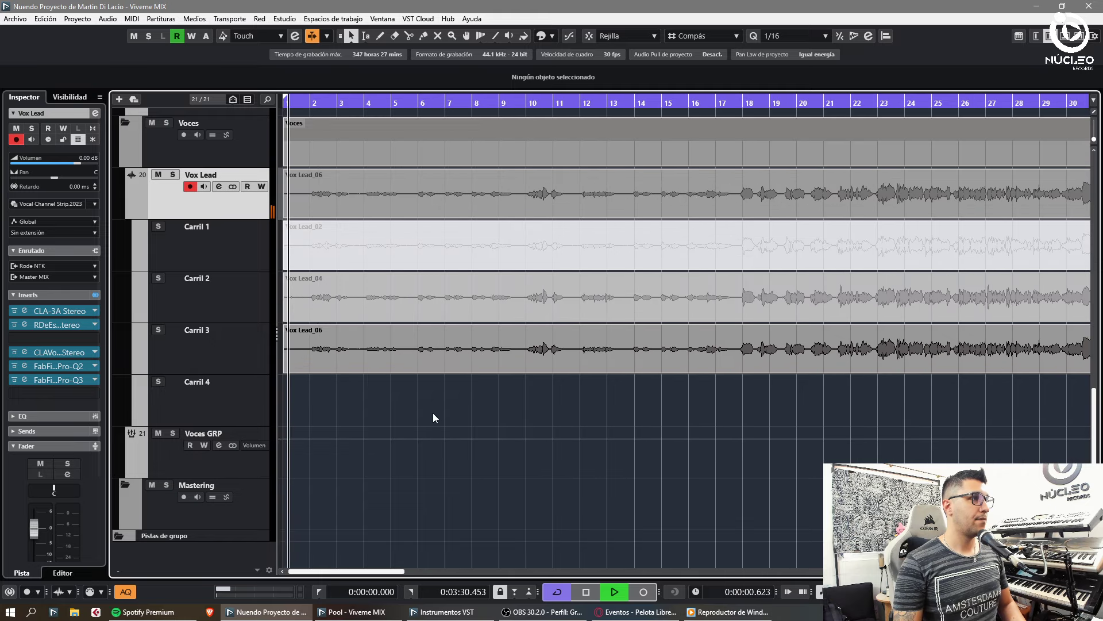
Step: Split the Vox Lead_06 take on Carril 3 at bar 2 and delete the part before it
alt+click(369, 367)
click(334, 359)
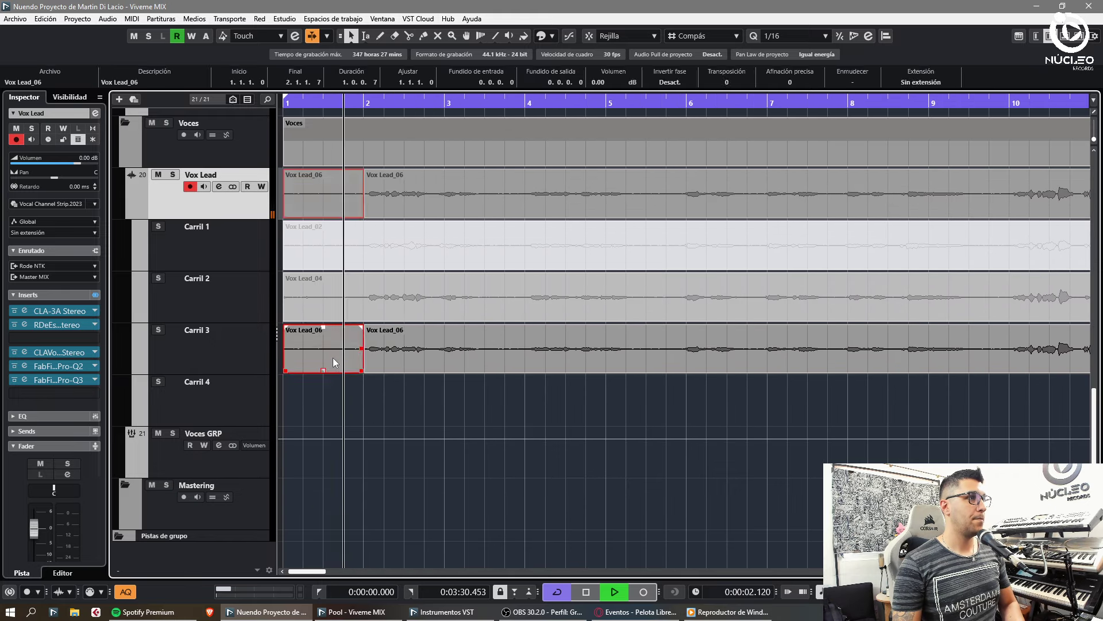
click(401, 311)
key(shift+m)
click(439, 396)
key(h)
key(h)
key(shift+h)
key(shift+h)
key(shift+h)
key(h)
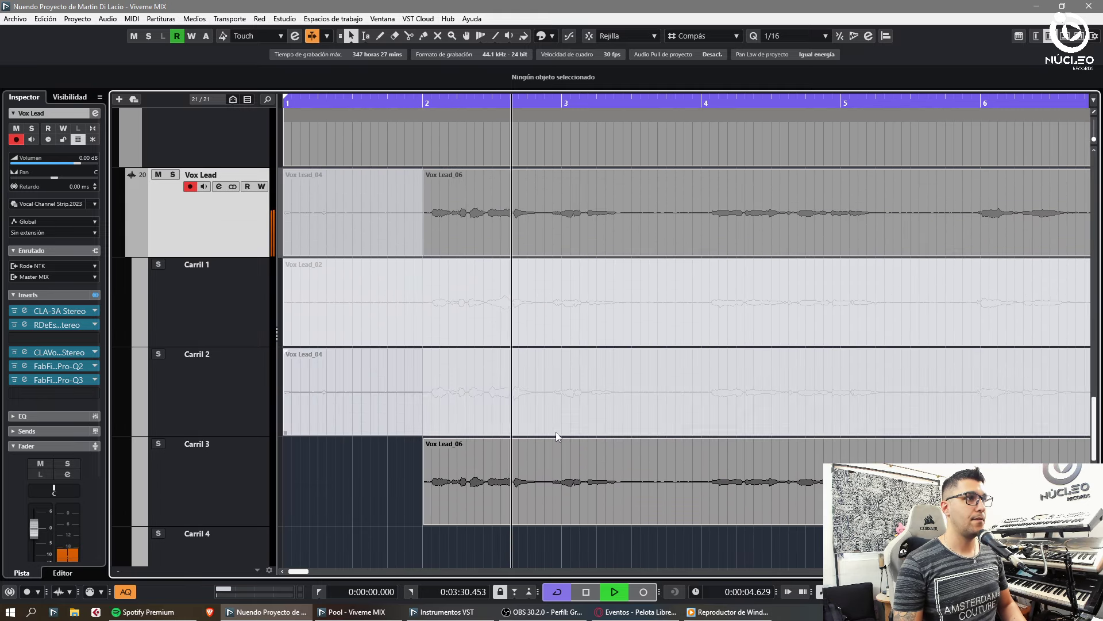
Step: Cut the phrase from about 1.4.3 to 5.1.4 out of Carril 2's Vox Lead_04 take and move it to Carril 4
scroll(511, 362, down, 3)
key(g)
scroll(467, 316, up, 2)
key(g)
alt+click(694, 313)
drag(547, 280, 547, 460)
click(374, 100)
key(h)
key(h)
scroll(687, 325, down, 3)
key(h)
key(h)
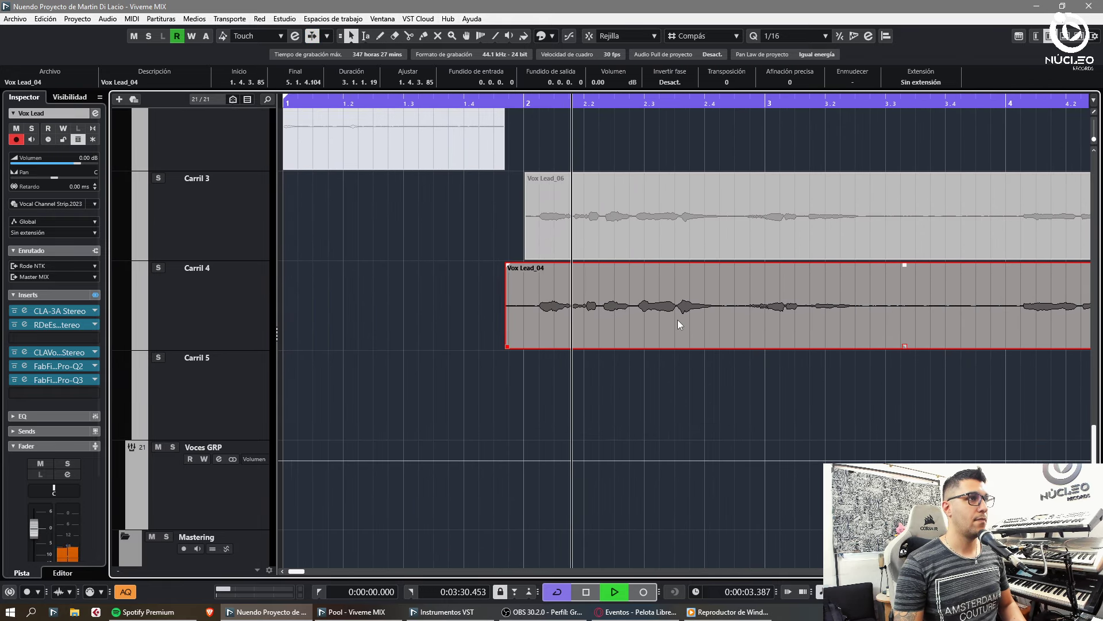
Step: Cut the silent gap between about bar 3.3 and bar 4 out of Vox Lead_04 on Carril 4
key(g)
key(g)
key(g)
key(g)
key(g)
key(g)
key(h)
key(h)
click(594, 374)
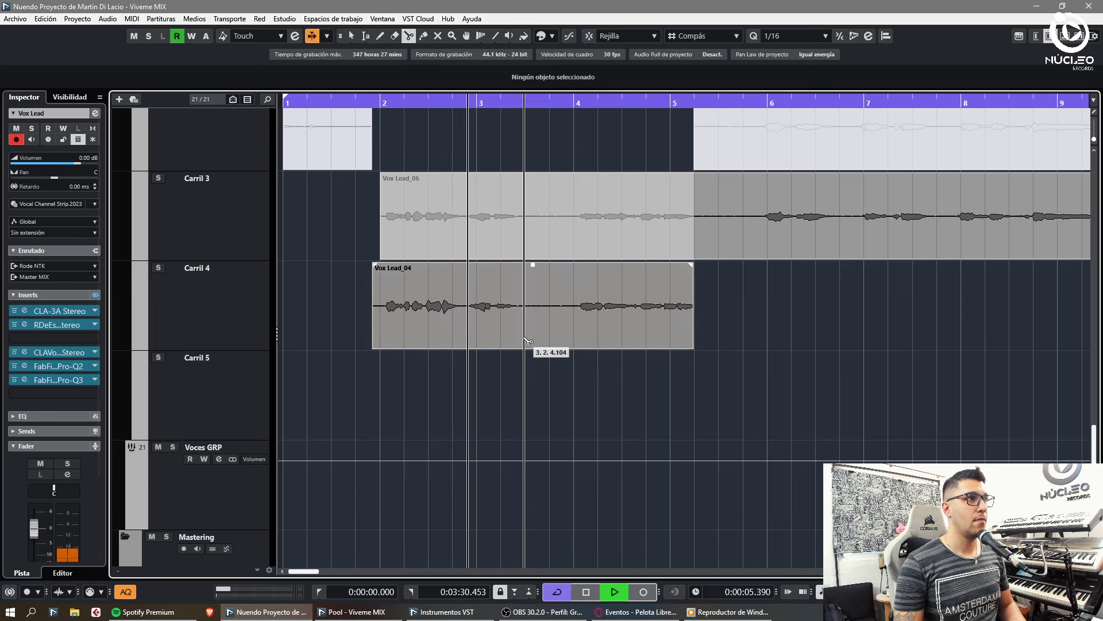
key(g)
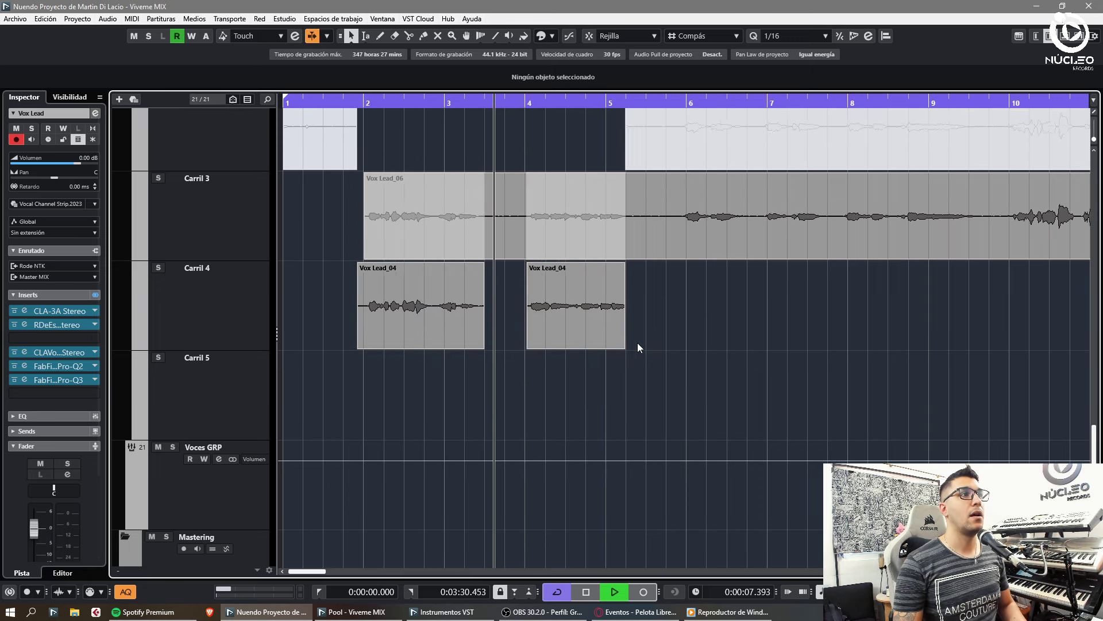
Step: Split Vox Lead_06 on Carril 3 at about 5.3.3 and make its first part active instead of the Carril 4 excerpts
key(3)
click(601, 255)
key(1)
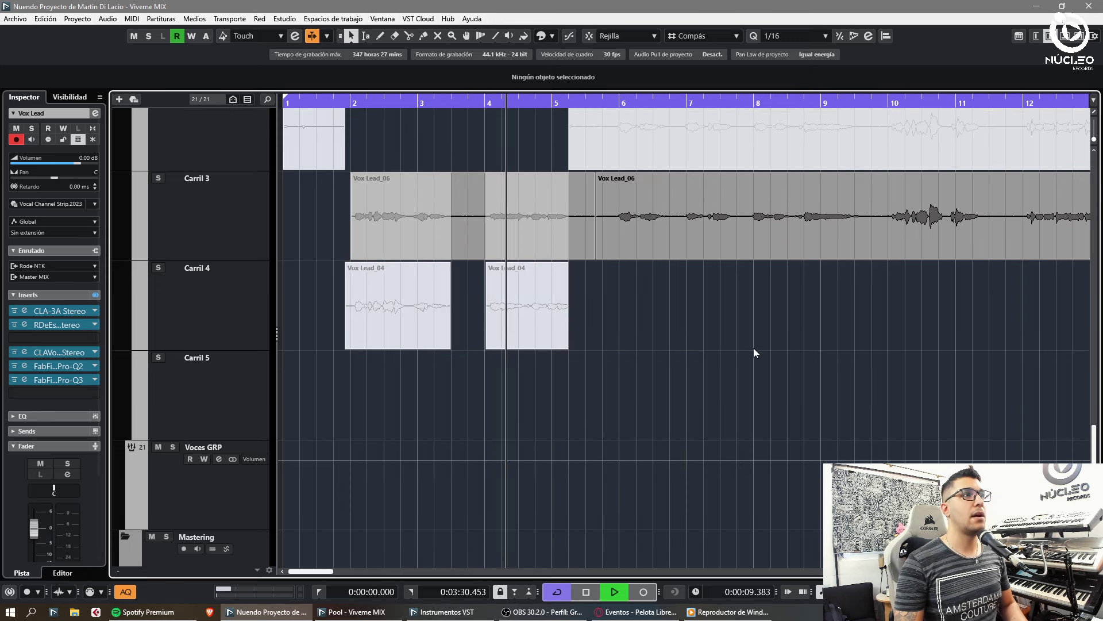
key(h)
click(787, 242)
key(g)
click(688, 299)
key(h)
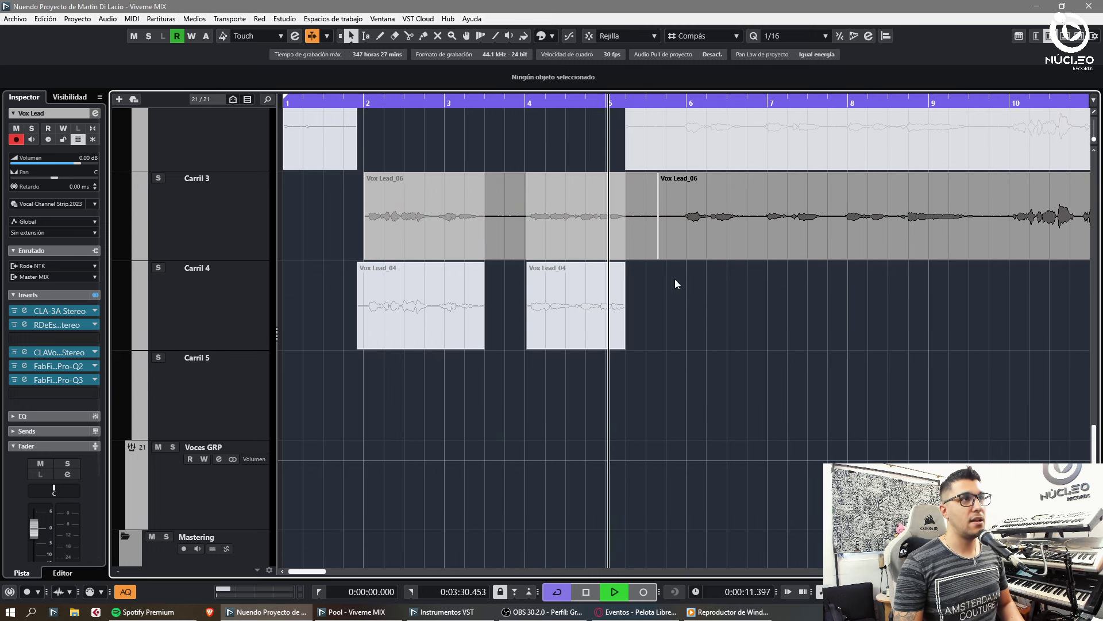
drag(534, 229, 469, 233)
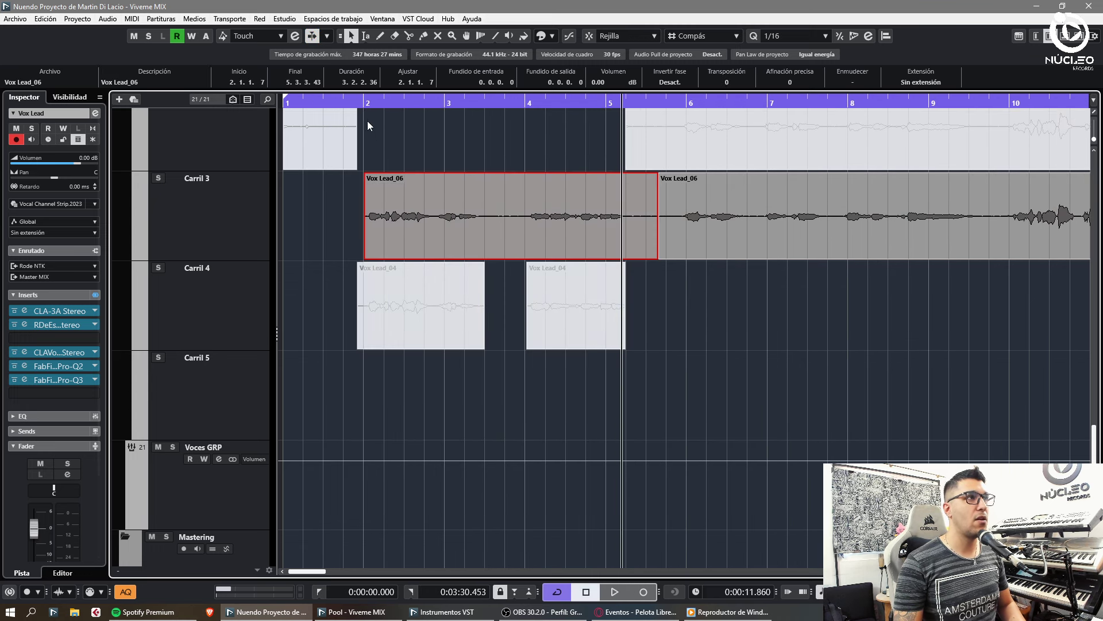
Step: Play the Carril 3 take from bar 2
click(366, 104)
key(space)
key(h)
key(g)
scroll(646, 354, up, 2)
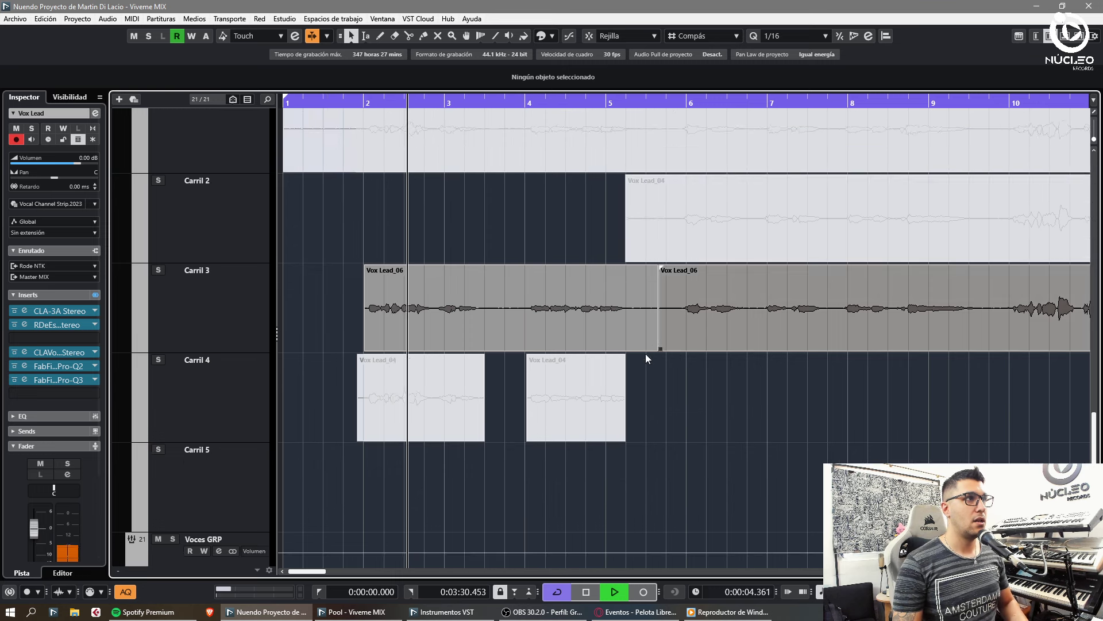
Step: Split the Vox Lead_02 take on Carril 1 at about 1.3.4 and 4.2.2 and move that excerpt to Carril 2
key(h)
key(3)
scroll(482, 305, up, 2)
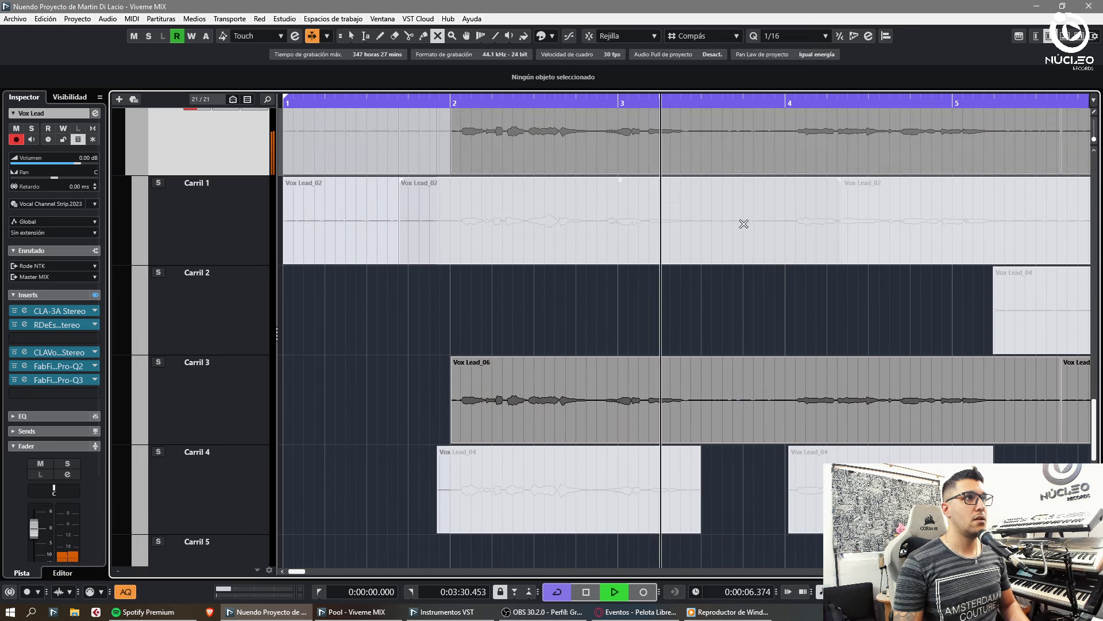
key(1)
drag(738, 228, 709, 314)
key(h)
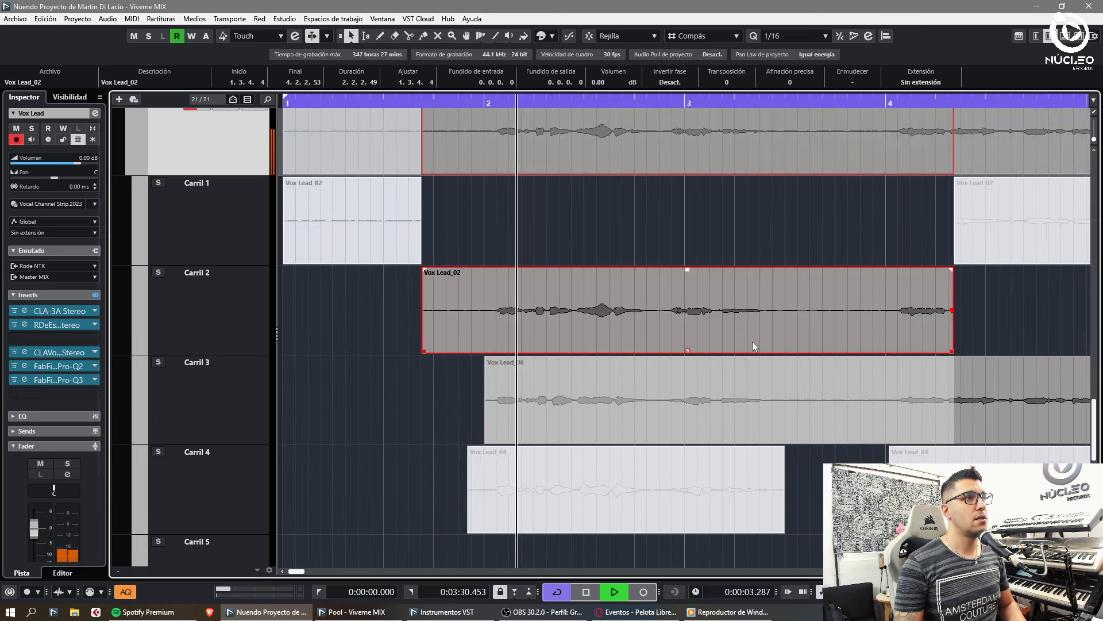
Step: Split the Vox Lead_02 excerpt on Carril 2 at about bar 3.3 and delete the part after the cut
key(g)
key(g)
key(h)
key(h)
key(g)
scroll(666, 302, down, 2)
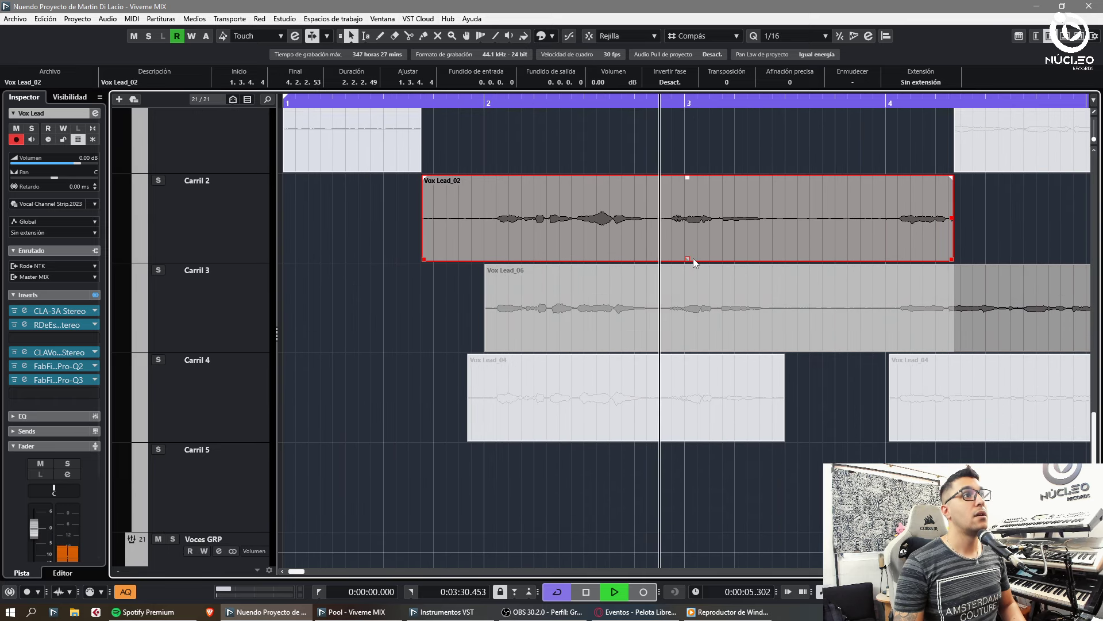
key(Delete)
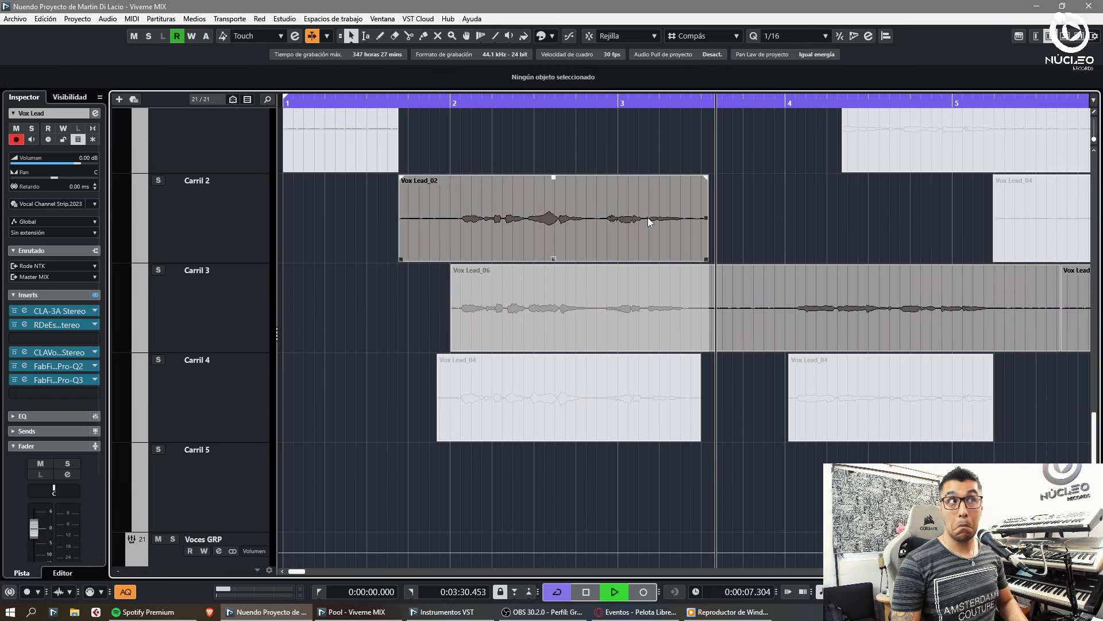
Step: Move the shortened Vox Lead_02 excerpt to Carril 5 and split Vox Lead_06 on Carril 3 where that excerpt ends
drag(650, 223, 650, 490)
key(g)
scroll(554, 351, down, 1)
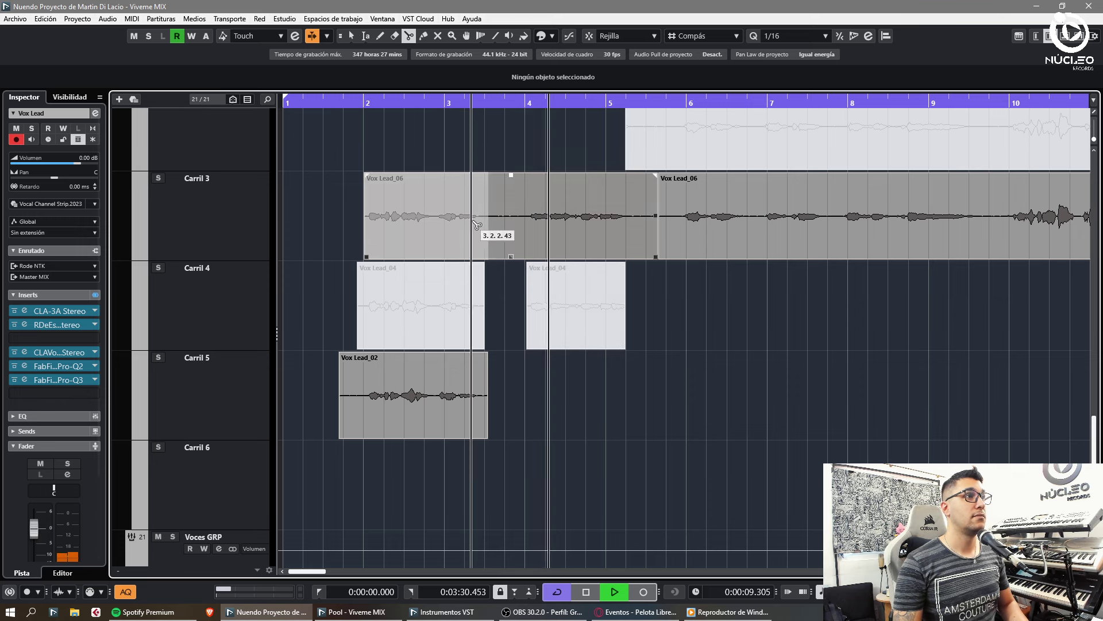
click(489, 223)
key(1)
Step: Place the Vox Lead_02 excerpt on Carril 3 in place of the first Vox Lead_06 part, returning the Vox Lead_04 excerpts to Carril 2
drag(278, 275, 360, 368)
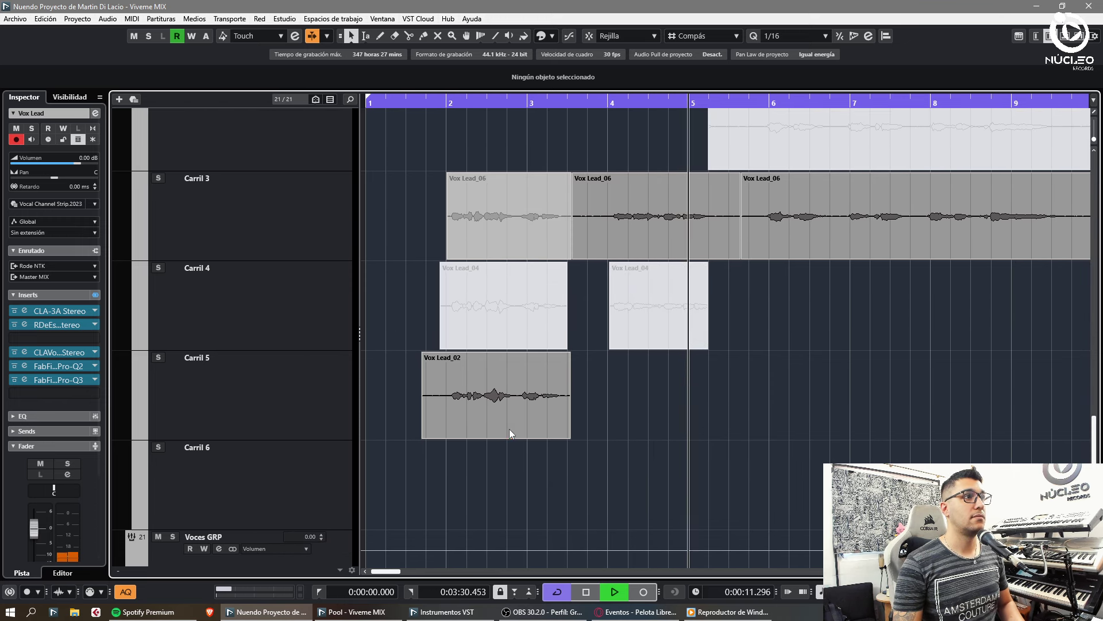
drag(509, 428, 508, 229)
key(g)
click(761, 407)
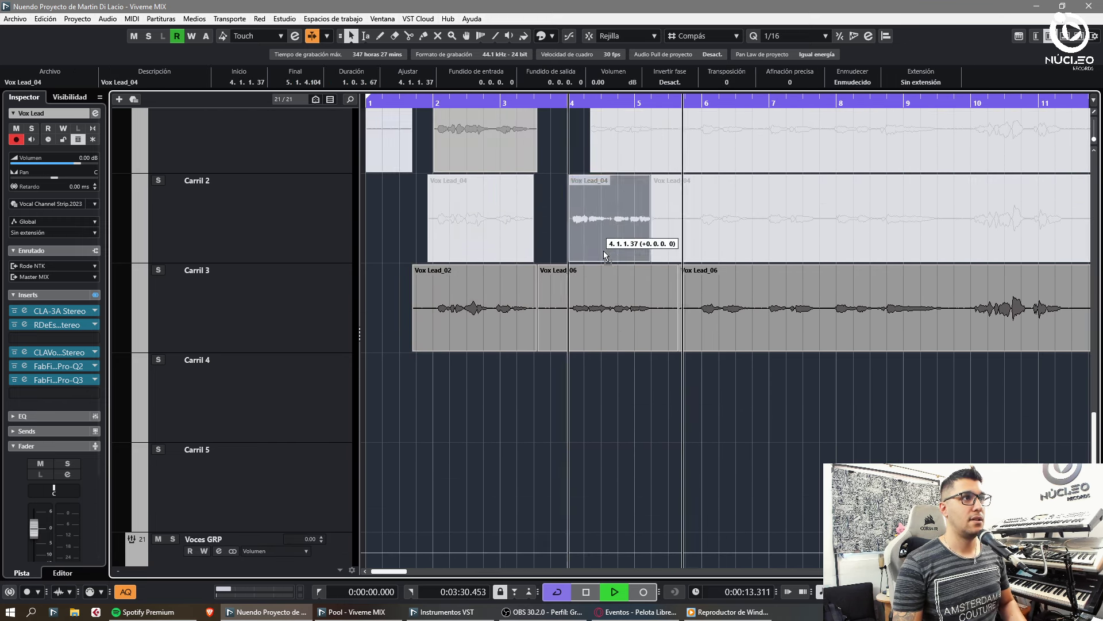
drag(604, 250, 603, 249)
click(767, 428)
Step: Split the Vox Lead_04 take on Carril 2 just before bar 7, at about 6.4.4, and select the part before the cut
key(g)
key(h)
key(h)
mouse_move(669, 324)
mouse_down()
mouse_move(667, 362)
mouse_move(669, 324)
mouse_up()
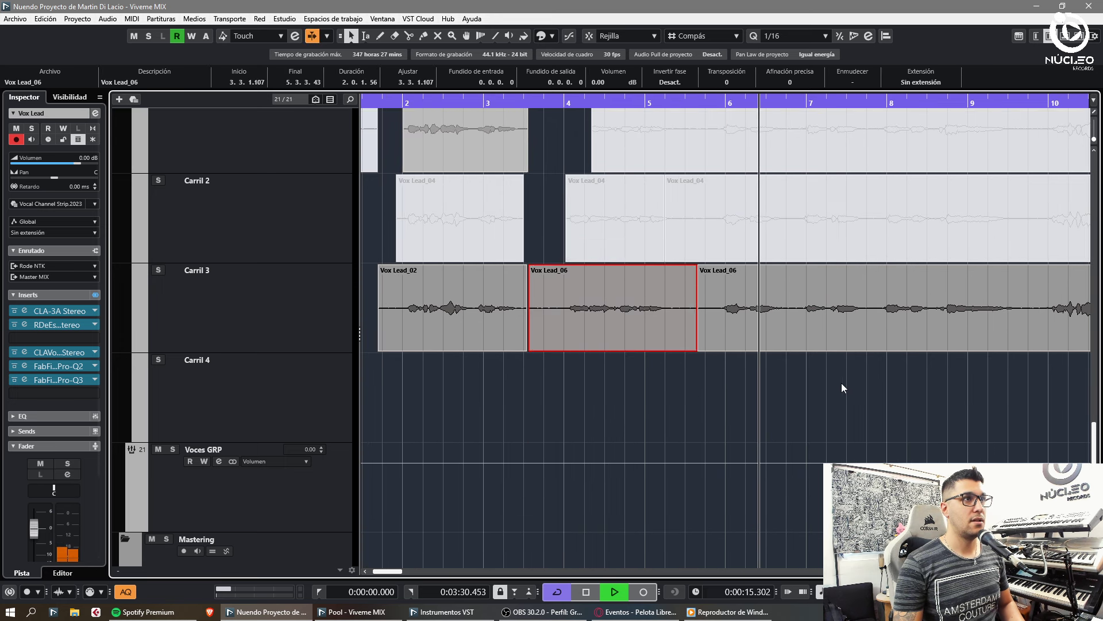
click(841, 383)
key(h)
key(h)
key(3)
click(760, 229)
key(1)
key(g)
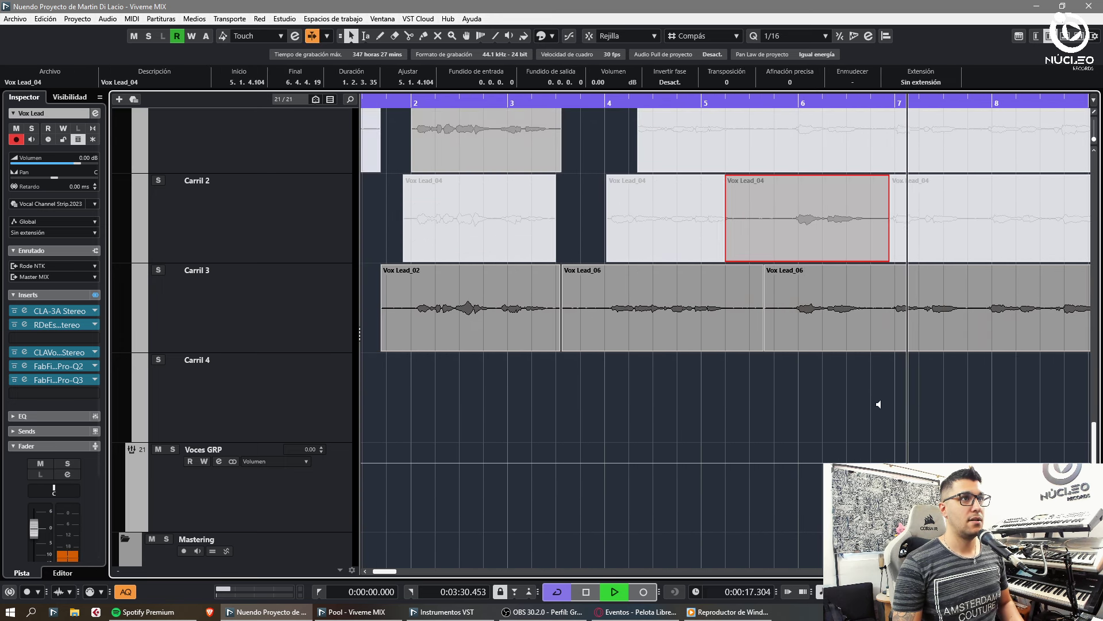
click(878, 404)
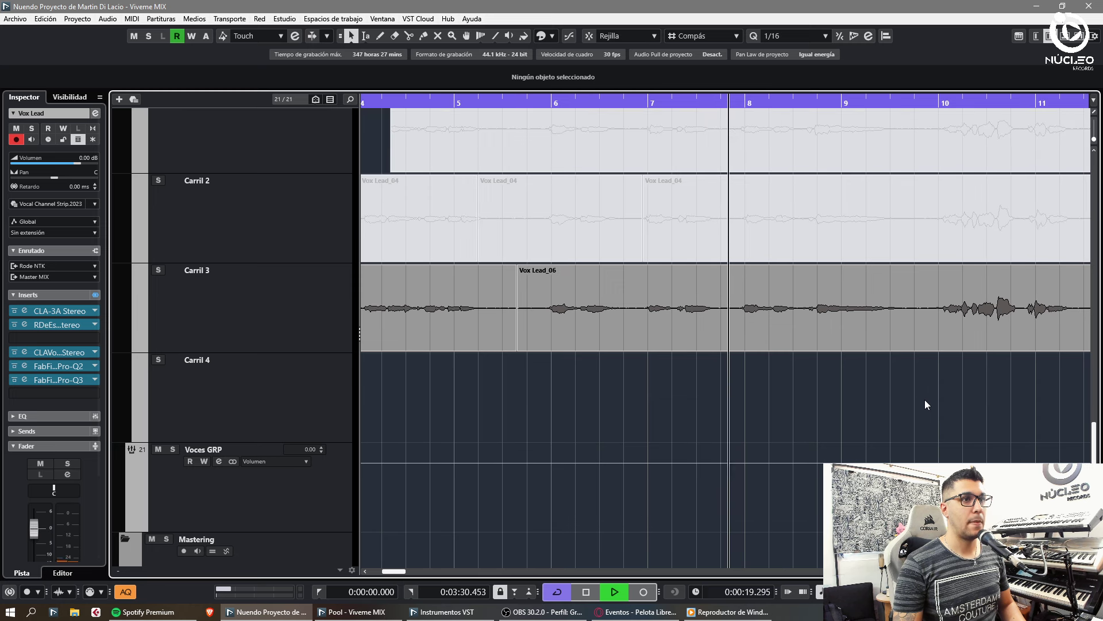
Step: Split Vox Lead_04 on Carril 2 at about 7.4.3 and 9.4.3 and select the segment between the cuts
key(h)
key(h)
key(h)
key(g)
key(3)
click(693, 239)
click(975, 232)
key(1)
click(892, 213)
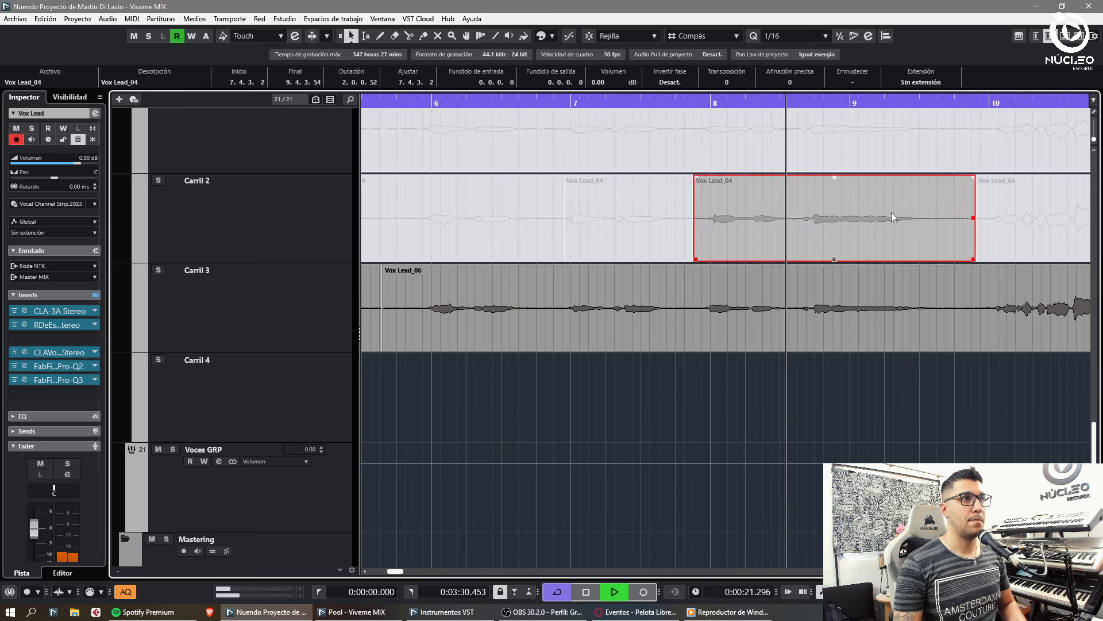
Step: Try moving the Vox Lead_04 segment between about 7.4.3 and 9.4.3 from Carril 2 to Carril 4
drag(891, 213, 839, 379)
key(h)
key(h)
key(g)
key(g)
key(g)
key(g)
key(f)
click(998, 413)
key(ctrl+z)
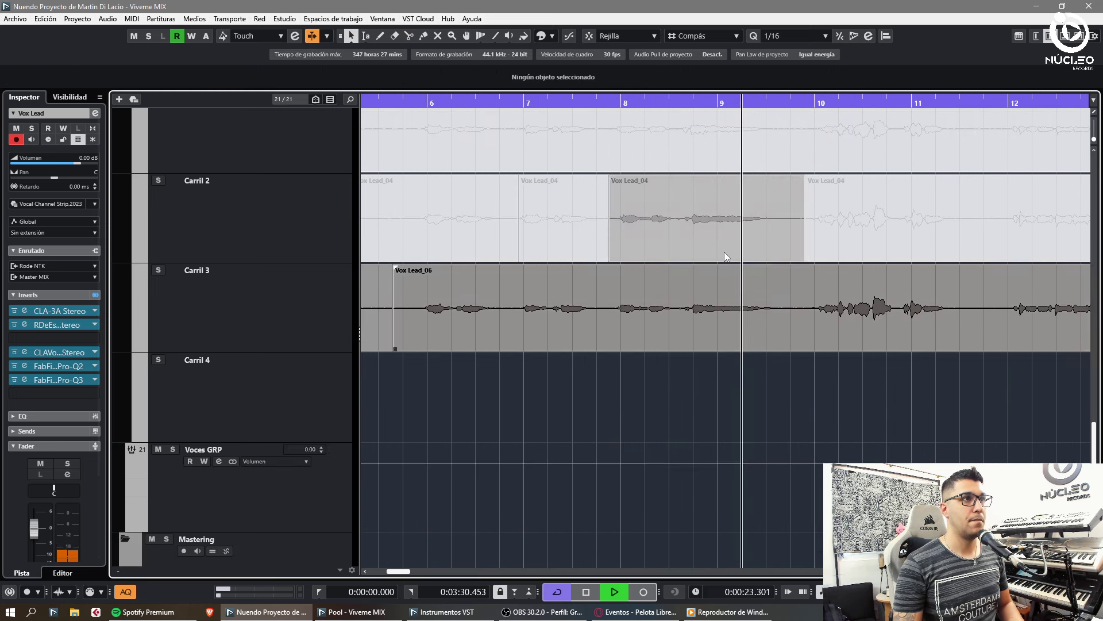
key(ctrl+z)
Step: Split the Vox Lead_06 take on Carril 3 just before bar 10, at about 9.4.3
key(g)
click(851, 373)
key(h)
key(h)
key(h)
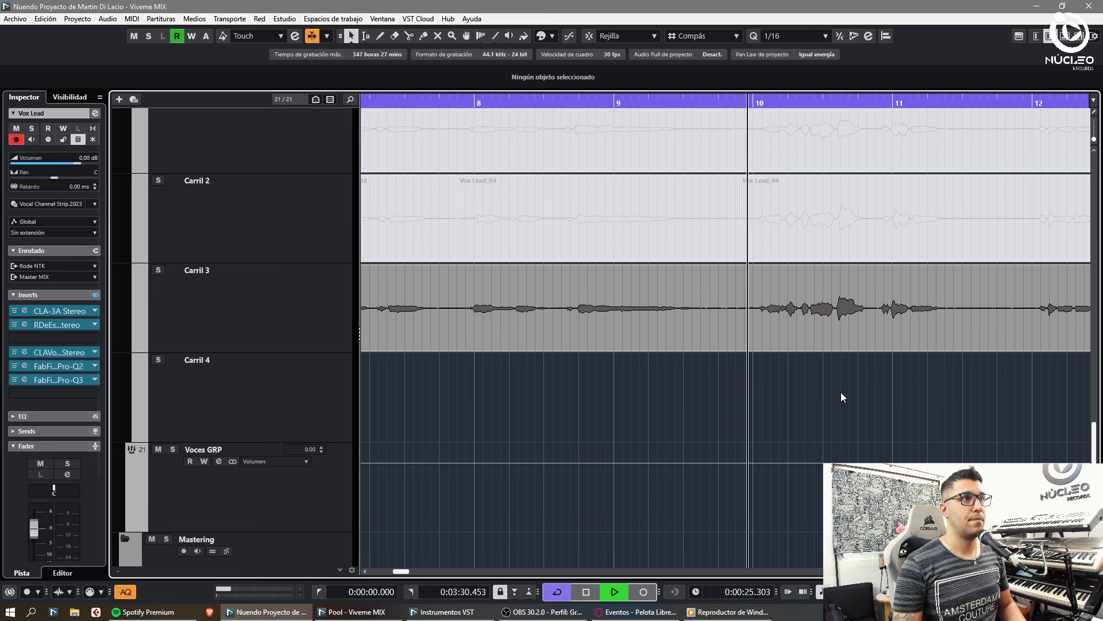
key(g)
key(g)
key(g)
Step: Toggle automation read on the Voces GRP track and reset its volume to 0.00 dB
click(190, 461)
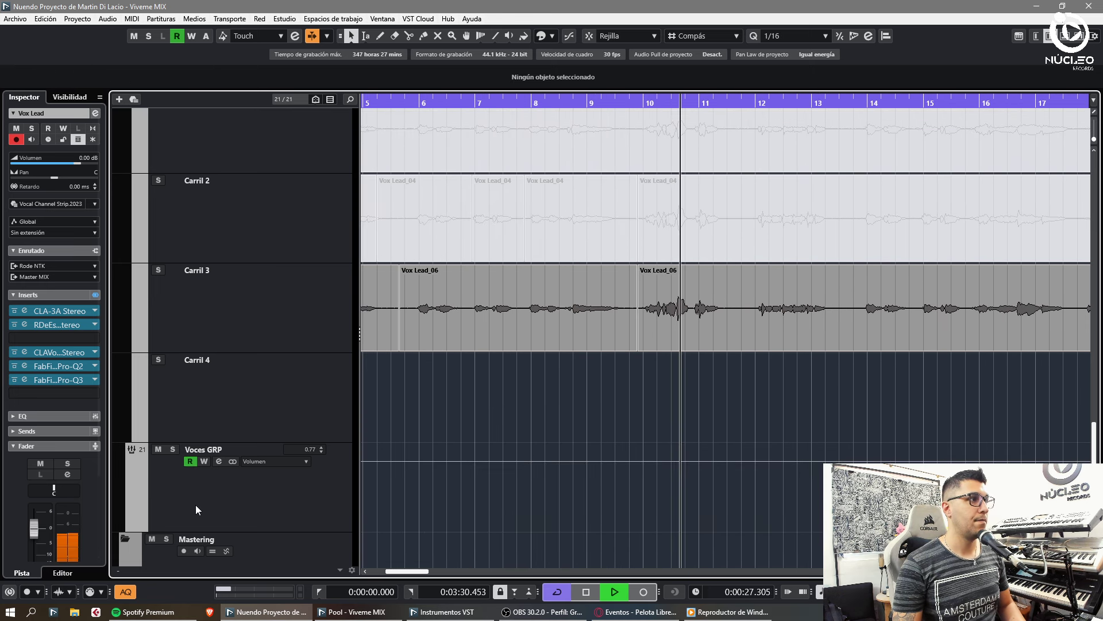
click(196, 507)
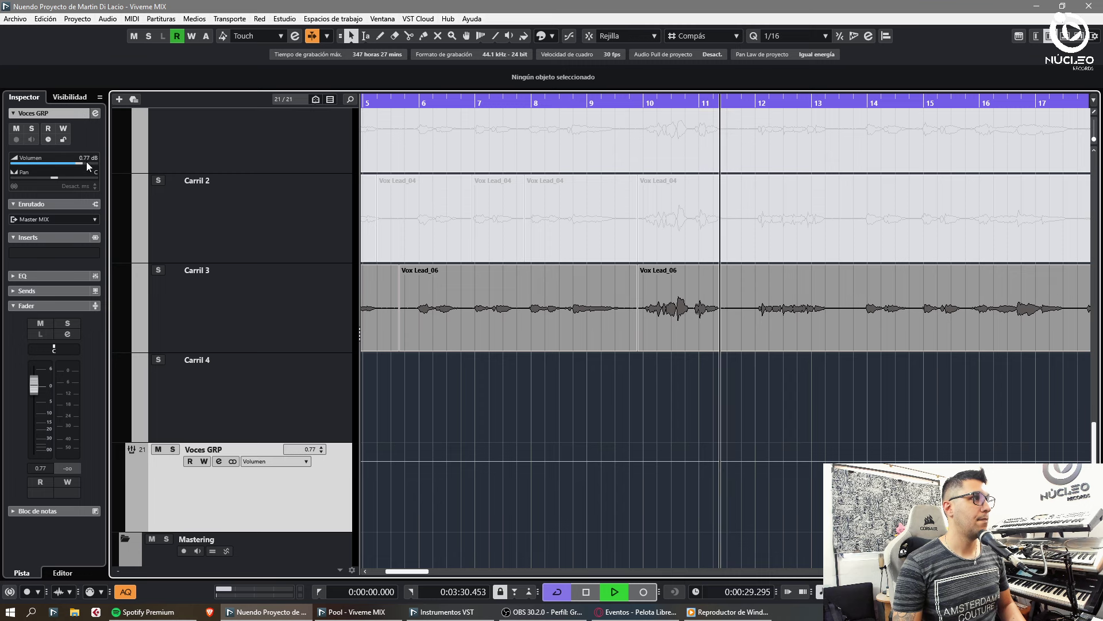
Step: Split Vox Lead_04 on Carril 2 at about 11.2.4 and move the phrase before the cut, starting near 9.4.3, to Carril 4
key(3)
click(729, 243)
drag(694, 222, 694, 401)
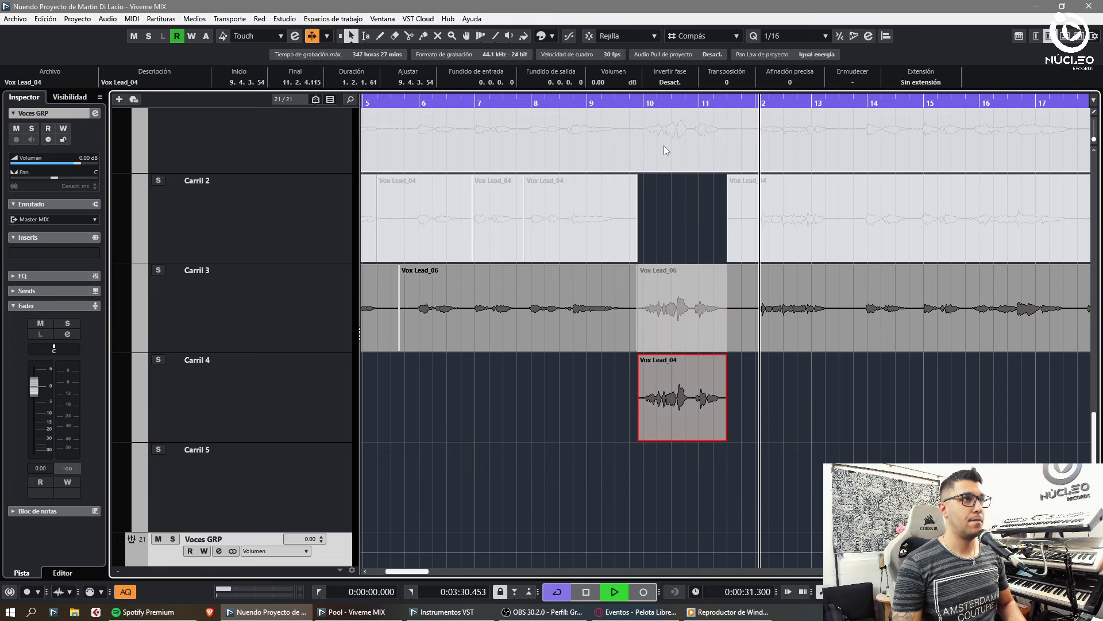
Step: Audition the Vox Lead_04 phrase on Carril 4 around bars 10 and 11, comparing its waveform with Vox Lead_06
key(h)
key(h)
key(h)
key(h)
key(h)
key(h)
key(h)
key(h)
key(h)
key(h)
click(783, 453)
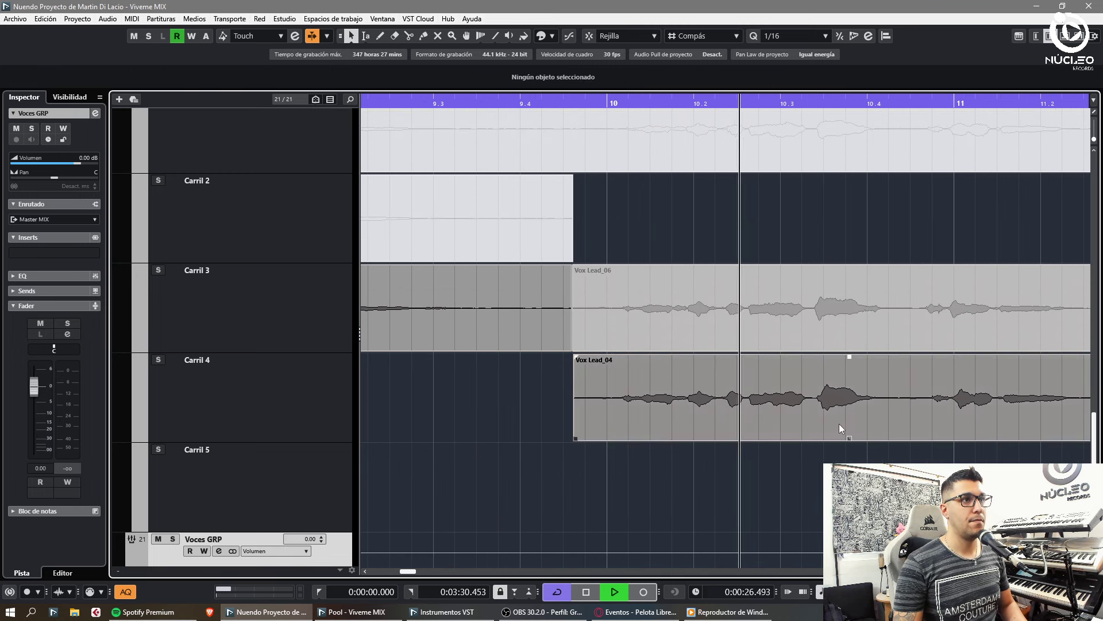
key(g)
click(770, 441)
key(g)
key(g)
key(g)
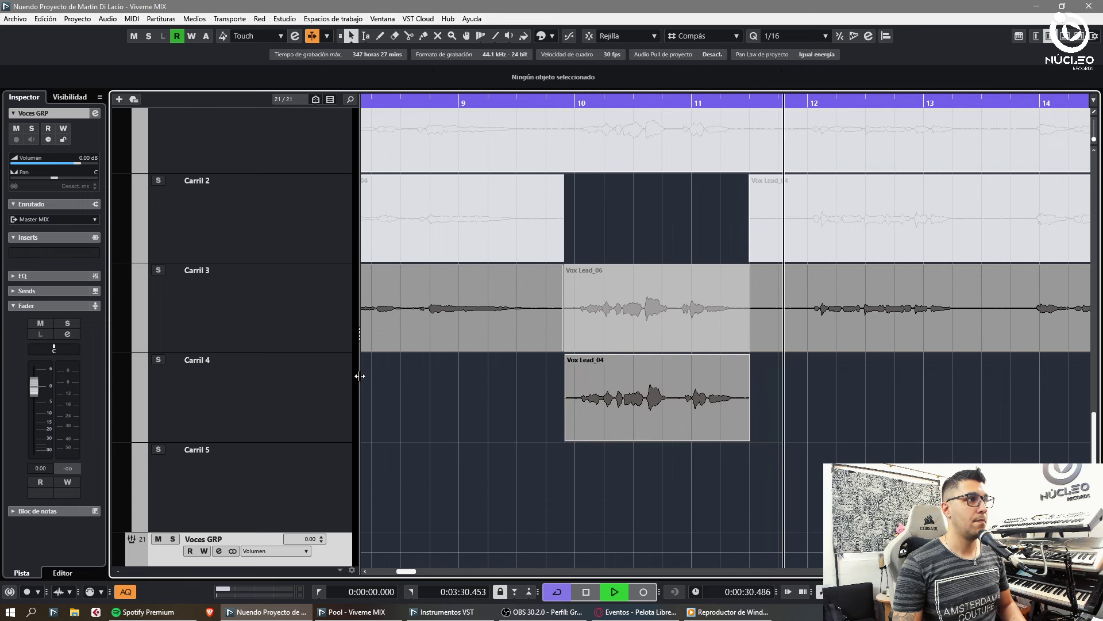
Step: Swap the phrases around bars 10 and 11, putting Vox Lead_06 on Carril 2 and Vox Lead_04 on Carril 3
drag(360, 376, 315, 376)
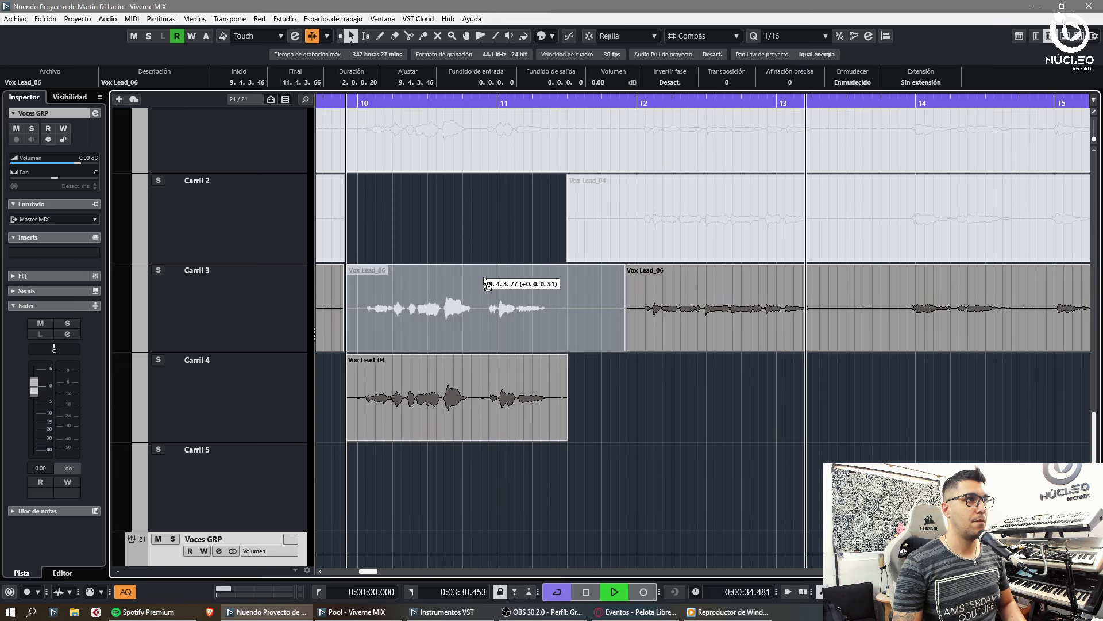
drag(484, 279, 481, 225)
drag(463, 380, 462, 313)
click(735, 395)
key(g)
key(g)
key(g)
key(h)
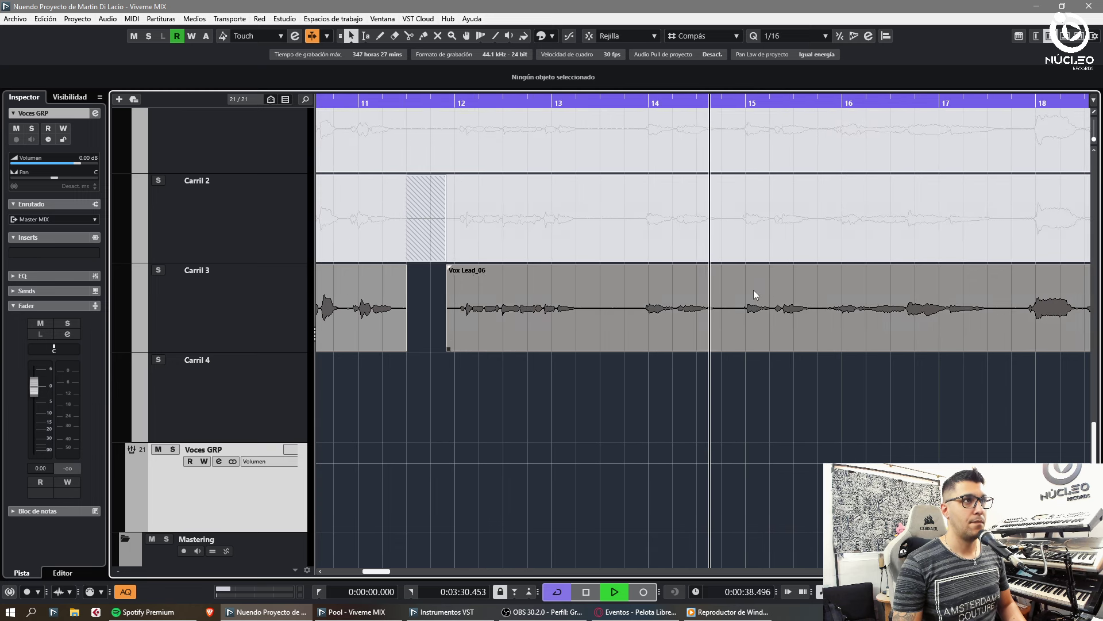
Step: Listen to the Vox Lead_06 take on Carril 3 from about bar 14 to bar 16, examining its waveform
key(1)
key(g)
key(h)
key(h)
key(h)
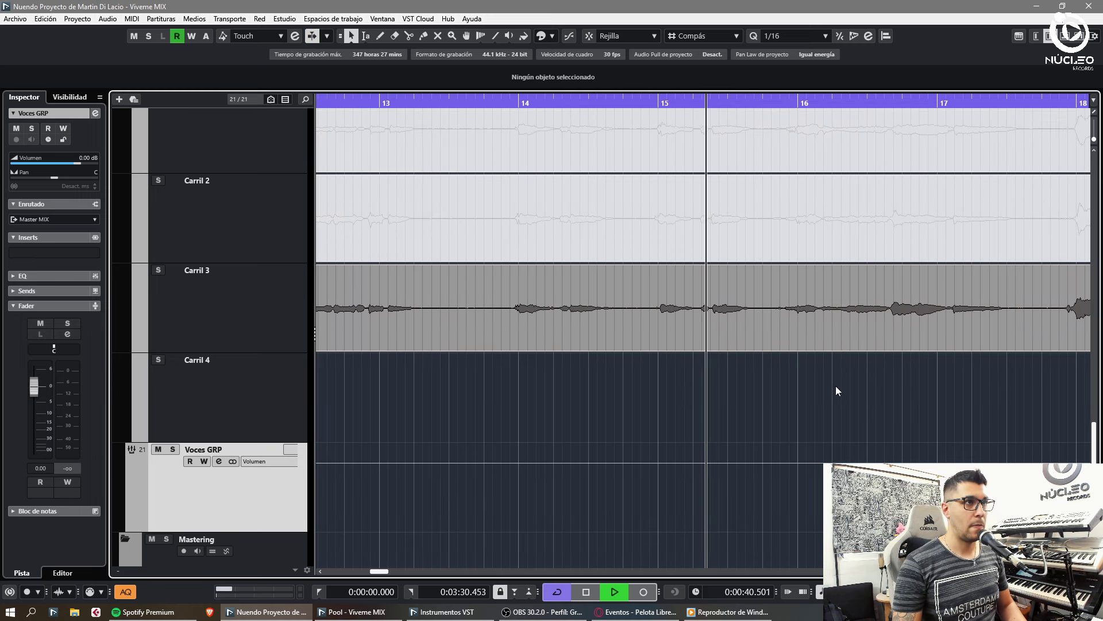
key(g)
key(g)
key(g)
key(h)
key(h)
key(h)
key(g)
key(g)
key(g)
key(h)
key(h)
key(h)
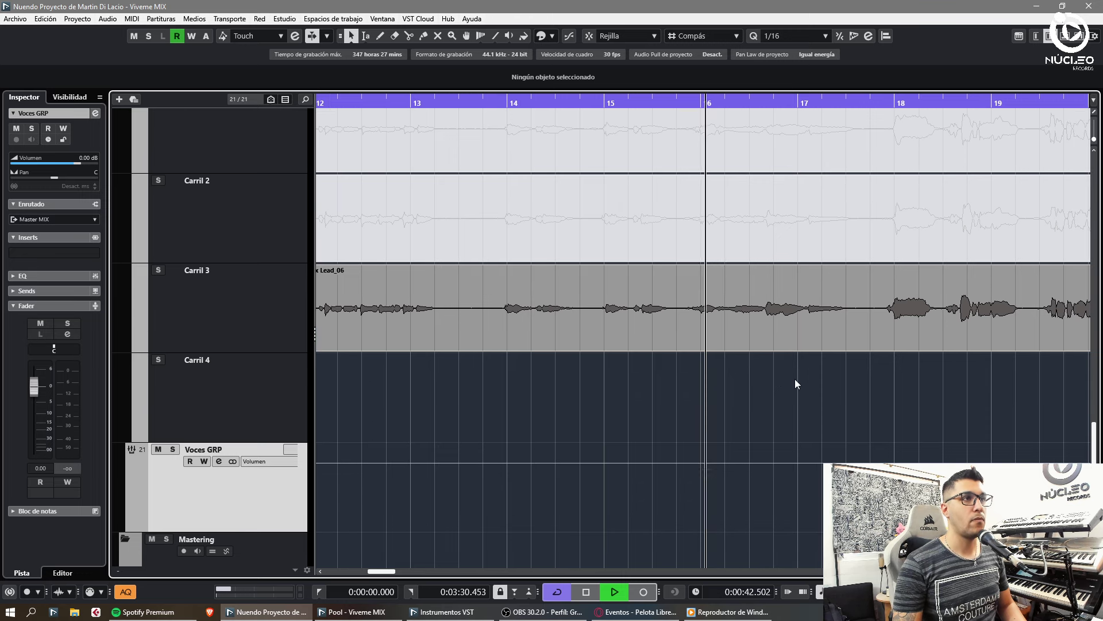
Step: Listen to the Vox Lead_06 take on Carril 3 from about bar 16 to bar 18, examining its waveform
key(g)
key(g)
key(g)
key(g)
key(h)
key(h)
key(h)
key(h)
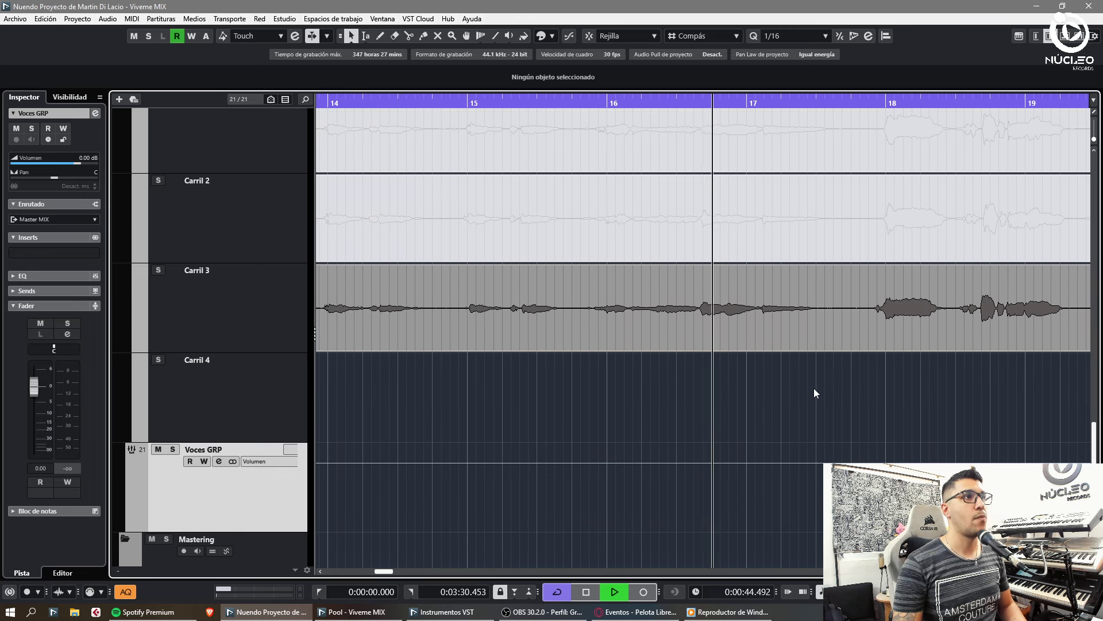
key(g)
key(g)
key(g)
key(h)
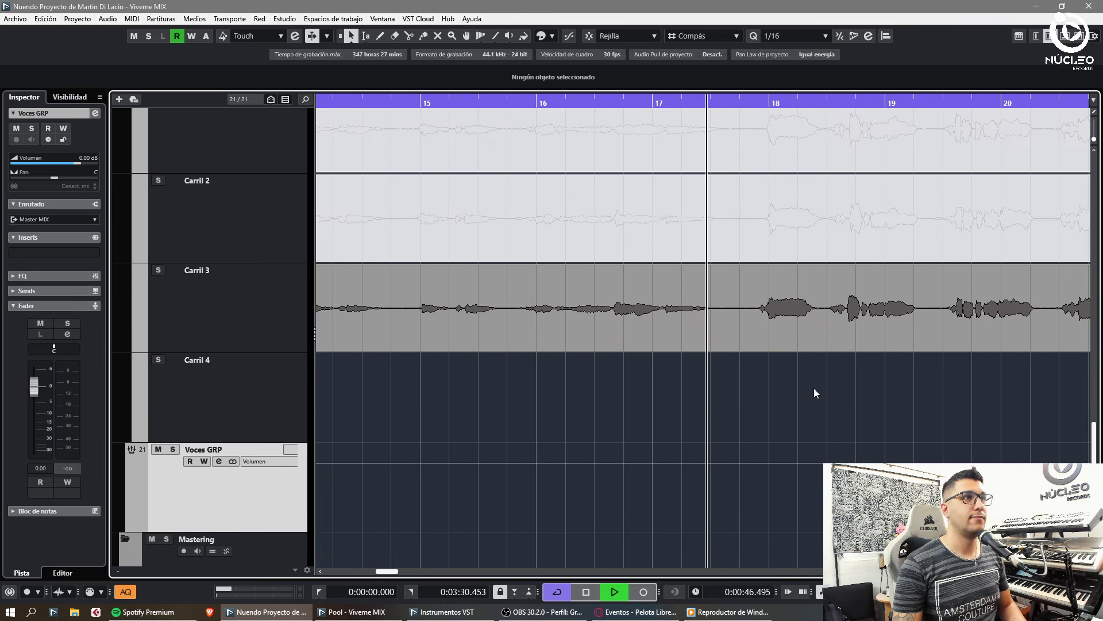
key(h)
key(h)
key(g)
key(g)
key(g)
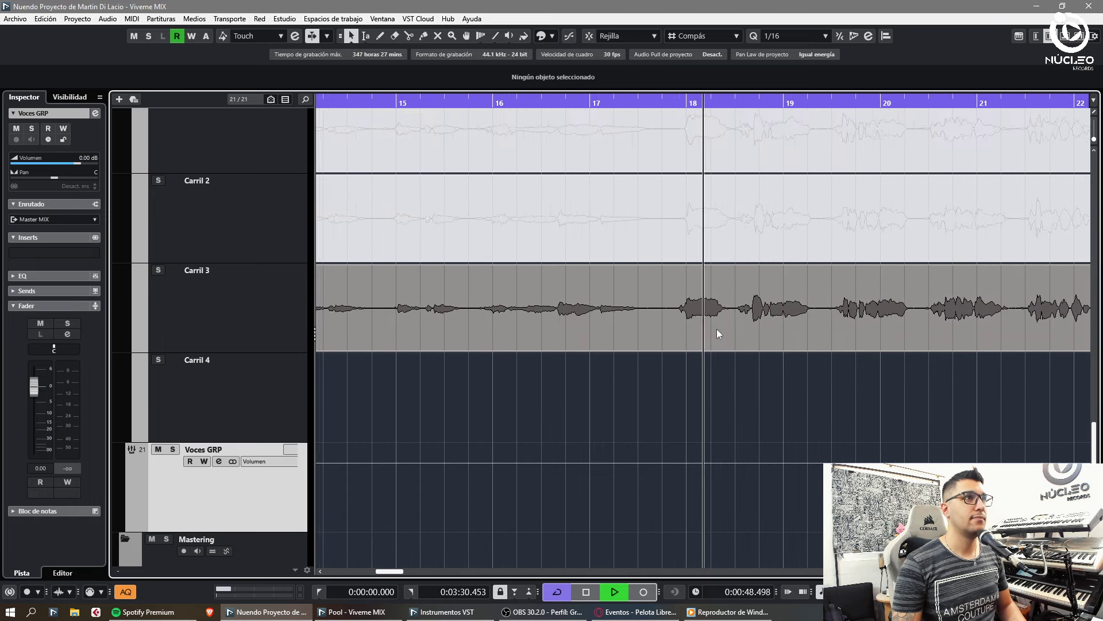
Step: Split Vox Lead_04 on Carril 2 at about 17.4.1 and 19.2.4 and move the phrase between the cuts to Carril 4
key(h)
key(h)
alt+click(626, 229)
alt+click(859, 247)
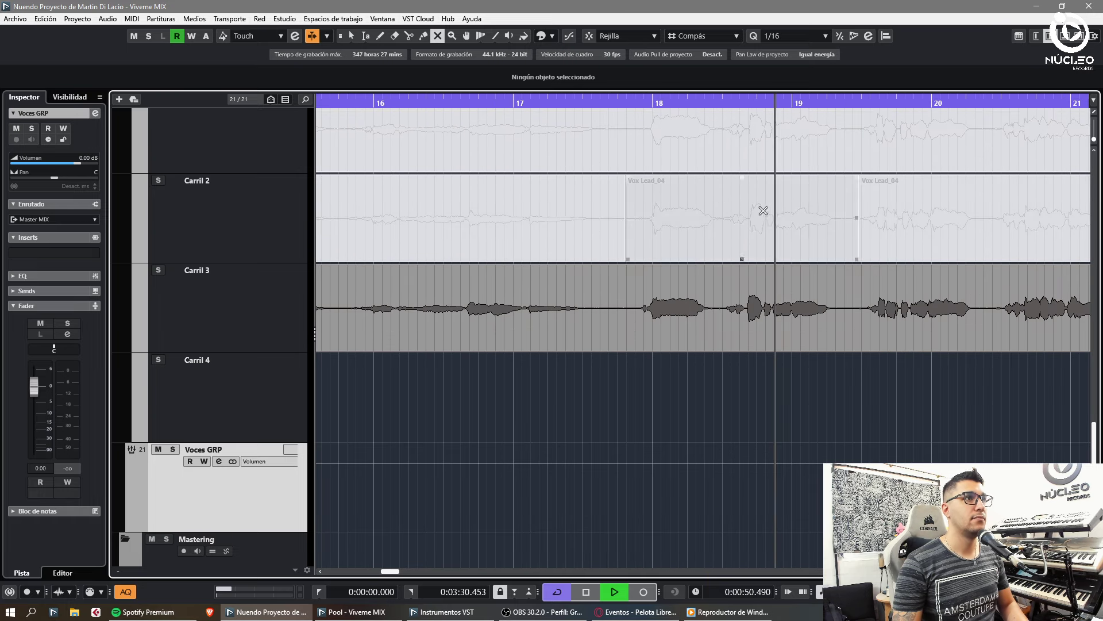
drag(766, 211, 777, 382)
click(628, 99)
Step: Audition the Vox Lead_04 phrase on Carril 4 around bar 18, comparing its waveform with Vox Lead_06 on Carril 3
key(h)
key(h)
key(h)
key(h)
key(h)
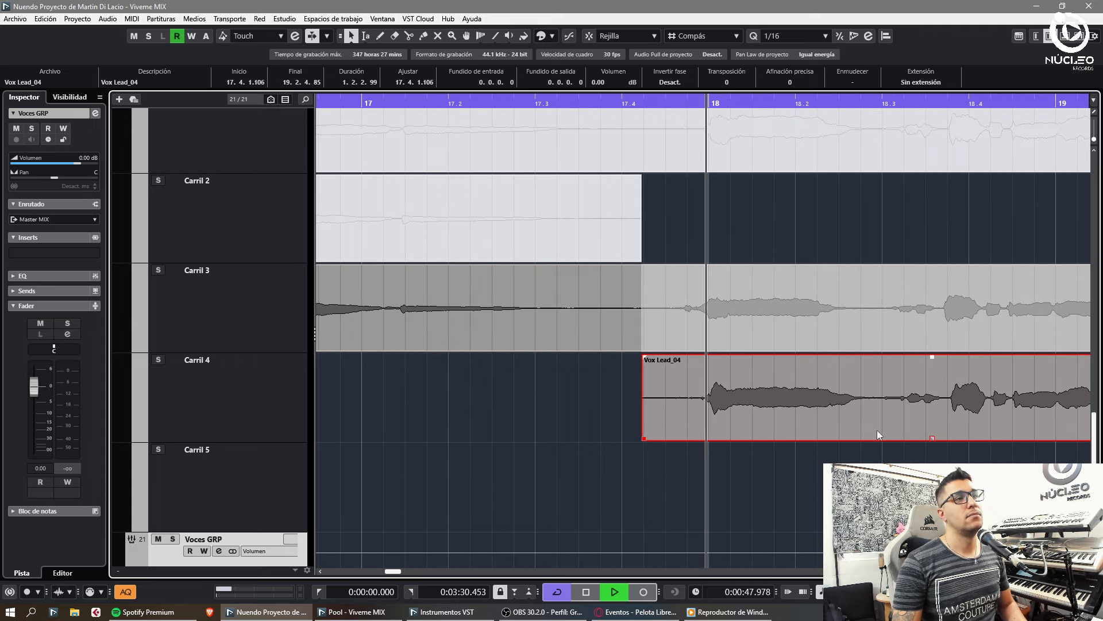
key(g)
key(g)
key(g)
key(h)
key(h)
key(h)
Step: Split the Vox Lead_04 phrase on Carril 4 at about 18.2.4 and delete the part after the cut
key(f)
key(g)
key(g)
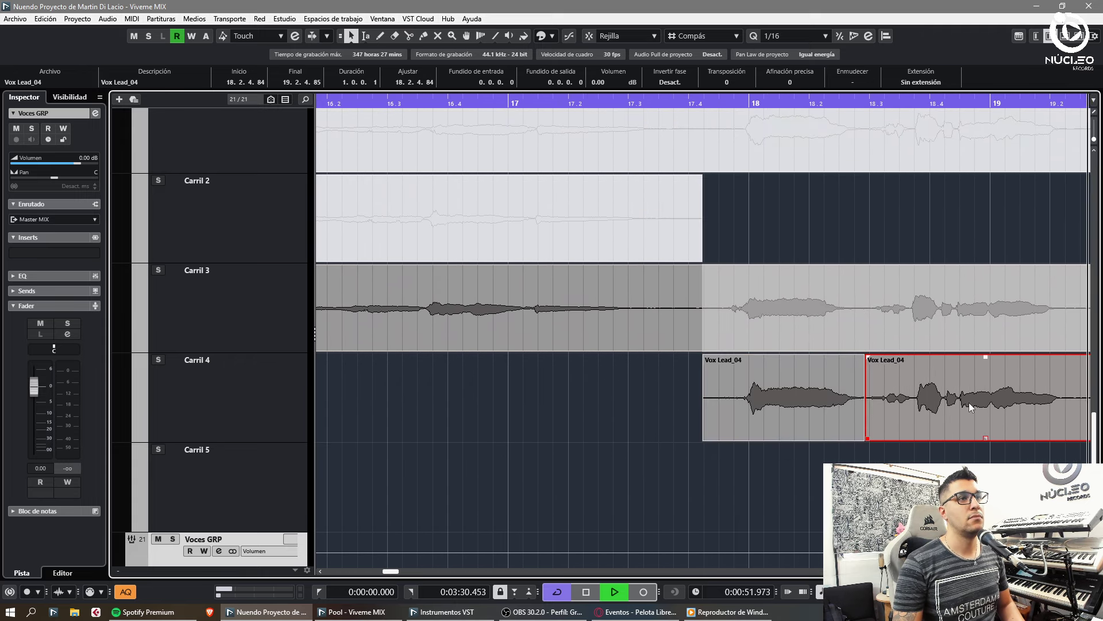
key(g)
key(Delete)
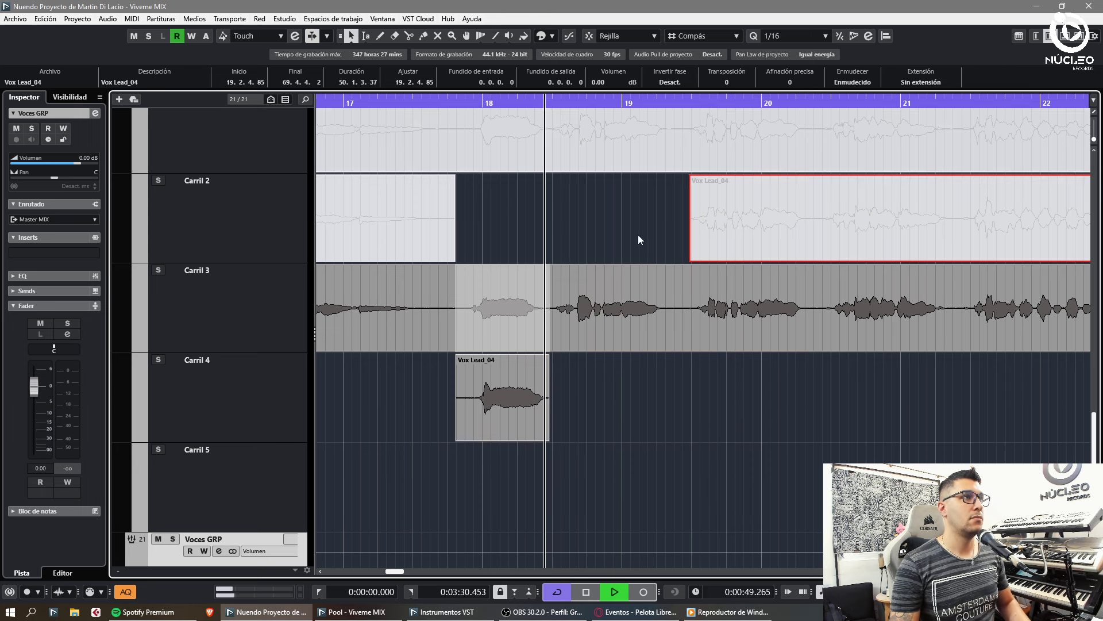
Step: Swap the phrases around bar 18, putting Vox Lead_06, cut at about 17.3.4 and 18.2.4, on Carril 2 and Vox Lead_04 on Carril 3
key(h)
key(g)
key(3)
click(685, 329)
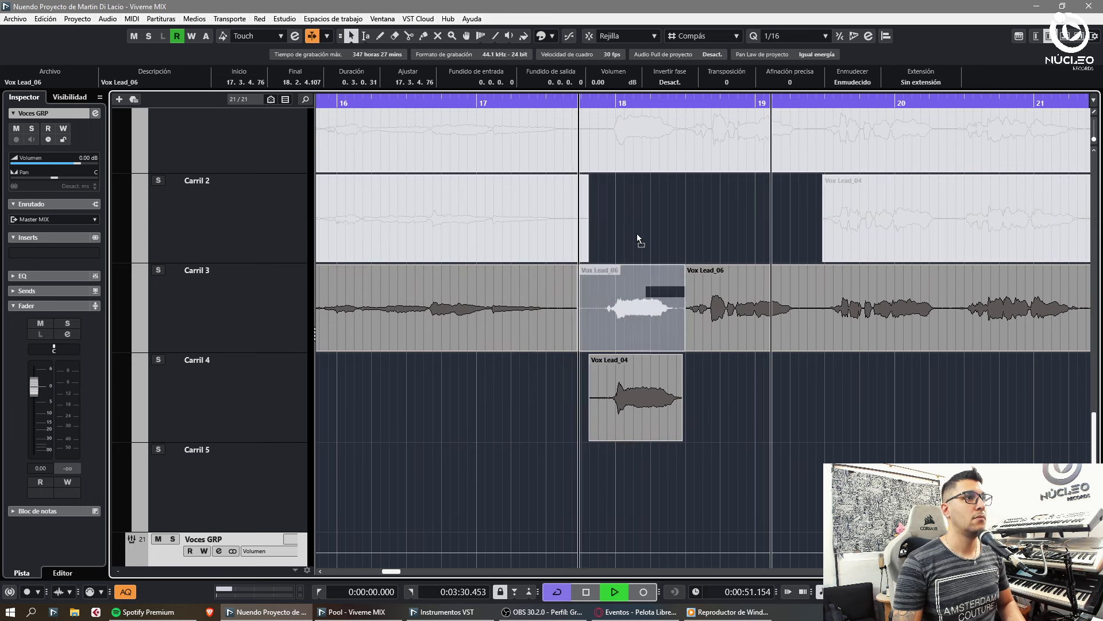
drag(636, 233, 636, 232)
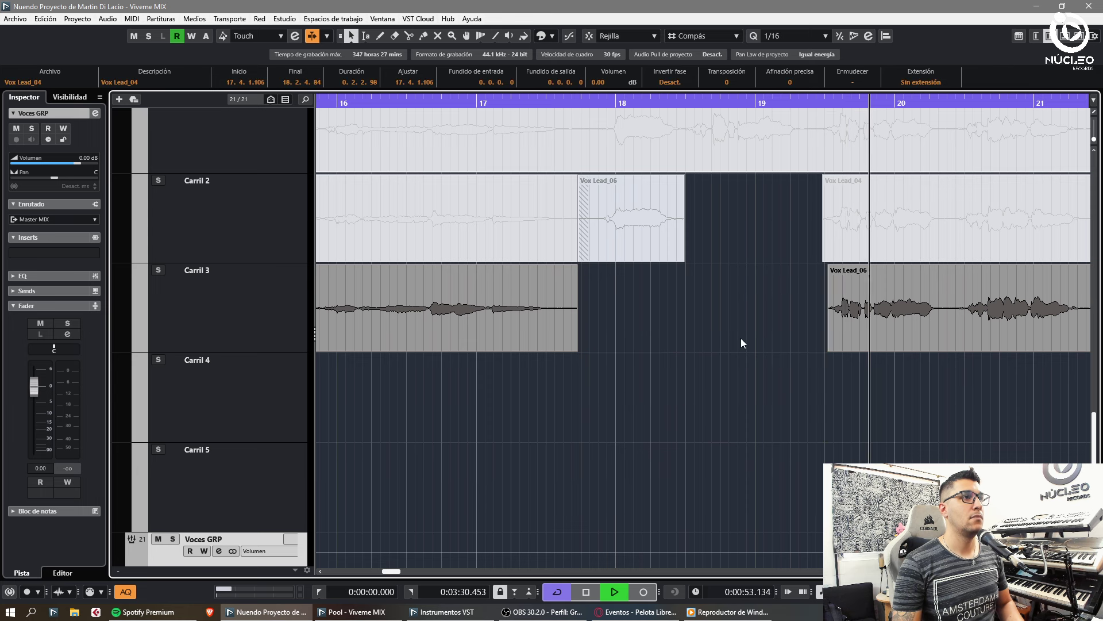
key(ctrl+z)
key(ctrl+z)
Step: Listen to the comp on Carril 3 from about bar 20 to bar 21, examining the next phrases
key(g)
key(h)
key(h)
key(g)
key(g)
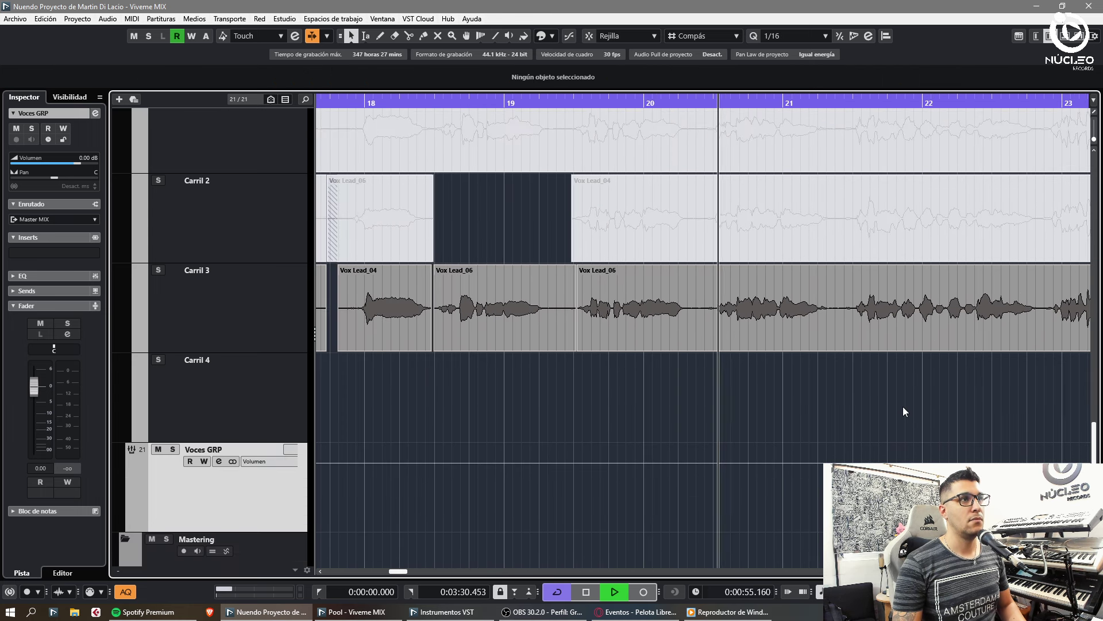
key(h)
key(h)
key(g)
key(h)
Step: Split Vox Lead_04 on Carril 2 at about 20.2.3 and 21.3.2 and move the phrase between the cuts to Carril 4
key(3)
click(616, 241)
click(861, 241)
key(1)
drag(764, 238, 760, 395)
click(626, 102)
Step: Audition the Vox Lead_04 phrase on Carril 4 around bar 21 and trim its end to about 21.2.3
key(h)
click(778, 462)
key(g)
click(782, 415)
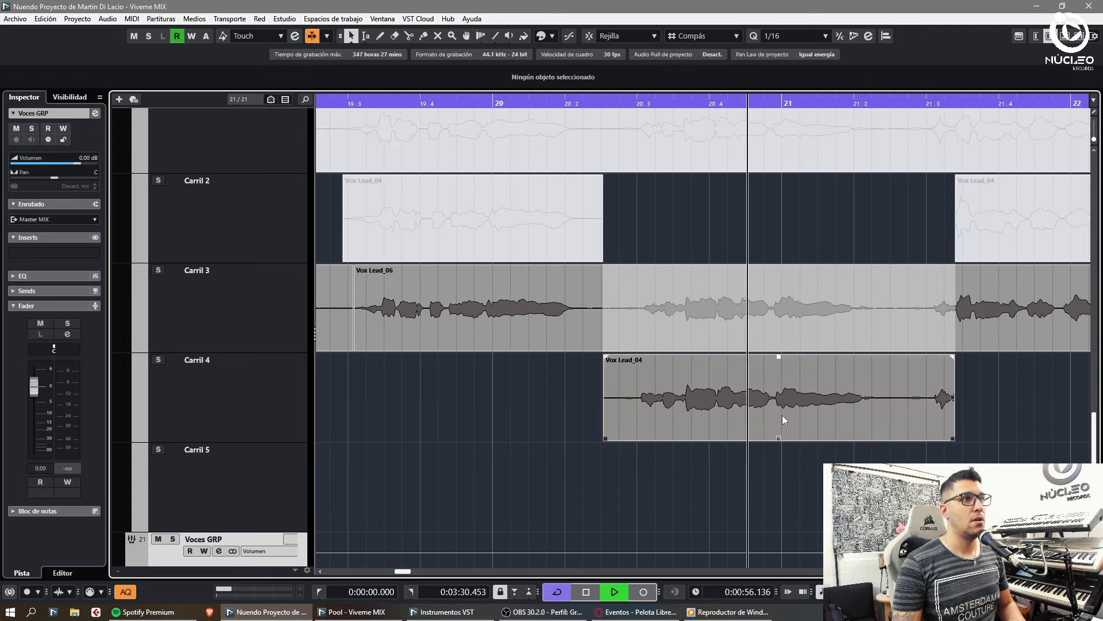
key(g)
click(771, 456)
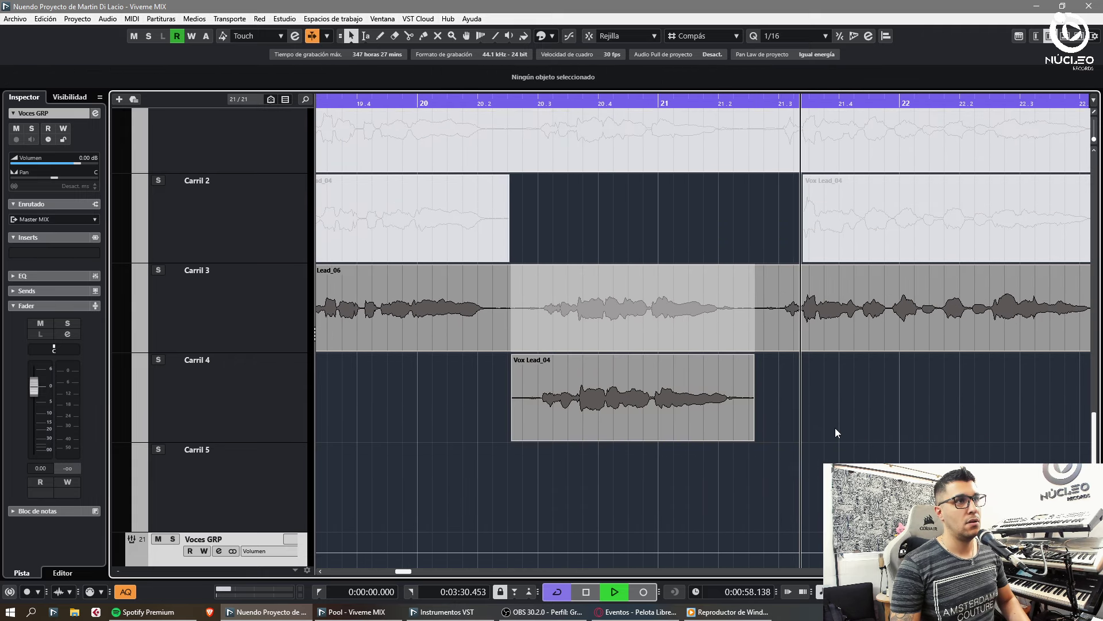
Step: Swap the phrases around bar 21, putting Vox Lead_06, cut at about 20.2.2 and 21.2.4, on Carril 2 and Vox Lead_04 on Carril 3
key(g)
key(3)
click(673, 322)
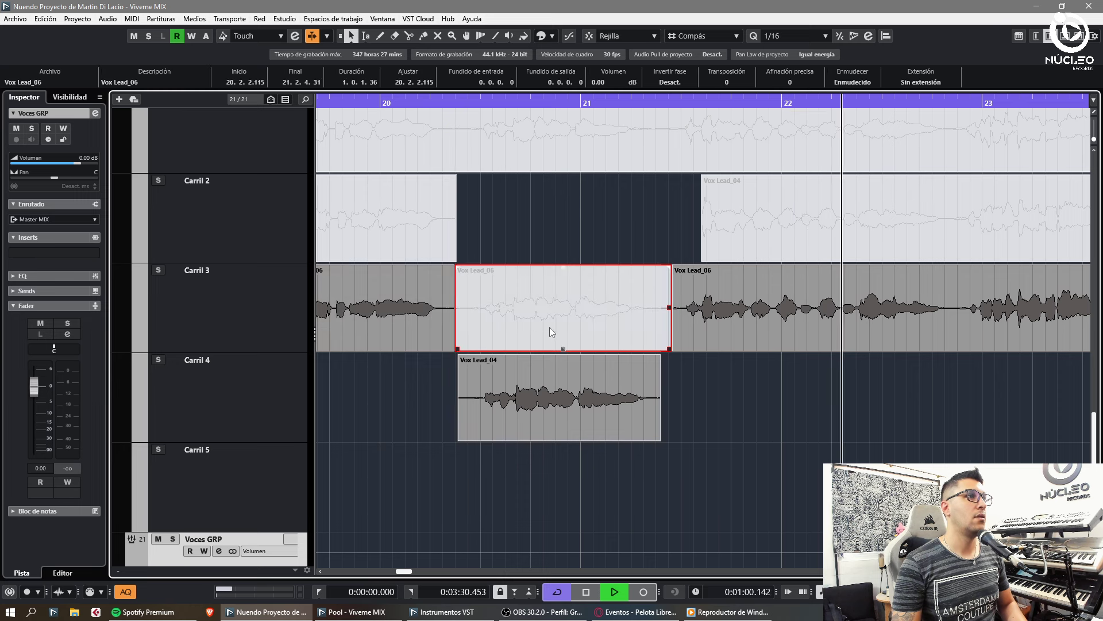
drag(549, 328, 551, 238)
drag(567, 384, 567, 310)
click(838, 408)
Step: Split Vox Lead_04 on Carril 2 at about 22.4.3 and 23.3.3 and move the phrase between the cuts to Carril 4
key(g)
key(h)
key(3)
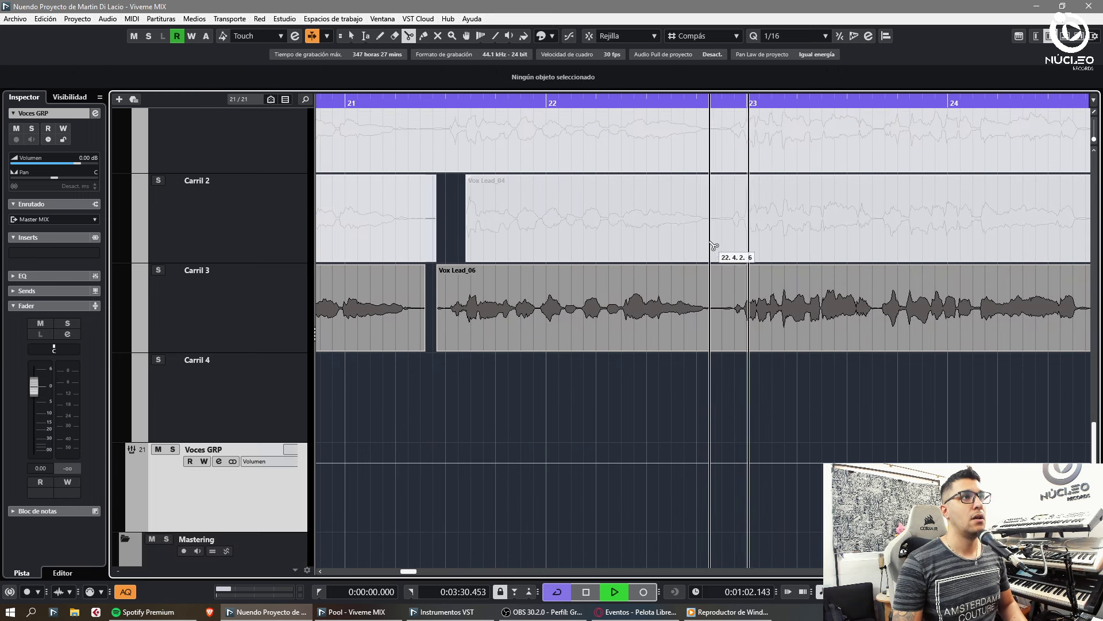
click(713, 246)
key(1)
key(g)
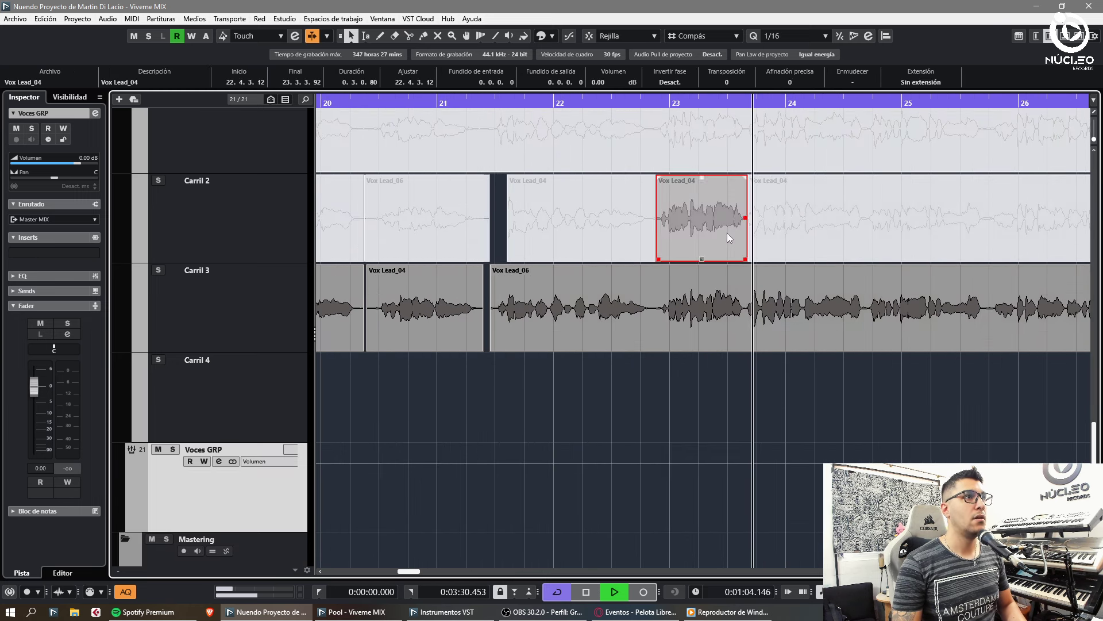
key(h)
drag(727, 232, 744, 373)
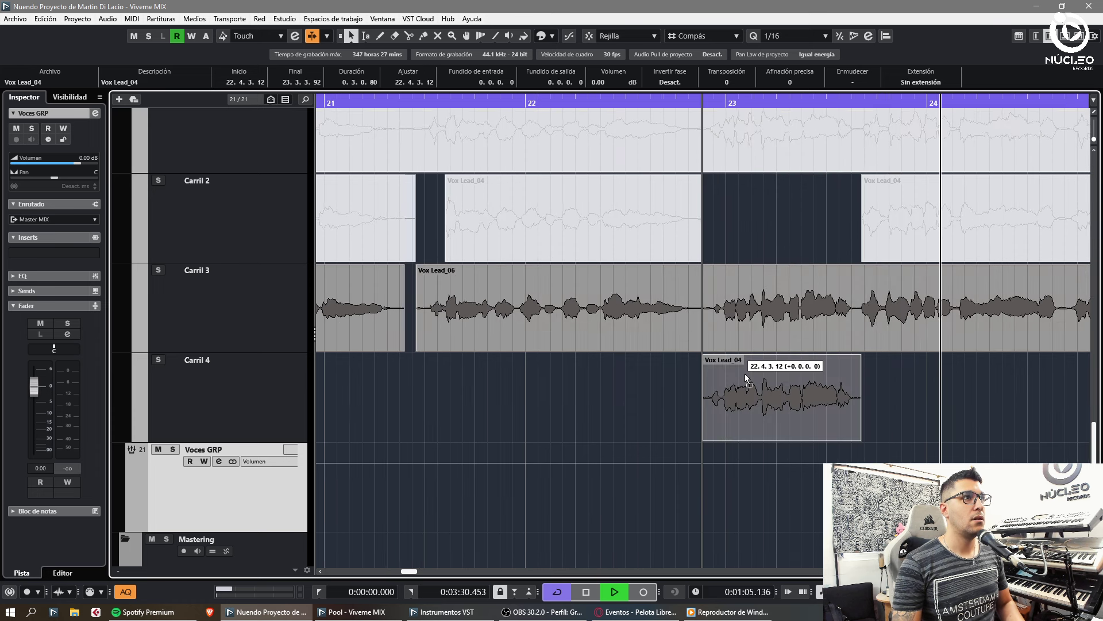
Step: Audition the Vox Lead_04 phrase on Carril 4 around bar 23 and delete it
click(699, 103)
key(h)
key(h)
key(h)
key(h)
click(750, 456)
key(h)
key(g)
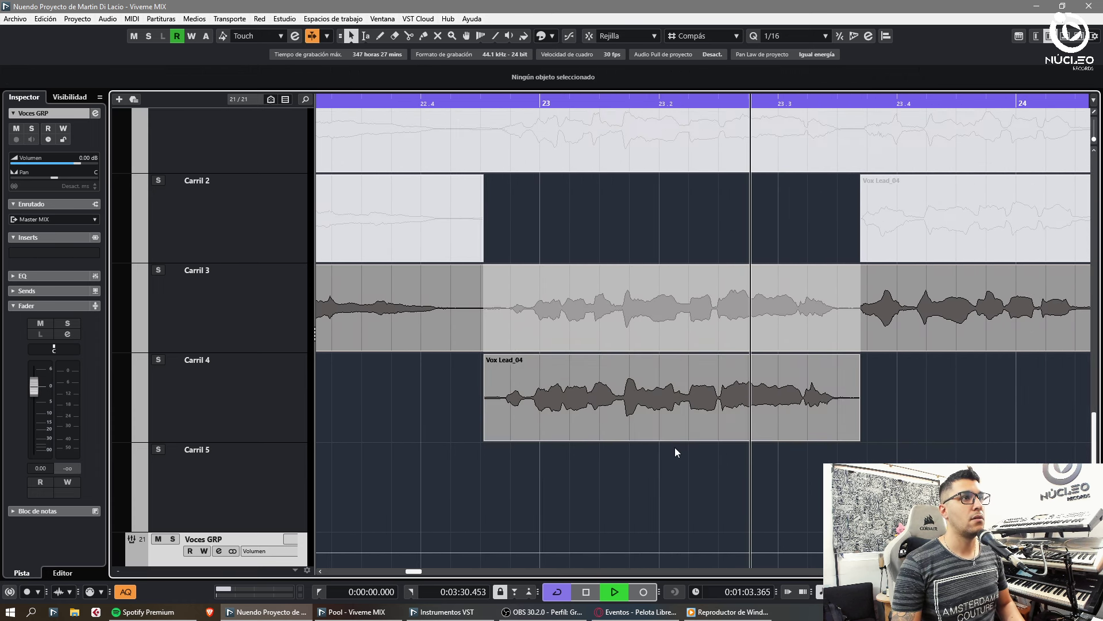
key(Delete)
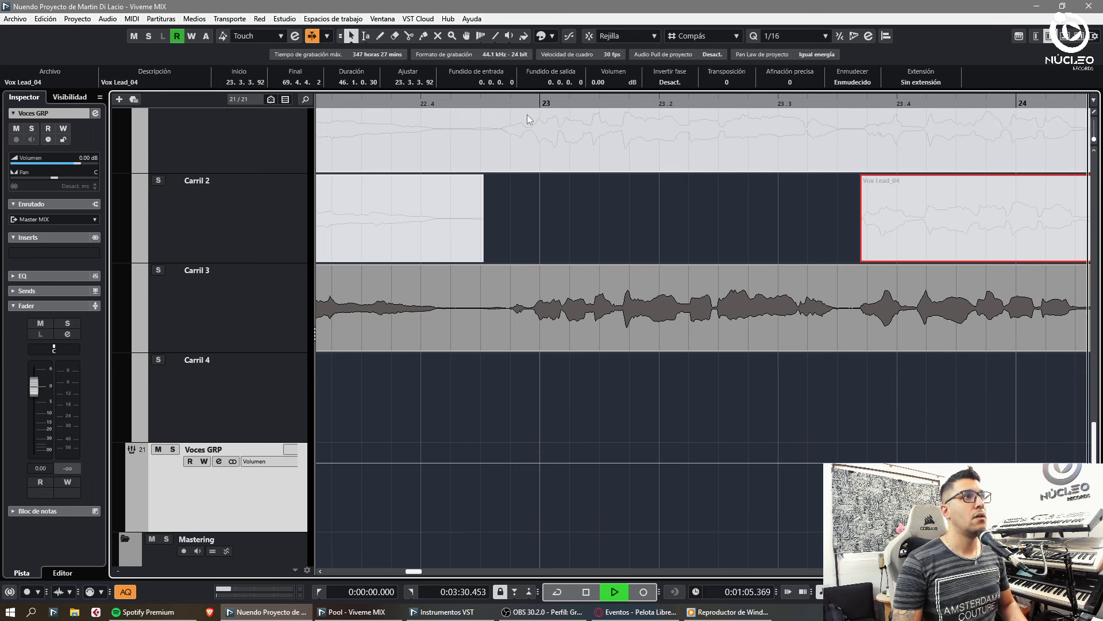
Step: Listen to the Vox Lead_06 take on Carril 3 from about bar 24 to bar 27, examining its waveform
key(g)
key(g)
key(g)
click(865, 407)
key(g)
key(g)
key(h)
key(h)
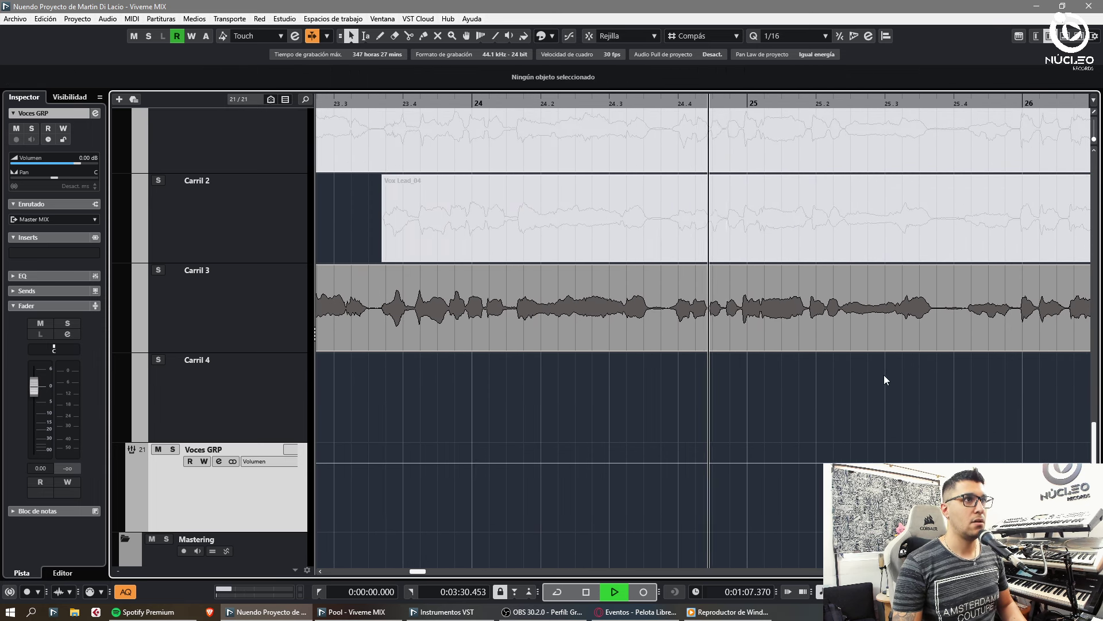
key(g)
key(g)
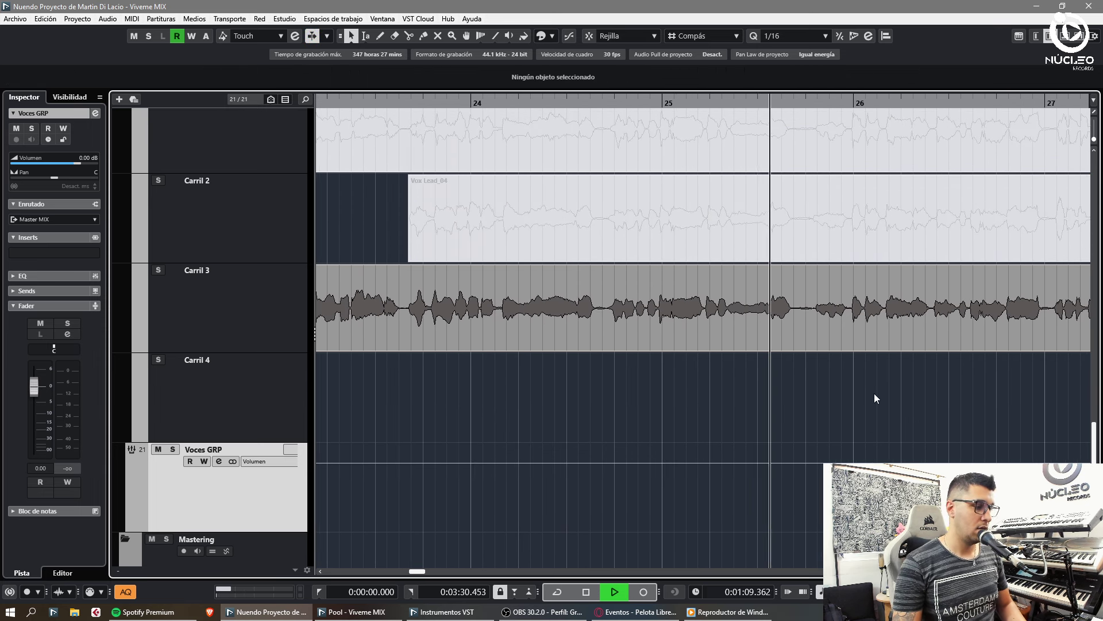
key(h)
key(g)
key(h)
key(g)
key(h)
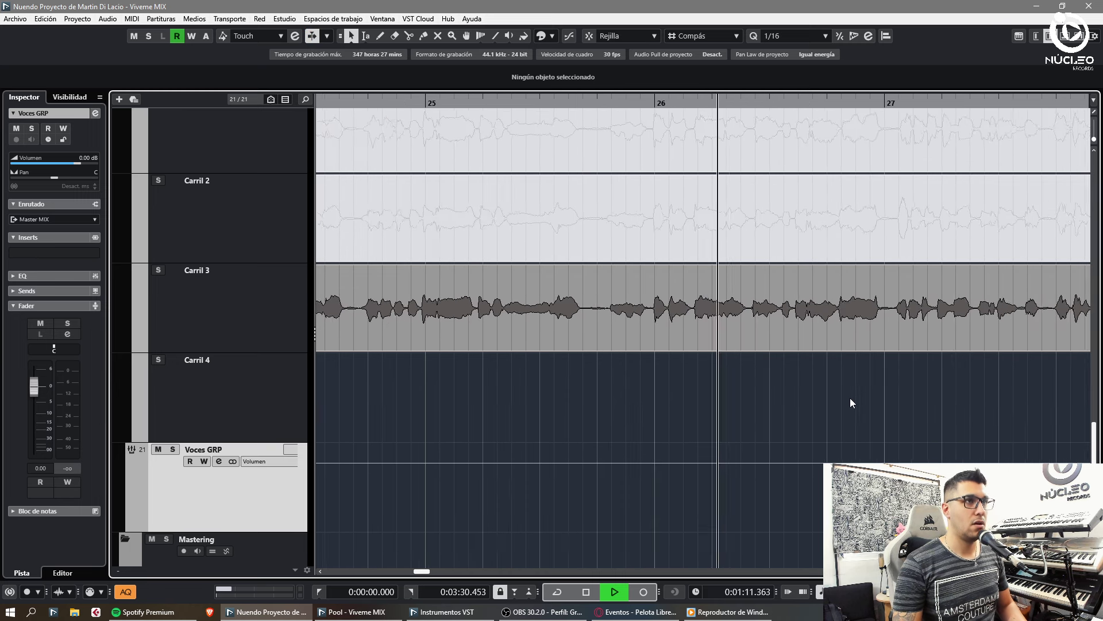
key(g)
key(h)
key(h)
key(h)
key(g)
key(g)
key(g)
key(h)
key(h)
key(h)
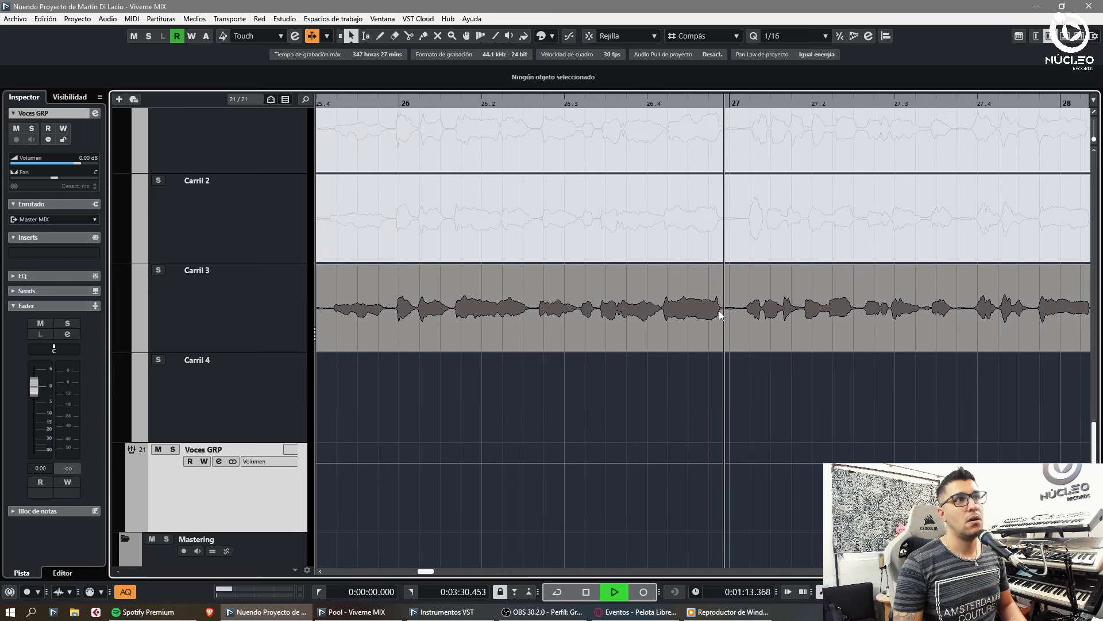
Step: Listen to the Vox Lead_06 take on Carril 3 from about bar 27 to bar 30, looking for the next cut points
key(3)
key(g)
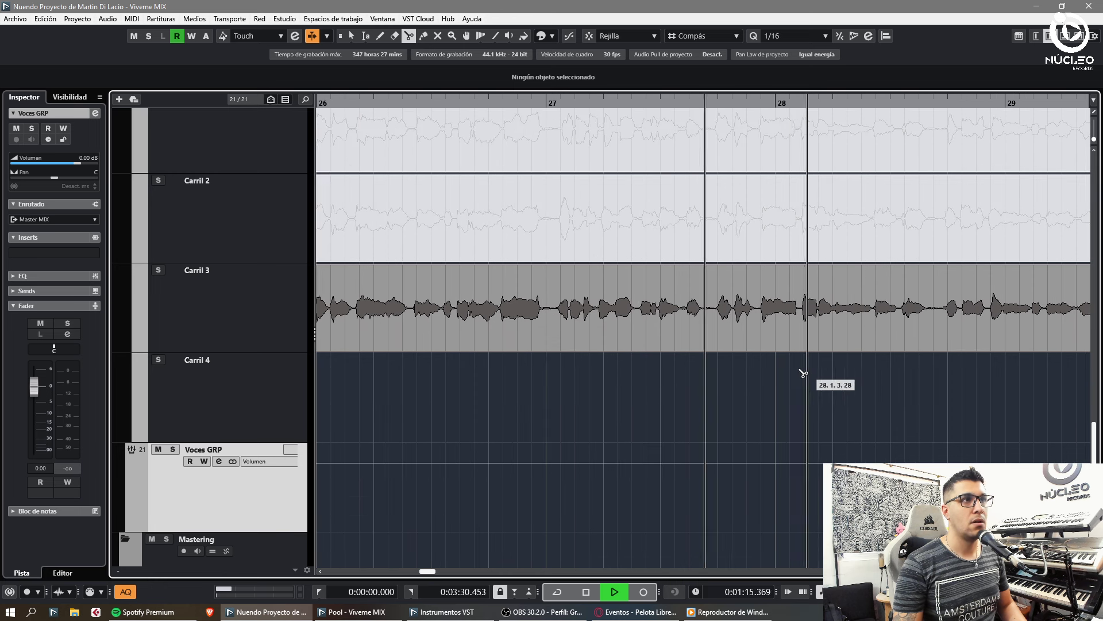
key(h)
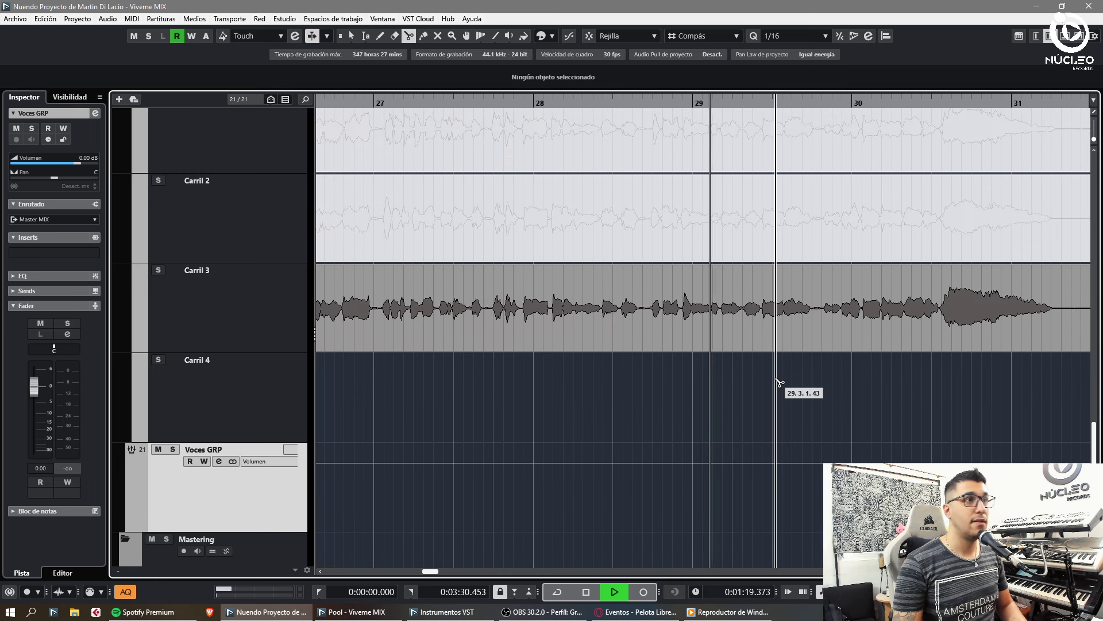
key(h)
key(g)
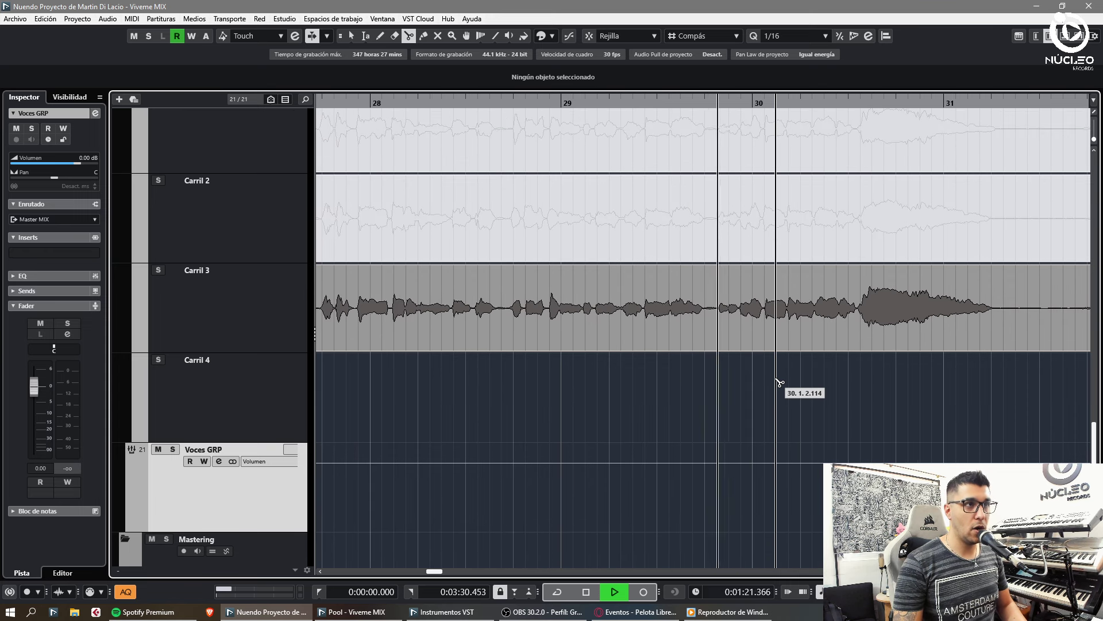
key(g)
key(g)
key(g)
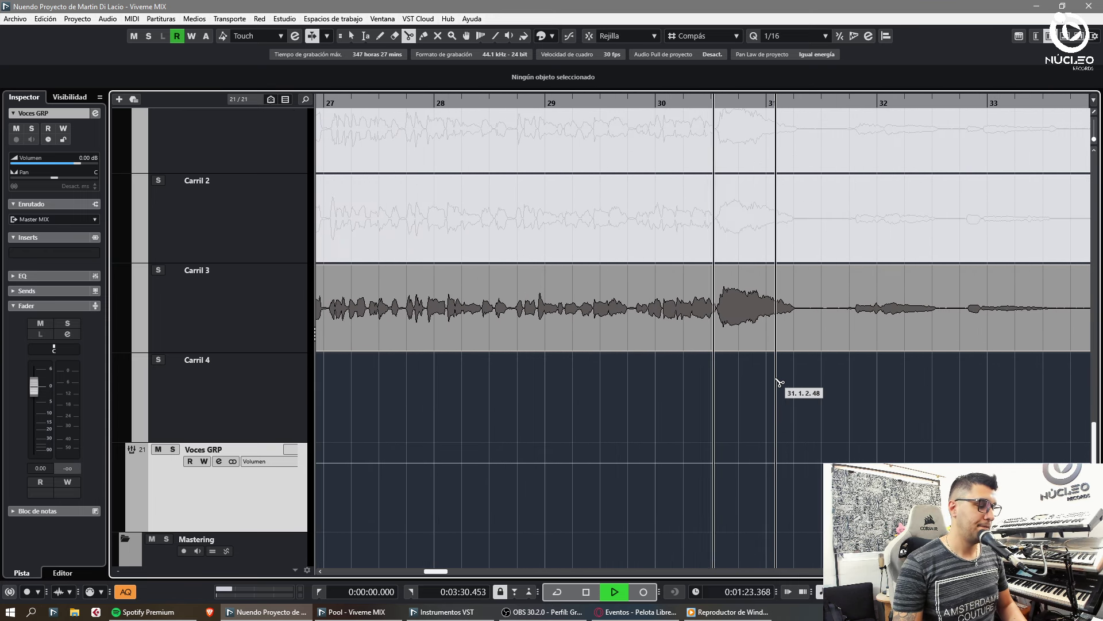
Step: Split Vox Lead_04 on Carril 2 at about 29.4.1 and 31.3.1 and move the phrase between the cuts to Carril 4
key(g)
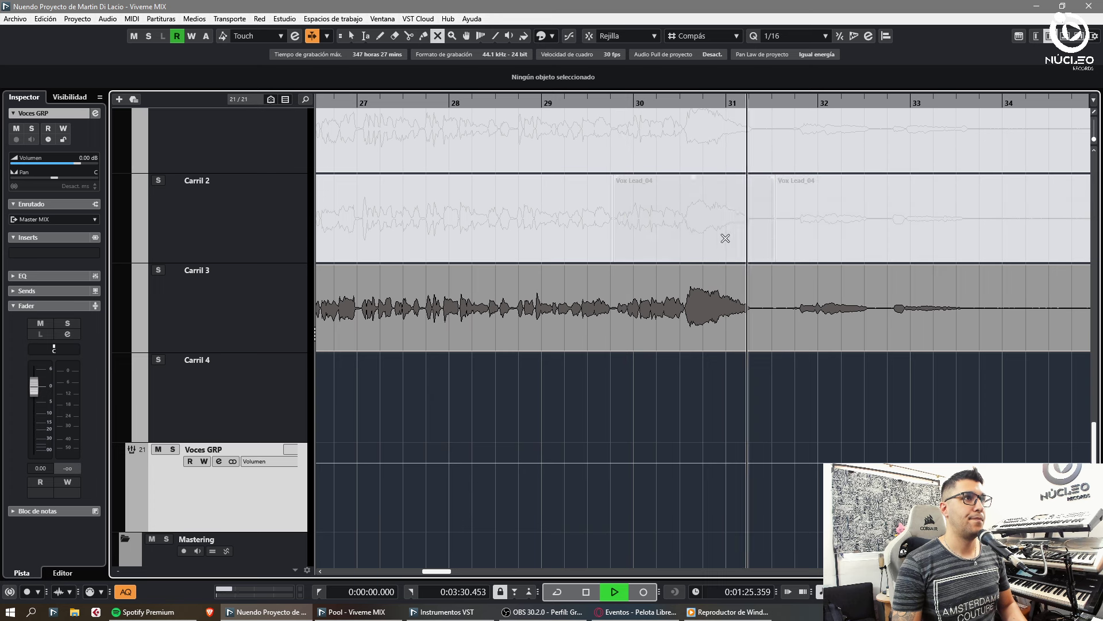
key(1)
drag(725, 238, 721, 397)
Step: Audition the Vox Lead_04 phrase on Carril 4 around bars 30 and 31, comparing its waveform with Vox Lead_06
key(h)
key(h)
key(h)
key(h)
key(h)
key(h)
key(h)
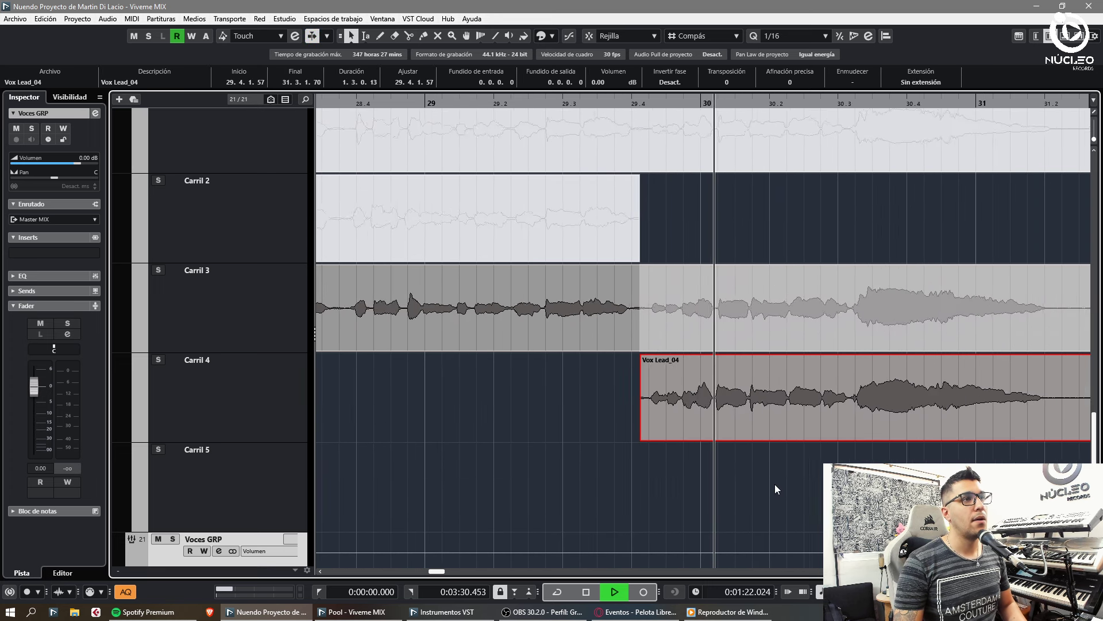
key(g)
key(g)
key(g)
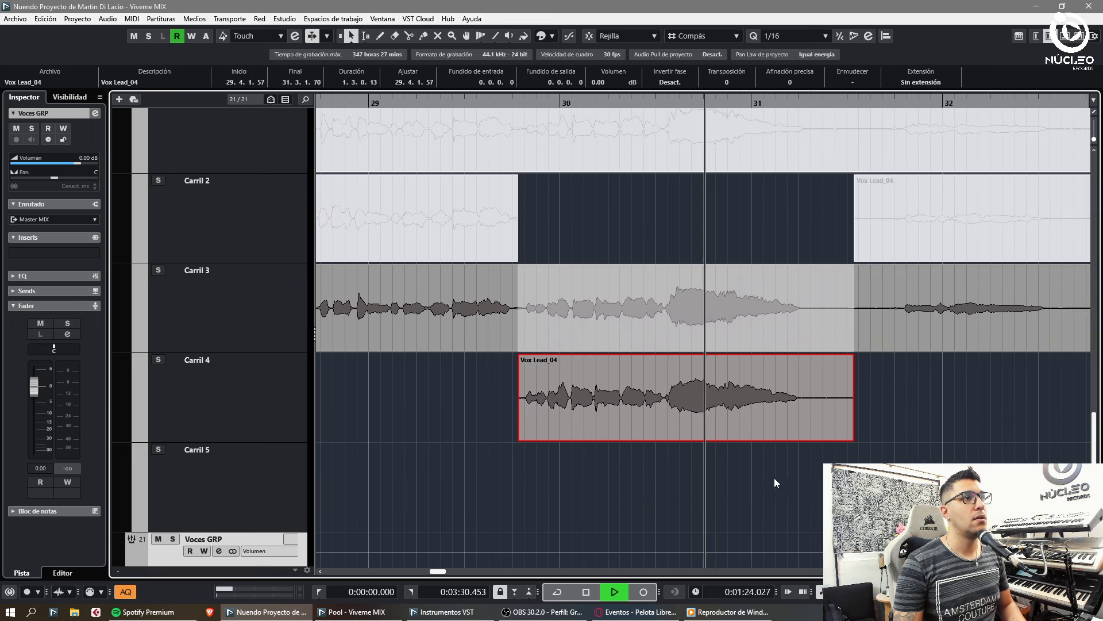
key(h)
click(769, 477)
Step: Cut the Vox Lead_06 phrase around bars 30 and 31 on Carril 3 and swap it with Vox Lead_04, putting Vox Lead_06 on Carril 2
key(3)
click(459, 320)
click(915, 329)
key(1)
drag(773, 316, 764, 233)
drag(722, 396, 719, 313)
click(804, 386)
Step: Remove the quiet stretch of Vox Lead_06 on Carril 3 between about 32.3.2 and 32.4.1
key(h)
key(g)
key(3)
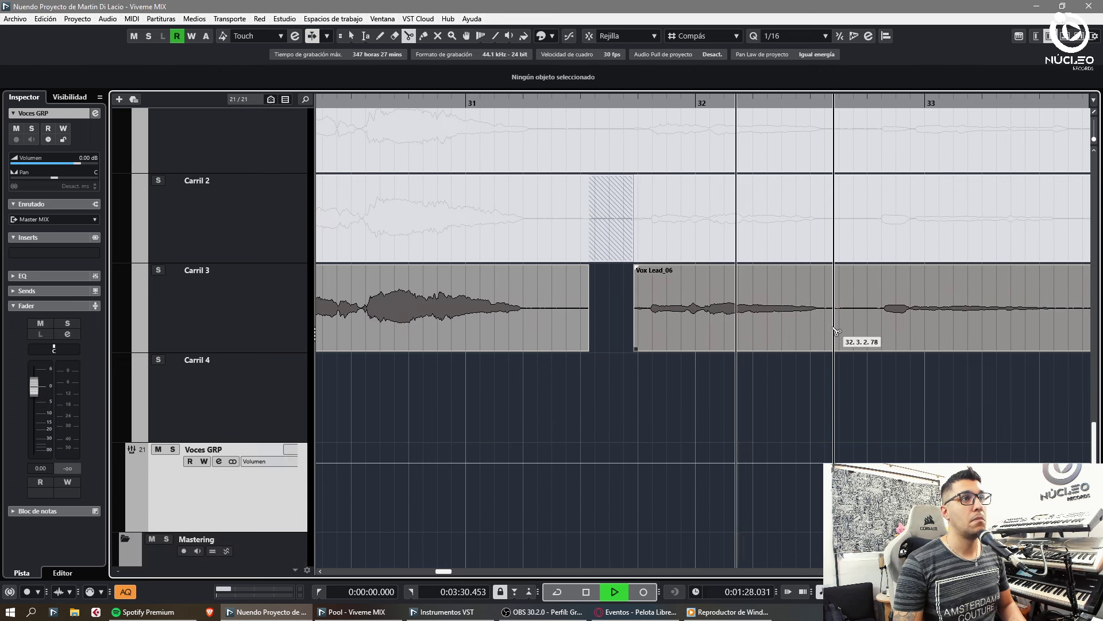
click(897, 401)
Step: Remove the quiet stretch of Vox Lead_06 on Carril 3 between about 33.3.4 and 34.4.3
key(g)
key(g)
key(h)
key(h)
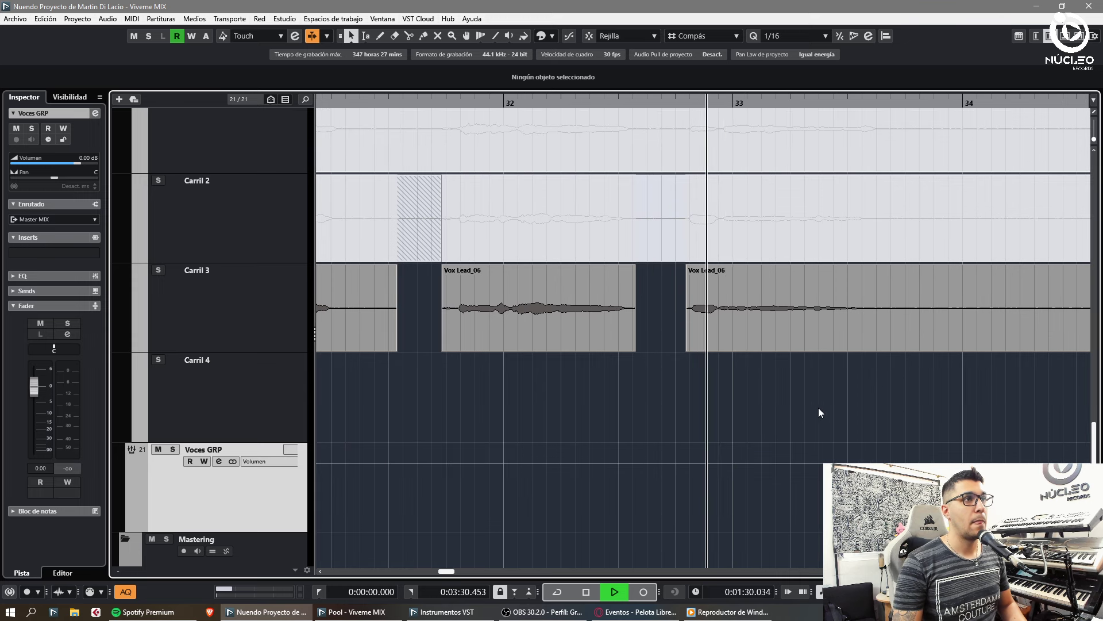
key(g)
key(3)
click(837, 329)
key(1)
key(g)
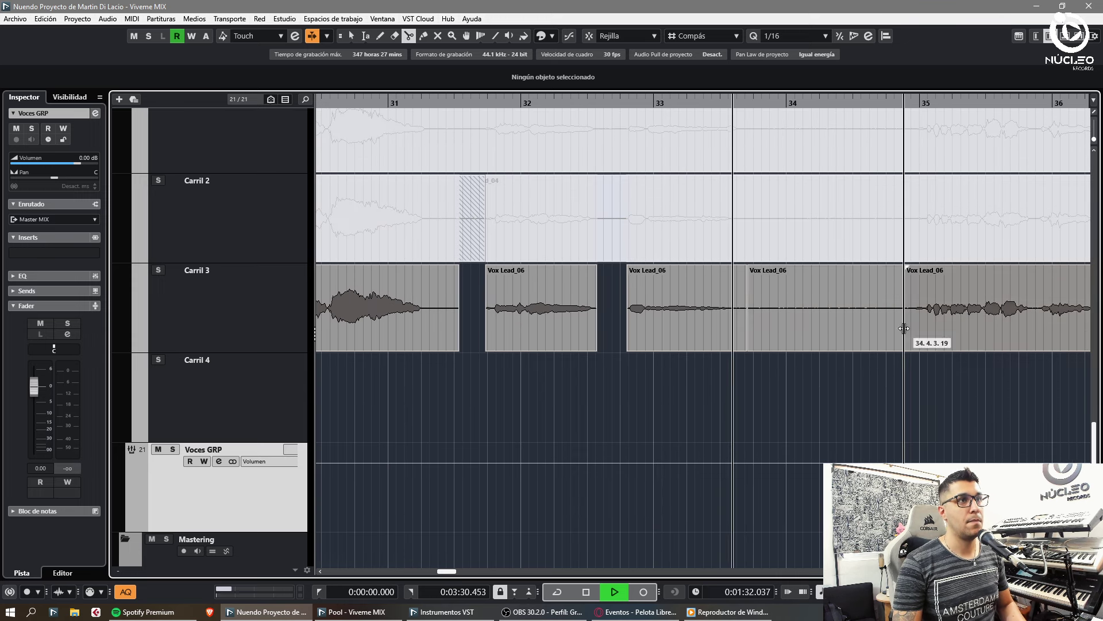
key(1)
click(885, 316)
key(Delete)
click(935, 422)
Step: Follow the vocal playback around bars 34 to 37 and check the Vox Lead CLA-3A compressor's gain reduction
key(g)
key(g)
key(g)
key(h)
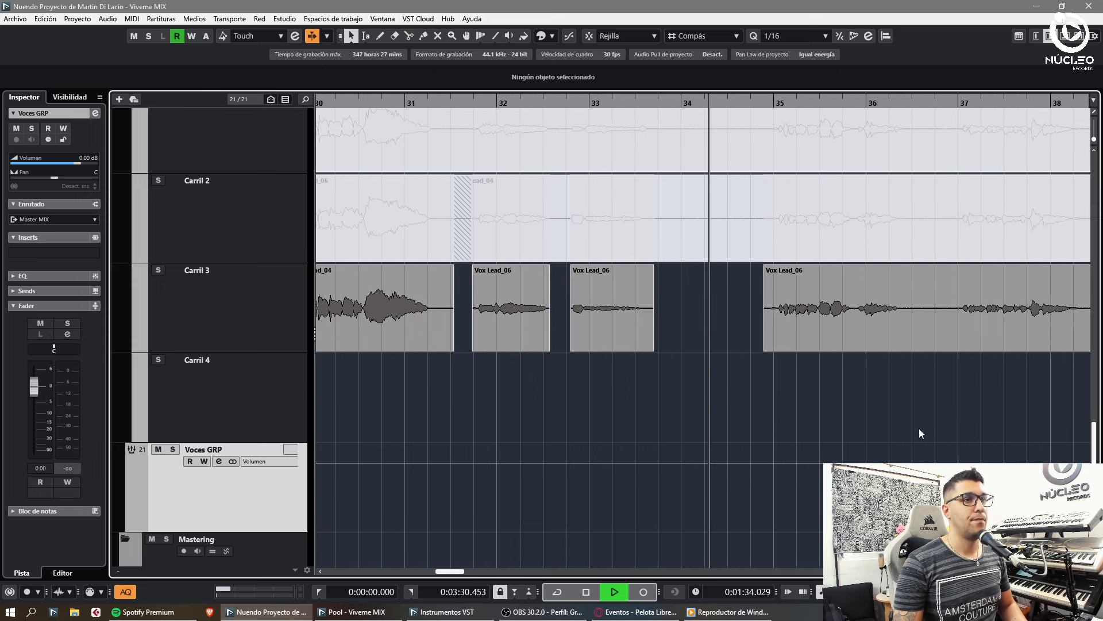
key(h)
key(h)
key(h)
key(h)
key(h)
key(h)
key(g)
key(g)
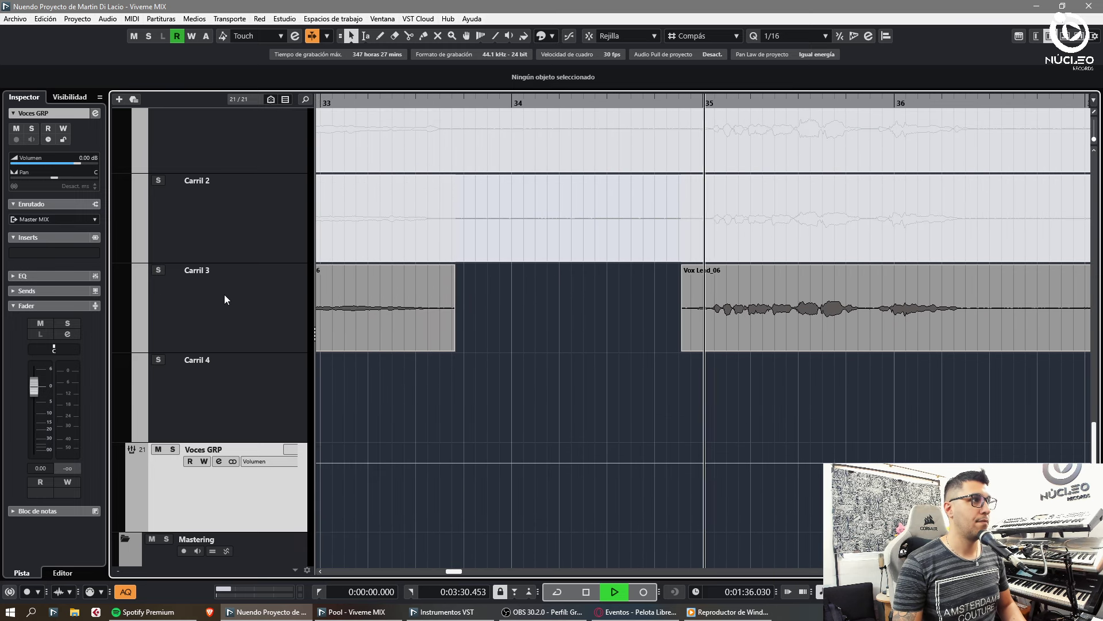
click(224, 299)
key(g)
key(g)
key(g)
key(g)
key(g)
click(25, 311)
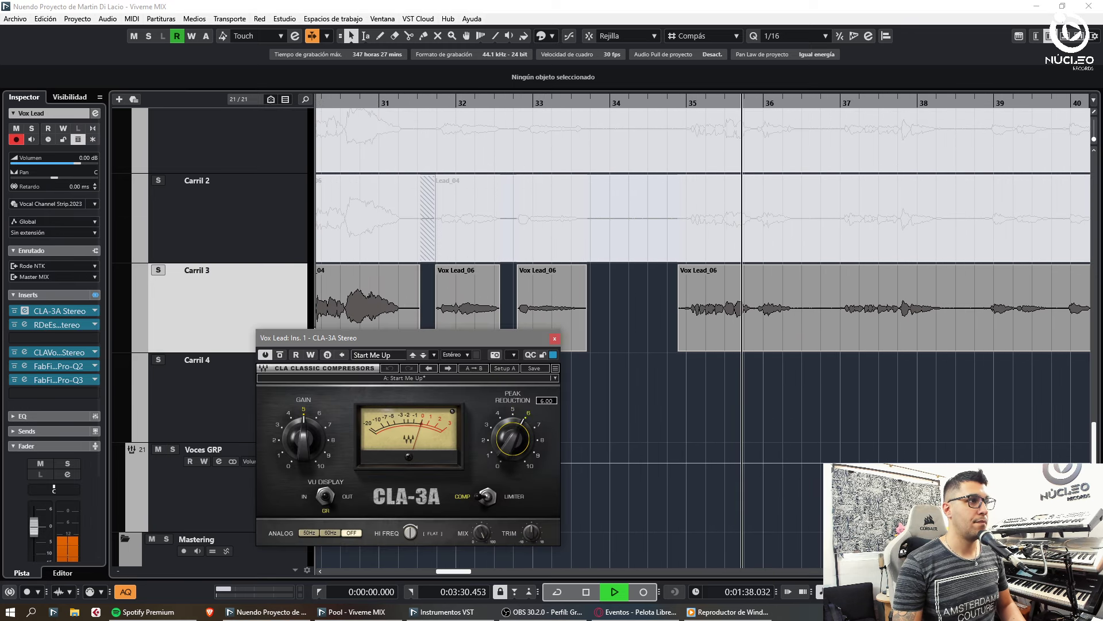
click(555, 339)
Step: Select all the vocal events on Carril 3 and raise their volume to 5 dB
key(g)
key(g)
key(g)
key(g)
key(g)
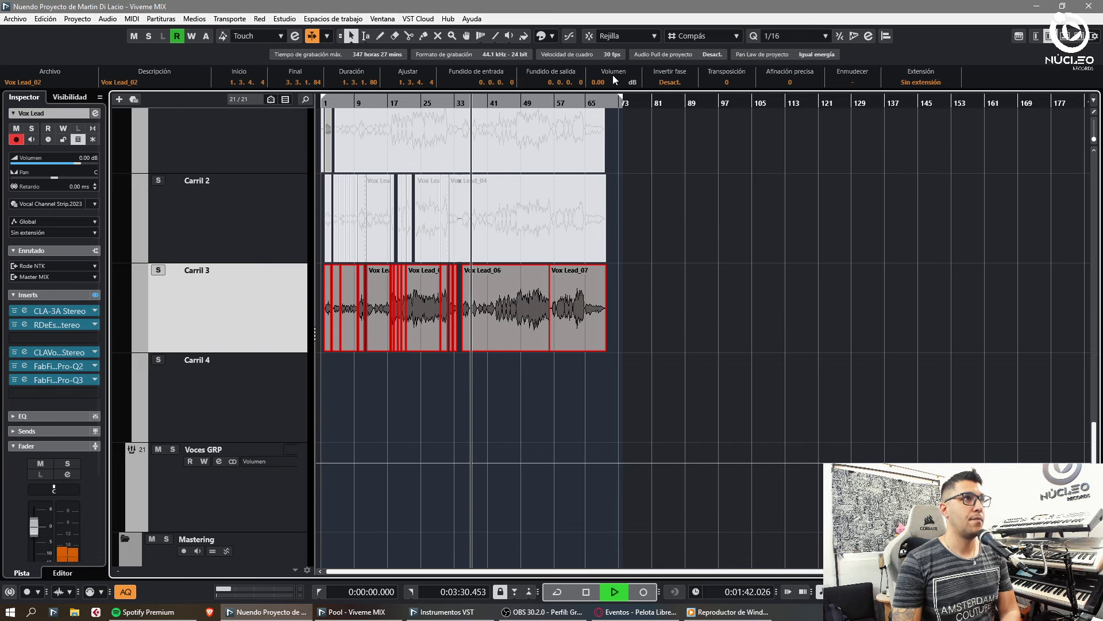
click(766, 324)
Step: Check the CLA-3A compressor's gain reduction again while the louder Carril 3 vocal plays around bar 38
key(h)
key(h)
key(h)
key(h)
key(h)
key(h)
key(h)
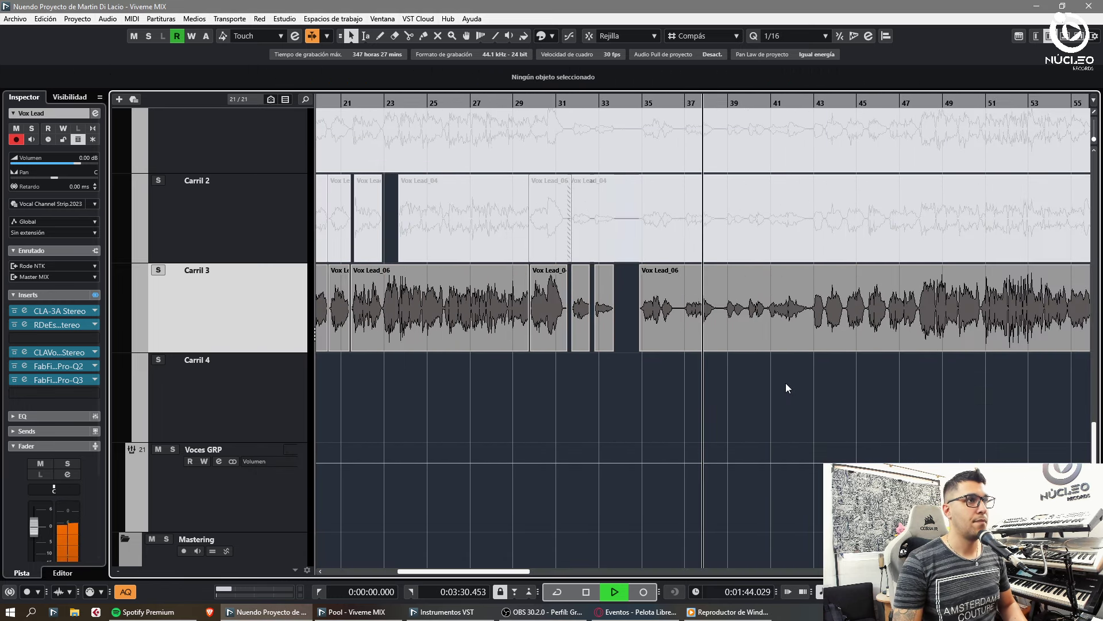
click(36, 309)
drag(505, 329, 413, 303)
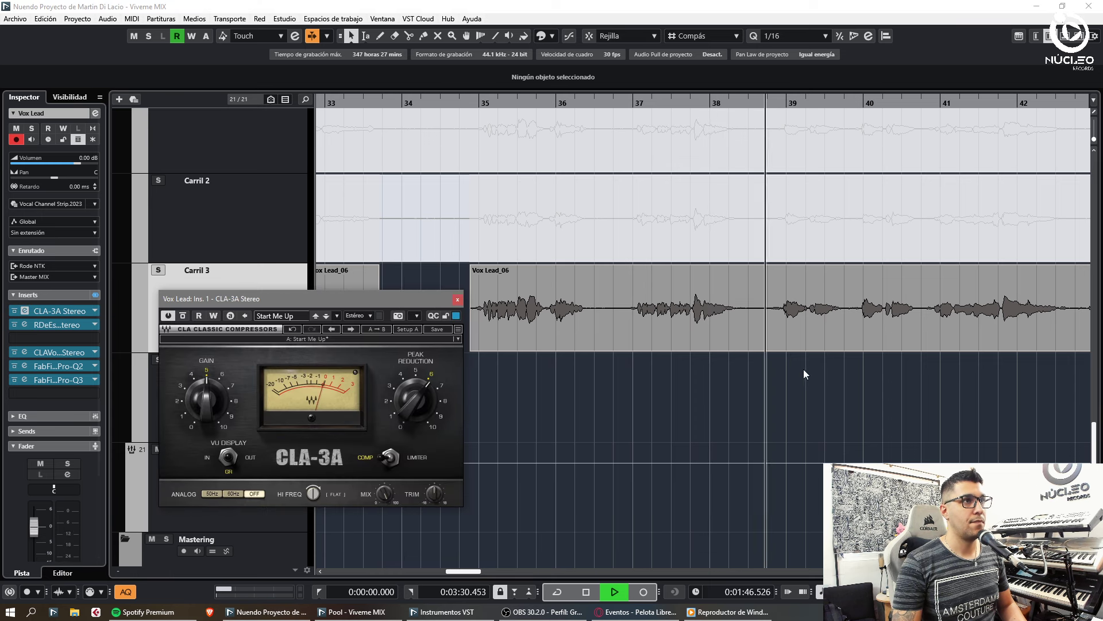
click(457, 298)
Step: Remove the quiet stretch of Vox Lead_06 on Carril 3 between about 38.2.1 and 38.4.1
key(3)
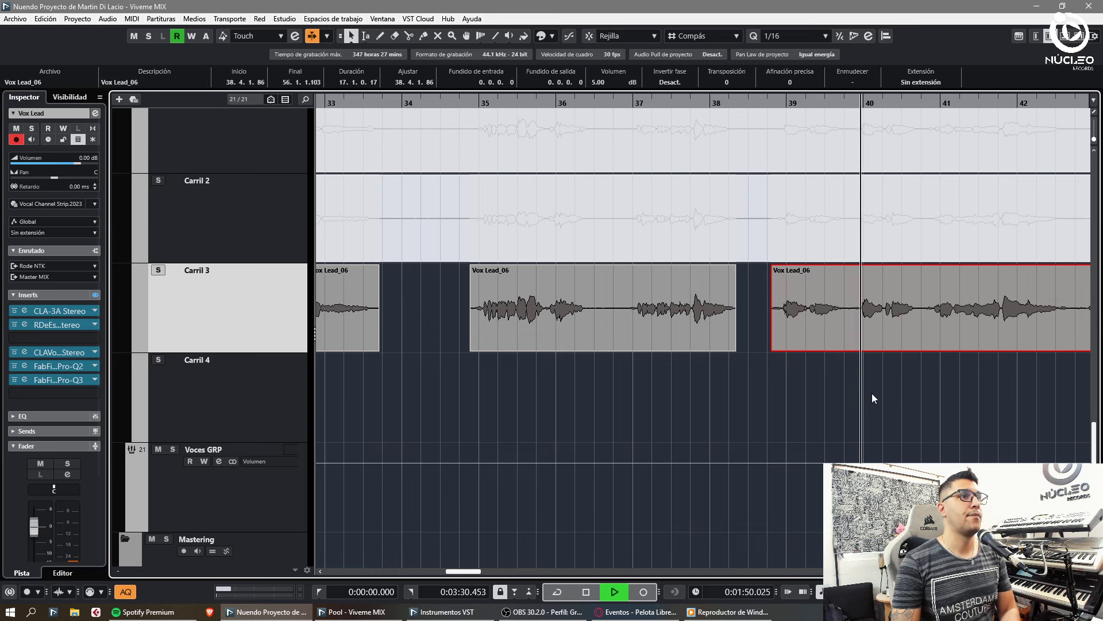
click(871, 394)
key(h)
key(h)
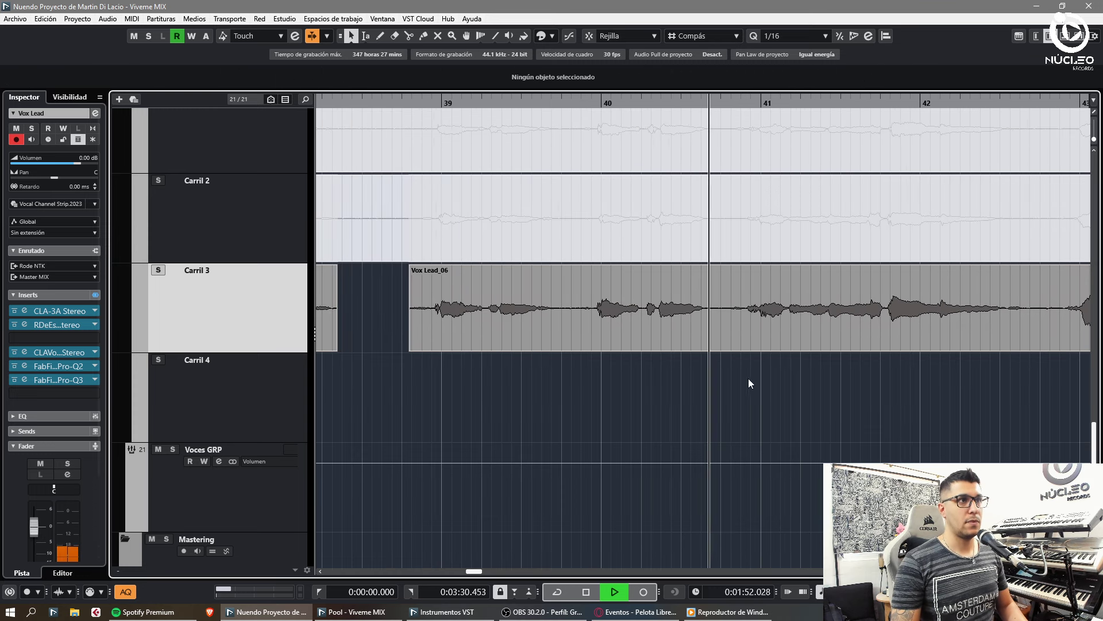
Step: Remove the quiet stretch of Vox Lead_06 on Carril 3 between about 40.3.3 and 40.4.3
key(h)
key(h)
key(h)
key(3)
click(717, 322)
click(660, 328)
key(1)
click(688, 330)
key(g)
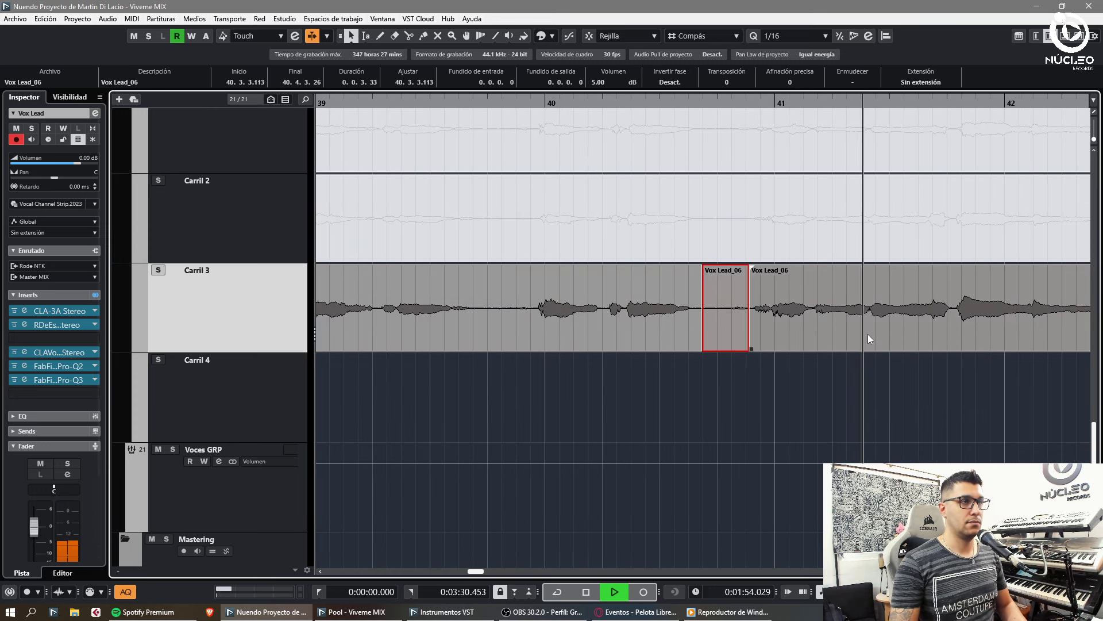
key(g)
key(g)
key(g)
key(g)
key(g)
key(g)
key(g)
key(Delete)
click(892, 391)
Step: Remove the quiet stretch of Vox Lead_06 on Carril 3 between about 42.3.3 and 42.4.2
key(h)
key(h)
key(h)
key(h)
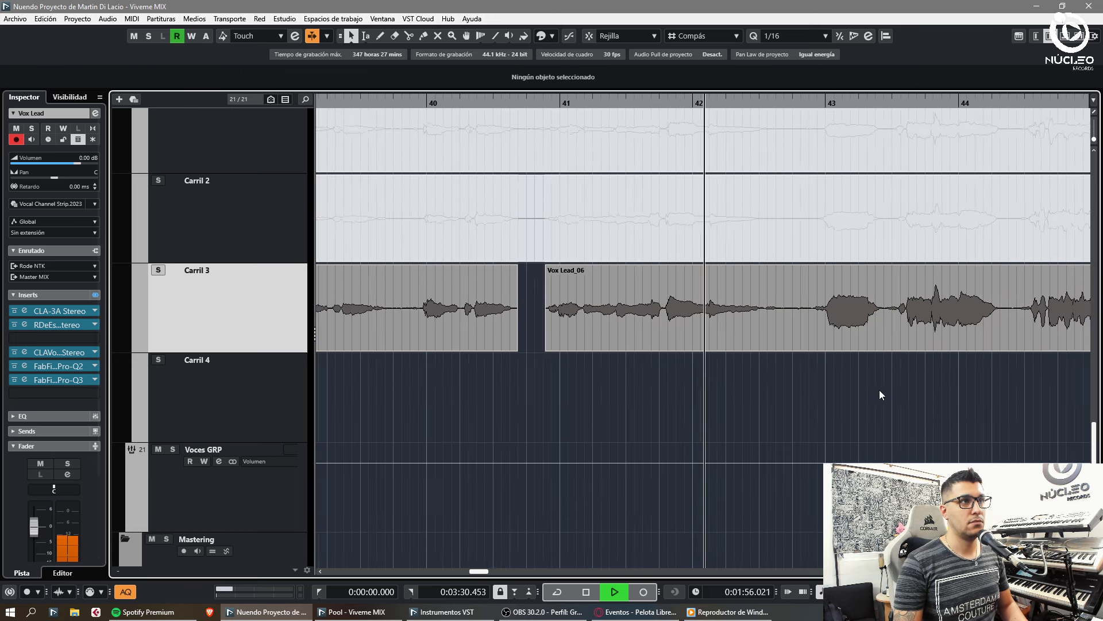
key(h)
key(3)
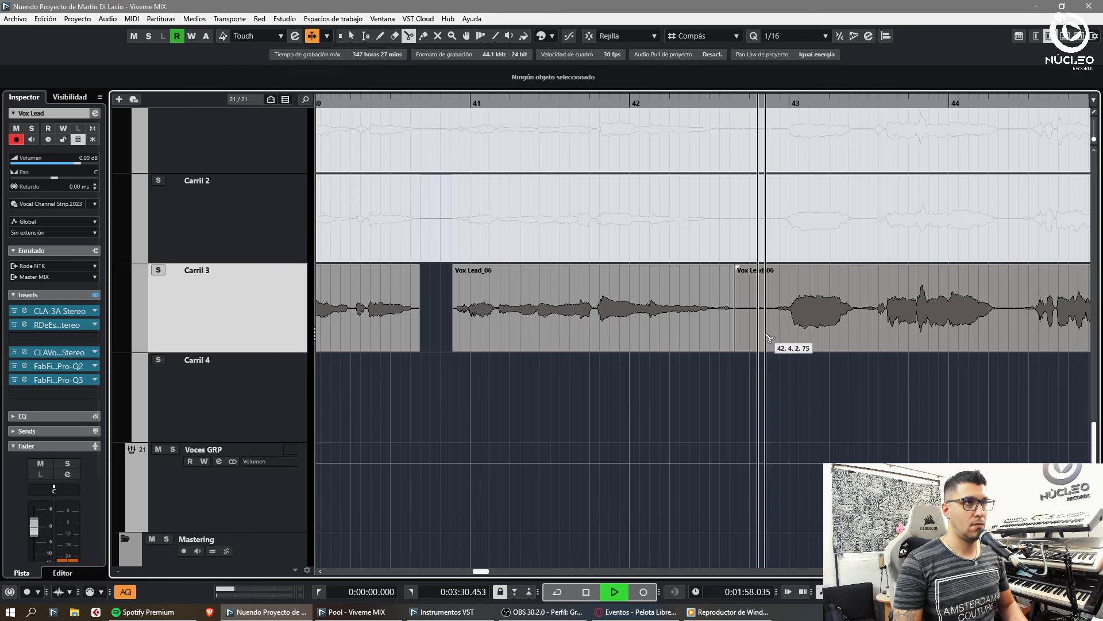
key(g)
Step: Split Vox Lead_04 on Carril 2 at about 43.3.1 and 45.2.4 and move the phrase between the cuts to Carril 4
key(h)
key(h)
key(3)
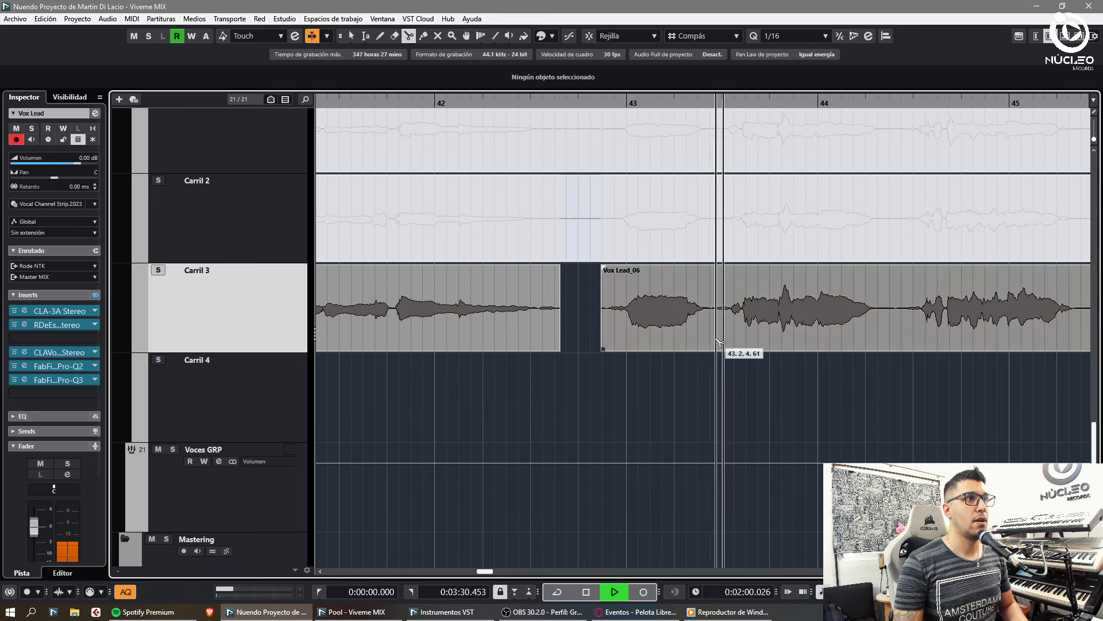
key(1)
key(g)
key(h)
key(h)
key(g)
key(g)
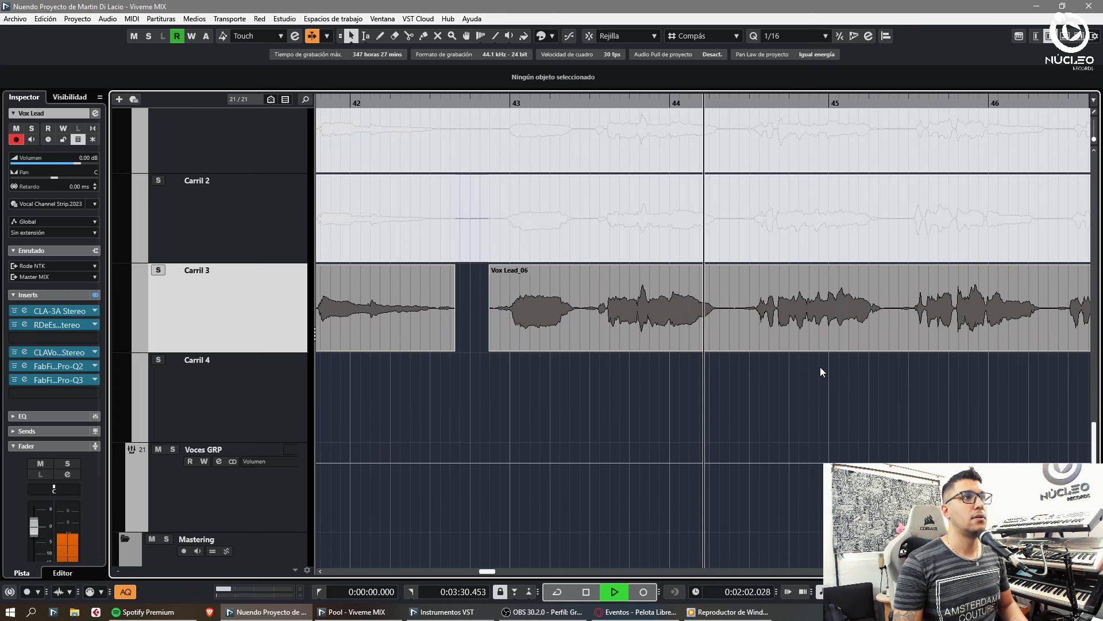
key(h)
key(3)
key(1)
drag(871, 238, 862, 394)
Step: Cut the Vox Lead_06 phrase between about 43.3.1 and 45.2.4 on Carril 3 and swap it with Vox Lead_04, putting Vox Lead_06 on Carril 2
key(h)
key(h)
key(g)
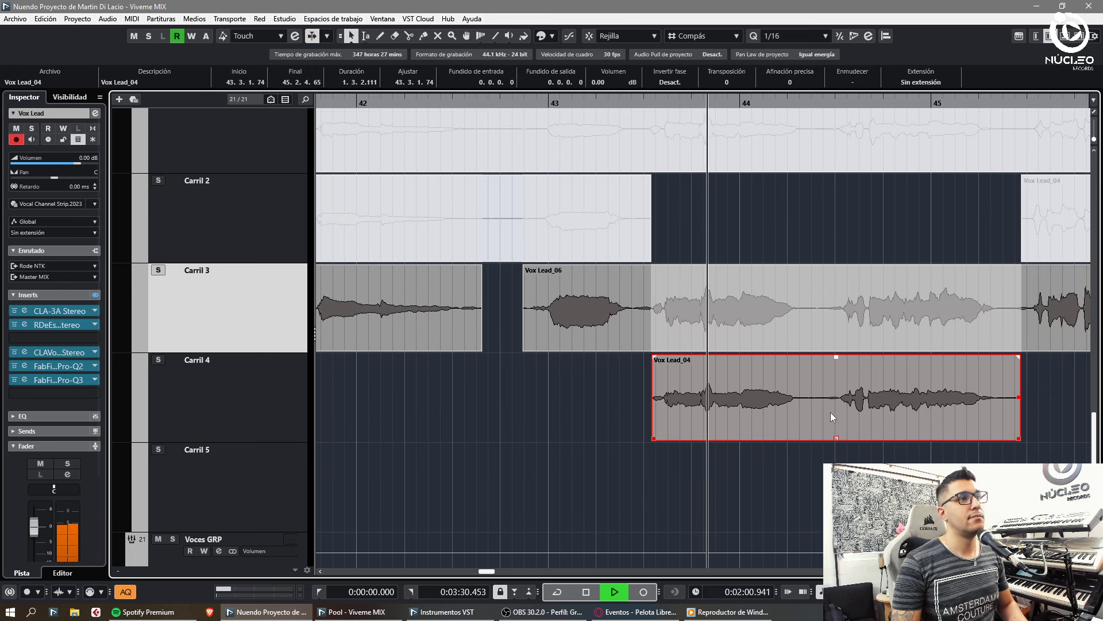
key(g)
key(3)
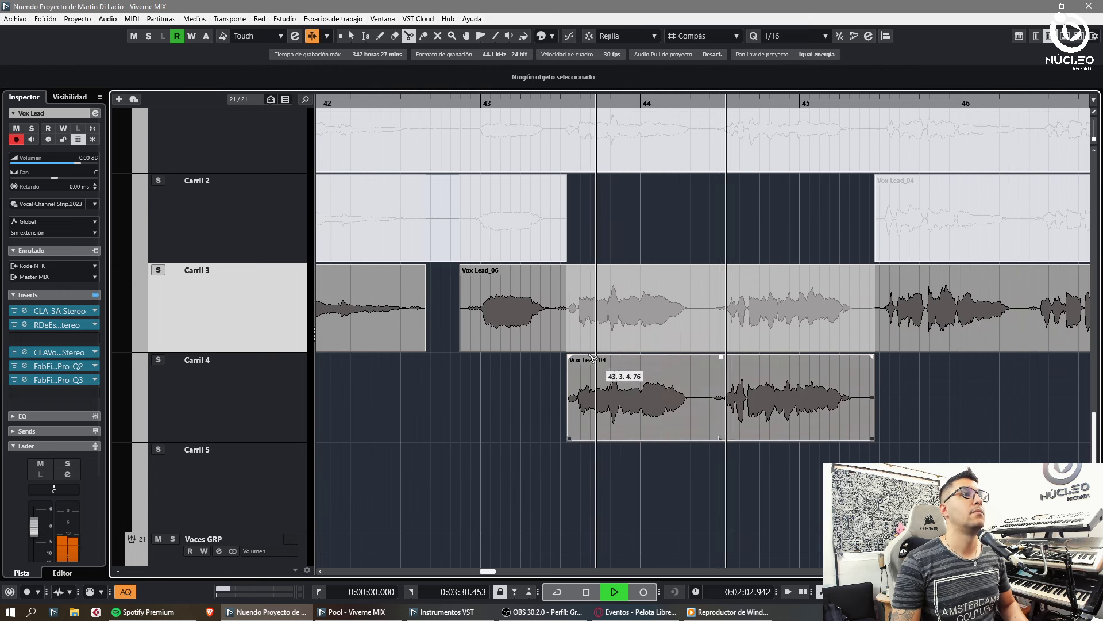
click(873, 328)
key(1)
drag(833, 326, 826, 235)
drag(818, 393, 807, 307)
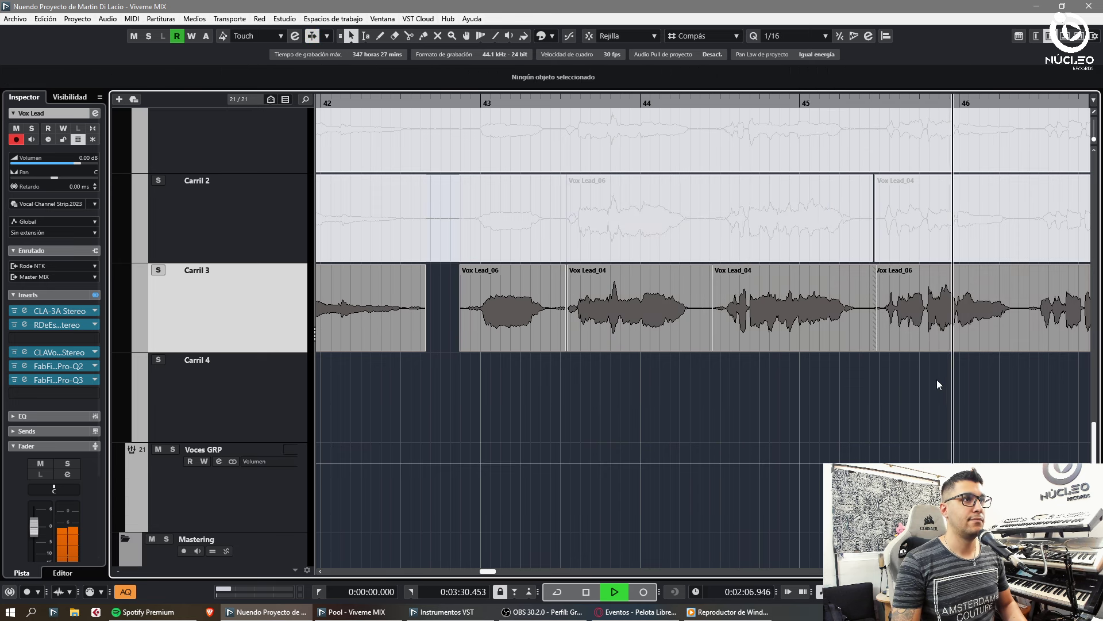
Step: Split the Vox Lead_06 event on Carril 3 at about 46.2.4
key(h)
key(g)
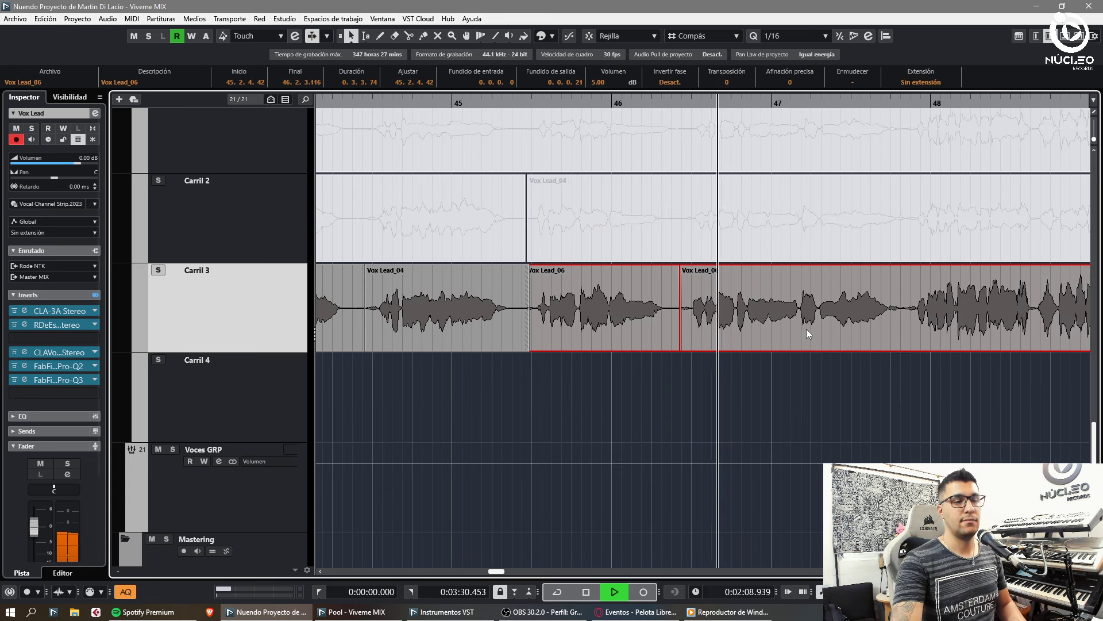
key(f)
click(741, 398)
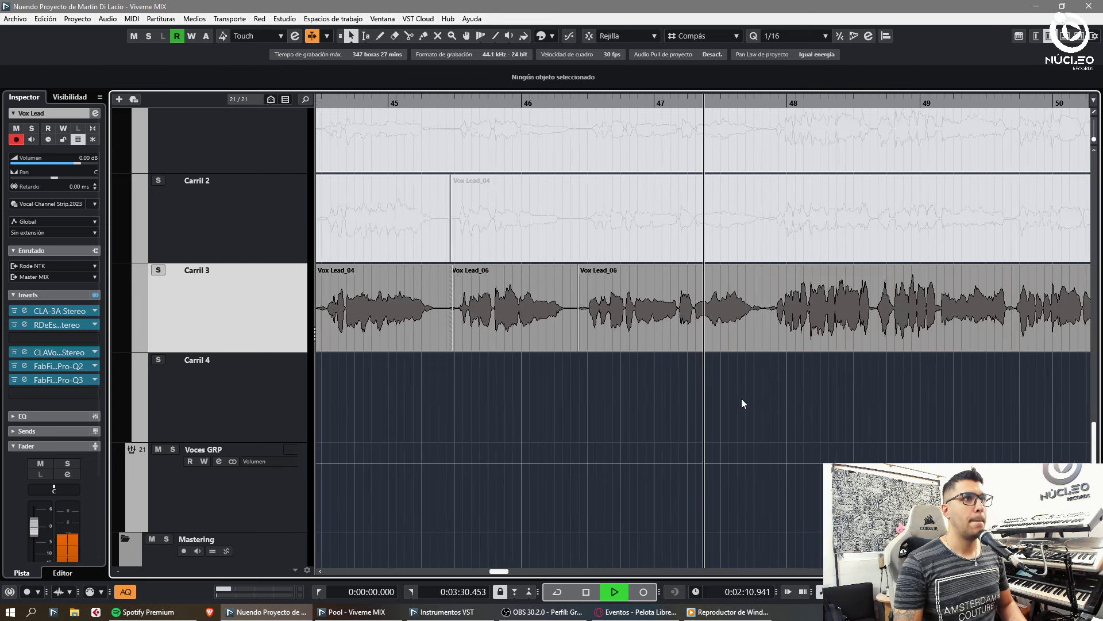
Step: Split Vox Lead_04 on Carril 2 at about 46.2.4 and 47.4.3 and move the phrase between the cuts to Carril 4
key(h)
key(3)
click(777, 241)
key(1)
drag(607, 221, 616, 379)
Step: Audition the Vox Lead_04 phrase on Carril 4 from around bar 46 and split it at about 47.1.3
click(546, 104)
key(h)
key(h)
key(h)
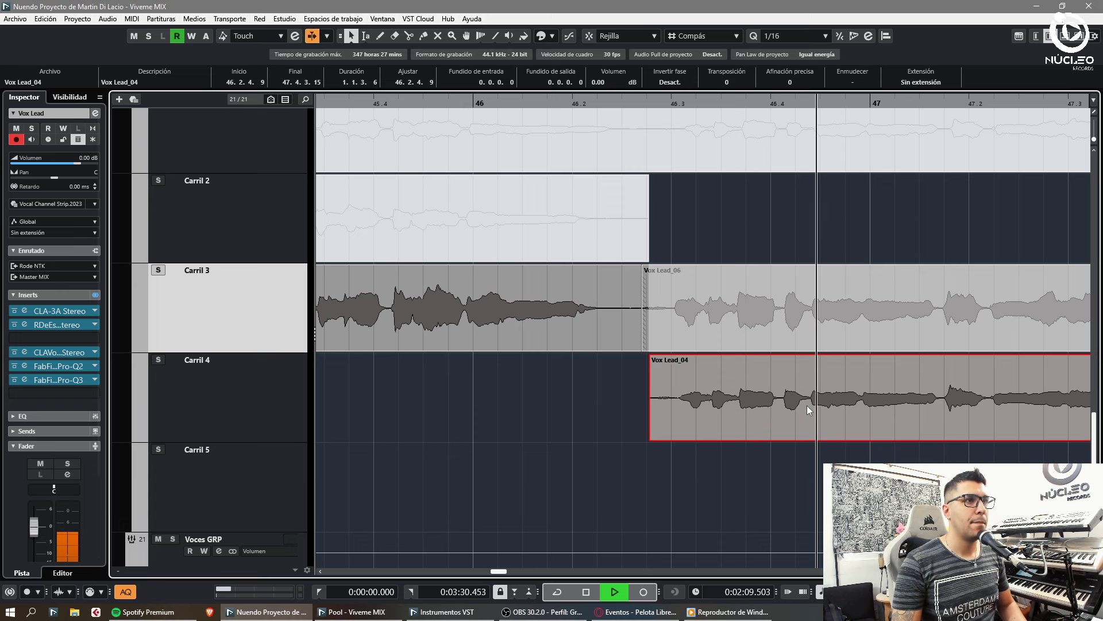
alt+click(760, 402)
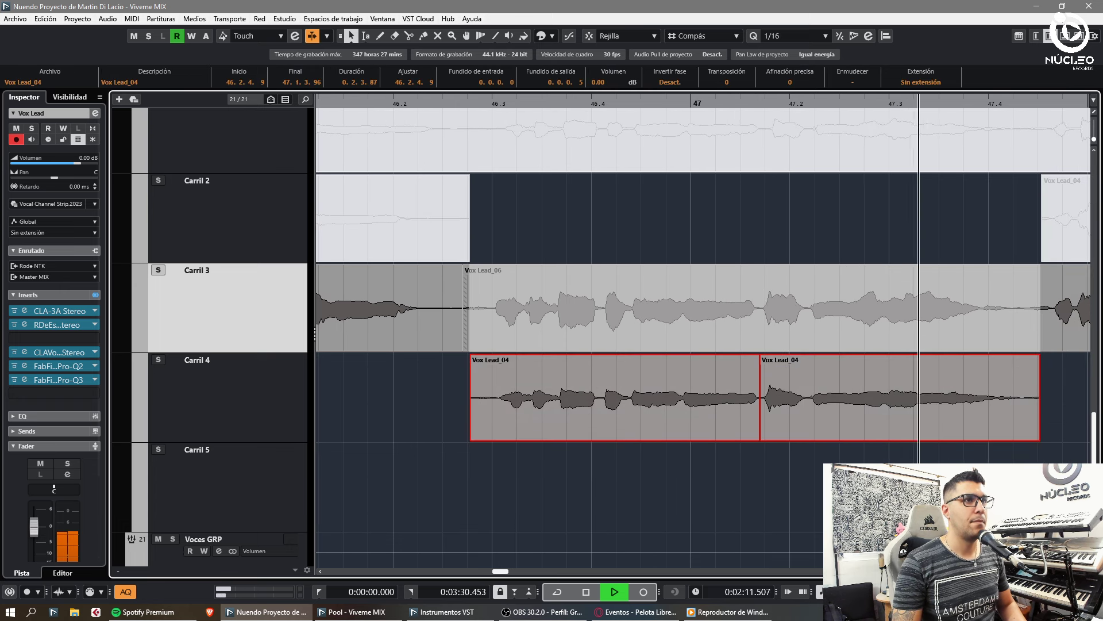
key(g)
click(730, 420)
key(g)
click(730, 420)
Step: Split Vox Lead_06 on Carril 3 at about 47.1.3 and 47.4.2 and move the phrase between the cuts to Carril 5
key(3)
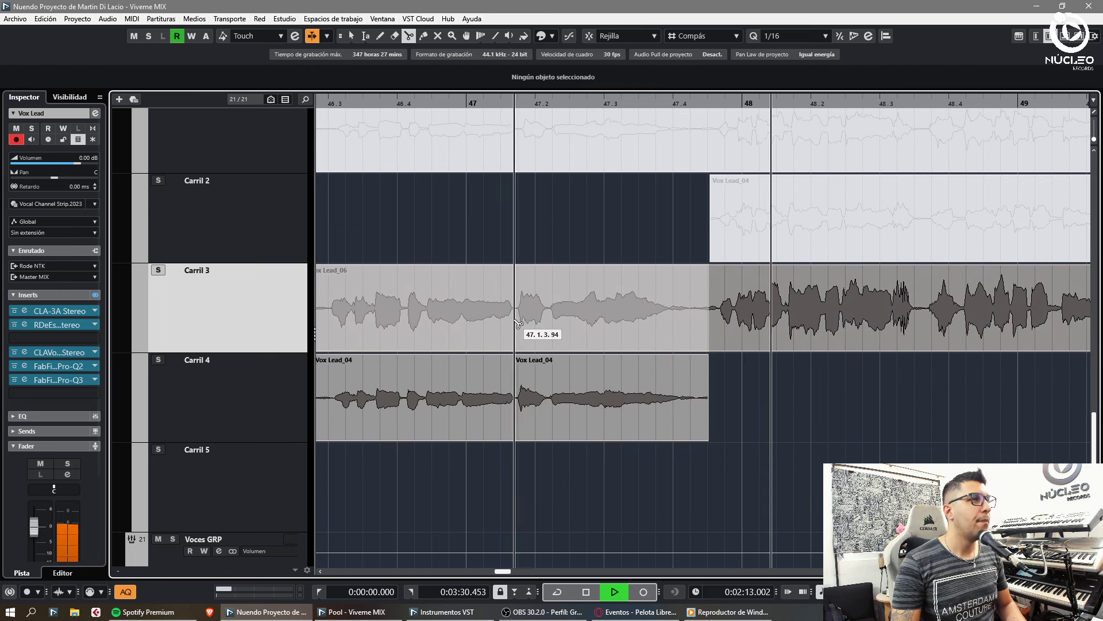
click(700, 320)
key(1)
drag(627, 304, 625, 479)
Step: Audition the Vox Lead_06 phrase on Carril 5 in context after the Vox Lead_04 phrase on Carril 4, around bars 46 and 47
click(448, 104)
key(h)
key(h)
key(h)
key(h)
scroll(689, 248, down, 3)
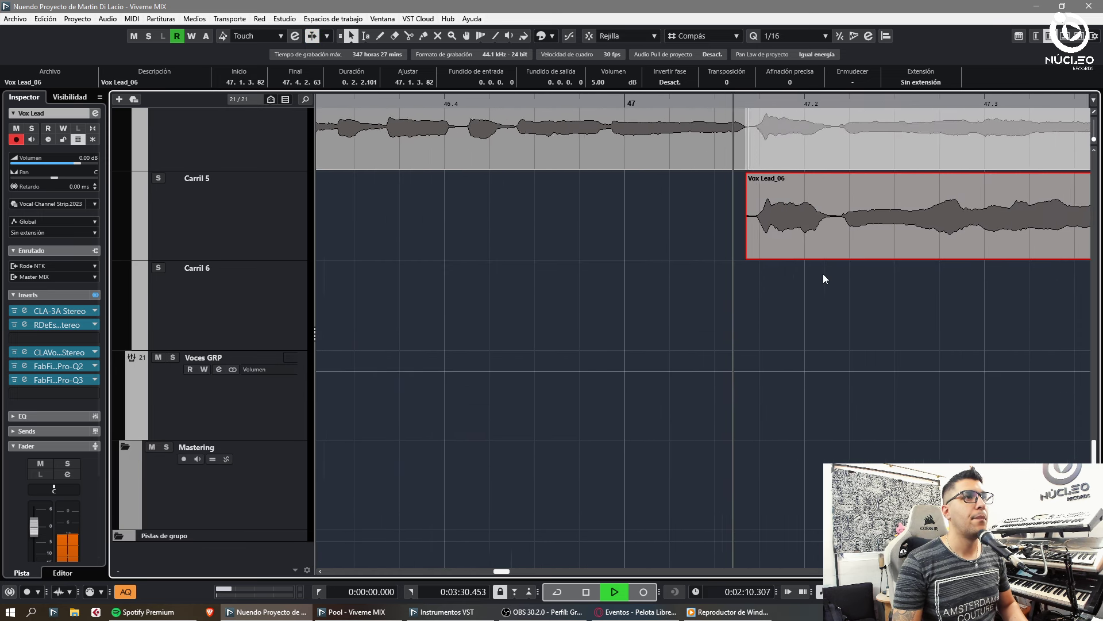
key(g)
key(g)
key(g)
scroll(800, 317, up, 1)
key(g)
key(g)
key(g)
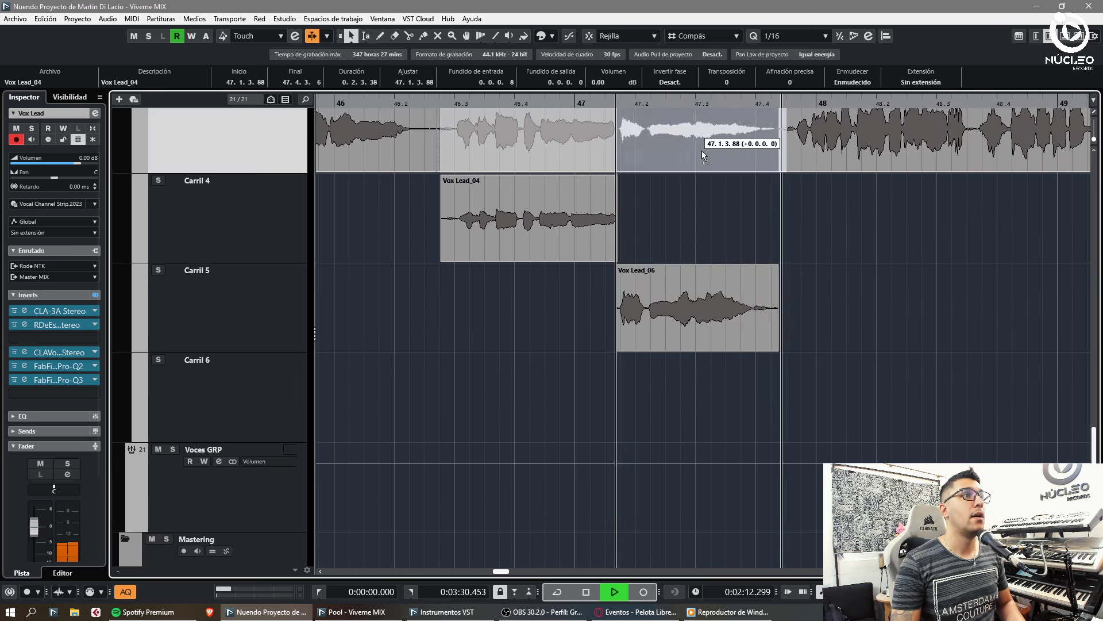
Step: Place Vox Lead_04 from about 46.2.4 and Vox Lead_06 from about 47.1.3 on Carril 3, with the unused alternate phrases on Carril 2
drag(702, 151, 690, 218)
key(g)
scroll(651, 288, up, 1)
drag(448, 155, 564, 302)
drag(564, 305, 561, 227)
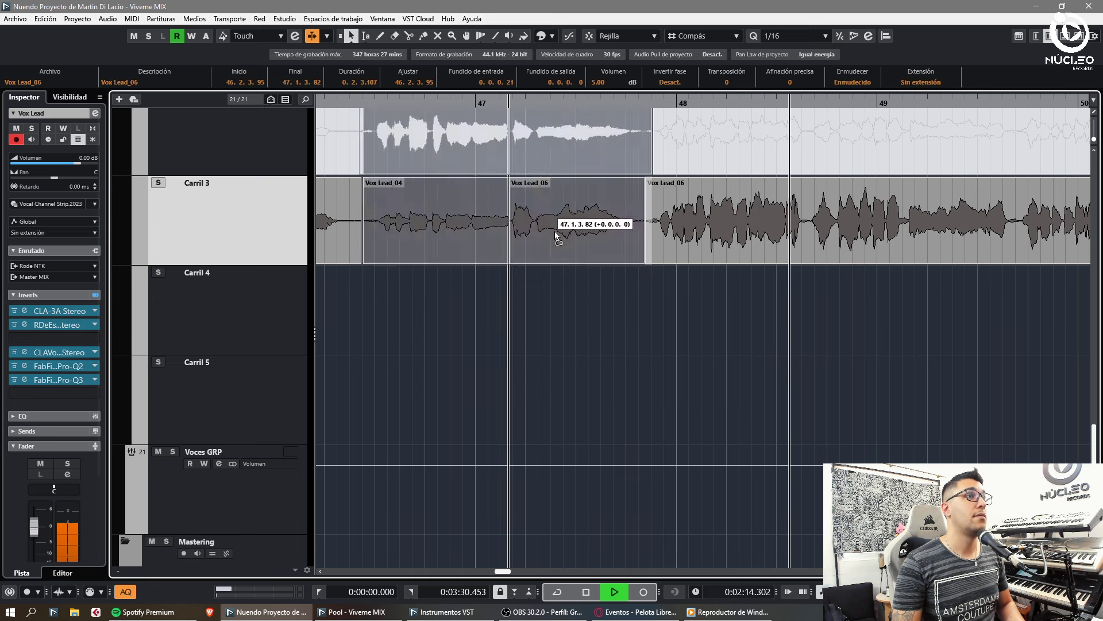
click(752, 306)
Step: Split Vox Lead_04 on Carril 2 at about 48.3.4 and move the phrase starting at about 47.4.3 to Carril 4
key(g)
key(g)
scroll(751, 307, up, 1)
key(3)
click(694, 233)
key(7)
key(1)
drag(667, 232, 641, 378)
Step: Audition the Vox Lead_04 phrase on Carril 4 around bar 48, comparing its waveform with Vox Lead_06 on Carril 3
key(h)
key(h)
click(768, 477)
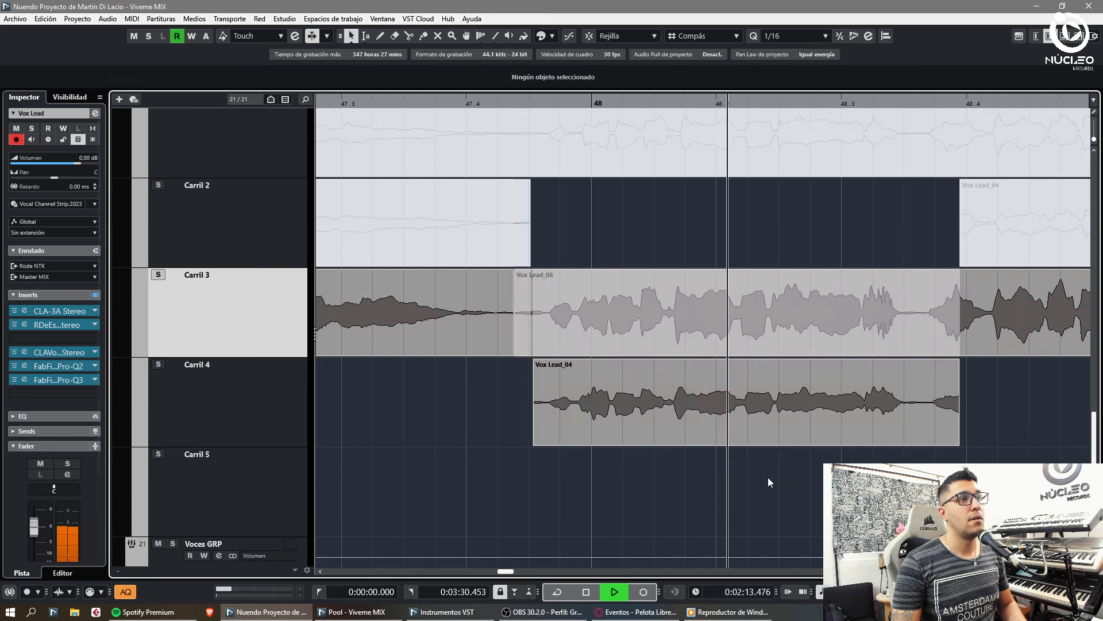
key(g)
key(g)
key(g)
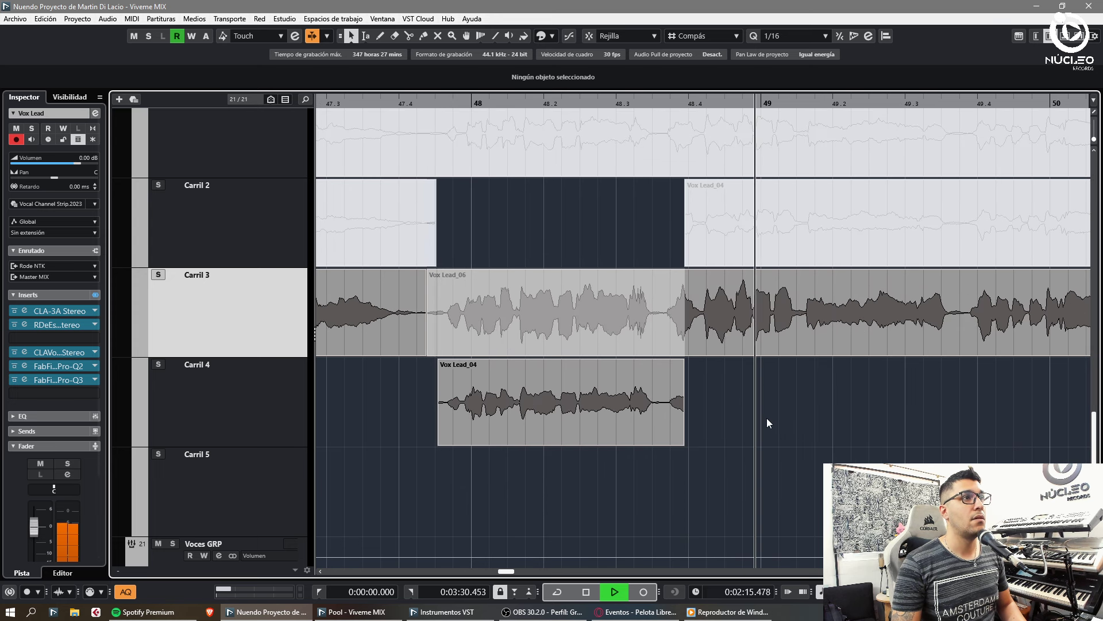
Step: Trim the end of Vox Lead_04 on Carril 4 at about 48.3.3 and split Vox Lead_06 on Carril 3 there
key(h)
key(3)
click(592, 427)
key(Delete)
click(592, 334)
Step: Mute the Vox Lead_06 phrase around bar 48, move it to Carril 2, and place the Vox Lead_04 phrase on Carril 3
key(7)
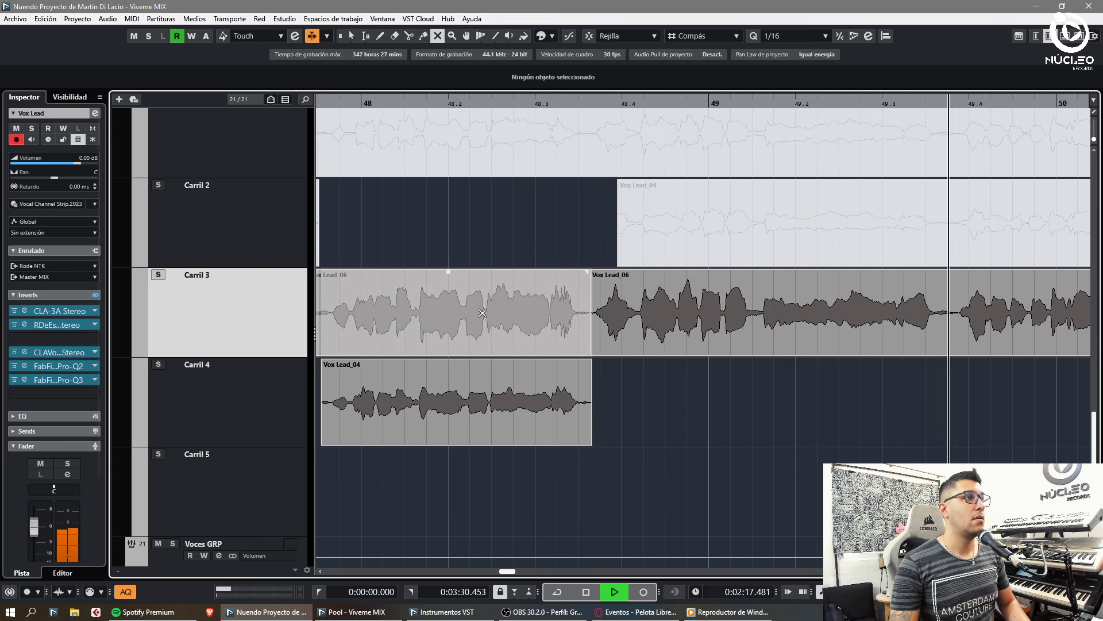
click(532, 333)
key(1)
drag(526, 330, 524, 236)
drag(522, 417, 522, 322)
click(790, 446)
Step: Split Vox Lead_04 on Carril 2 at about 49.3.4 and 50.4.3, and move the phrase between the cuts to Carril 4
key(g)
key(g)
key(3)
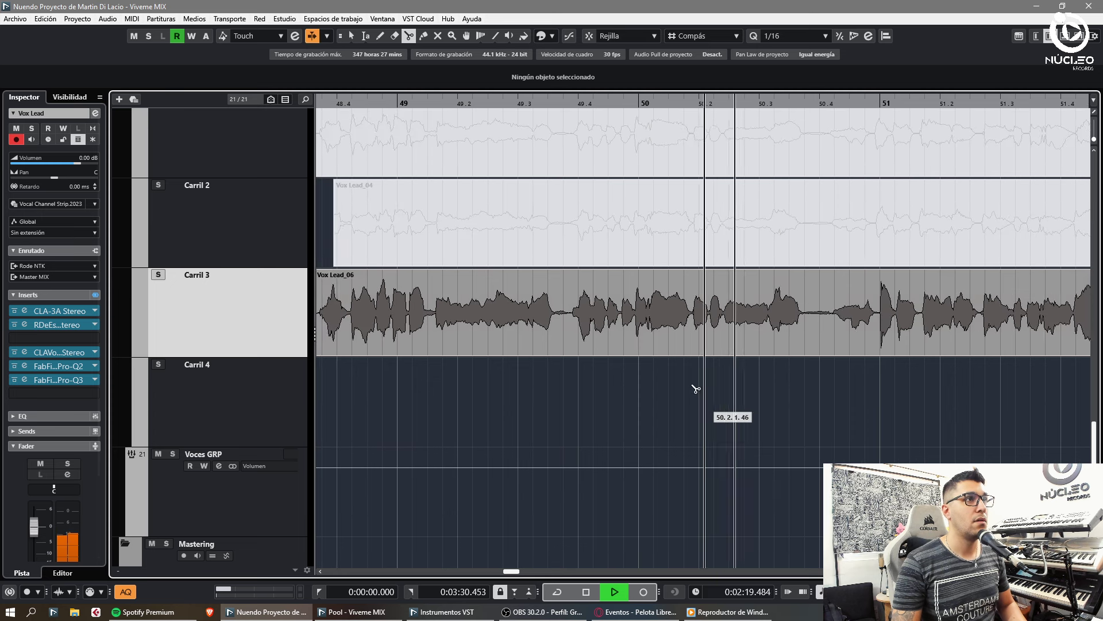
click(567, 240)
click(854, 245)
key(1)
drag(738, 244, 733, 372)
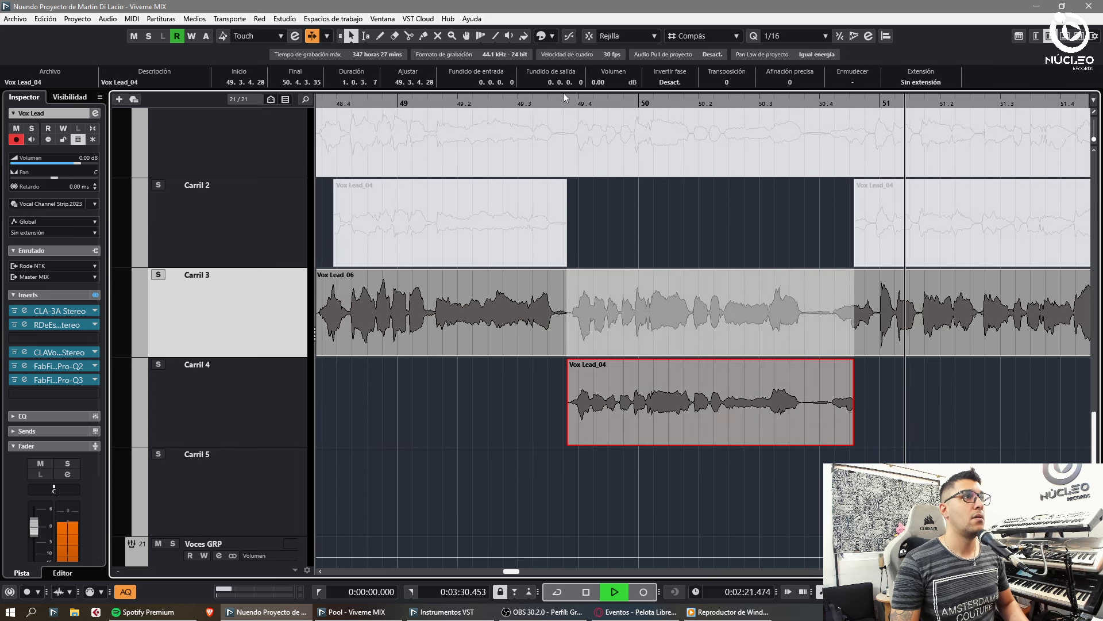
Step: Audition the Vox Lead_04 phrase on Carril 4, trim its end at about 50.4.1, and split Vox Lead_06 on Carril 3 there
key(h)
key(h)
key(g)
click(813, 450)
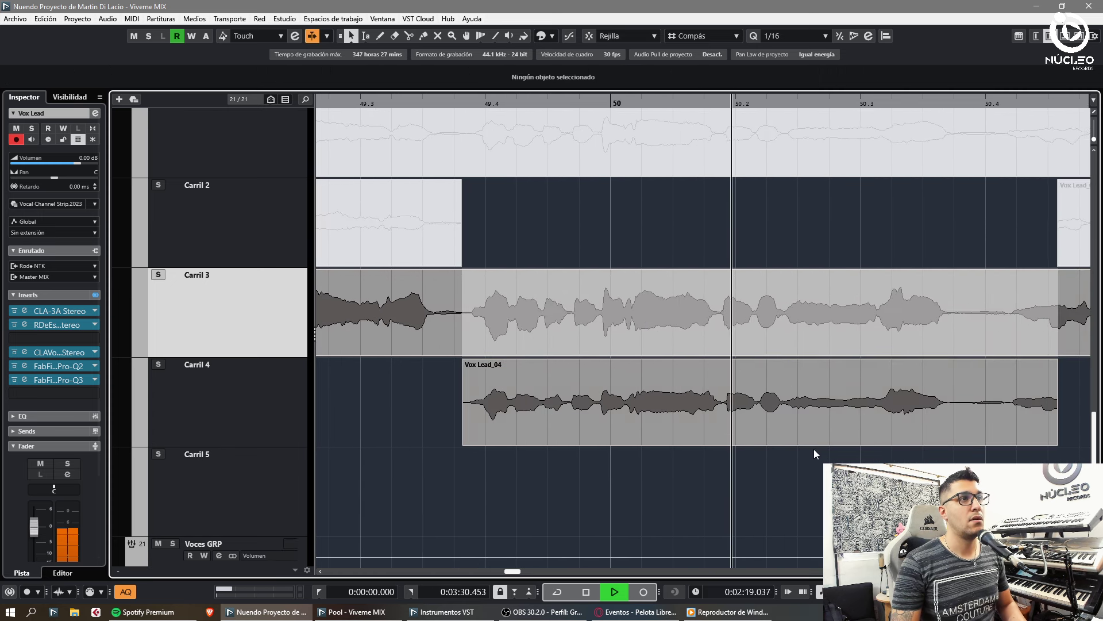
key(g)
key(h)
key(3)
click(778, 429)
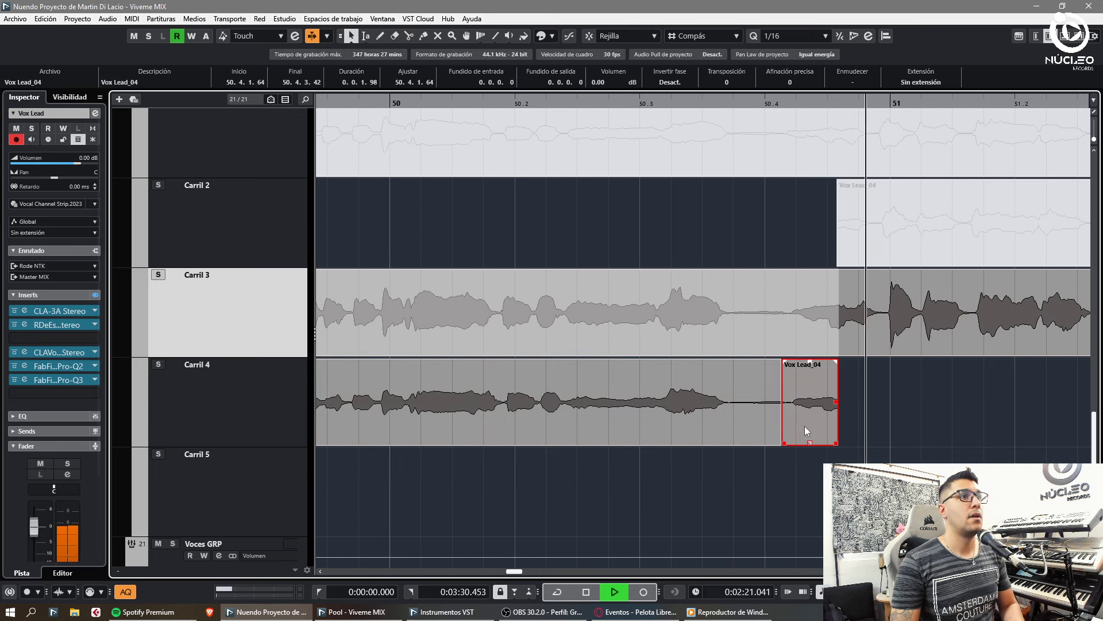
key(Delete)
Step: Mute the Vox Lead_06 phrase around bar 50, move it to Carril 2, and place the Vox Lead_04 phrase on Carril 3
key(g)
key(g)
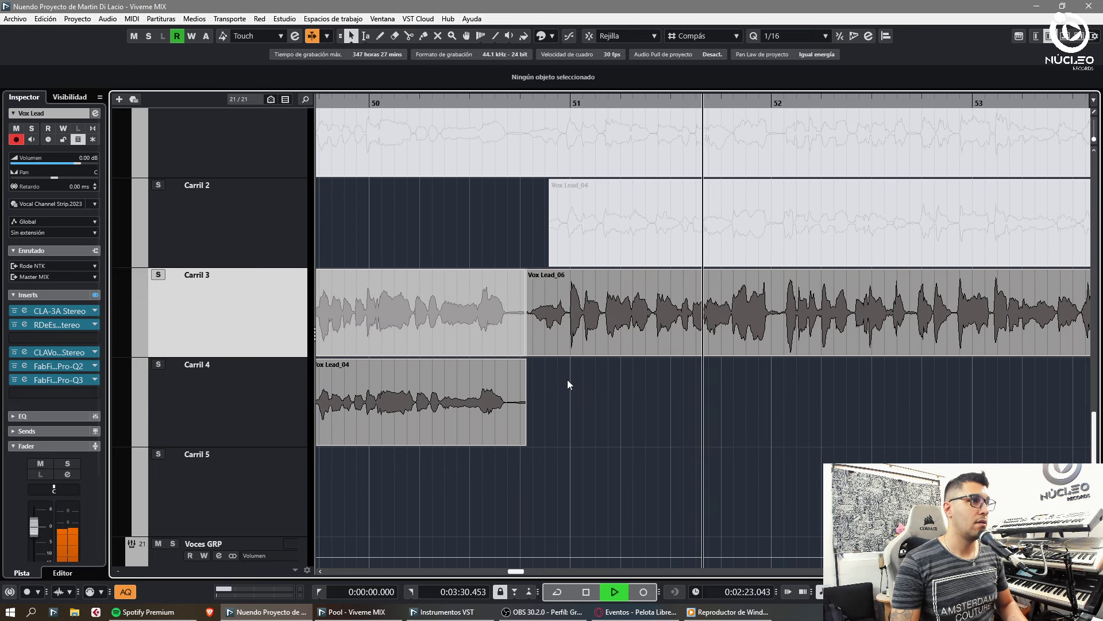
key(g)
key(7)
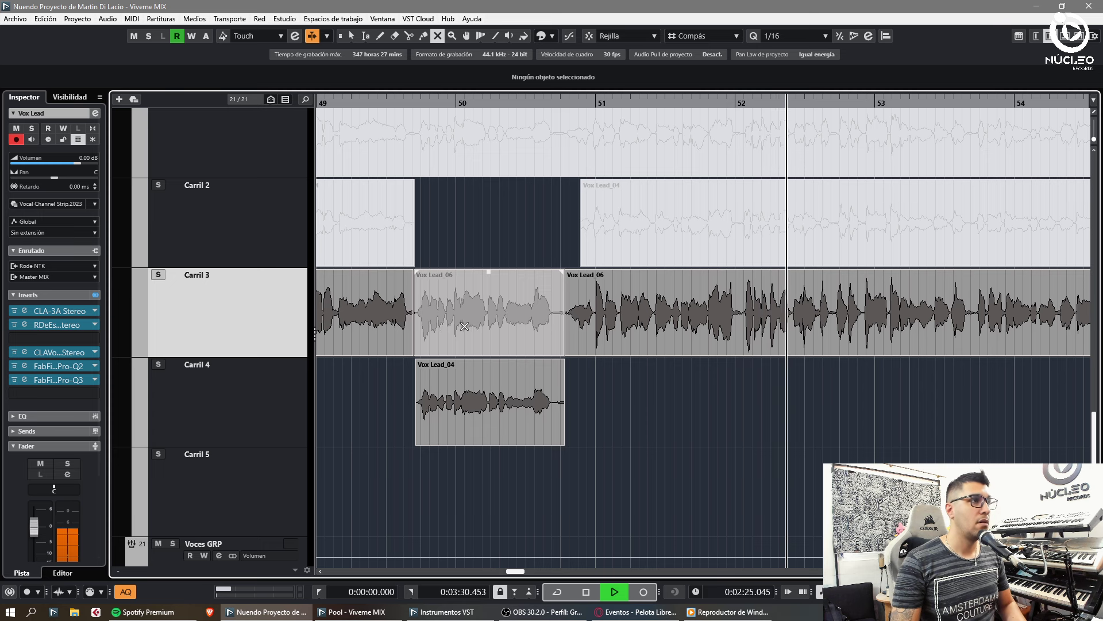
key(1)
drag(487, 338, 488, 249)
drag(488, 403, 489, 322)
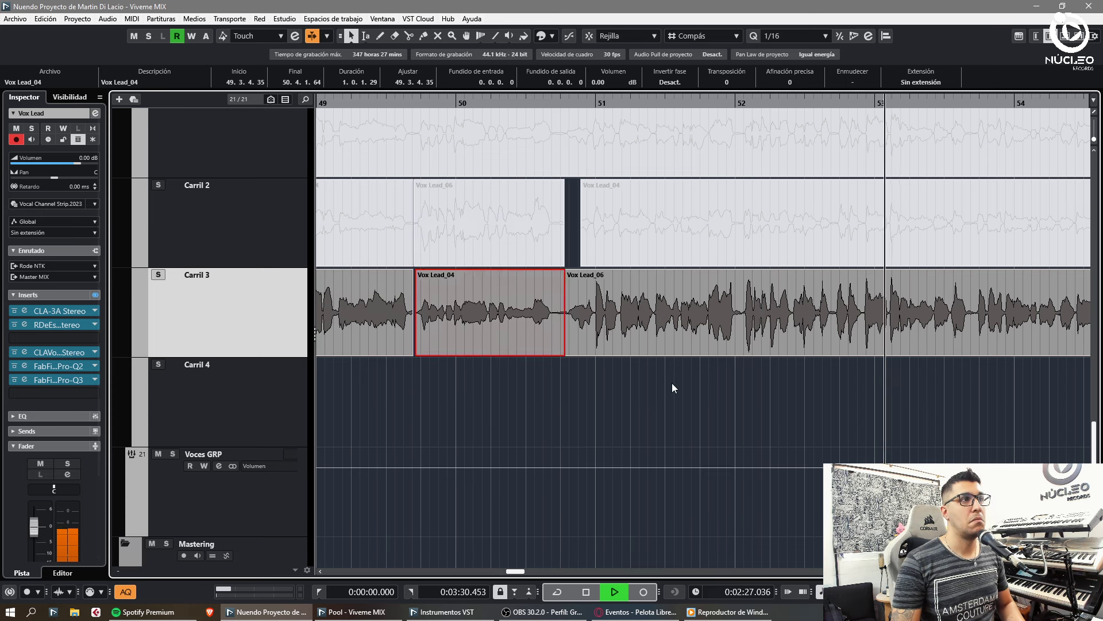
click(671, 384)
Step: Split Vox Lead_04 on Carril 2 at about 51.4.4 and 54.3.1, and move the phrase between the cuts to Carril 4
key(g)
key(3)
click(571, 241)
key(1)
click(733, 230)
drag(732, 225, 733, 405)
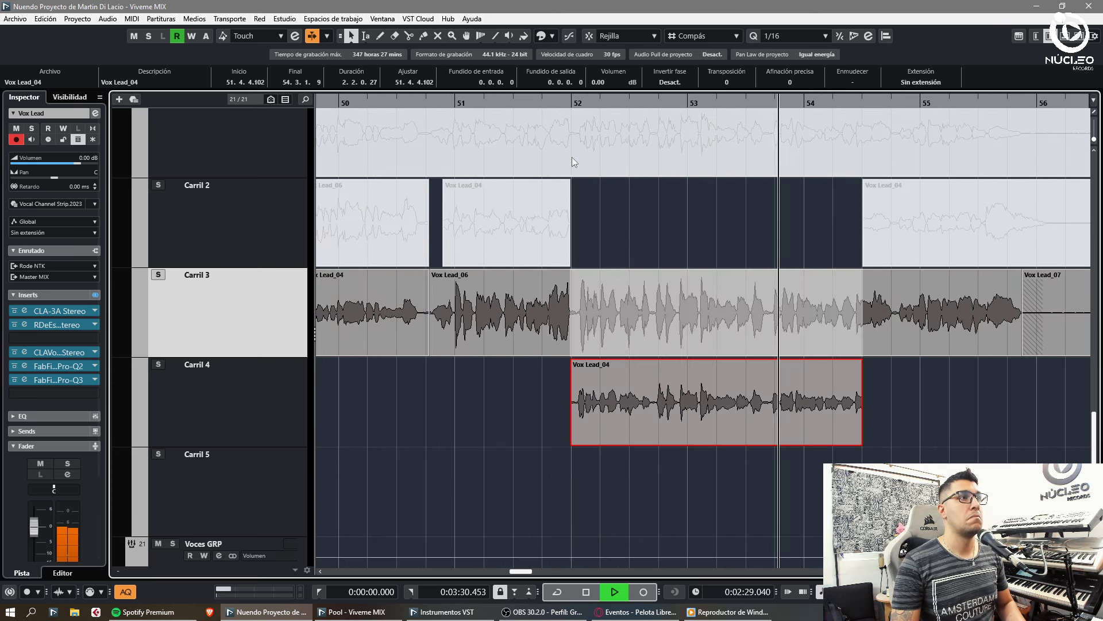
Step: Nudge the Vox Lead_04 phrase on Carril 4 to start at 51.4.4.108 and audition it from bar 52
key(h)
key(h)
key(g)
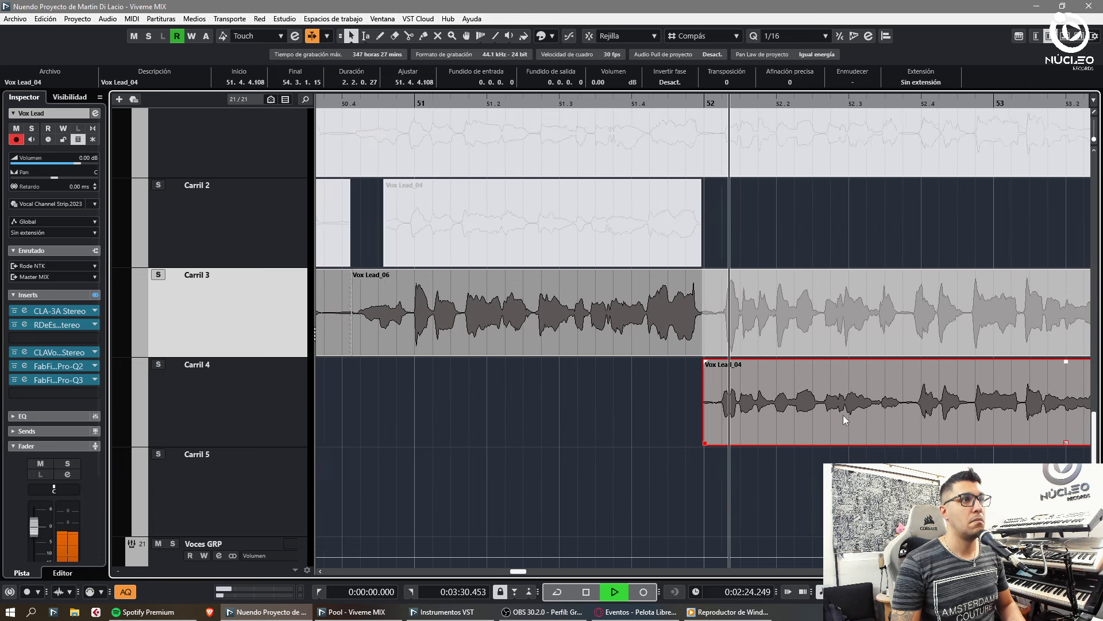
key(h)
click(810, 454)
Step: Split Vox Lead_04 on Carril 4 at about 52.3.4 and crossfade the two parts
key(g)
key(g)
key(h)
key(h)
key(h)
key(3)
click(748, 434)
key(1)
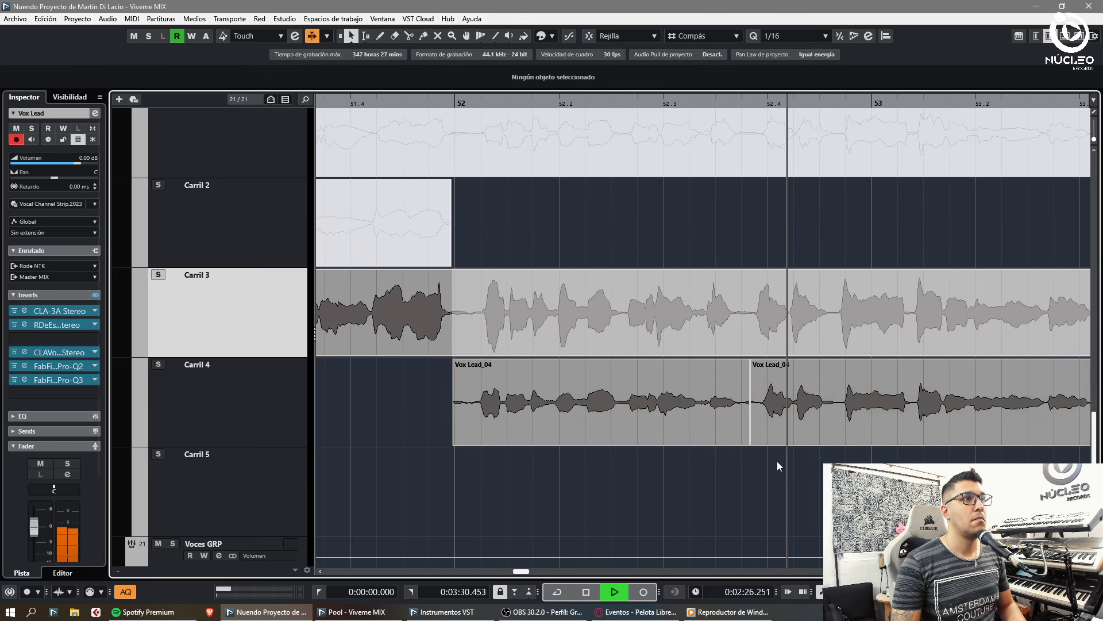
click(773, 435)
key(x)
click(748, 471)
Step: Split Vox Lead_04 on Carril 4 at about 53.2.3 and crossfade the two parts
key(g)
key(h)
key(3)
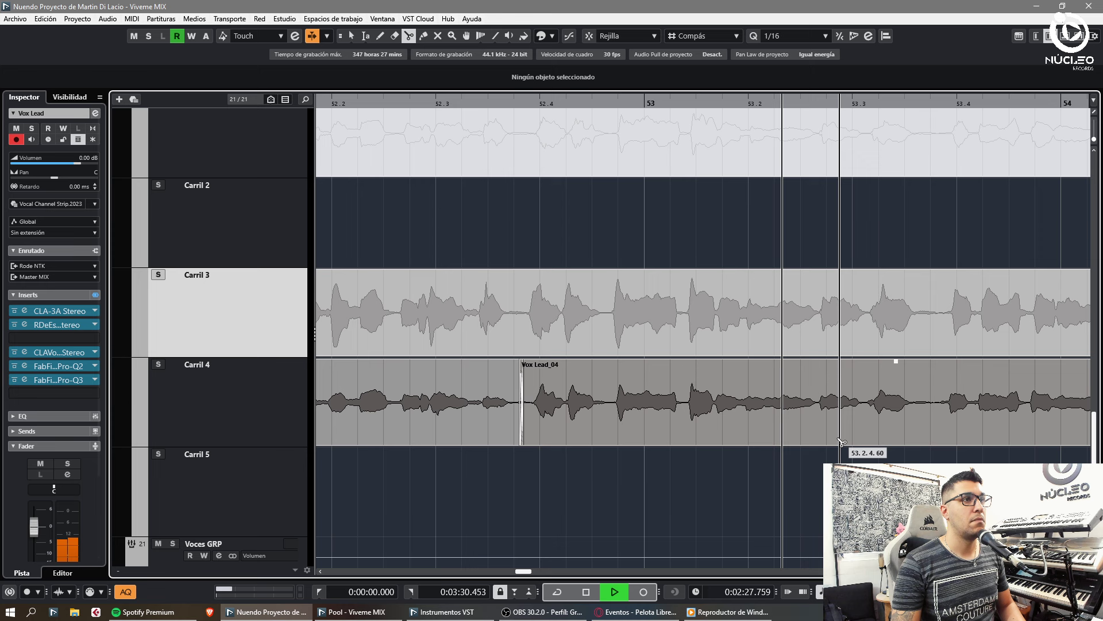
click(820, 433)
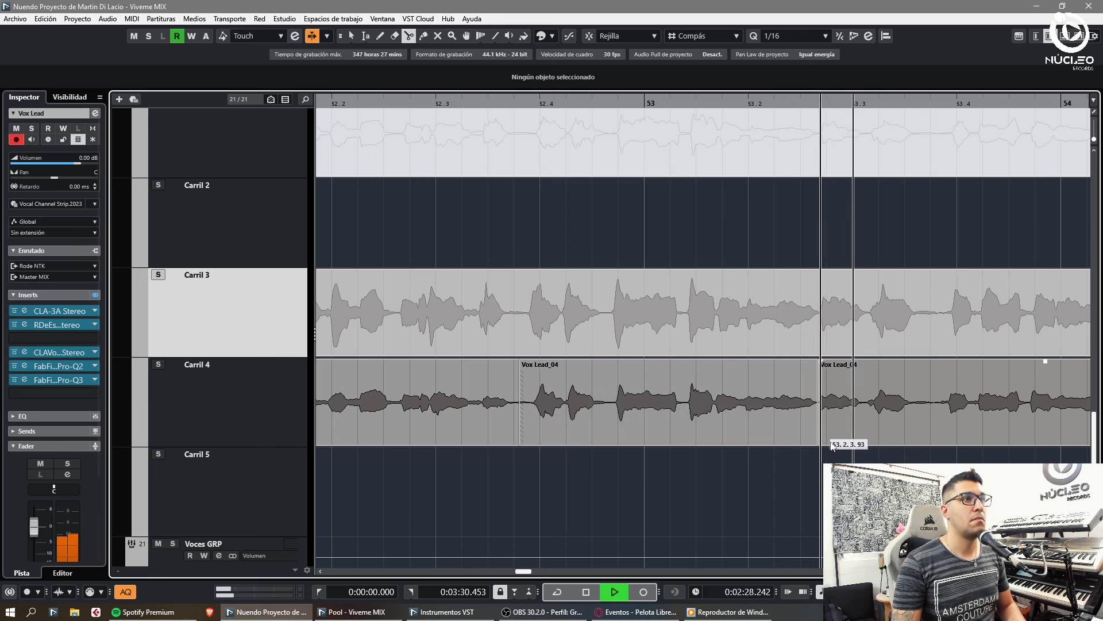
key(1)
click(841, 434)
key(x)
click(778, 482)
Step: Shift the last Vox Lead_04 part on Carril 4 slightly later, to start at about 53.2.3.82
key(g)
drag(867, 436, 869, 436)
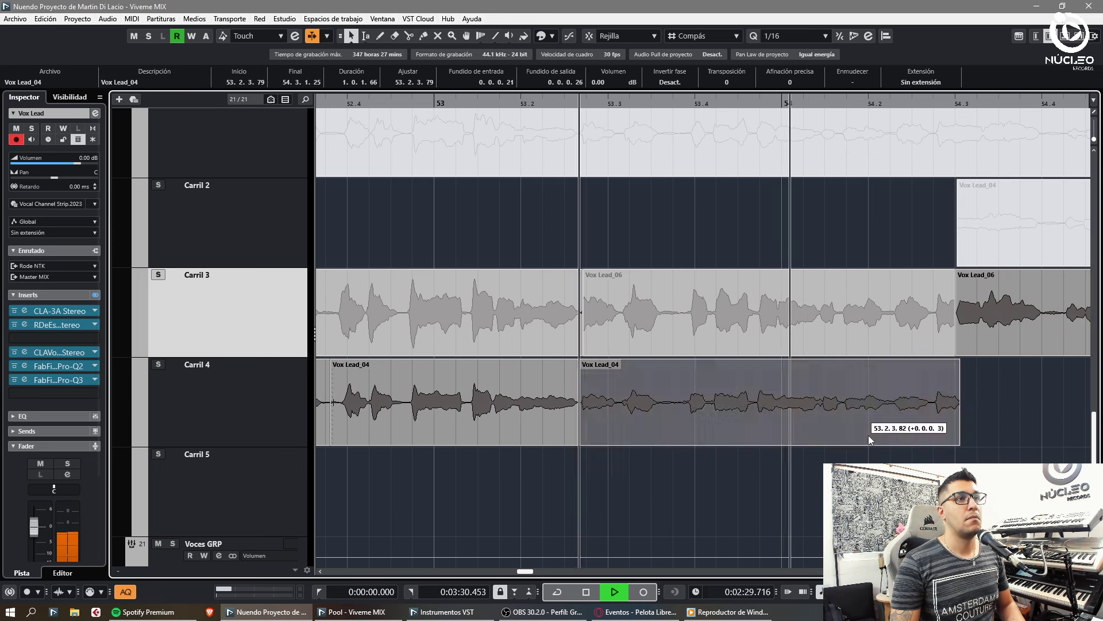
key(g)
click(811, 451)
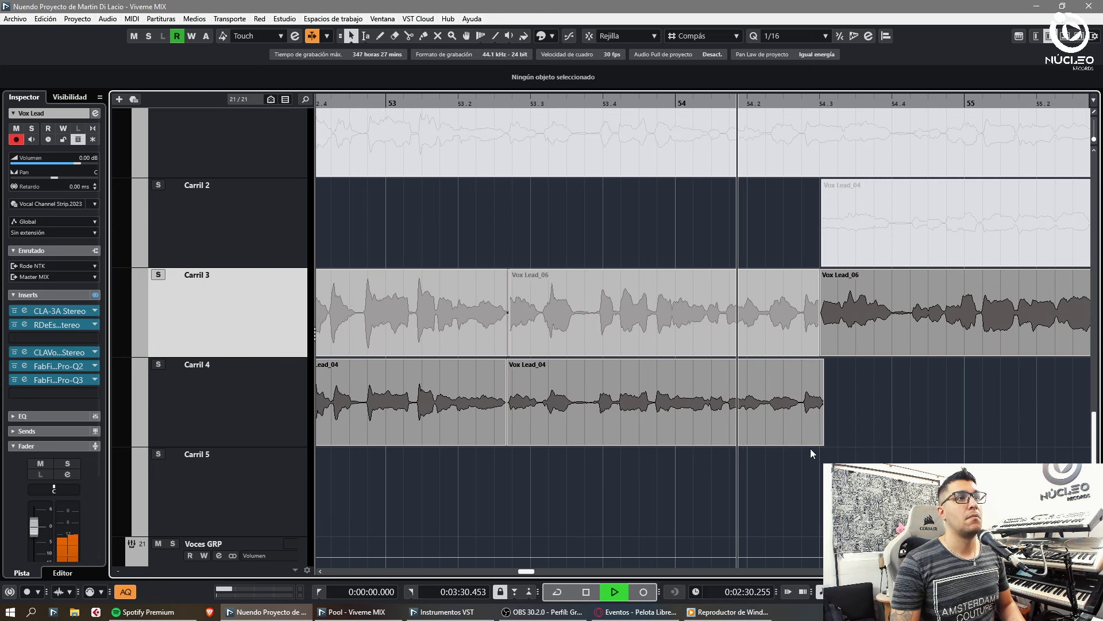
Step: Trim the end of the last Vox Lead_04 part on Carril 4 at about 54.2.4 and audition the transition into Vox Lead_06
key(3)
click(799, 437)
key(1)
click(812, 437)
key(Delete)
click(753, 100)
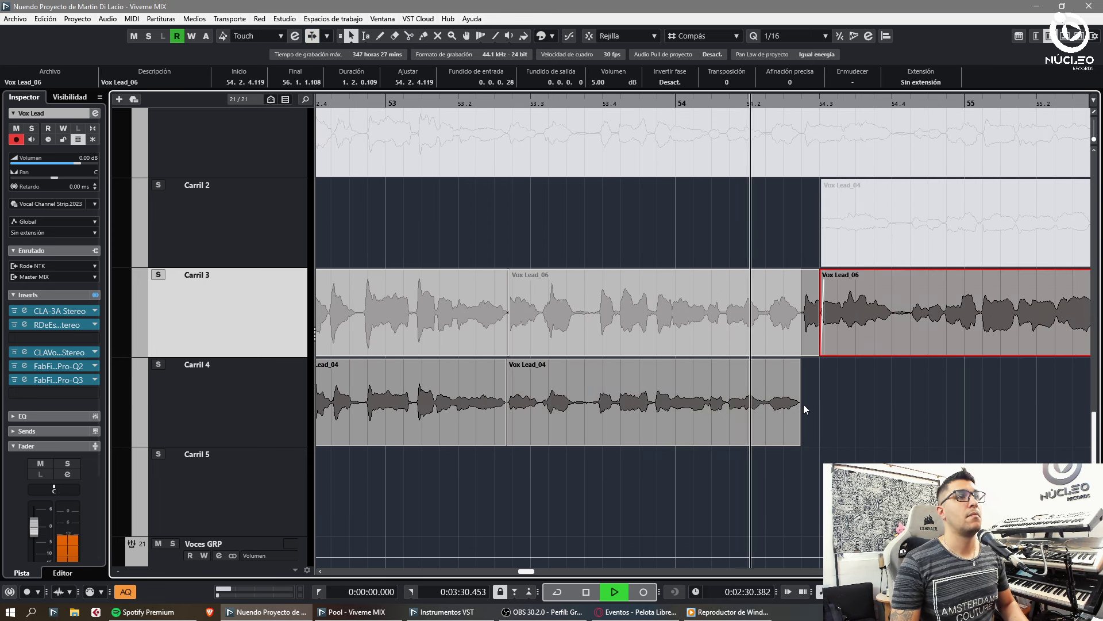
Step: Split Vox Lead_06 on Carril 3 to match the Vox Lead_04 phrase, from about 51.4.4 to 54.2.4, muting only that section
key(3)
key(7)
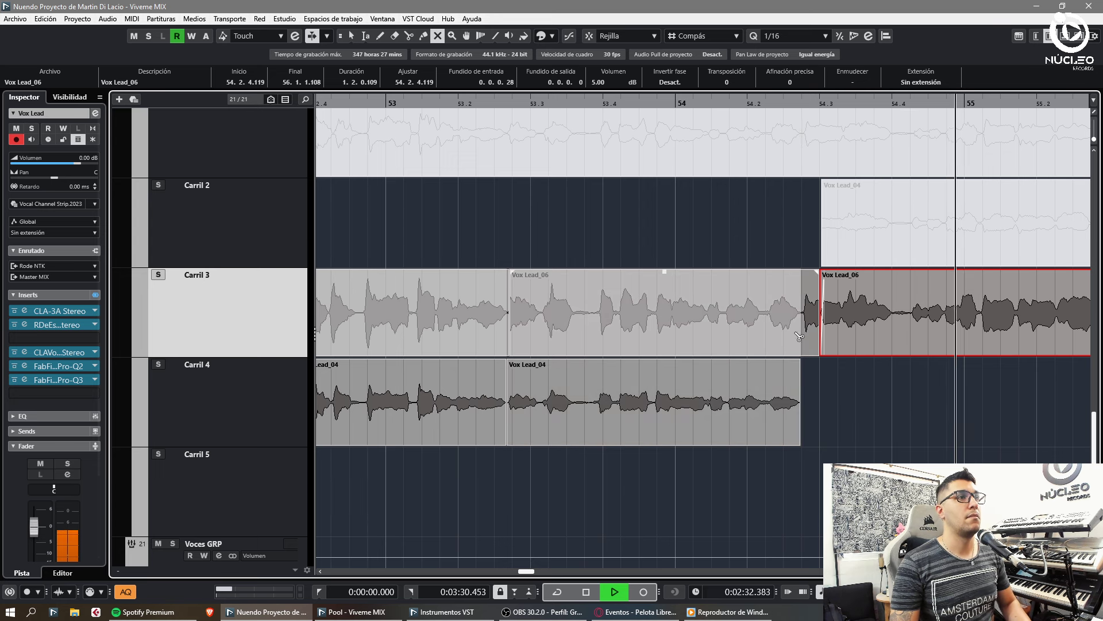
click(772, 332)
key(g)
key(g)
click(568, 309)
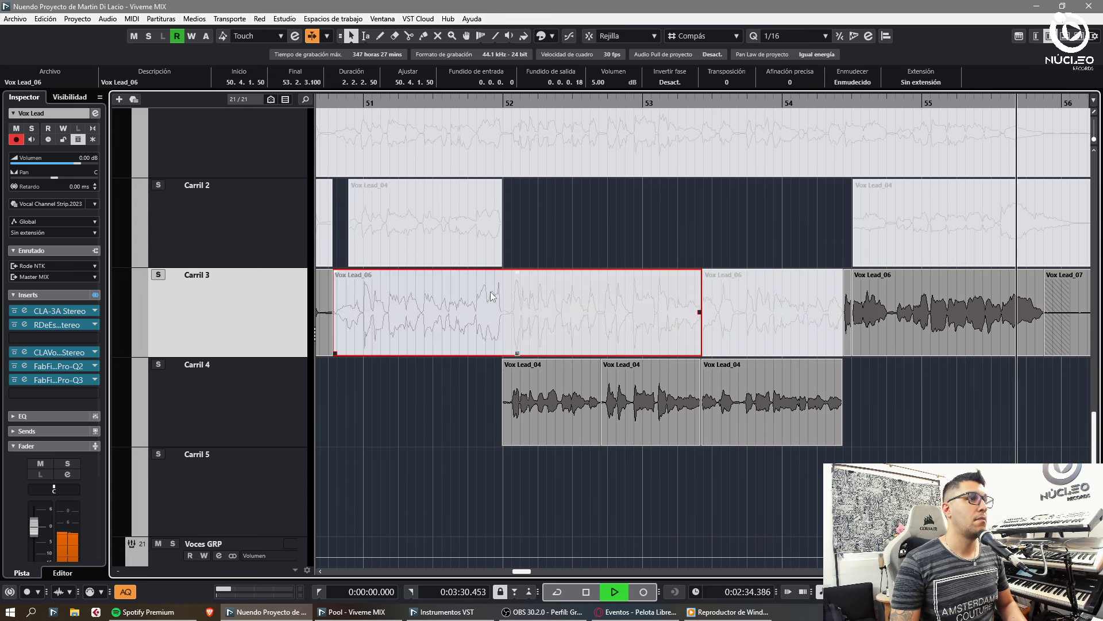
key(3)
click(507, 322)
key(7)
click(485, 316)
Step: Move the muted Vox Lead_06 parts of bars 52 to 54 to Carril 2 and the three Vox Lead_04 parts to Carril 3
key(1)
drag(557, 229, 801, 326)
click(864, 417)
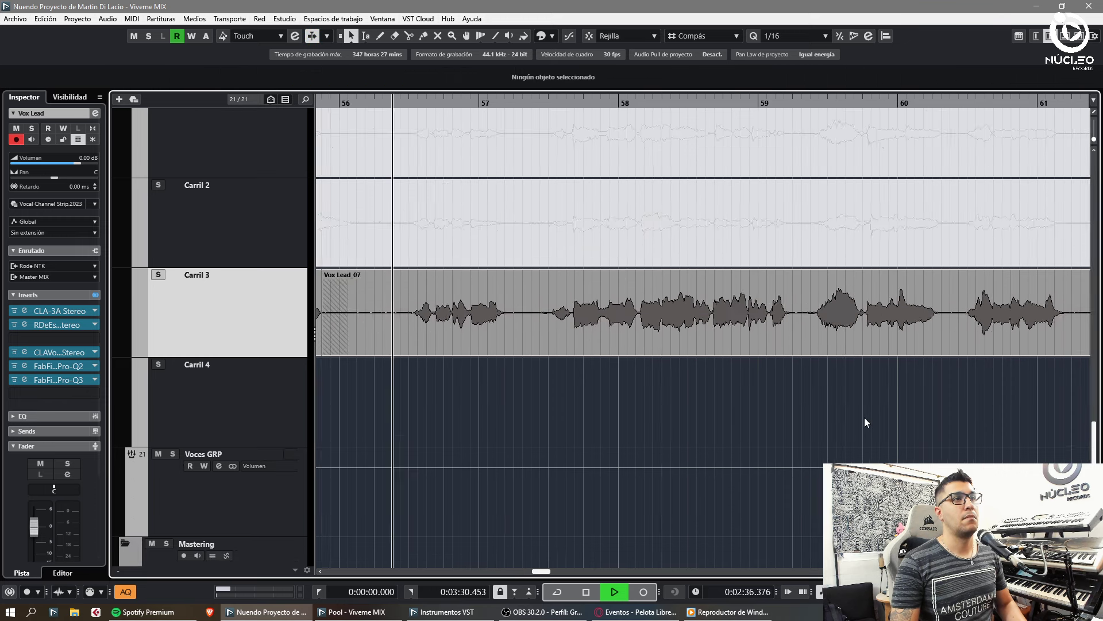
Step: Cut Vox Lead_07 on Carril 3 at about 56.3.1 and delete its quiet beginning
scroll(864, 417, left, 3)
key(3)
click(711, 328)
key(1)
click(685, 332)
key(Delete)
Step: Cut Vox Lead_07 on Carril 3 at about 57.1.4 and 57.3.1, and delete the quiet gap between them
key(3)
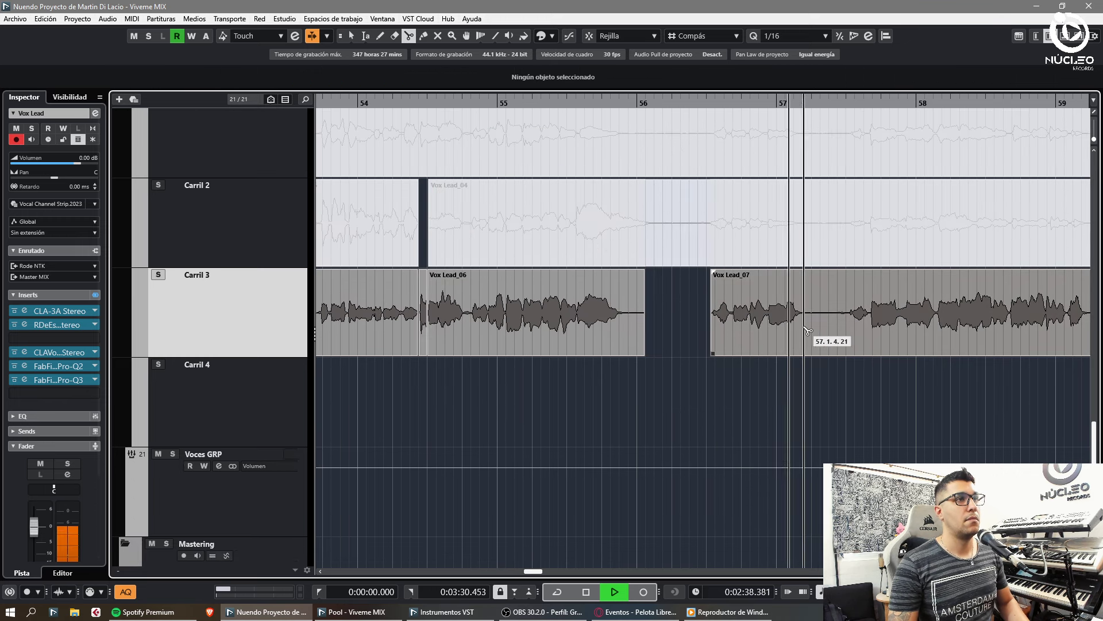
click(804, 332)
click(849, 336)
key(1)
click(831, 337)
key(Delete)
key(h)
key(h)
key(h)
key(h)
key(h)
key(h)
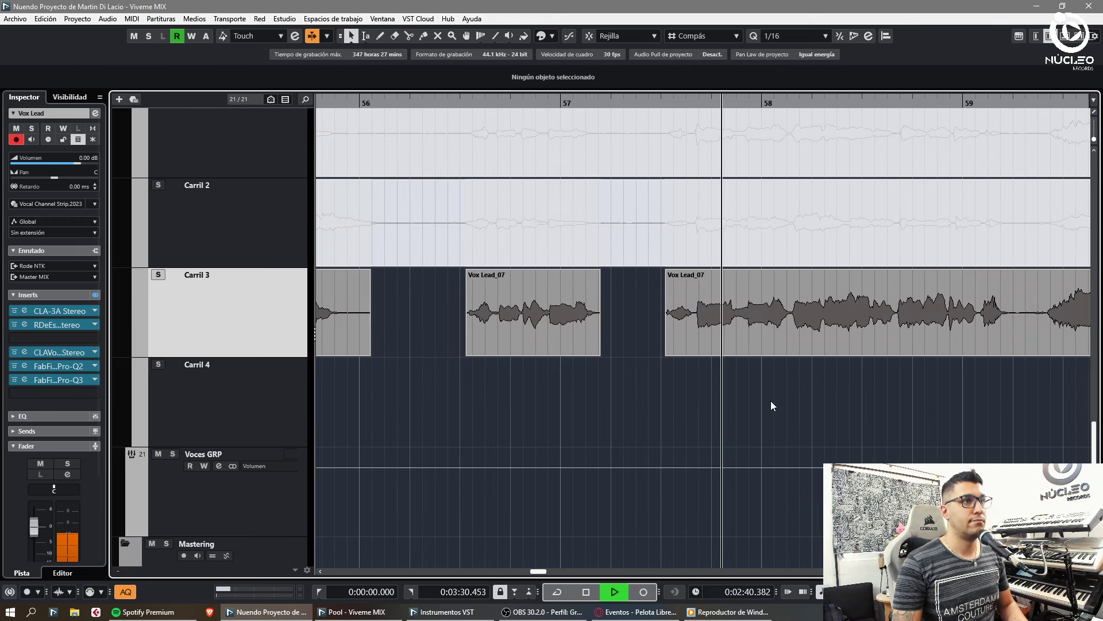
key(3)
key(1)
Step: Split Vox Lead_04 on Carril 2 at about 56.2.3 and move the part after the cut to Carril 4
key(g)
key(g)
key(g)
key(g)
key(g)
key(g)
key(g)
key(g)
key(g)
key(g)
key(g)
key(3)
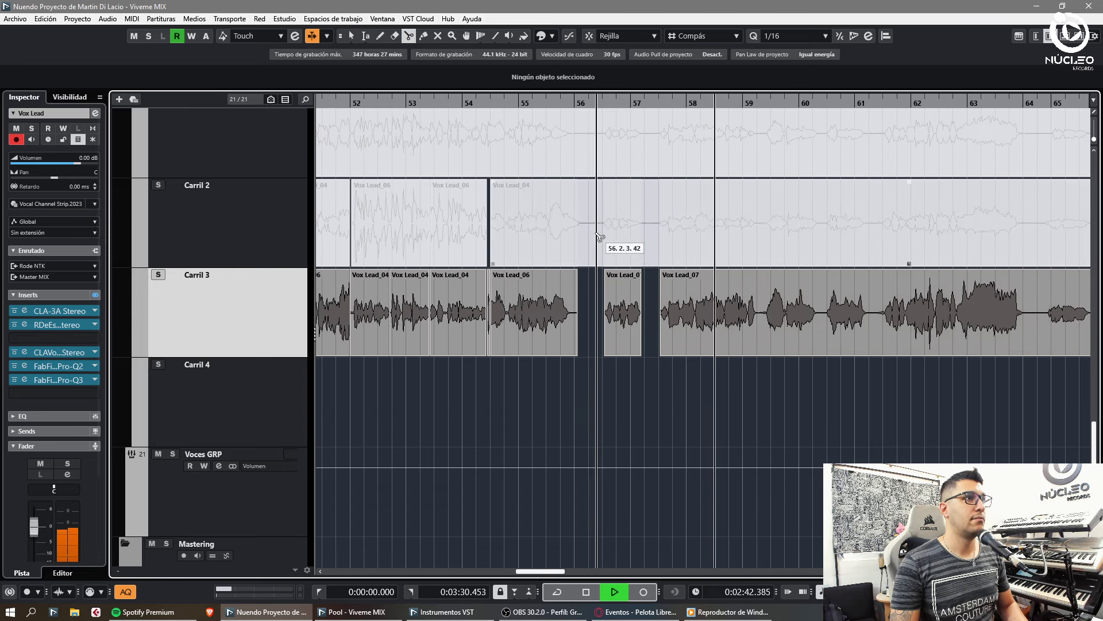
click(597, 230)
key(1)
drag(775, 229, 763, 381)
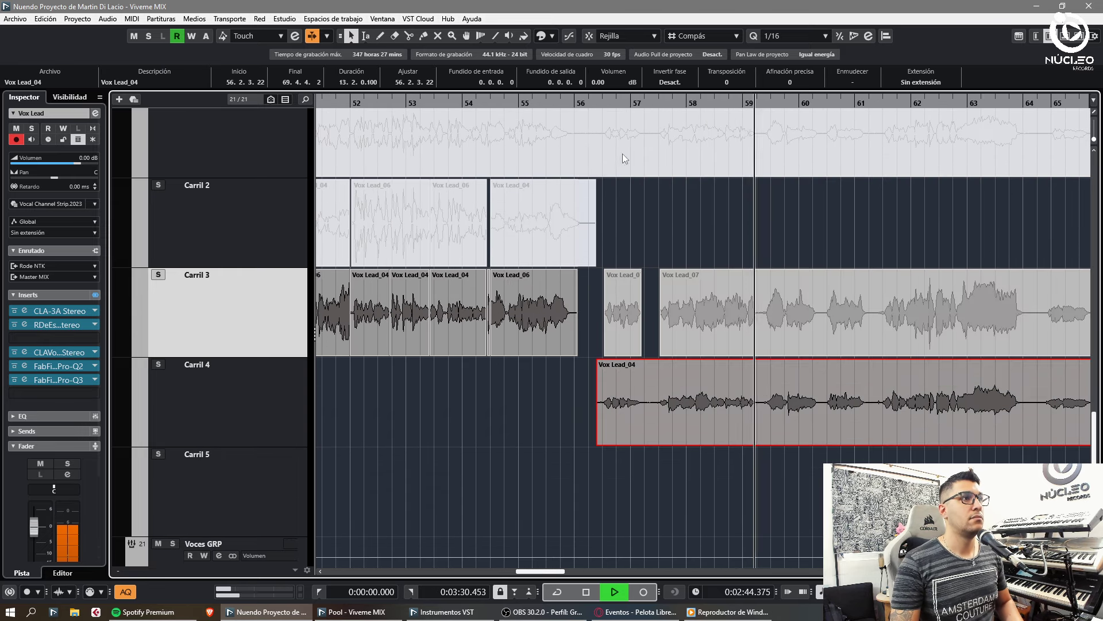
Step: Audition Vox Lead_04 on Carril 4 around bars 56 and 57, comparing its waveform with Vox Lead_07 on Carril 3
key(h)
key(h)
key(h)
key(h)
key(h)
key(g)
key(g)
key(g)
key(h)
key(h)
key(h)
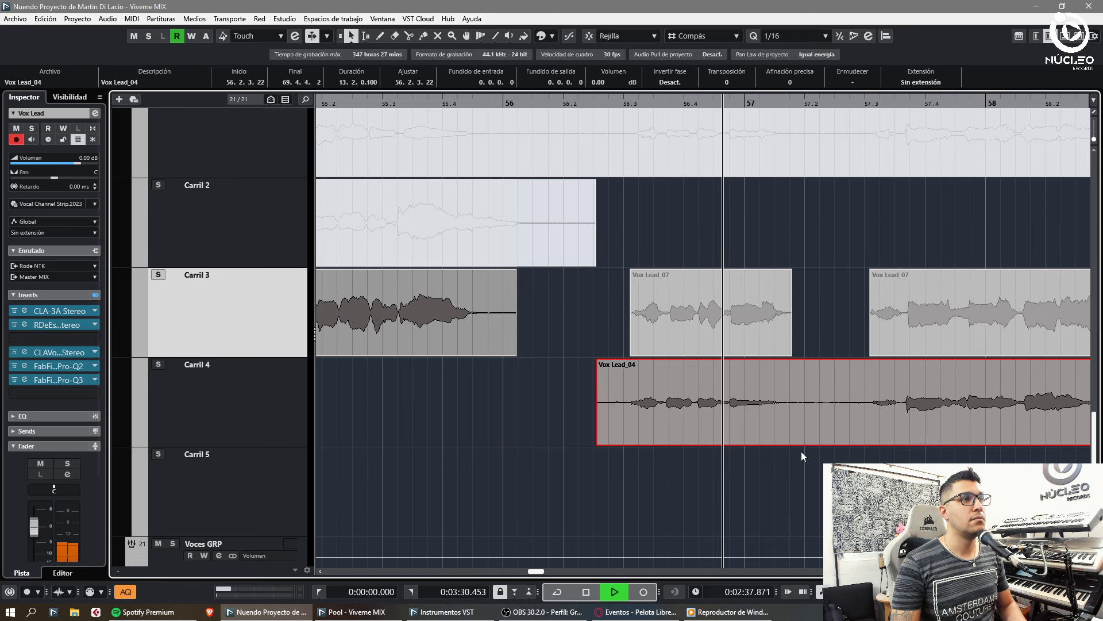
Step: Cut Vox Lead_04 on Carril 4 at about 57.1.4 and 57.2.4, and delete the quiet gap between them
key(3)
click(782, 424)
click(872, 424)
key(1)
click(844, 424)
key(Delete)
Step: Cut Vox Lead_04 on Carril 4 at about 56.3.1 and delete its quiet beginning
key(3)
click(587, 424)
key(1)
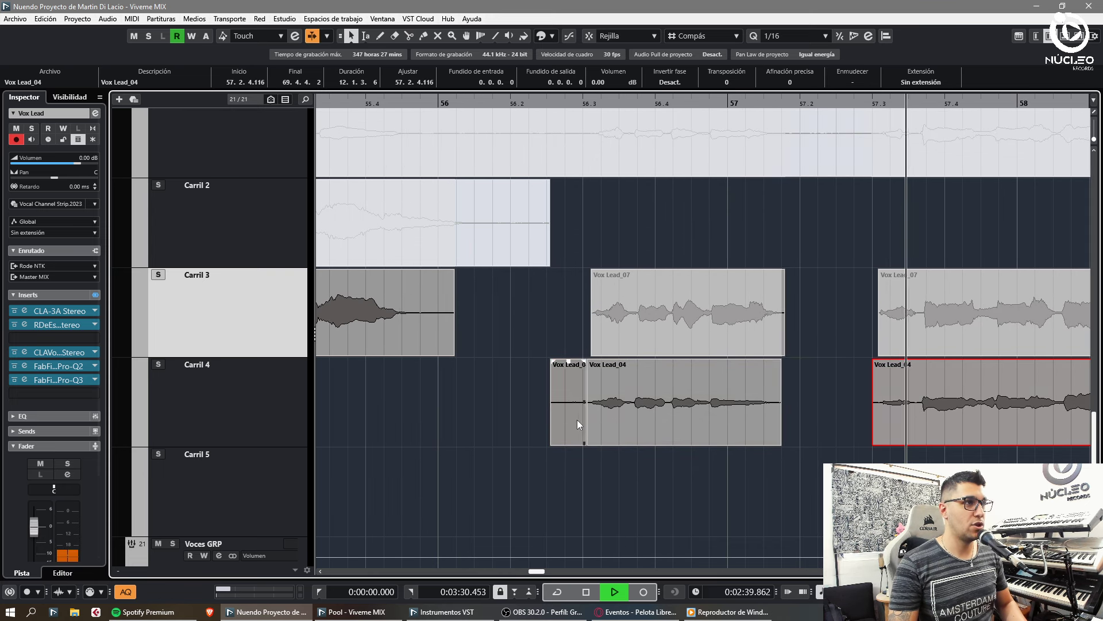
click(577, 423)
key(Delete)
Step: Mute the short Vox Lead_07 phrase in bar 56, then move the Vox Lead_07 events to Carril 2 and Vox Lead_04 to Carril 3
key(g)
key(g)
key(g)
key(7)
click(531, 325)
key(1)
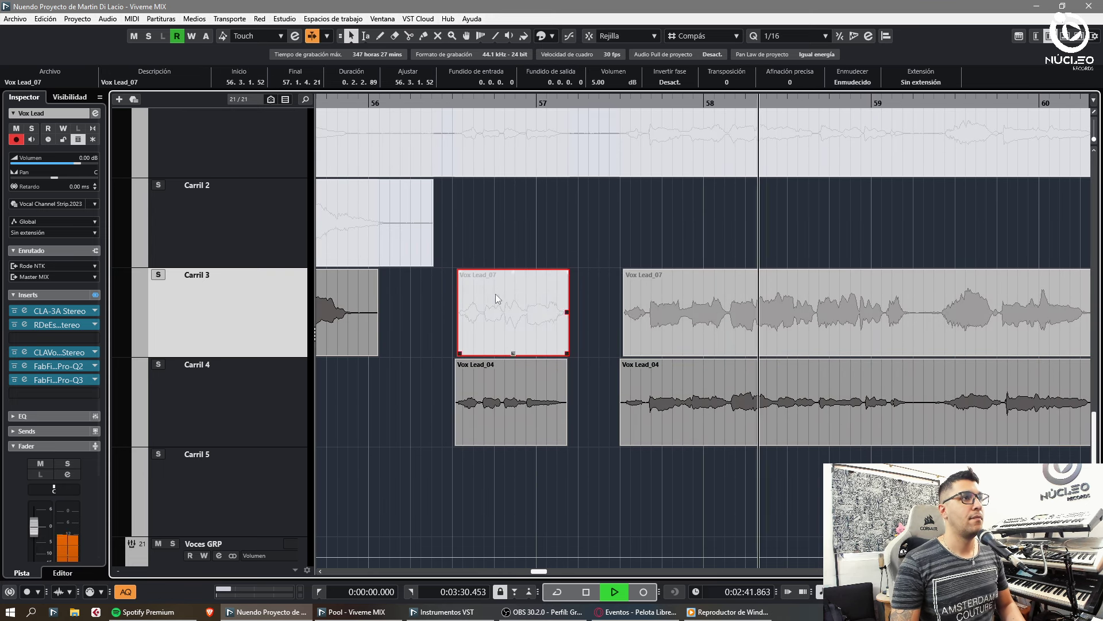
drag(431, 293, 810, 395)
key(ctrl+Up)
click(809, 395)
Step: Cut Vox Lead_04 on Carril 3 at about 59.1.4 and 59.2.3, and delete the quiet gap between them
key(h)
key(3)
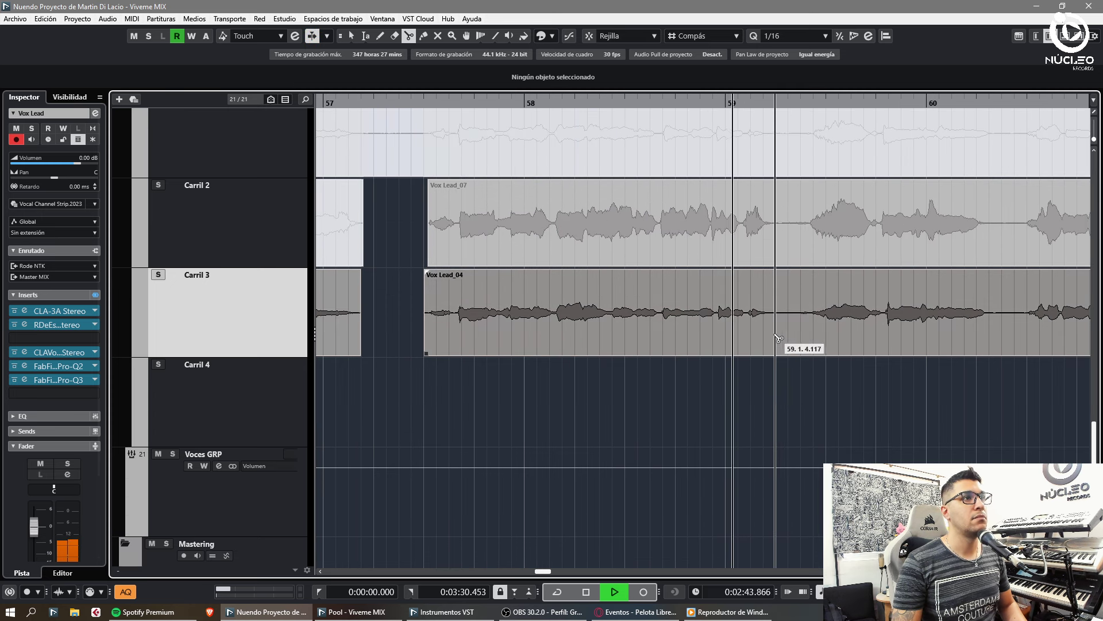
click(769, 331)
click(805, 331)
key(1)
click(790, 334)
key(Delete)
click(902, 395)
Step: Mute the long Vox Lead_07 event on Carril 2 that starts in bar 57
key(g)
key(7)
click(821, 250)
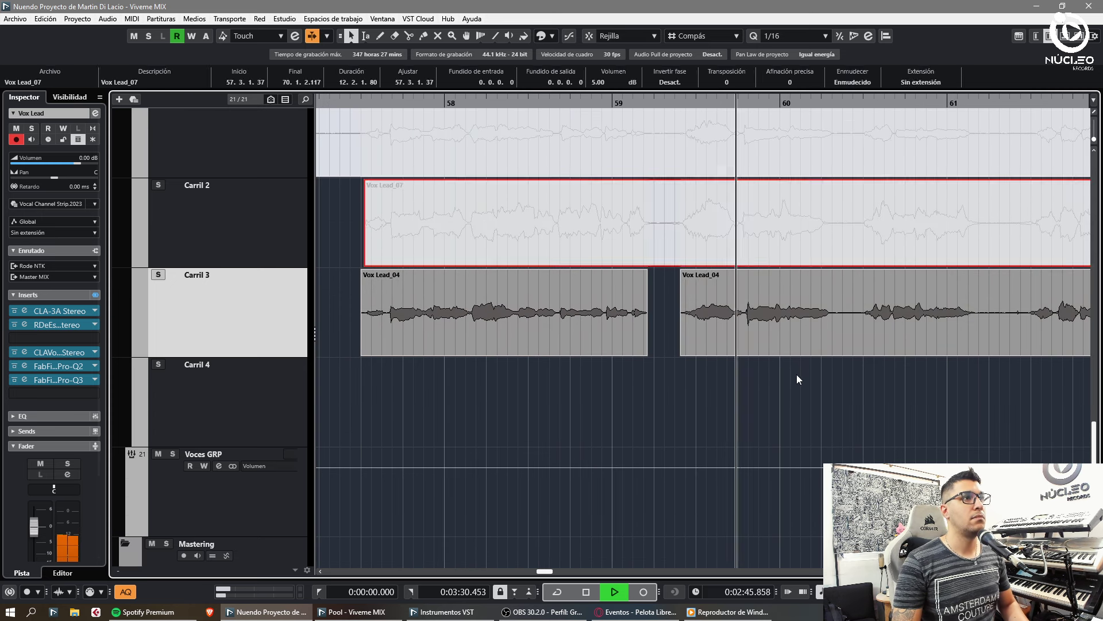
click(797, 380)
Step: Cut Vox Lead_07 on Carril 2 at about 59.2.3 and 60.2.3, unmute the phrase between the cuts and move it to Carril 4
key(h)
key(3)
click(598, 244)
click(800, 244)
key(7)
click(751, 245)
key(1)
drag(751, 245, 749, 402)
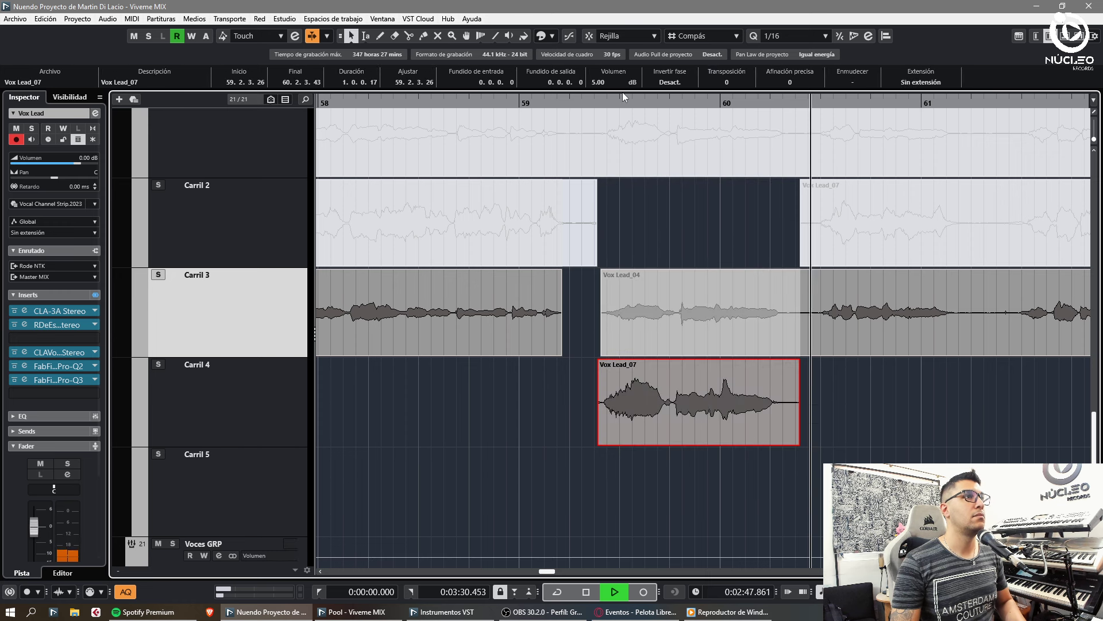
Step: Audition the Vox Lead_07 phrase on Carril 4, cut it at about 59.4 and delete its second part
click(600, 103)
key(h)
key(h)
key(h)
key(h)
key(g)
key(alt+x)
key(g)
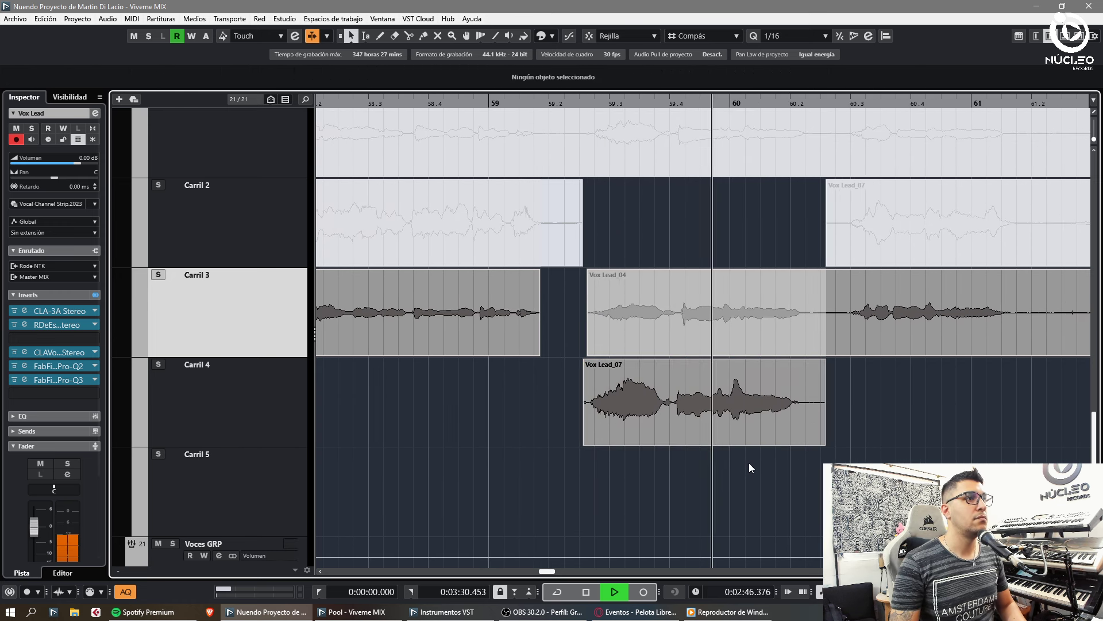
click(727, 422)
key(Delete)
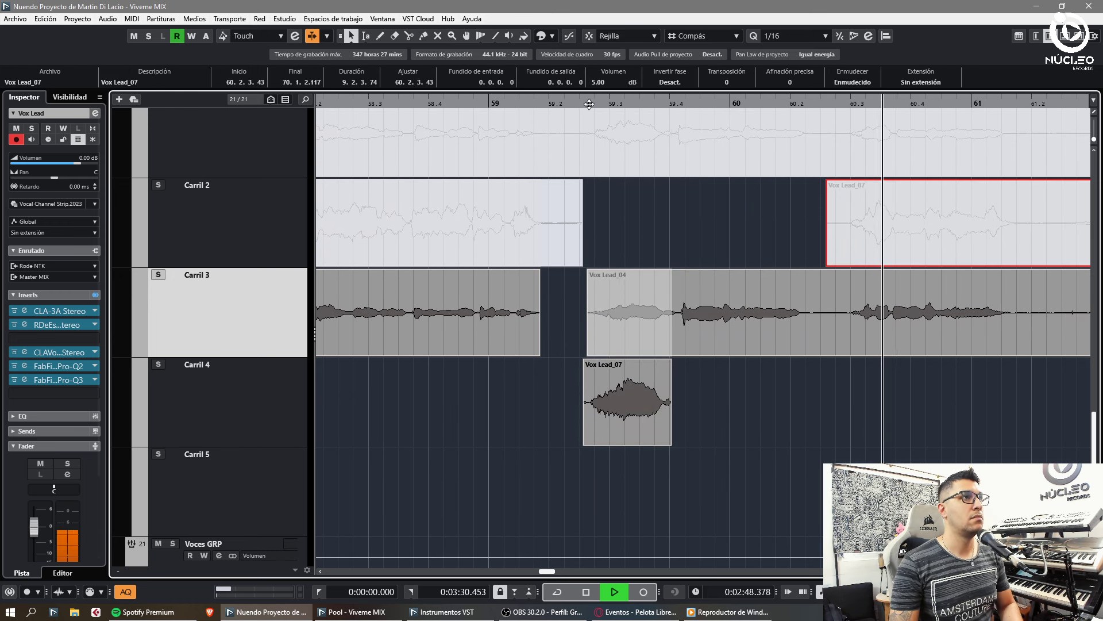
Step: Cut Vox Lead_04 on Carril 3 at about 59.4 and mute the short phrase before the cut
key(3)
click(812, 407)
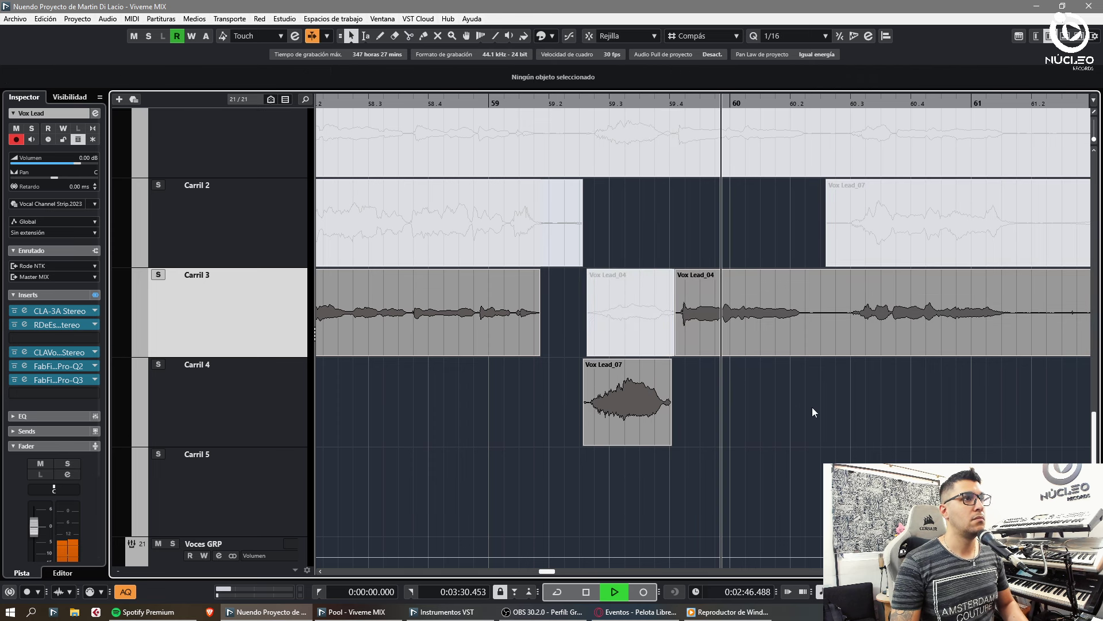
key(g)
key(g)
Step: Cut Vox Lead_04 on Carril 3 at about 60.2.3 and set the volume of the phrase before the cut to 5 dB
alt+click(748, 347)
click(725, 351)
click(599, 82)
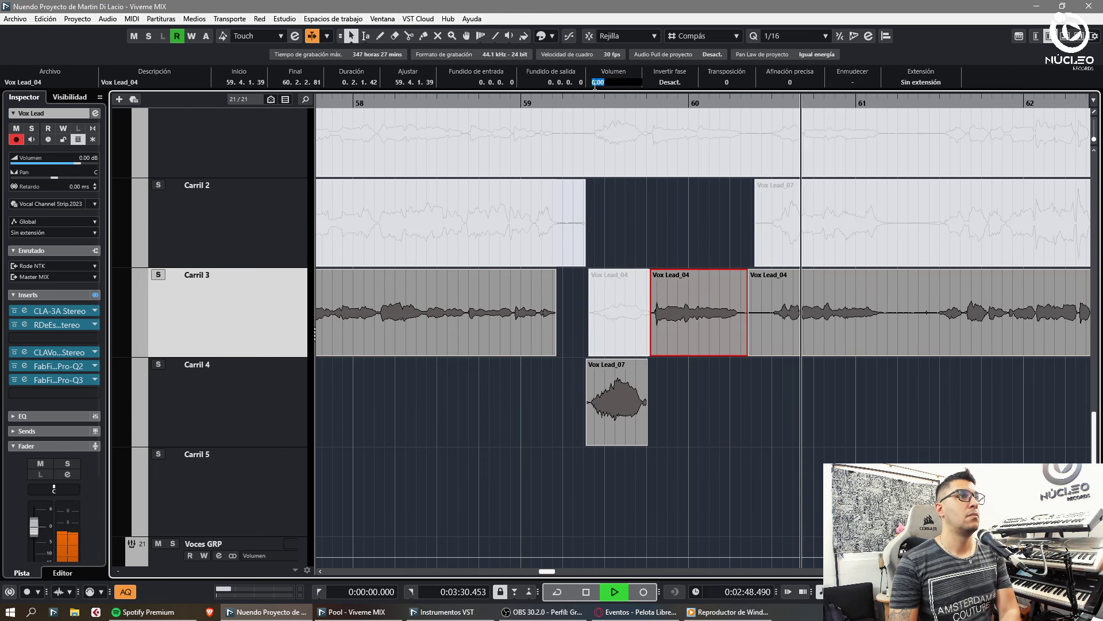
text(5)
key(Return)
Step: Move the short Vox Lead_07 phrase in bar 59 to Carril 3 and the muted Vox Lead_04 phrase to Carril 2
click(525, 310)
click(570, 315)
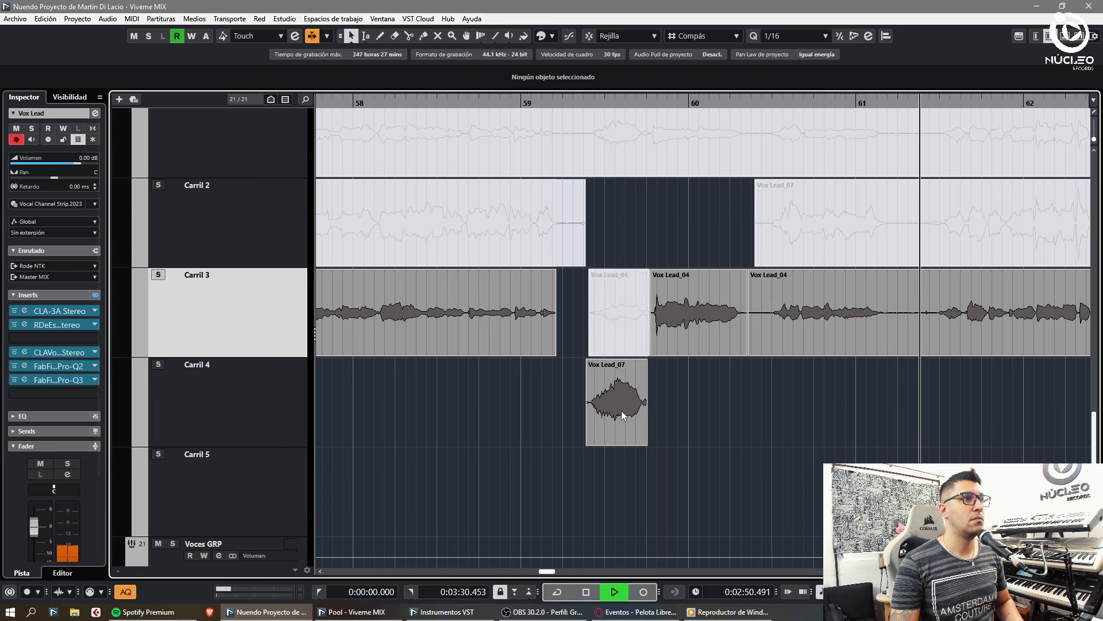
drag(621, 411, 622, 328)
click(687, 397)
key(g)
Step: Cut Vox Lead_07 on Carril 2 at about 61.2.3 and move the part after the cut to Carril 4
key(3)
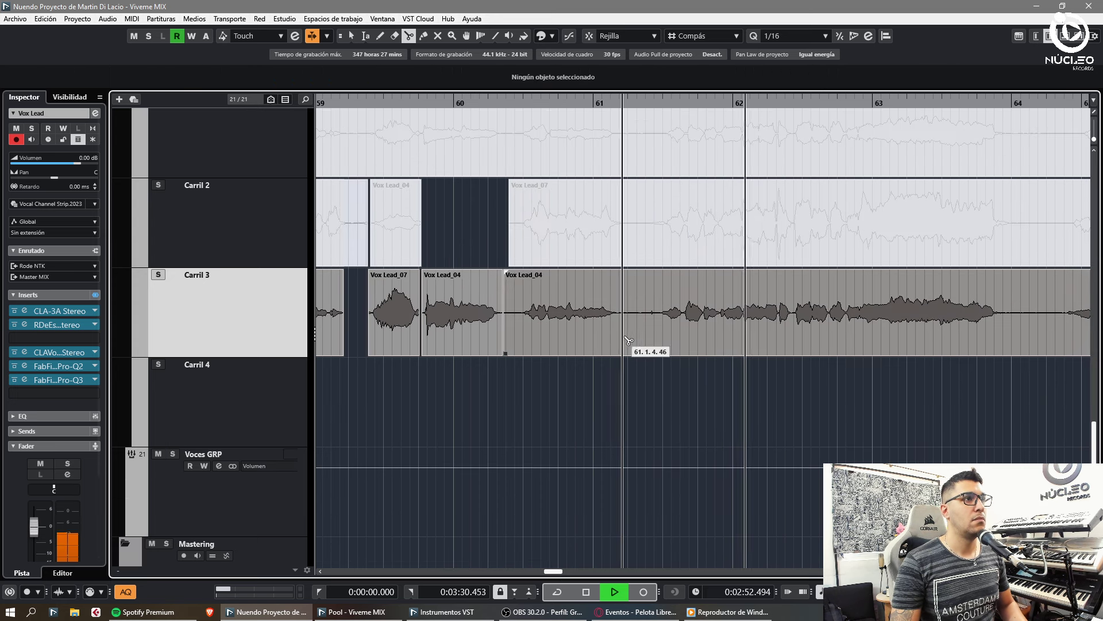
click(652, 237)
key(1)
drag(808, 239, 811, 390)
Step: Audition Vox Lead_07 on Carril 4 from bar 61 to bar 63, comparing its waveform with Vox Lead_04 on Carril 3
click(657, 104)
key(h)
key(h)
key(h)
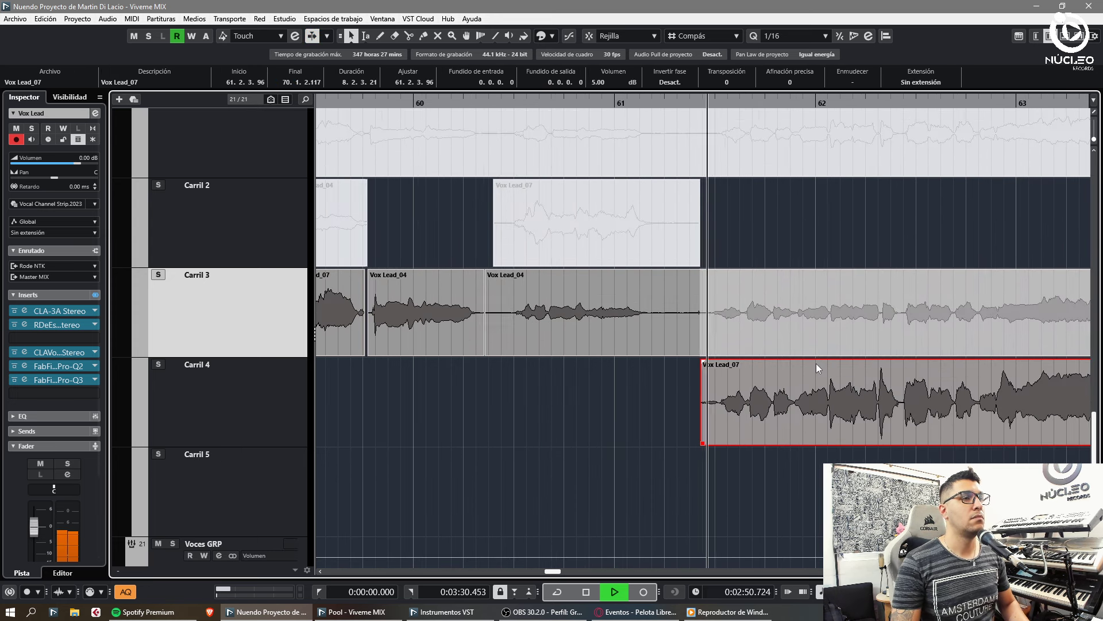
drag(658, 370, 657, 370)
key(g)
key(g)
key(g)
key(g)
key(g)
key(g)
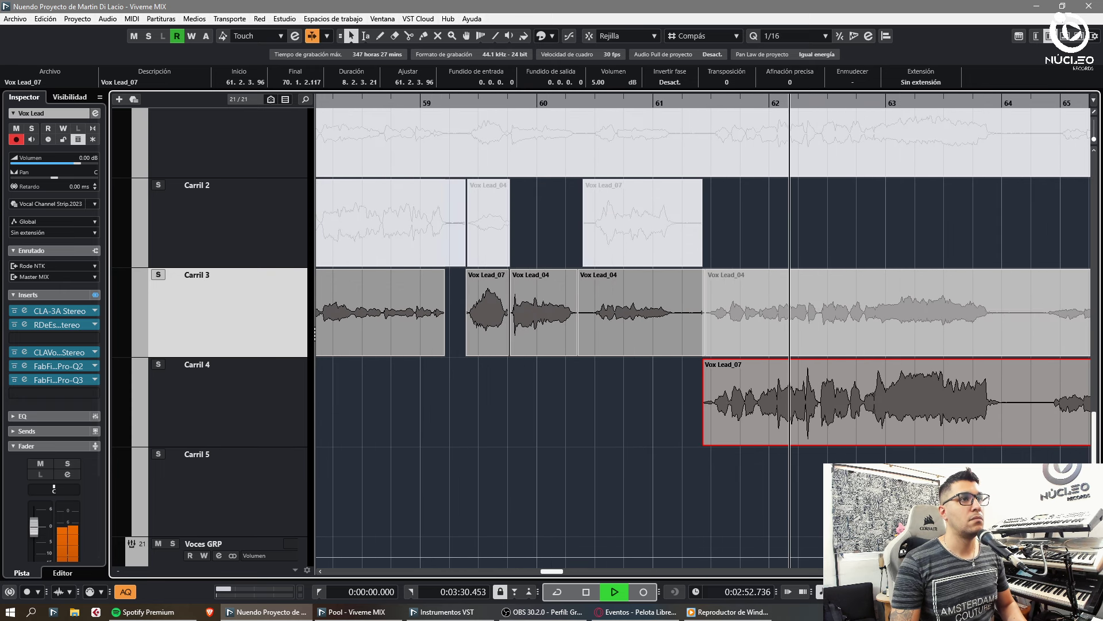
key(h)
key(h)
key(g)
key(g)
key(g)
Step: Cut Vox Lead_04 on Carril 3 at about bar 64 and mute the phrase before the cut
key(h)
key(3)
click(955, 333)
key(7)
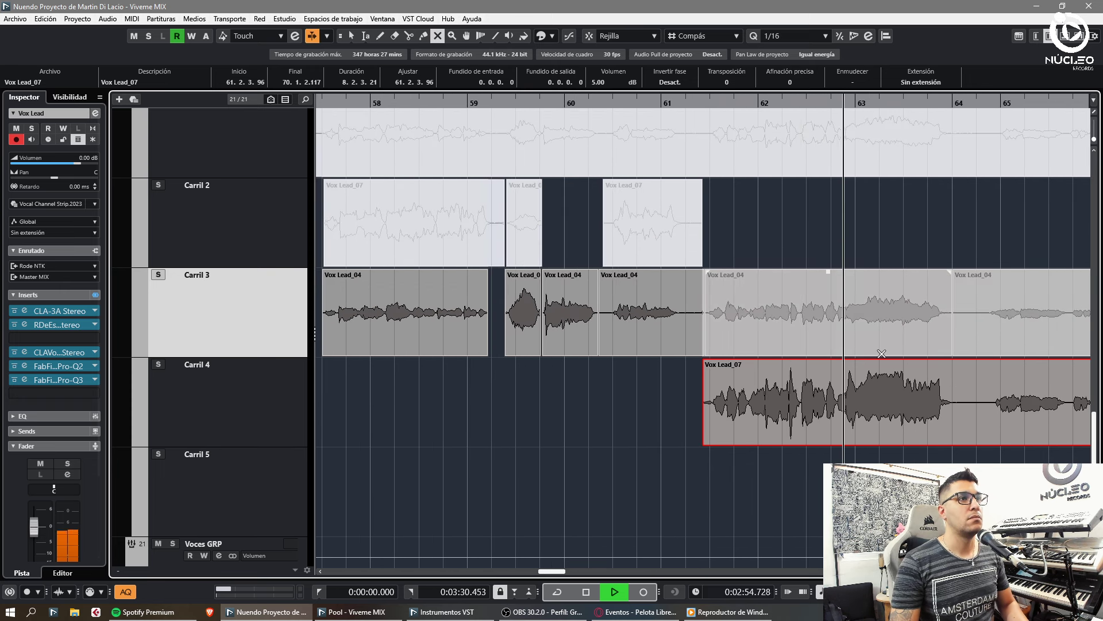
click(882, 350)
key(1)
key(g)
click(879, 482)
Step: Cut Vox Lead_07 on Carril 4 at the end of bar 63 and just before bar 65, and delete the quiet gap
key(h)
key(h)
key(h)
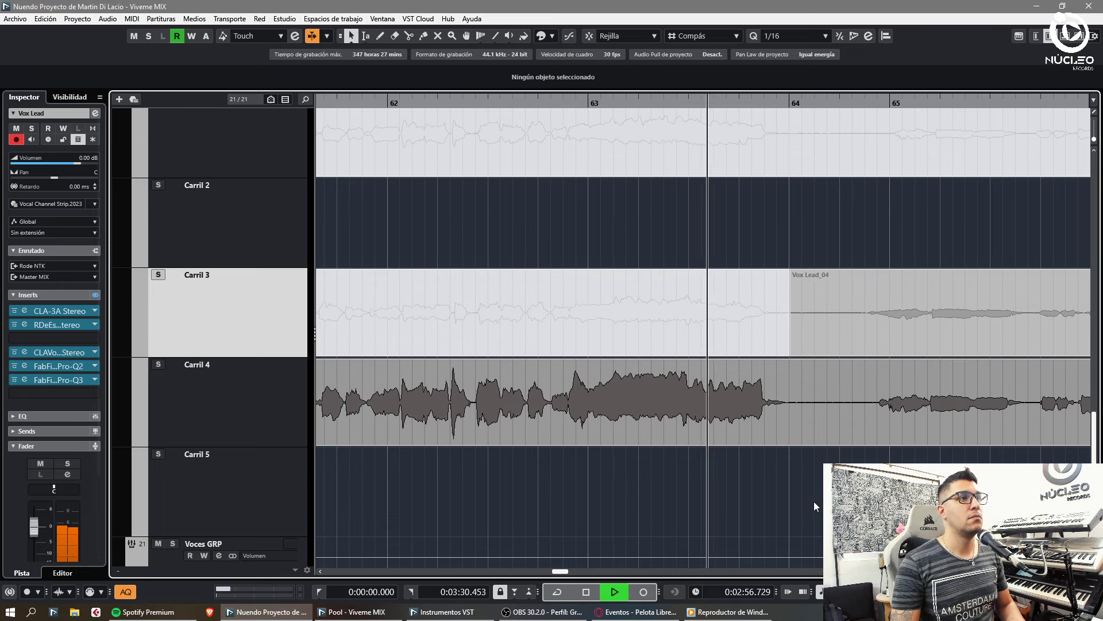
key(g)
key(3)
click(743, 431)
click(816, 431)
key(1)
click(793, 426)
key(Delete)
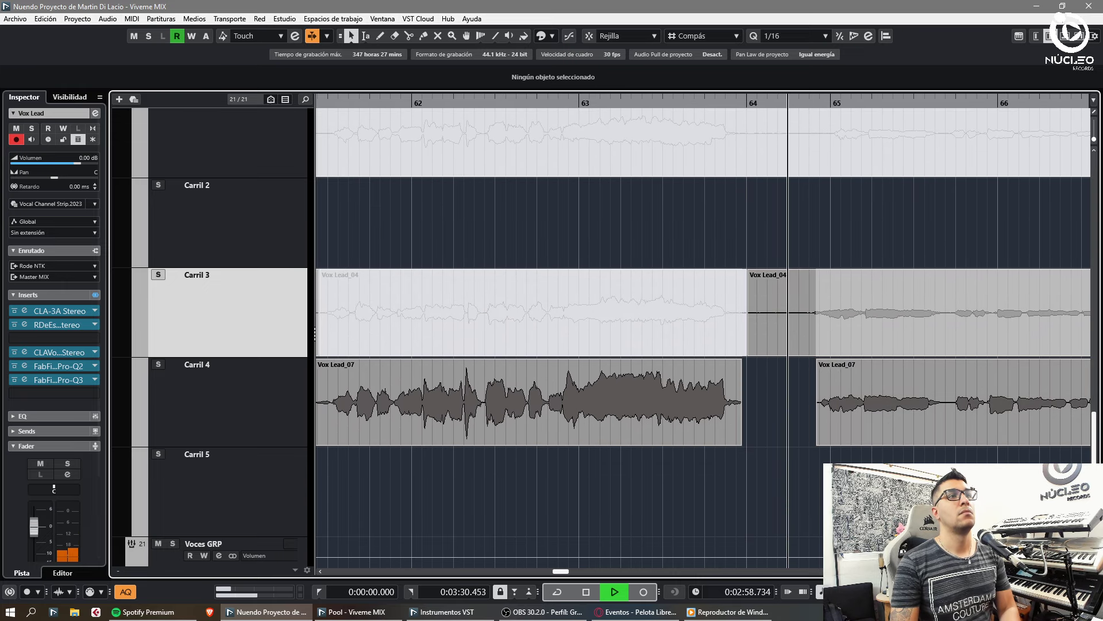
Step: Mute the remaining Vox Lead_04 event on Carril 3 from bar 64 onwards
key(g)
key(7)
click(724, 319)
key(1)
click(724, 480)
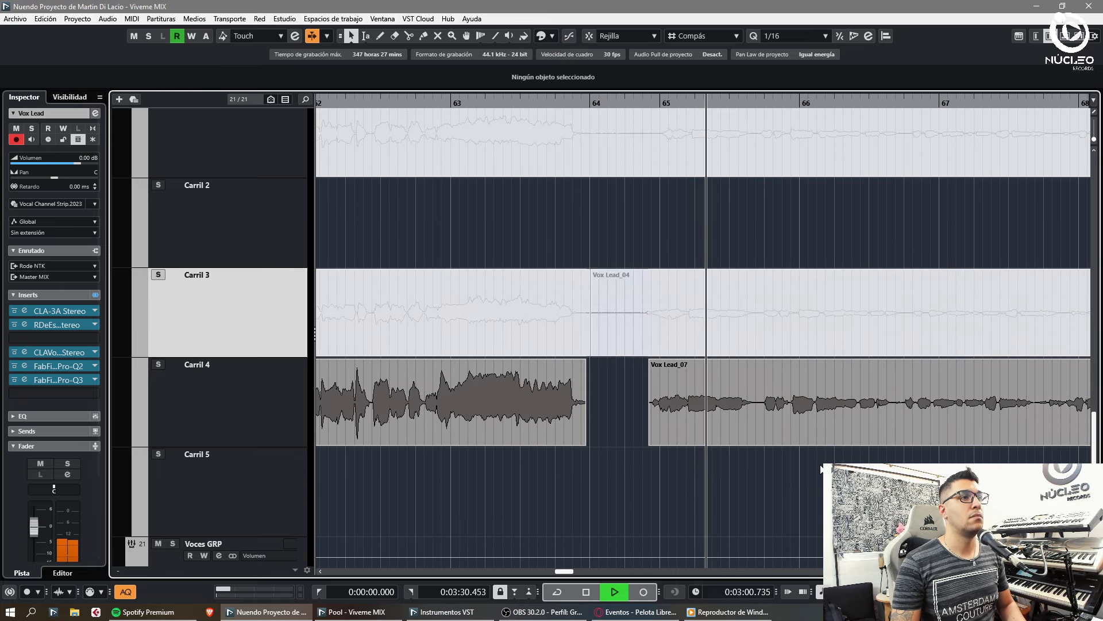
Step: Move the muted Vox Lead_04 events from bar 61 onwards to Carril 2 and the Vox Lead_07 events to Carril 3
key(g)
key(g)
drag(547, 243, 718, 402)
drag(731, 417, 731, 335)
click(768, 399)
key(g)
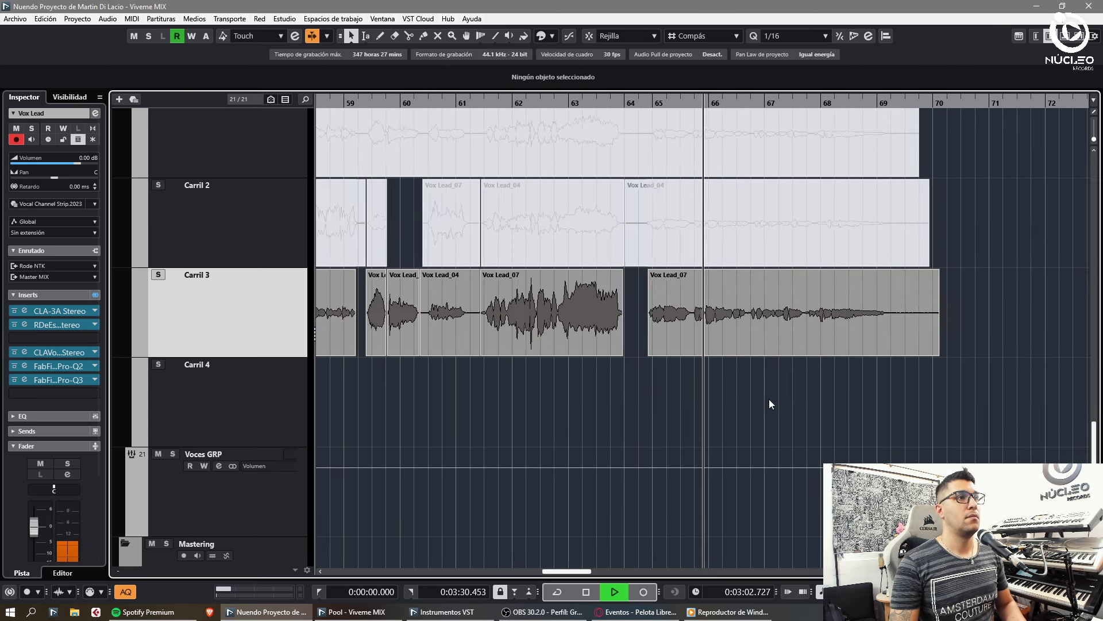
Step: Cut the last Vox Lead_07 event on Carril 3 at about 66.3.4
key(h)
key(h)
key(h)
key(h)
key(h)
key(h)
key(h)
key(3)
click(821, 347)
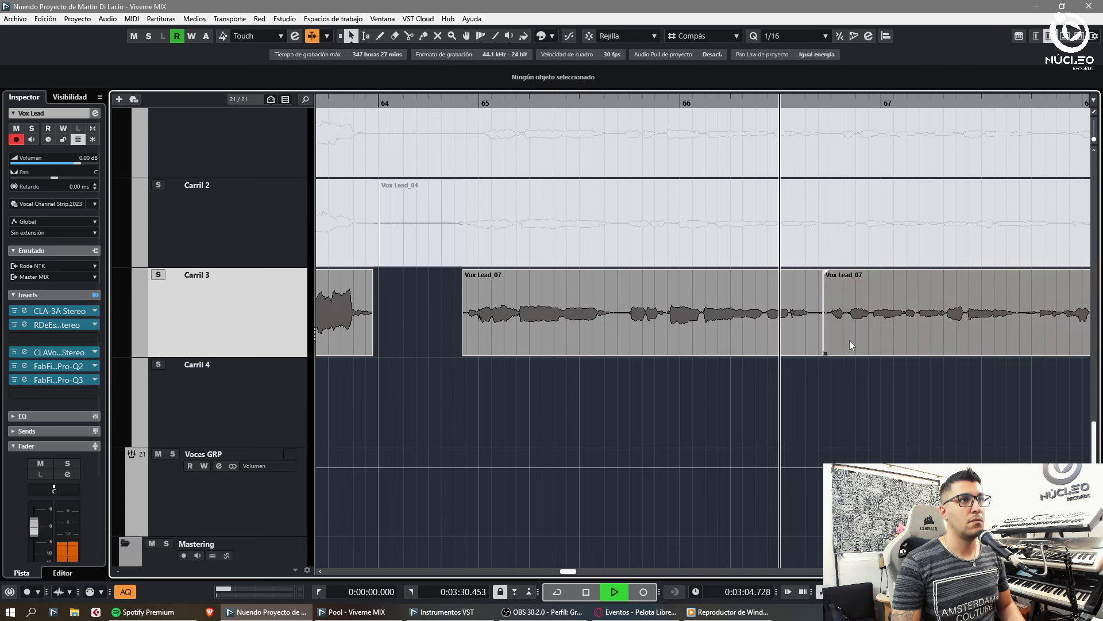
Step: Cut Vox Lead_07 on Carril 3 at about 67.3.4, between two phrases
key(h)
key(h)
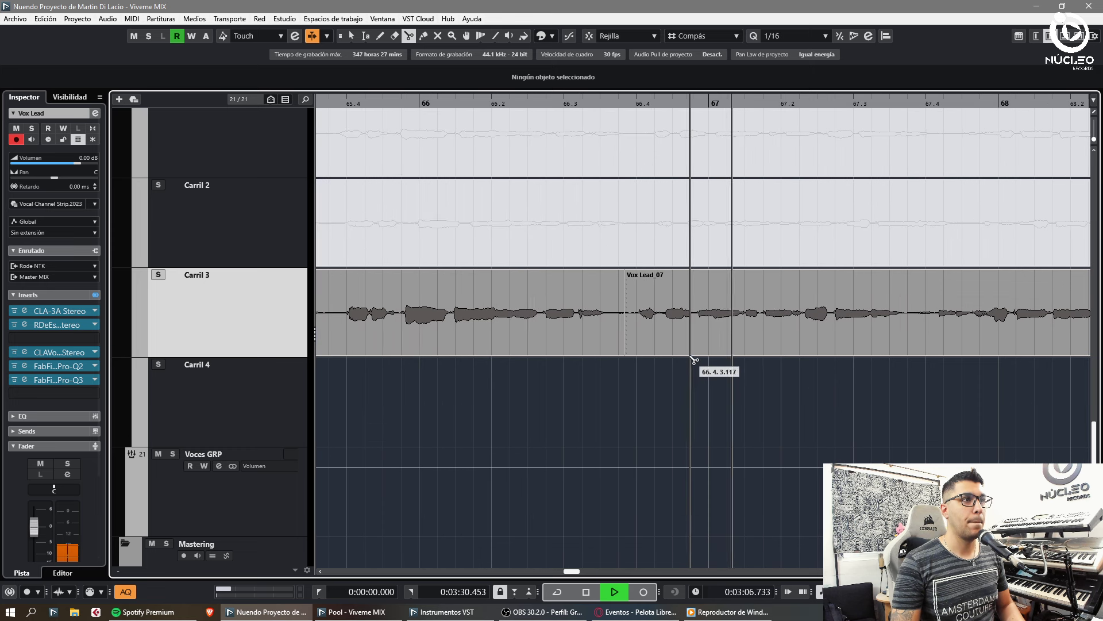
key(1)
click(709, 365)
key(g)
key(g)
key(h)
key(3)
click(779, 349)
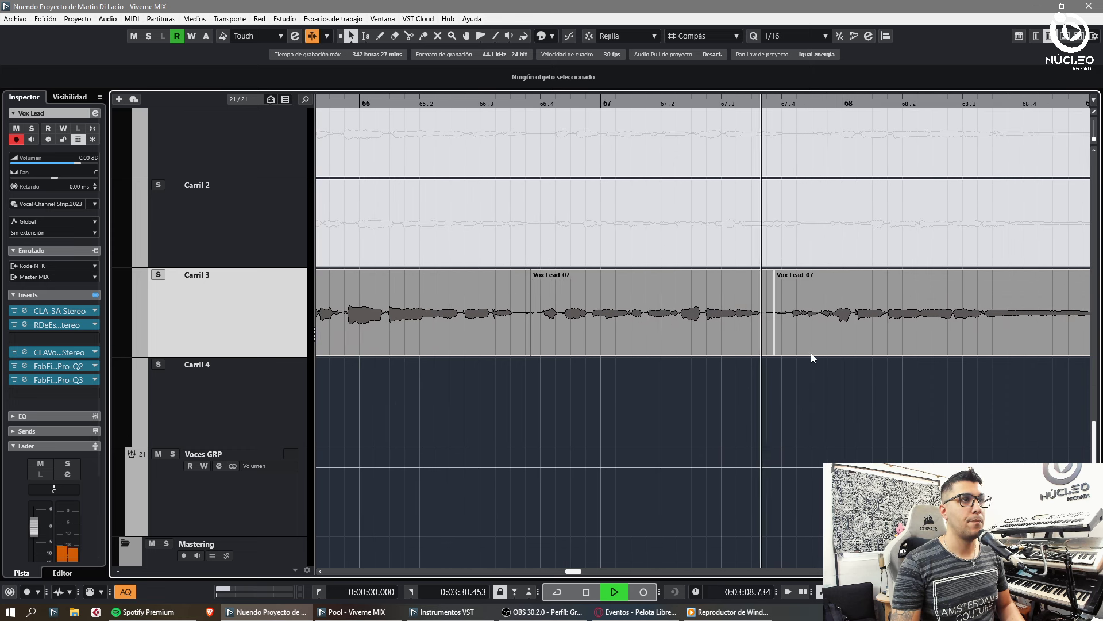
Step: Cut the final Vox Lead_07 event on Carril 3 at about 68.2.3
key(1)
click(831, 342)
key(3)
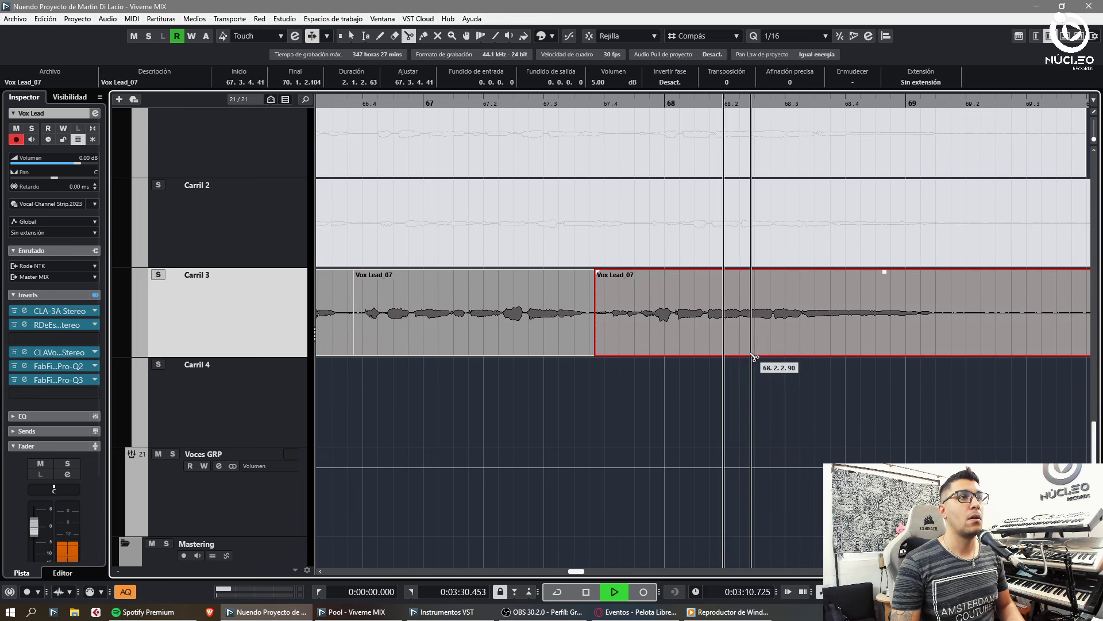
click(765, 344)
key(1)
click(780, 343)
click(873, 396)
key(g)
key(g)
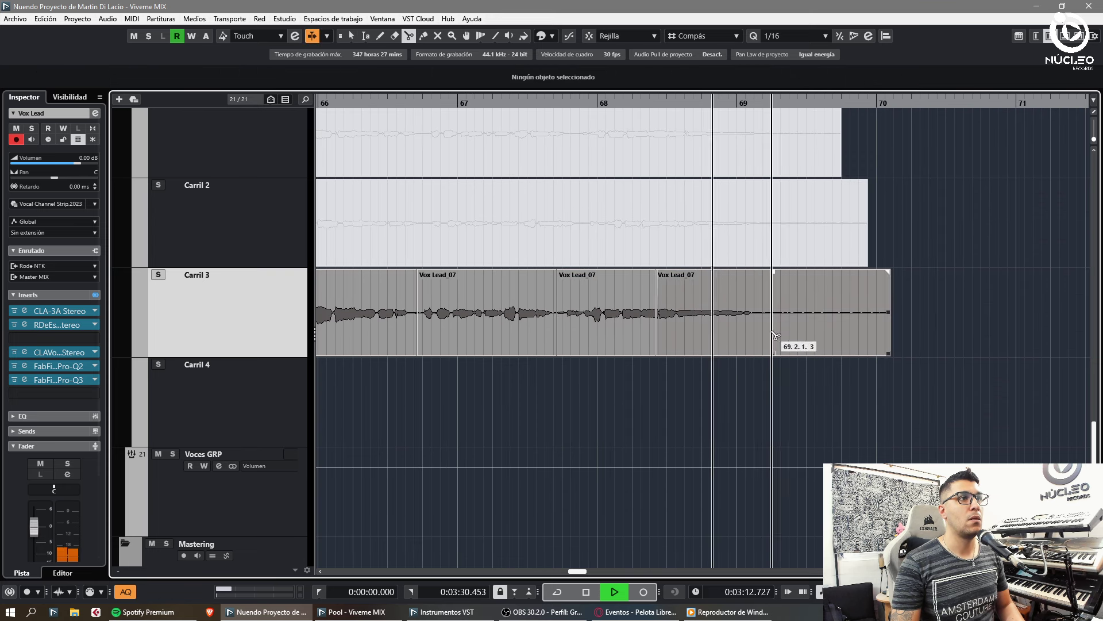
Step: Cut Vox Lead_07 on Carril 3 at about 69.2.1 and delete its silent tail
click(826, 326)
key(g)
key(g)
key(Delete)
Step: Cut Vox Lead_04 on Carril 2 at about 67.4.3 and move its ending to Carril 4
key(h)
key(h)
key(h)
key(h)
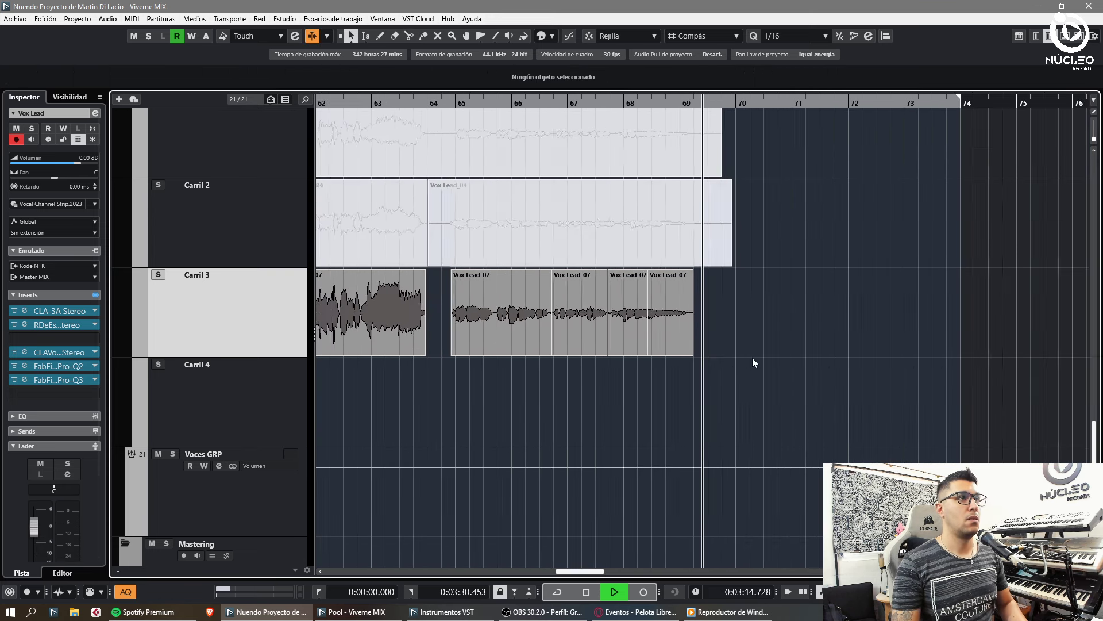
key(3)
click(557, 240)
key(1)
drag(642, 237, 642, 397)
Step: Audition the Vox Lead_04 ending on Carril 4 around bar 68, comparing its waveform with Vox Lead_07 on Carril 3
click(556, 103)
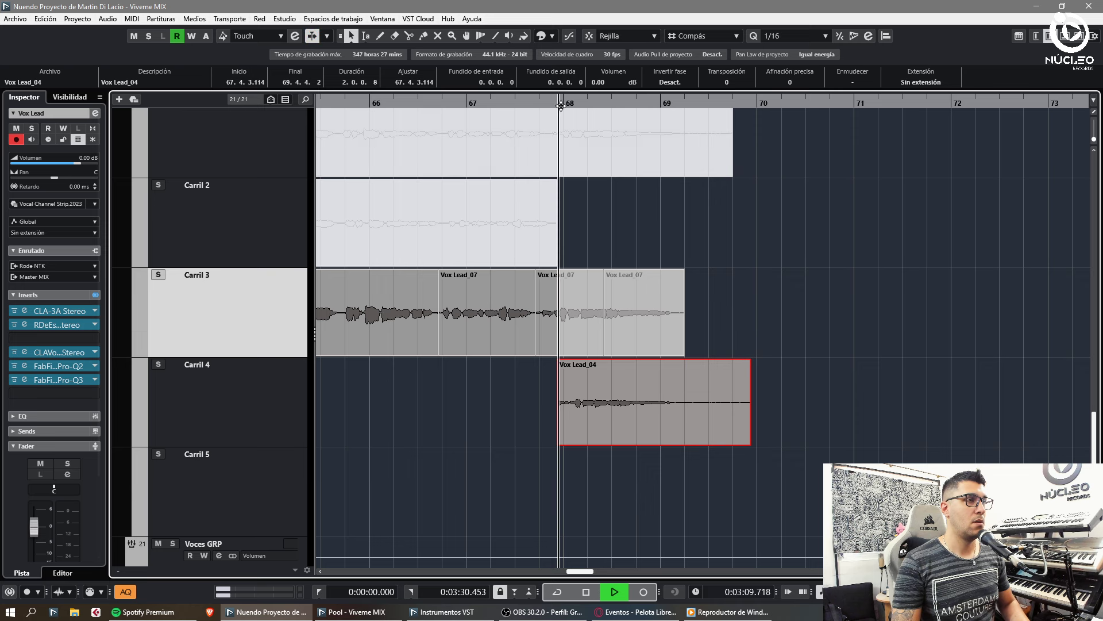
key(h)
key(h)
key(h)
key(h)
key(h)
key(g)
key(g)
key(h)
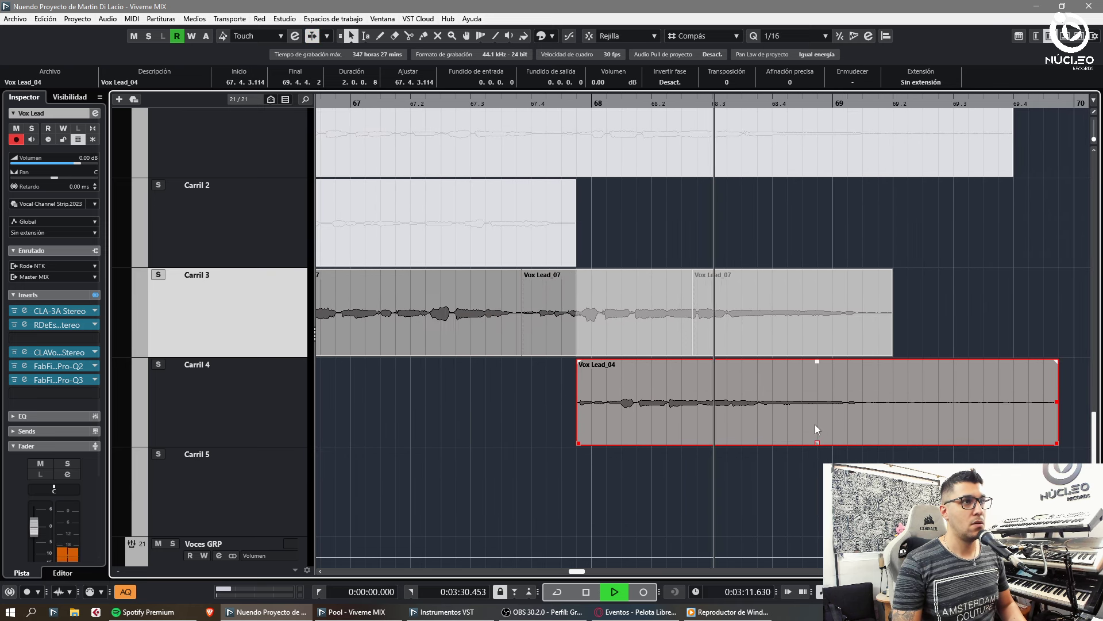
Step: Move the Vox Lead_04 ending on Carril 4 slightly earlier, to start at 67.4.1.118, and audition it
key(j)
mouse_move(814, 424)
mouse_down()
mouse_move(781, 412)
mouse_move(802, 425)
mouse_up()
click(642, 103)
key(h)
key(h)
key(h)
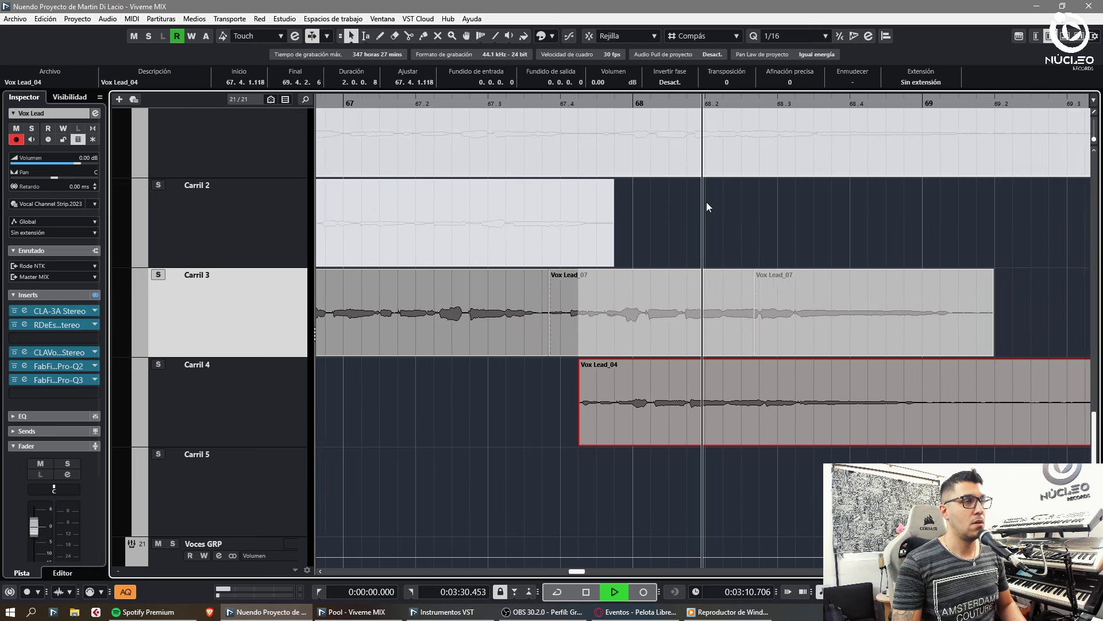
Step: Cut Vox Lead_04 on Carril 4 at about 68.2.4 and delete the part before the cut
key(3)
click(769, 420)
key(1)
click(757, 405)
key(Delete)
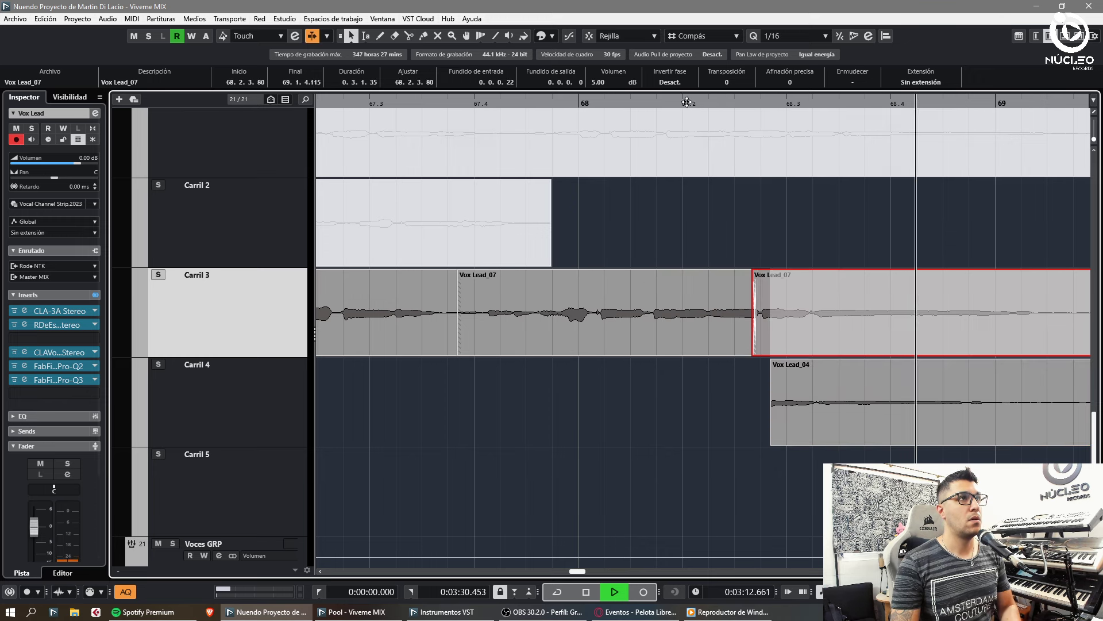
Step: Play from about 68.2 and set the volume of the Vox Lead_04 ending on Carril 4 to 5 dB
click(683, 103)
click(822, 410)
click(599, 82)
text(5)
key(Return)
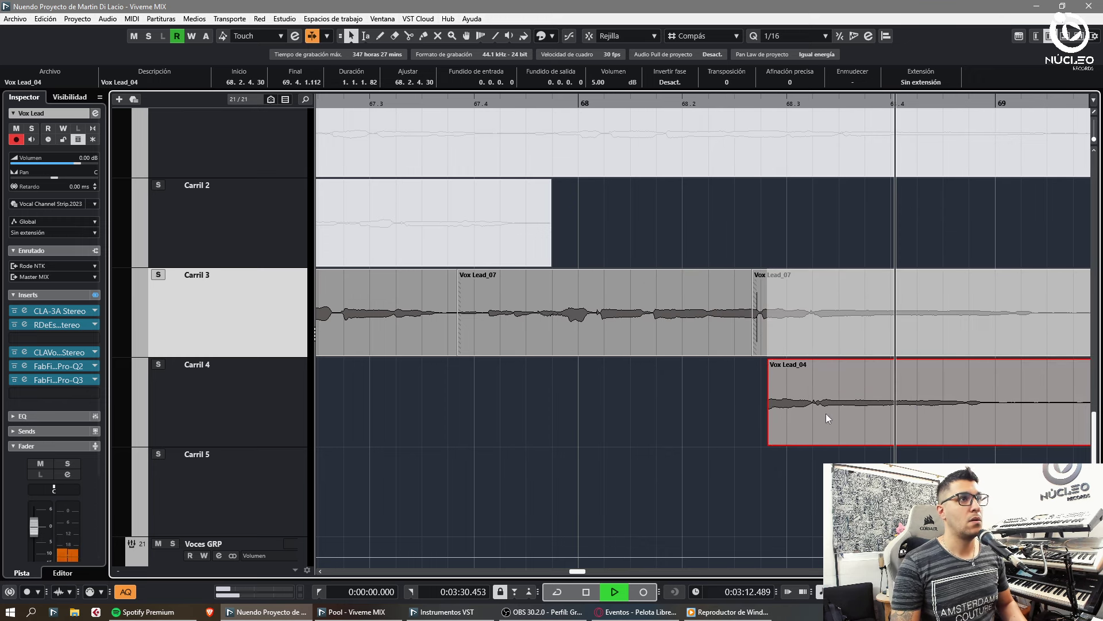
Step: Extend the start of the Vox Lead_04 ending on Carril 4 slightly earlier, to 68.2.4.6
mouse_move(772, 443)
mouse_down()
mouse_move(745, 443)
mouse_move(763, 443)
mouse_up()
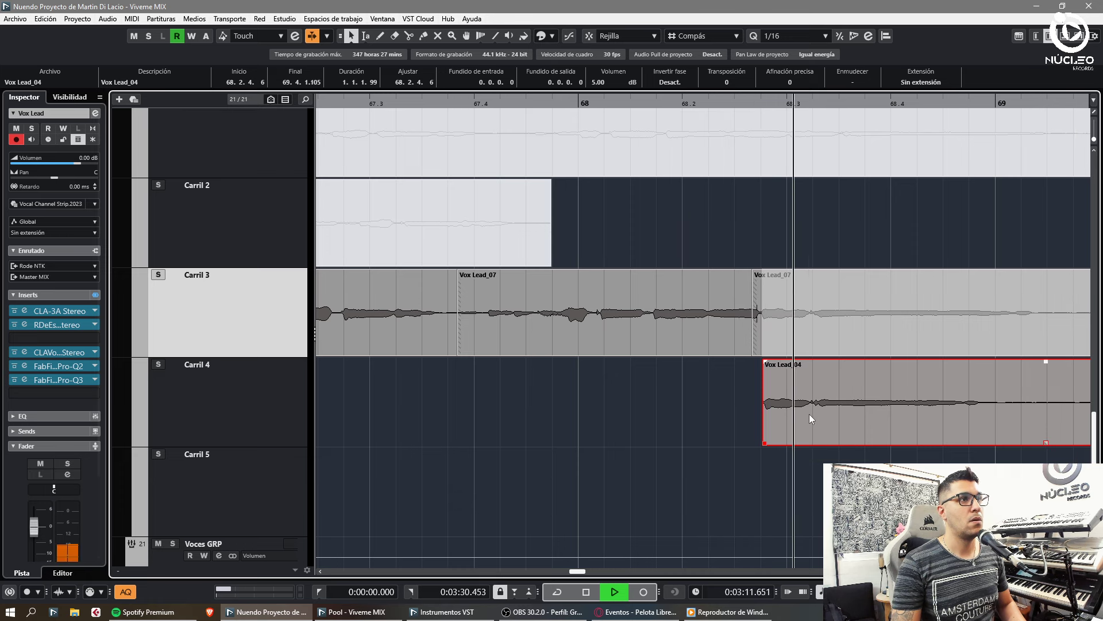
key(g)
key(g)
Step: Move the Vox Lead_07 ending up to Carril 2, put the Vox Lead_04 ending on Carril 3 and crossfade it with the preceding event
click(780, 322)
drag(780, 322, 778, 233)
drag(771, 391, 766, 304)
shift+click(672, 322)
key(x)
click(747, 403)
key(g)
key(g)
click(536, 340)
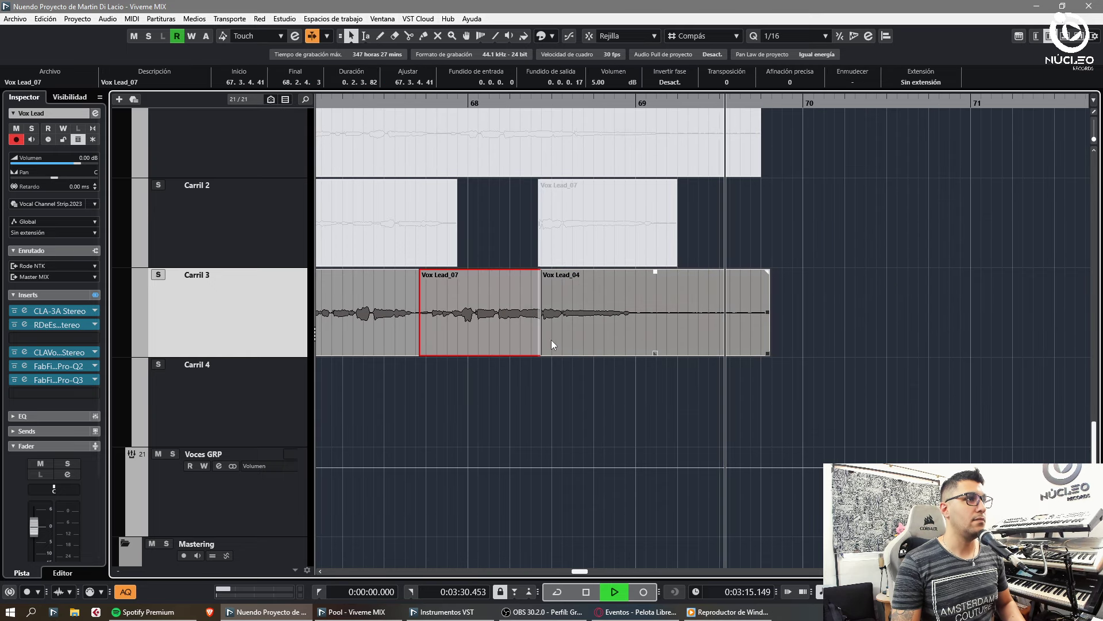
drag(531, 340, 525, 385)
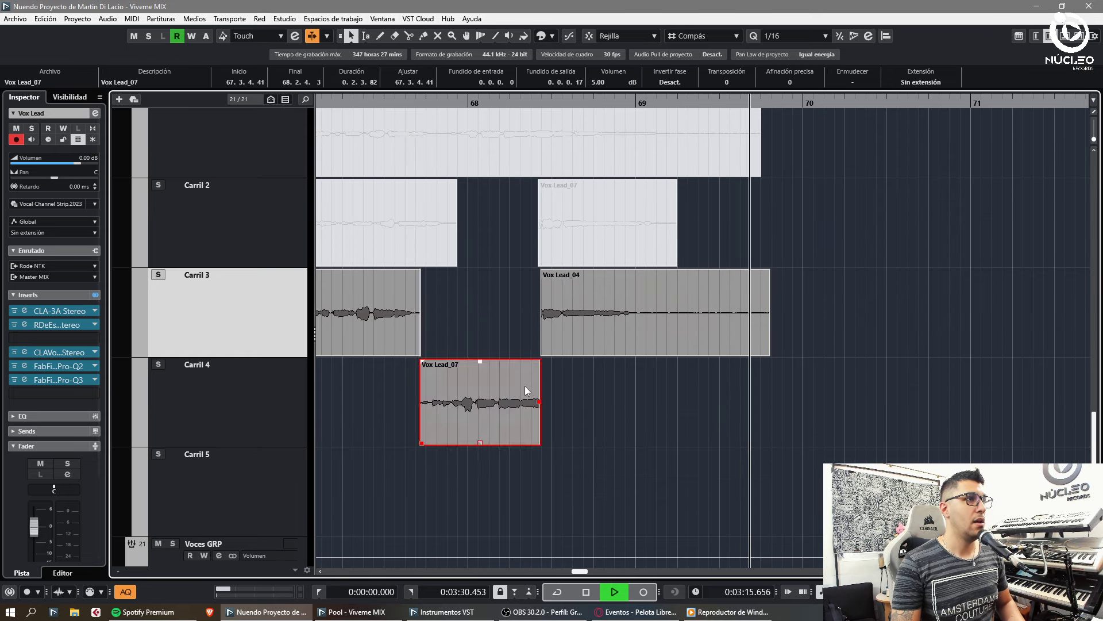
key(ctrl+z)
Step: Stop playback, return to the start of the project and view the whole lead vocal comp
click(624, 395)
key(g)
key(g)
key(g)
key(g)
key(g)
key(g)
key(g)
key(space)
key(period)
key(h)
key(g)
key(g)
key(g)
key(g)
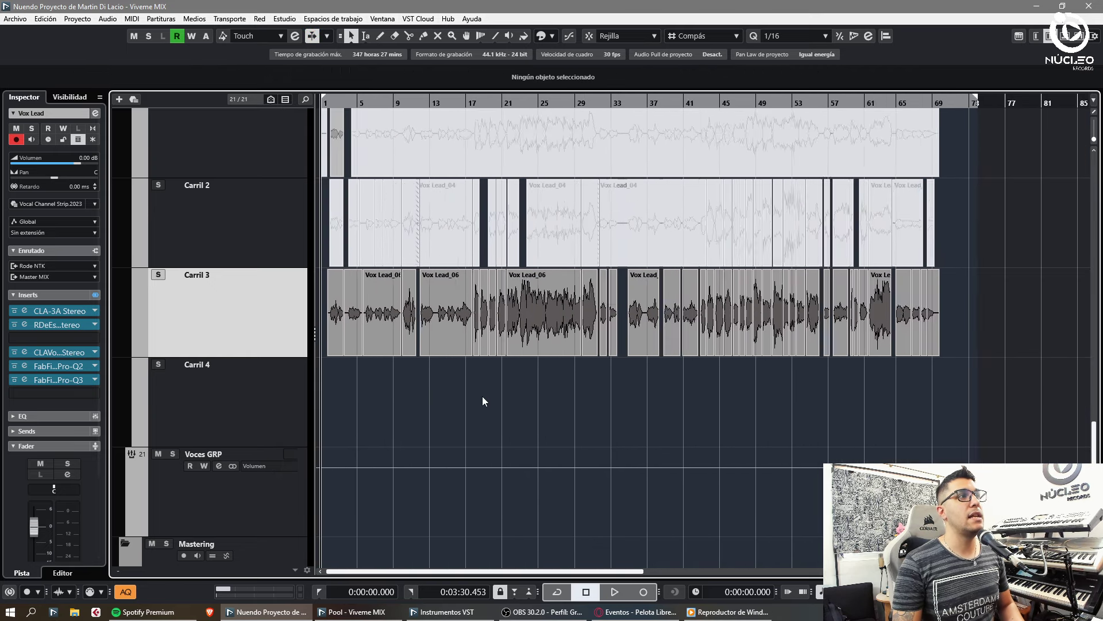
Step: Mute the short active event around bar 2 on the lane above Carril 2
key(h)
key(h)
key(h)
key(h)
key(h)
key(h)
key(h)
key(h)
key(h)
key(h)
key(h)
key(7)
click(389, 168)
key(1)
click(406, 391)
Step: Audition the opening Vox Lead_02 phrase on Carril 3 from about bar 2, and stop playback
key(h)
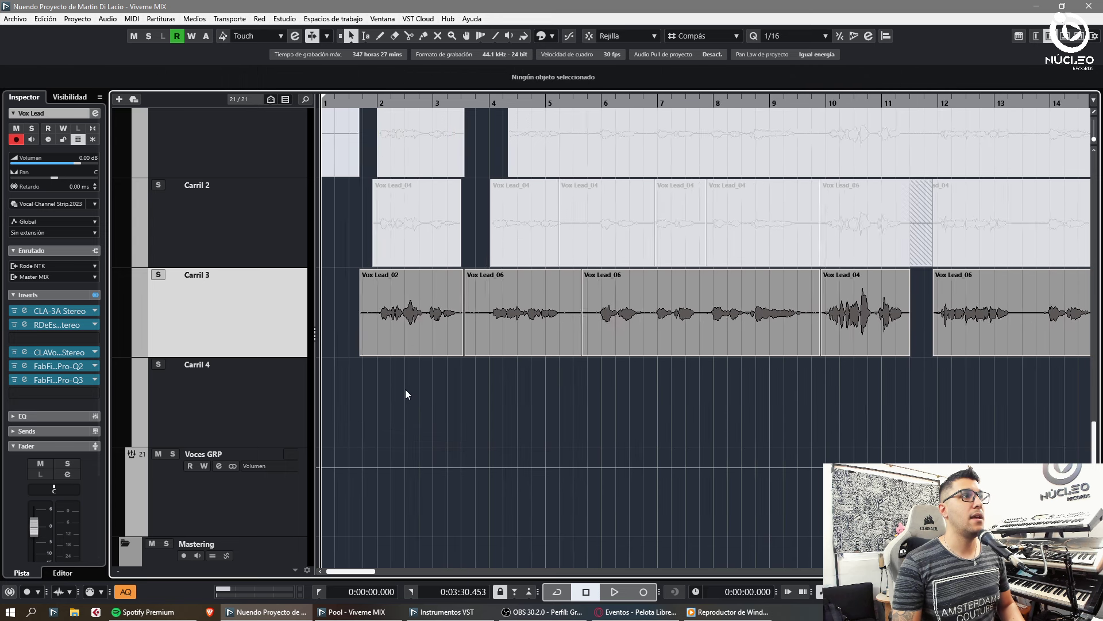
key(g)
key(g)
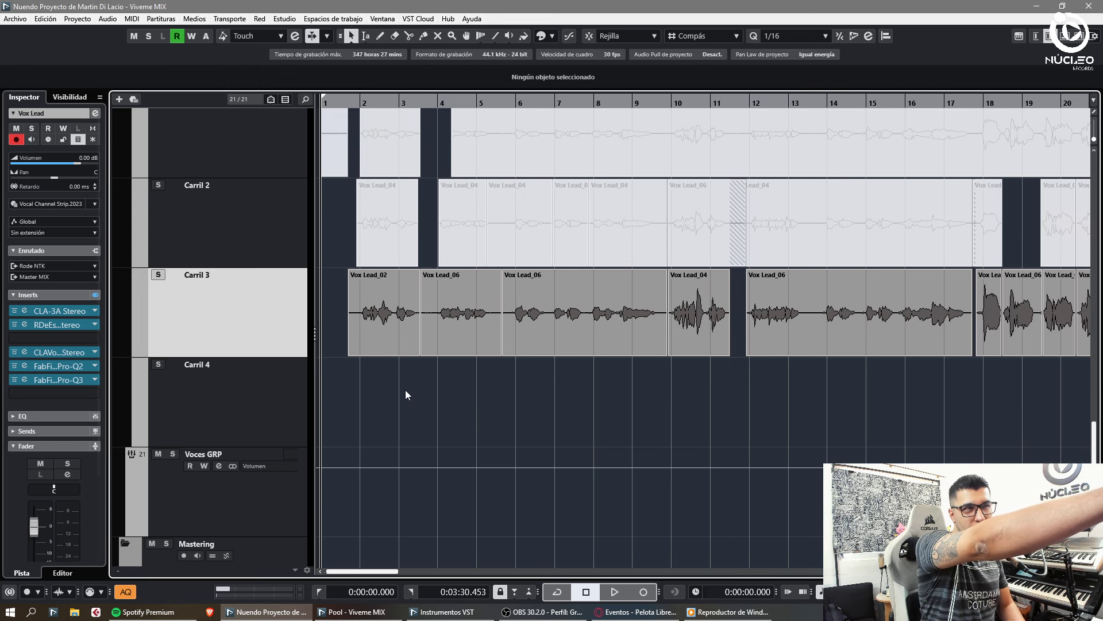
click(368, 101)
key(space)
key(h)
key(h)
key(h)
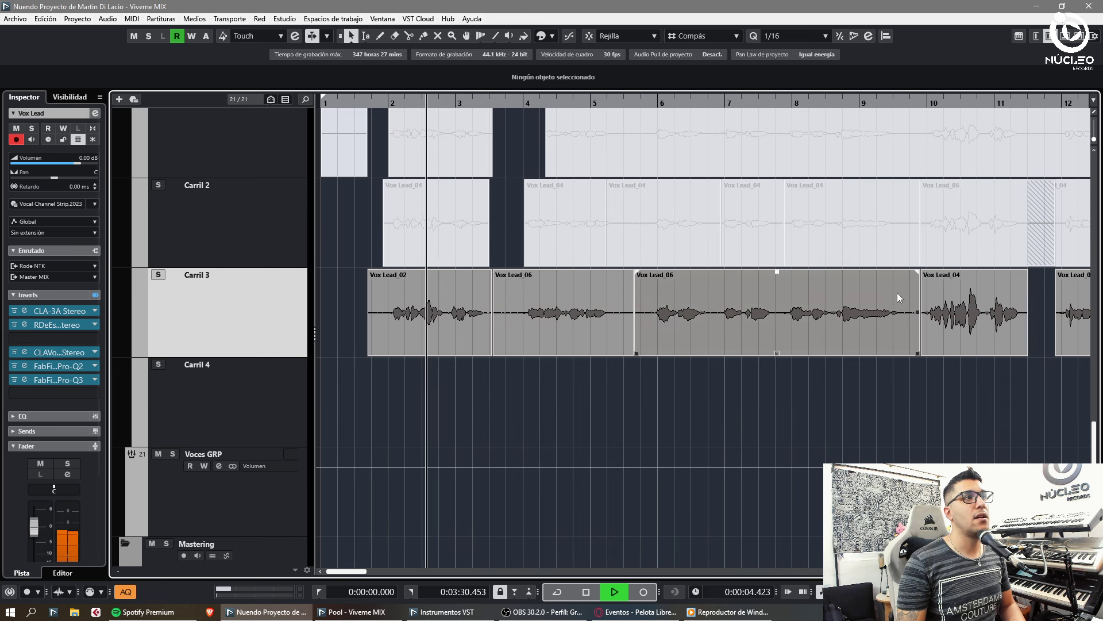
key(space)
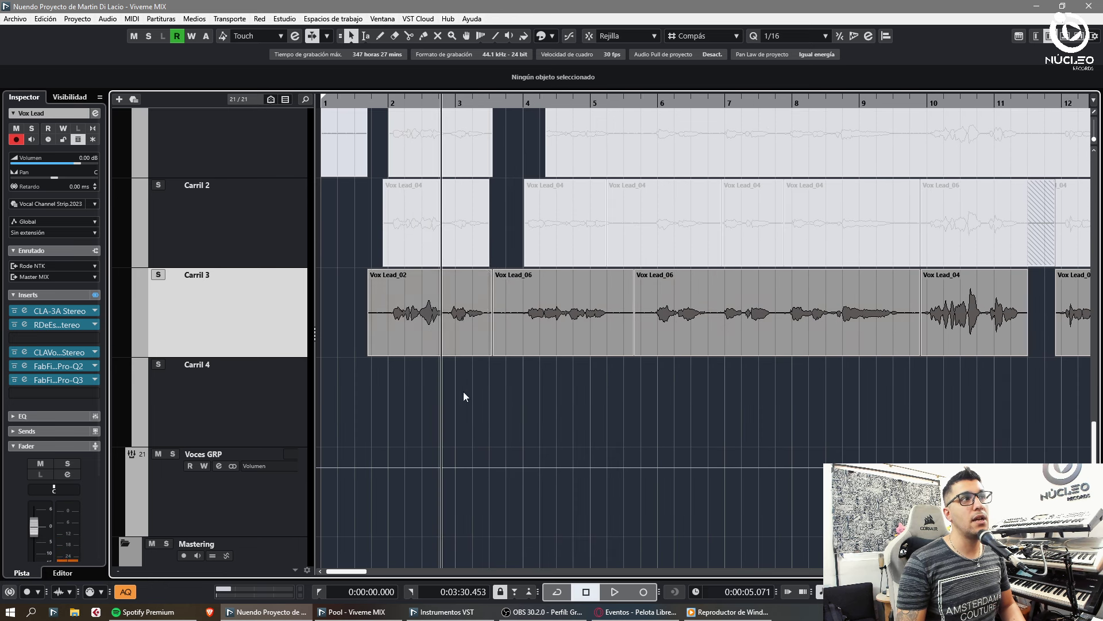
Step: Play from just before bar 2, cut Vox Lead_02 on Carril 3 at about bar 2 and delete the silence before the cut
click(381, 103)
key(h)
key(h)
key(h)
key(h)
key(h)
key(space)
alt+click(492, 333)
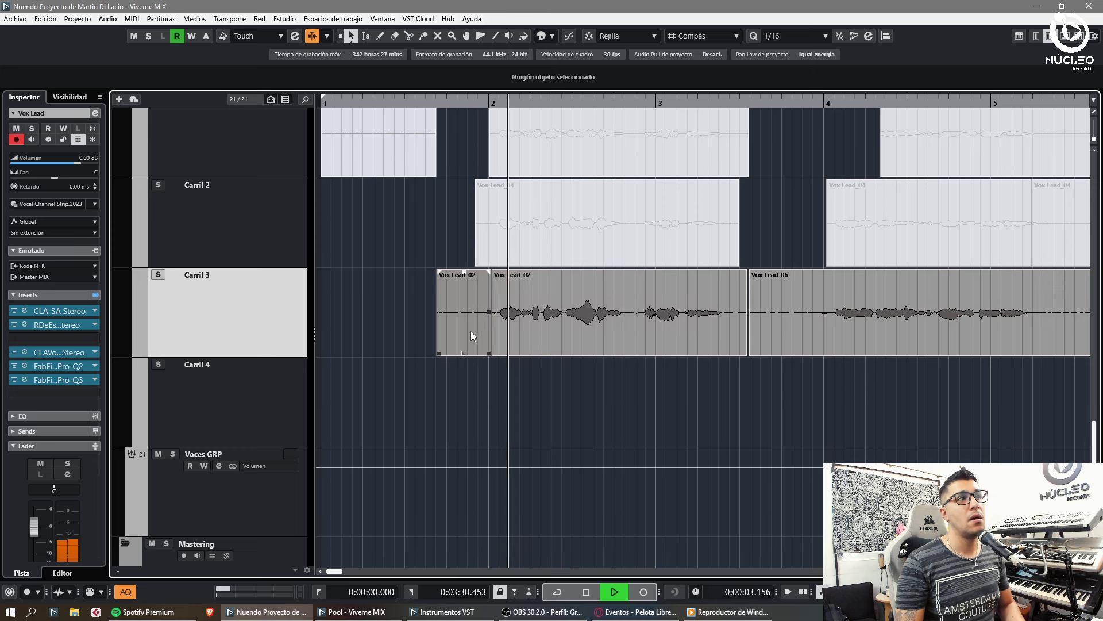
click(471, 331)
key(Delete)
Step: Cut Vox Lead_06 on Carril 3 at about bar 4 and delete the part before the cut
key(g)
key(h)
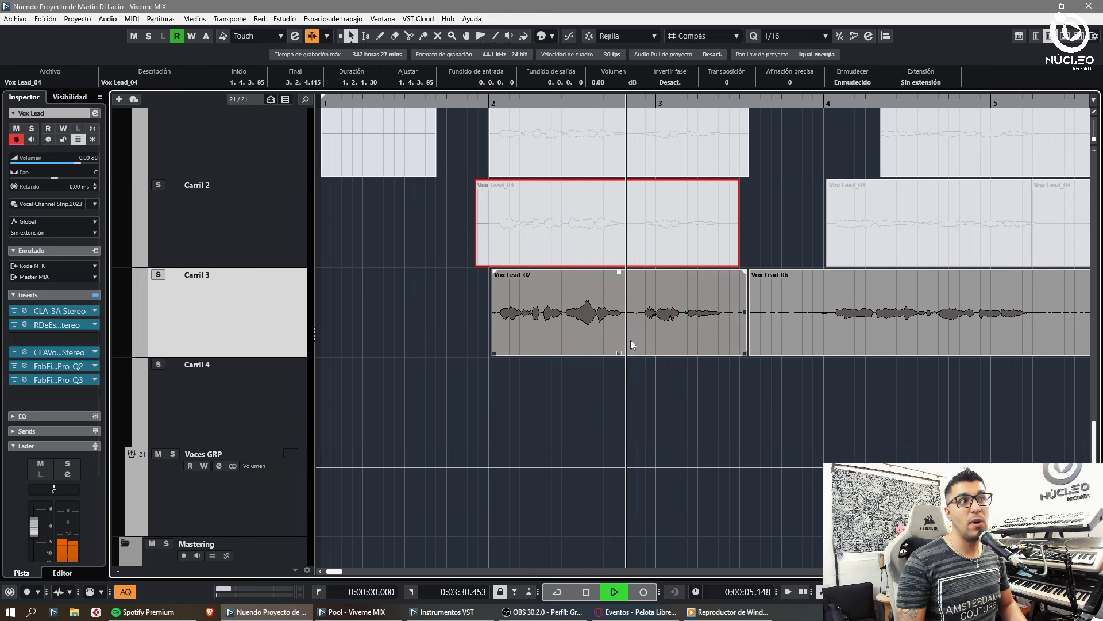
key(g)
alt+click(744, 325)
click(724, 332)
key(Delete)
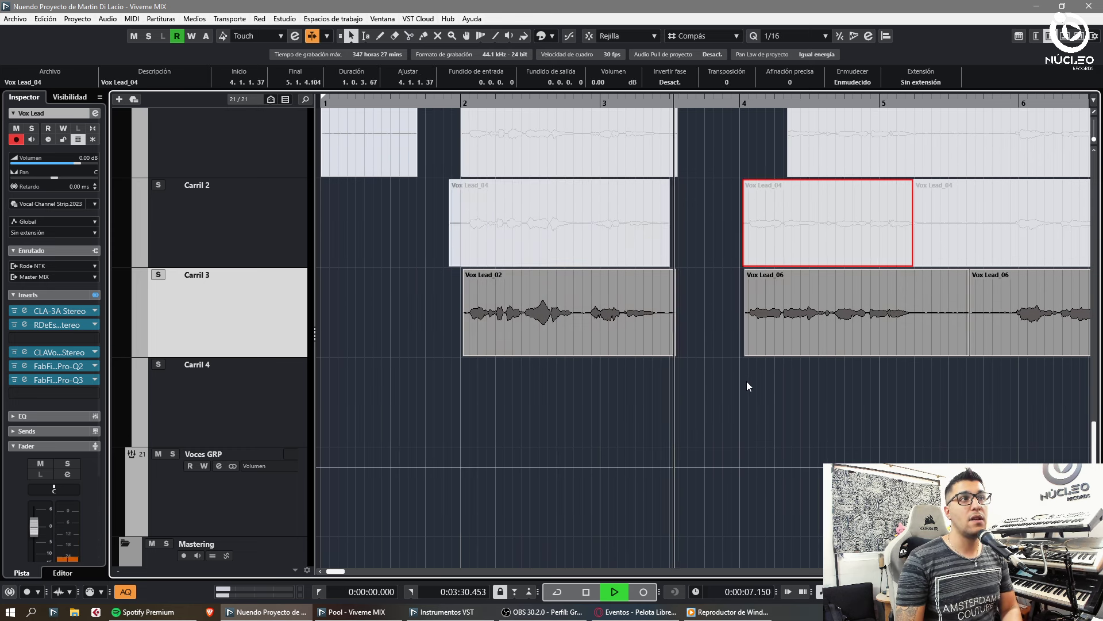
click(777, 387)
Step: Cut the Vox Lead_06 events on Carril 3 at about 5.2 and 5.4.2 and delete the pieces between the cuts
key(g)
key(g)
key(h)
key(h)
key(h)
key(g)
key(g)
key(g)
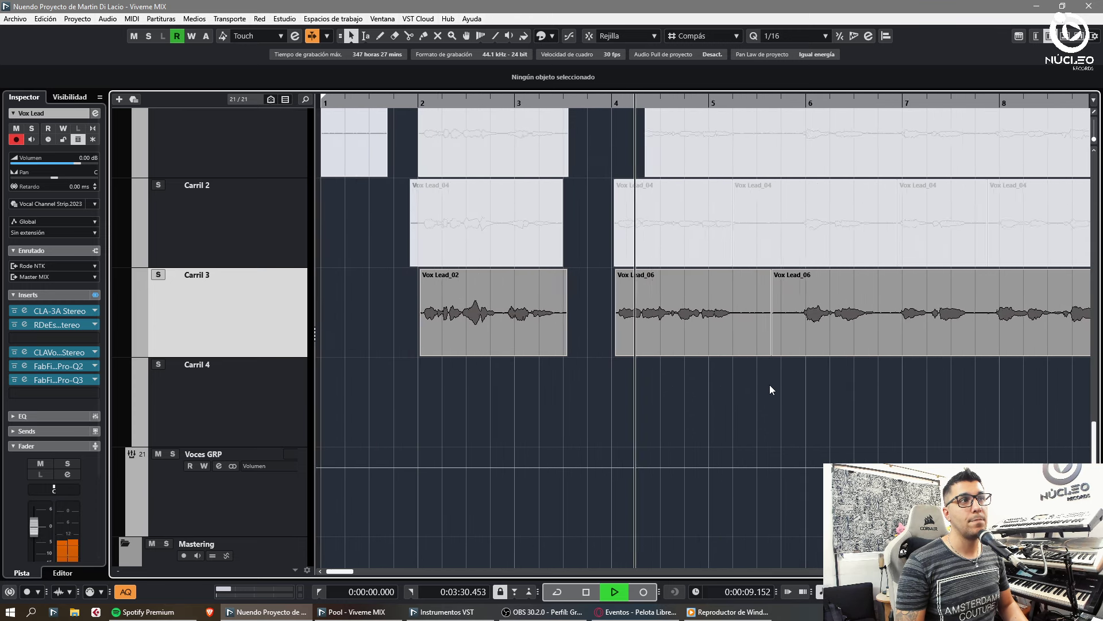
key(h)
key(h)
alt+click(815, 339)
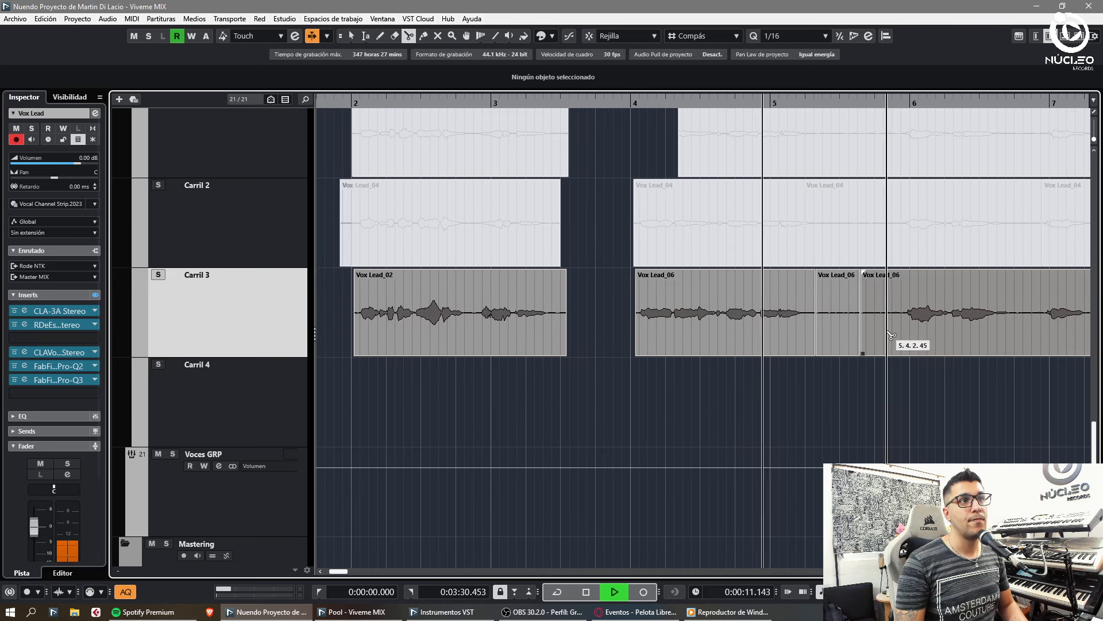
alt+click(887, 335)
click(870, 334)
key(Delete)
click(846, 335)
key(Delete)
Step: Cut Vox Lead_06 on Carril 3 at 5.4.4.16 and delete the short piece before the cut
key(g)
key(g)
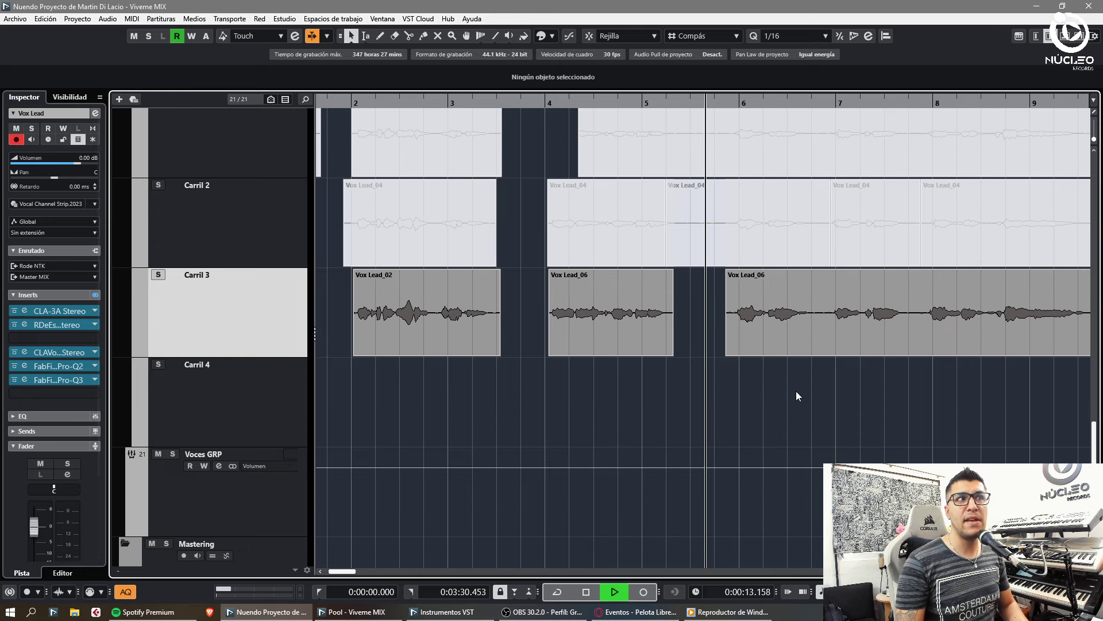
key(h)
key(h)
alt+click(725, 337)
click(718, 334)
key(Delete)
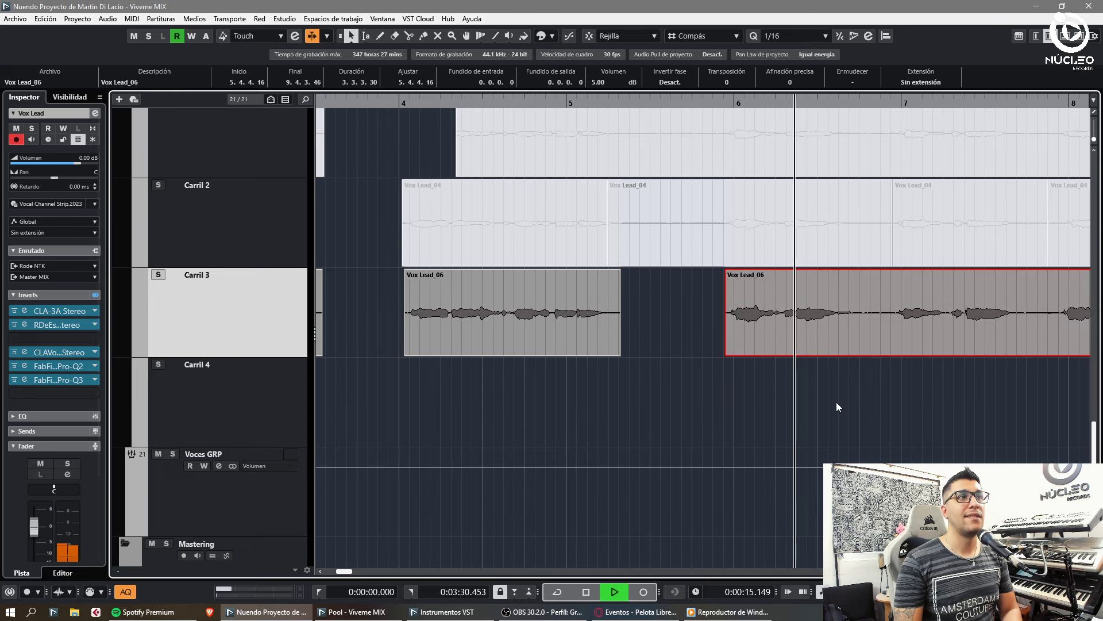
Step: Cut Vox Lead_06 on Carril 3 at 7.3.3.105 and about 7.4.3, and delete the quiet gap between the cuts
key(g)
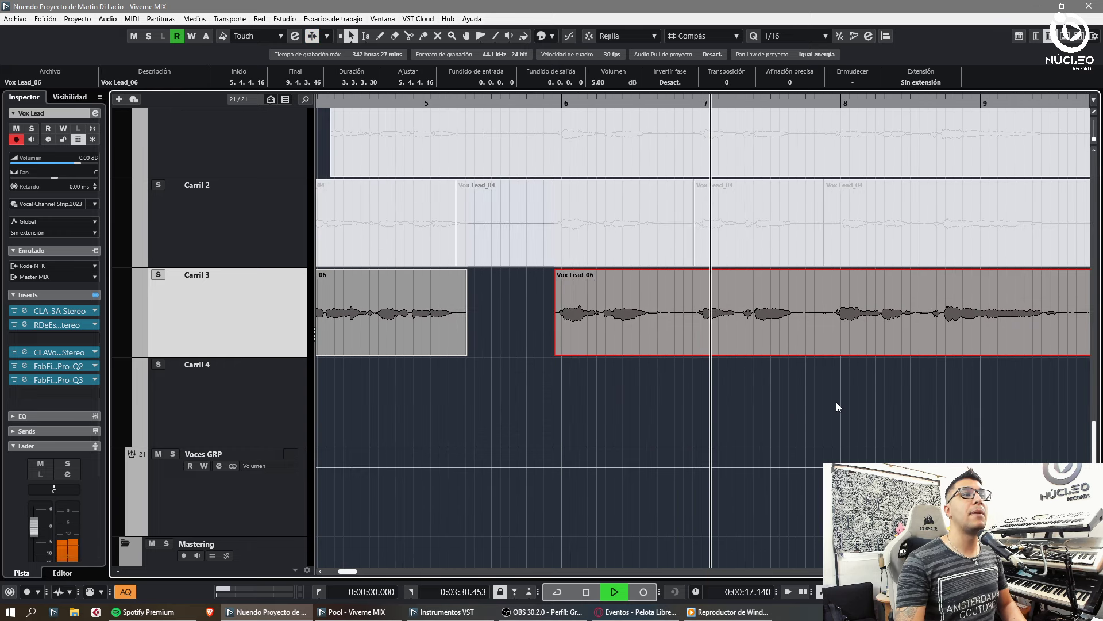
key(h)
key(3)
click(768, 336)
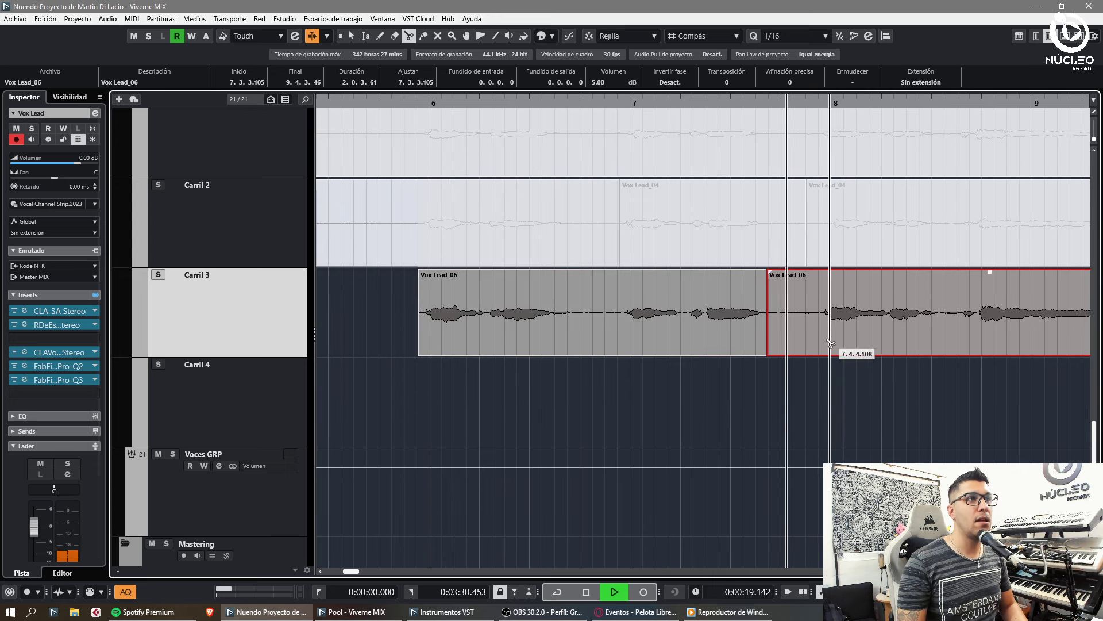
alt+click(818, 342)
click(796, 338)
key(Delete)
Step: Cut Vox Lead_06 on Carril 3 at about 6.3.4 and 6.4.4 and delete the gap between the cuts
alt+click(579, 339)
alt+click(623, 339)
click(603, 339)
key(Delete)
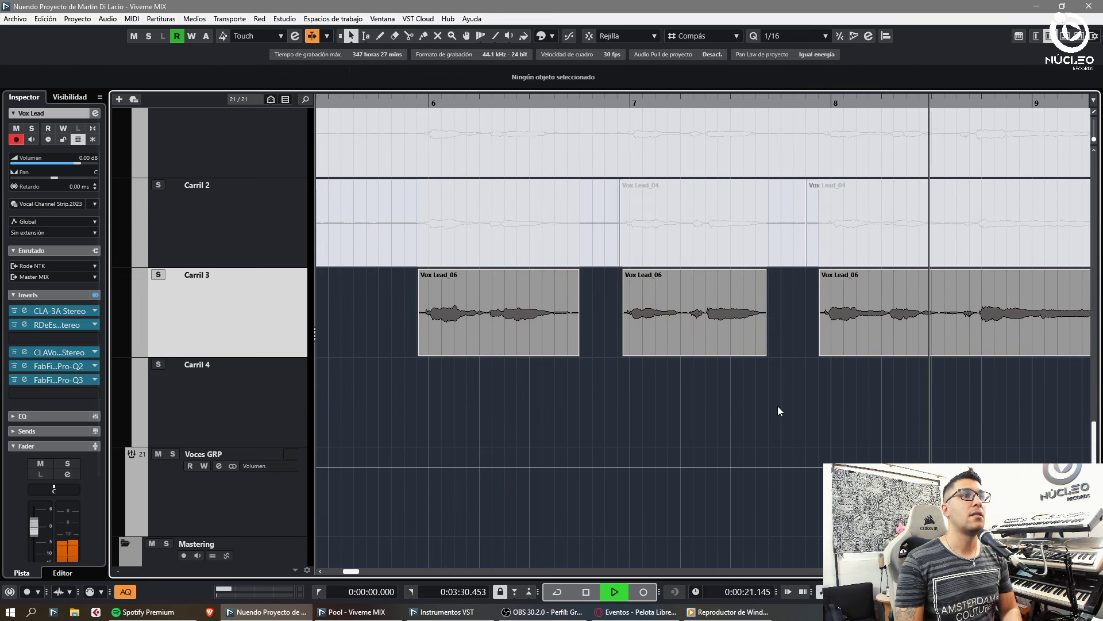
Step: Cut Vox Lead_06 on Carril 3 at 9.3.3.2 and delete the silent tail before Vox Lead_04
key(g)
key(h)
alt+click(872, 329)
click(888, 328)
key(g)
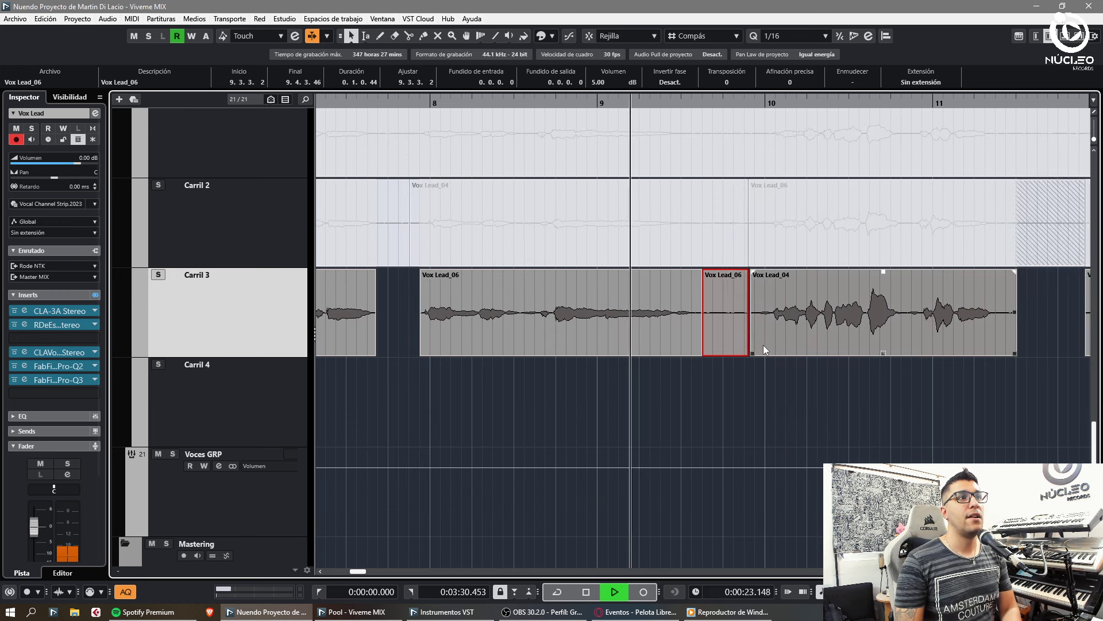
key(Delete)
Step: Trim the start of Vox Lead_04 on Carril 3 slightly later, just before bar 10
drag(753, 353, 756, 354)
click(785, 406)
key(g)
key(g)
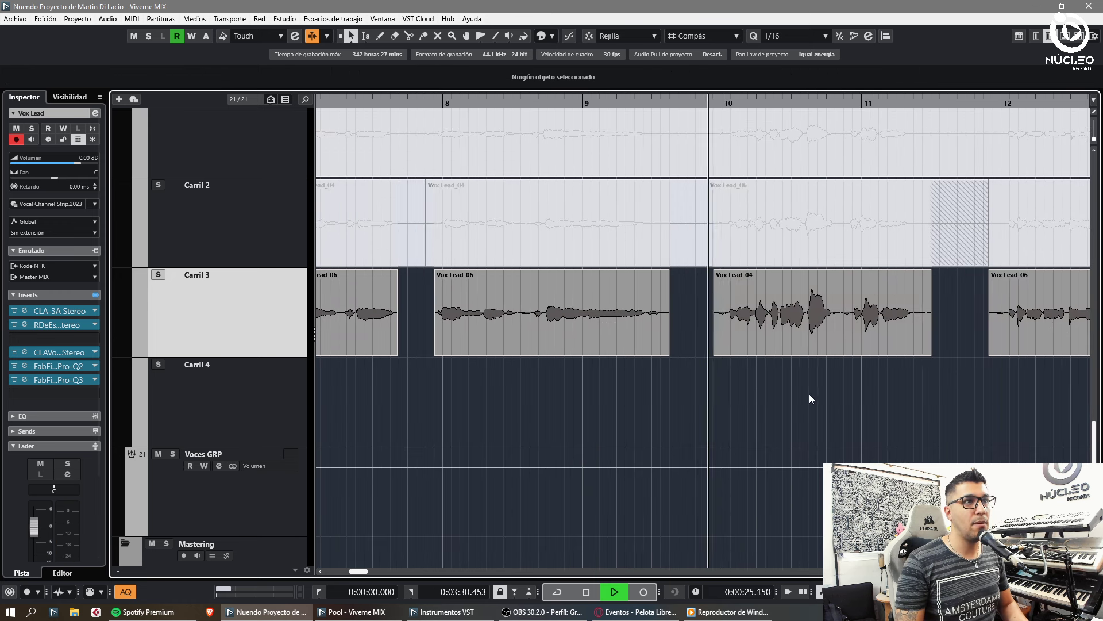
Step: Cut Vox Lead_04 on Carril 3 at about 10.4.2 and 10.4.3 and delete the short gap between the cuts
key(g)
key(h)
key(h)
drag(897, 405, 916, 405)
key(g)
key(g)
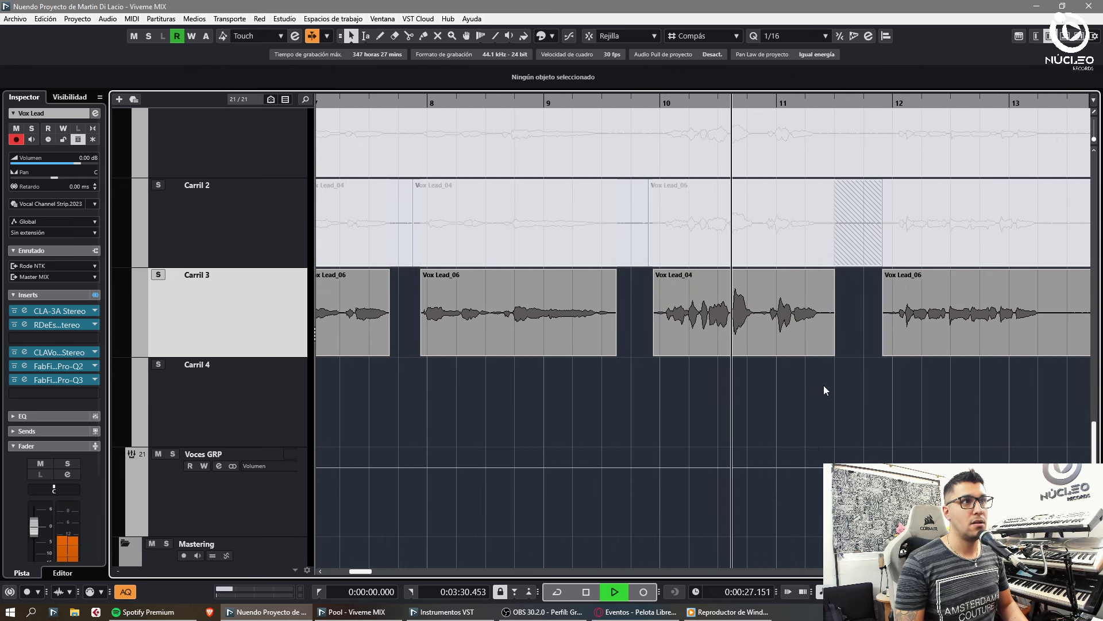
key(h)
key(3)
click(739, 340)
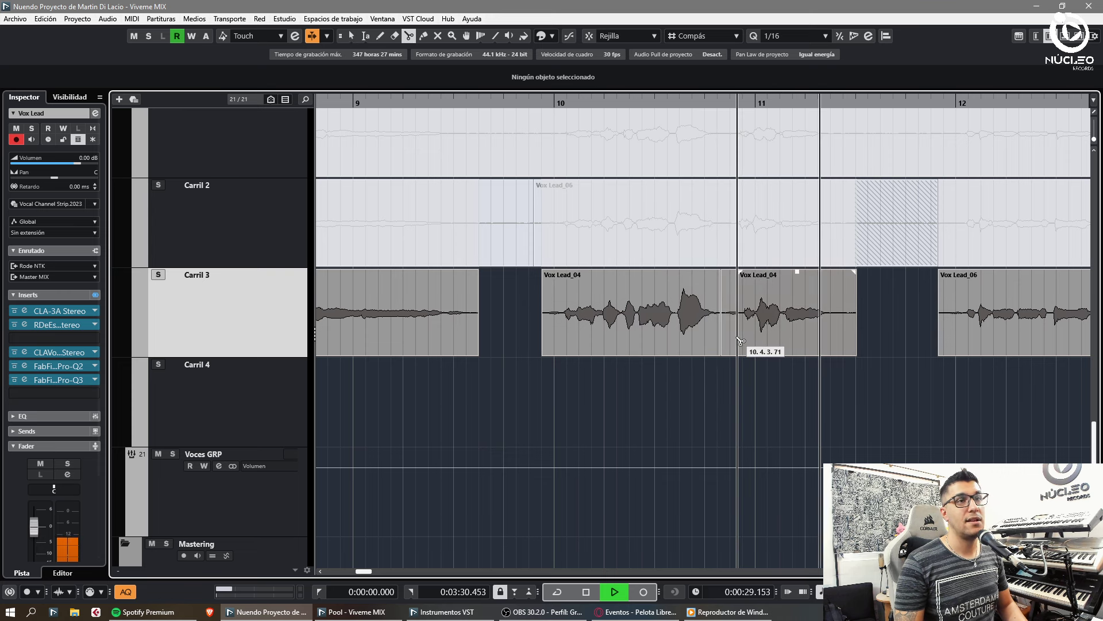
key(1)
click(731, 345)
key(Delete)
Step: Cut Vox Lead_06 on Carril 3 at about 12.1.1, 13.2 and 13.4.3, deleting the part before the first cut and the gap between the last two
key(g)
key(g)
key(h)
key(3)
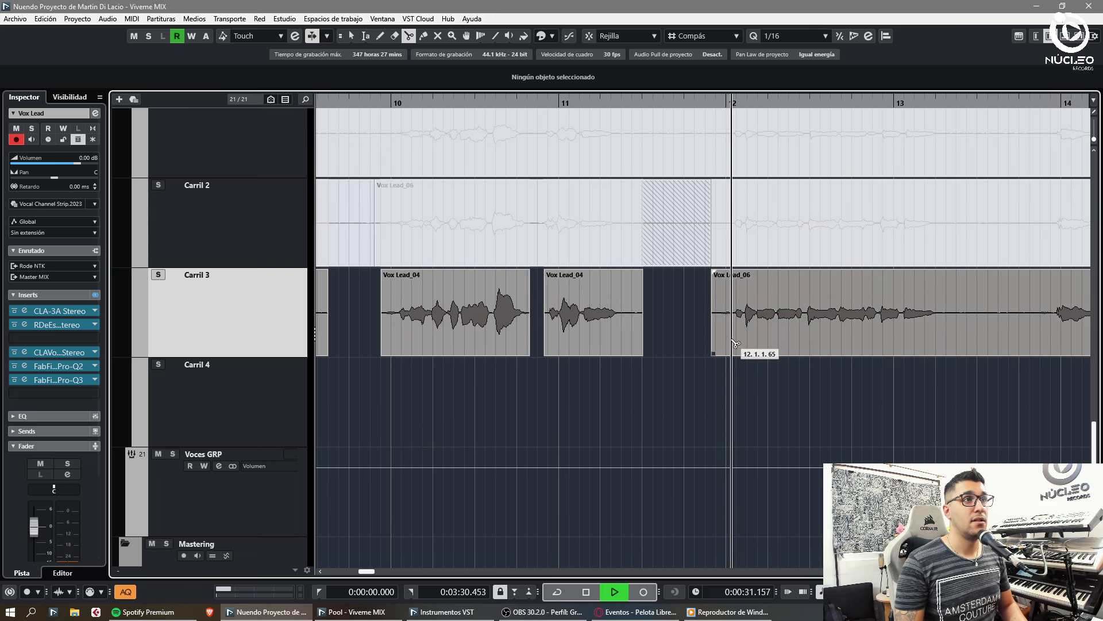
click(732, 343)
click(943, 336)
click(1046, 328)
key(1)
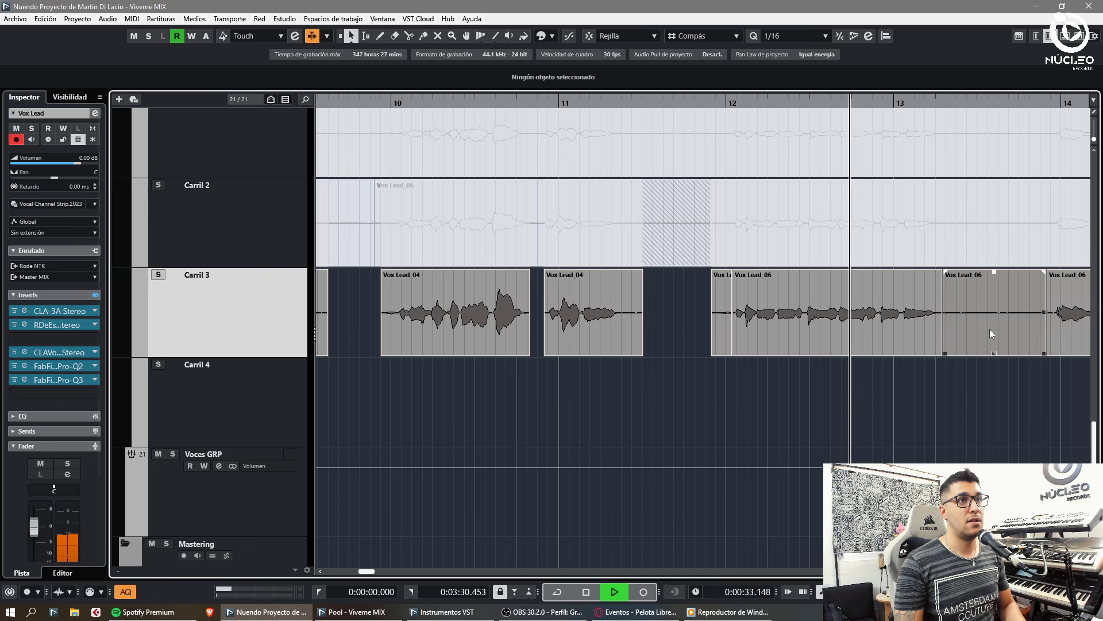
click(989, 330)
key(Delete)
click(725, 328)
key(Delete)
Step: Cut Vox Lead_06 on Carril 3 at about 14.3.4 and 14.4.4 and delete the quiet gap between the cuts
click(971, 425)
key(g)
key(g)
key(h)
key(3)
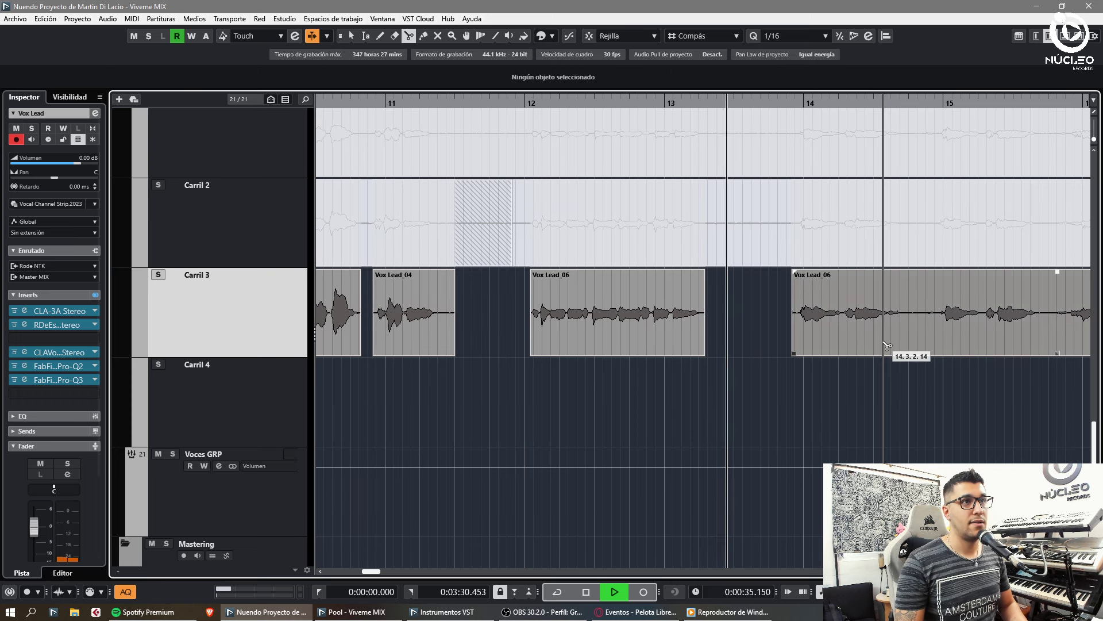
click(908, 345)
click(940, 343)
key(1)
click(926, 336)
key(Delete)
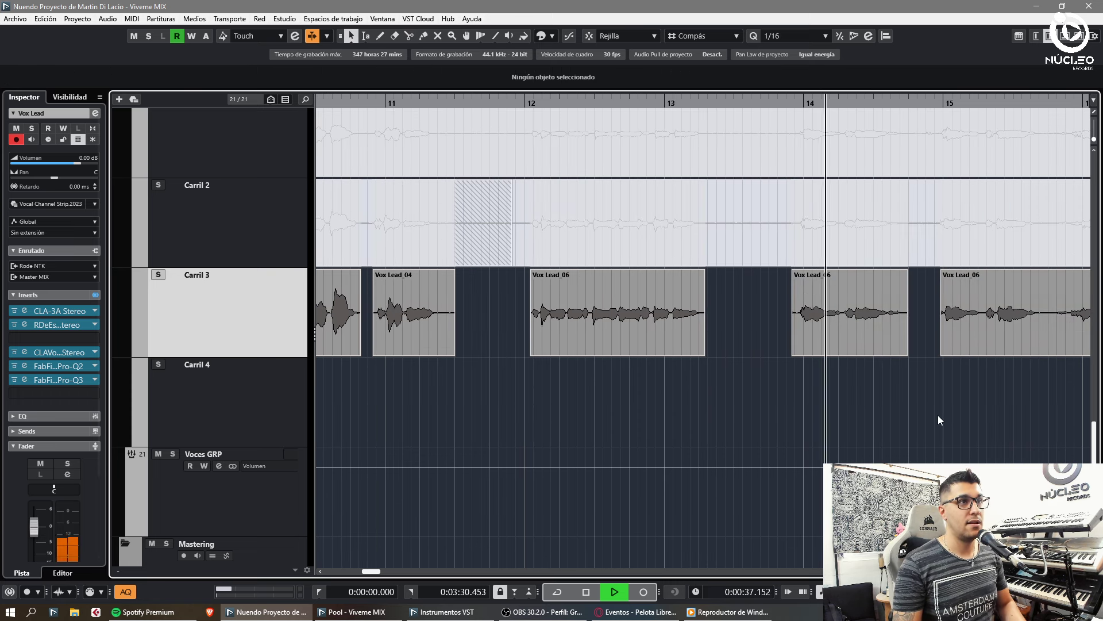
Step: Cut Vox Lead_06 on Carril 3 at about 15.3.3 and 15.4.2, delete the gap, and trim the following clip's start slightly later
key(h)
key(h)
key(h)
click(743, 350)
click(767, 376)
key(3)
key(g)
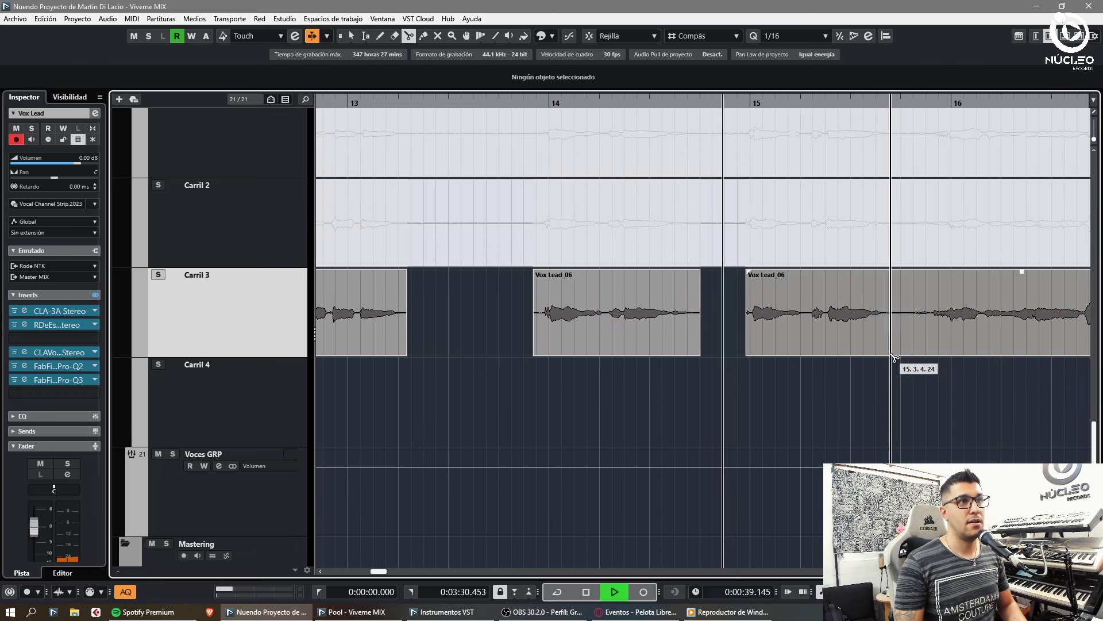
click(885, 348)
click(922, 342)
key(1)
click(901, 333)
key(Delete)
drag(924, 352, 932, 354)
click(929, 386)
Step: Cut Vox Lead_06 on Carril 3 at about 17.3.2 and Vox Lead_04 just before bar 18, deleting the quiet pieces between the cuts
key(g)
key(h)
key(h)
key(g)
key(g)
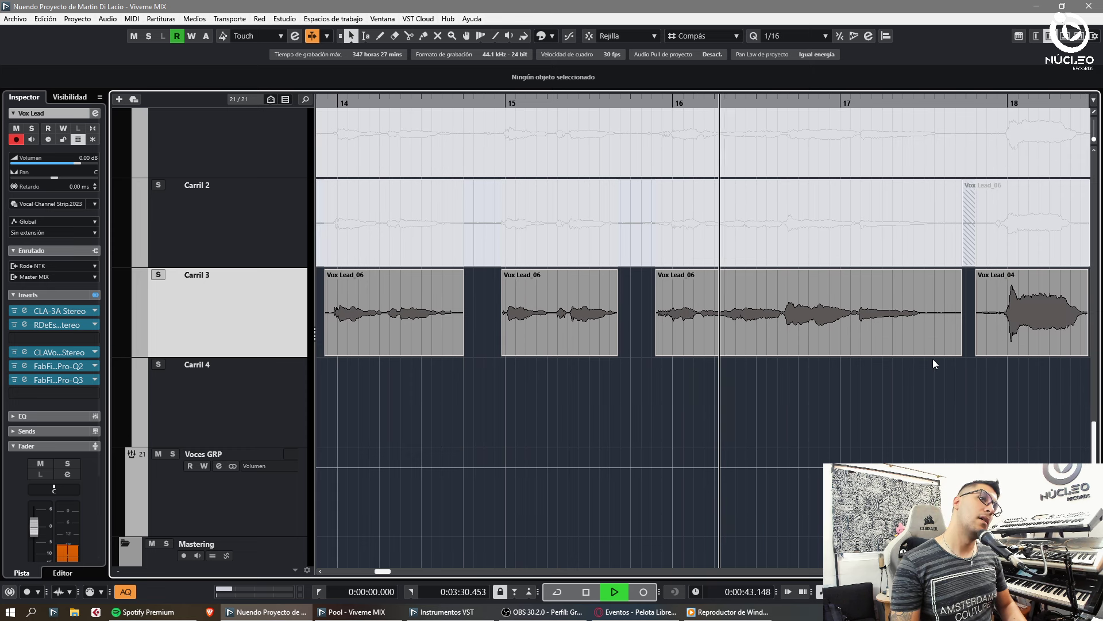
key(3)
click(936, 326)
click(1005, 337)
key(1)
click(988, 338)
key(Delete)
click(954, 335)
key(Delete)
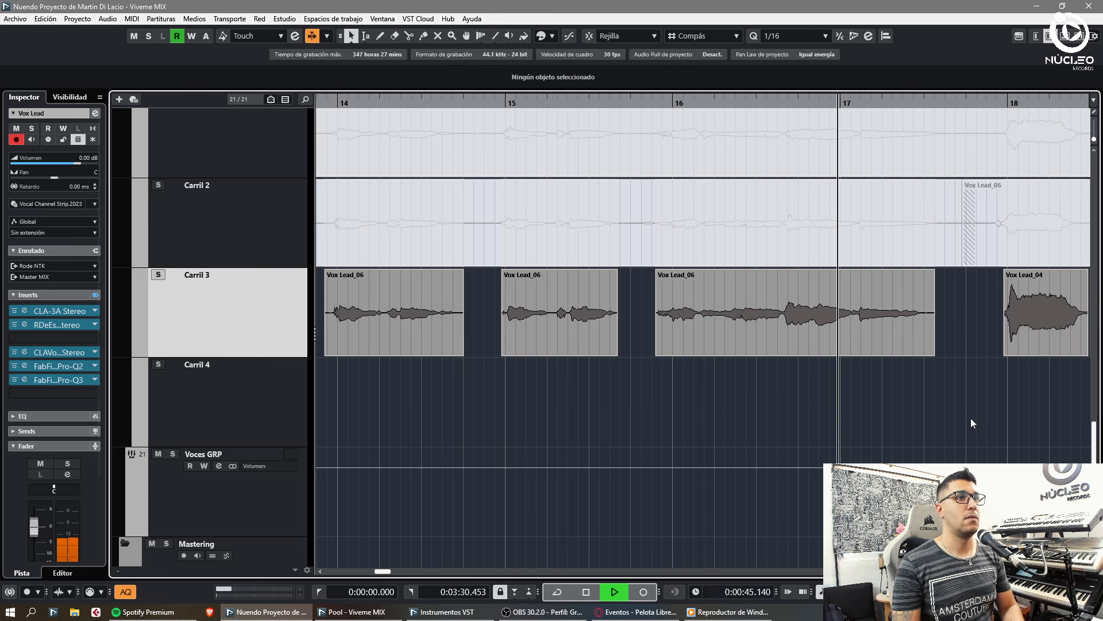
Step: Cut Vox Lead_06 on Carril 3 at about 19.2.1 and delete its quiet tail
scroll(892, 447, right, 3)
key(3)
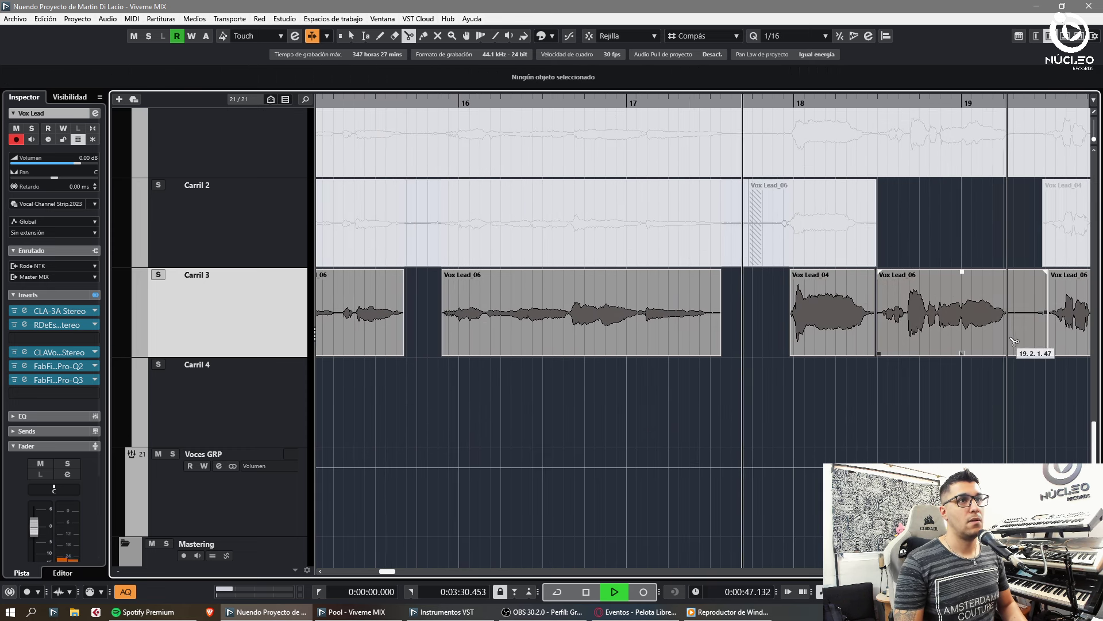
click(1011, 340)
key(1)
key(g)
key(g)
key(Delete)
Step: Cut Vox Lead_04 on Carril 3 at about 20.3.1, delete the part before it, and trim the preceding Vox Lead_06's end slightly earlier
click(796, 397)
key(h)
key(h)
key(3)
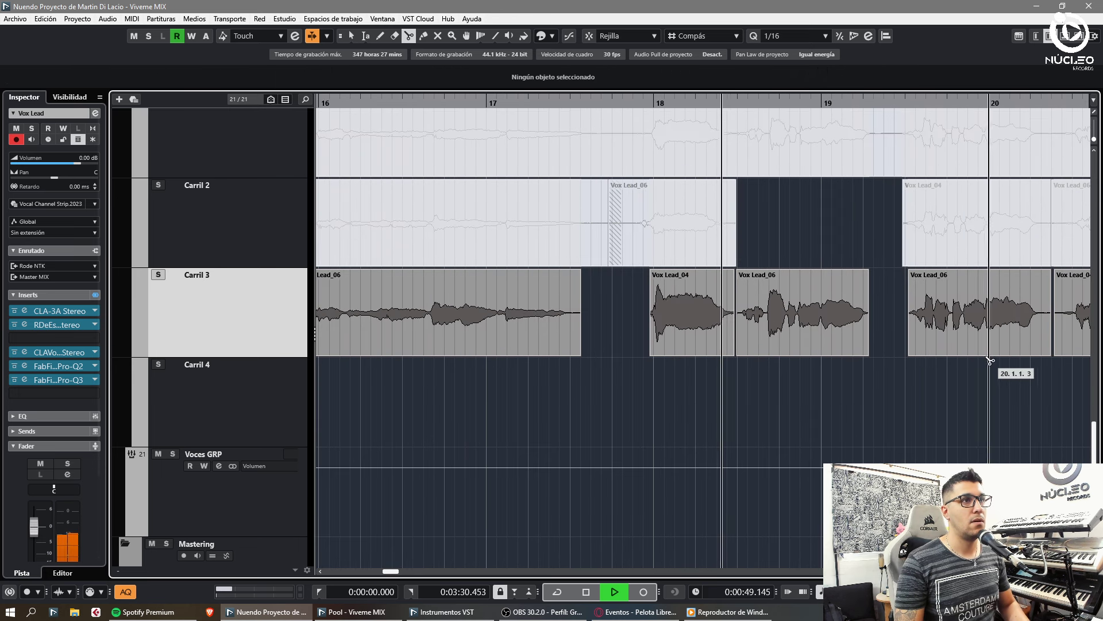
click(1073, 340)
key(1)
click(1064, 342)
key(Delete)
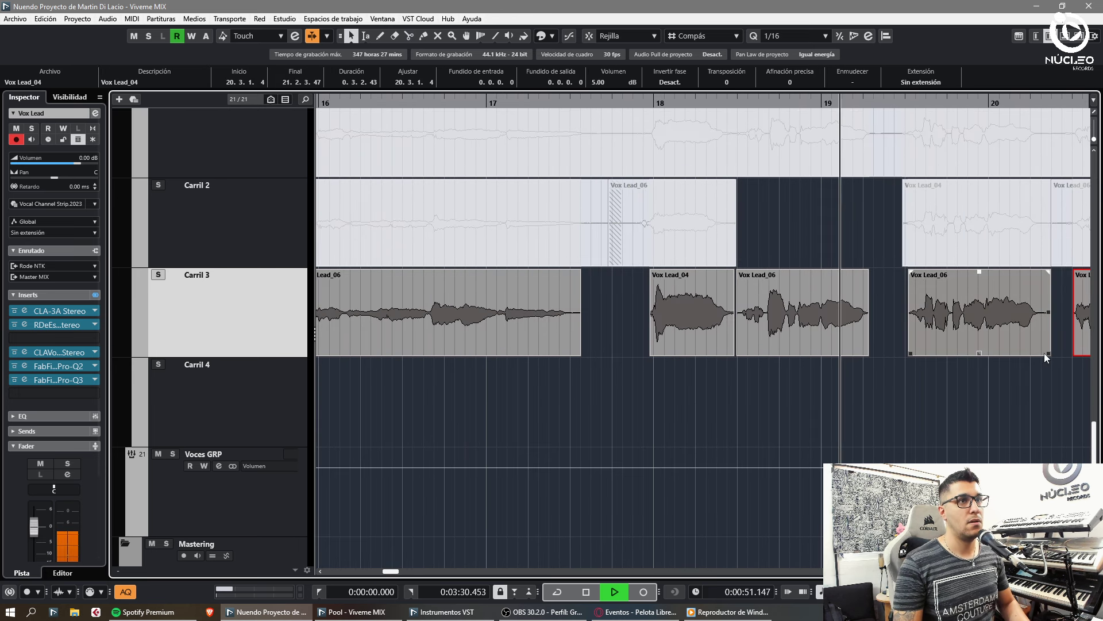
drag(1049, 353, 1044, 354)
key(g)
key(g)
Step: Trim the start of the Vox Lead_06 clip following Vox Lead_04 on Carril 3 to about 21.3.1
click(845, 394)
key(h)
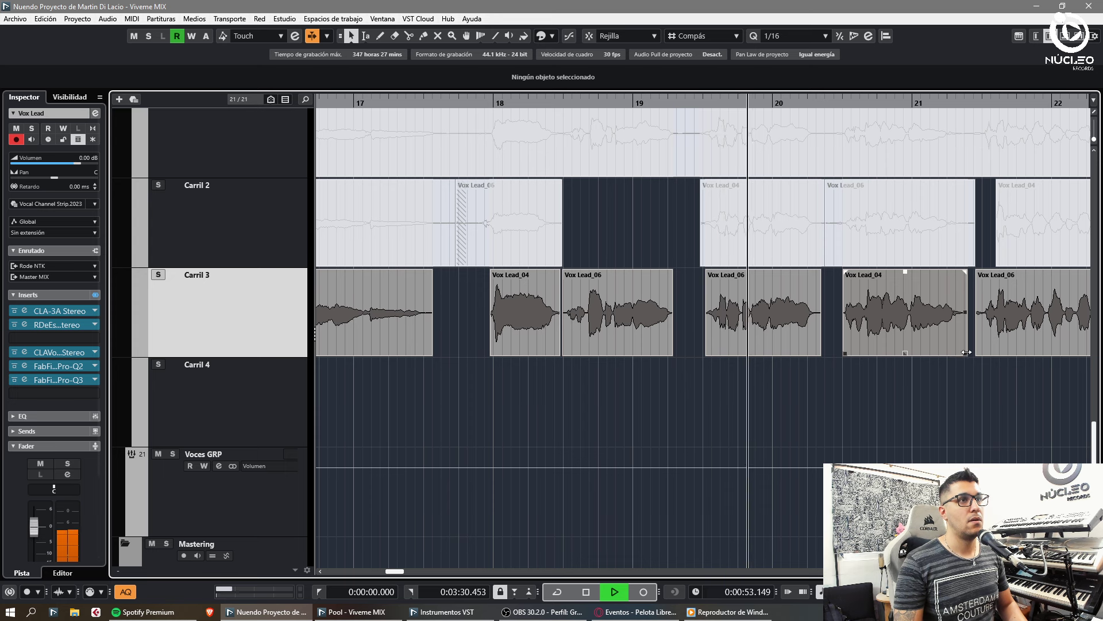
click(975, 369)
drag(966, 352, 983, 353)
key(g)
click(920, 386)
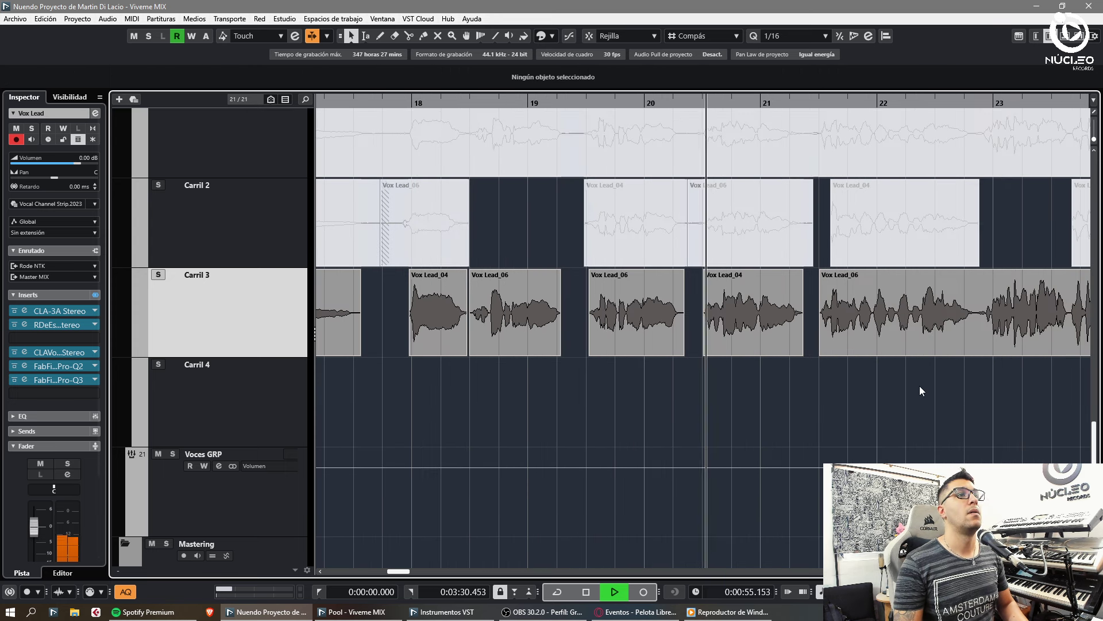
Step: Cut Vox Lead_06 on Carril 3 at about 22.4.2 and 22.4.3 and delete the short gap between the cuts
key(h)
key(h)
key(h)
key(h)
click(778, 329)
click(831, 386)
key(g)
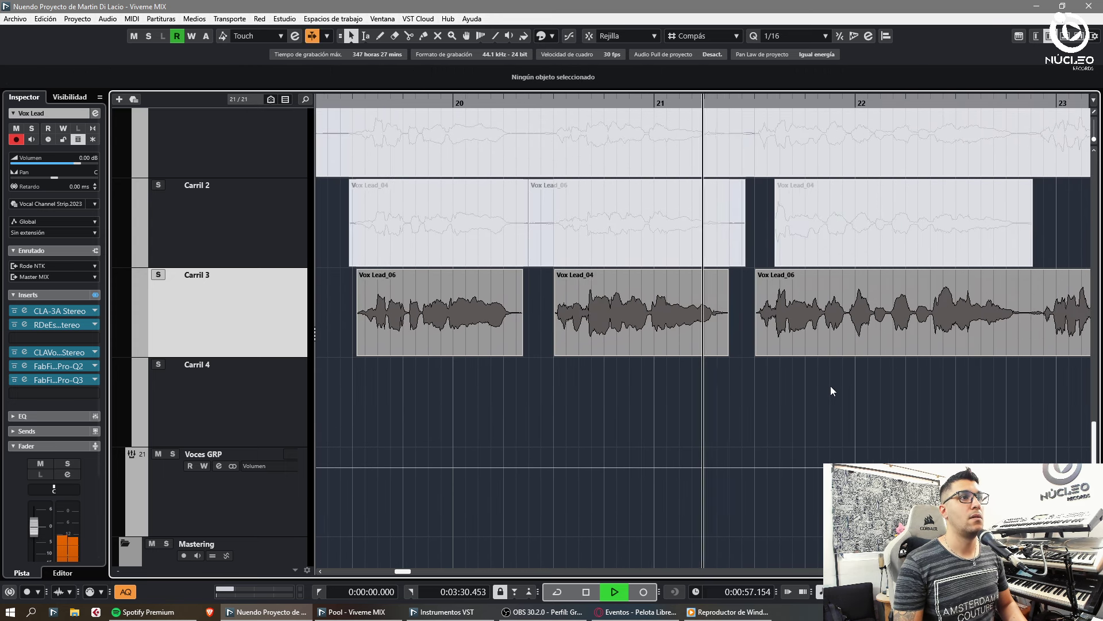
alt+click(1019, 331)
alt+click(1041, 333)
click(1034, 332)
key(Delete)
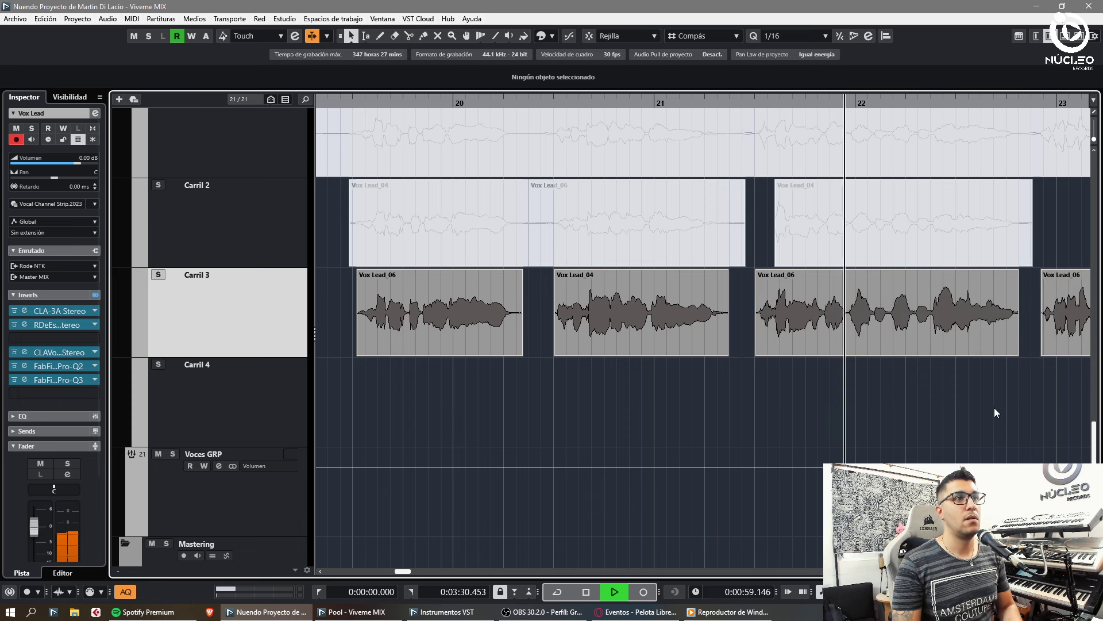
Step: Cut Vox Lead_06 on Carril 3 at about 23.3.3 and crossfade the two clips at the cut
click(747, 334)
key(h)
key(h)
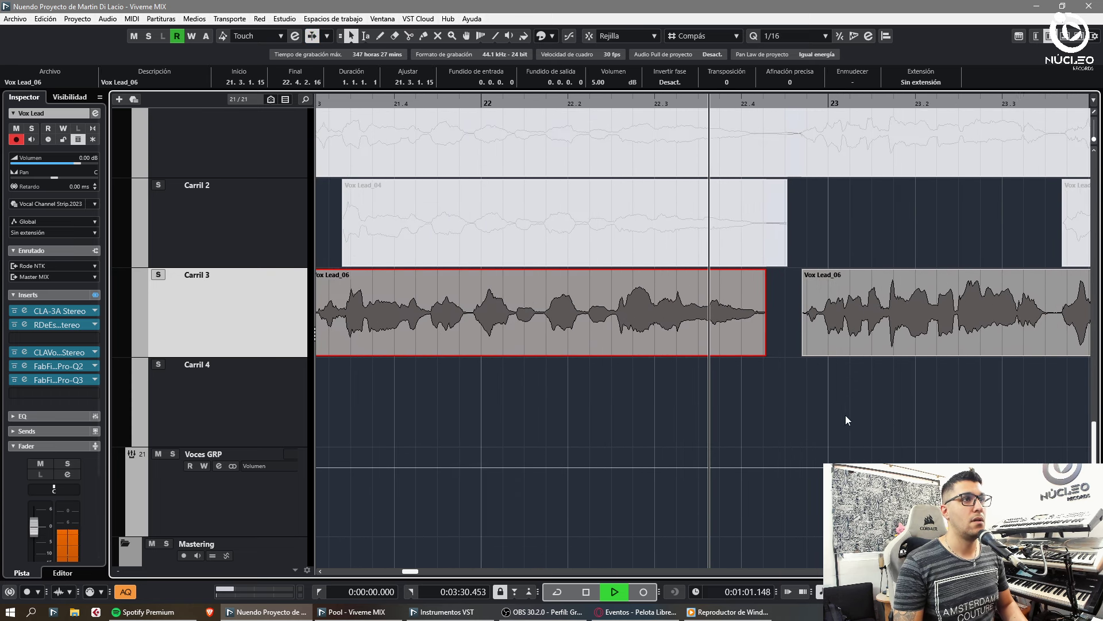
click(865, 388)
key(g)
key(h)
key(h)
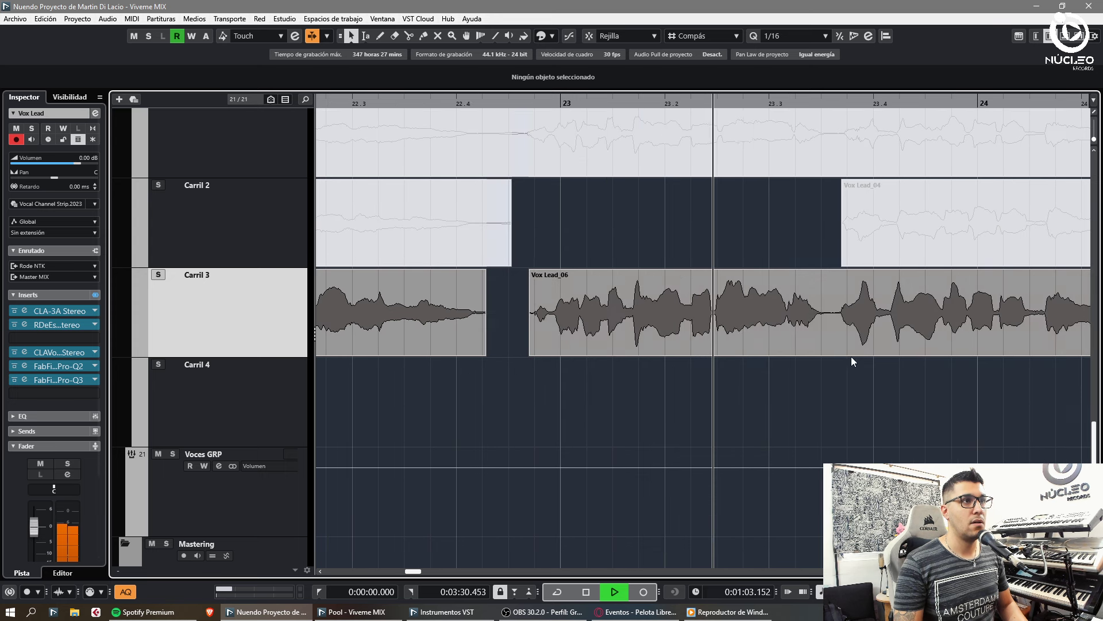
alt+click(837, 340)
click(868, 338)
key(x)
click(788, 399)
Step: Cut Vox Lead_06 on Carril 3 in the quiet spot at about 24.1.3
key(g)
key(h)
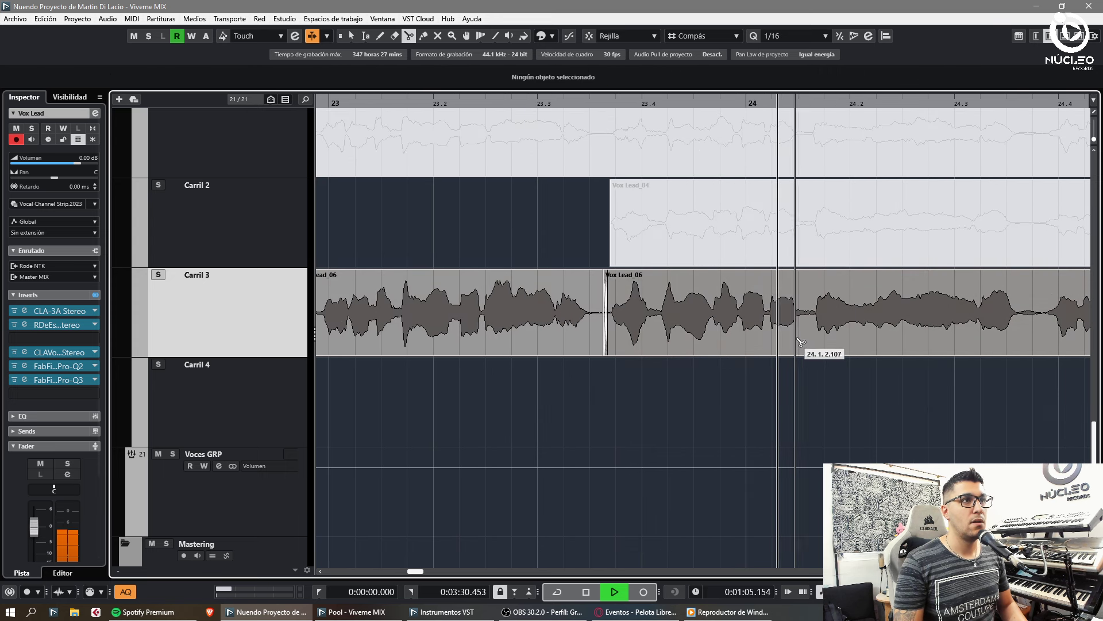
alt+click(802, 340)
click(844, 339)
click(960, 381)
Step: Cut Vox Lead_06 on Carril 3 at about 24.3.3 and 24.3.4 and delete the gap between the cuts
key(g)
key(h)
alt+click(787, 346)
alt+click(813, 346)
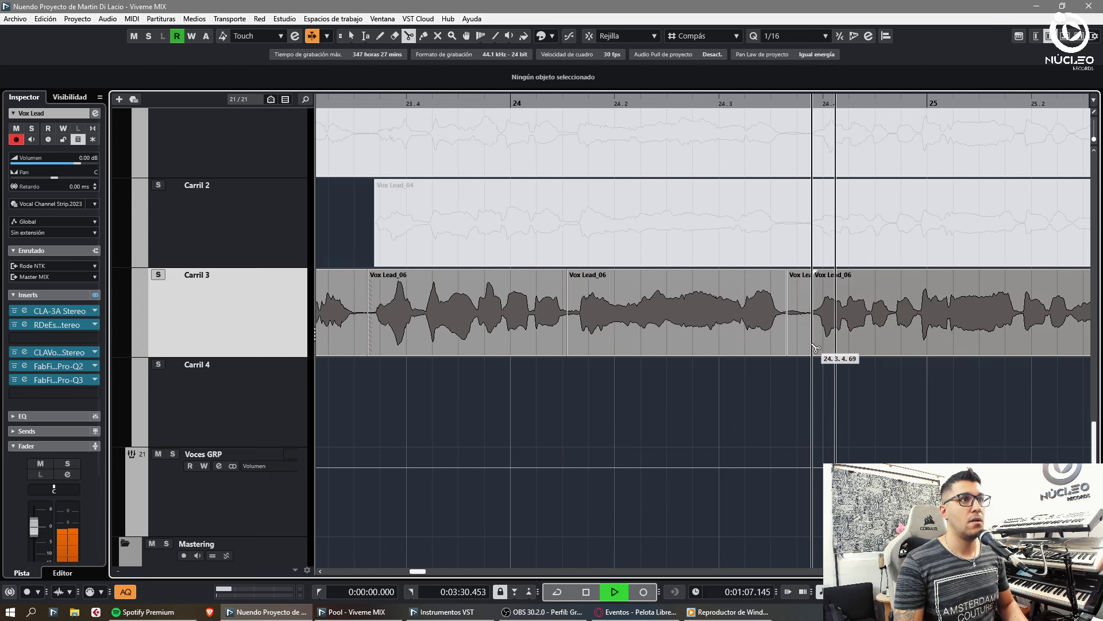
click(801, 342)
key(Delete)
Step: Cut Vox Lead_06 on Carril 3 at about 25.1.4, trim the second clip's start slightly later, and undo that trim
key(g)
key(h)
alt+click(733, 341)
drag(735, 353, 739, 353)
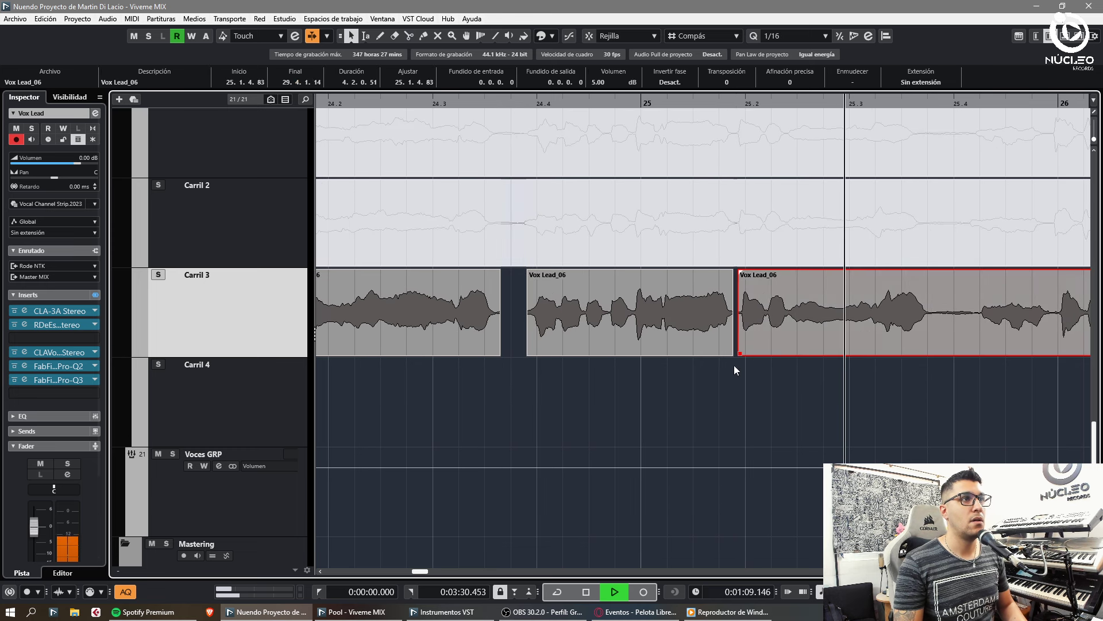
key(ctrl+z)
click(822, 425)
Step: Cut Vox Lead_06 on Carril 3 at about 25.3.4 and 25.4.1 and delete the quiet piece between the cuts
key(g)
key(g)
alt+click(705, 333)
alt+click(733, 333)
click(725, 331)
key(Delete)
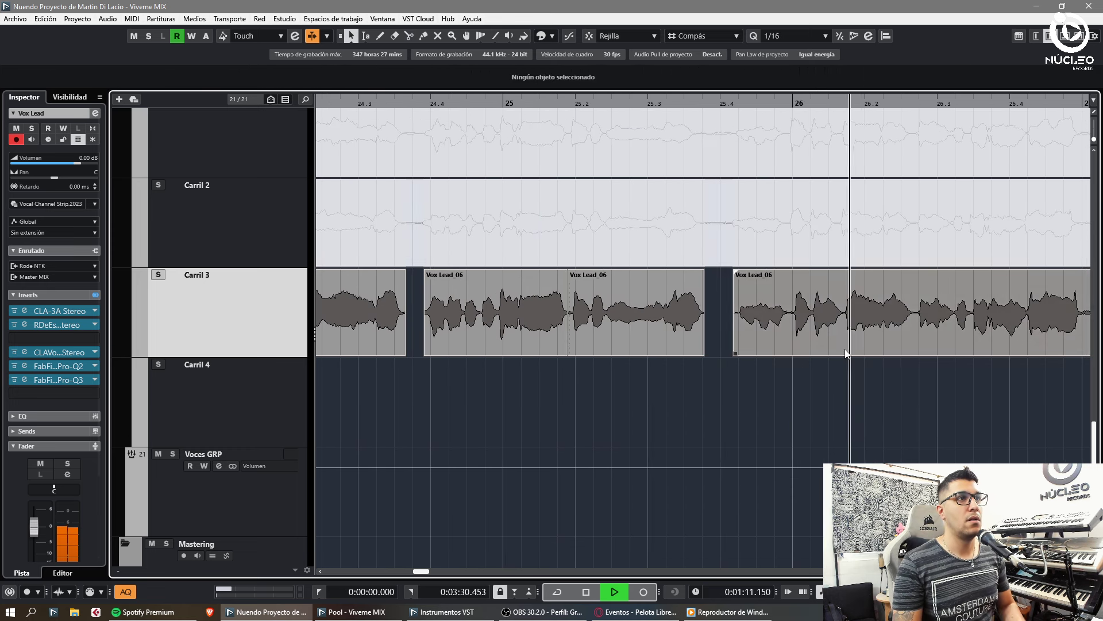
Step: Cut Vox Lead_06 on Carril 3 in the quiet spot at about 26.2.3
key(g)
key(h)
alt+click(730, 347)
click(878, 381)
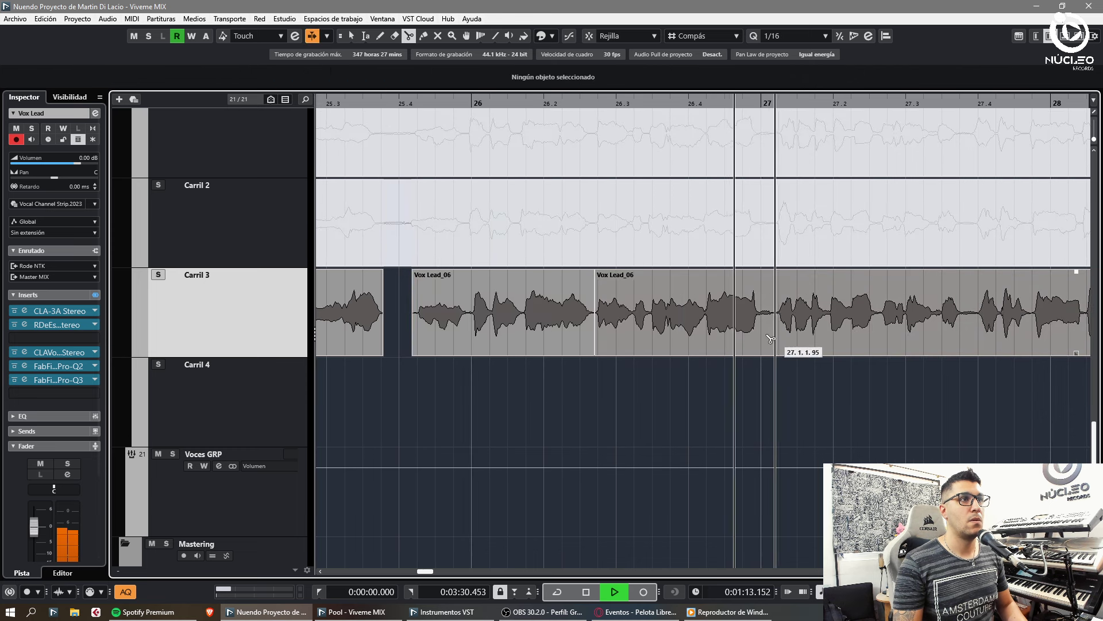
Step: Cut Vox Lead_06 on Carril 3 at about 26.4.4 and 27.1.1 and delete the gap between the cuts
alt+click(759, 340)
alt+click(776, 341)
click(768, 342)
key(Delete)
Step: Move the Vox Lead_04 section before bar 27 from Carril 2 to Carril 4, extend its end, and remove everything before about 26.4.2
drag(680, 268, 701, 363)
drag(741, 443, 754, 443)
alt+click(705, 428)
key(Delete)
click(647, 108)
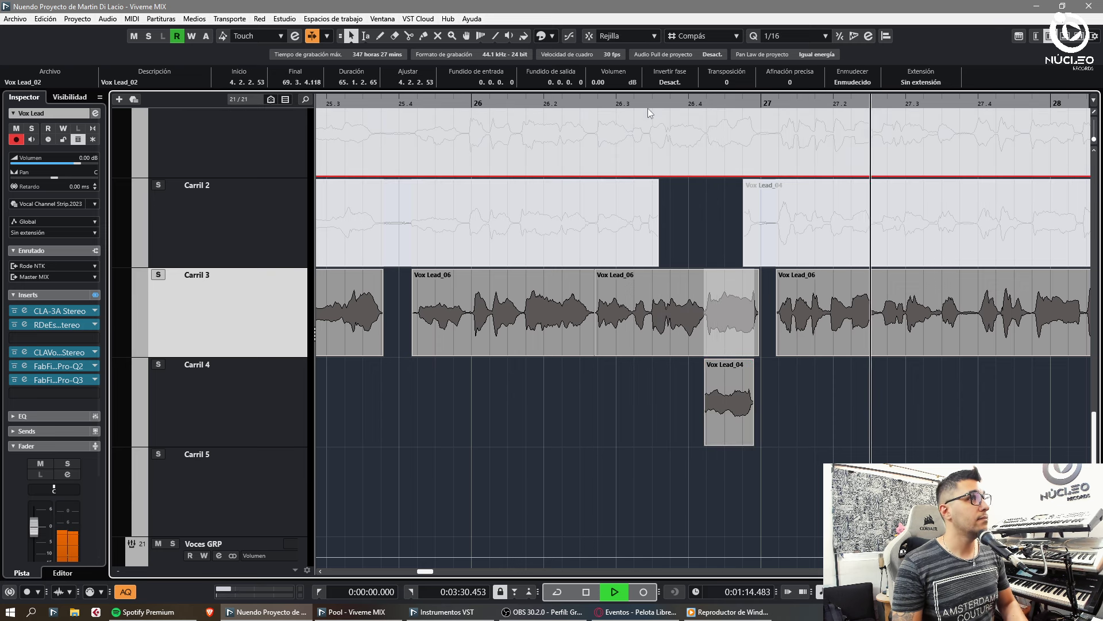
Step: Cut Vox Lead_06 on Carril 3 at about 26.4.2, mute the end piece, move it to Carril 2, and replace it with Carril 4's Vox Lead_04
click(741, 422)
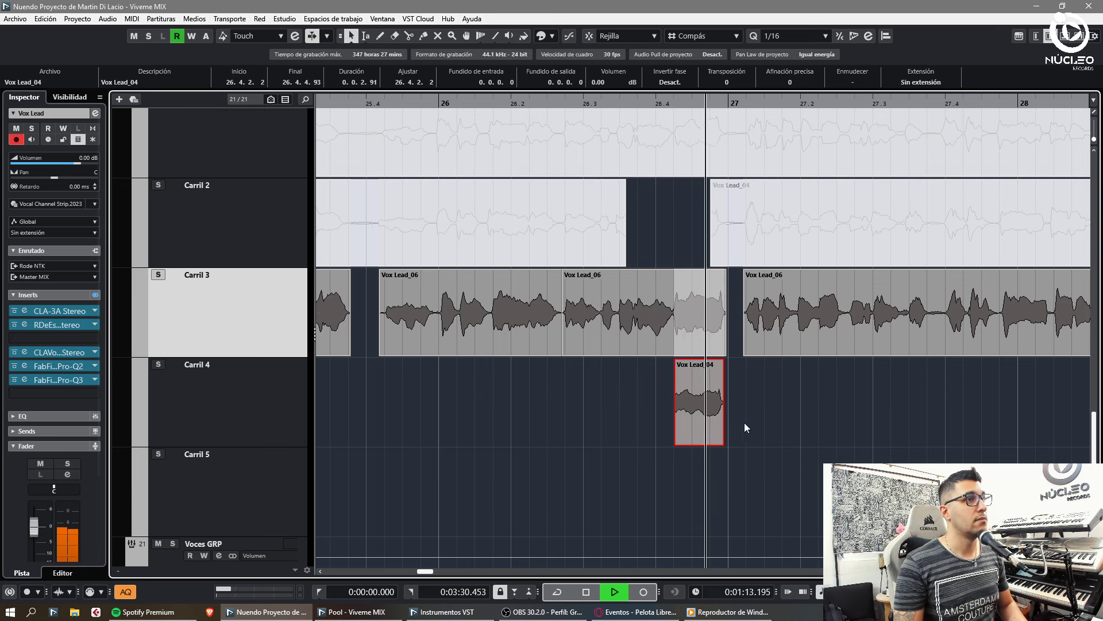
scroll(743, 423, up, 1)
alt+click(650, 324)
click(675, 323)
key(shift+m)
drag(674, 323, 677, 236)
drag(684, 404, 686, 321)
drag(608, 394, 661, 365)
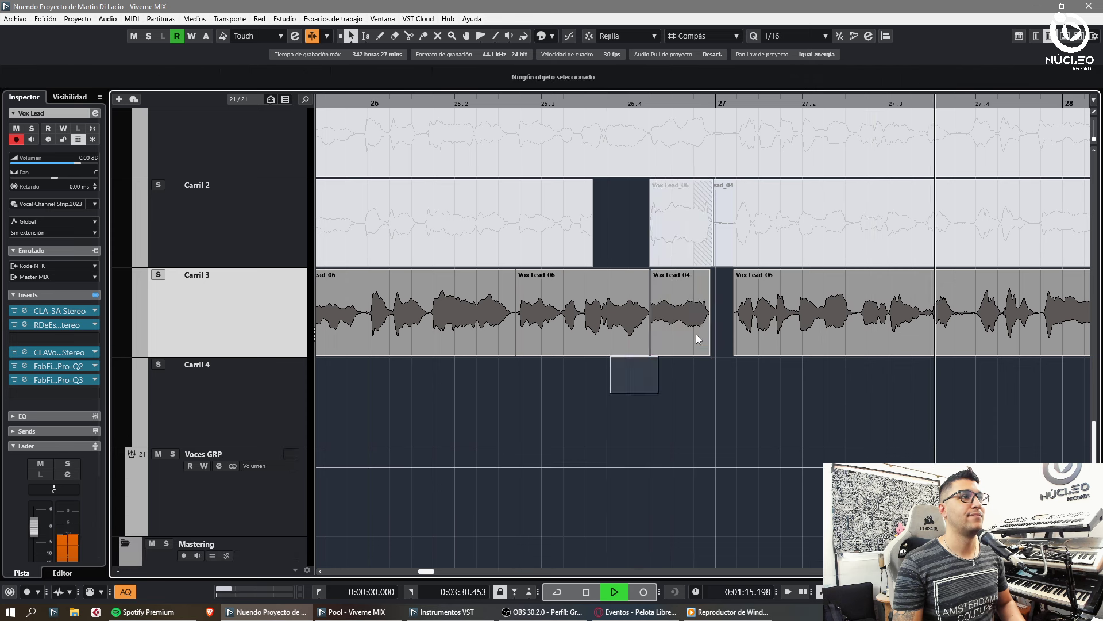
Step: Cut Vox Lead_06 on Carril 3 in the quiet spot at about 28.2.3
key(g)
key(h)
key(g)
key(h)
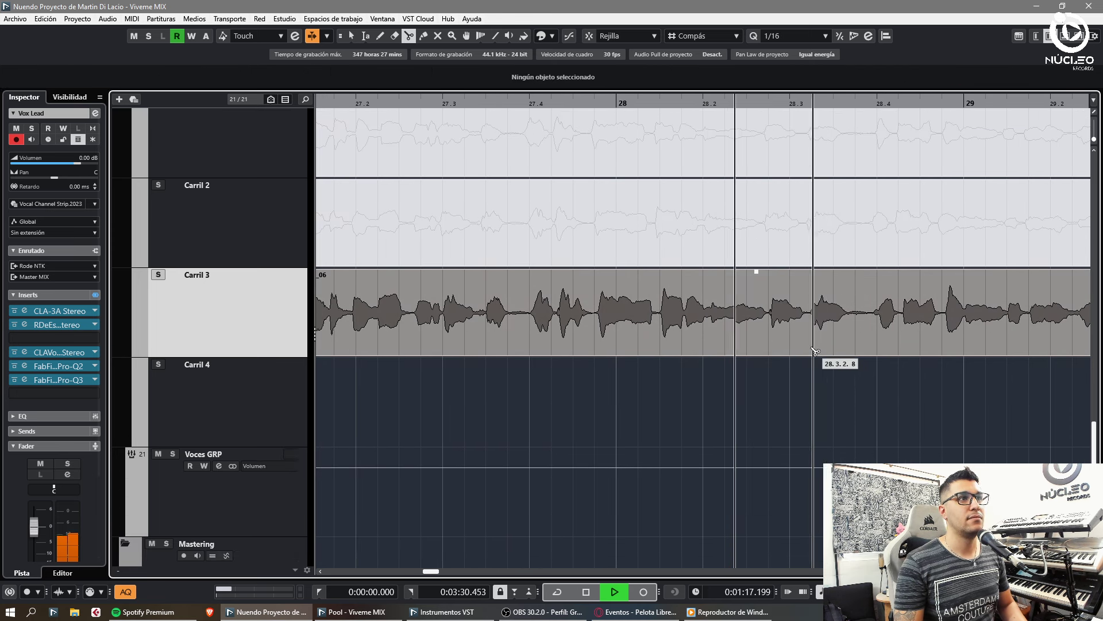
click(765, 346)
key(1)
drag(781, 369, 755, 346)
click(839, 360)
Step: Cut Vox Lead_06 on Carril 3 just before the phrase at about 28.3.4
key(g)
key(h)
key(3)
click(686, 347)
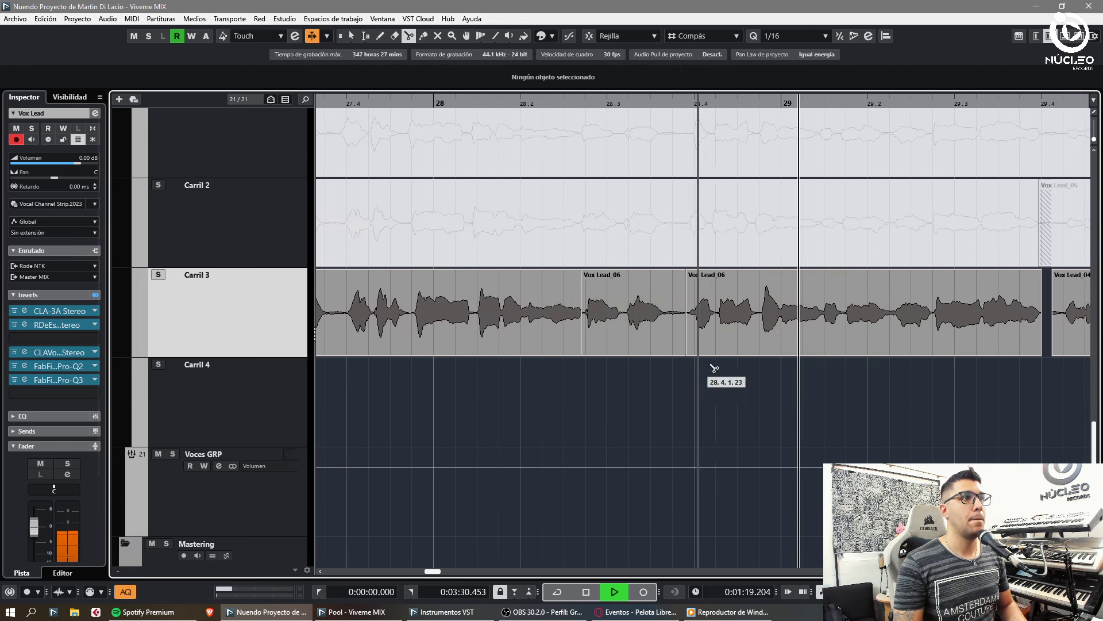
Step: Cut Vox Lead_04 on Carril 2 at about 28.3.3 and 29.2.2, then unmute that section and move it to Carril 4
key(7)
click(678, 241)
click(701, 247)
click(672, 232)
click(889, 234)
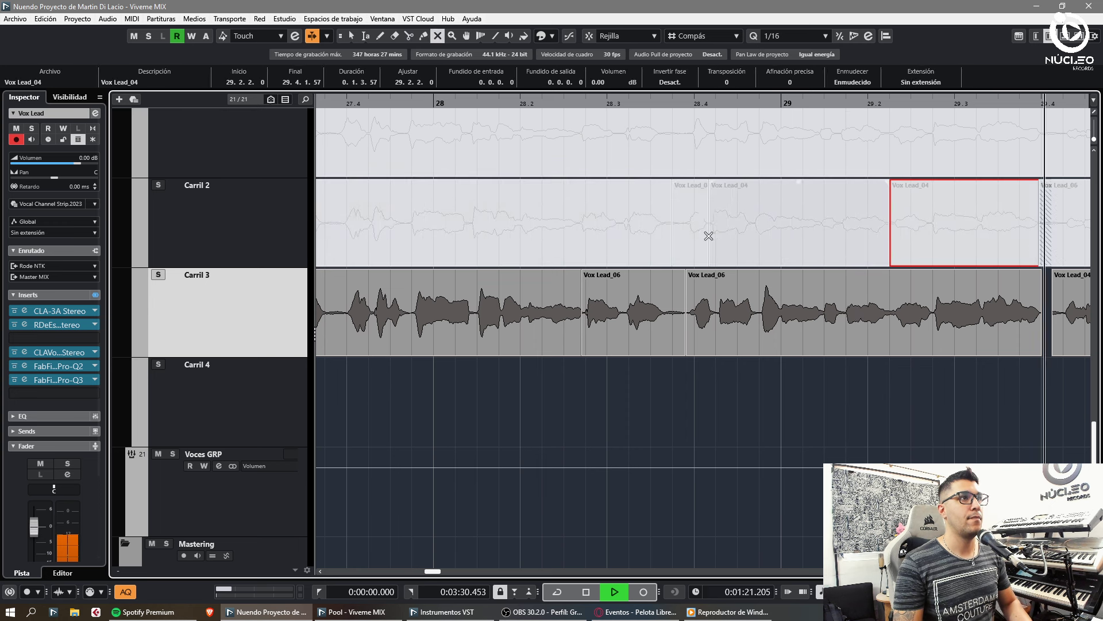
click(709, 235)
key(1)
key(ctrl+z)
click(733, 229)
key(u)
key(1)
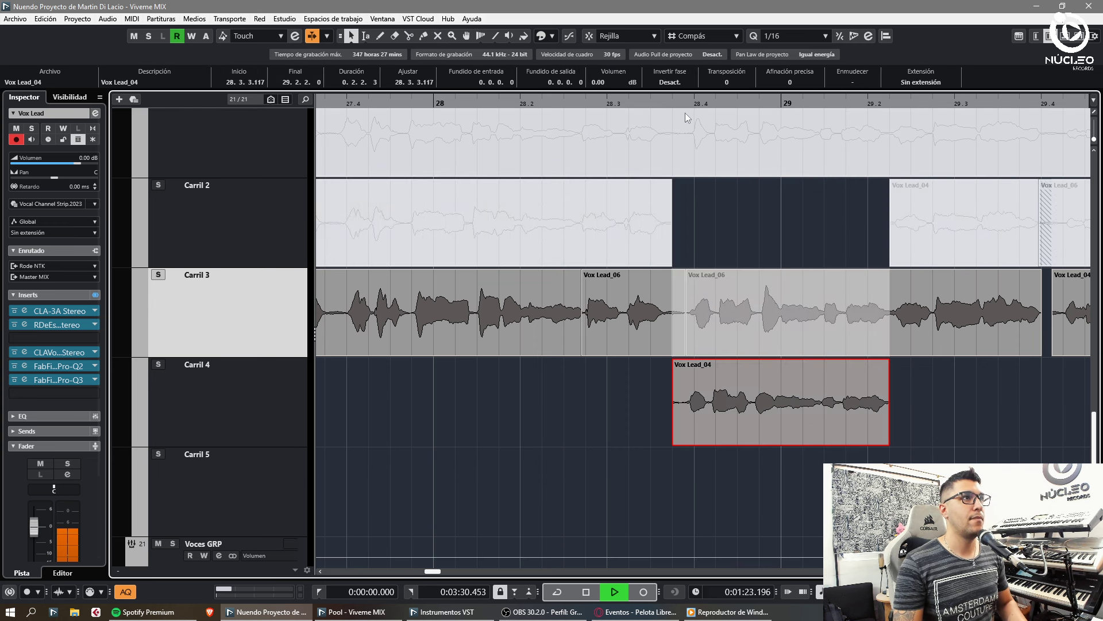
Step: Nudge Vox Lead_04 on Carril 4 slightly later and trim its start to about 28.3.4
key(h)
drag(829, 409, 832, 410)
drag(691, 442, 709, 441)
click(712, 339)
Step: Cut Vox Lead_02 in the lane above Carril 2 at about 28.3.4 and 29.2.2, unmute the section and move it to Carril 2
click(916, 155)
click(697, 154)
click(1023, 154)
key(1)
click(868, 138)
key(shift+u)
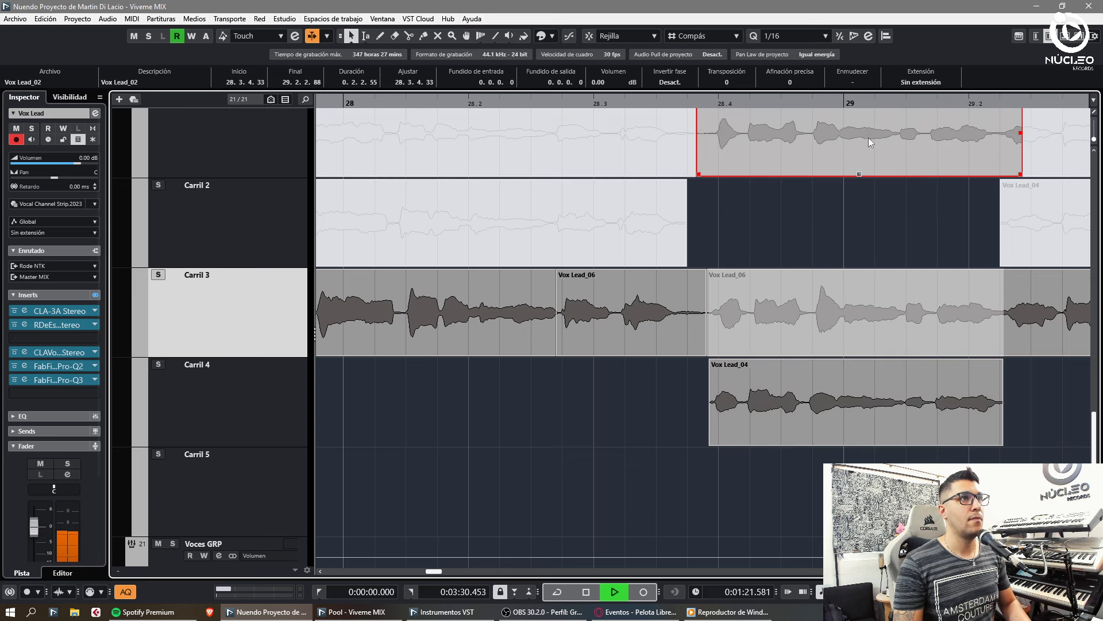
drag(867, 138, 866, 219)
Step: Cut Vox Lead_02 on Carril 2 at about 29.1.3 and delete the part after the cut
drag(706, 104, 716, 119)
key(g)
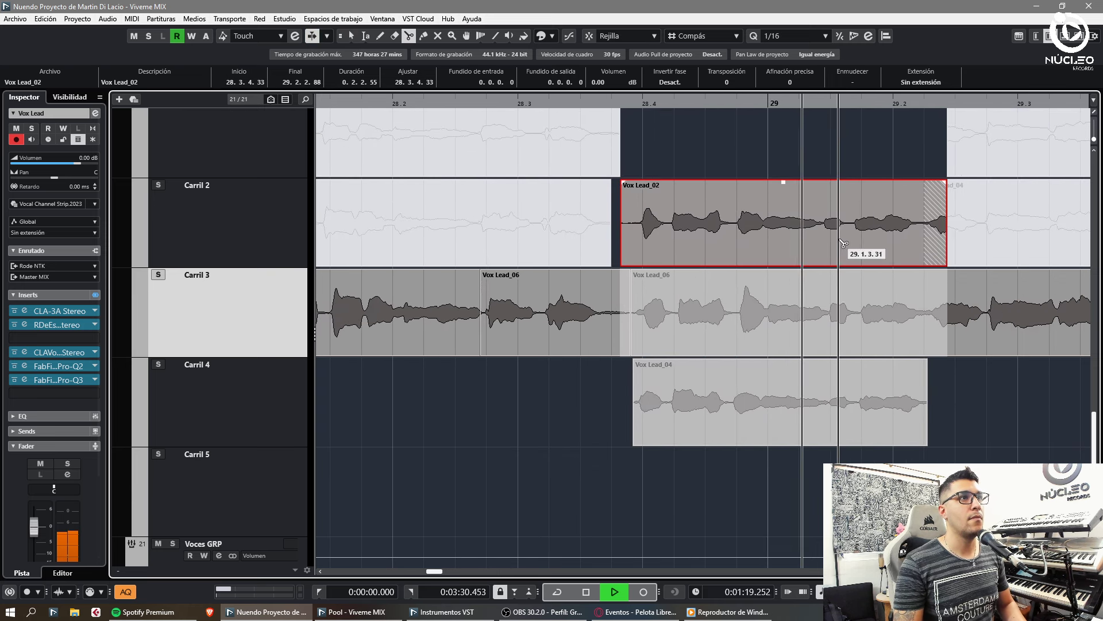
click(850, 240)
key(1)
key(Delete)
Step: Delete Vox Lead_04 from Carril 4 and move the Vox Lead_02 section from Carril 2 into its place
click(854, 409)
key(Delete)
drag(799, 249, 795, 374)
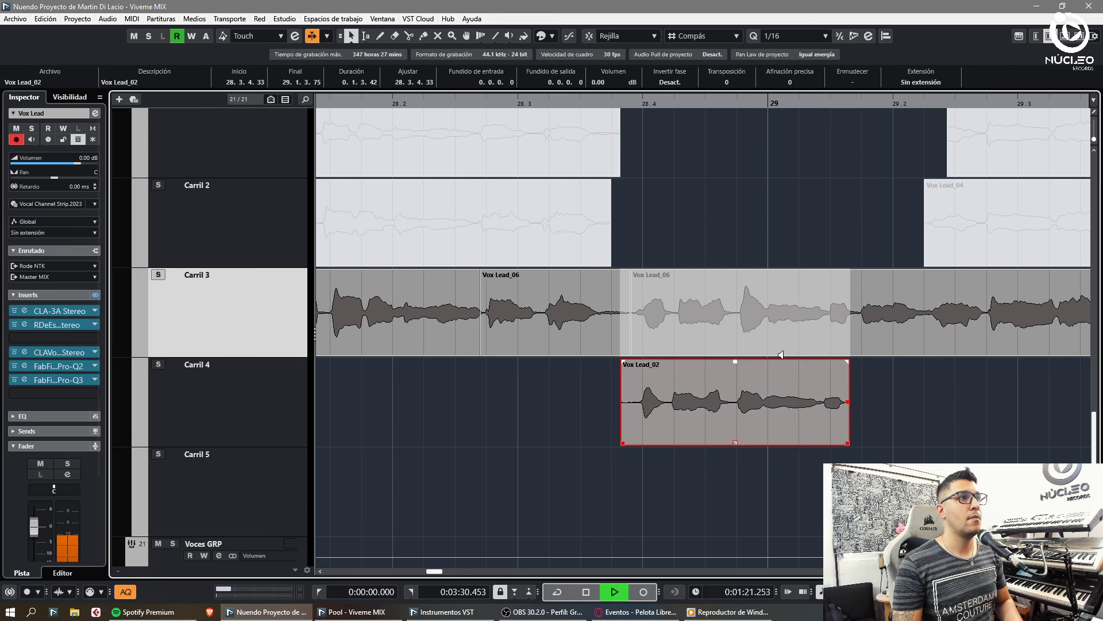
Step: Cut Vox Lead_06 on Carril 3 at about 29.2, move its weak section to Carril 2 and move Vox Lead_02 from Carril 4 into its place
click(623, 110)
drag(623, 103, 623, 101)
drag(790, 424, 792, 424)
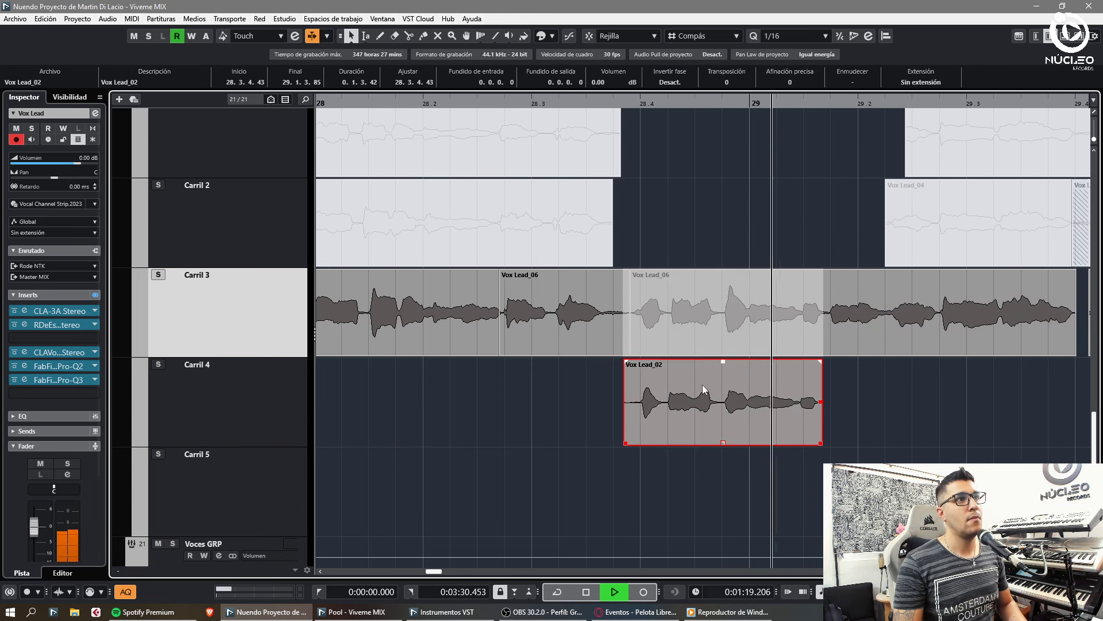
key(3)
click(826, 343)
key(1)
drag(786, 344, 781, 247)
drag(754, 369, 747, 305)
click(628, 376)
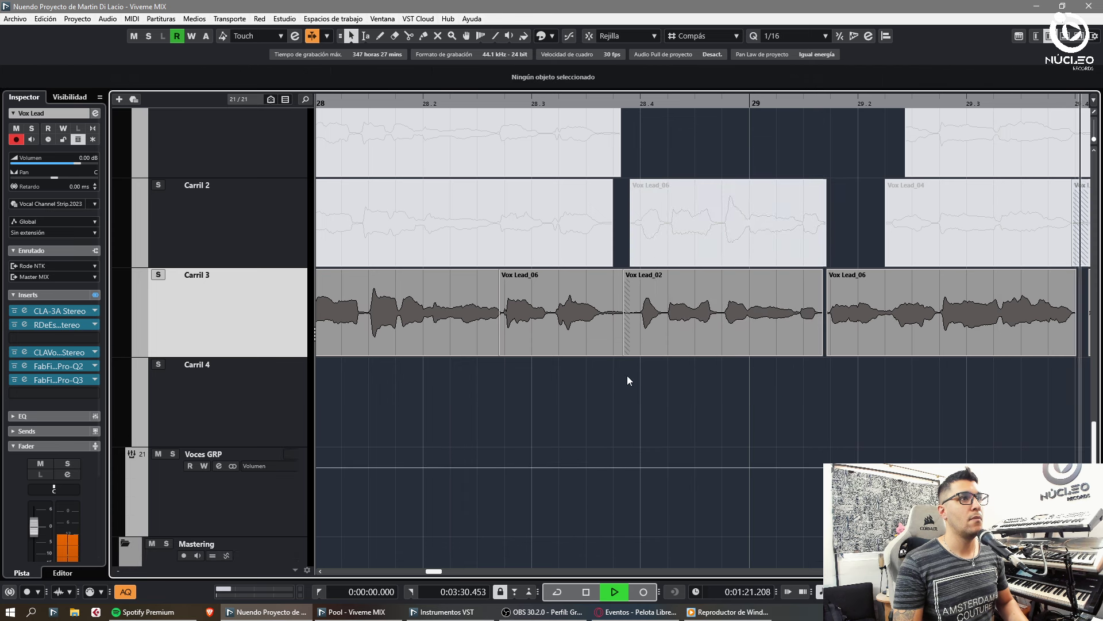
Step: Cut Vox Lead_04 on Carril 3 at about 29.4.2 and delete the silent piece before the phrase
key(g)
key(3)
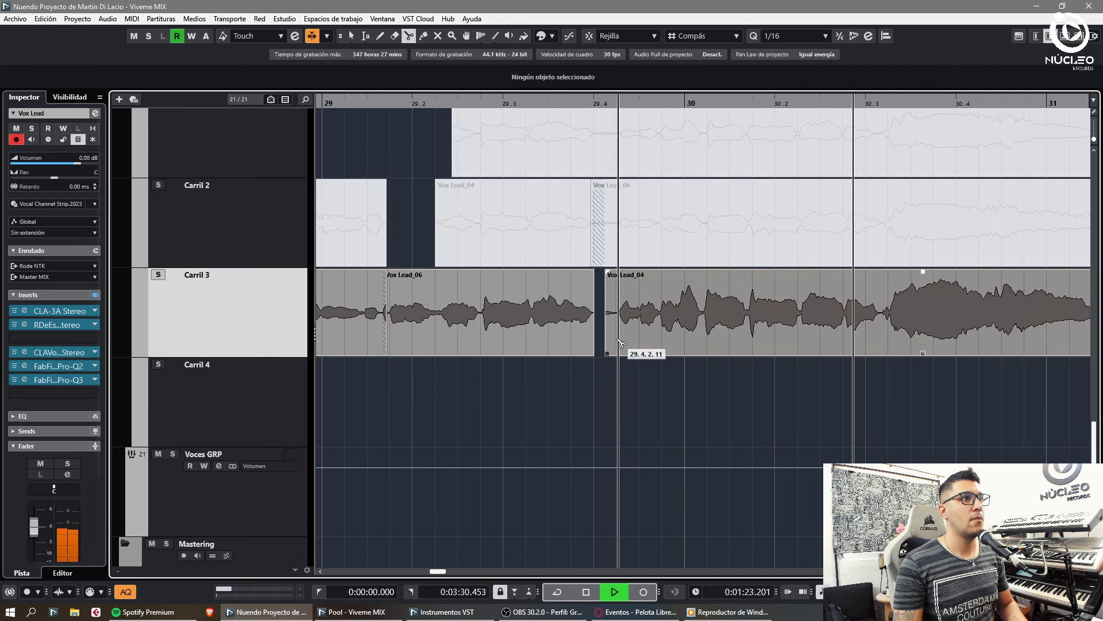
click(616, 343)
key(1)
click(613, 341)
key(Delete)
Step: Cut off the silent tail of Vox Lead_04 on Carril 3 at about 31.2 and the silent start of the following Vox Lead_06 at about 31.4
key(f)
alt+click(823, 325)
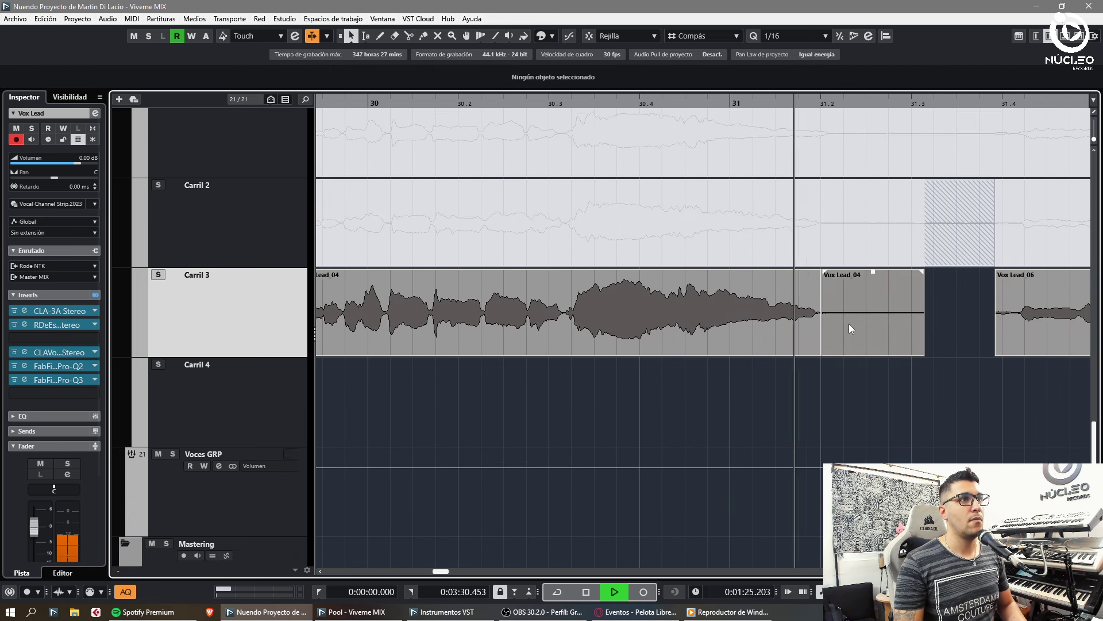
click(849, 325)
key(g)
key(g)
key(Delete)
alt+click(839, 324)
click(827, 330)
key(Delete)
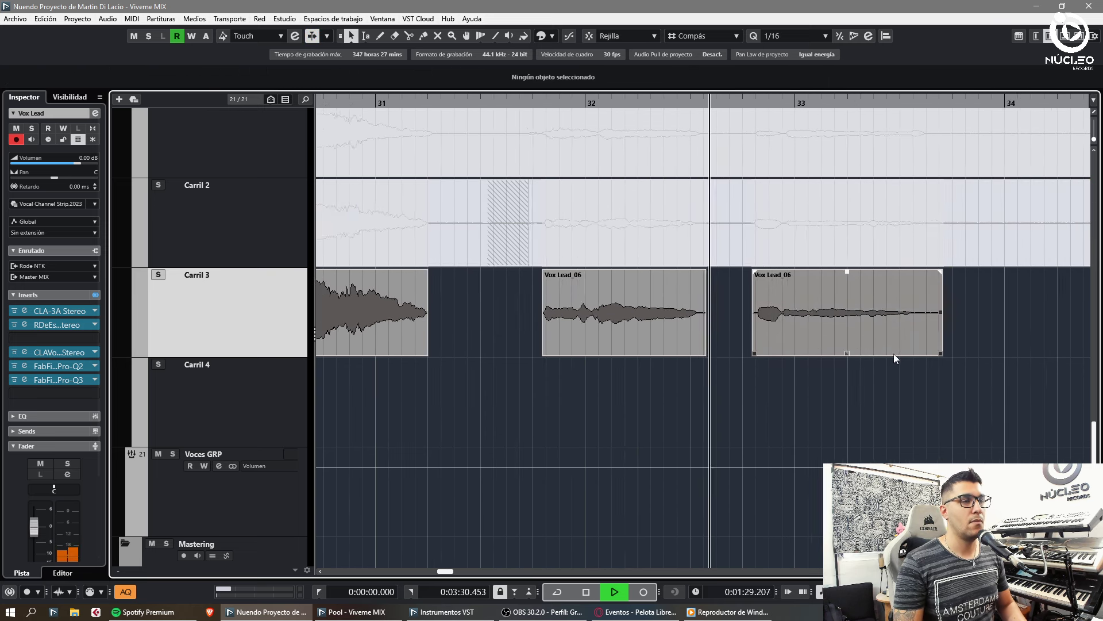
Step: Cut the Vox Lead_06 phrase around bar 33 on Carril 3 at about 33.3.2 and delete its tail
key(3)
alt+click(952, 327)
click(964, 328)
key(g)
key(g)
key(g)
key(g)
key(g)
key(g)
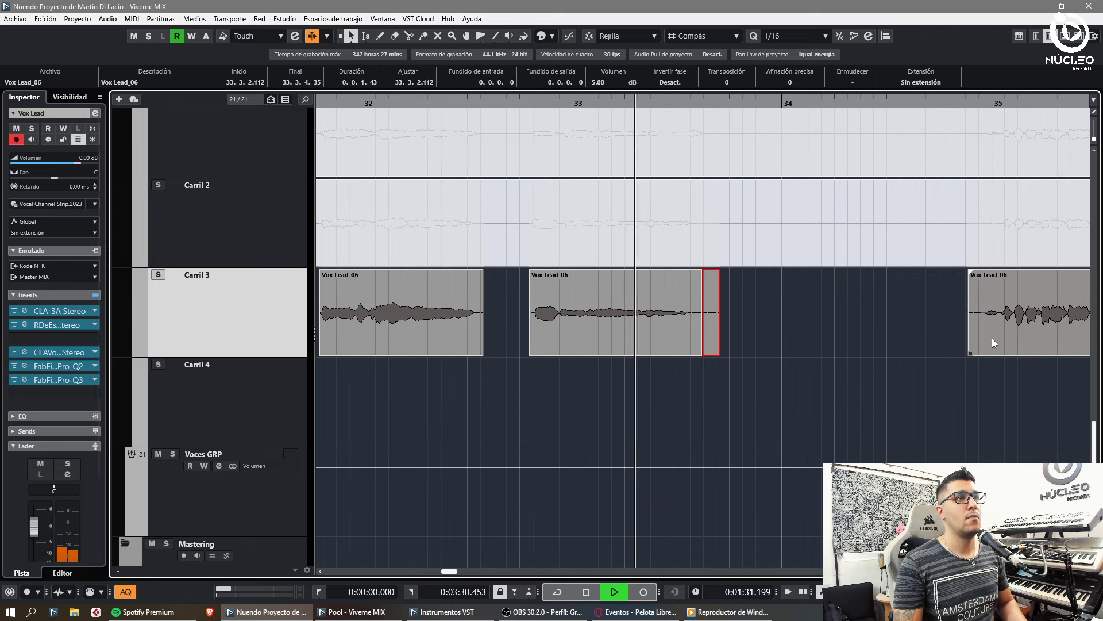
key(Delete)
Step: Cut Vox Lead_06 on Carril 3 at about 35.1.1 and delete the silence before the phrase
click(844, 339)
key(l)
key(h)
key(h)
key(h)
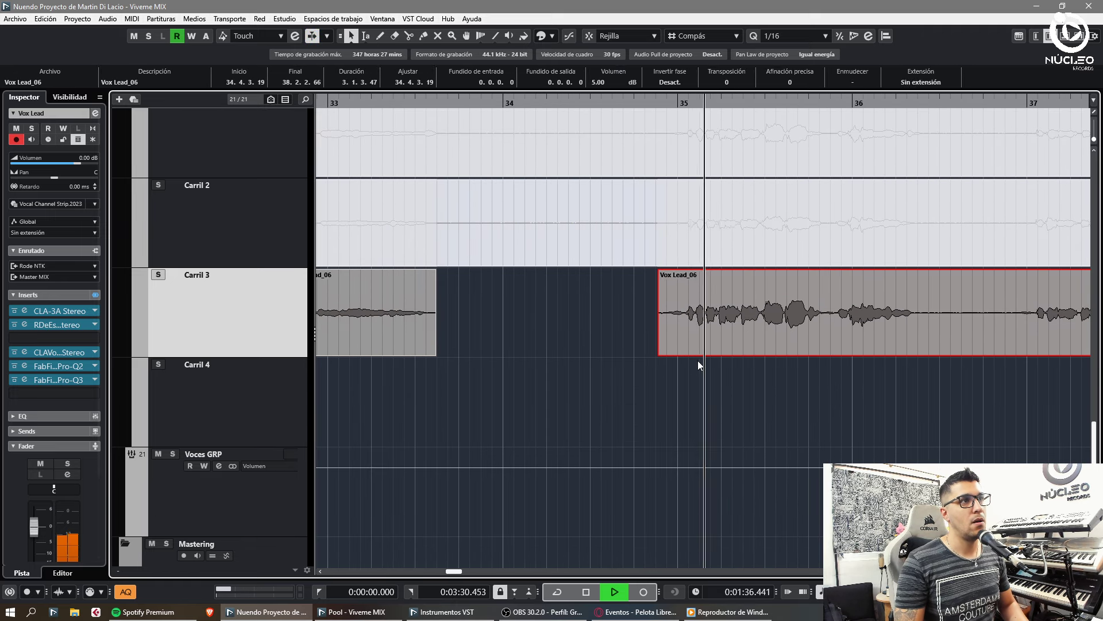
alt+click(687, 344)
key(Delete)
Step: Cut Vox Lead_06 on Carril 3 at about 36.2.2 and 37.1.1 and delete the silence between the cuts
click(816, 344)
key(g)
key(h)
key(h)
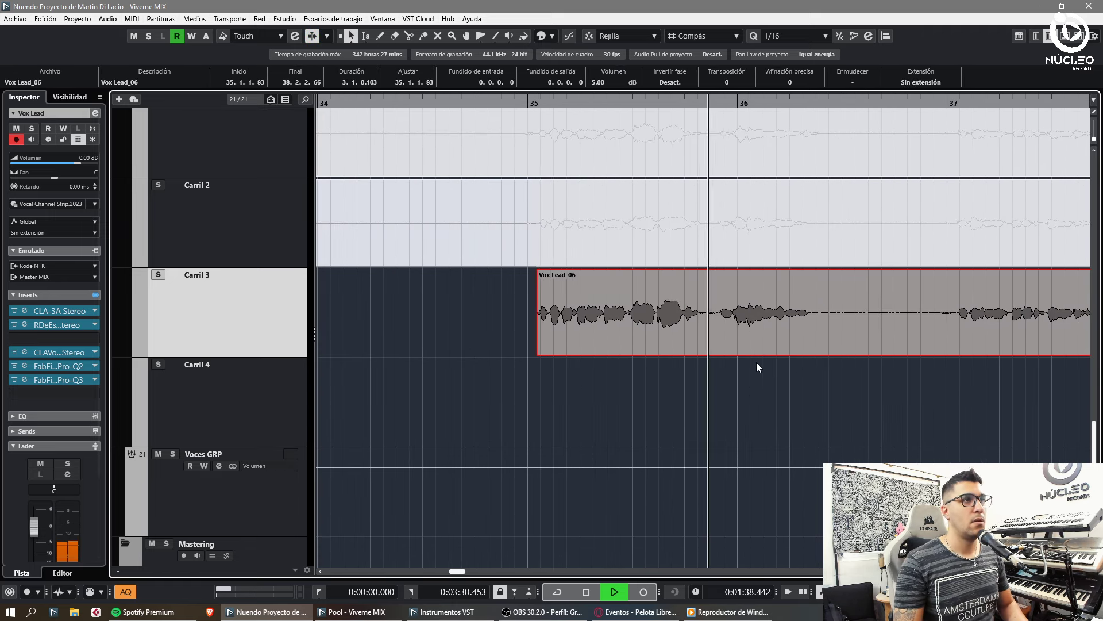
alt+click(823, 346)
alt+click(956, 331)
click(915, 337)
key(g)
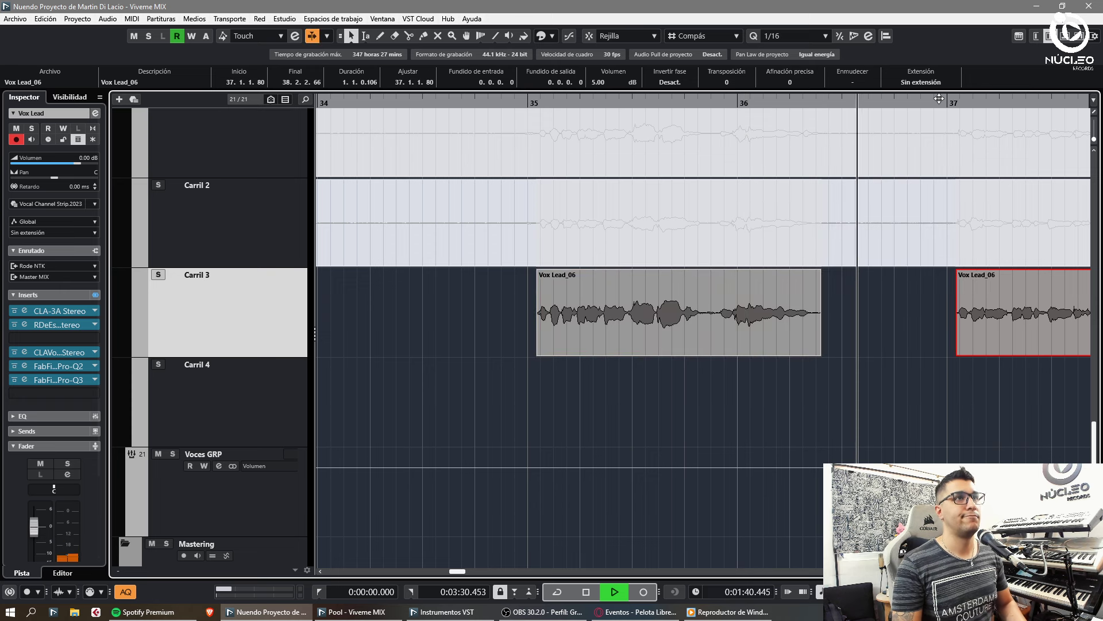
key(Delete)
Step: Cut Vox Lead_06 on Carril 3 at about 38.4.3 and delete the silent piece before the phrase
key(h)
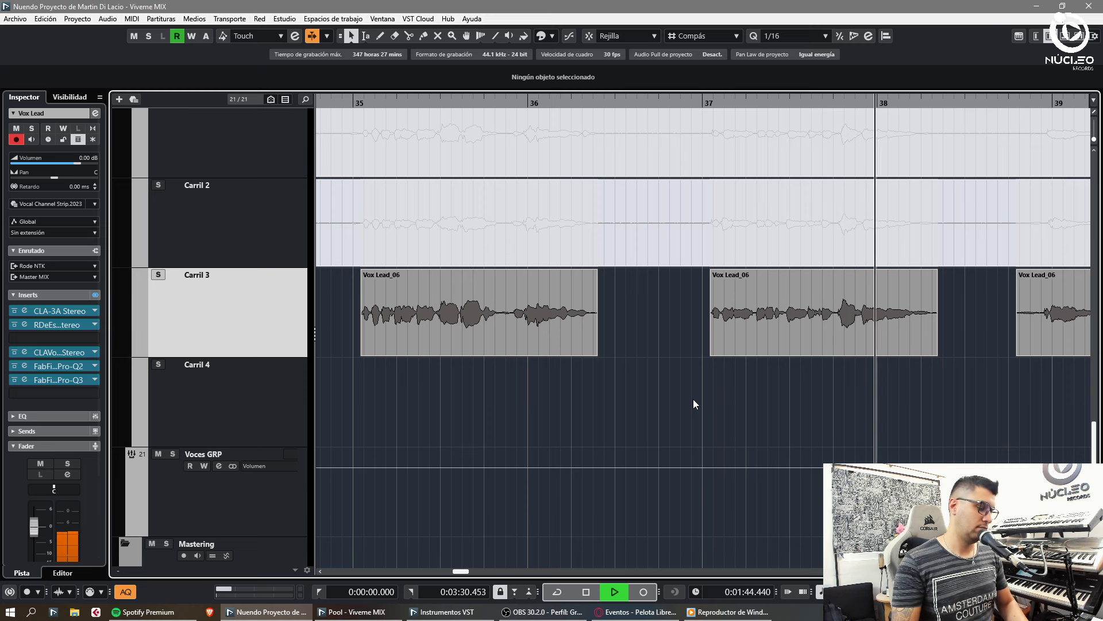
key(g)
key(h)
alt+click(834, 321)
click(823, 326)
key(Delete)
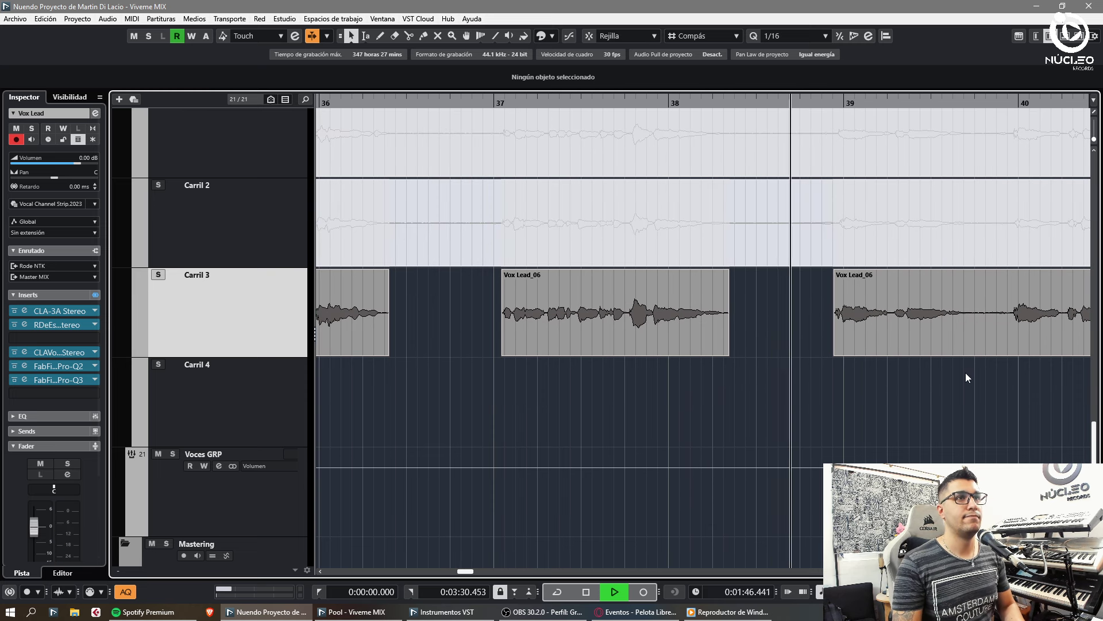
Step: Cut Vox Lead_06 on Carril 3 at about 39.3.4 and 39.4.3 and delete the silence between the cuts
alt+click(966, 341)
alt+click(1005, 340)
click(989, 341)
key(Delete)
Step: Cut Vox Lead_06 on Carril 3 at about 41.4.1 and add a short crossfade between the two sections
key(g)
key(g)
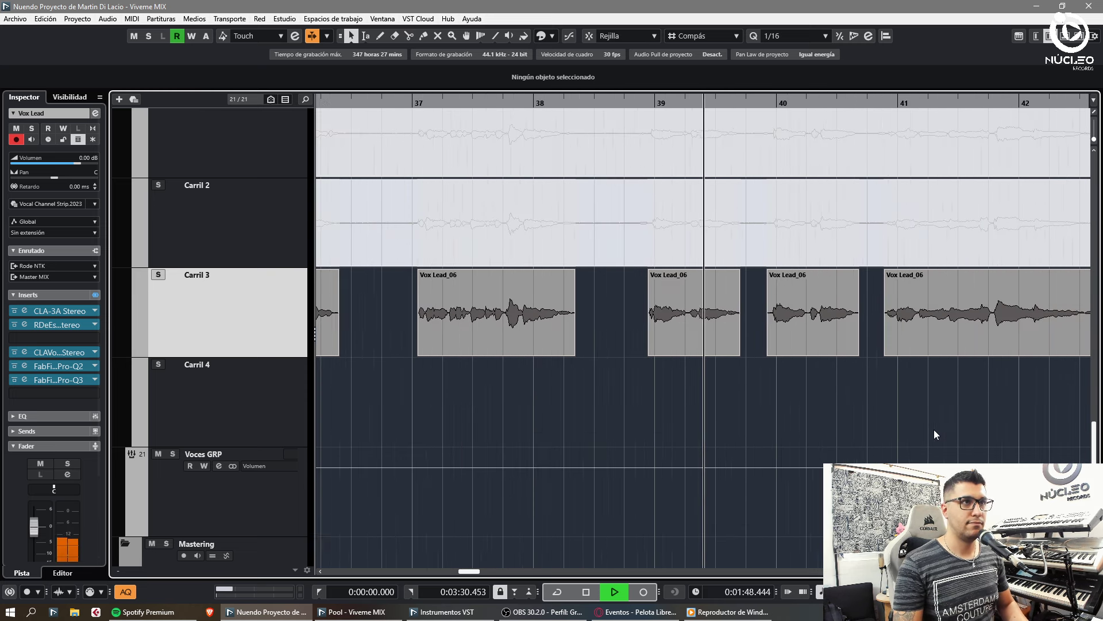
key(h)
key(h)
key(h)
key(g)
key(g)
key(h)
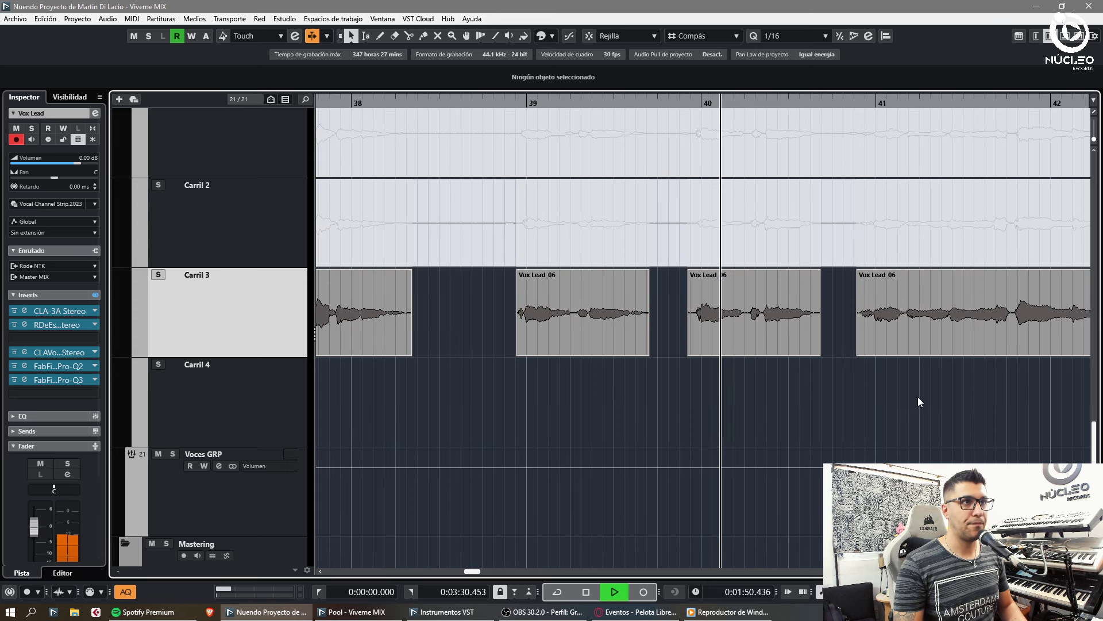
key(h)
click(885, 335)
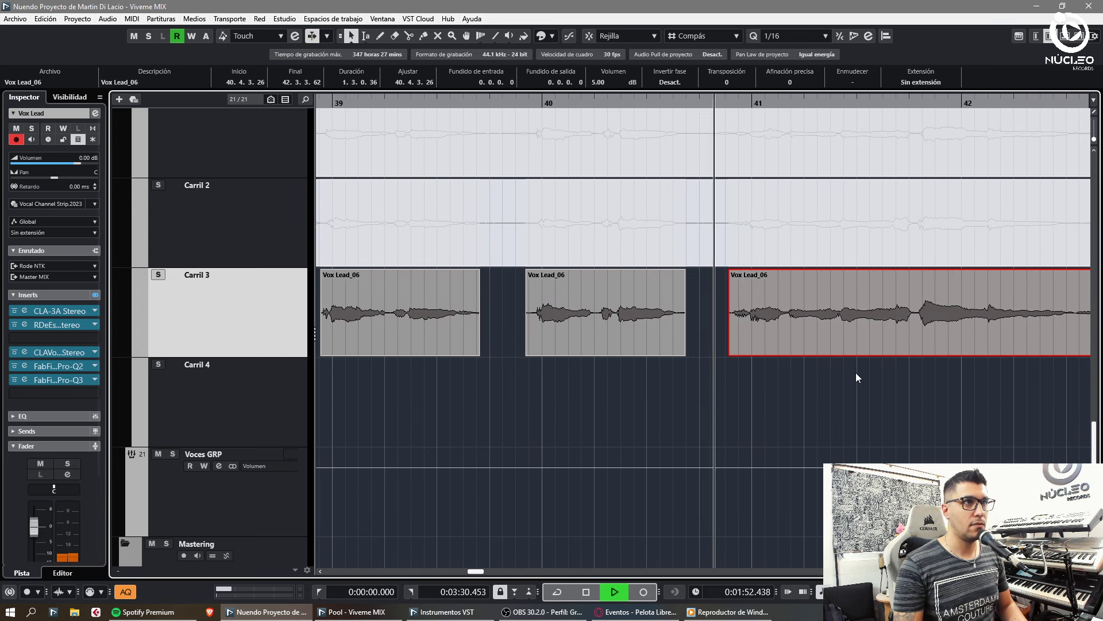
click(957, 379)
drag(956, 375, 930, 342)
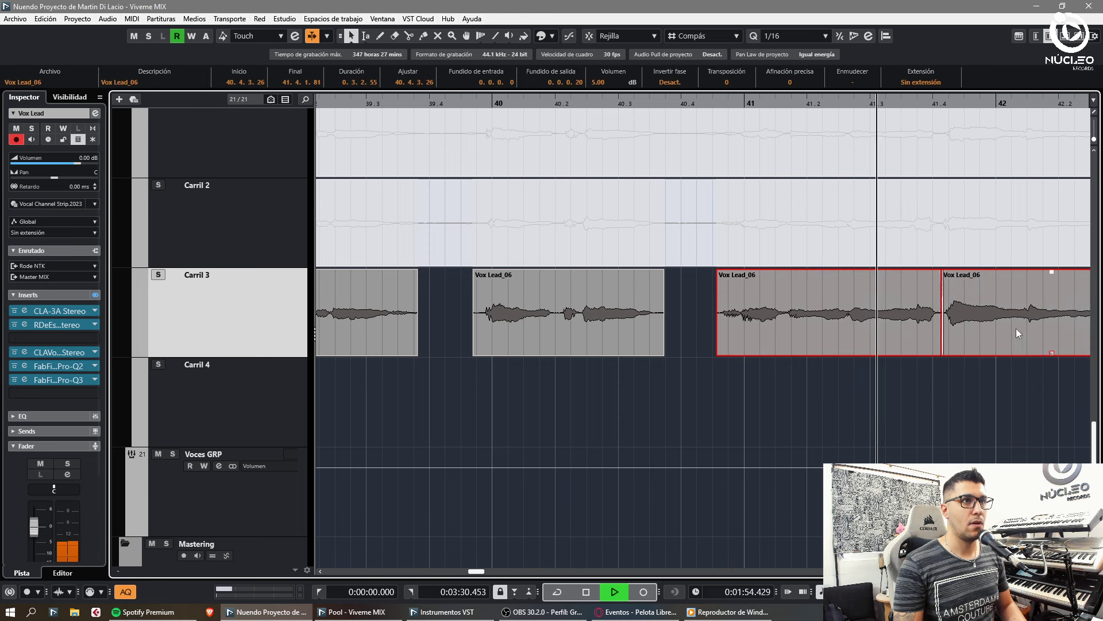
Step: Cut the Vox Lead_06 phrase on Carril 3 again at about 42.1 and crossfade the sections around the cut
key(g)
key(h)
click(835, 362)
alt+click(809, 339)
drag(823, 360, 798, 342)
click(899, 380)
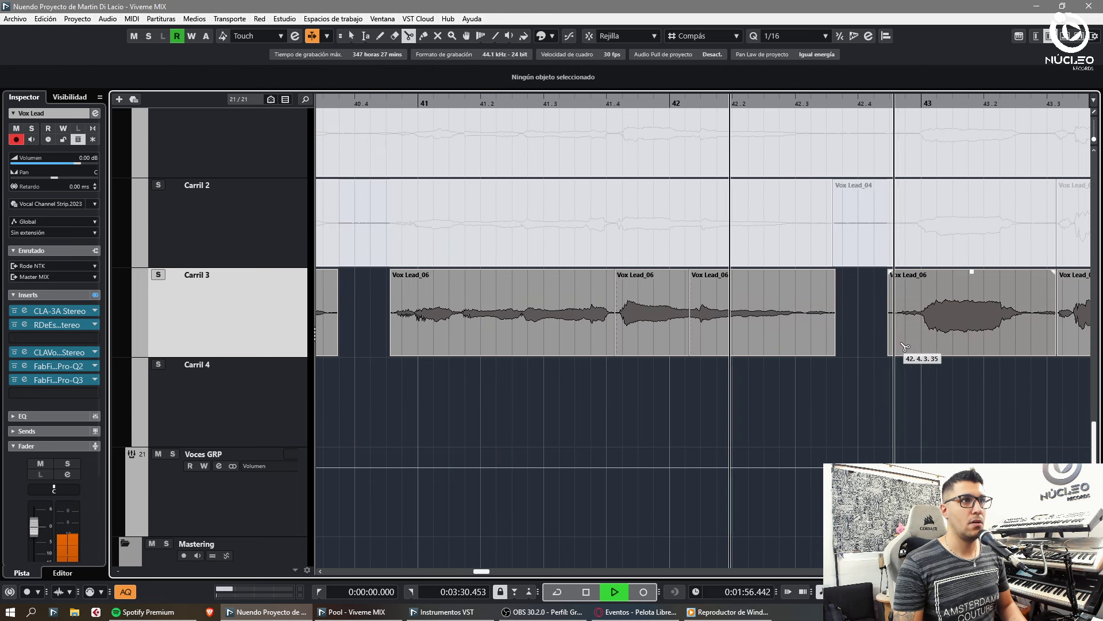
Step: Cut the Vox Lead_06 phrase around bar 43 at about 42.4.3 and 43.2.4 and delete the silent pieces at both ends
alt+click(899, 345)
key(Delete)
alt+click(1034, 340)
click(1044, 354)
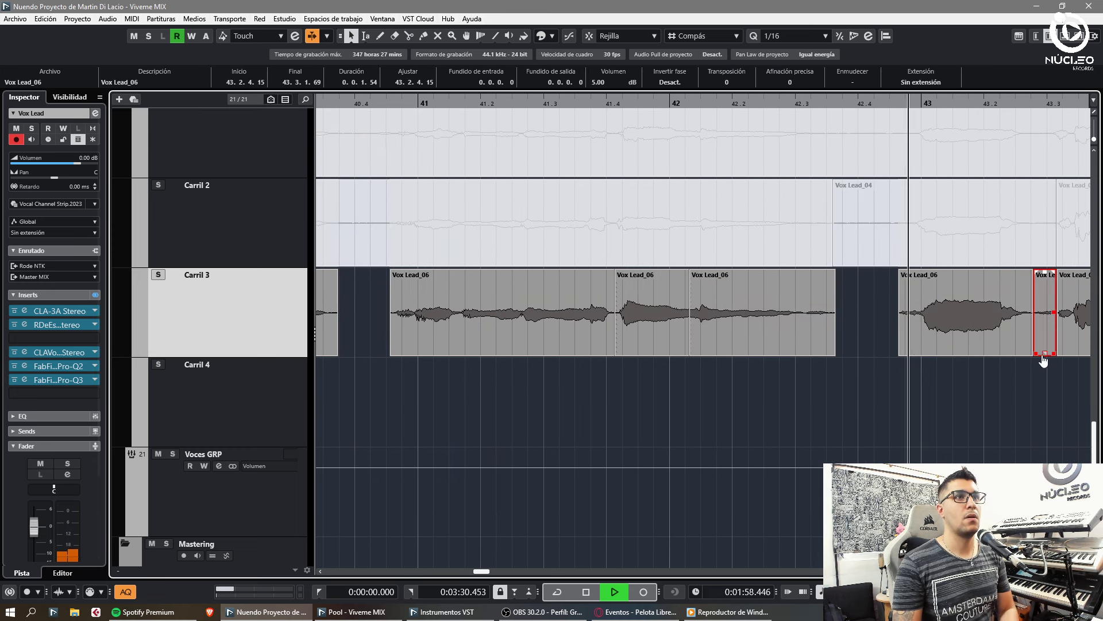
key(Delete)
click(1023, 394)
Step: Cut the neighbouring Vox Lead_04 sections on Carril 3 at about 44.2.2 and 44.3 and delete the silence between the cuts
alt+click(935, 340)
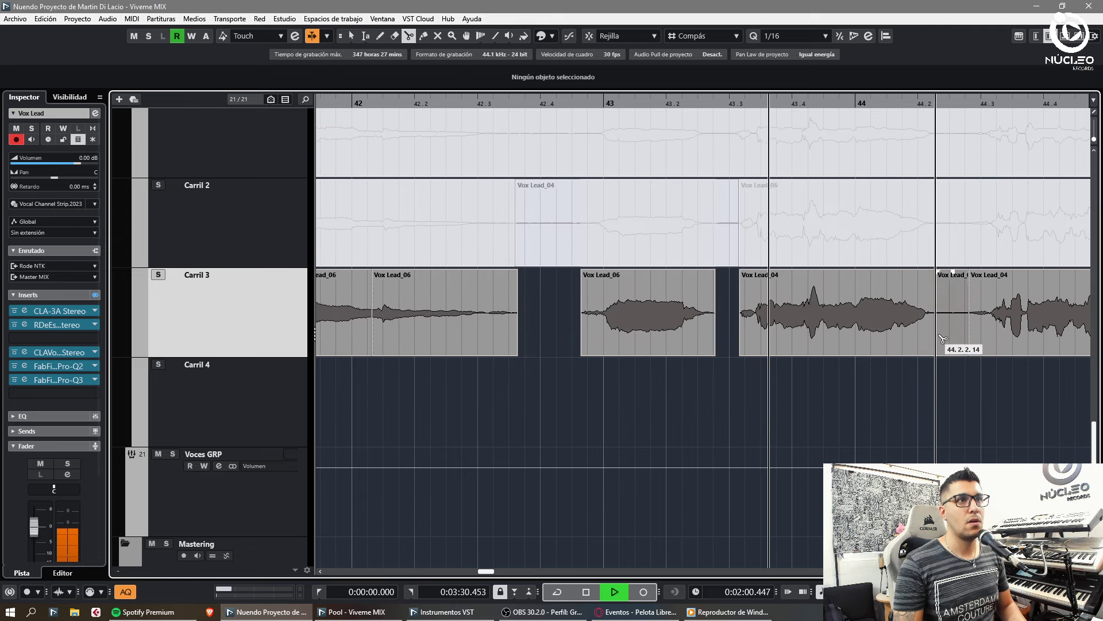
alt+click(988, 336)
click(979, 343)
key(Delete)
click(960, 348)
key(Delete)
Step: Cut Vox Lead_04 on Carril 3 at about 45.2.2 and delete the silent piece after the phrase
key(g)
key(h)
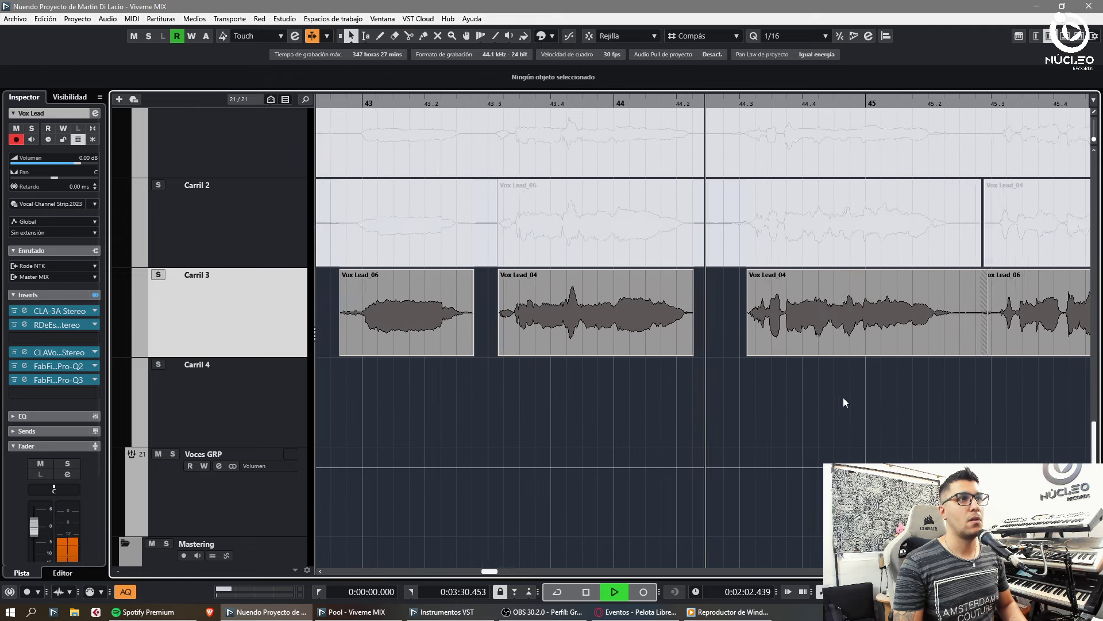
key(h)
alt+click(989, 339)
click(1005, 343)
key(g)
key(Delete)
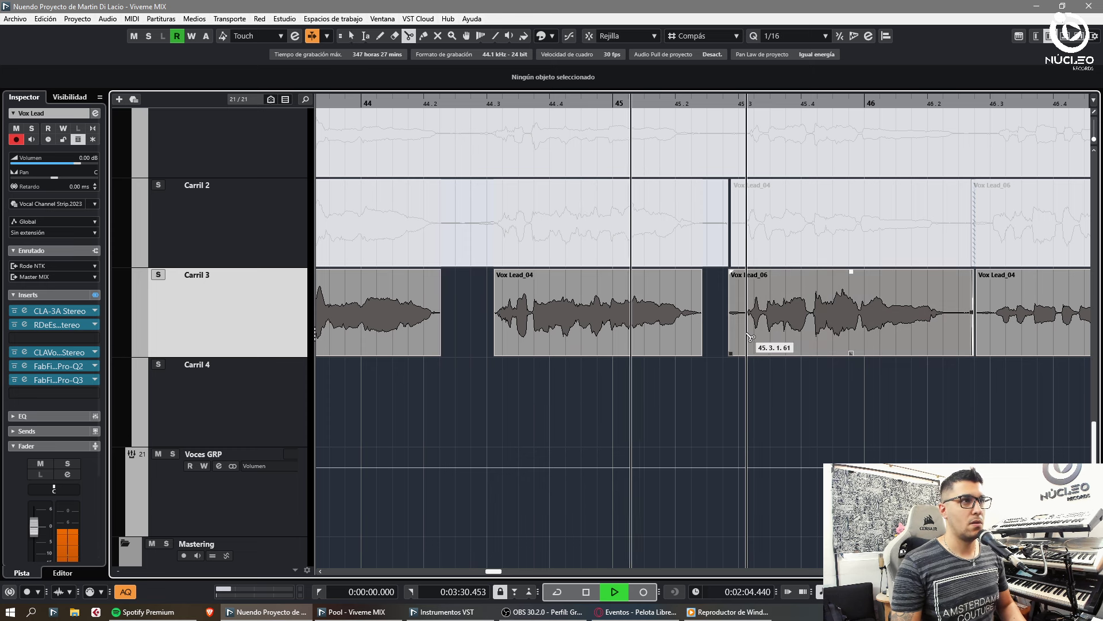
Step: Cut Vox Lead_06 on Carril 3 at about 45.3.1 and 46.2.1 and Vox Lead_04 at about 46.2.4, deleting the silent pieces around the phrases
alt+click(746, 339)
alt+click(946, 338)
alt+click(992, 337)
click(986, 335)
key(Delete)
click(961, 336)
key(Delete)
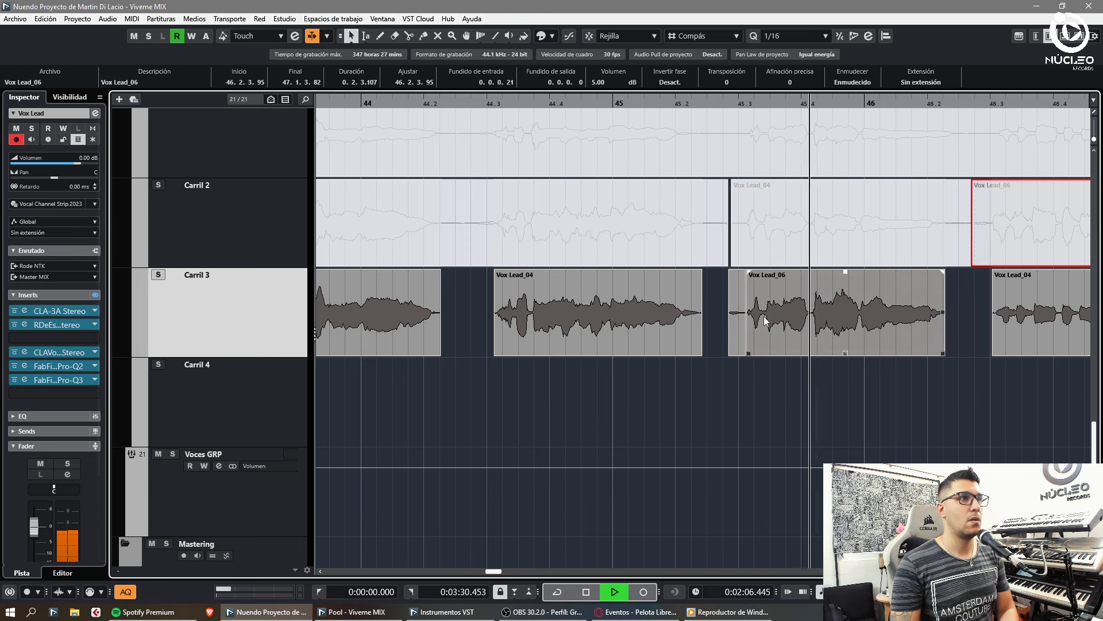
click(738, 333)
key(Delete)
Step: Cut Vox Lead_06 on Carril 3 at about 47.3.4 and delete the piece after the cut
click(929, 393)
key(g)
key(h)
key(g)
key(h)
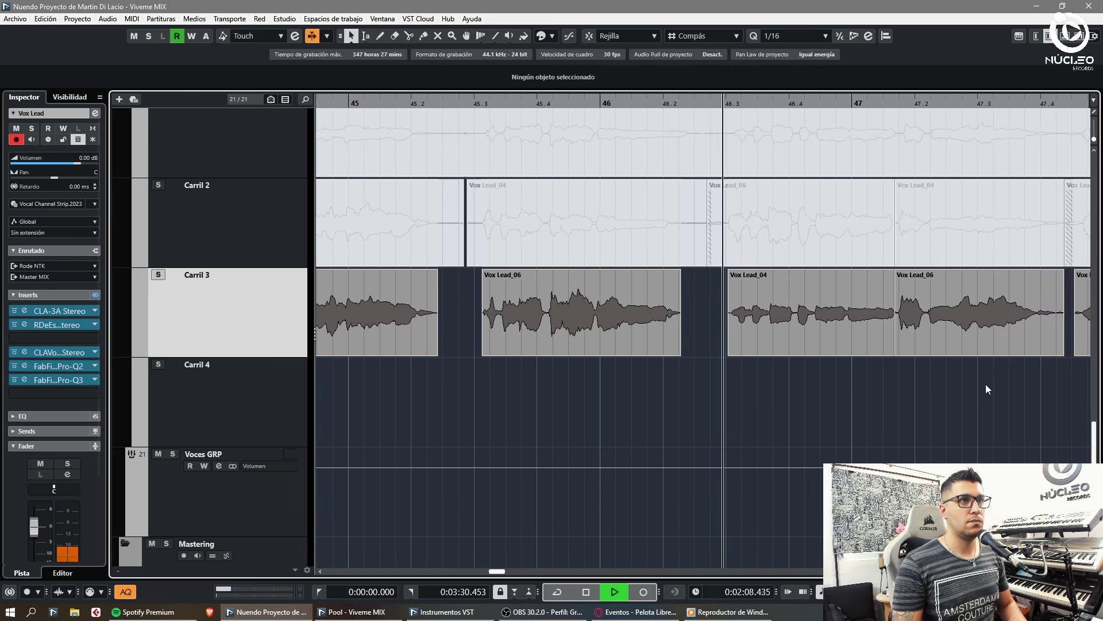
alt+click(1037, 339)
click(1047, 337)
key(g)
key(Delete)
Step: Trim the start of Vox Lead_04 on Carril 3 to about 47.4.3 and extend the end of the preceding Vox Lead_06 to about 47.4.2
click(742, 343)
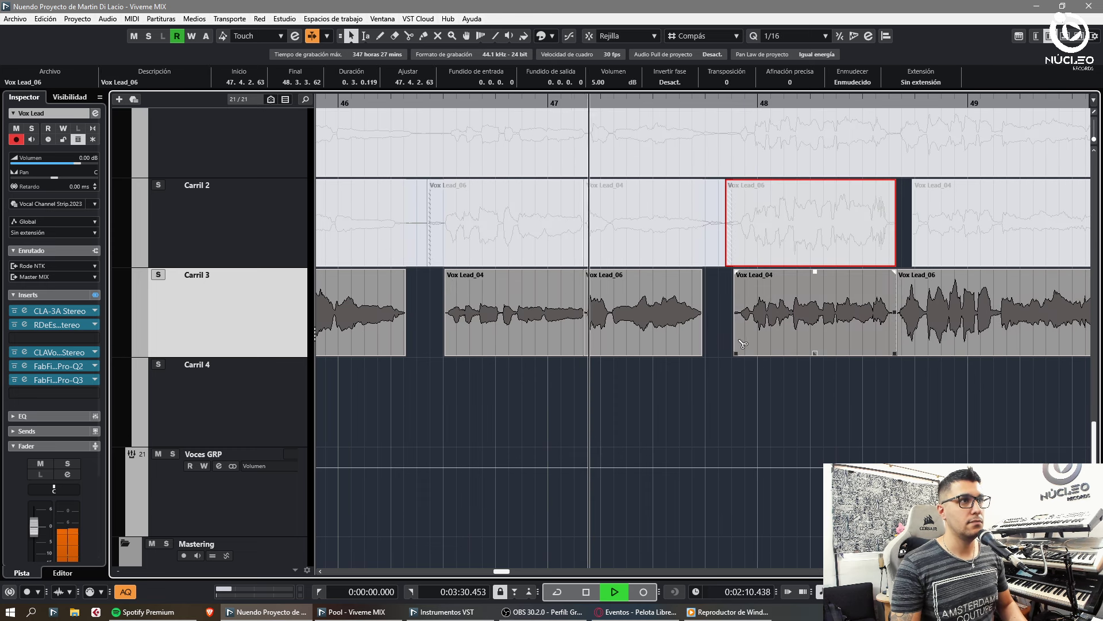
mouse_move(737, 353)
mouse_down()
mouse_move(713, 354)
mouse_move(722, 353)
mouse_up()
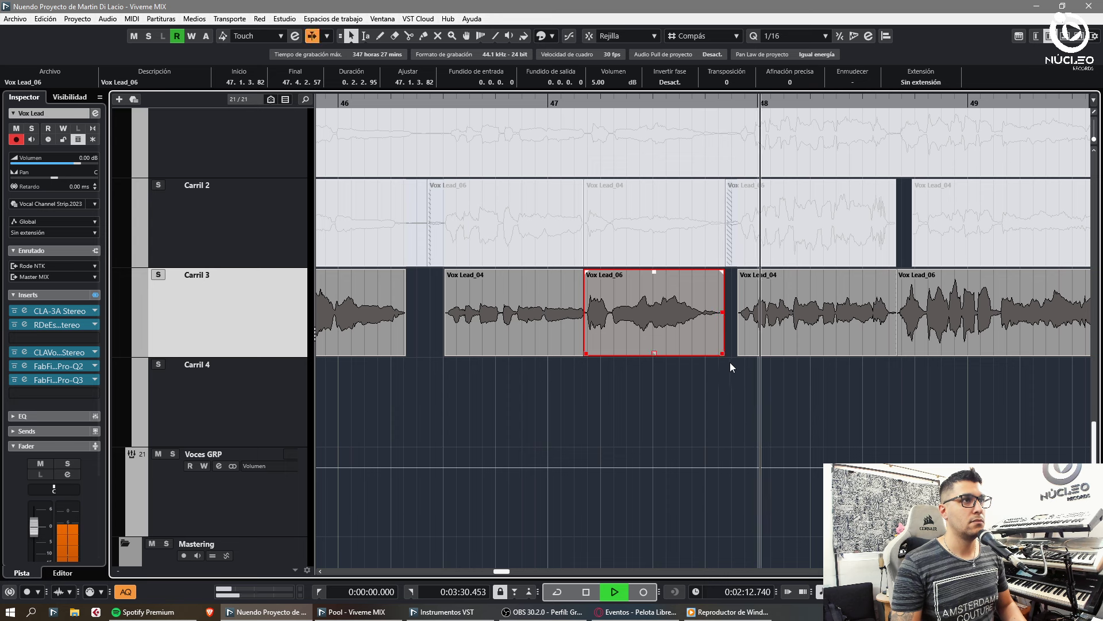
click(784, 393)
Step: Cut Vox Lead_06 on Carril 2 at about 48.1.3, unmute the section after the cut and move it to Carril 3
key(h)
key(h)
key(h)
click(638, 336)
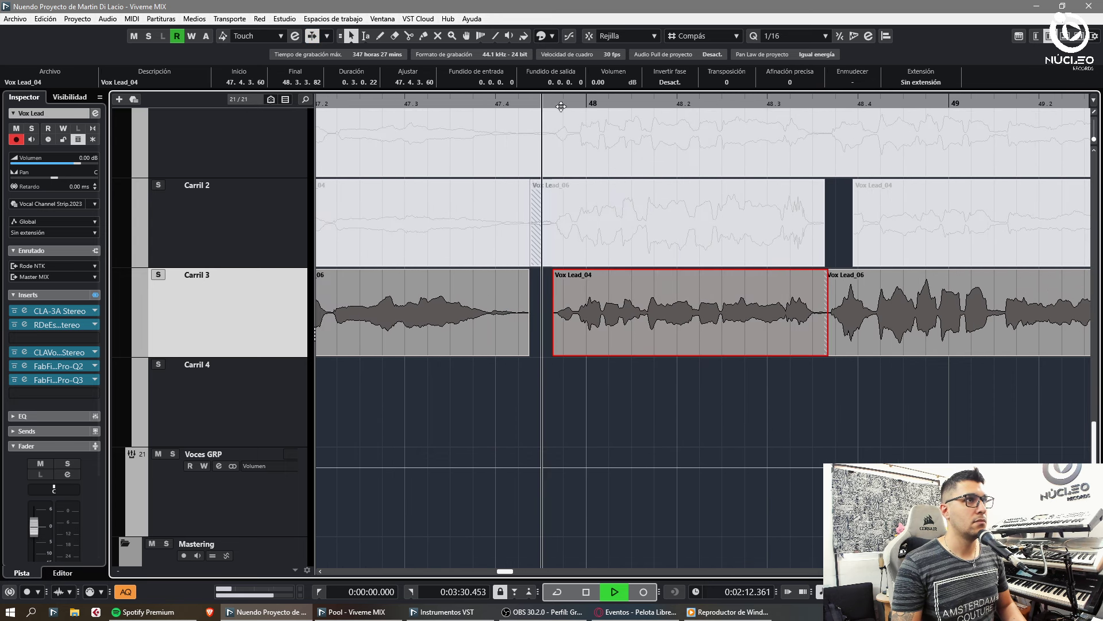
click(638, 253)
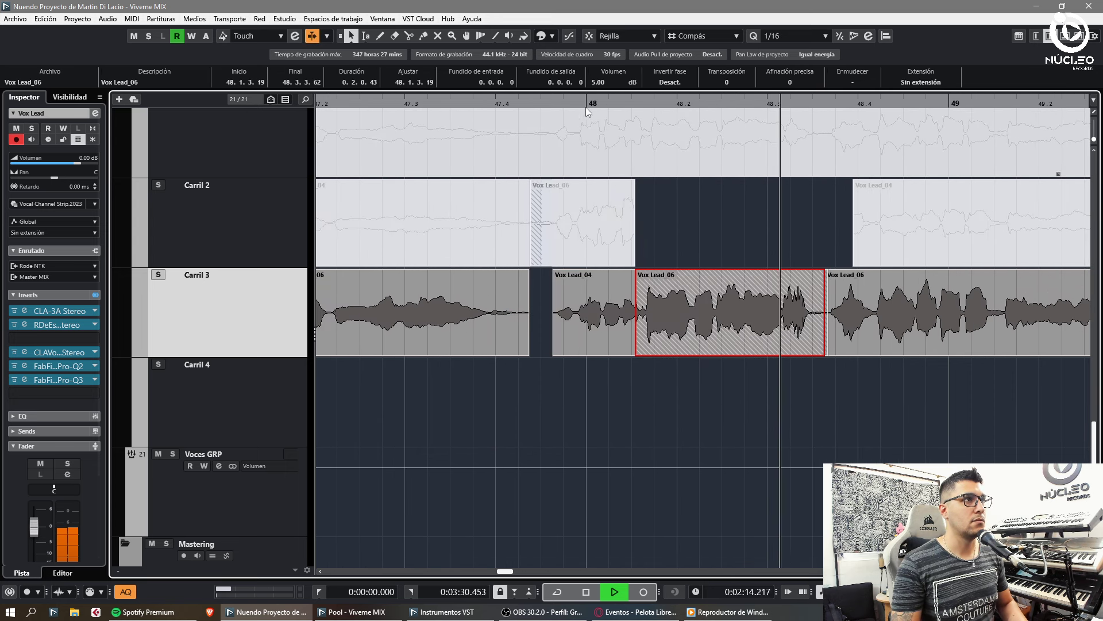
Step: Move the Vox Lead_06 section to Carril 4, cut Vox Lead_04 on Carril 3 at about 48.1.3 and move its first section beside it
drag(683, 326, 644, 442)
click(639, 339)
alt+click(644, 337)
drag(632, 335, 620, 423)
click(588, 478)
click(626, 436)
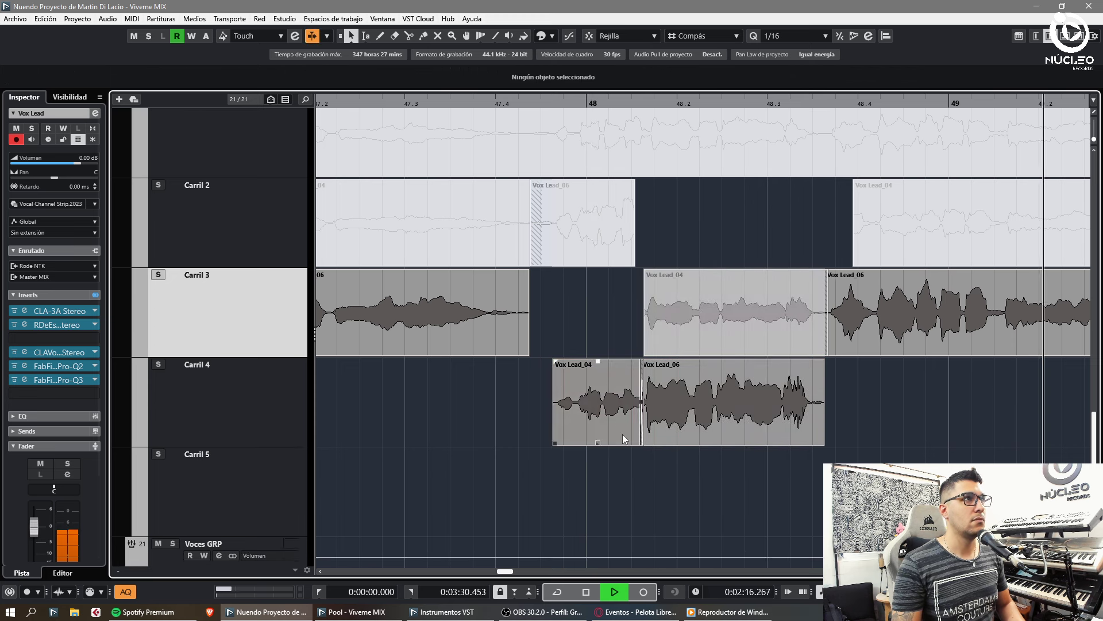
Step: Delete the leftover Vox Lead_04 section from Carril 3 and move the Vox Lead_04 and Vox Lead_06 sections from Carril 4 into its place
key(Return)
click(752, 439)
scroll(798, 447, down, 8)
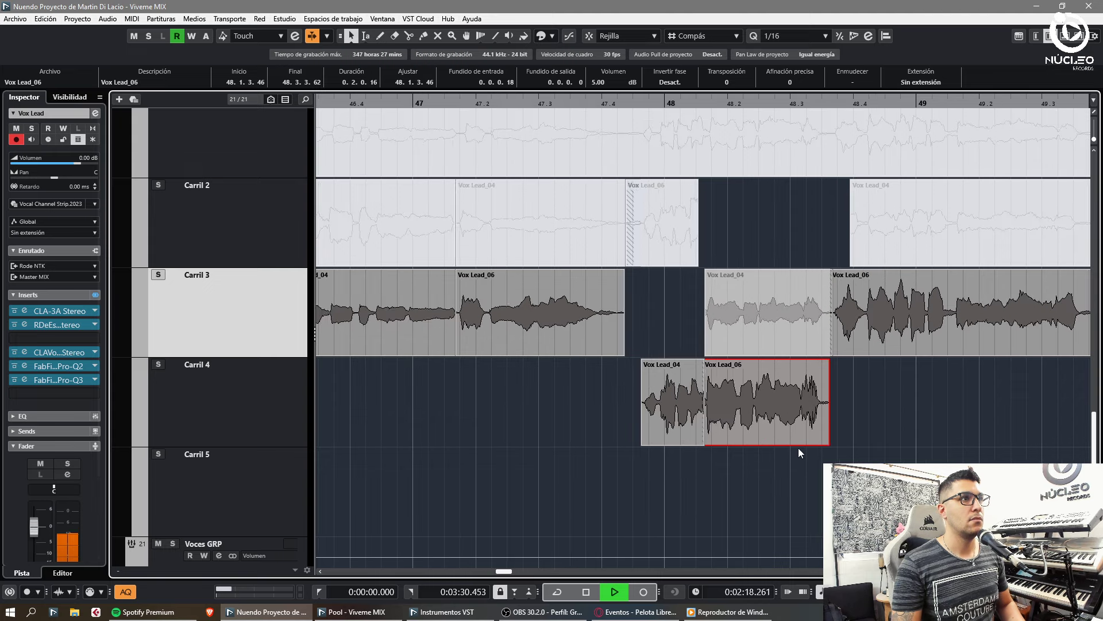
click(723, 342)
scroll(705, 368, up, 2)
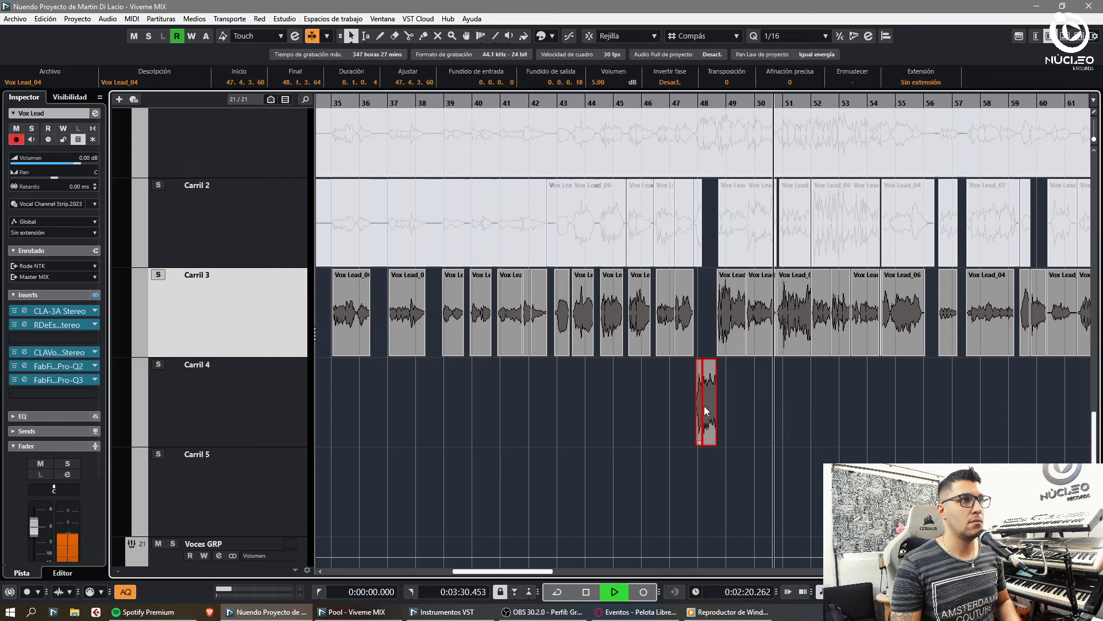
drag(705, 405, 705, 334)
click(744, 419)
Step: Cut Vox Lead_04 on Carril 3 at about 50.3.4 and delete the short silent piece before Vox Lead_06
key(h)
key(h)
key(h)
key(h)
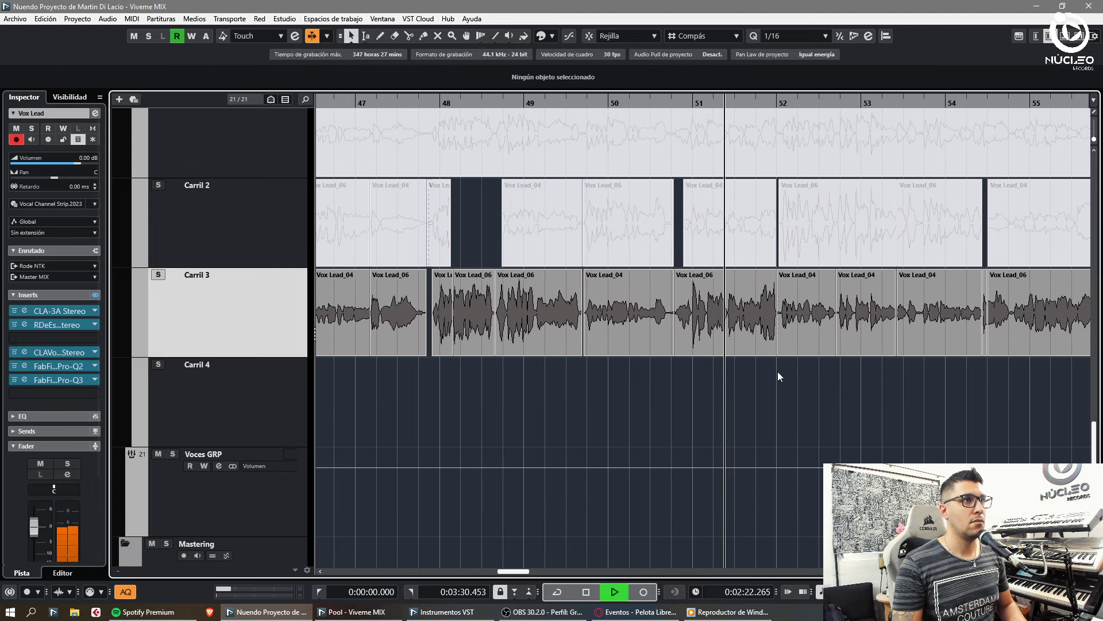
key(h)
click(623, 329)
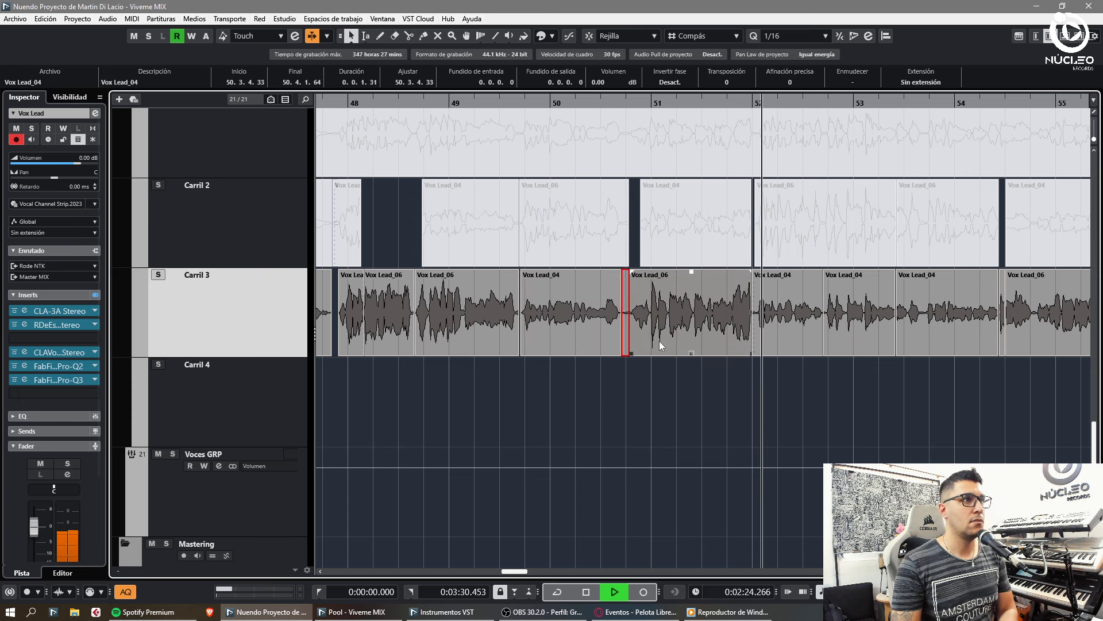
Step: Cut Vox Lead_04 on Carril 3 at about 52.1.2, delete the short piece before the cut and extend the clip's start slightly earlier
key(3)
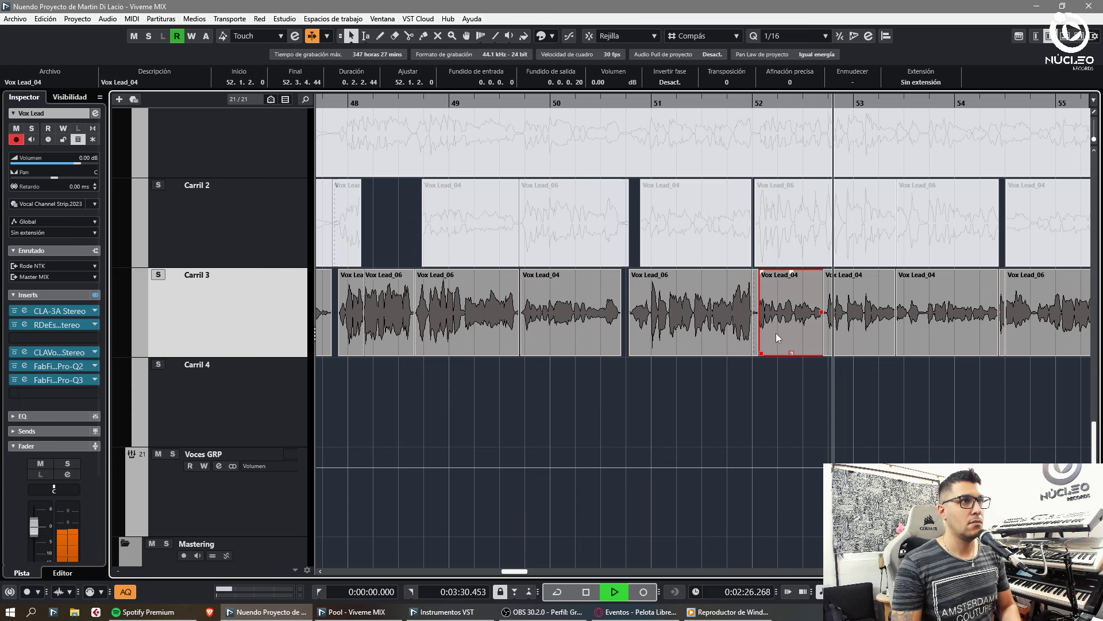
click(755, 340)
key(Delete)
drag(759, 353, 757, 353)
click(773, 388)
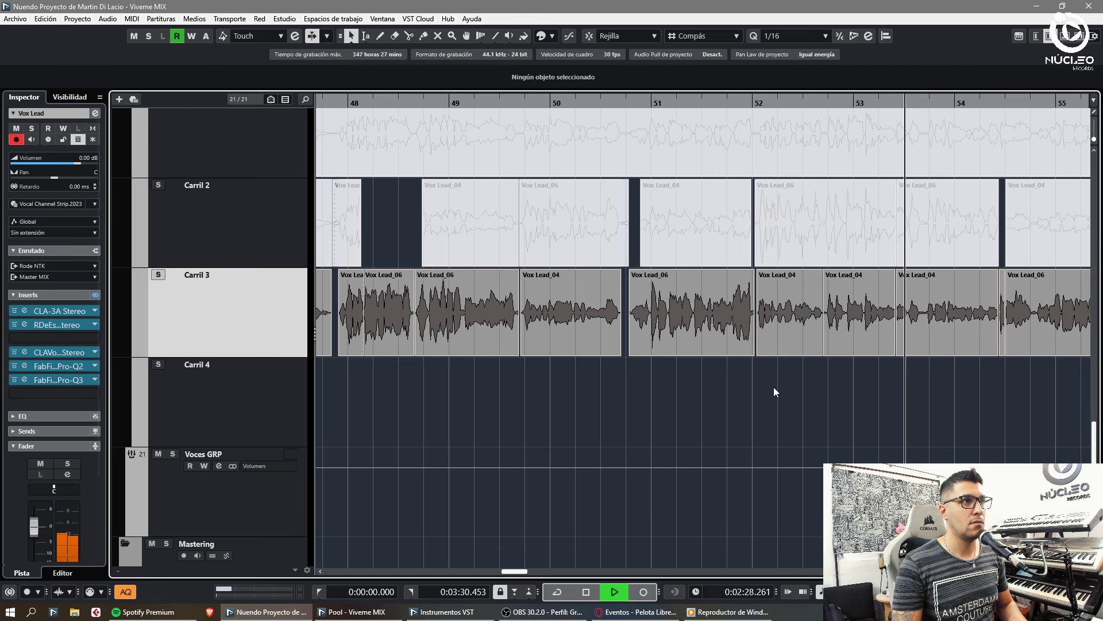
Step: Cut Vox Lead_04 on Carril 3 at about 53.3.3 and 53.3.4 and delete the gap between the cuts
key(h)
key(h)
click(706, 332)
key(1)
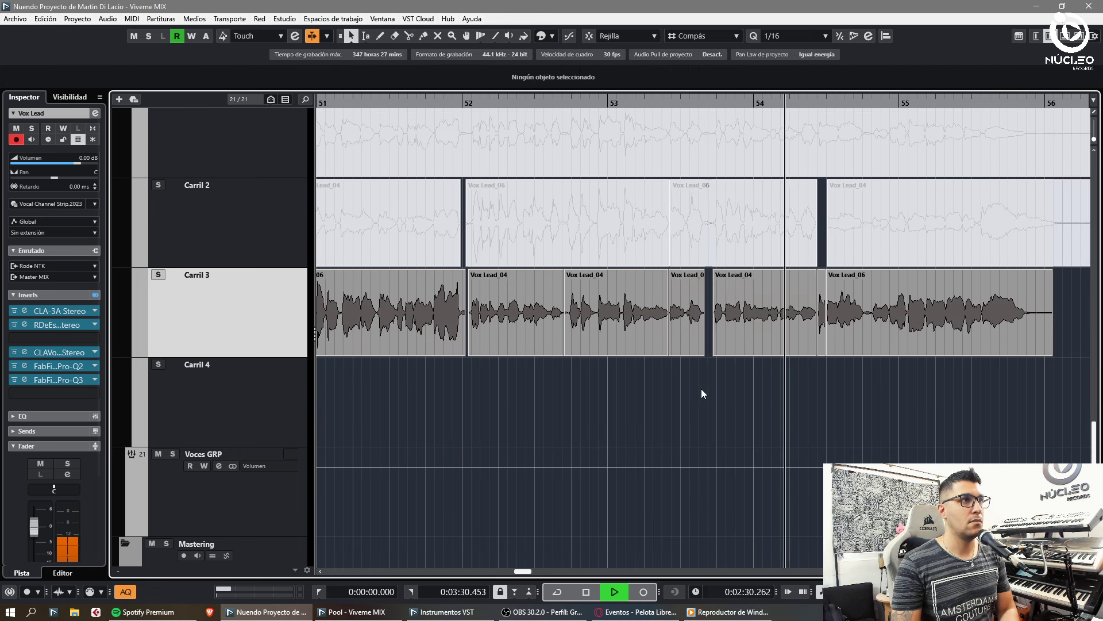
Step: Cut Vox Lead_06 on Carril 3 at about 54.3.4 and 54.4.1 and delete the short piece between the cuts
key(g)
key(h)
key(h)
key(3)
click(723, 341)
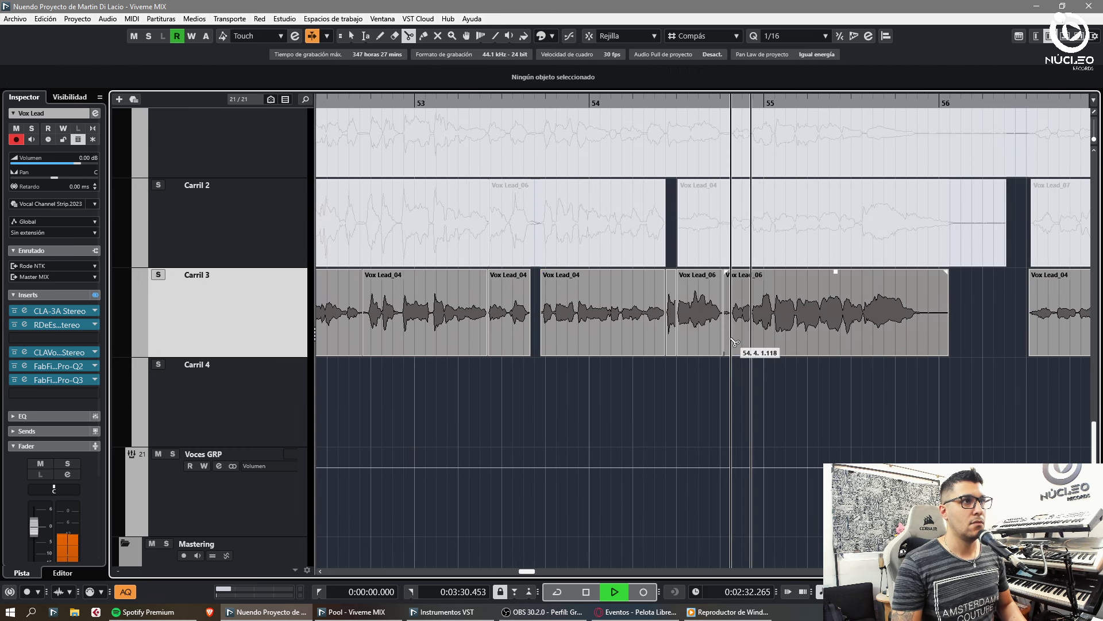
click(731, 340)
key(1)
click(728, 339)
key(Delete)
Step: Cut Vox Lead_06 on Carril 3 at about 55.4.3 and delete its silent tail
key(3)
click(922, 339)
key(1)
click(927, 341)
key(Delete)
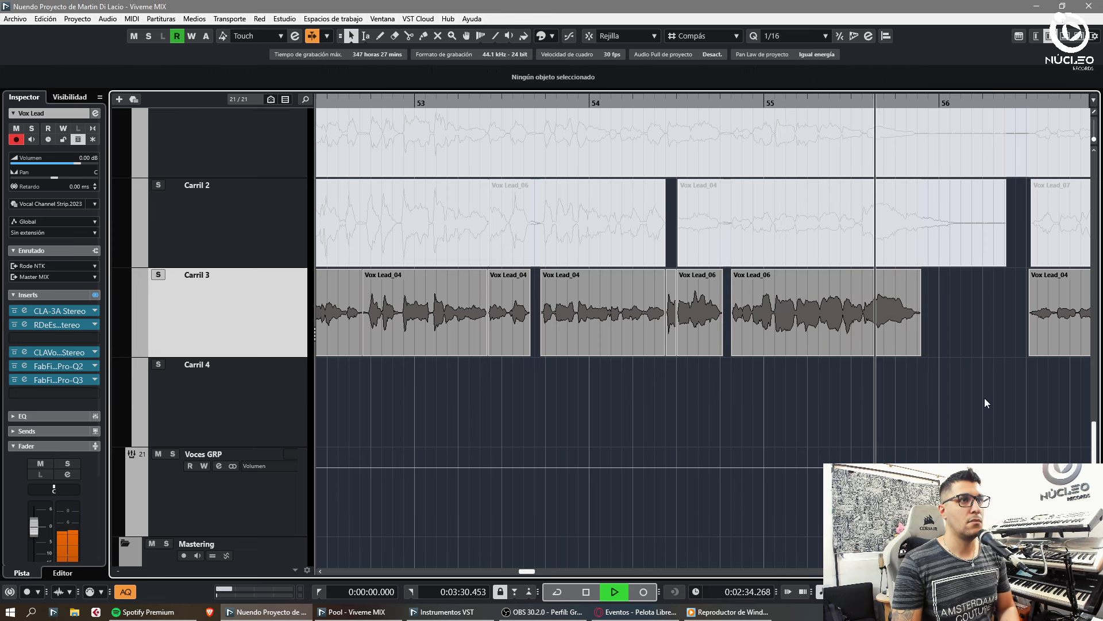
Step: Raise the event volume of the Vox Lead_04 clips starting at 56.3.1 and 53.3.4 on Carril 3 to 5 dB
key(g)
key(h)
click(809, 287)
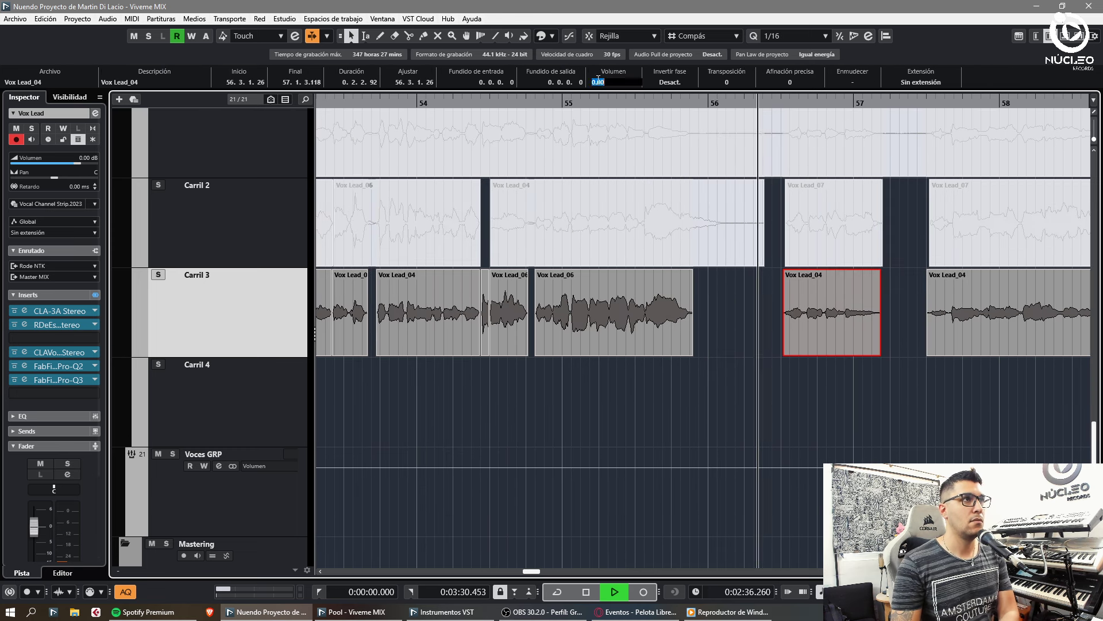
click(587, 330)
click(506, 330)
click(456, 330)
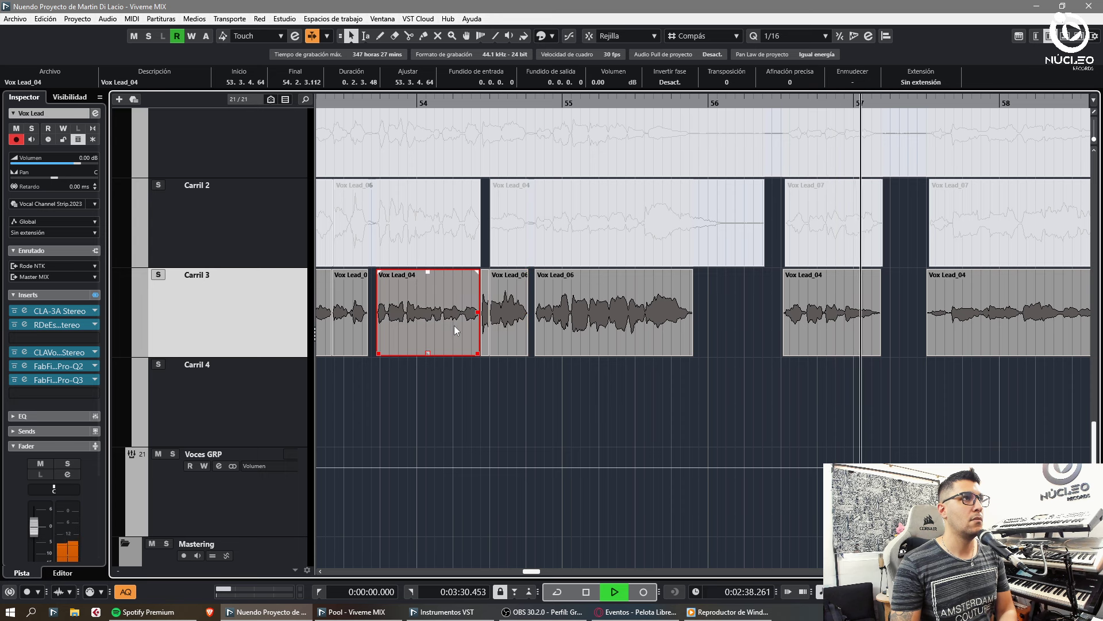
click(537, 363)
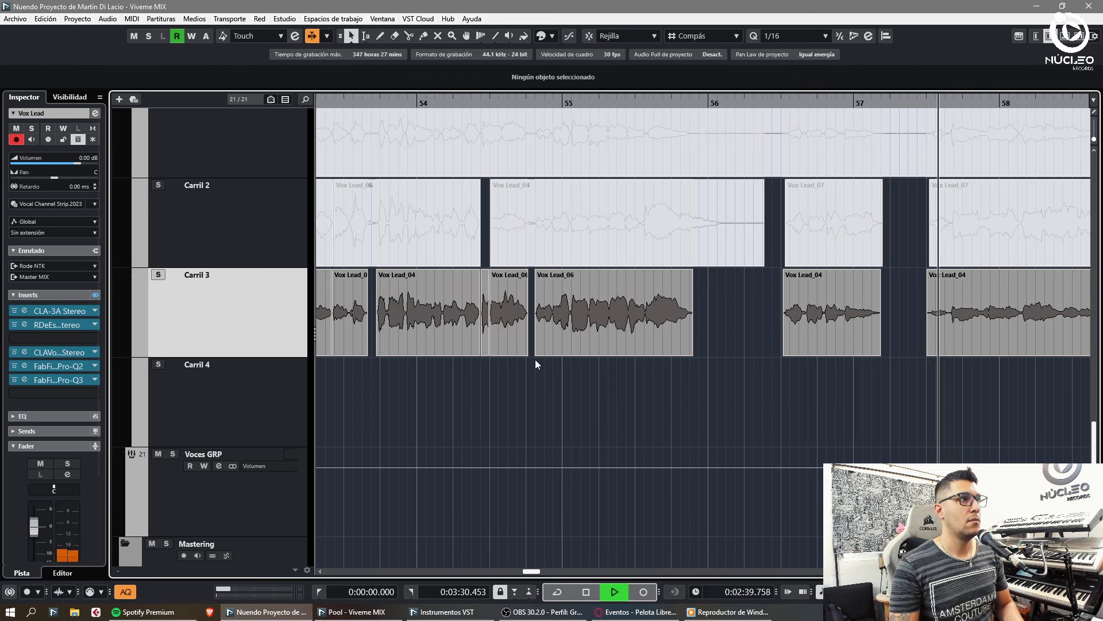
click(352, 319)
click(842, 378)
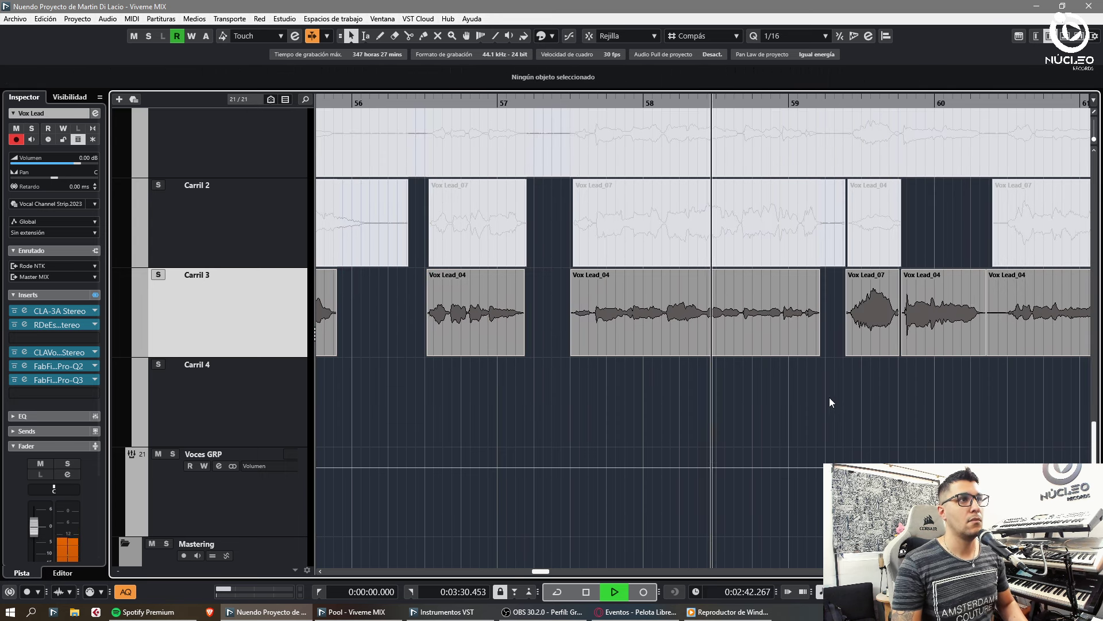
Step: Set the event volume of the Vox Lead_04 clips starting at 57.2.4 and 60.2.2 on Carril 3 to 5 dB
scroll(825, 398, up, 4)
scroll(804, 402, down, 12)
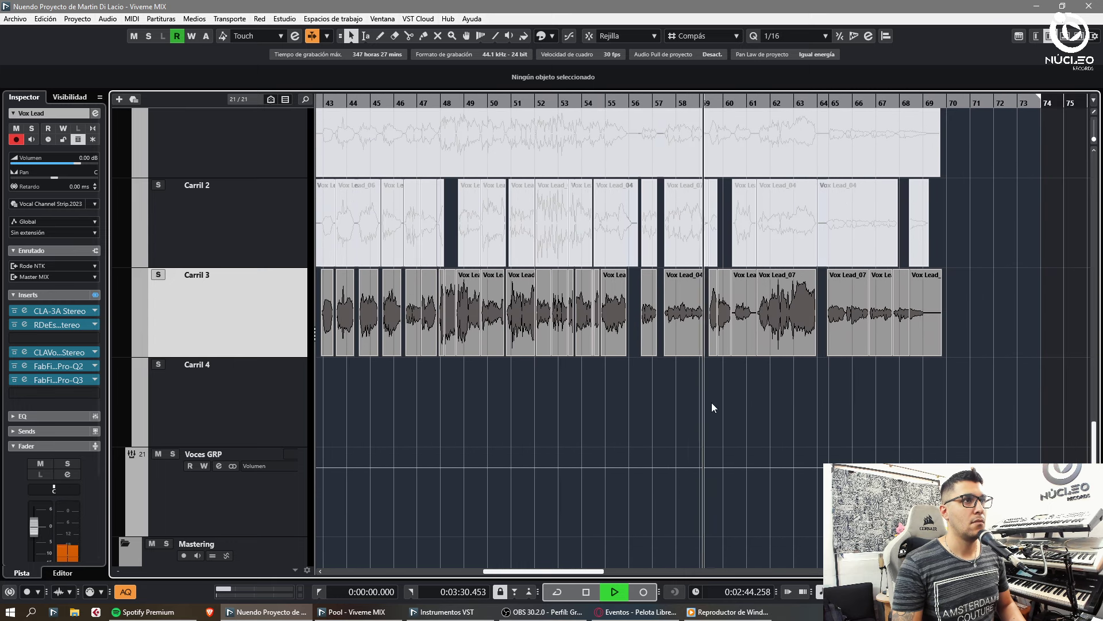
scroll(711, 402, up, 3)
click(678, 319)
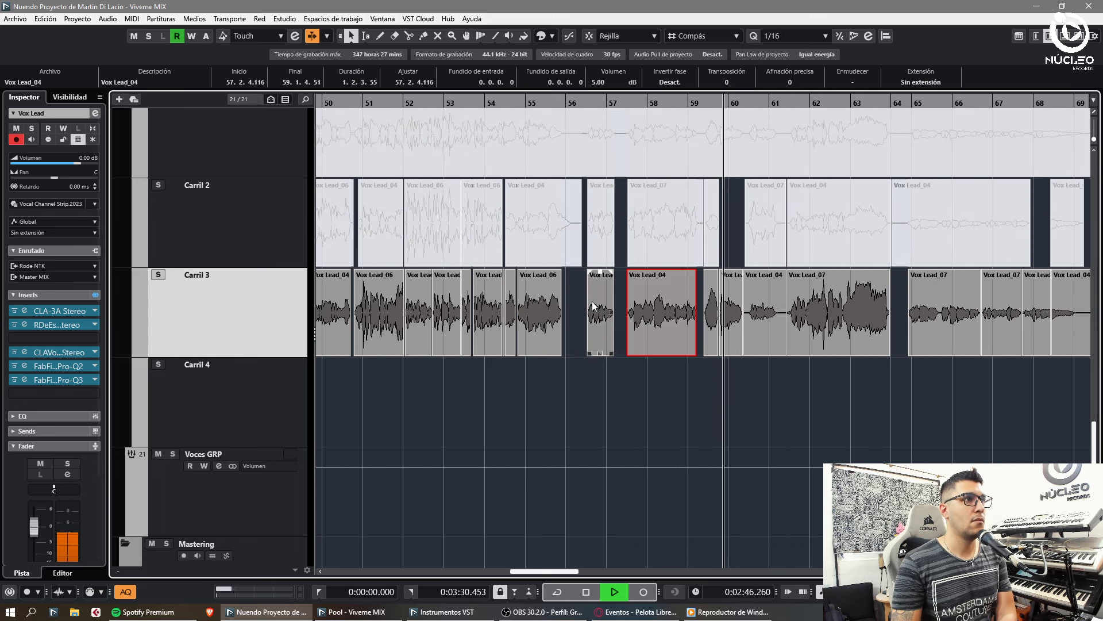
click(595, 306)
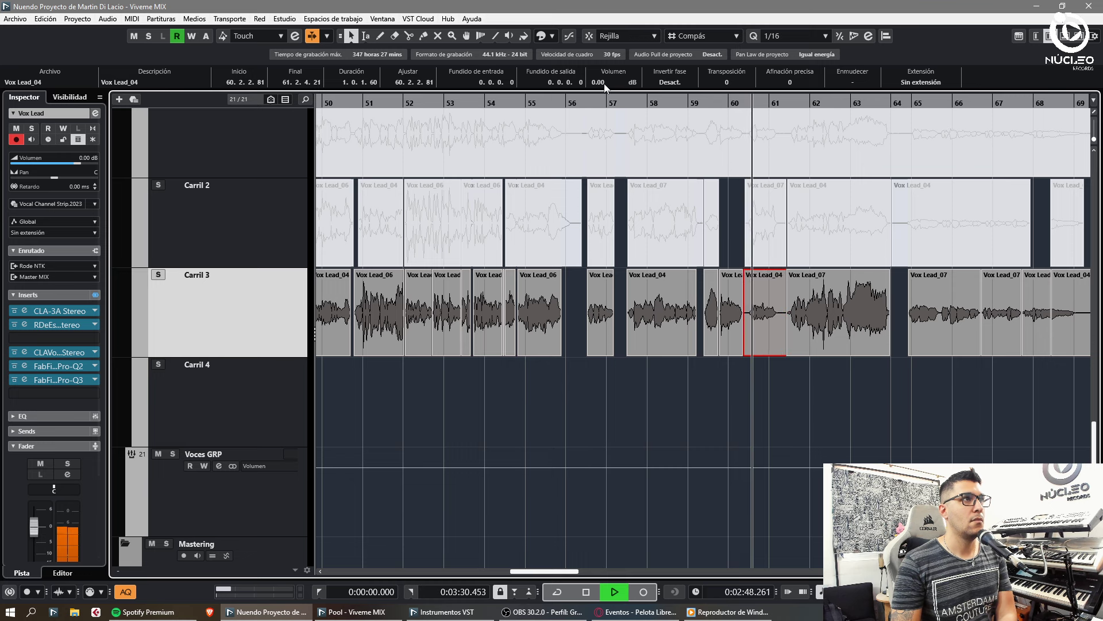
click(800, 315)
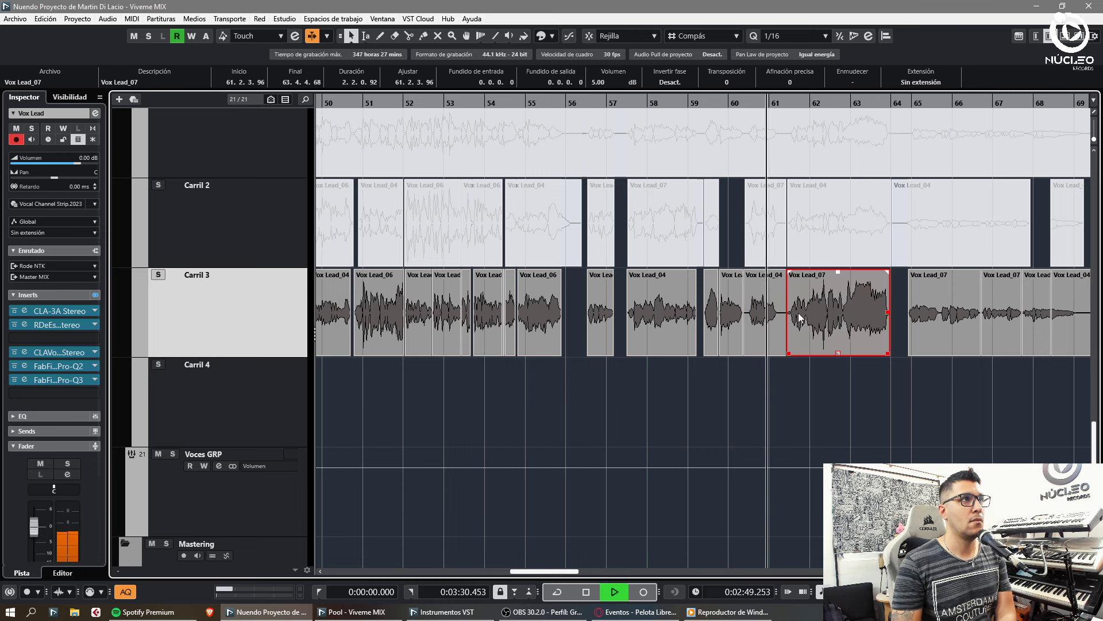
Step: Cut Vox Lead_07 on Carril 3 at about 61.3.1 and delete the short piece before the cut
click(923, 404)
key(3)
key(h)
key(h)
key(h)
key(h)
key(h)
key(h)
key(h)
key(h)
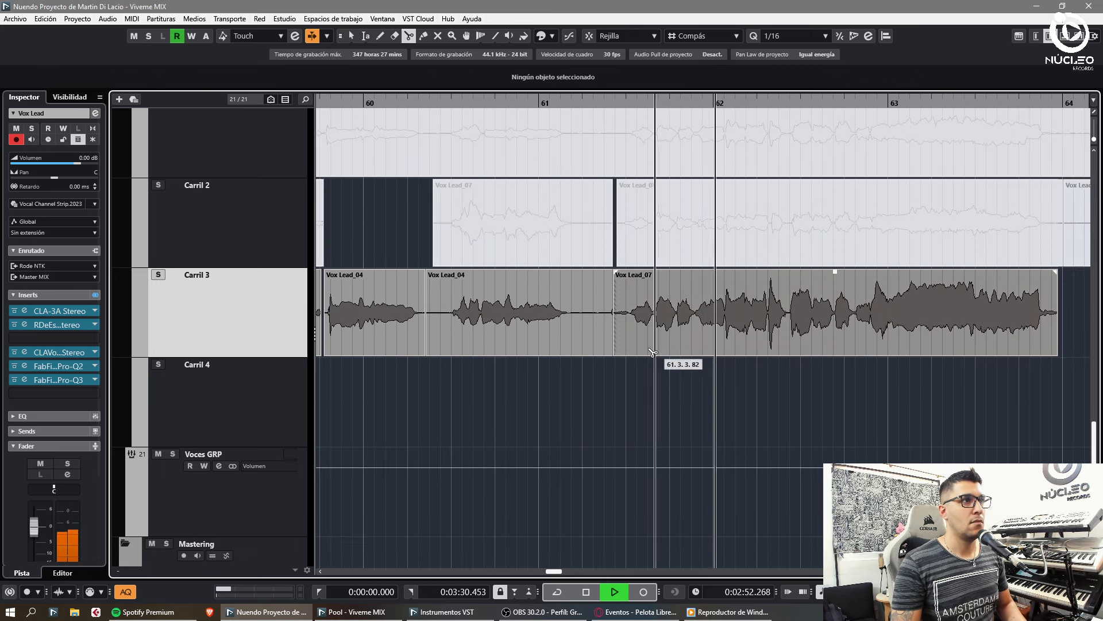
click(630, 344)
key(1)
click(619, 346)
key(Delete)
Step: Cut Vox Lead_04 on Carril 3 at about 61.1.3 and 60.2.4 and delete its silent tail and silent start
key(3)
click(573, 336)
key(1)
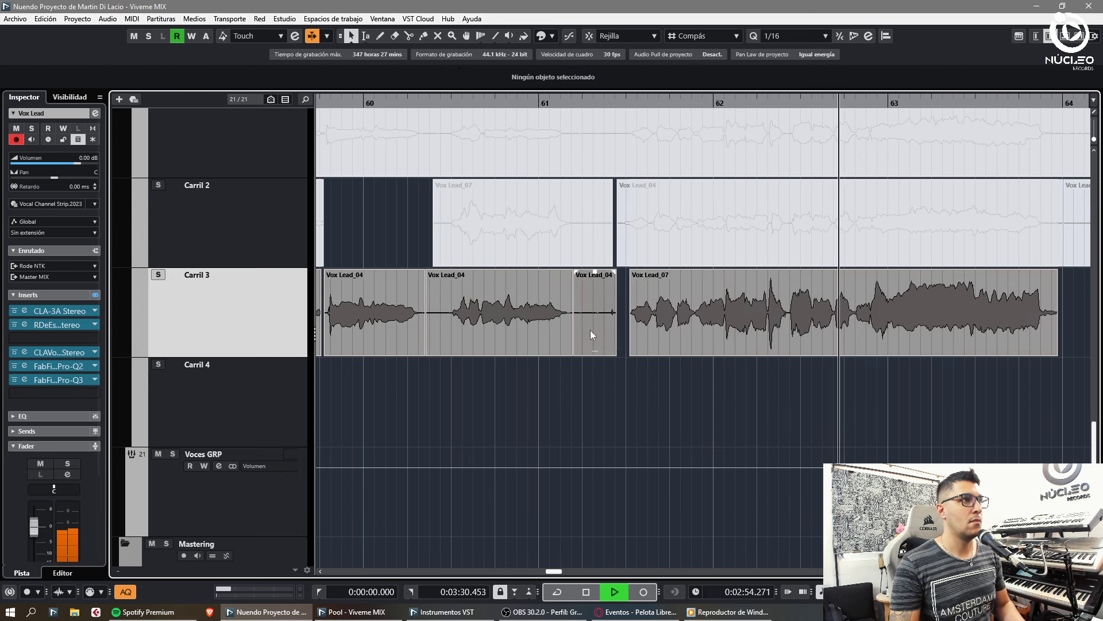
click(591, 331)
key(Delete)
key(3)
click(447, 327)
key(1)
click(436, 328)
key(Delete)
Step: Open the CLA Vocals insert of the Vox Lead track, review its settings and close it
key(g)
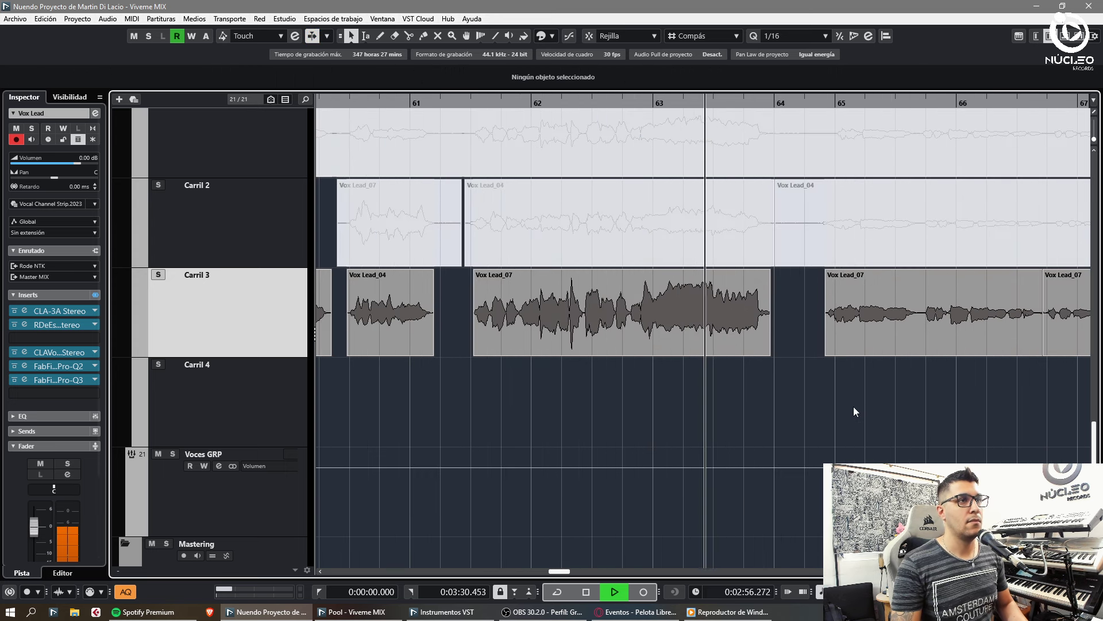
click(770, 287)
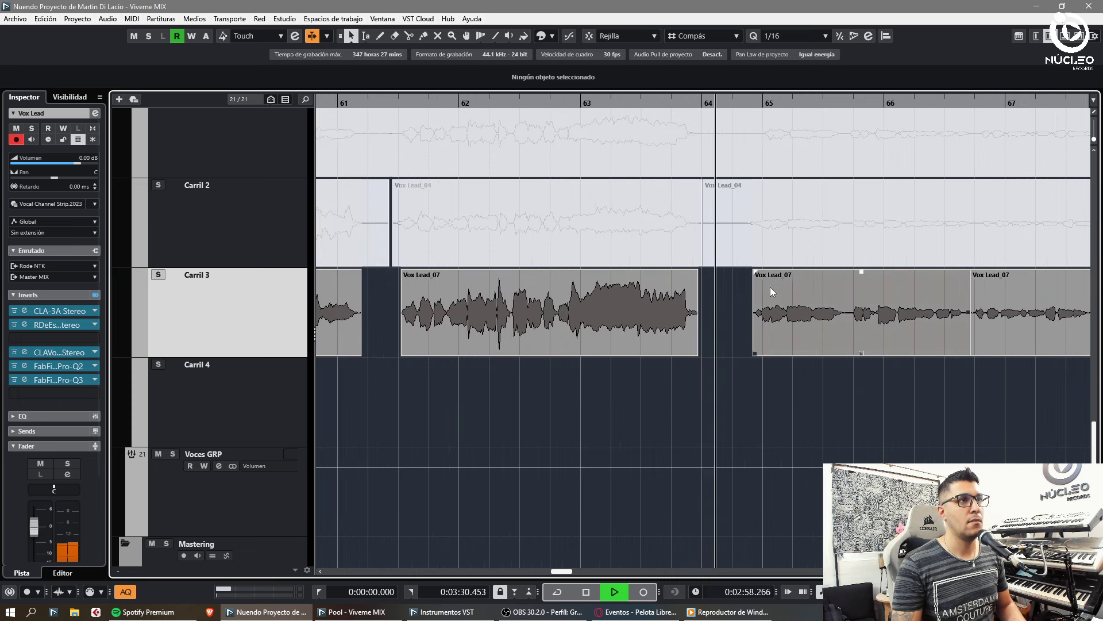
key(g)
click(24, 351)
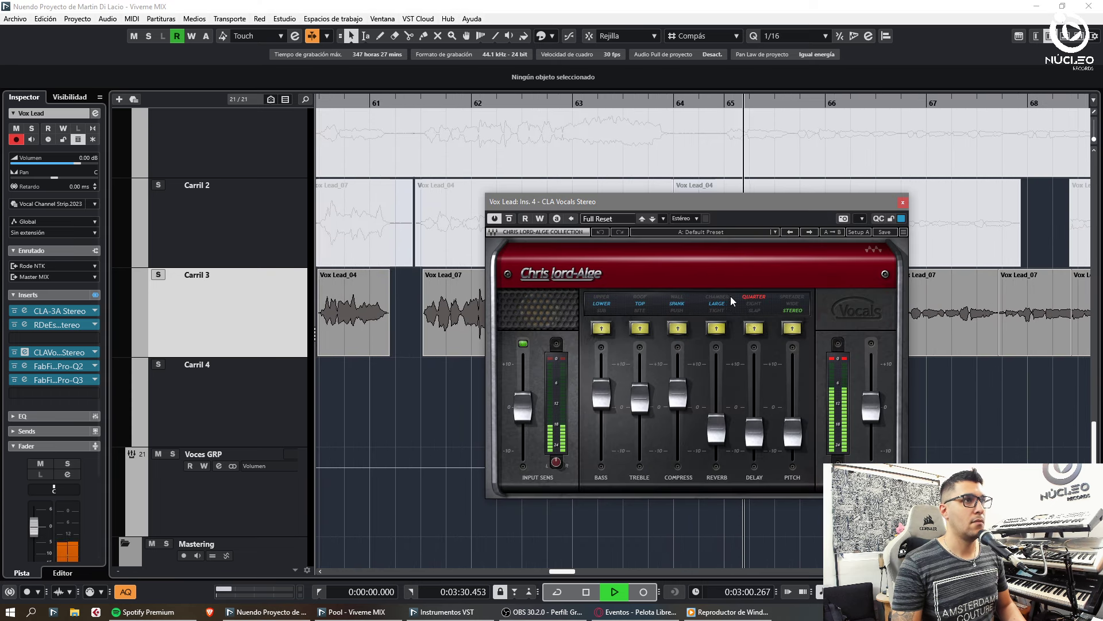
click(903, 204)
Step: Cut Vox Lead_07 on Carril 3 at about 65.3.4, 66.3.3 and 66.4.1 and delete the short silent pieces between phrases
key(h)
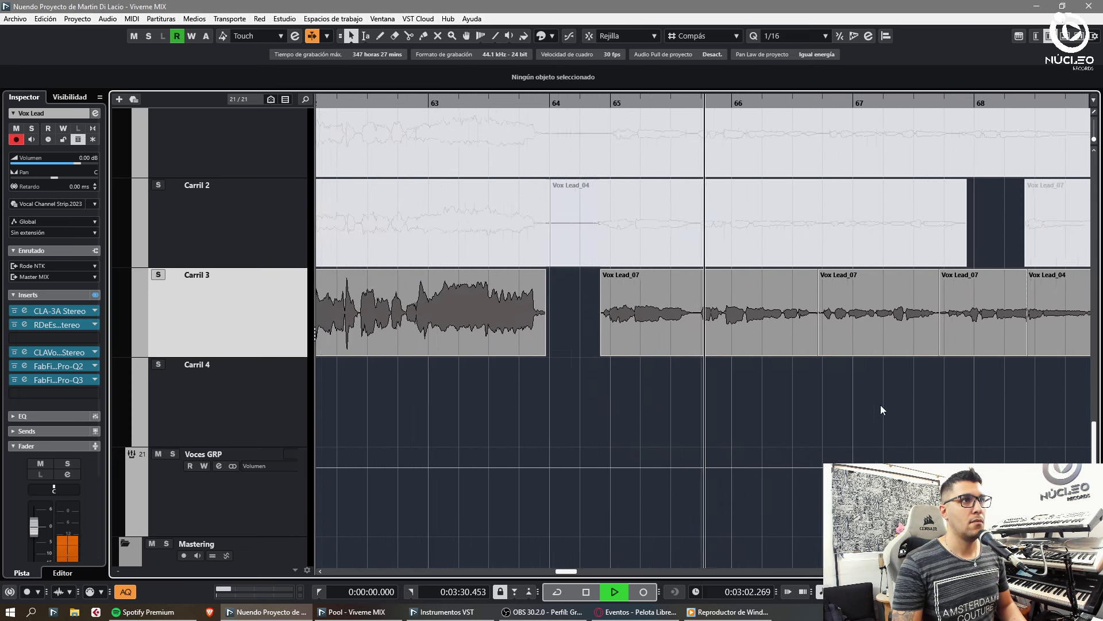
key(h)
key(3)
click(654, 352)
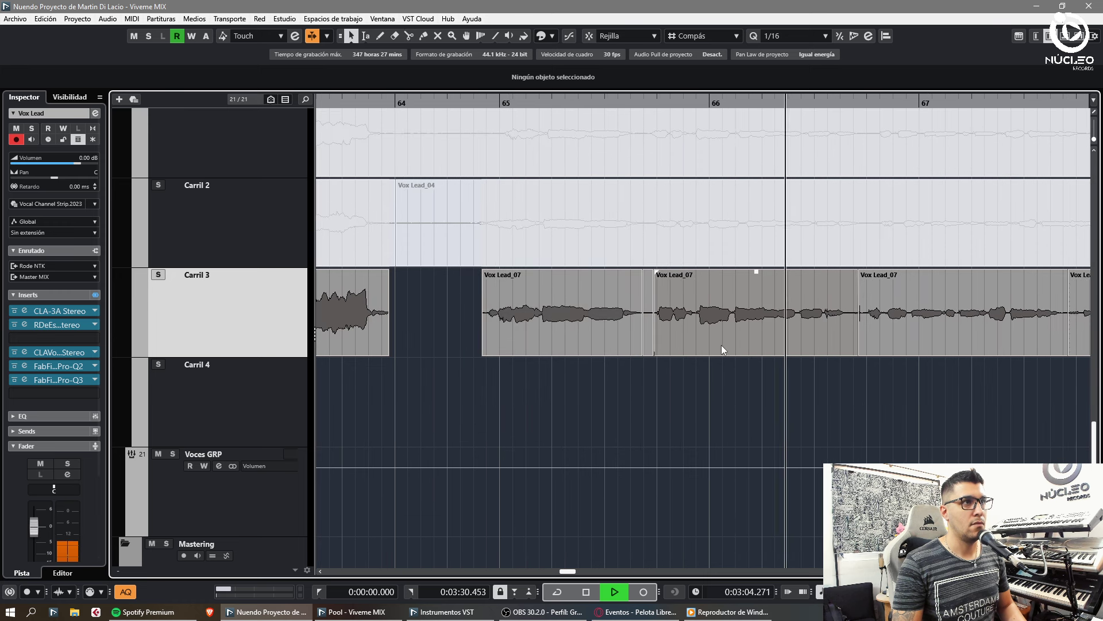
click(848, 341)
click(869, 341)
key(1)
click(855, 335)
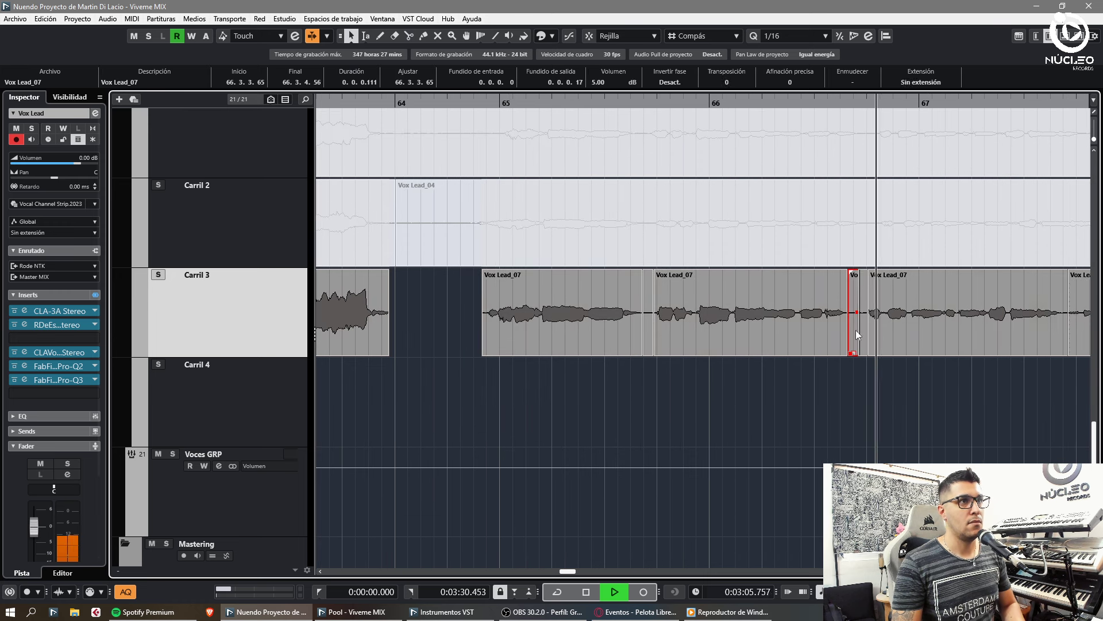
key(Delete)
click(648, 330)
key(Delete)
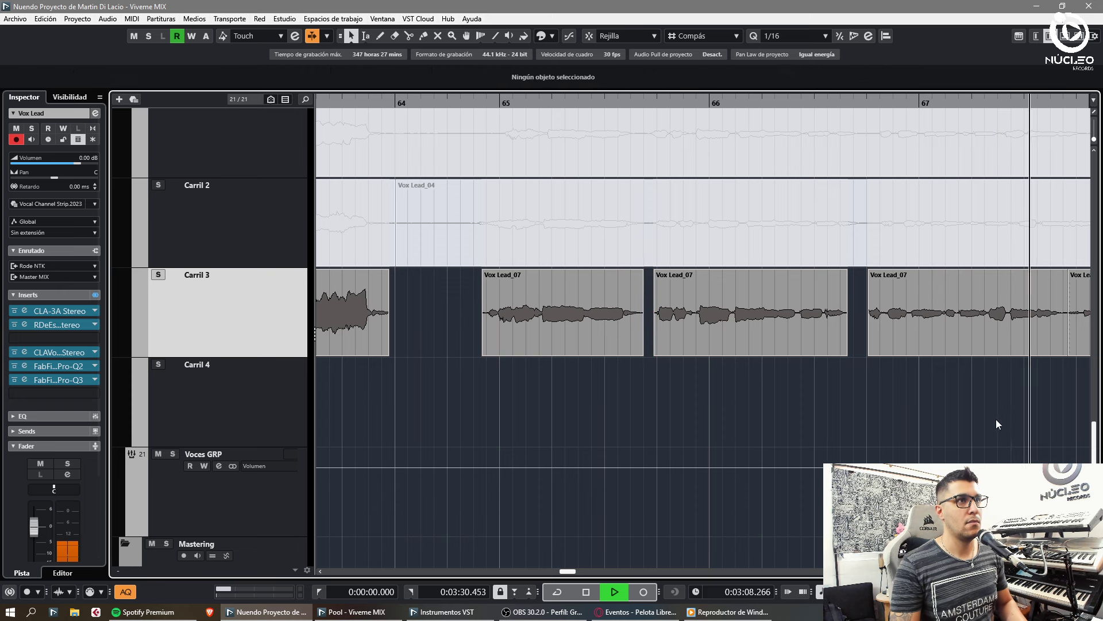
Step: Cut Vox Lead_07 on Carril 3 at about 67.4.1 and 67.3.3 and delete the silence between the cuts
key(g)
key(h)
key(h)
key(3)
click(723, 352)
key(1)
click(718, 338)
key(Delete)
key(3)
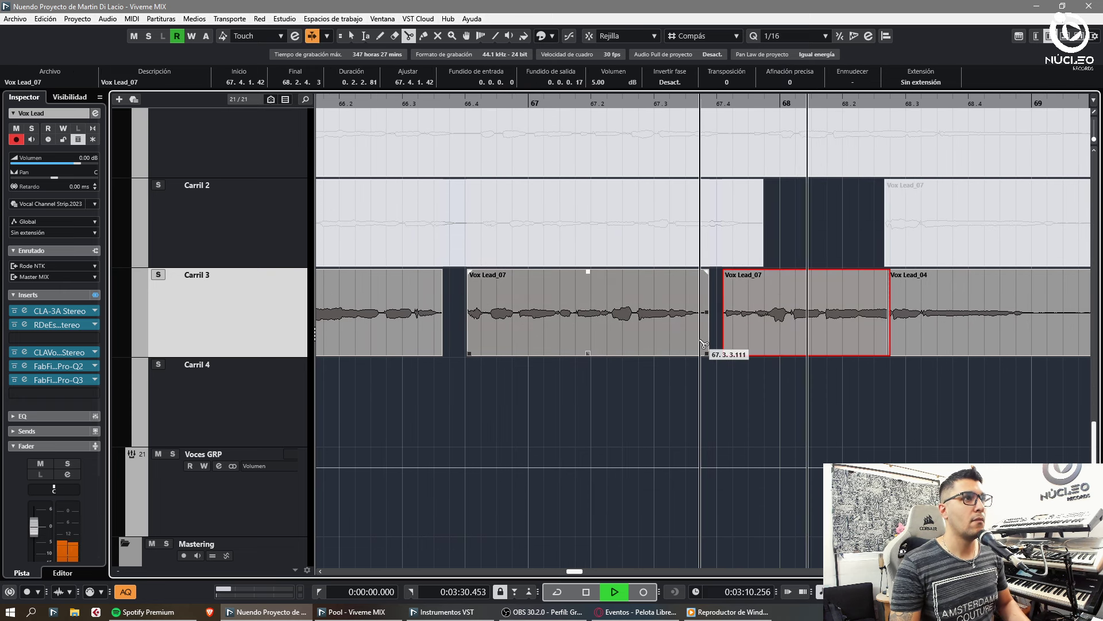
click(699, 343)
key(1)
click(704, 345)
key(Delete)
Step: Cut the last Vox Lead_04 clip on Carril 3 at about 69.1.1, delete its silent tail and return to the project start
key(3)
click(1041, 339)
key(g)
key(1)
click(845, 351)
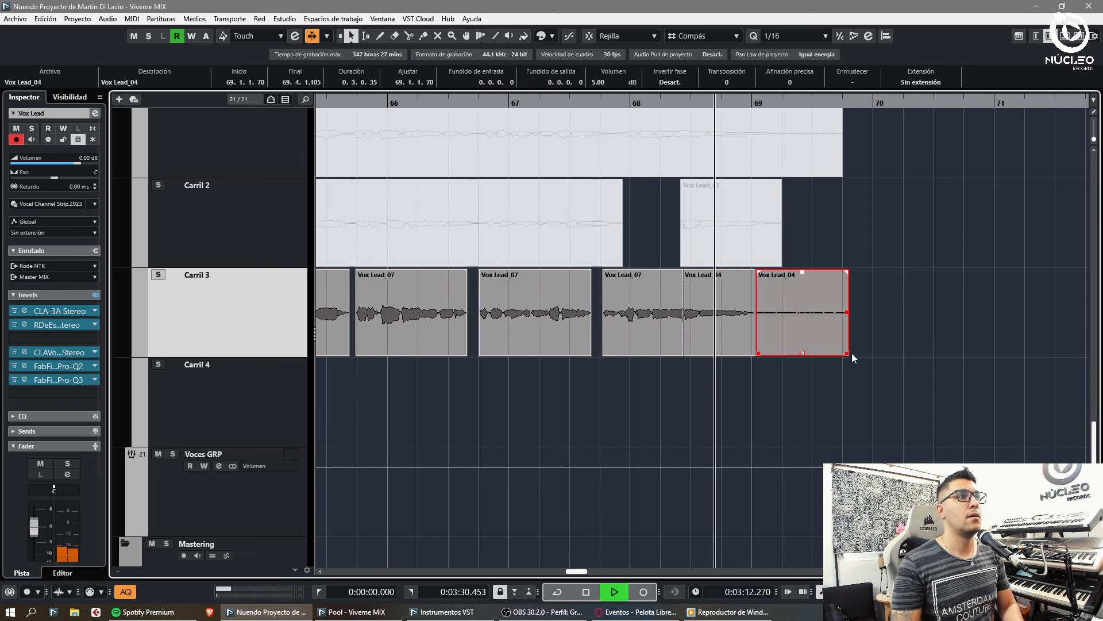
key(Delete)
key(g)
key(g)
key(g)
key(Home)
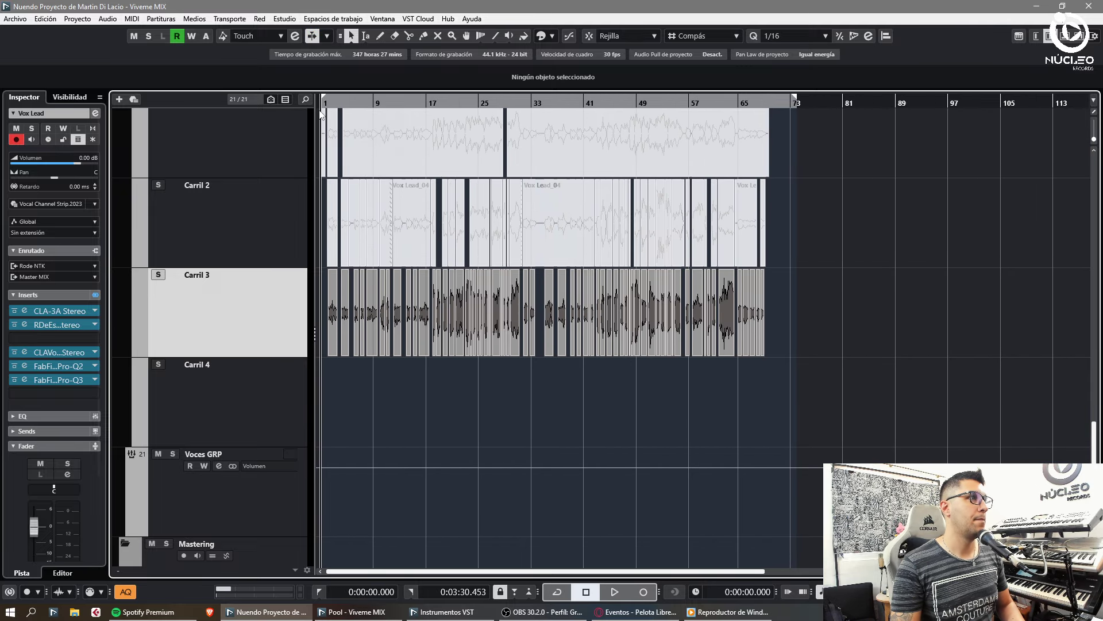
Step: Step through the first clips on Carril 3 from bar 2 to bar 12 and back to examine their event volume
drag(900, 350, 160, 377)
key(h)
key(h)
key(h)
key(h)
key(h)
key(h)
key(h)
key(h)
key(h)
key(h)
click(437, 402)
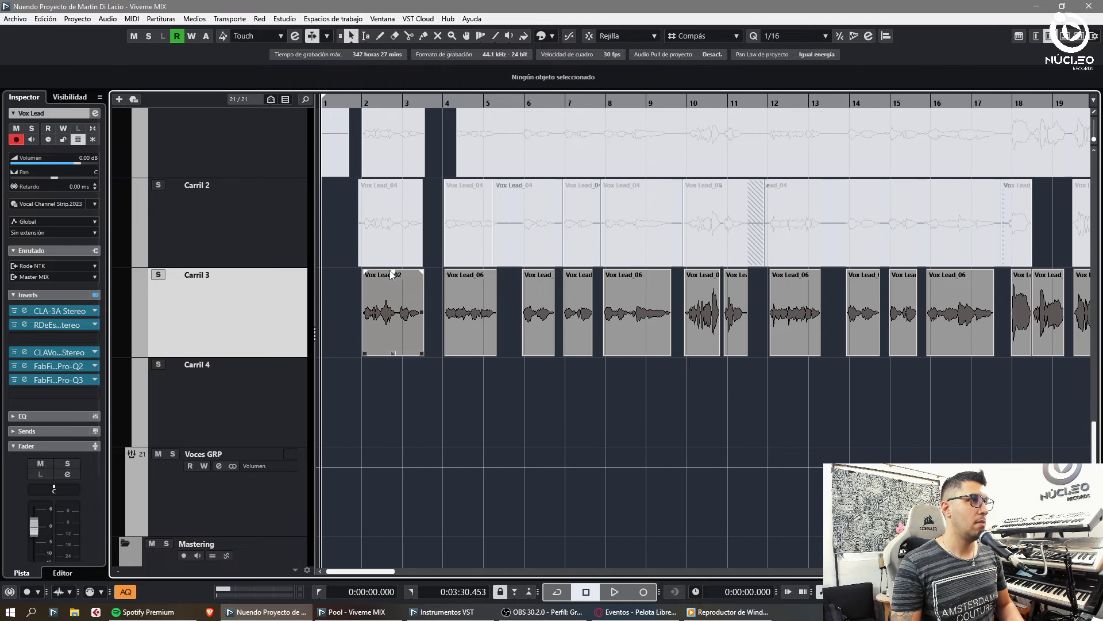
click(373, 322)
key(g)
key(g)
key(Right)
key(Right)
key(Right)
key(Right)
key(Right)
key(Right)
key(Right)
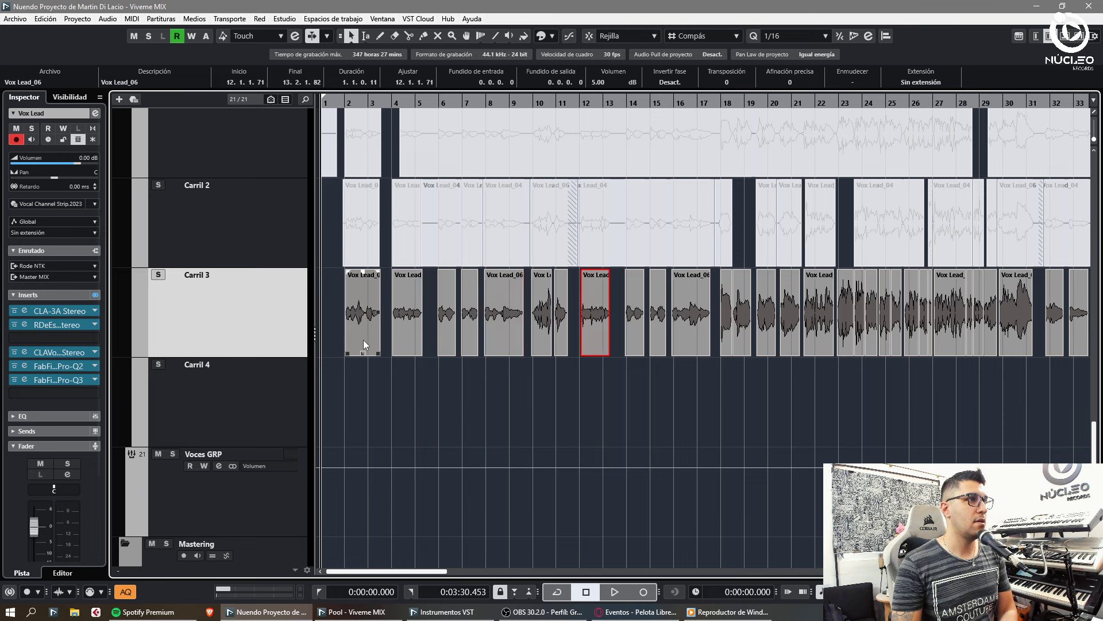
key(Left)
key(Left)
key(Left)
key(Left)
key(Left)
key(Left)
key(Left)
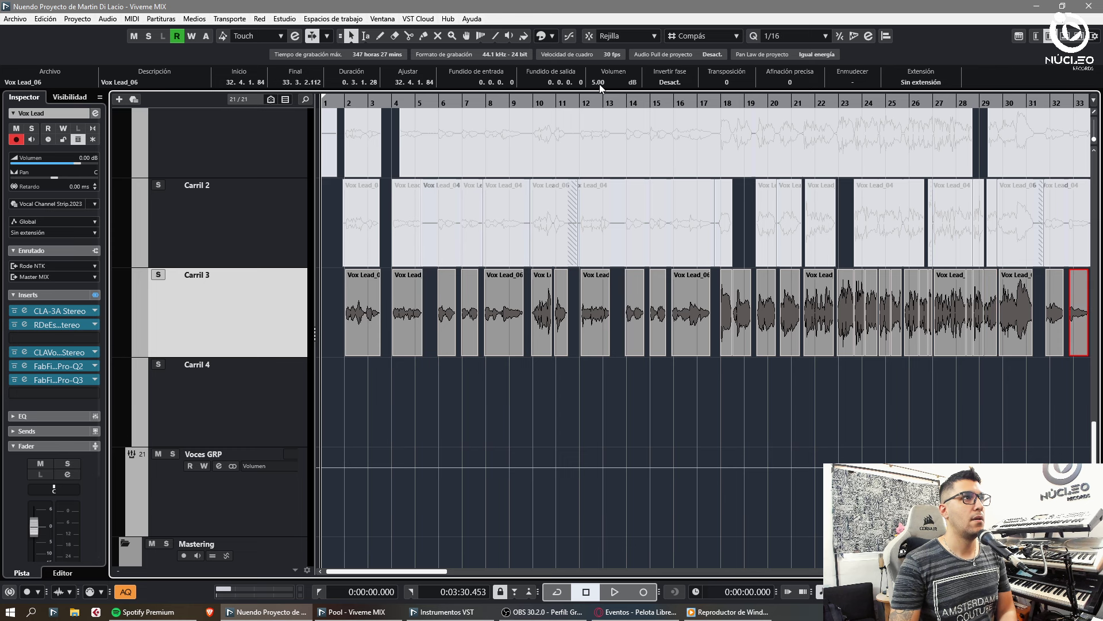
Step: Step through the remaining Carril 3 clips toward the end of the song to check each clip's event volume
key(Right)
key(Right)
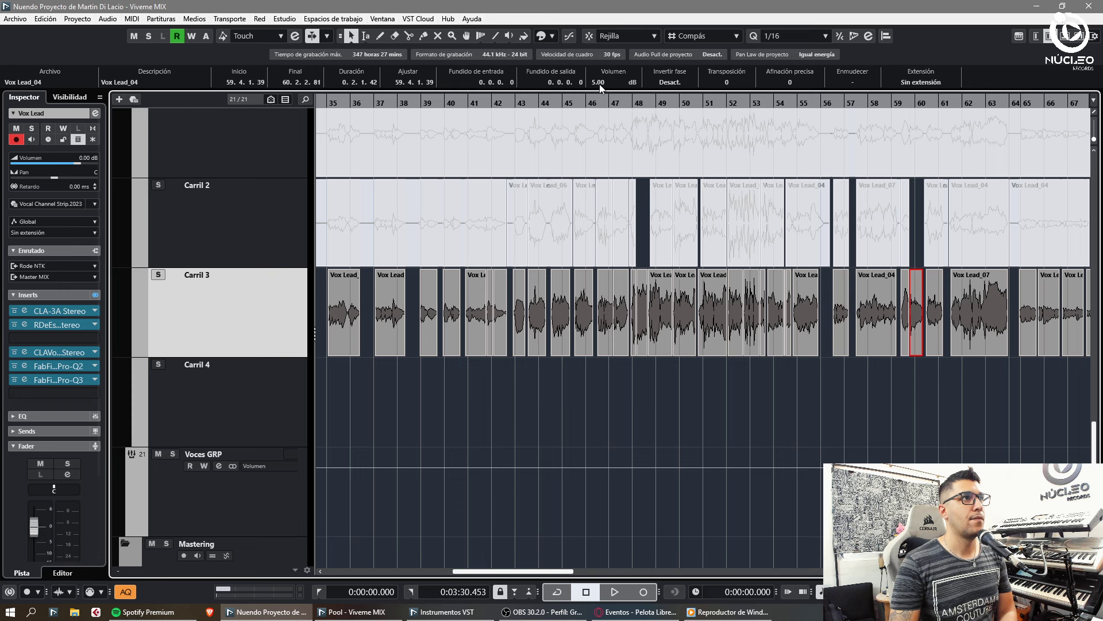
key(Right)
key(Right)
key(Right)
key(Right)
key(Right)
key(Right)
key(Right)
key(Right)
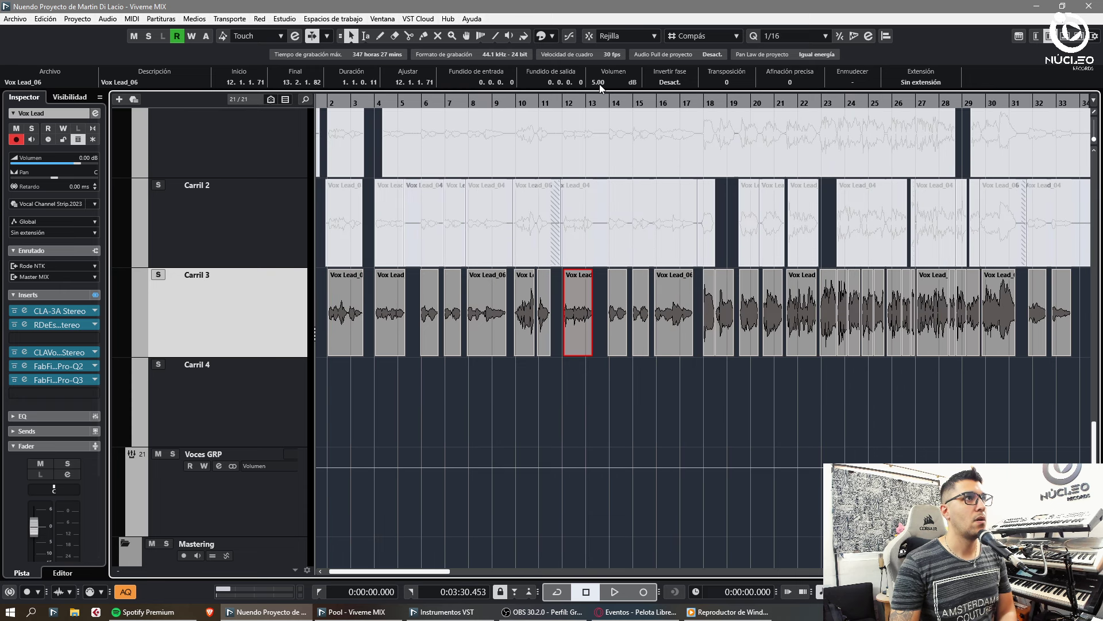
key(Right)
key(Right)
key(Right)
key(Right)
key(Right)
key(Right)
key(Right)
key(Right)
key(Right)
key(Right)
key(Right)
key(Right)
key(Right)
key(Right)
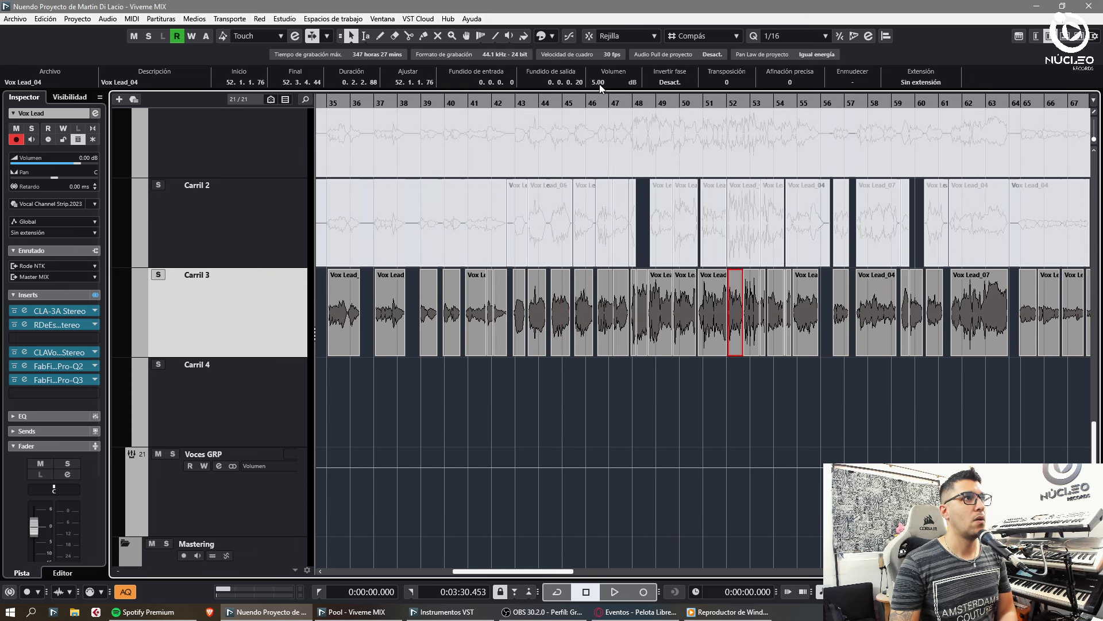
Step: Examine the event volume of the Carril 3 clips from bar 52 to the end of the song
key(Right)
key(Right)
key(Right)
key(Right)
key(Right)
key(Right)
key(Right)
key(Right)
key(Right)
key(Right)
key(Right)
key(Right)
key(g)
key(g)
key(g)
key(g)
key(g)
key(g)
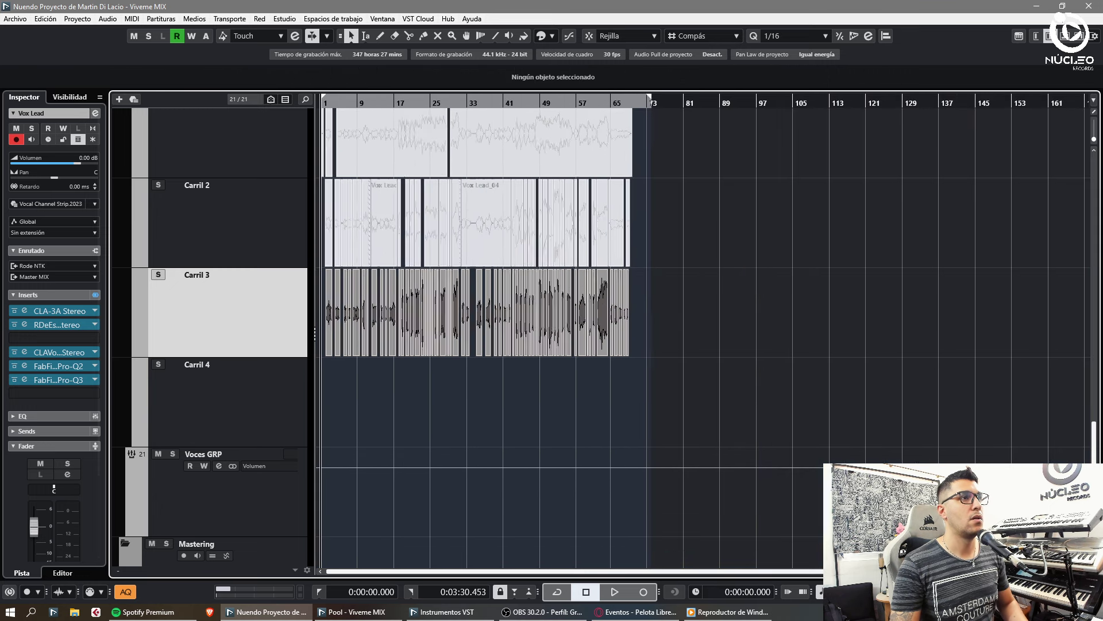
Step: Select all clips on Carril 3 to check their event volume together and clear the selection
key(h)
key(h)
key(h)
key(h)
key(h)
click(197, 300)
key(h)
key(h)
key(h)
key(h)
key(h)
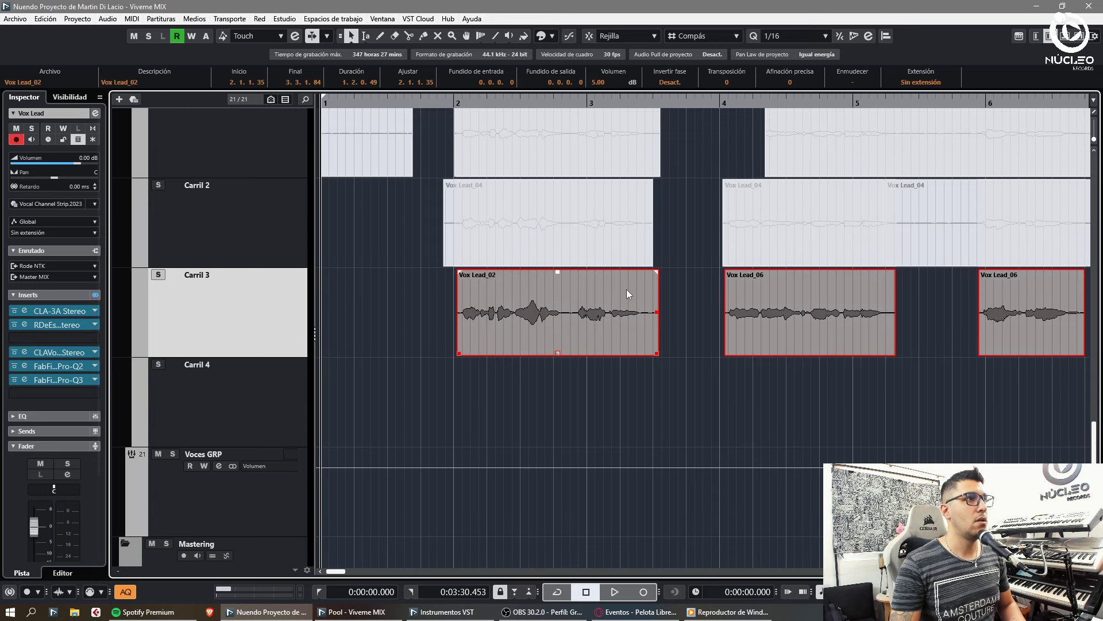
click(391, 338)
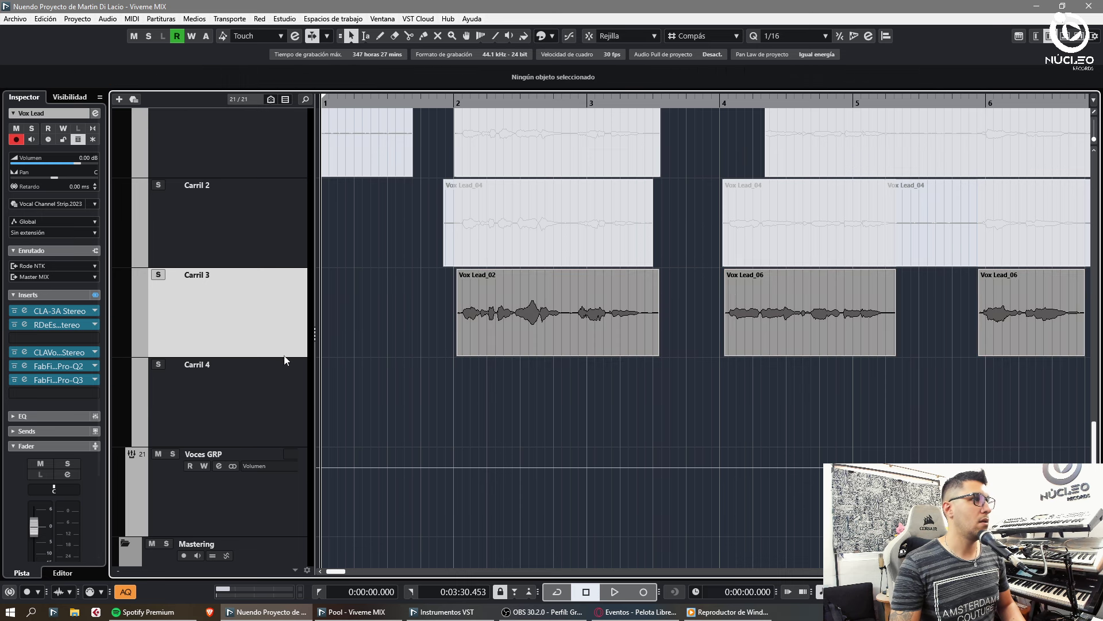
Step: Load Waves Tune Stereo in the empty third insert slot of Vox Lead and close the CLA Vocals editor
click(38, 352)
click(228, 320)
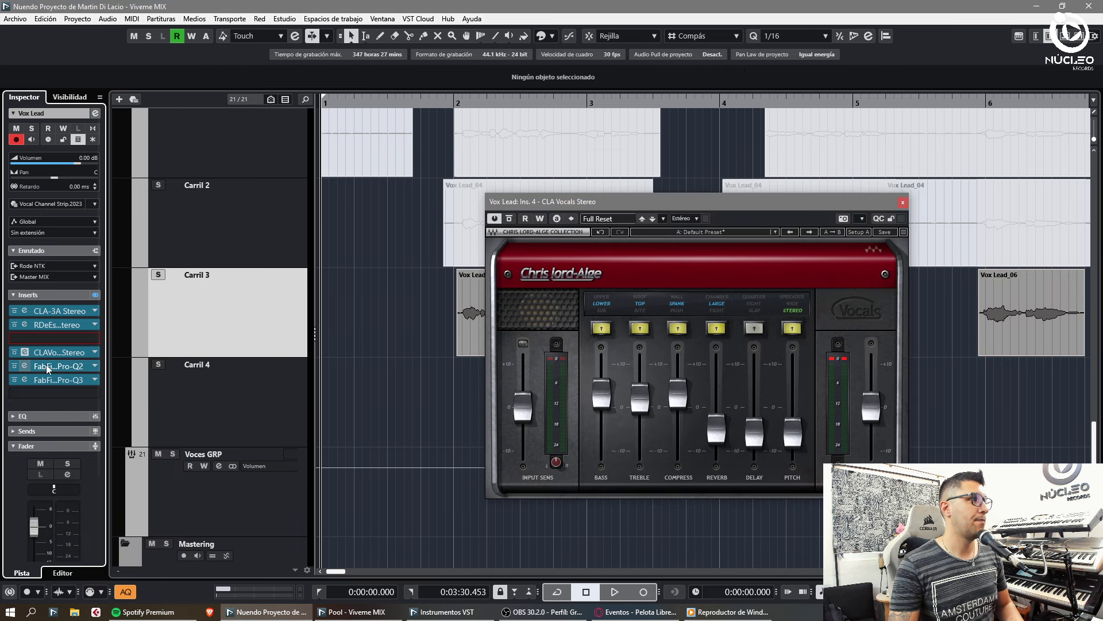
click(43, 340)
text(waves)
click(80, 454)
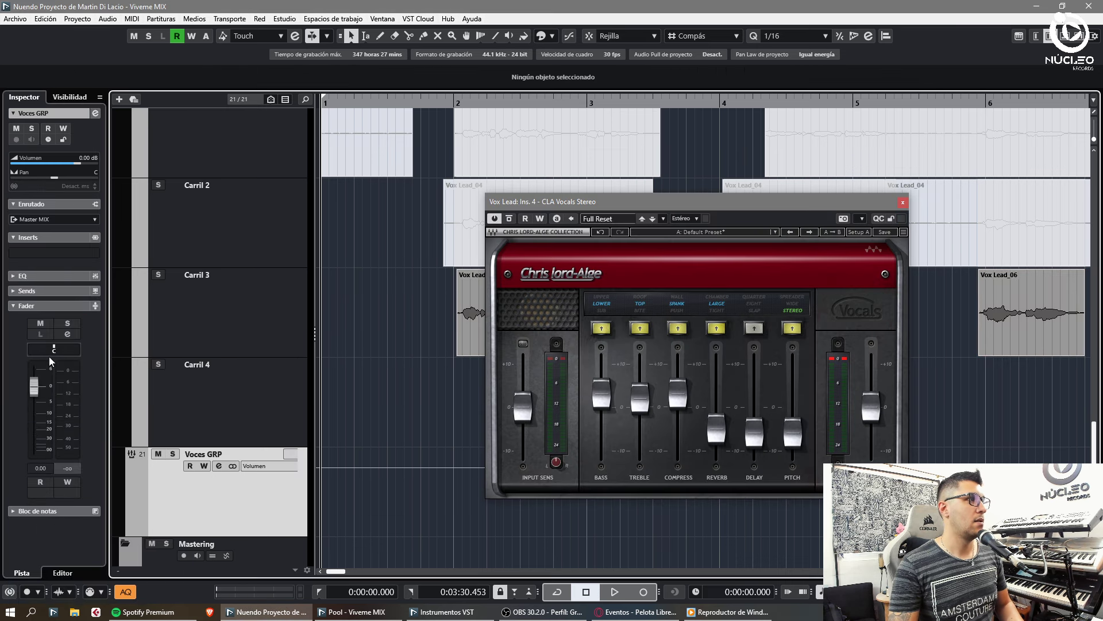
click(24, 352)
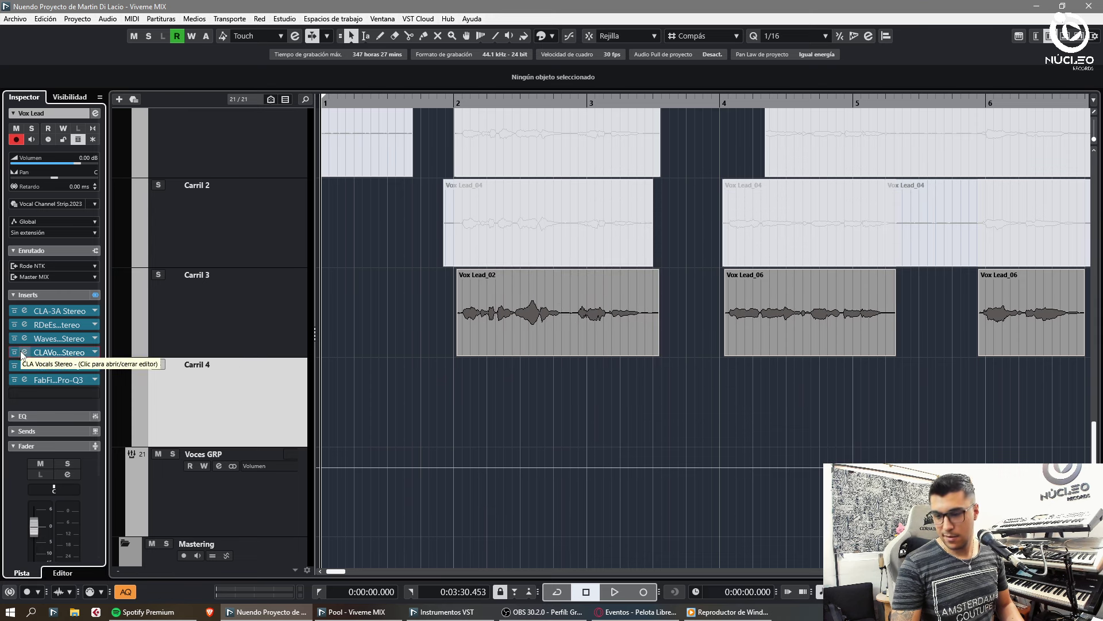
click(401, 403)
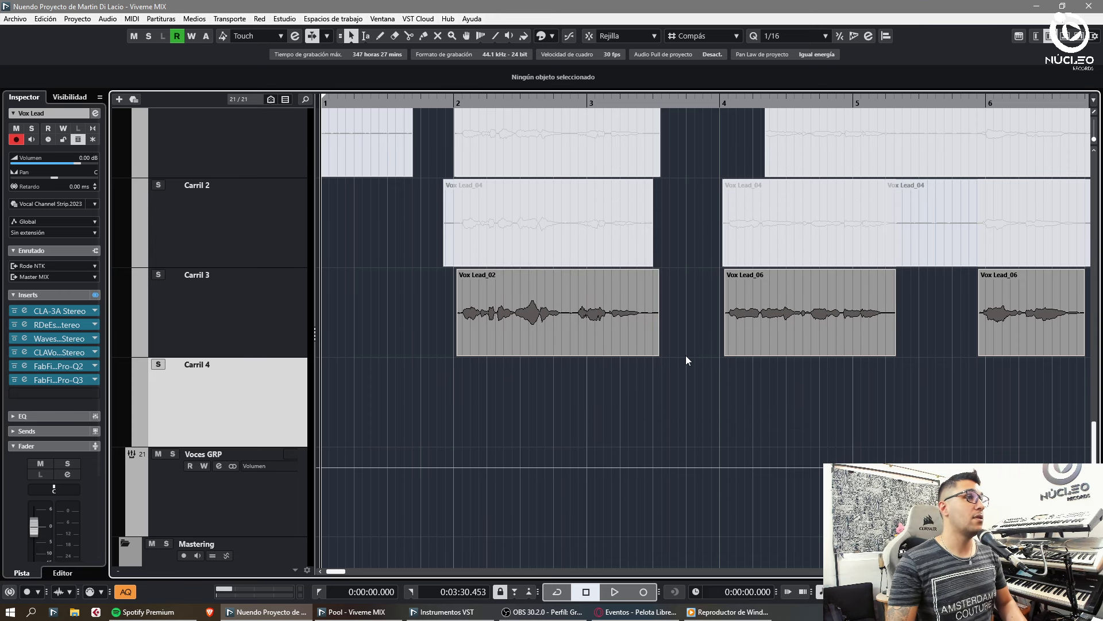
key(KP_Multiply)
key(h)
key(h)
key(space)
key(ctrl+z)
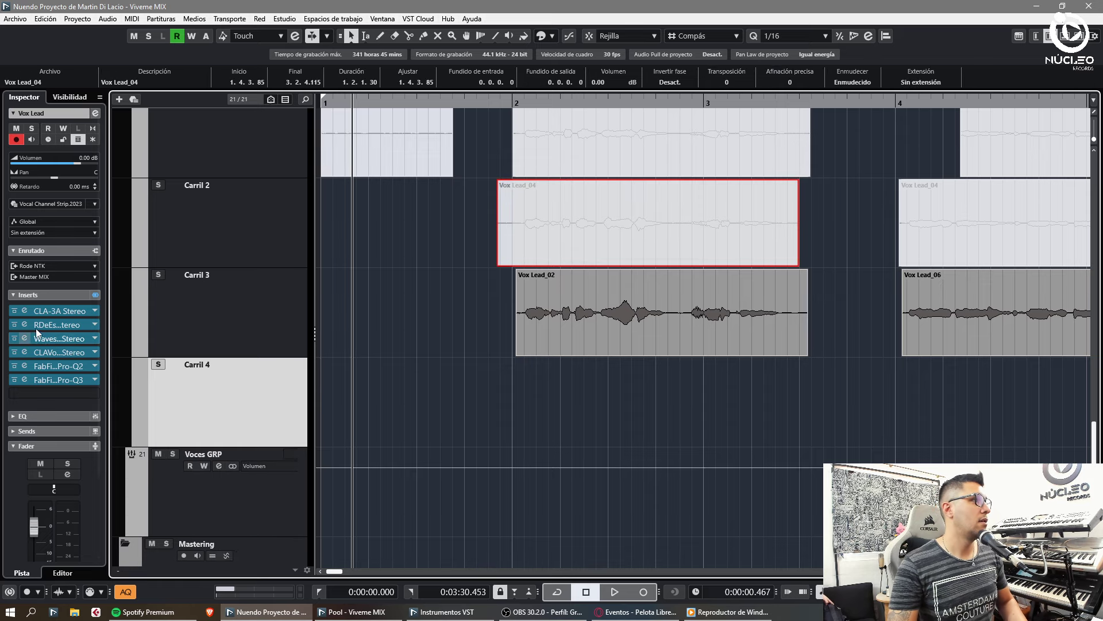
Step: Play the lead vocal from the start so Waves Tune scans its pitch, with the plugin editor open at 150% interface size
key(space)
click(24, 338)
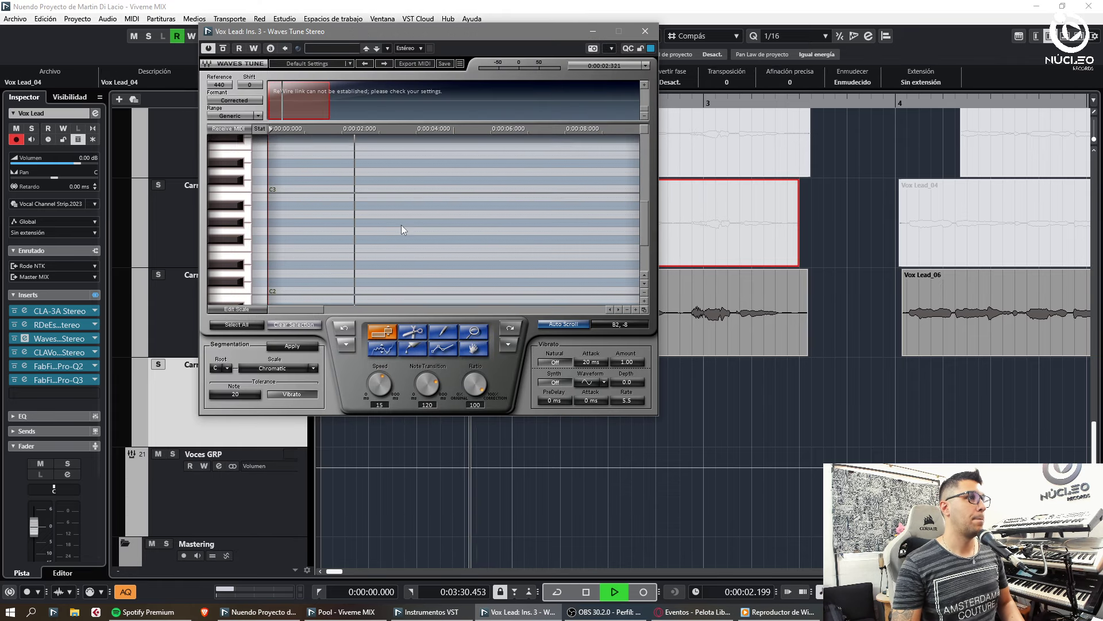
click(460, 64)
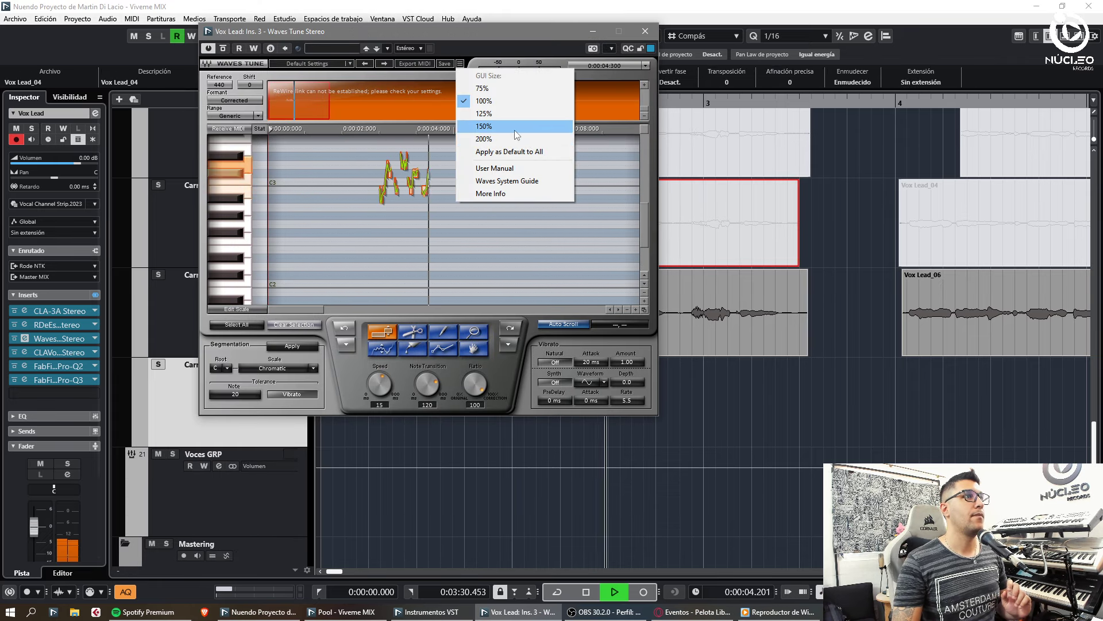
click(515, 129)
drag(392, 28, 301, 35)
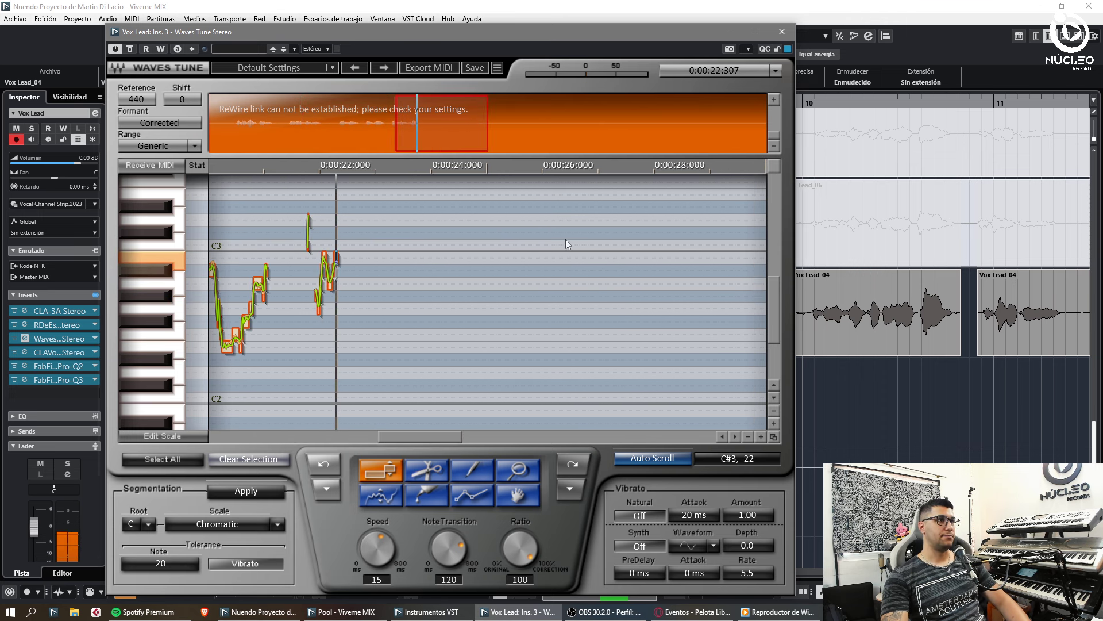
Step: Check the Vox Lead clips in the arrangement, and reopen its Waves Tune editor with auto scroll re-enabled to follow the detected notes
click(782, 32)
click(653, 405)
scroll(653, 406, down, 9)
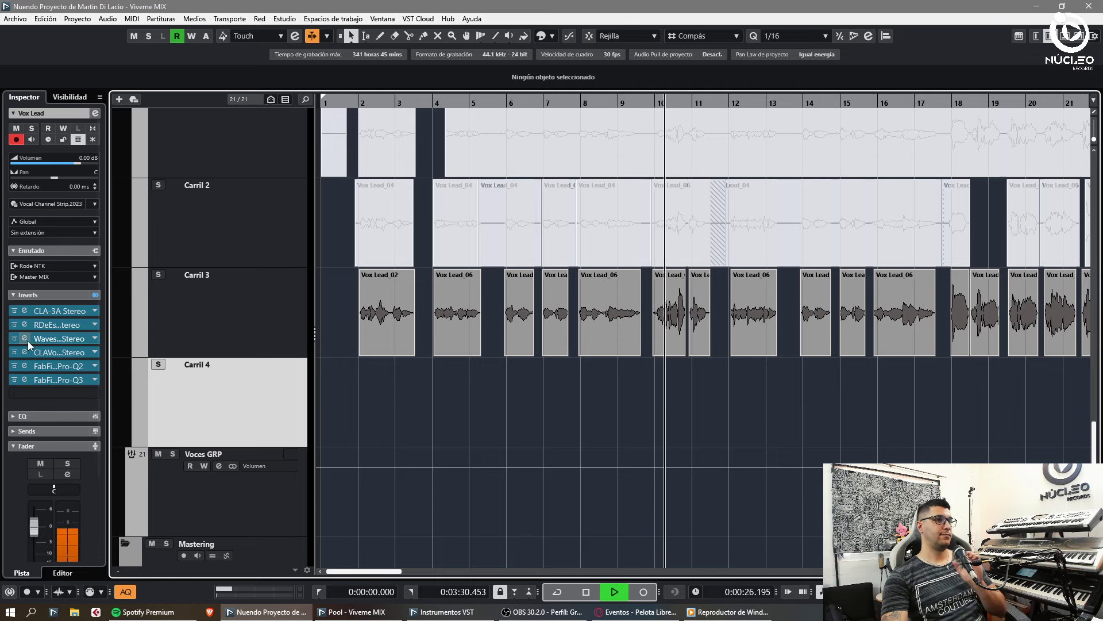
click(27, 340)
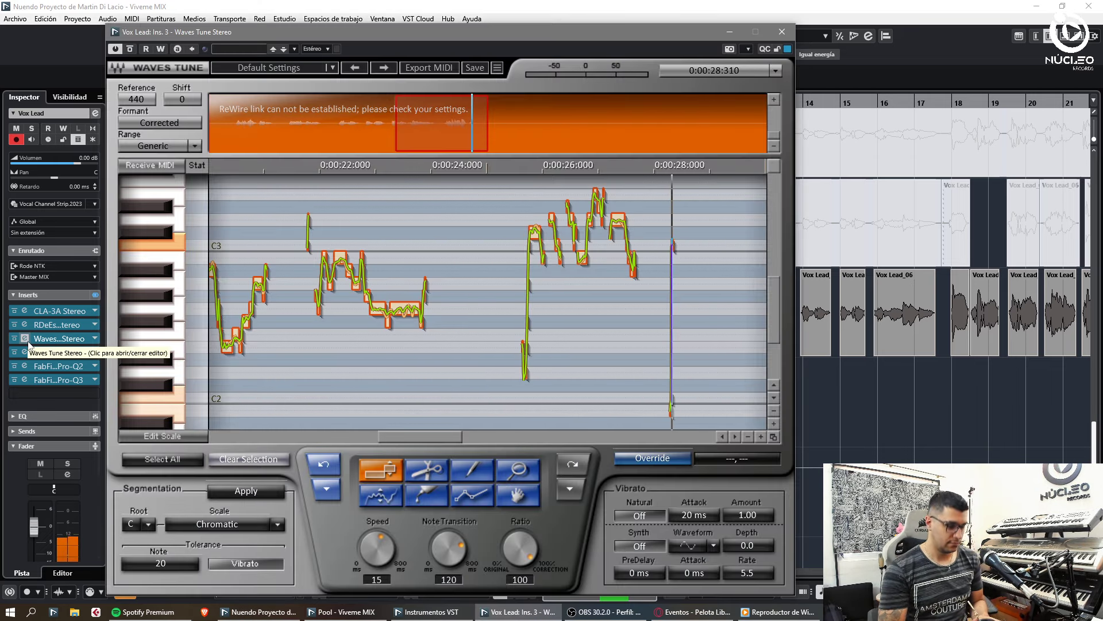
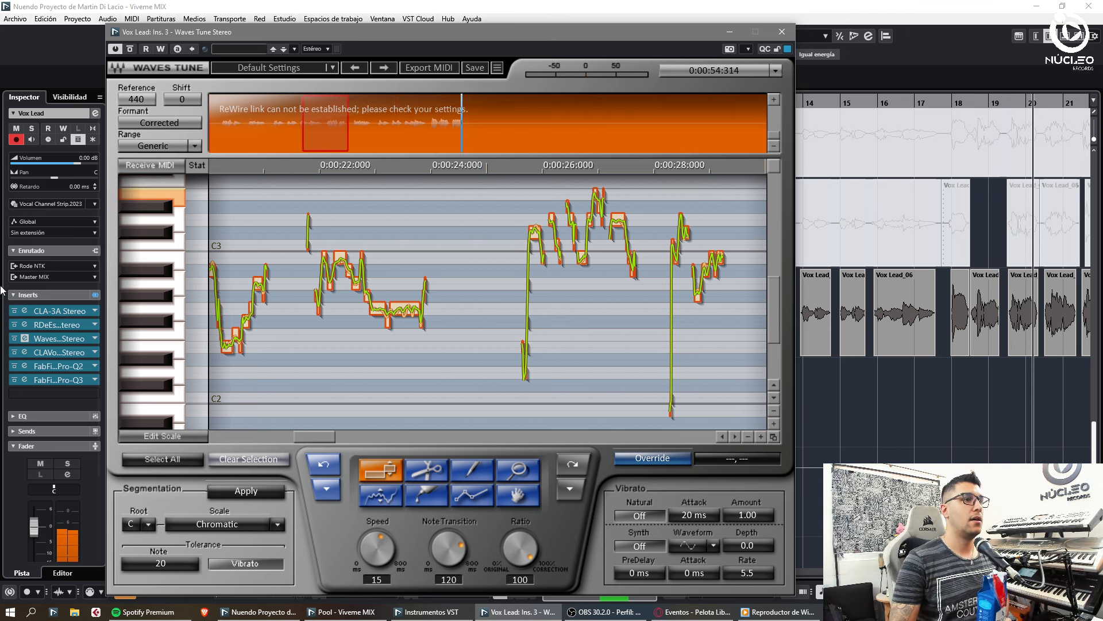
click(672, 458)
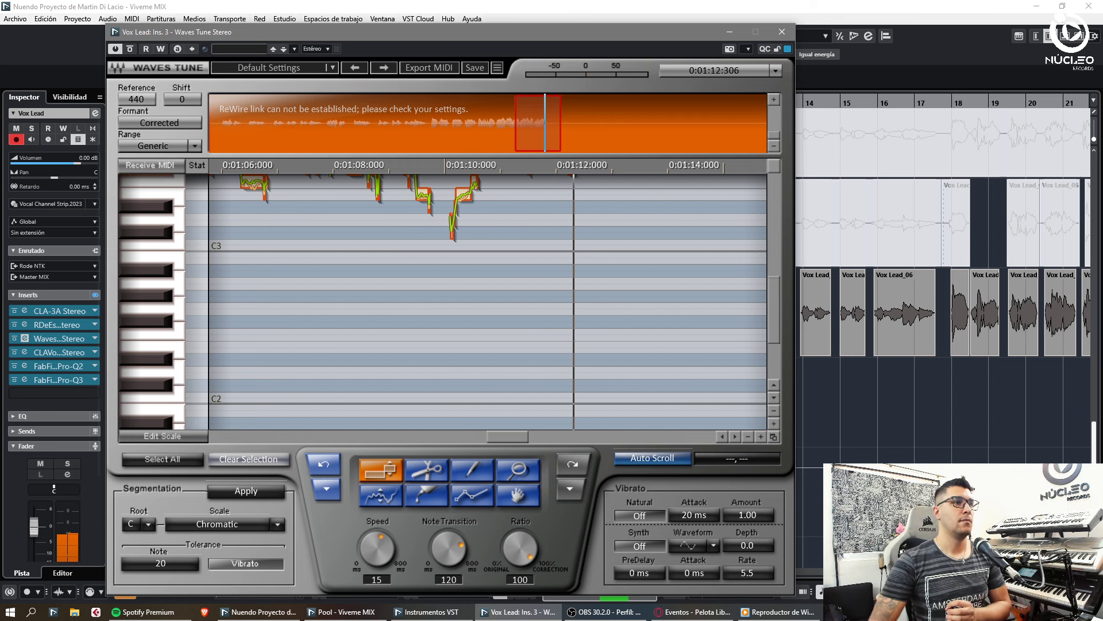
scroll(659, 354, up, 4)
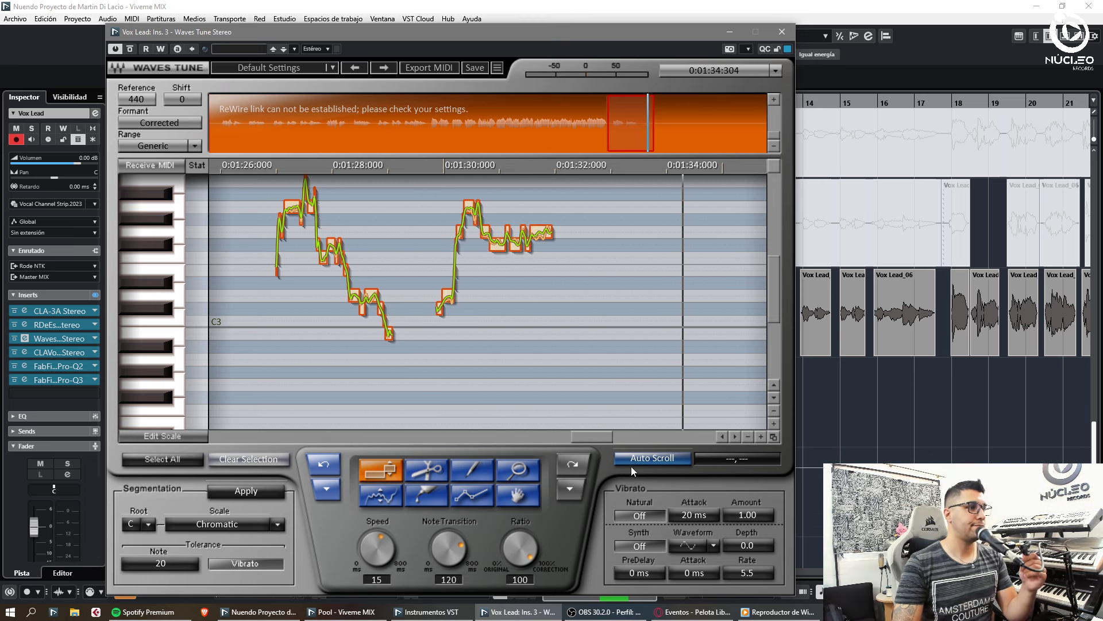
Step: Close the open Pool, VST Instruments and Waves Tune windows to return to the project arrangement
click(343, 611)
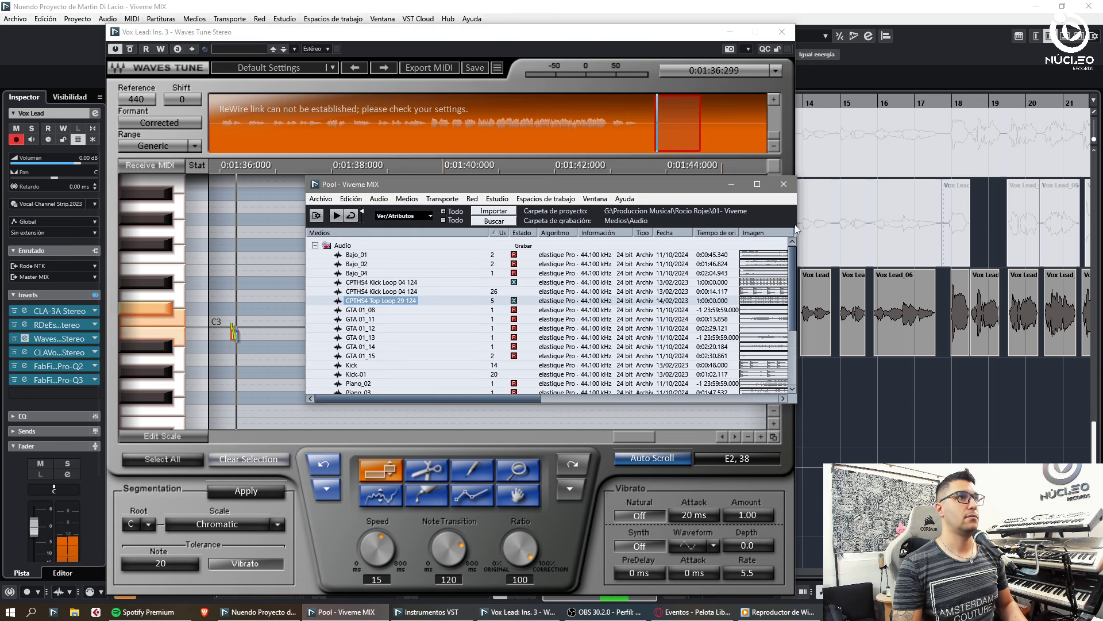
click(782, 187)
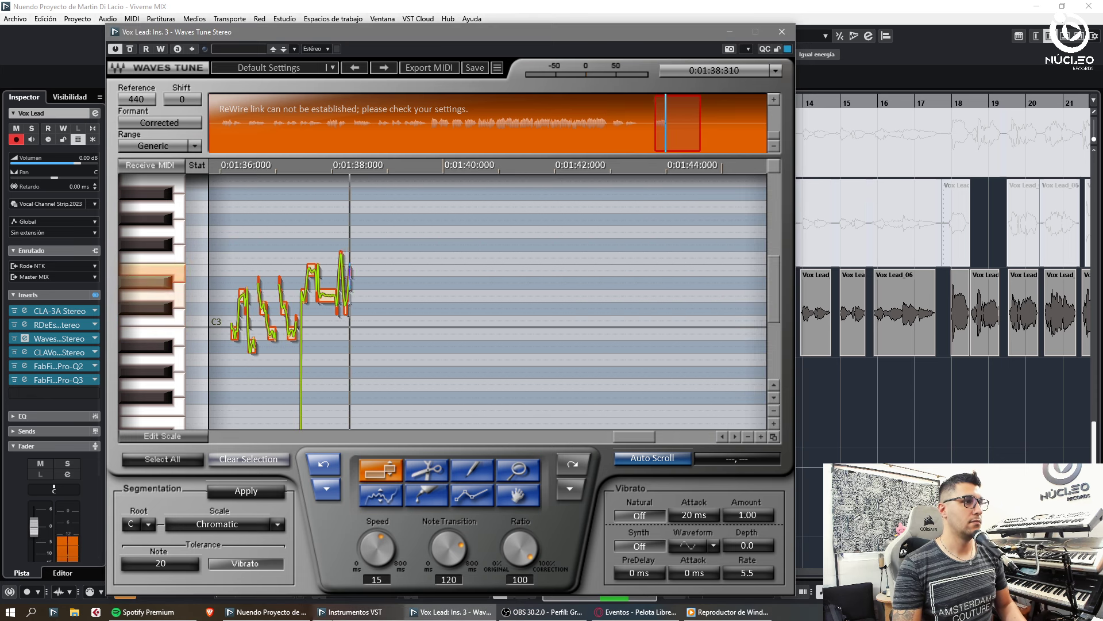
click(355, 611)
click(446, 142)
click(782, 31)
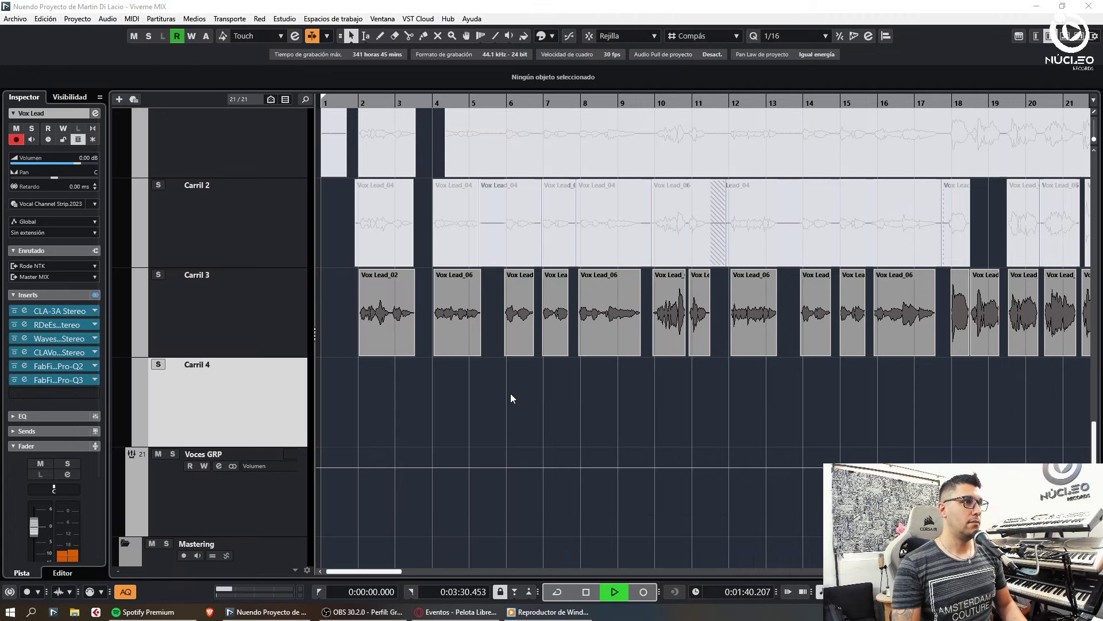
Step: Add a group channel track named Master Out to the project
scroll(485, 406, down, 2)
key(g)
key(g)
click(259, 426)
key(shift+g)
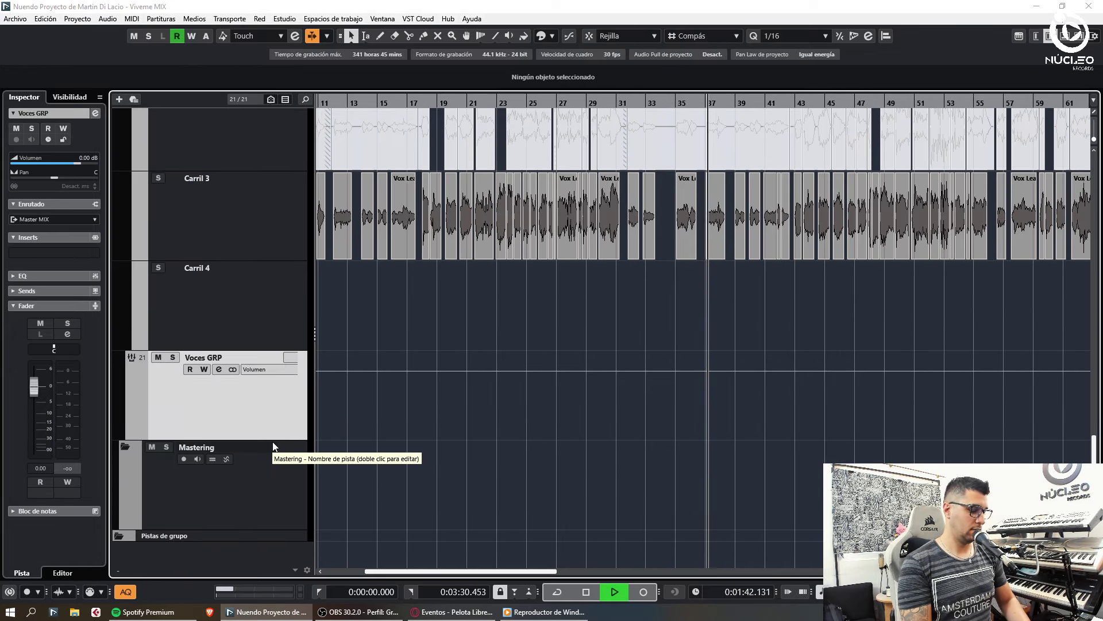
text(Master Out)
key(Return)
Step: Add a stereo audio track named Mastering and move it together with Master Out into the Mastering folder
key(shift+a)
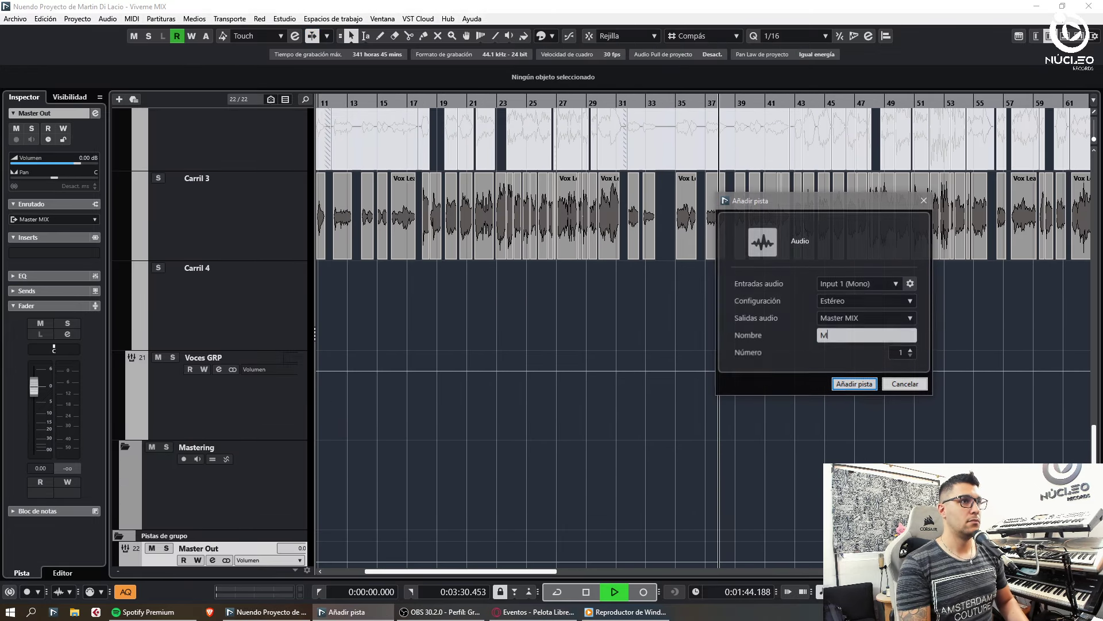
text(Mastering)
key(Return)
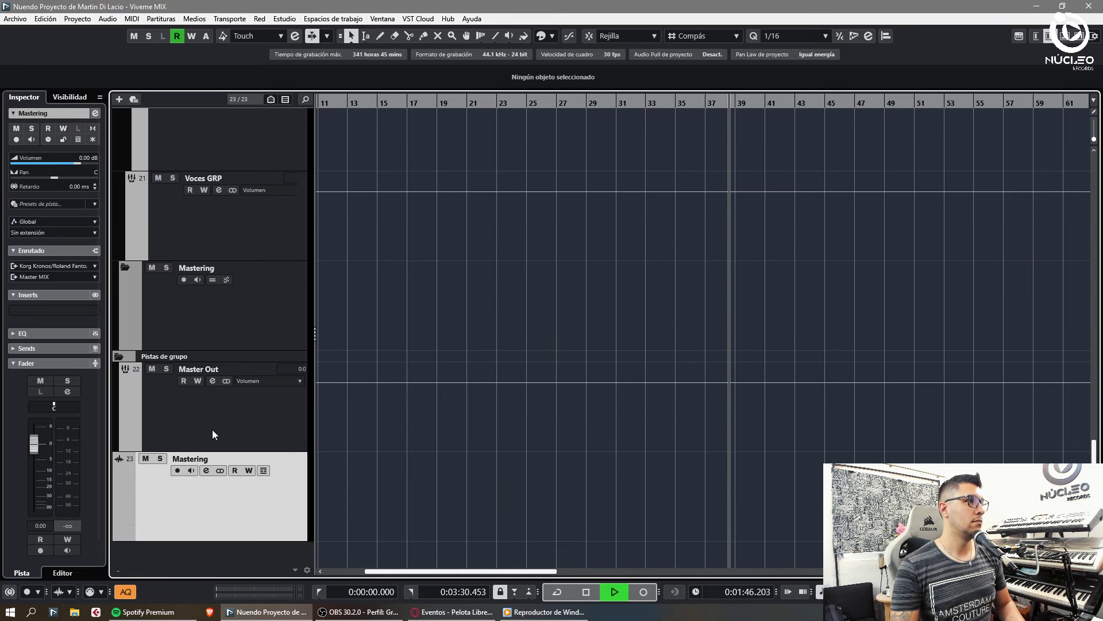
shift+click(213, 435)
drag(214, 434, 258, 338)
Step: Open the MixConsole and route the output of the Capas GRP channel to Instrumental GRP
key(F3)
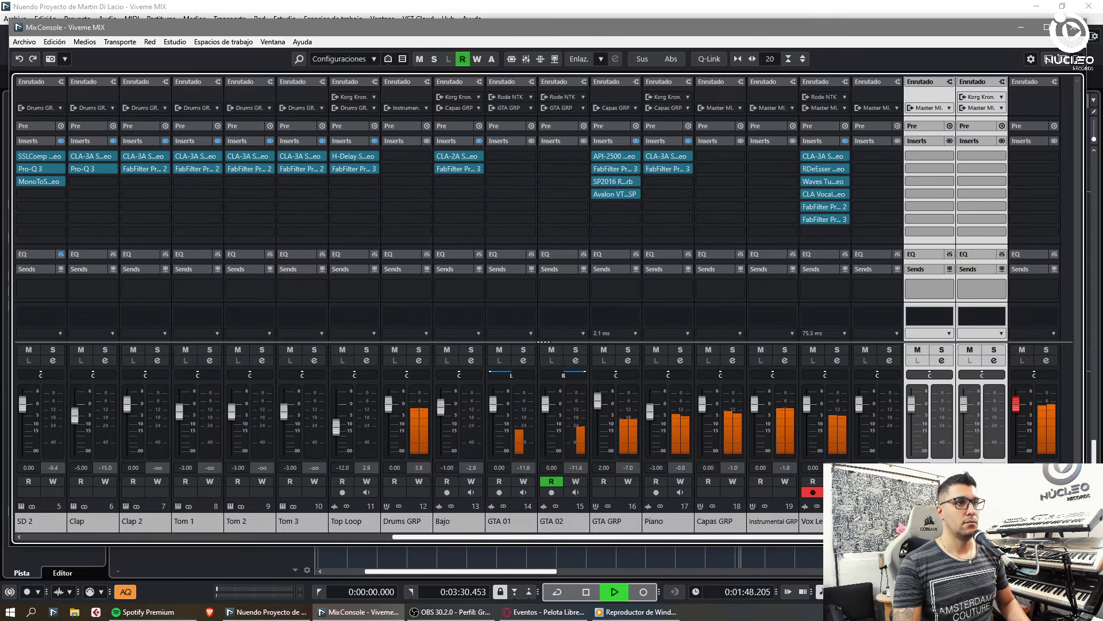
key(Left)
key(Left)
key(Left)
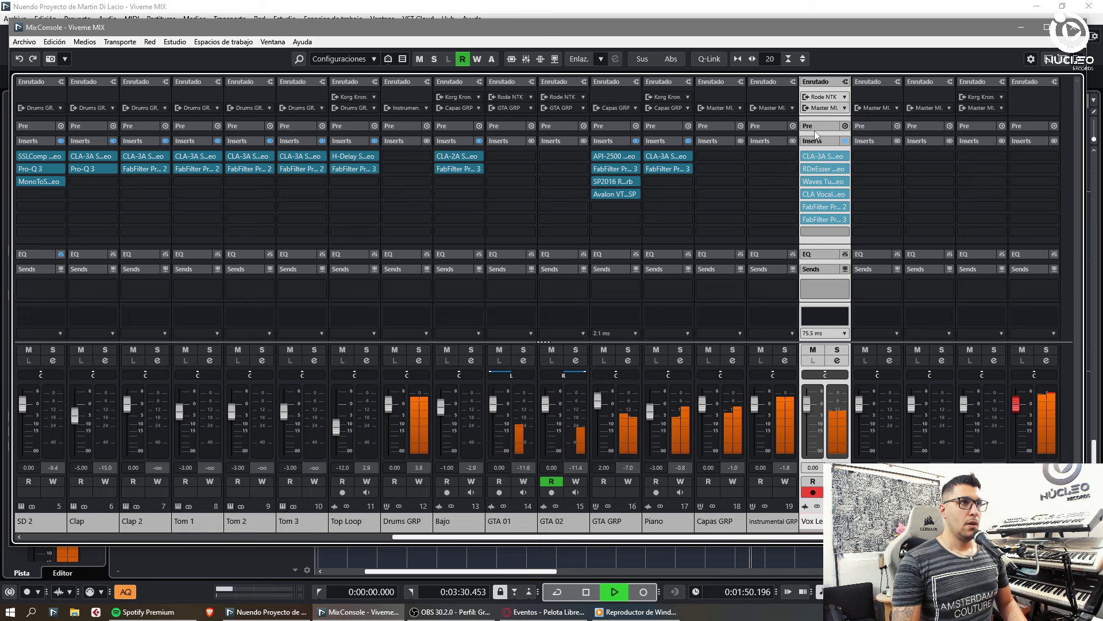
key(Left)
click(719, 107)
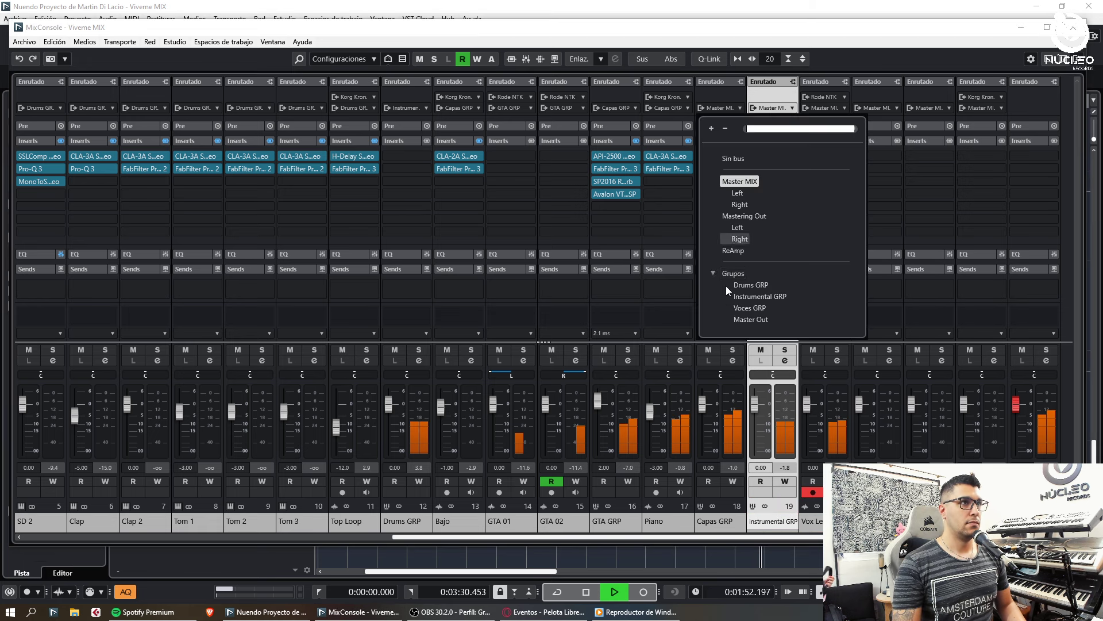
click(745, 299)
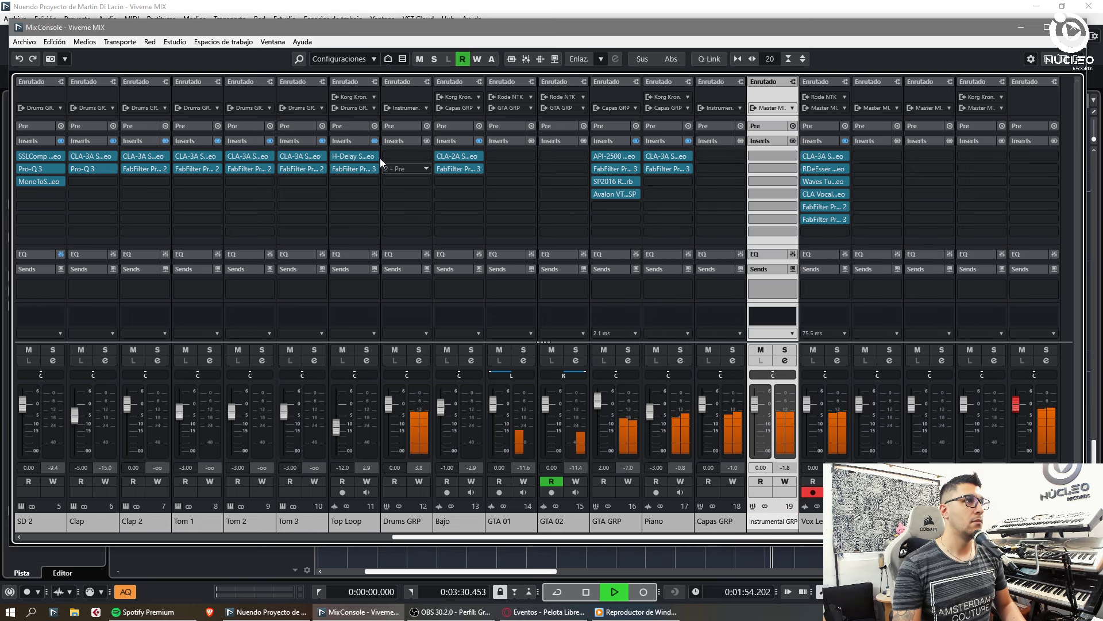
Step: Route the output of the Vox Lead channel to Voces GRP
drag(768, 537, 825, 540)
click(708, 415)
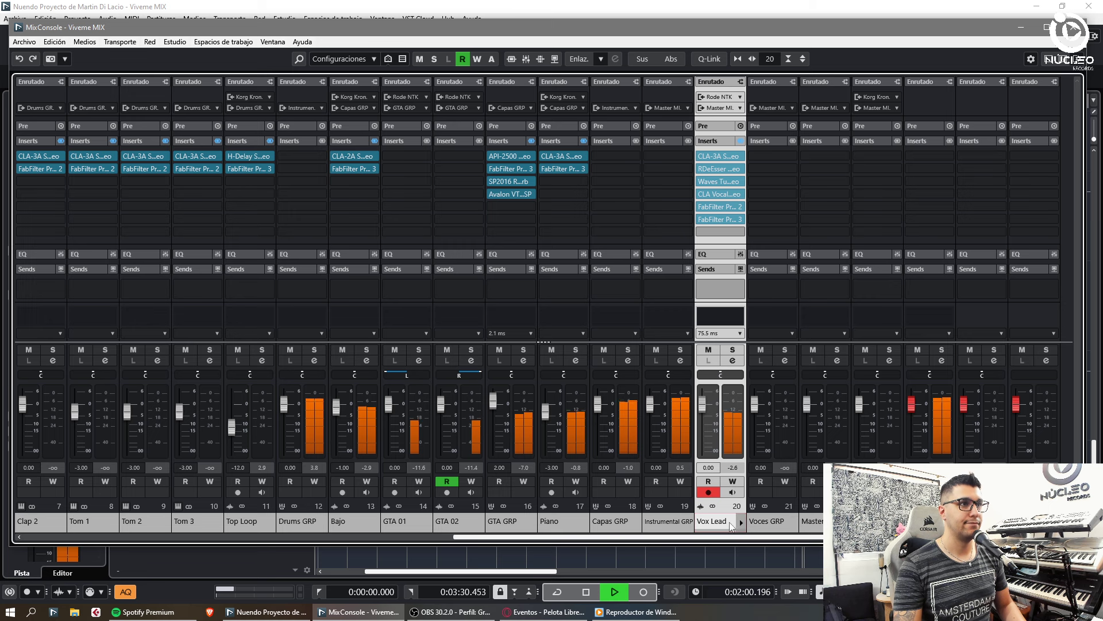
click(720, 108)
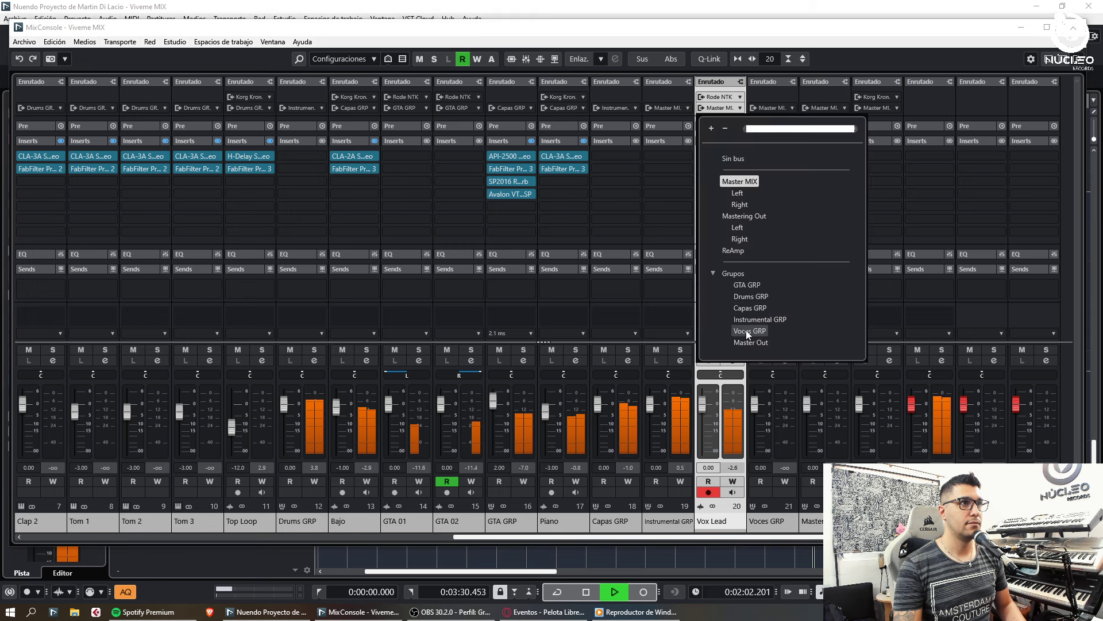
click(746, 331)
Step: Route the outputs of the Instrumental GRP and Voces GRP channels to Master Out
click(671, 111)
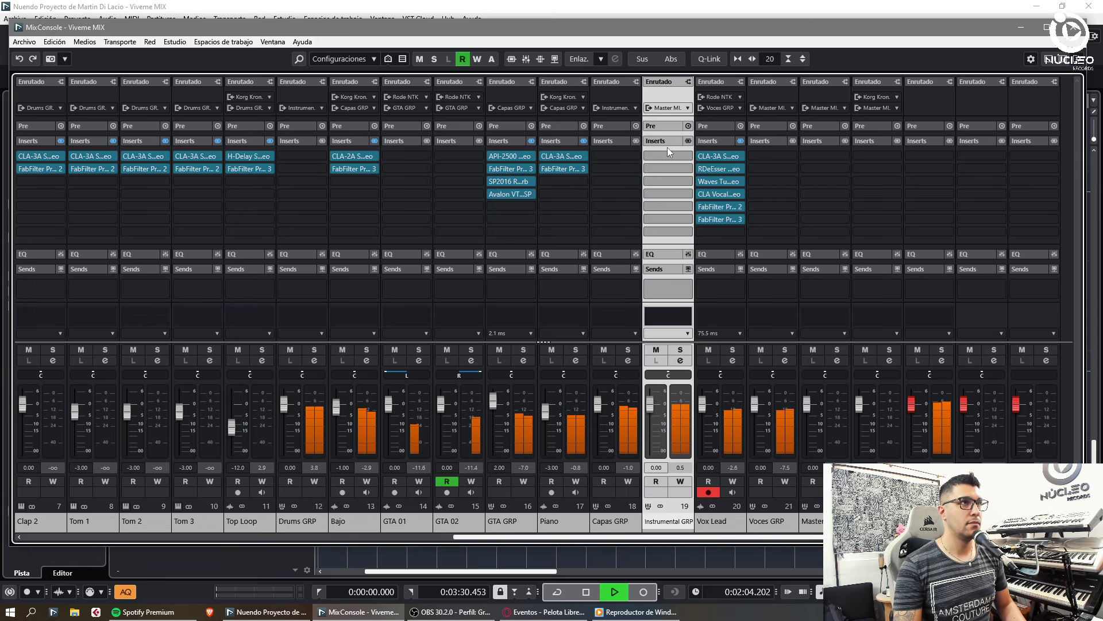
click(667, 109)
click(696, 296)
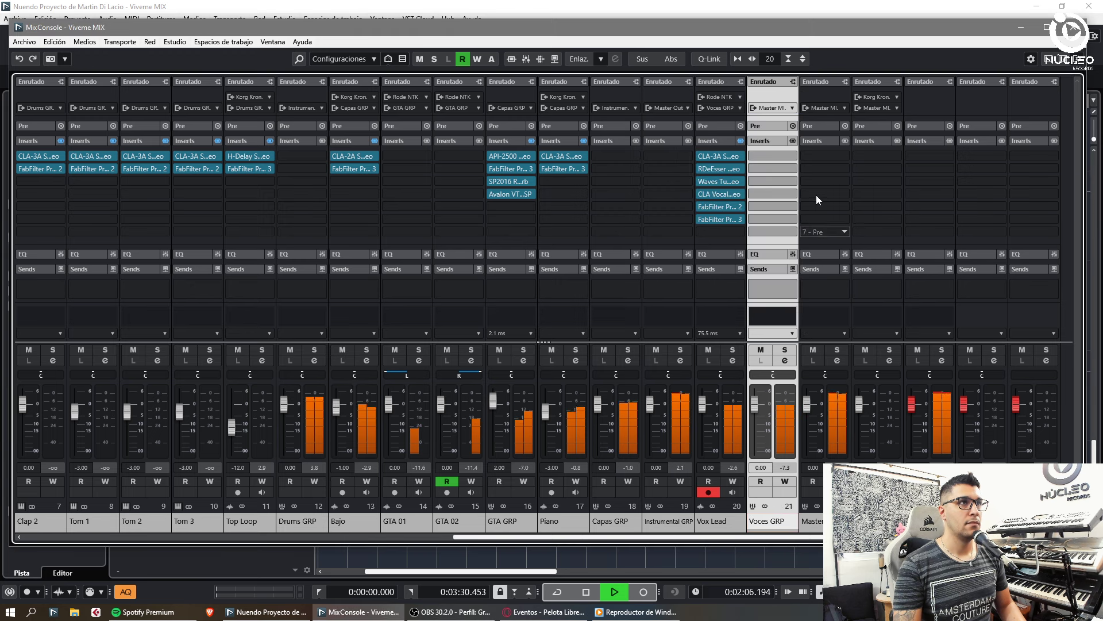
click(783, 108)
click(812, 332)
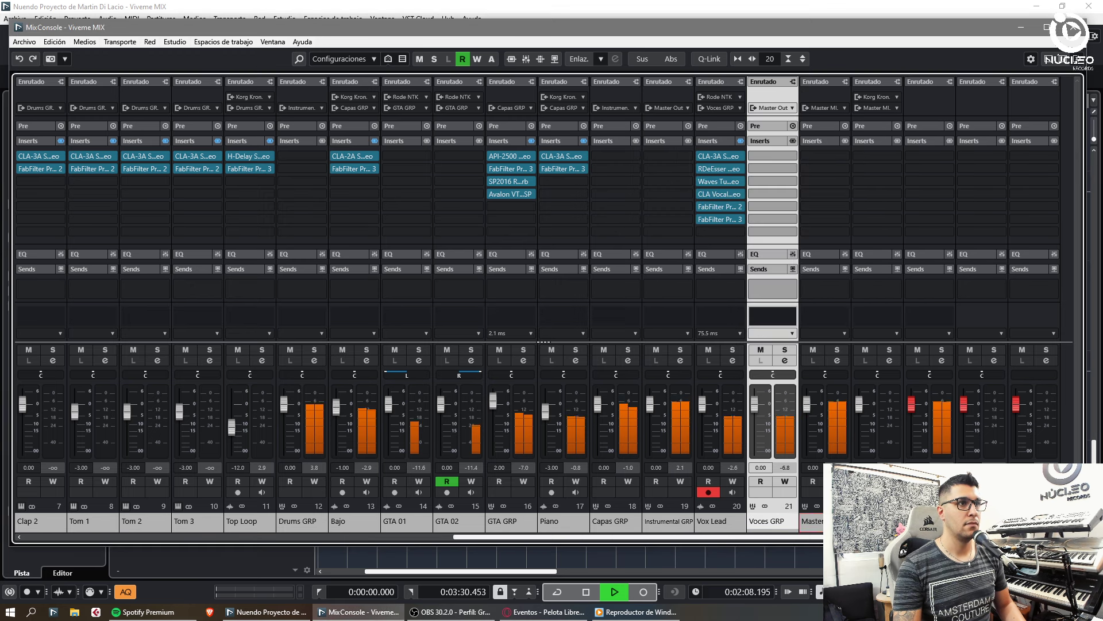
Step: Insert the API-2500 Stereo compressor in the first slot of Master Out and load its Mastering 1 preset
click(817, 345)
click(820, 161)
text(a)
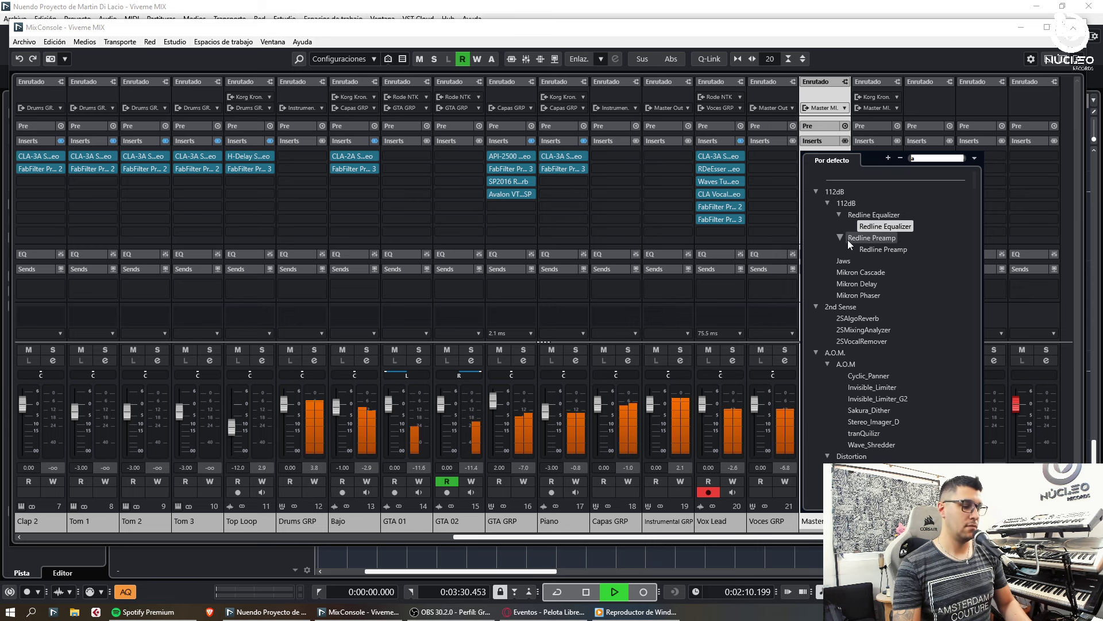
text(pi)
click(876, 237)
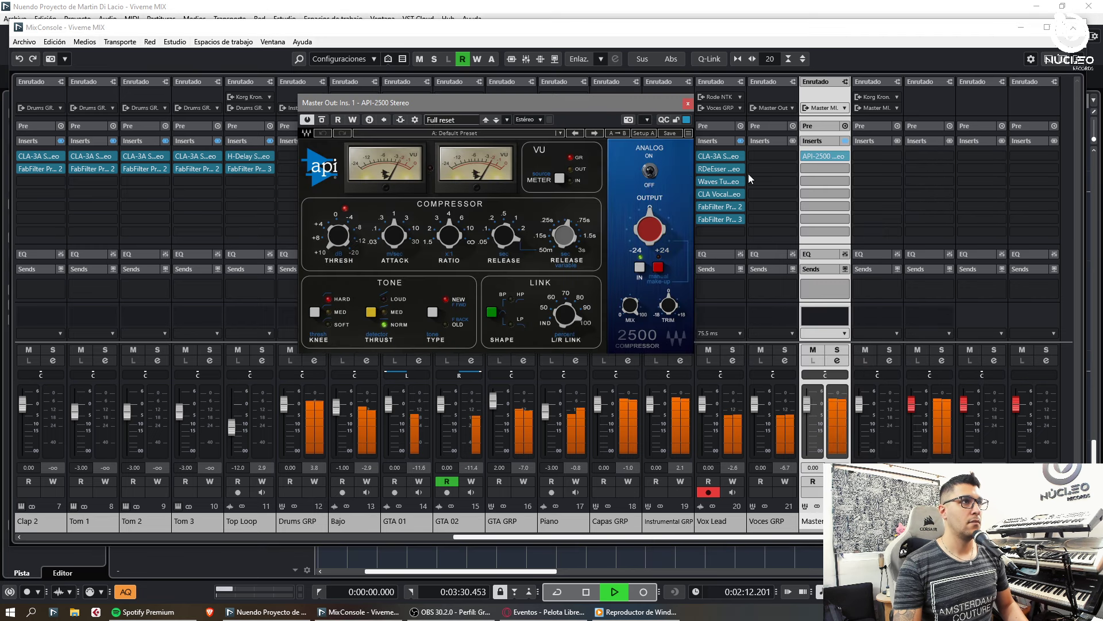
click(448, 132)
click(501, 526)
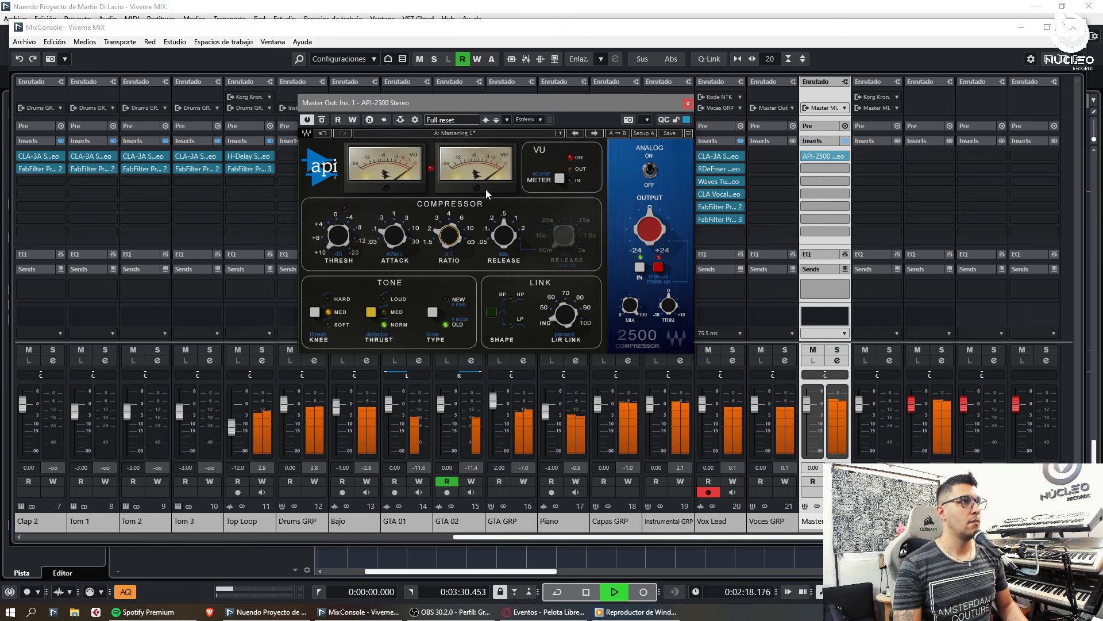
click(688, 103)
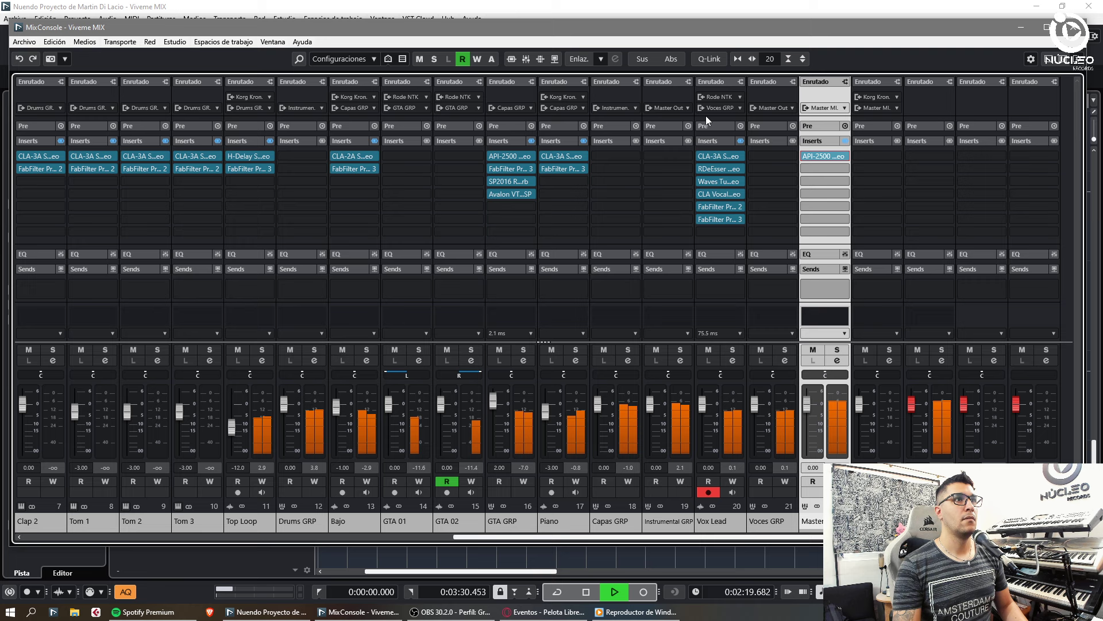
click(1072, 27)
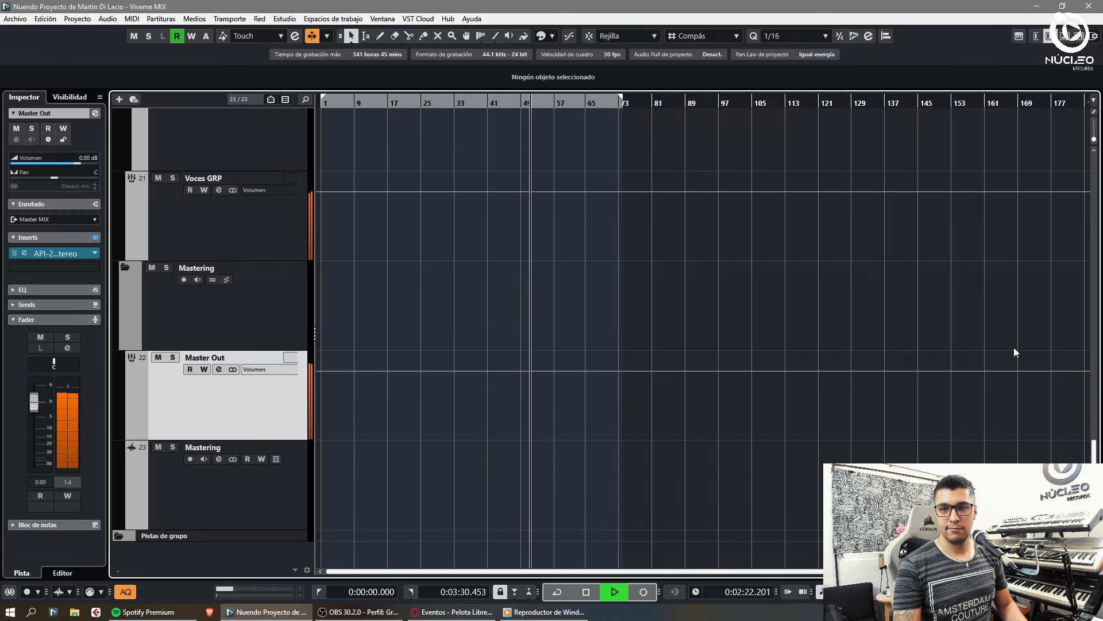
Step: Reopen Waves Tune on the Vox Lead track and examine the detected vocal notes while the song plays to its end
key(h)
key(h)
key(h)
scroll(368, 431, up, 2)
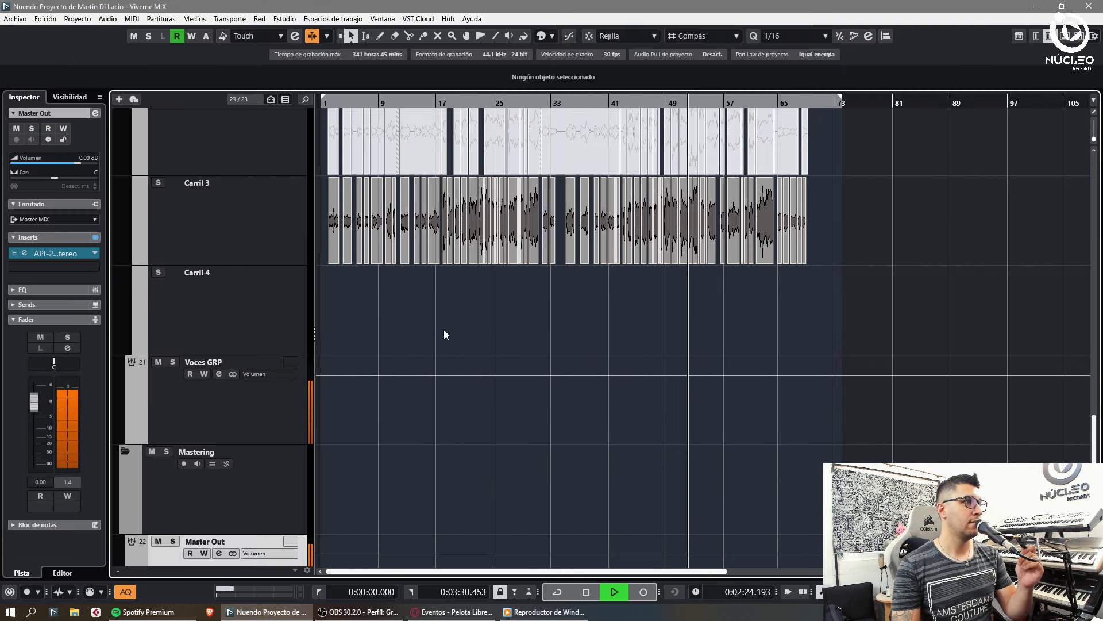
click(247, 321)
click(46, 339)
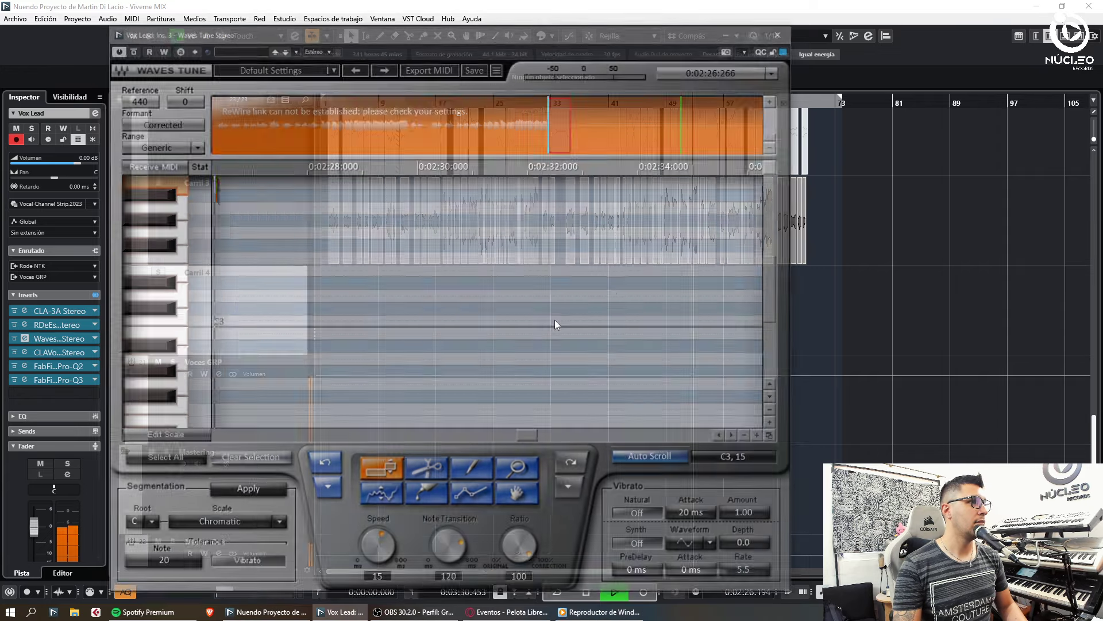
mouse_move(312, 56)
mouse_down()
mouse_move(539, 85)
mouse_move(384, 39)
mouse_up()
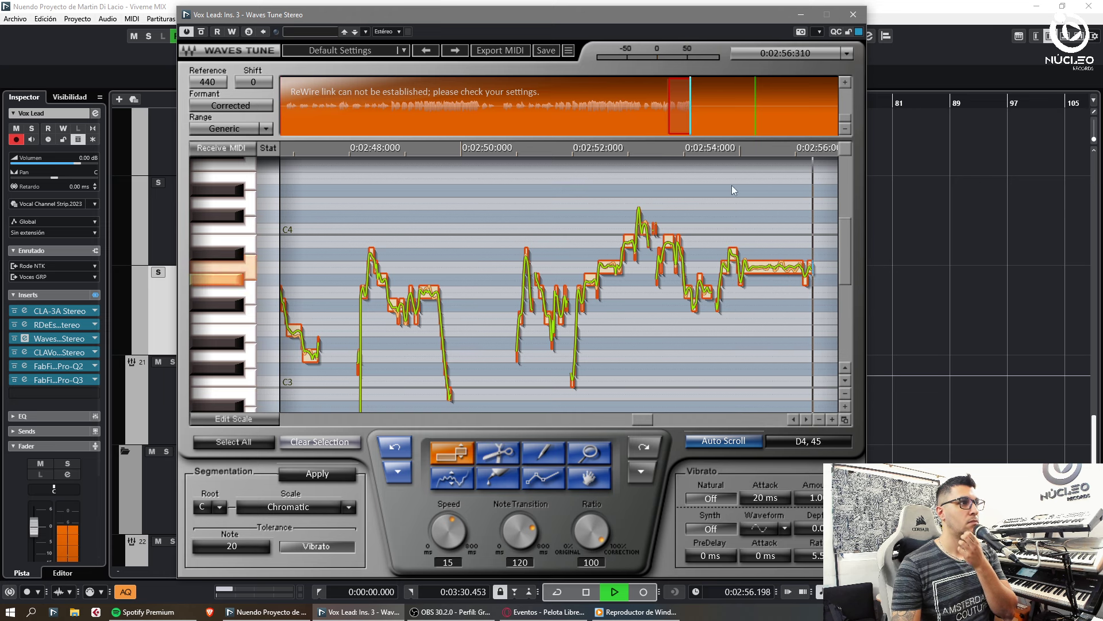
scroll(622, 288, up, 2)
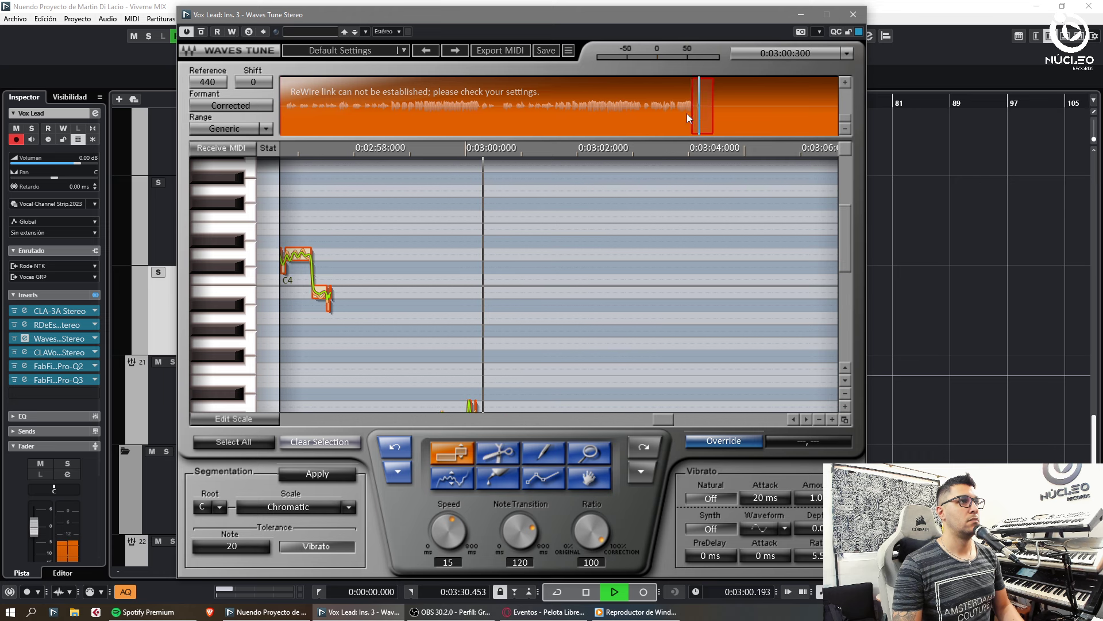
scroll(595, 297, down, 6)
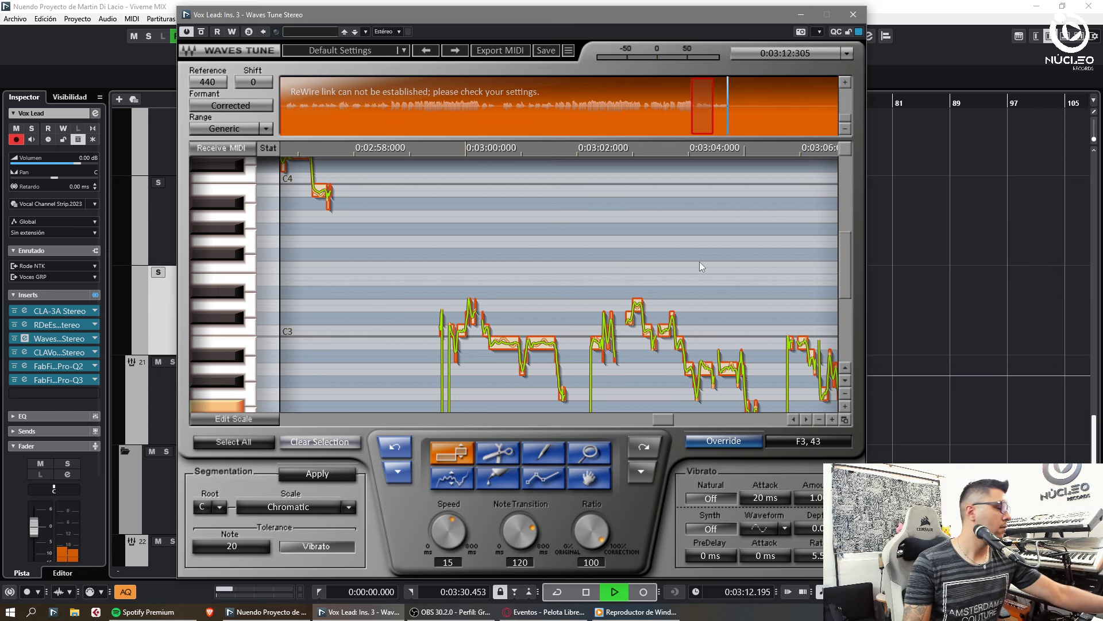
Step: Stop playback near the song's start and reopen the Waves Tune editor of the Vox Lead track
click(853, 16)
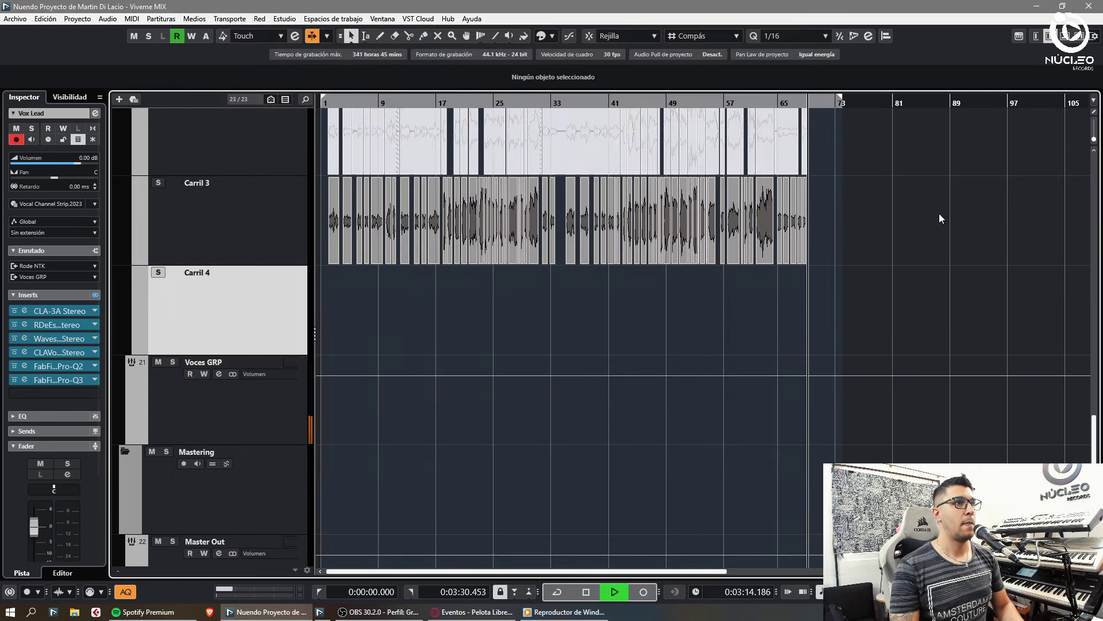
click(222, 253)
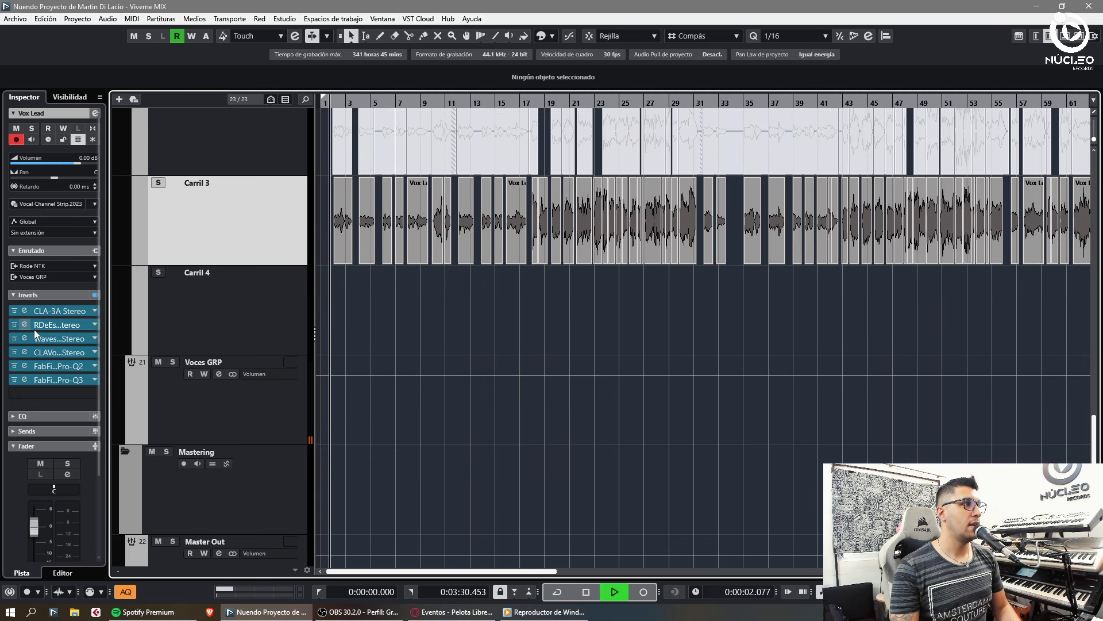
key(space)
click(25, 338)
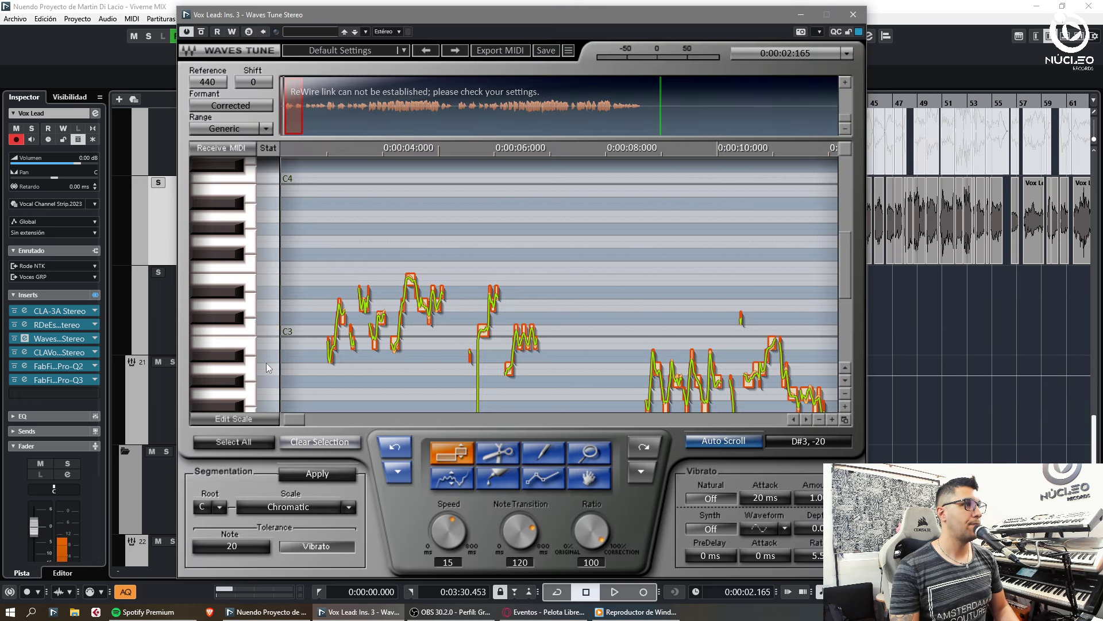
Step: Set the segmentation to root G with the Major scale and select all detected notes
click(220, 508)
click(236, 458)
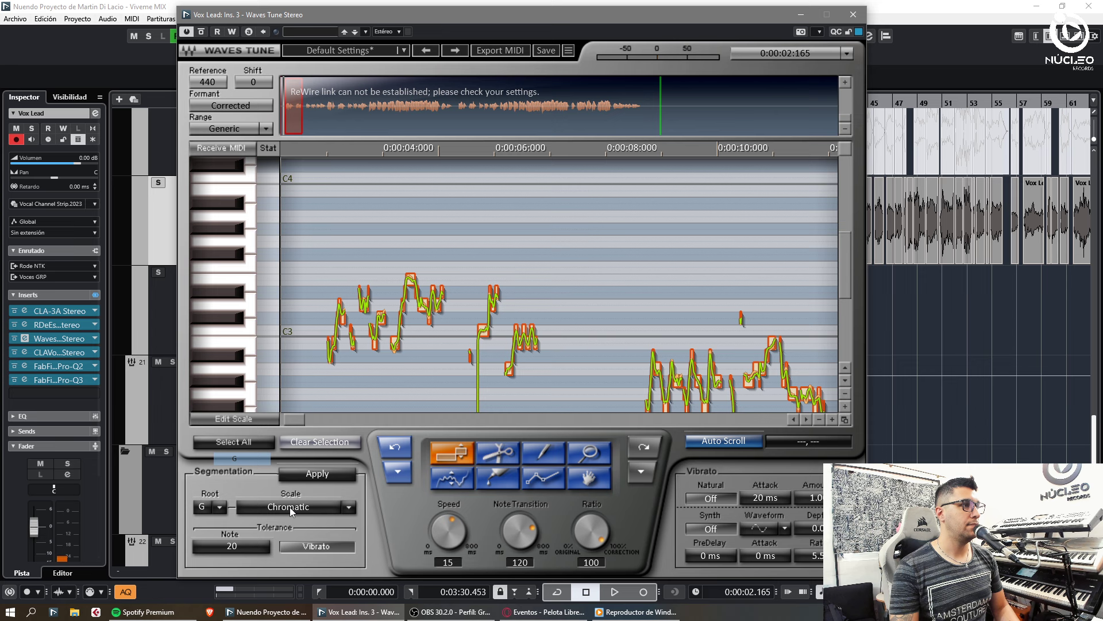
click(237, 445)
click(292, 472)
Step: Set the correction speed to 50 and the note transition to 20 for the selected notes
click(440, 519)
text(50)
key(Tab)
text(20)
key(Return)
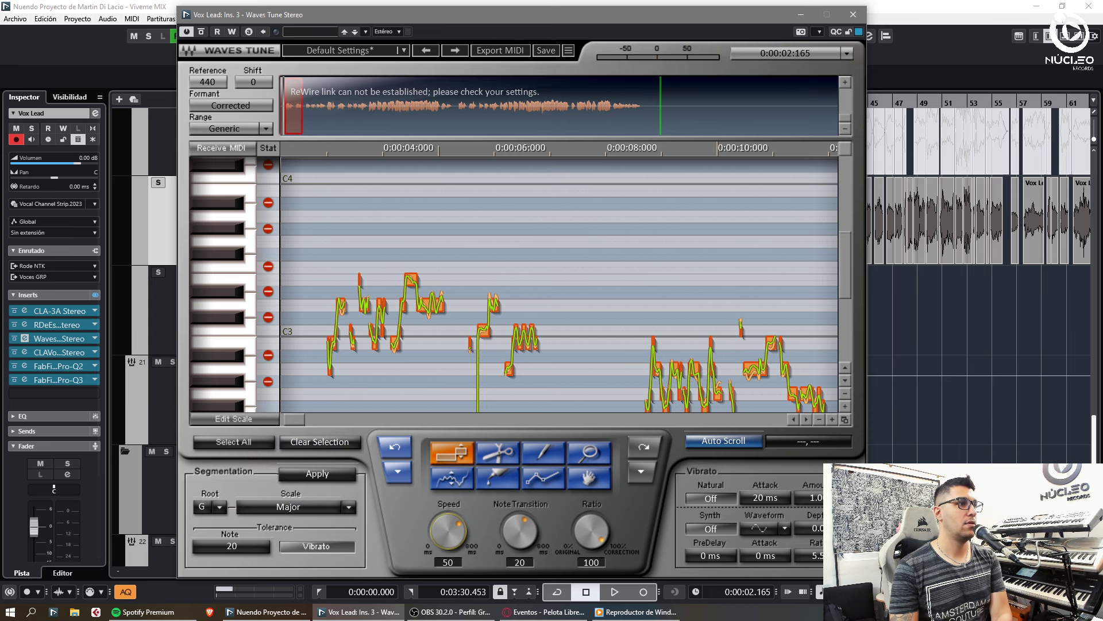
Step: Select the wavering vocal notes at about 0:06 and align them on one pitch
drag(459, 534, 468, 535)
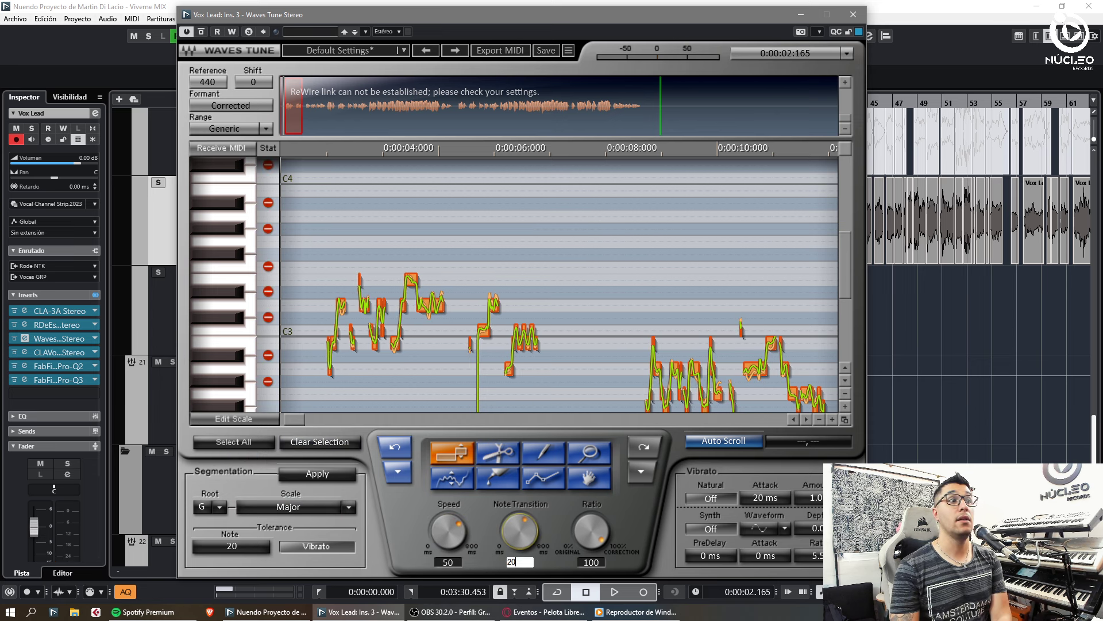
scroll(584, 277, down, 1)
scroll(557, 309, down, 1)
drag(544, 322, 512, 323)
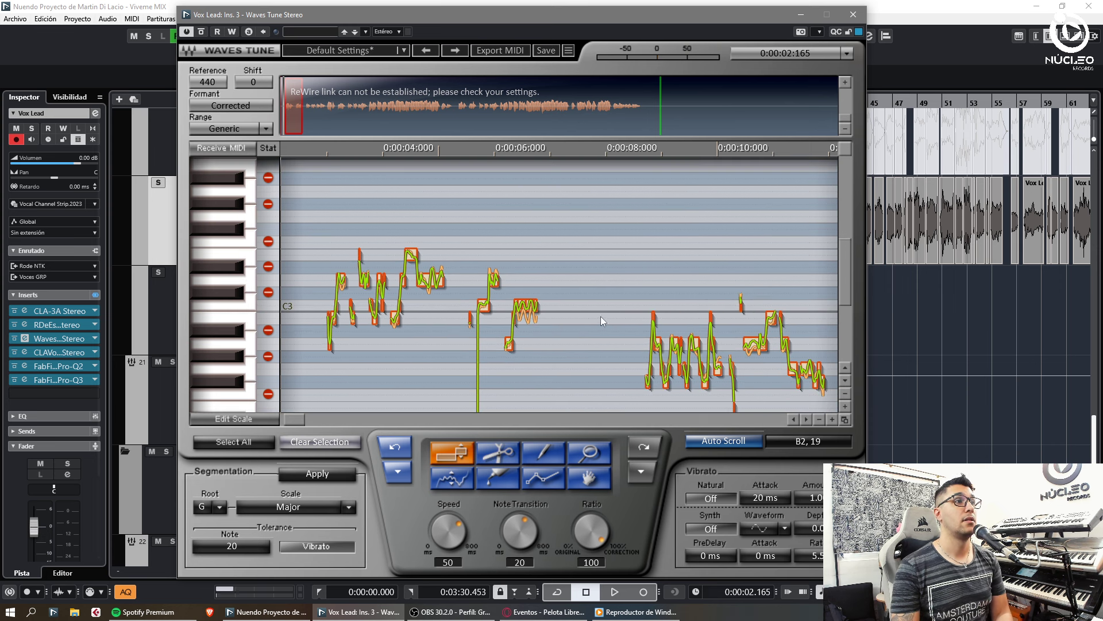
Step: Play the song from the start and set the correction speed to 80 for all vocal notes
key(space)
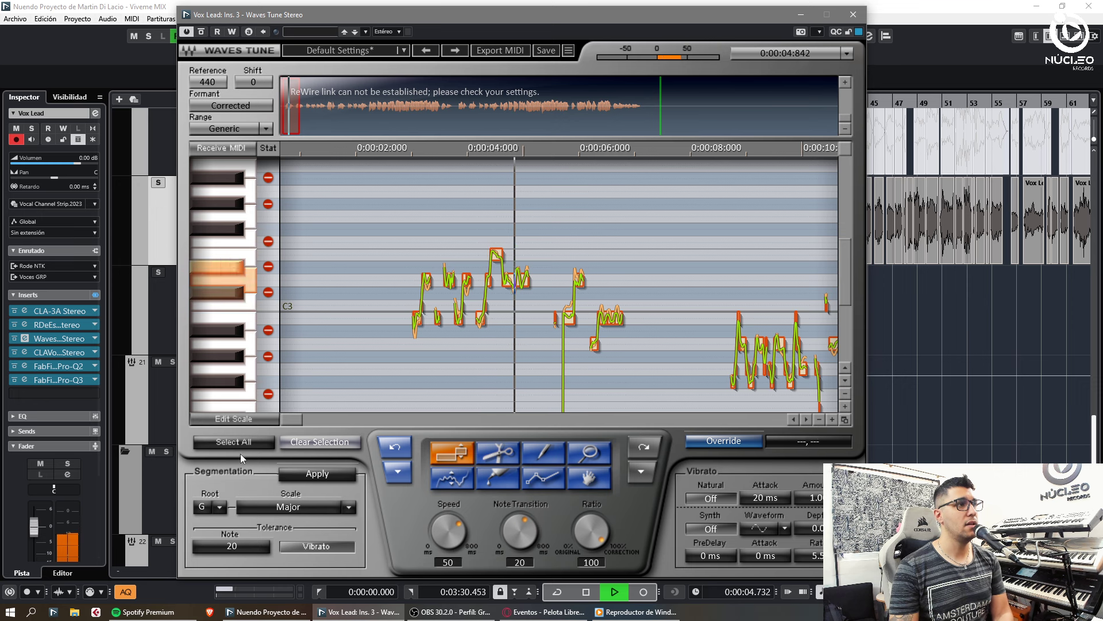
key(Return)
click(653, 288)
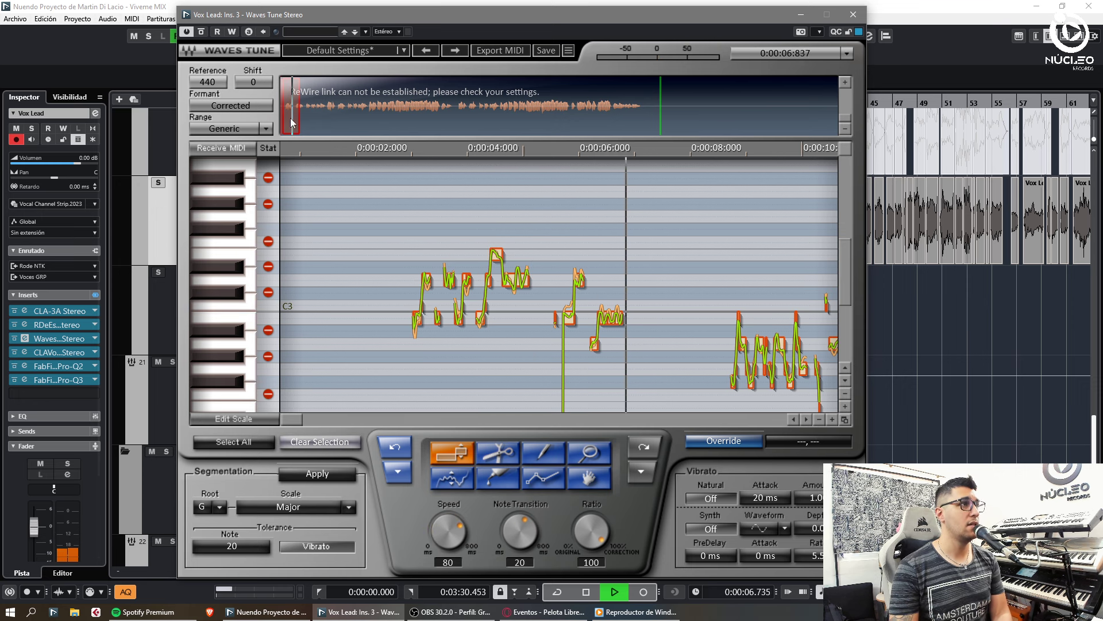
Step: Audition the tuned lead vocal from about 0:07 to 0:59, following its notes in the pitch graph
drag(291, 118, 301, 122)
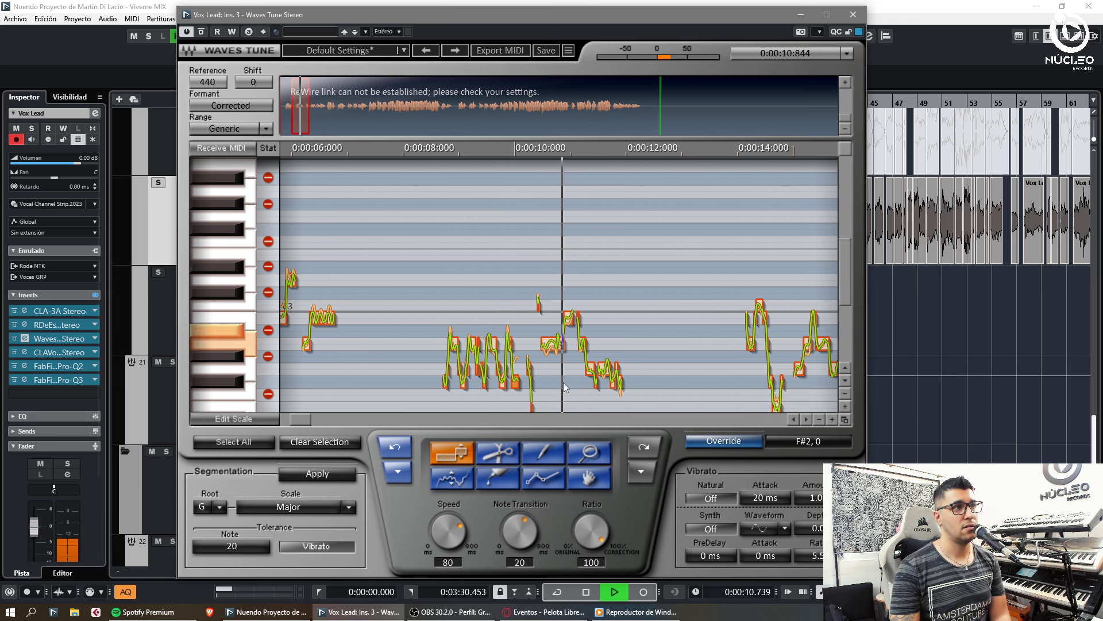
drag(307, 116, 323, 118)
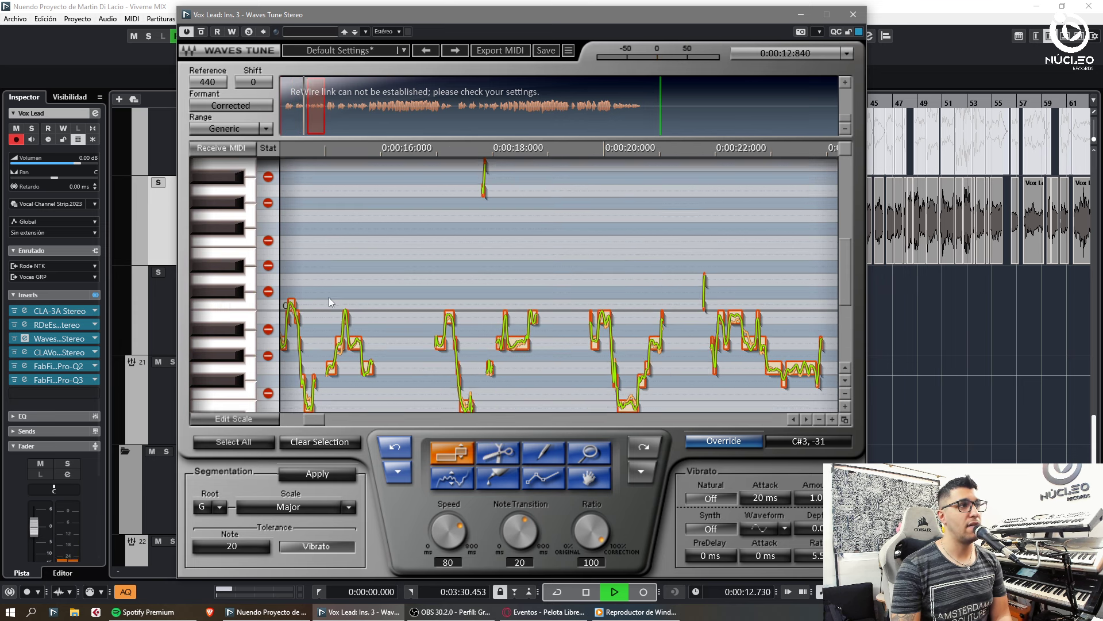
scroll(342, 292, down, 3)
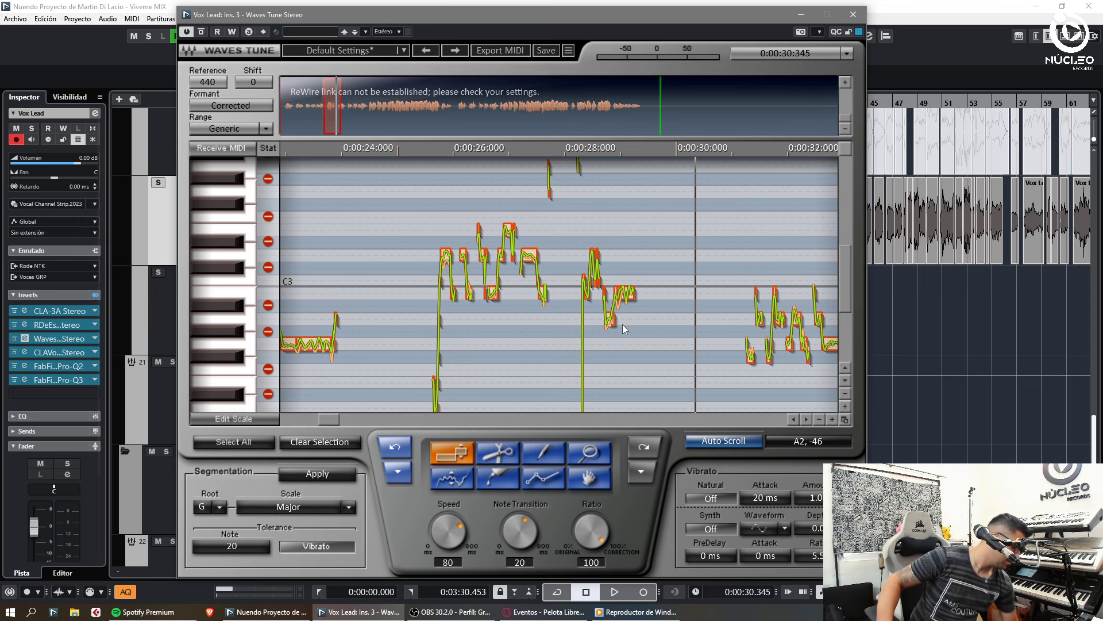
key(space)
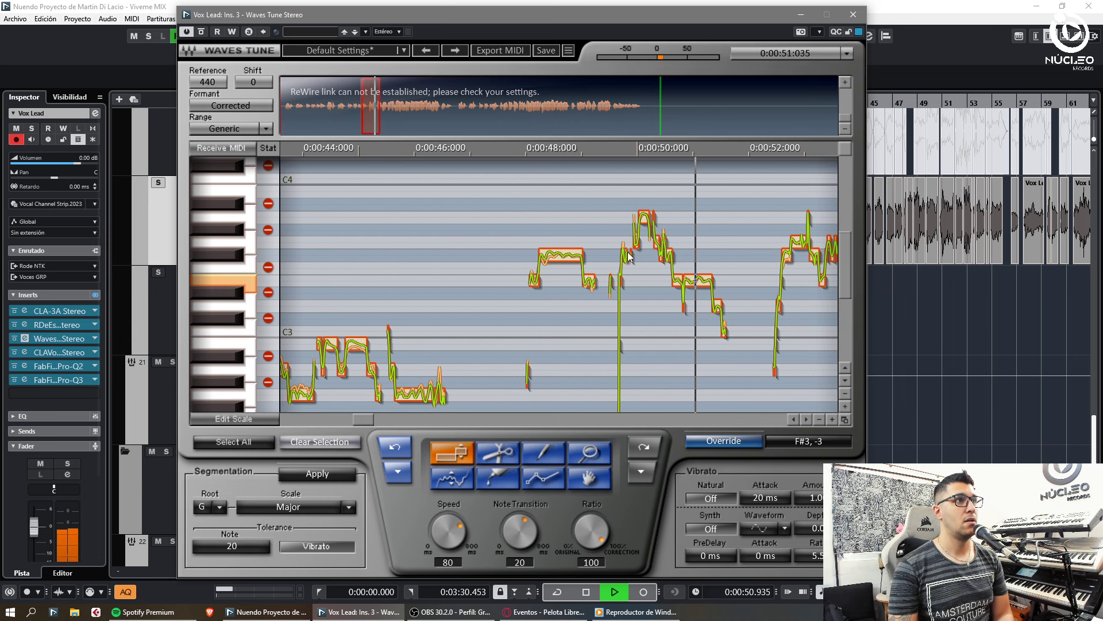
click(382, 123)
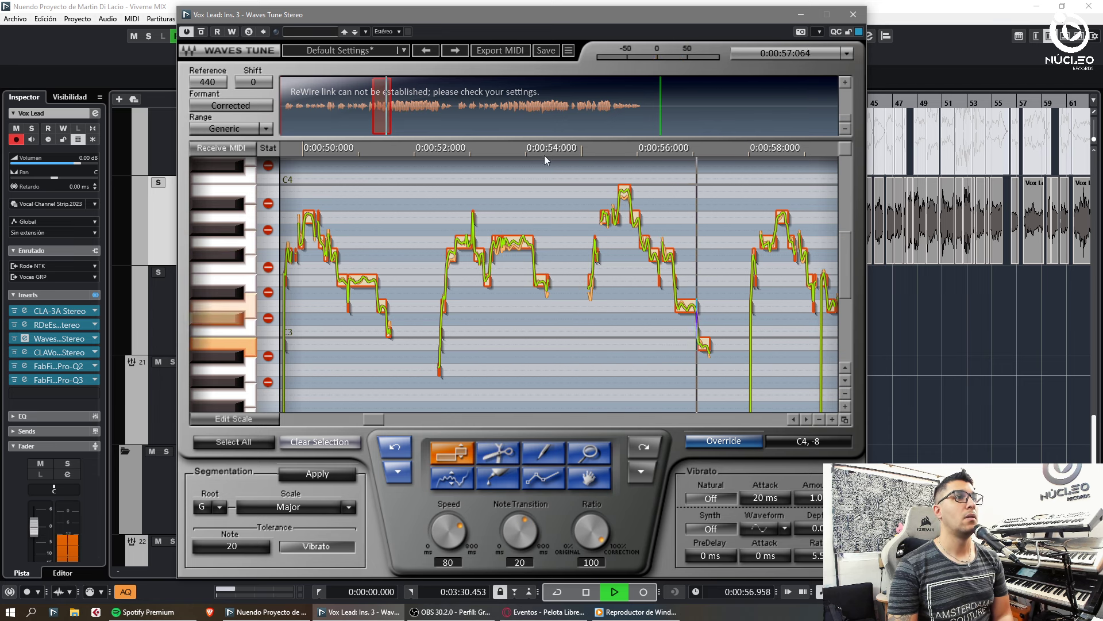
drag(391, 127, 393, 126)
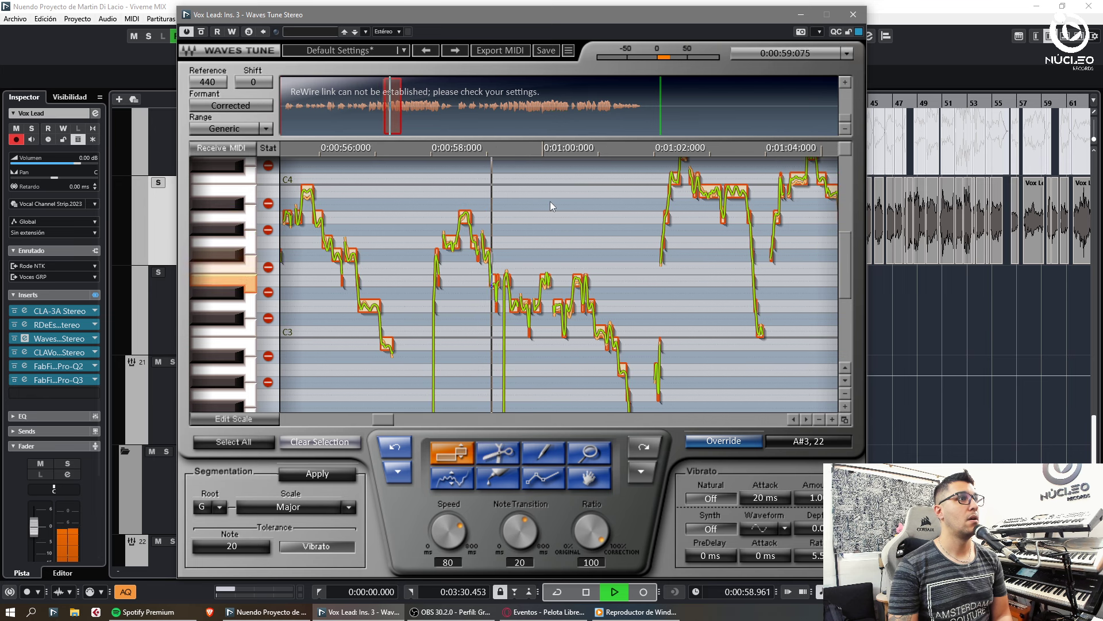
Step: Stop playback near 0:59, rewind slightly and replay the vocal through to about 1:07 while checking its notes
key(space)
key(KP_Subtract)
key(KP_Subtract)
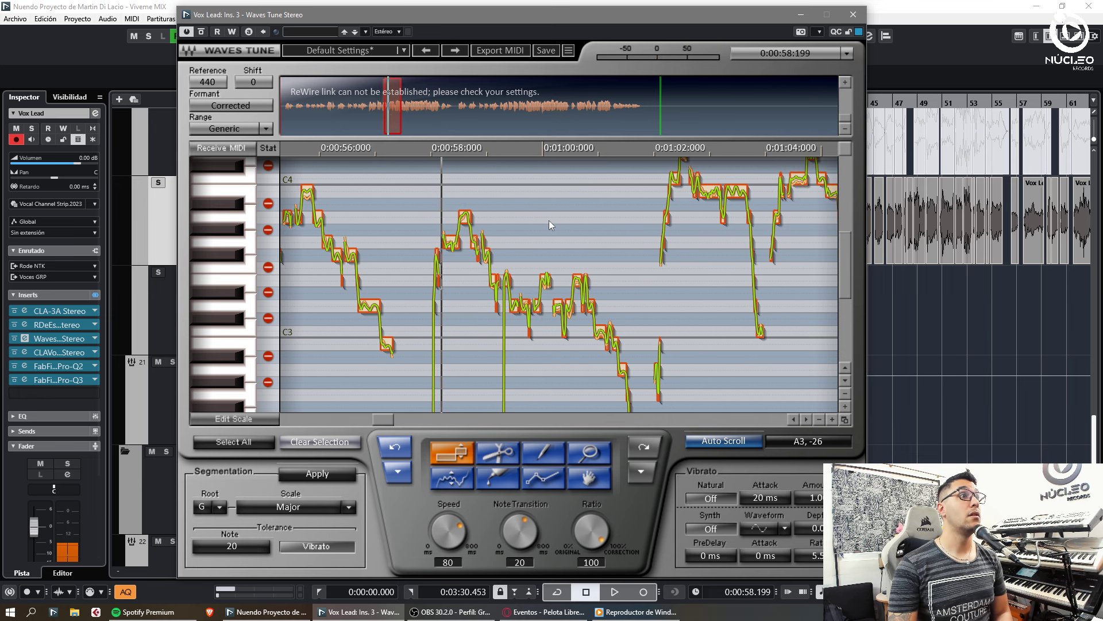
key(space)
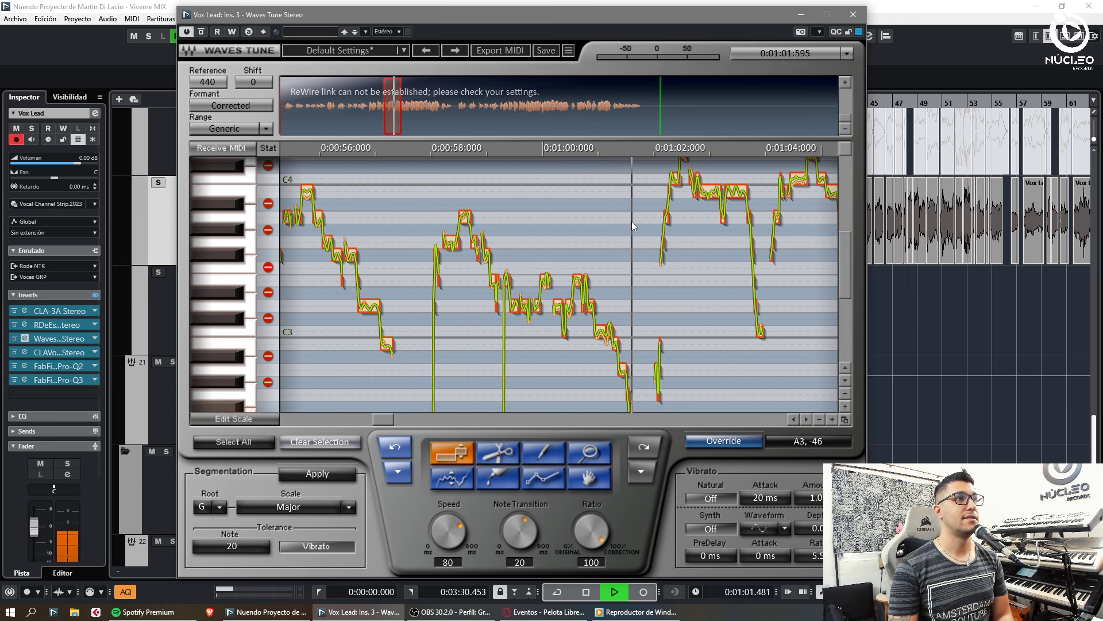
scroll(729, 173, up, 2)
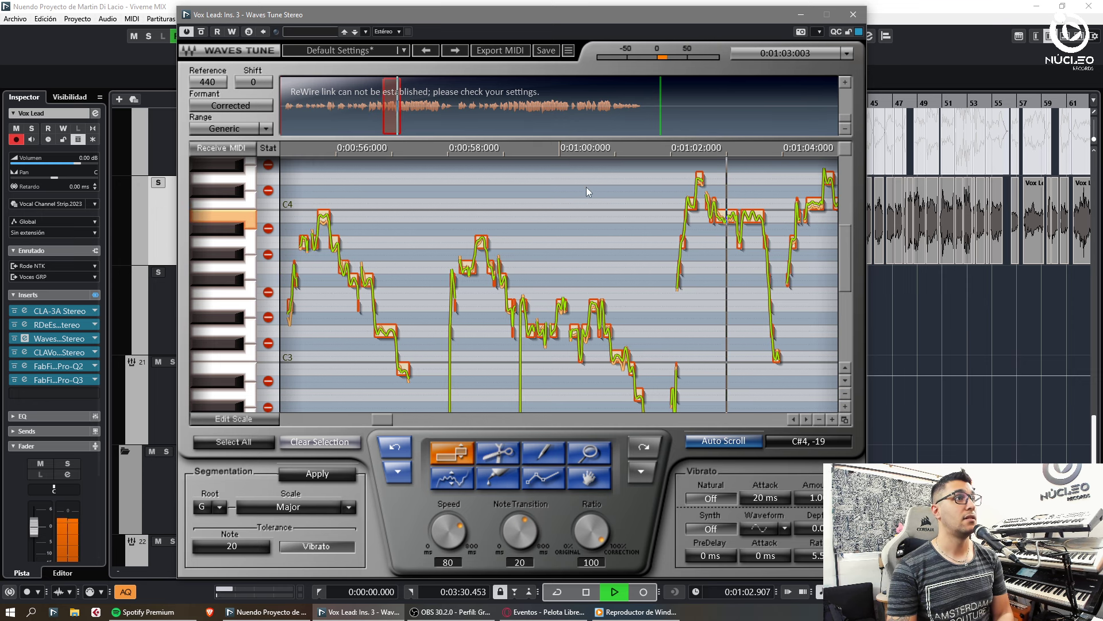
click(405, 123)
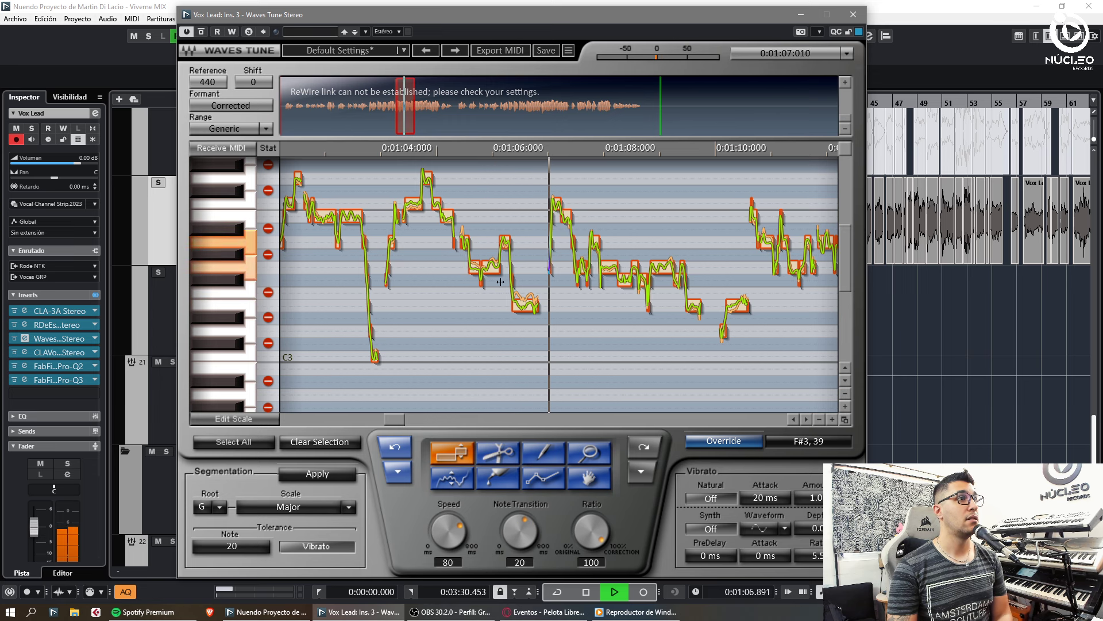
Step: Lower the vocal note near 1:12 to F#3, adjust the phrase-ending notes near 1:18 and replay the passage
key(space)
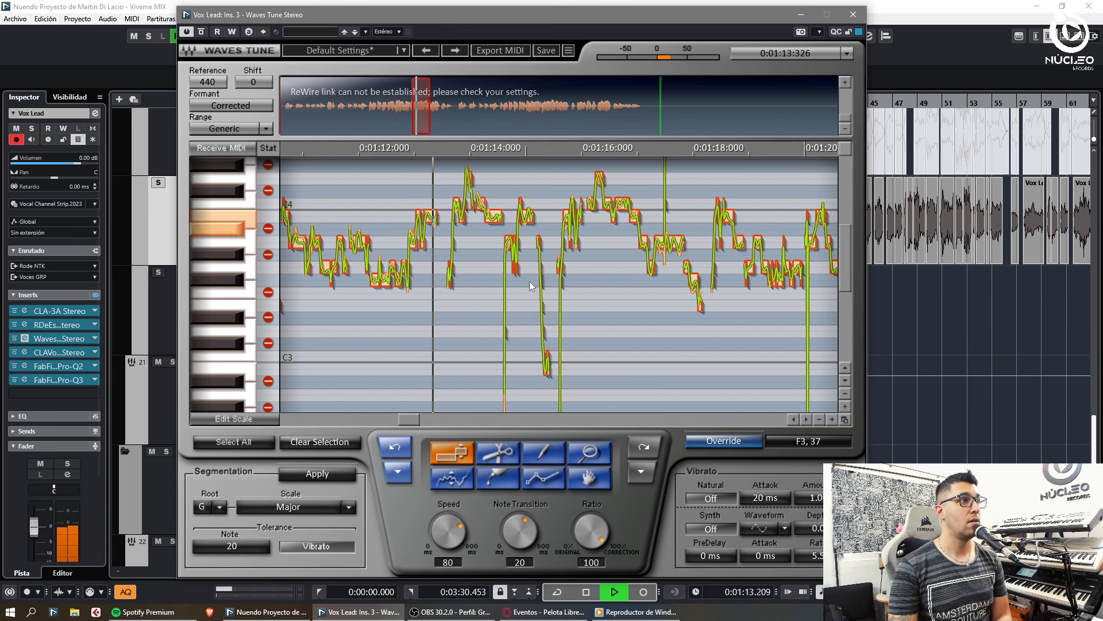
key(space)
key(space)
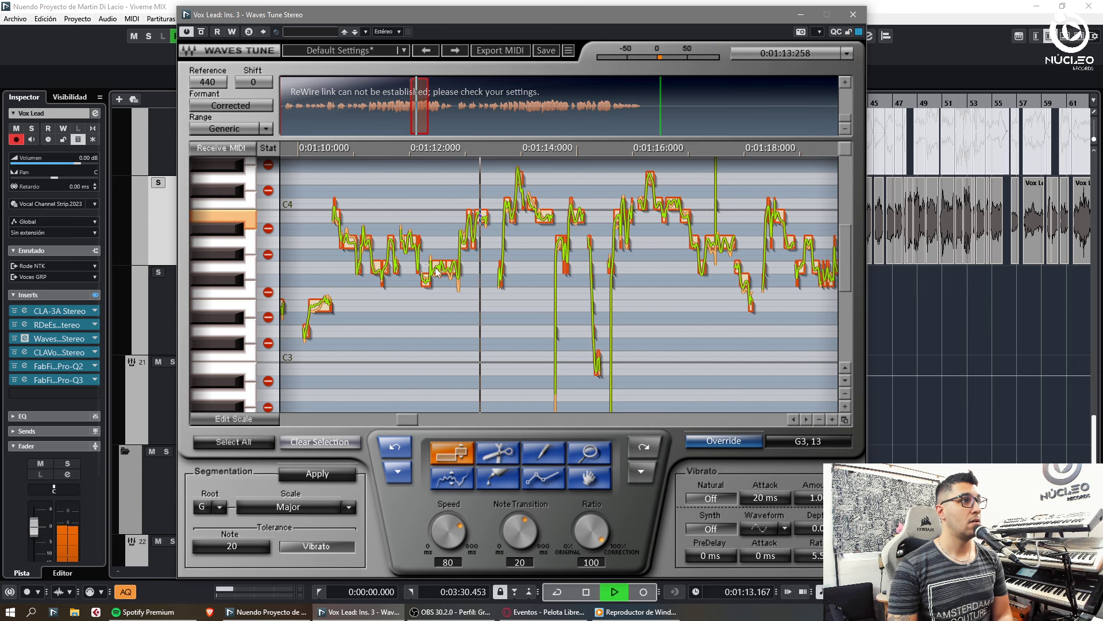
drag(435, 271, 436, 281)
key(KP_Subtract)
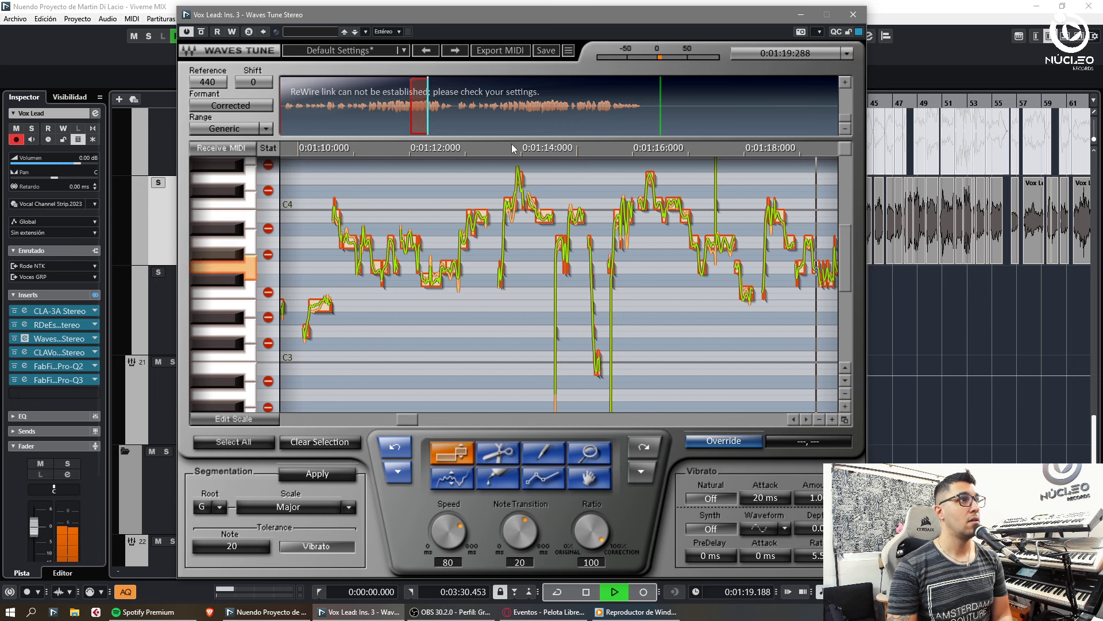
Step: Raise the note just before 1:21 to G3 and the low notes just after it to E3, replaying the phrase
click(430, 119)
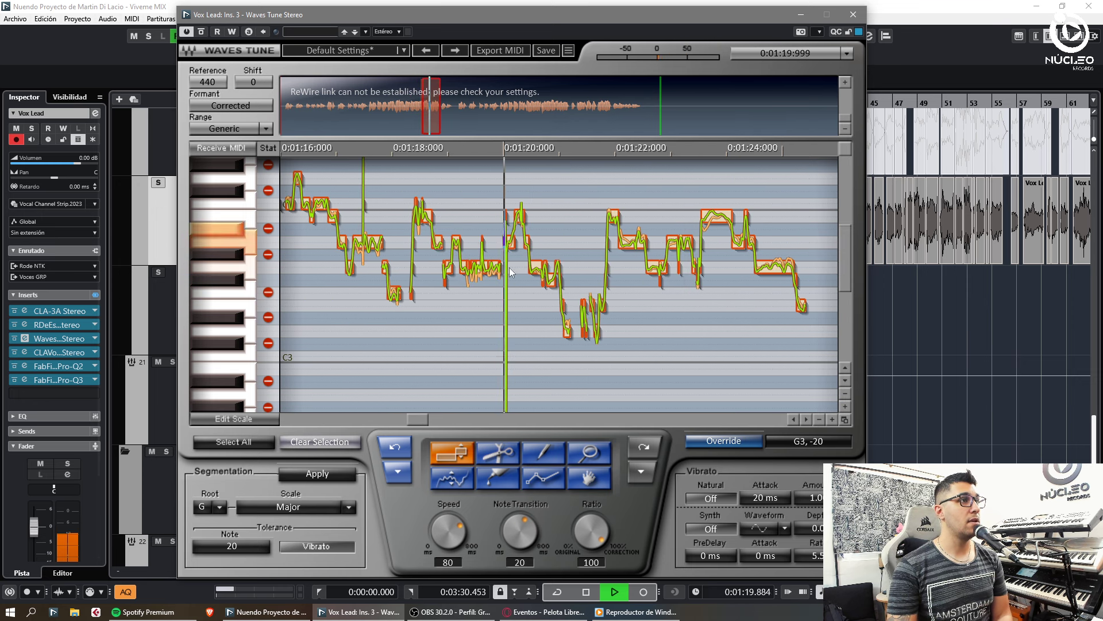
key(KP_Subtract)
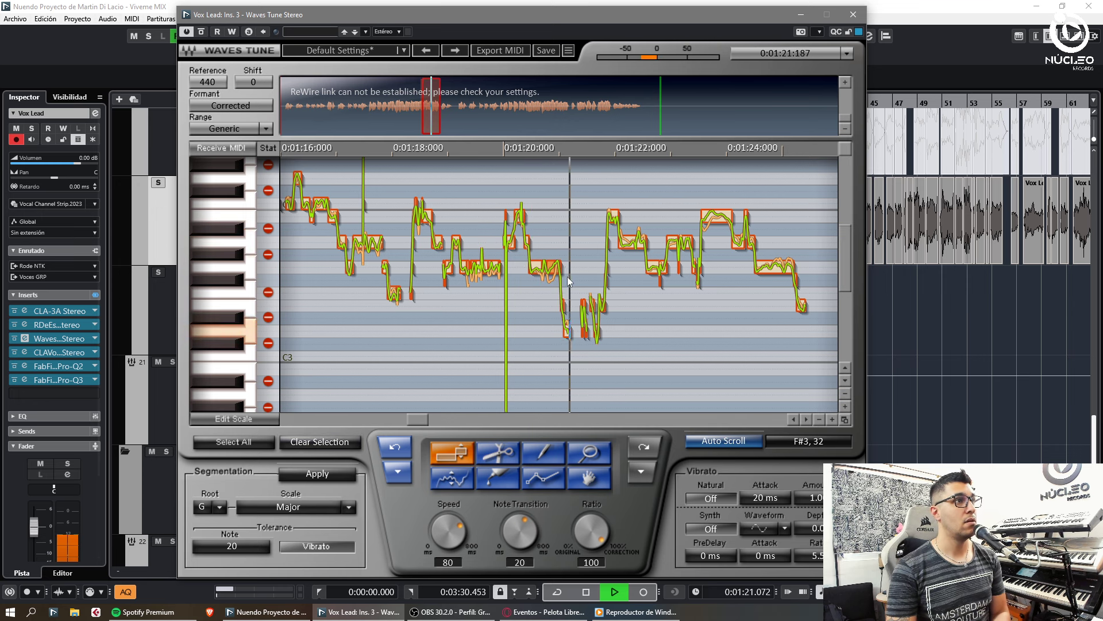
key(space)
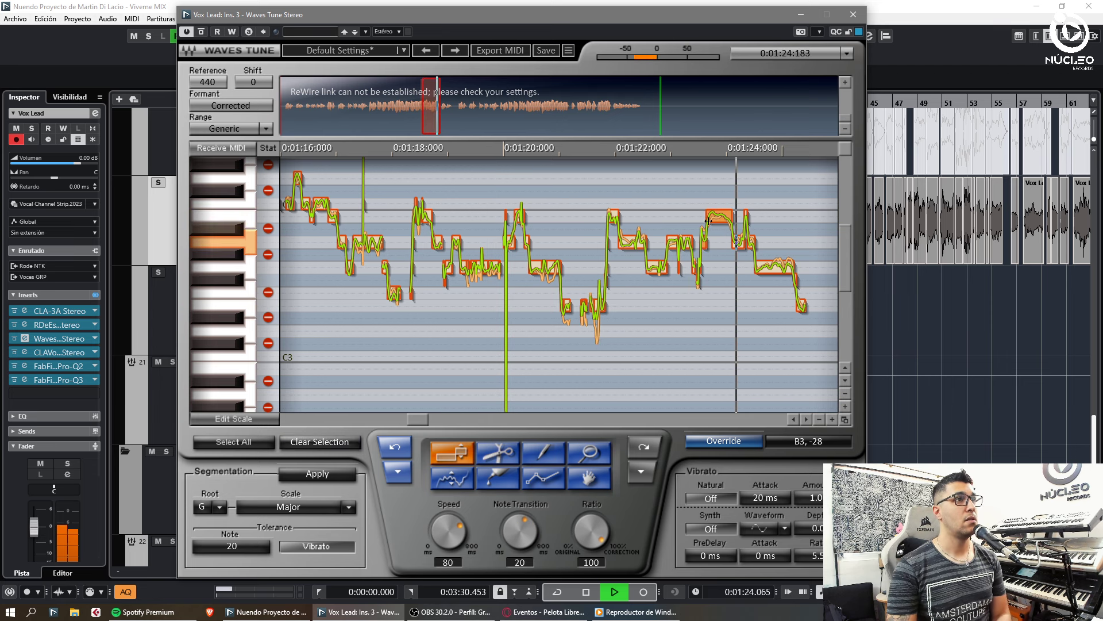
key(KP_Subtract)
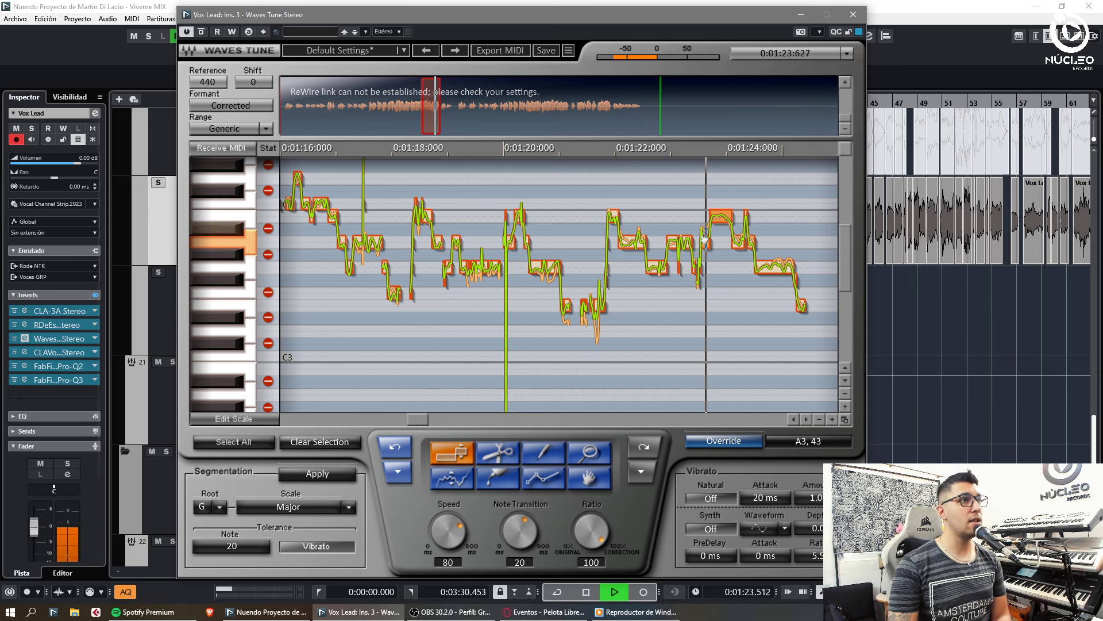
key(KP_Subtract)
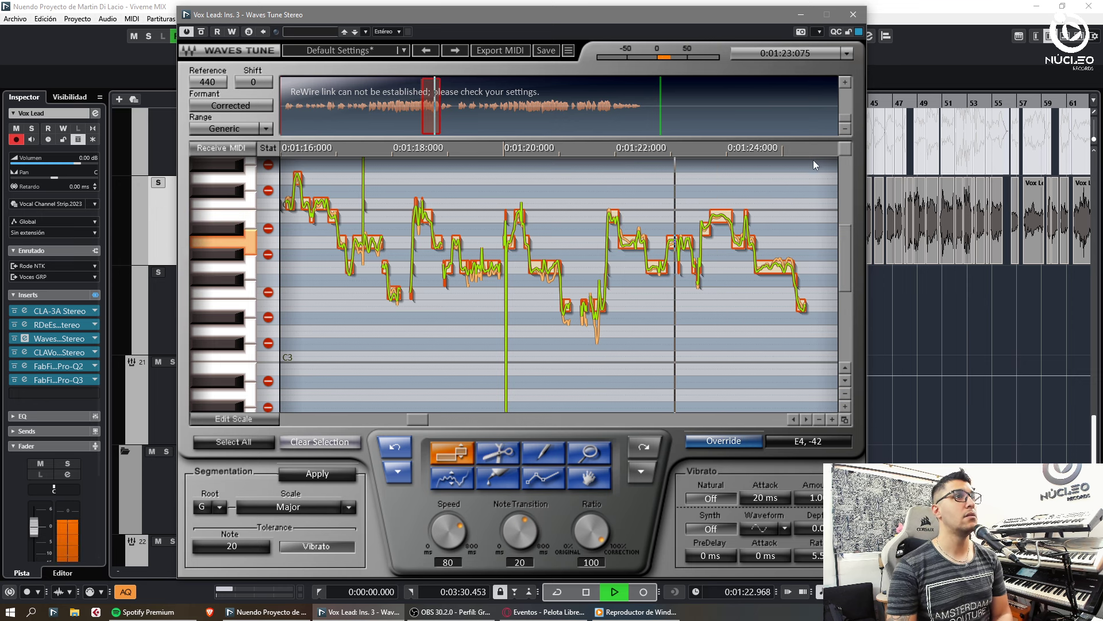
Step: Lower the short vocal notes near 1:27.5 and 1:28, replaying the phrase after each change
click(443, 130)
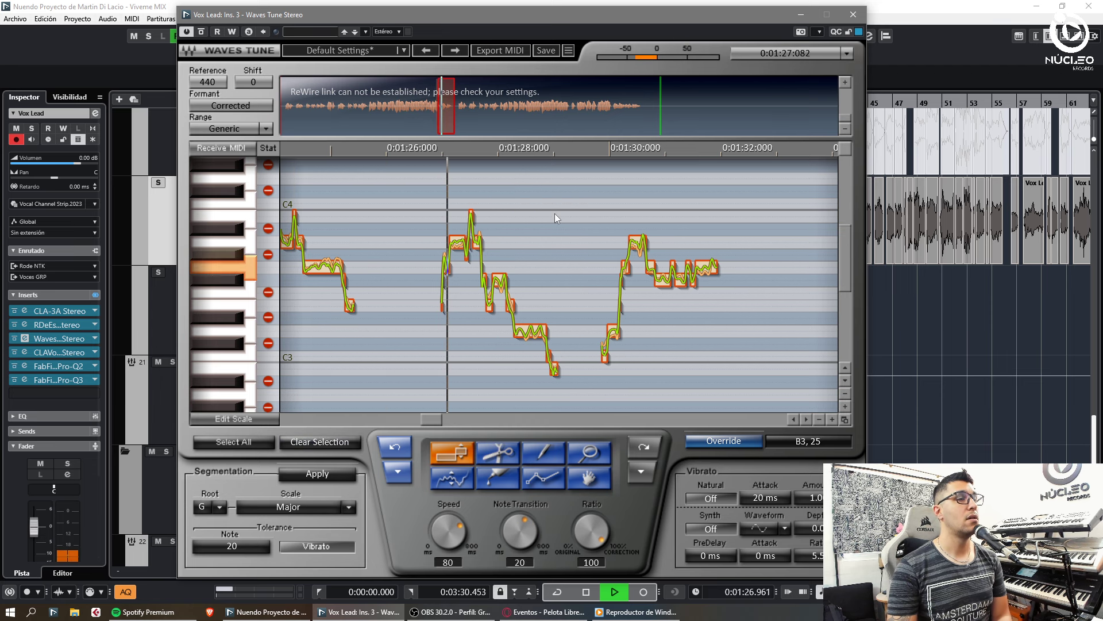
drag(470, 213, 471, 224)
key(KP_Subtract)
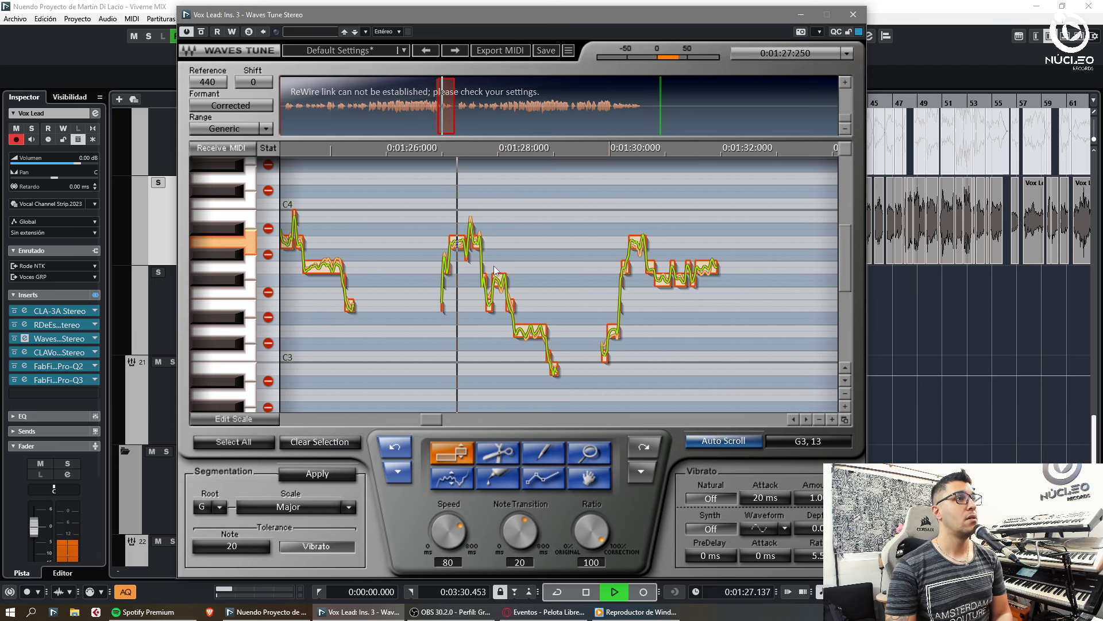
drag(497, 279, 497, 290)
key(KP_Subtract)
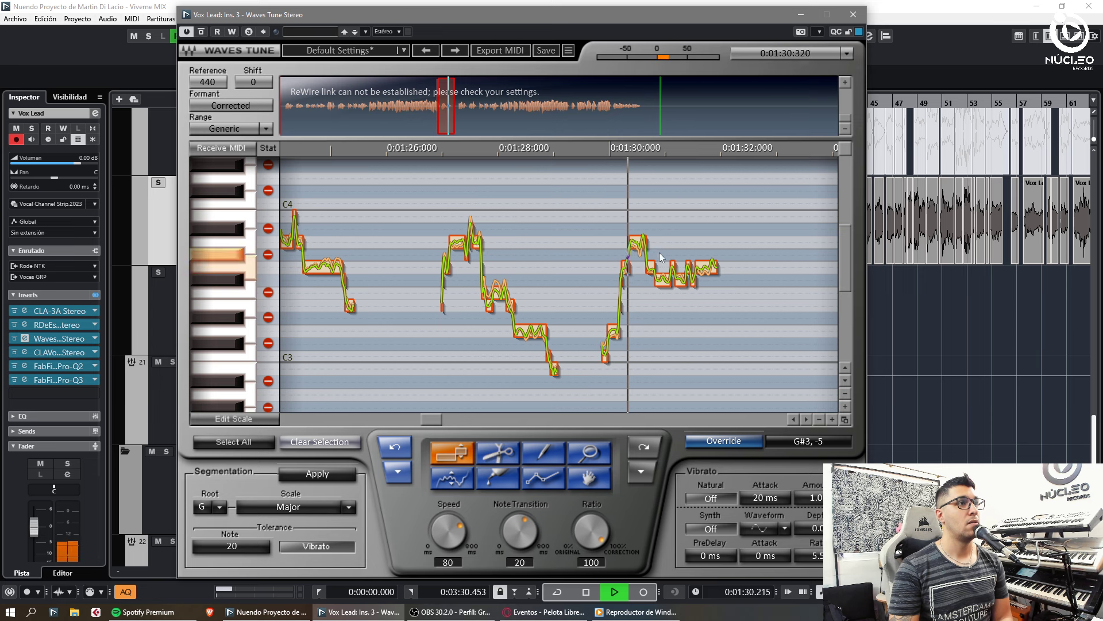
Step: Raise the sustained notes around 1:31 to G3 and lower the first of them back to F#3
drag(662, 299, 739, 282)
key(Up)
key(KP_Subtract)
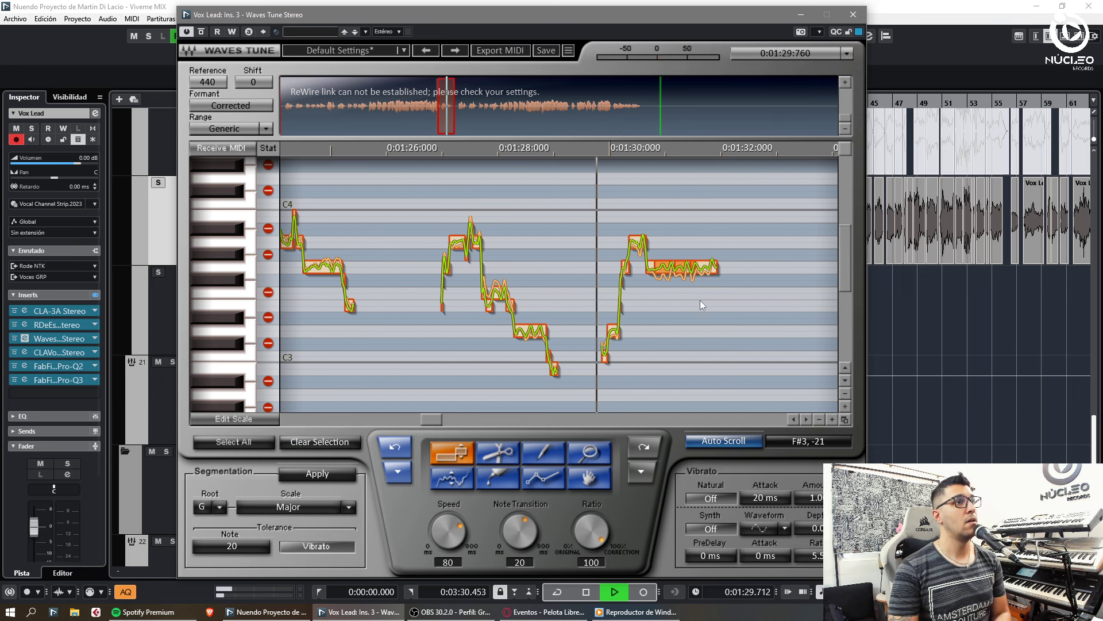
click(698, 300)
drag(667, 256, 661, 300)
key(Down)
click(662, 302)
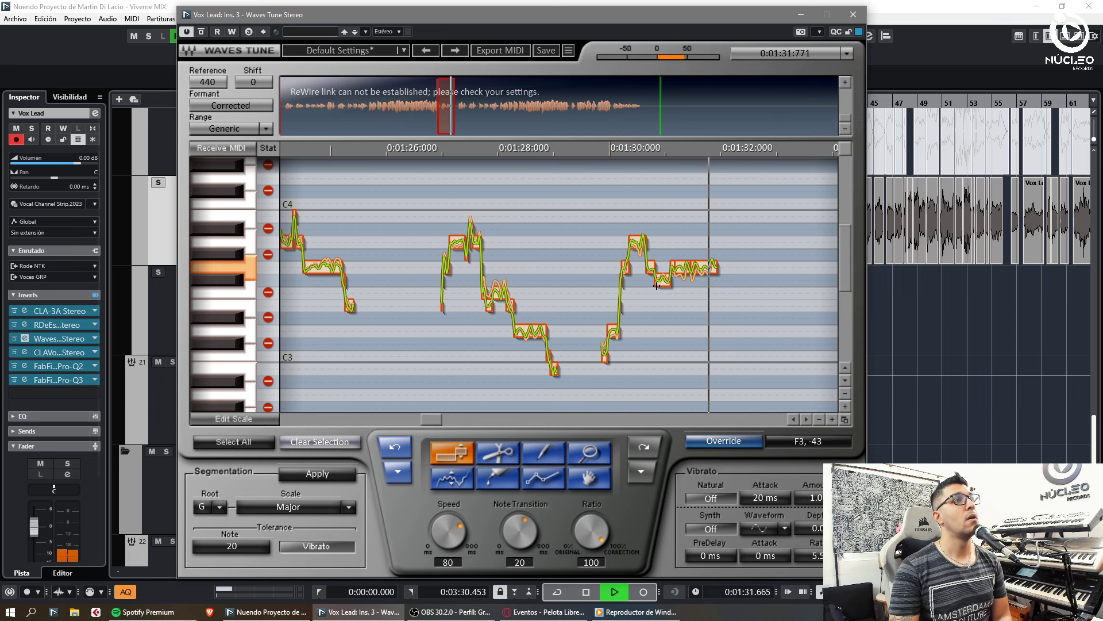
Step: Follow the vocal from about 1:36, adjust the low note near 1:47 and replay its phrase
click(456, 126)
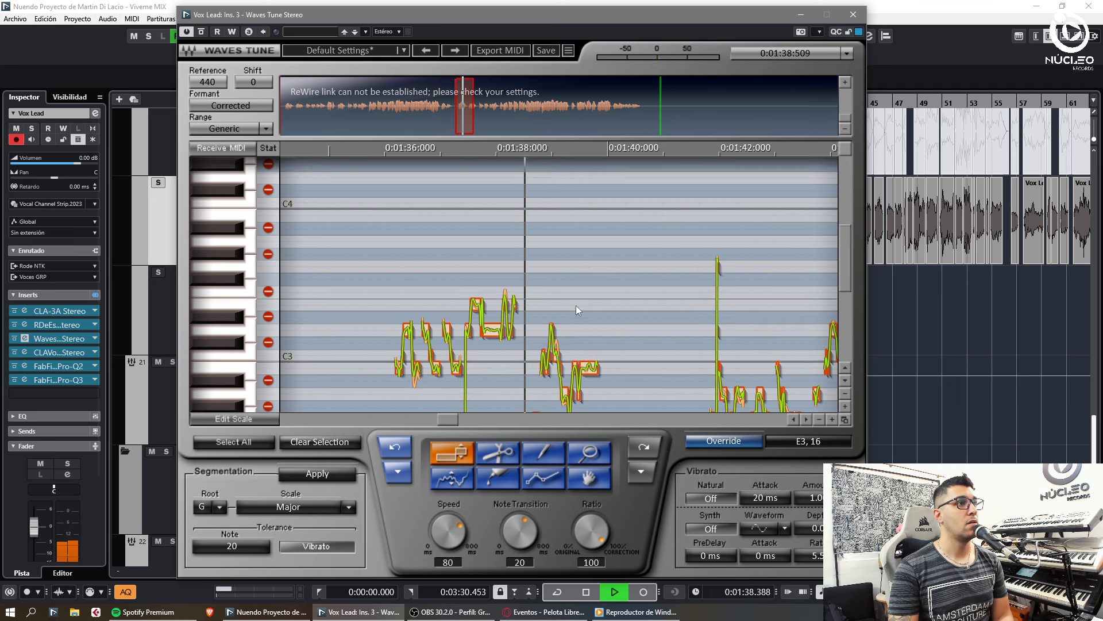
scroll(576, 307, down, 2)
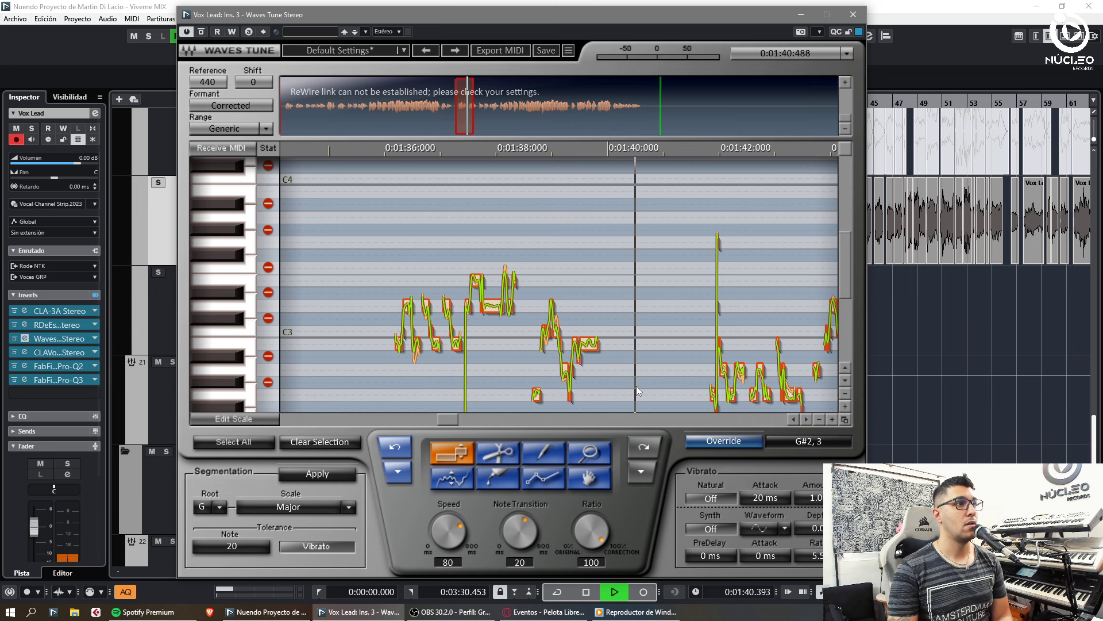
scroll(750, 372, down, 4)
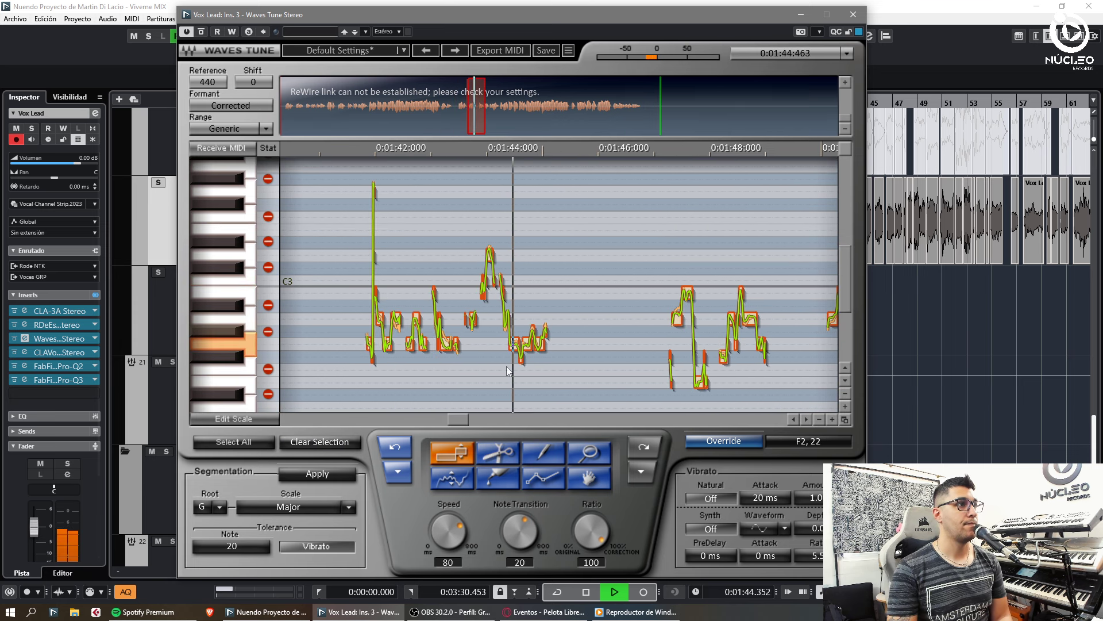
mouse_move(700, 382)
mouse_down()
mouse_move(703, 360)
mouse_move(702, 370)
mouse_up()
click(714, 365)
key(KP_Subtract)
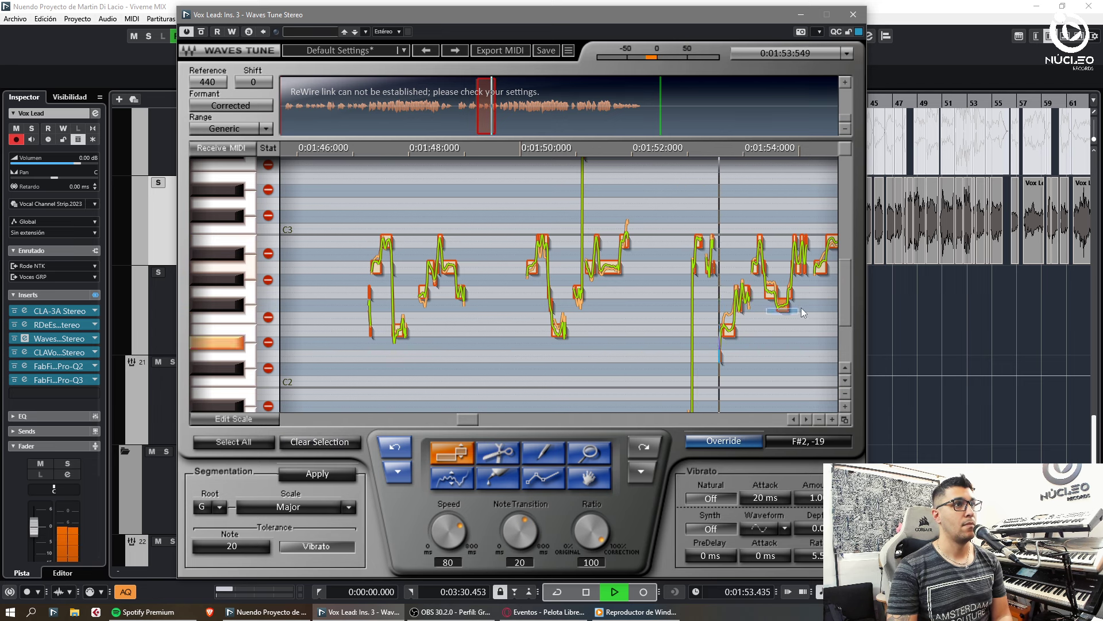
Step: Move the neighbouring vocal notes around 1:54 to A2 and G2, and check the phrases up to about 2:04
drag(783, 307, 776, 297)
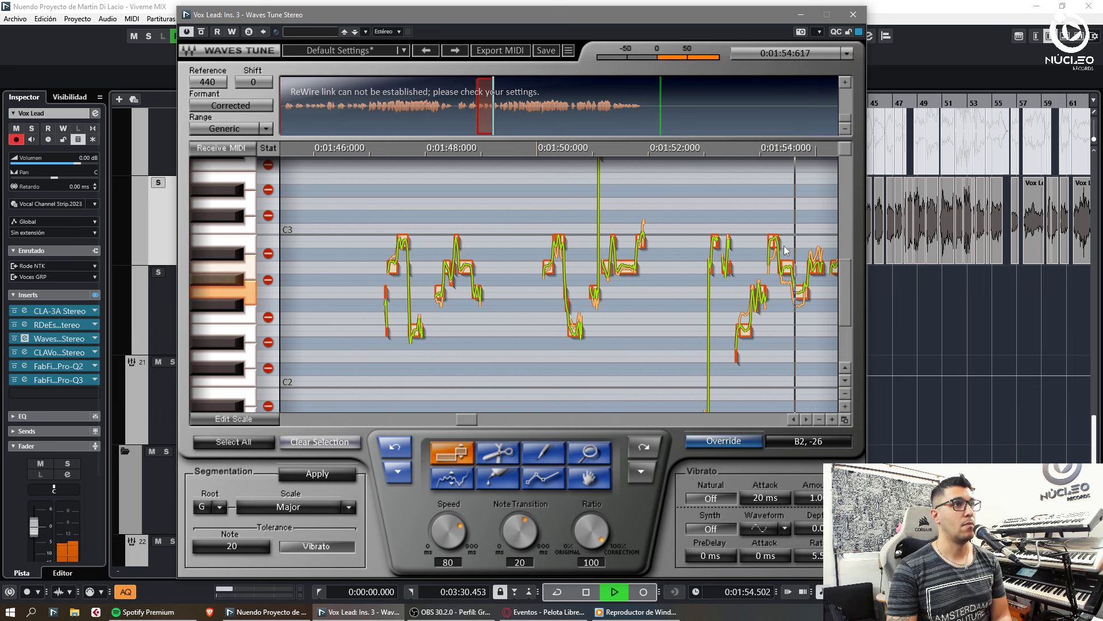
drag(789, 243, 785, 294)
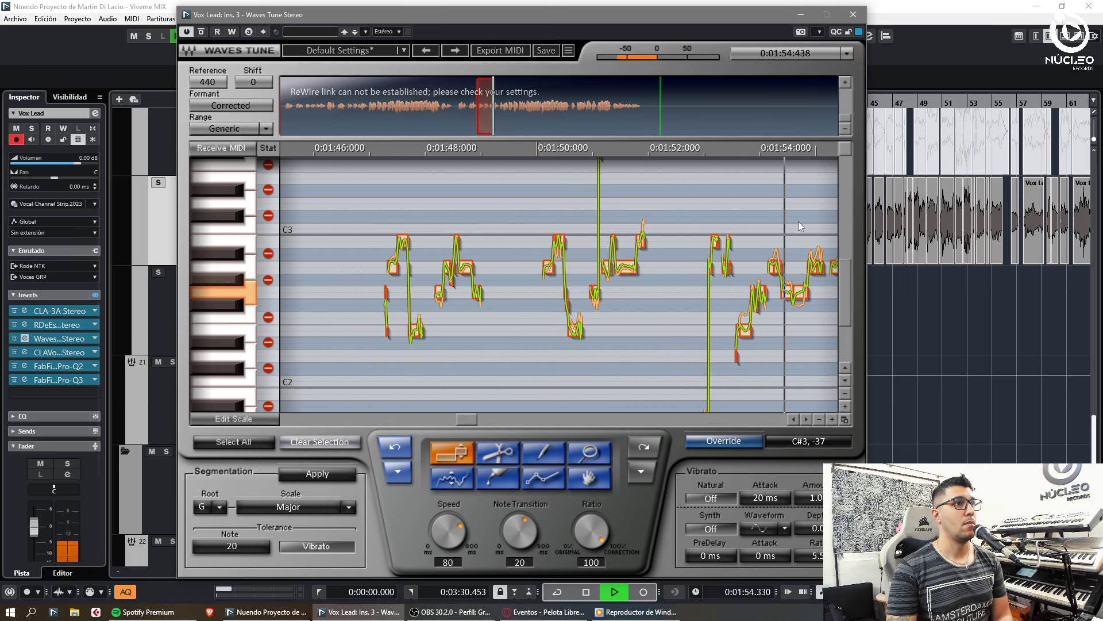
click(496, 121)
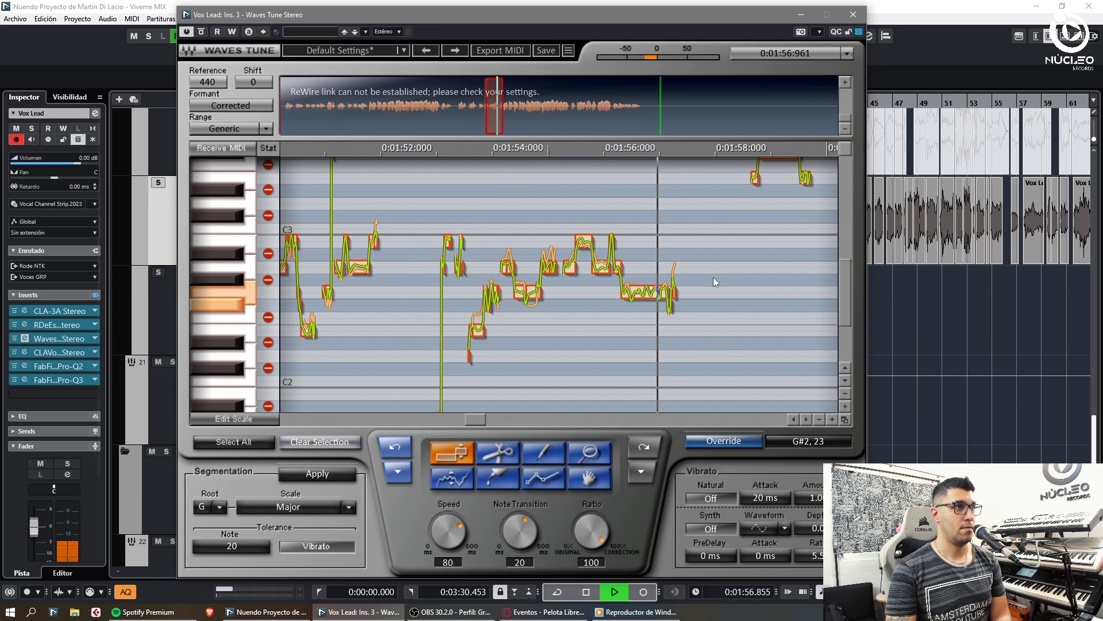
scroll(730, 282, up, 3)
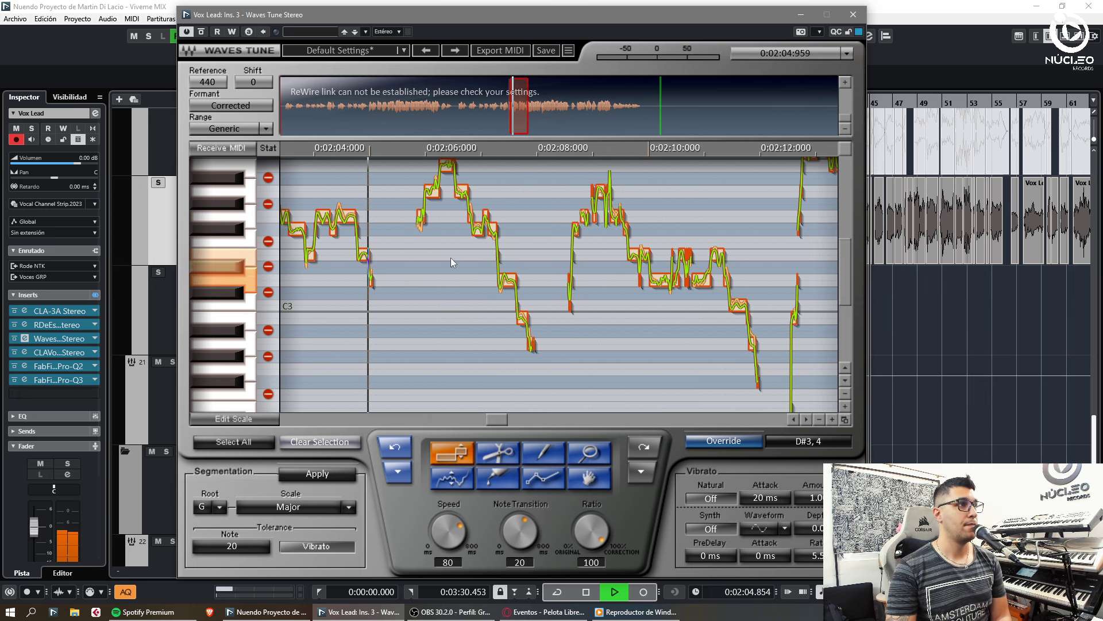
Step: Replay the phrase around 2:06 and lower the vocal note near 2:07 to F#3
key(space)
key(space)
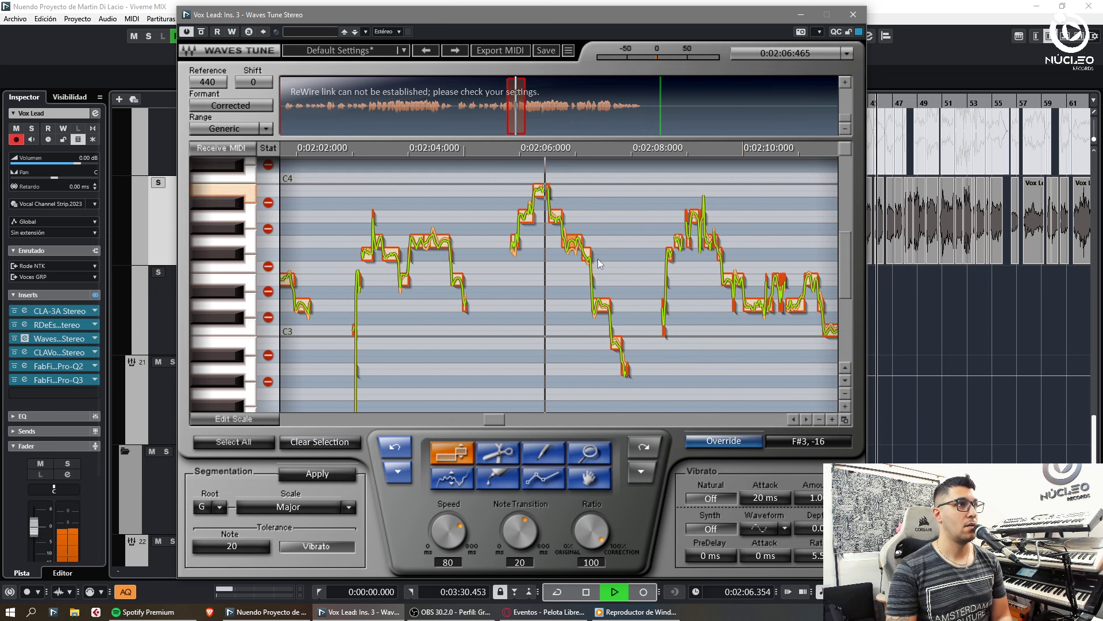
click(601, 239)
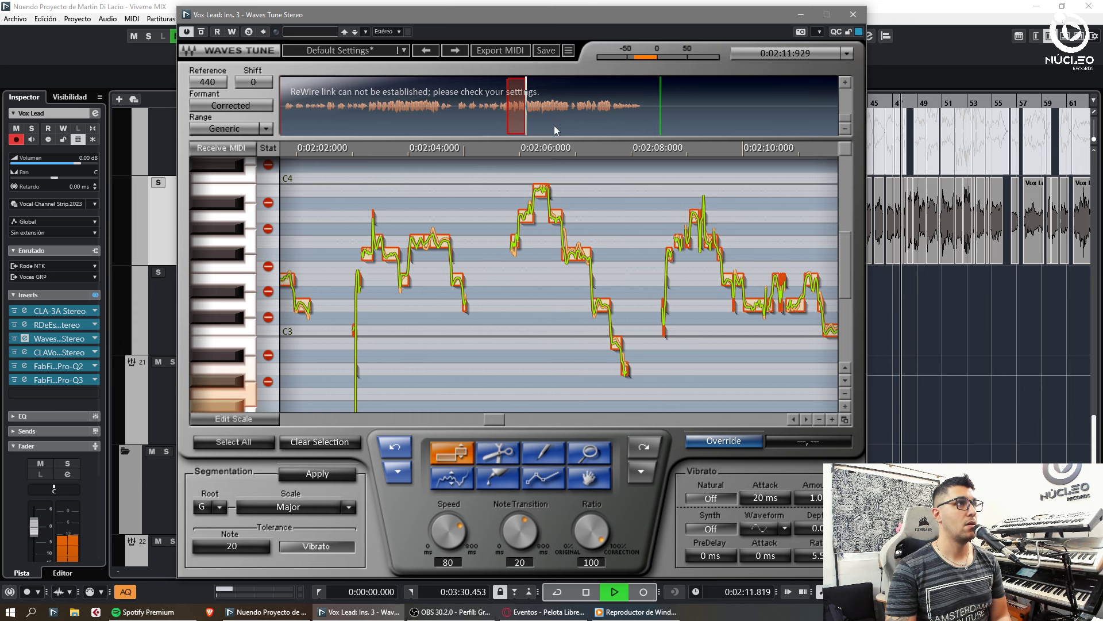
Step: Raise the vocal note near 2:12.9 to C4 and replay its phrase
click(527, 116)
scroll(525, 257, up, 3)
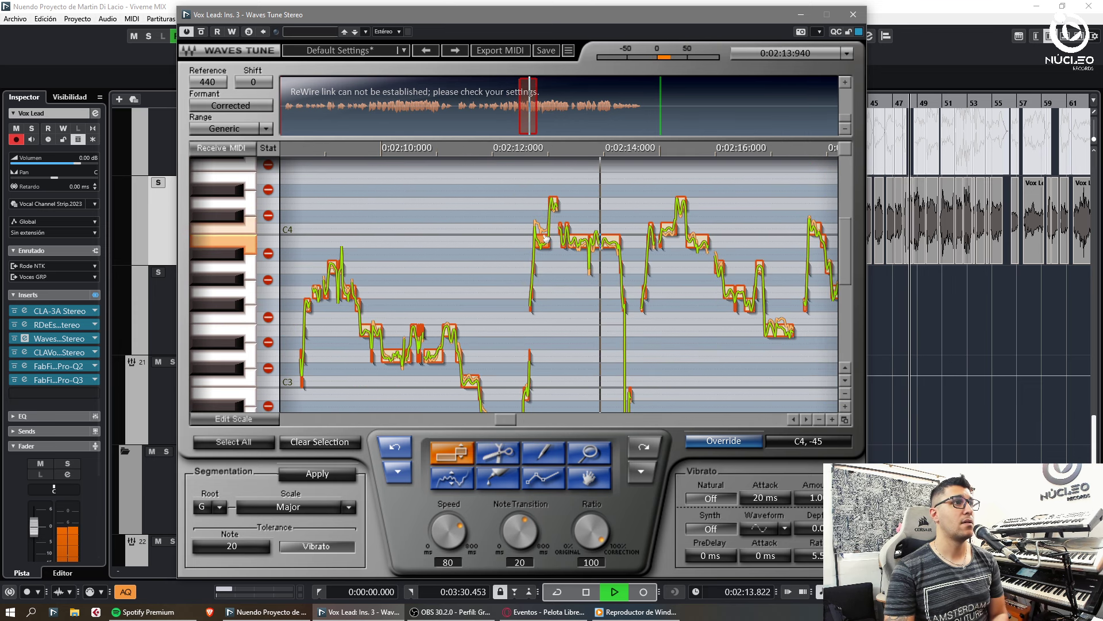
click(542, 454)
key(space)
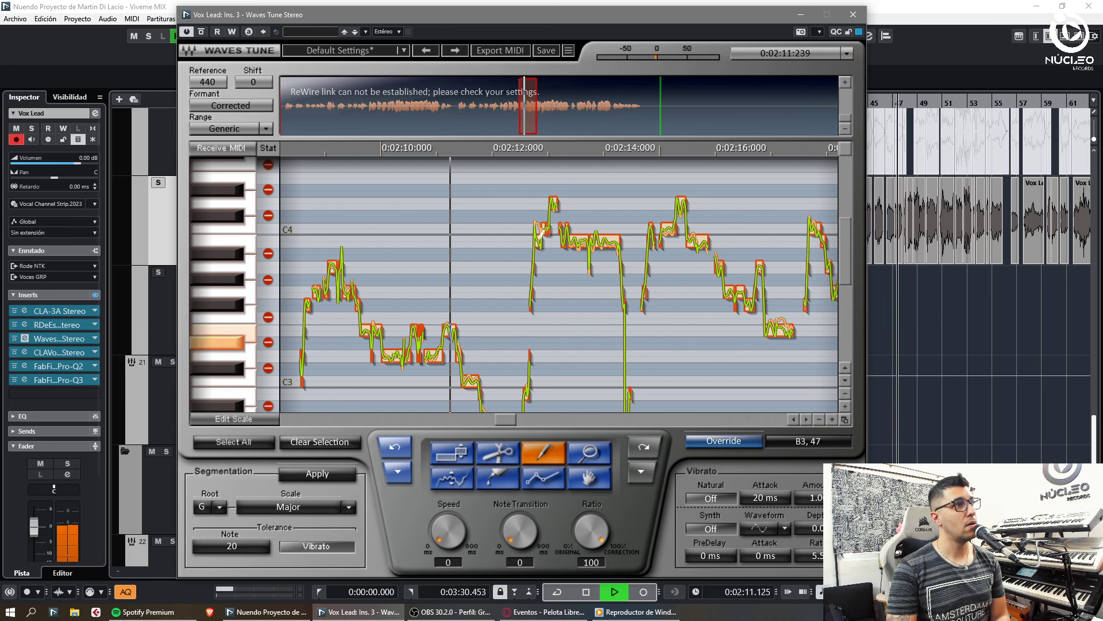
Step: Redraw the pitch dip inside the sustained vocal note near 2:13.8, replaying the phrase after each correction
click(456, 454)
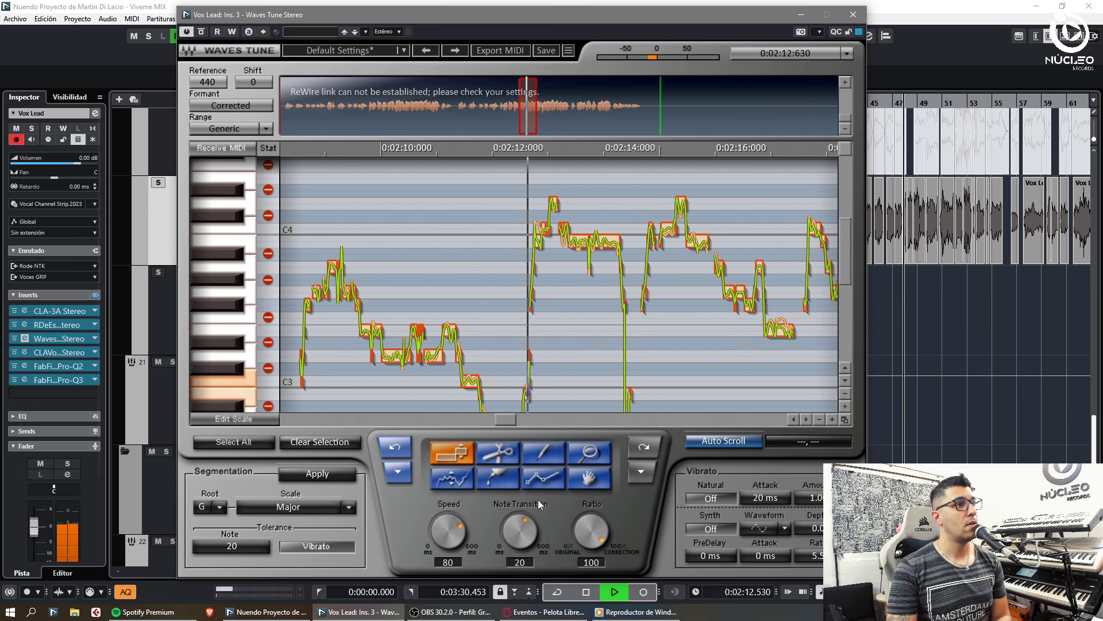
click(547, 454)
drag(591, 252, 596, 250)
key(space)
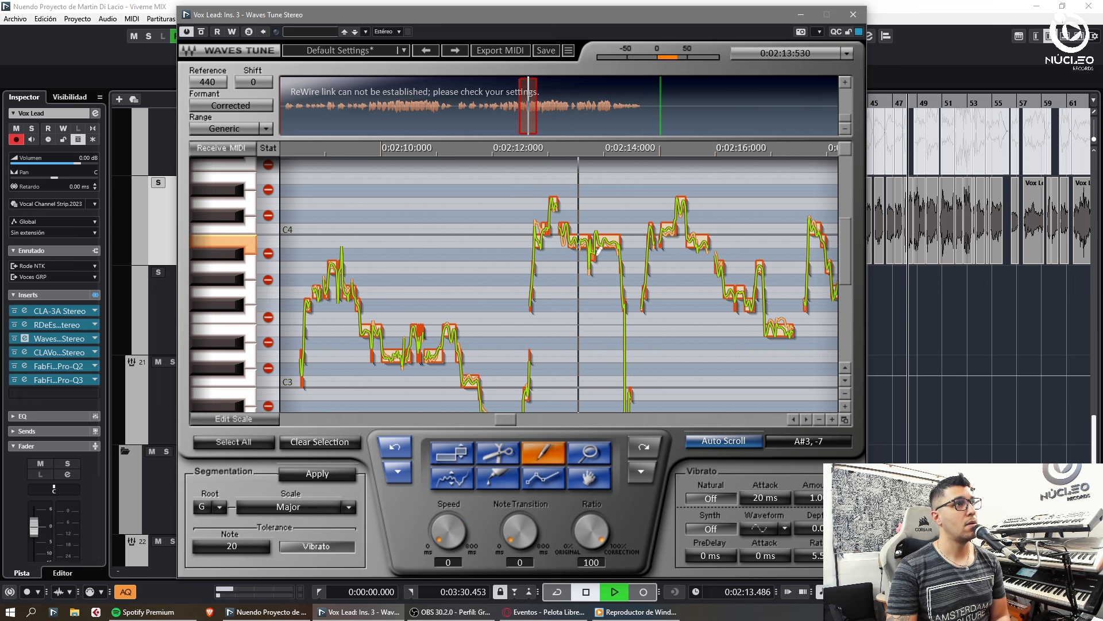
key(space)
key(space)
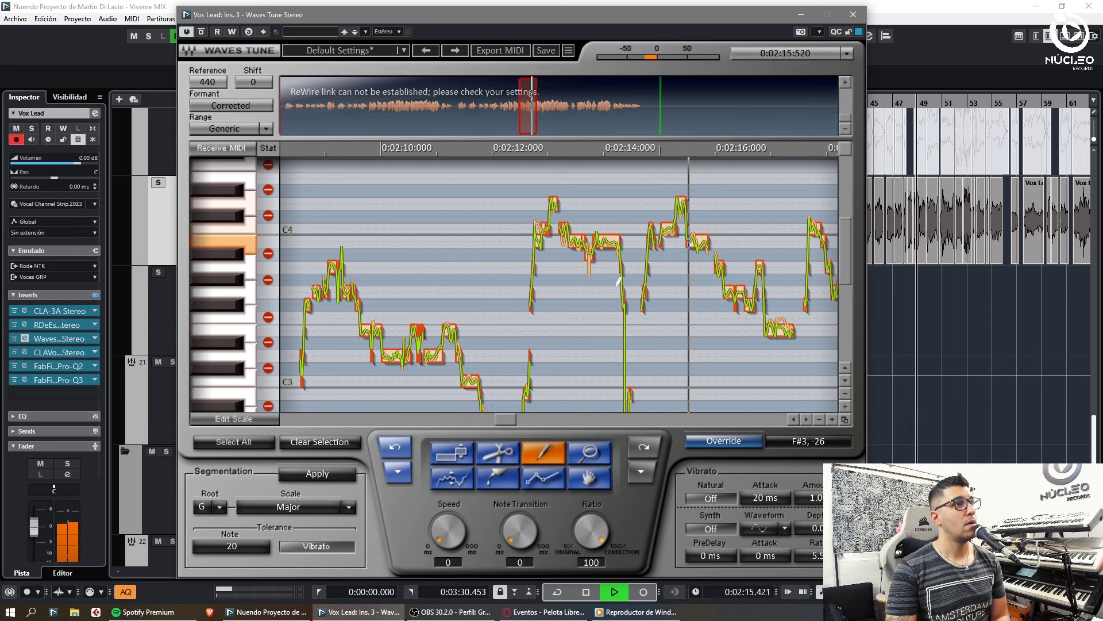
key(space)
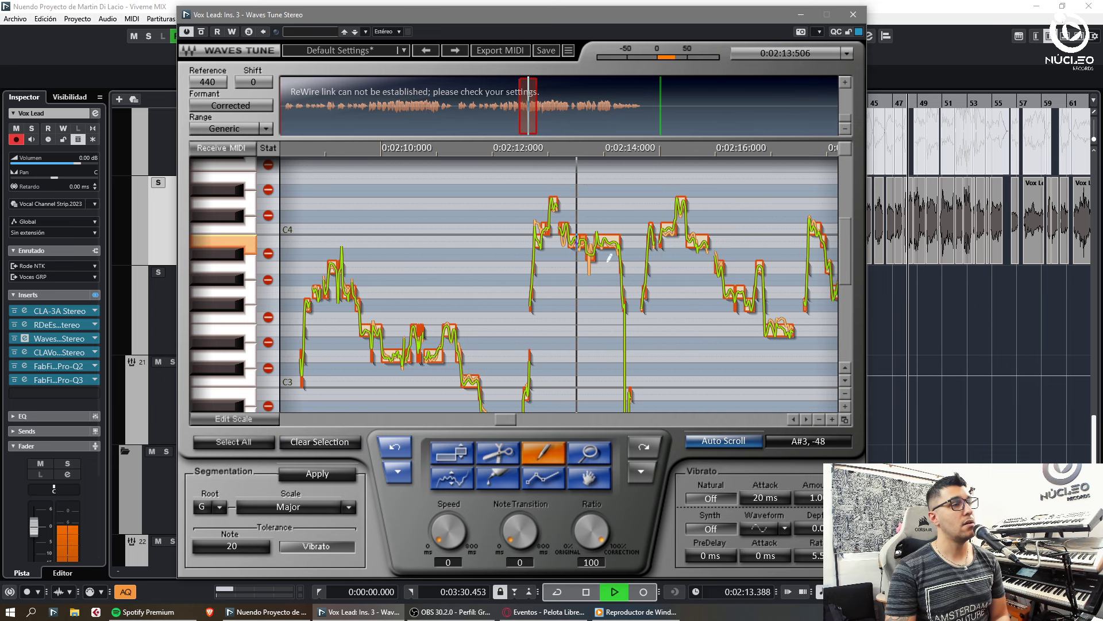
click(456, 460)
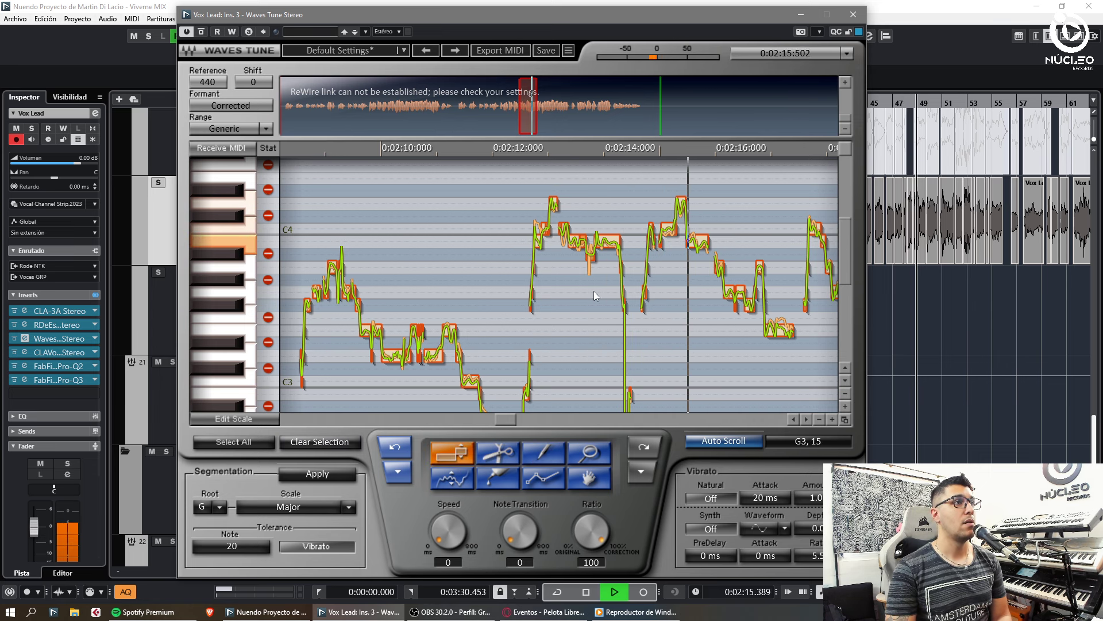
click(543, 452)
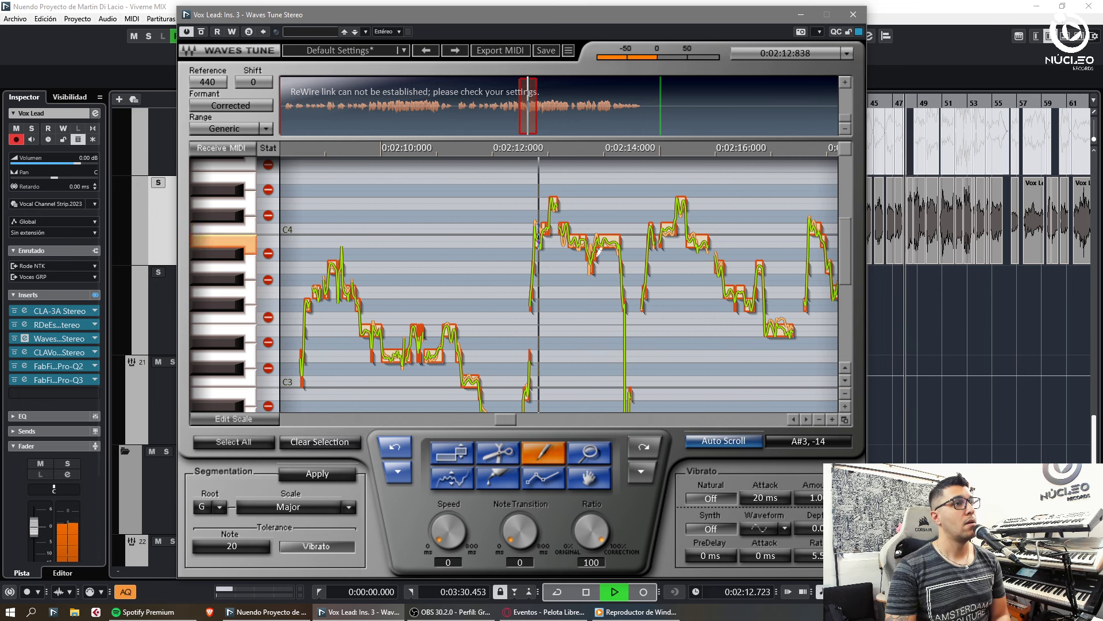
click(452, 452)
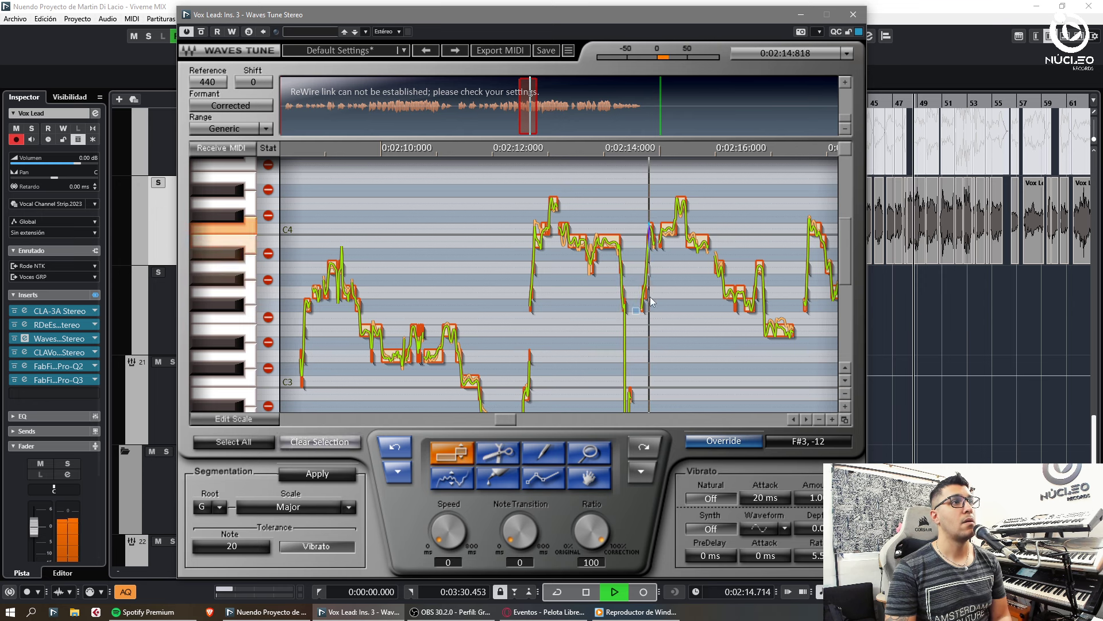
Step: Raise the vocal notes near 2:16.6 and 2:17.2 to G3 and F3, and follow the vocal past 2:23
key(space)
key(space)
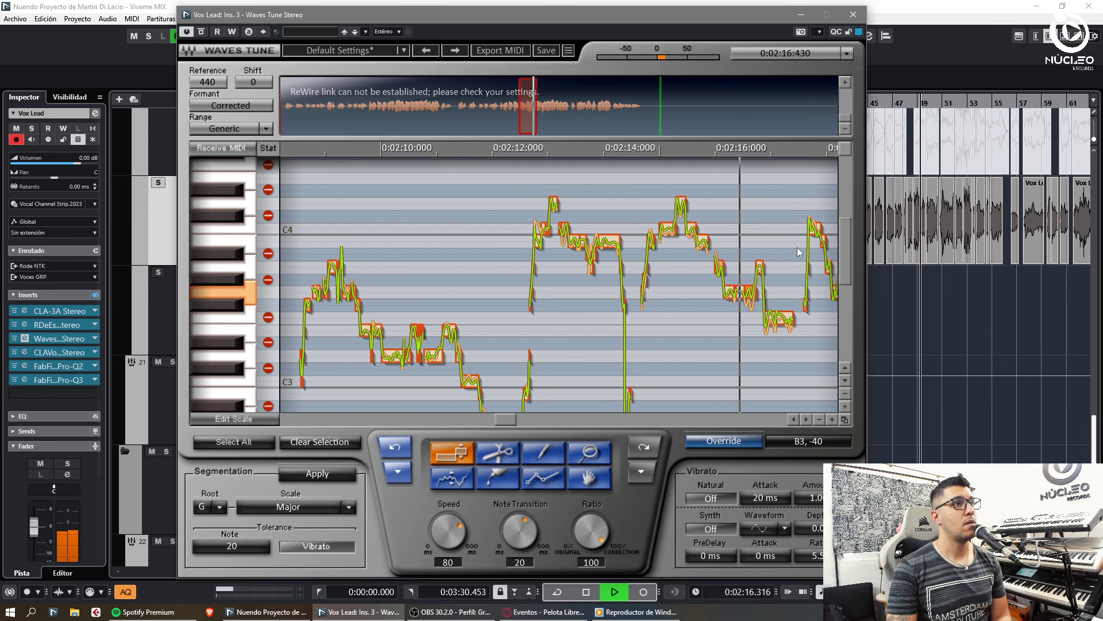
click(544, 119)
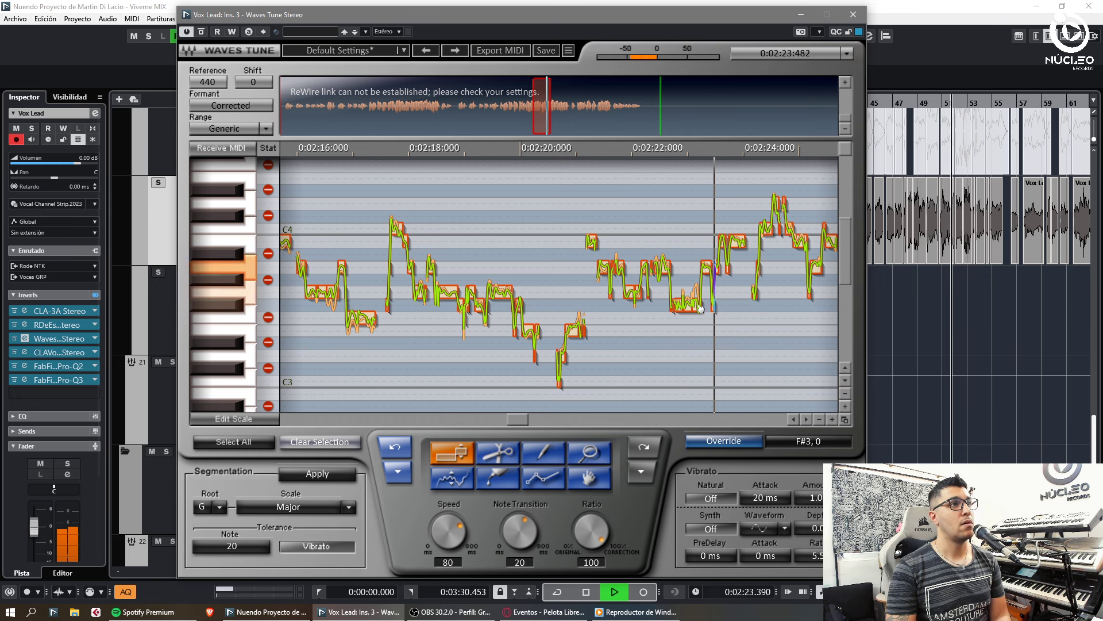
click(550, 130)
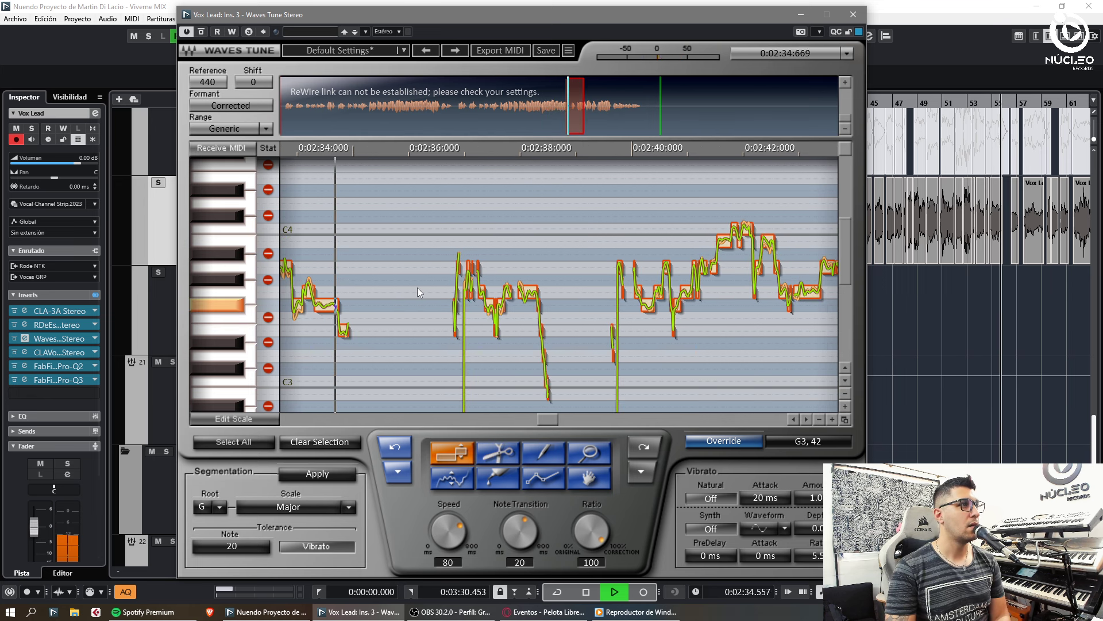
Step: Replay the phrase around 2:34 and lower the short vocal note near 2:34.2 to F#3
key(KP_Subtract)
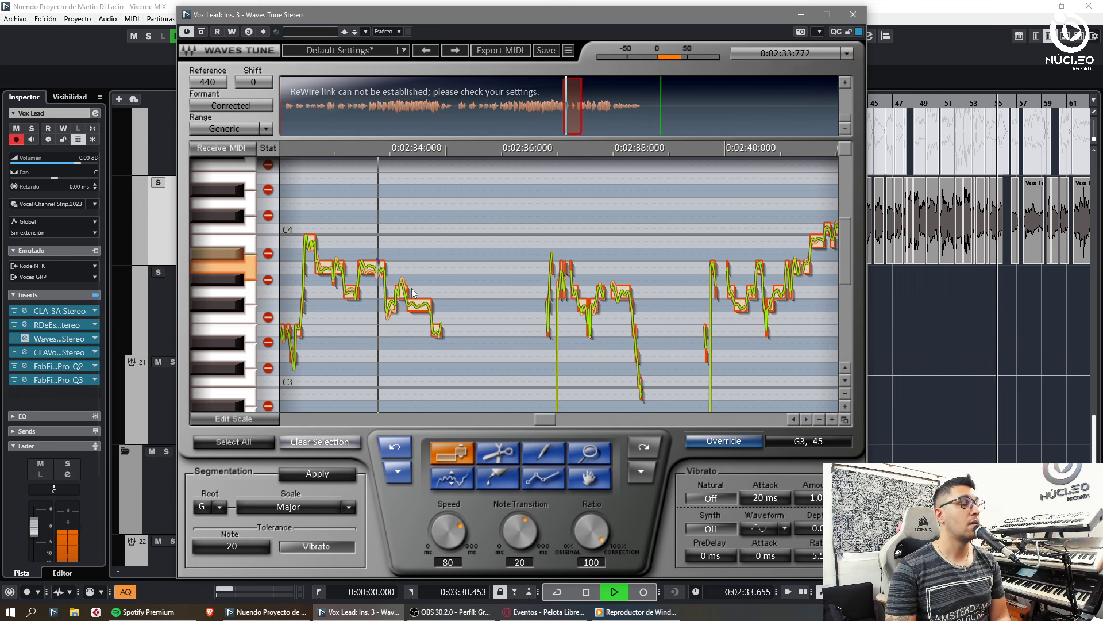
key(KP_Subtract)
drag(402, 289, 415, 296)
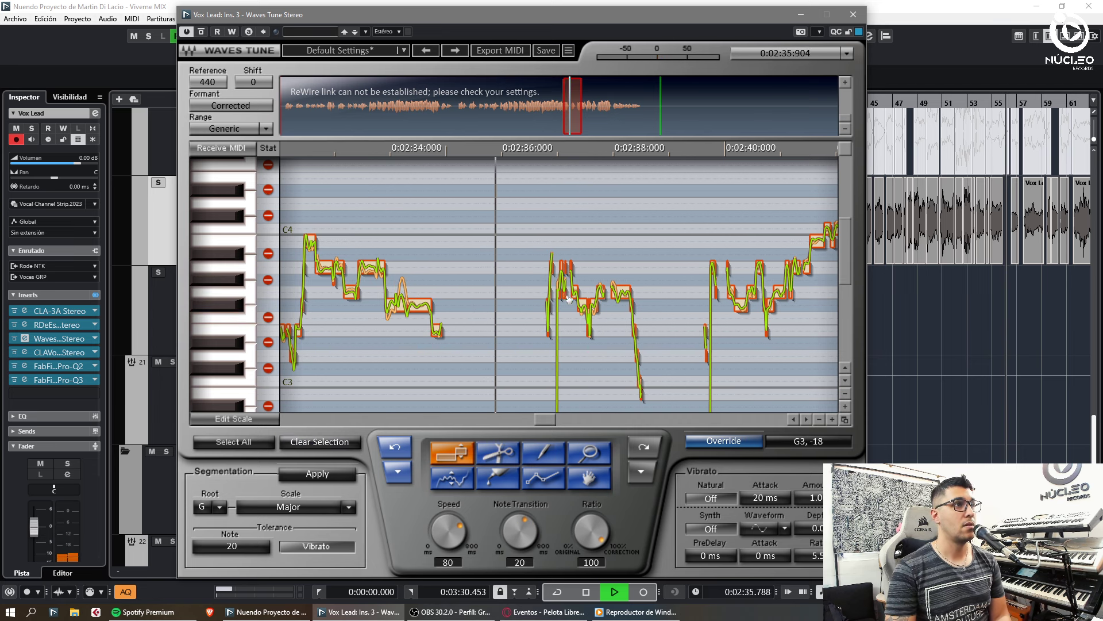
Step: Correct the short vocal notes between about 2:37 and 2:38, replaying the phrase after each adjustment
drag(578, 126, 580, 126)
key(KP_Subtract)
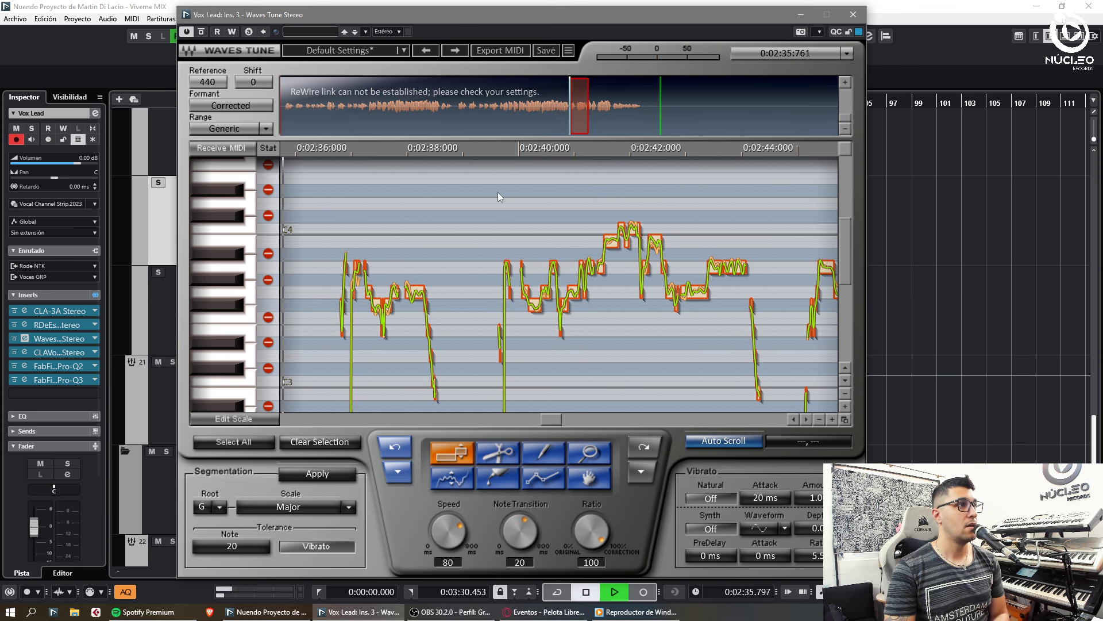
key(space)
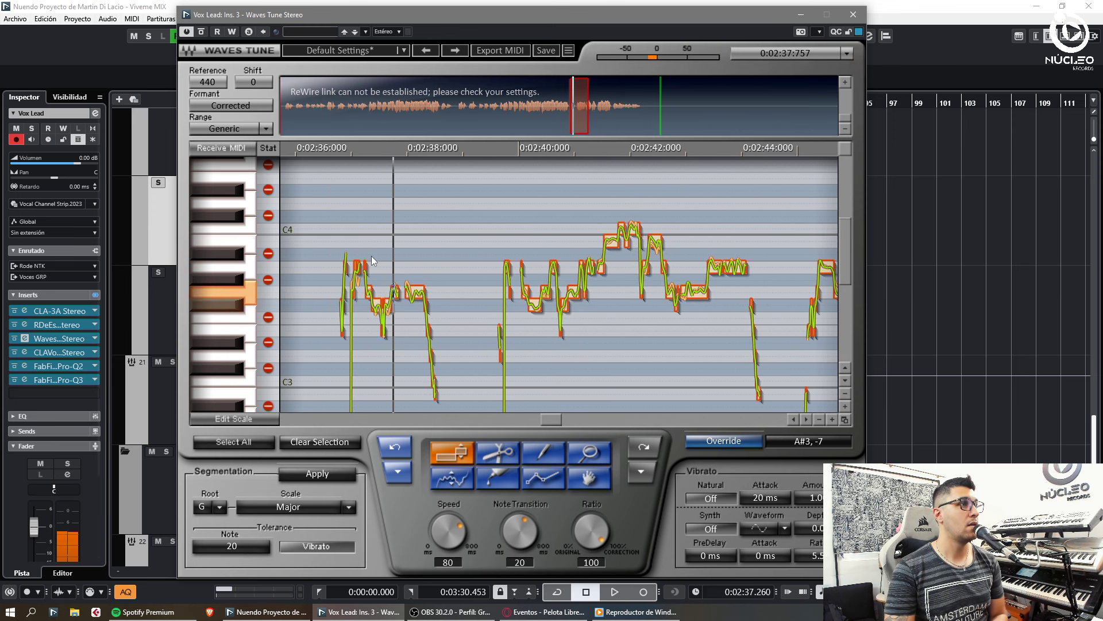
drag(357, 241, 357, 267)
key(space)
mouse_move(376, 307)
mouse_down()
mouse_move(377, 294)
mouse_move(378, 306)
mouse_up()
key(space)
key(space)
click(396, 333)
key(space)
key(space)
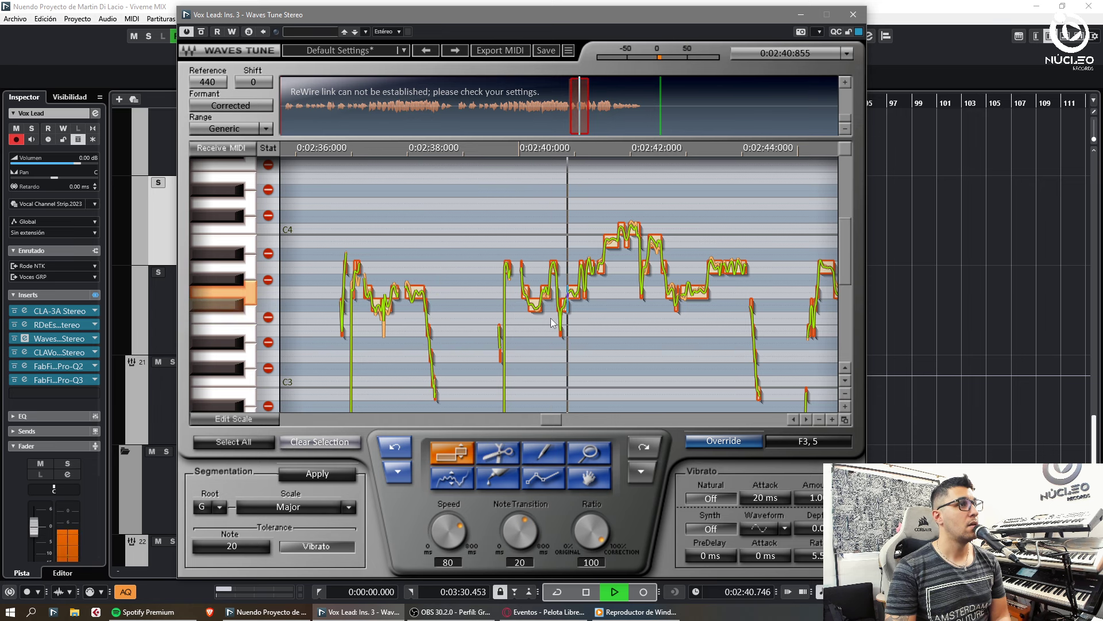
Step: Lower the high vocal note near 2:40.6 to F#3 and replay the phrase to check it
click(550, 453)
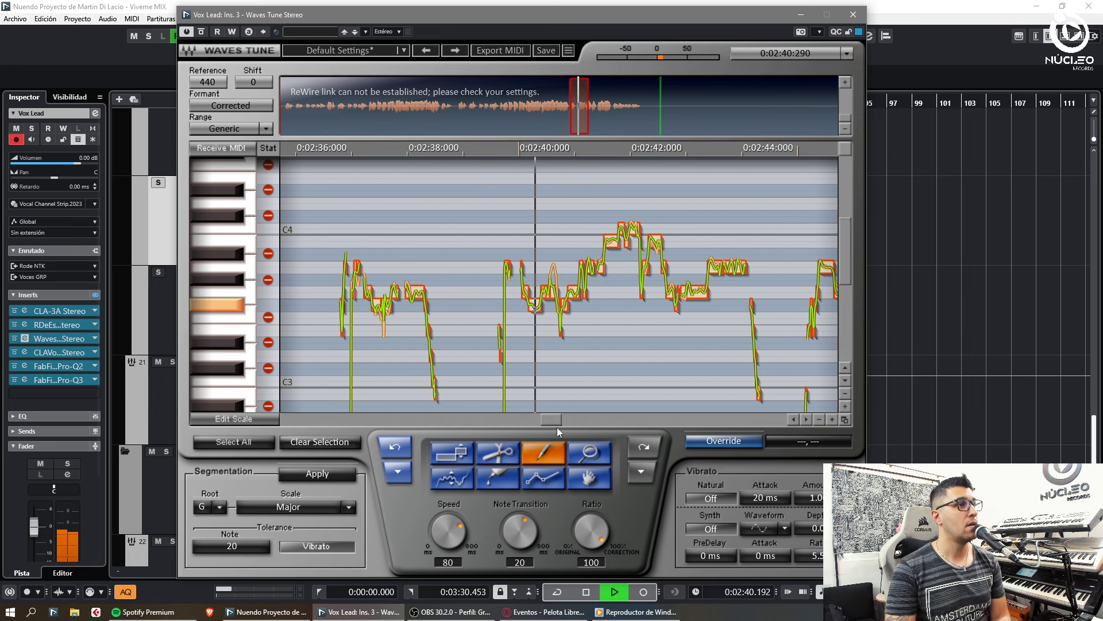
key(space)
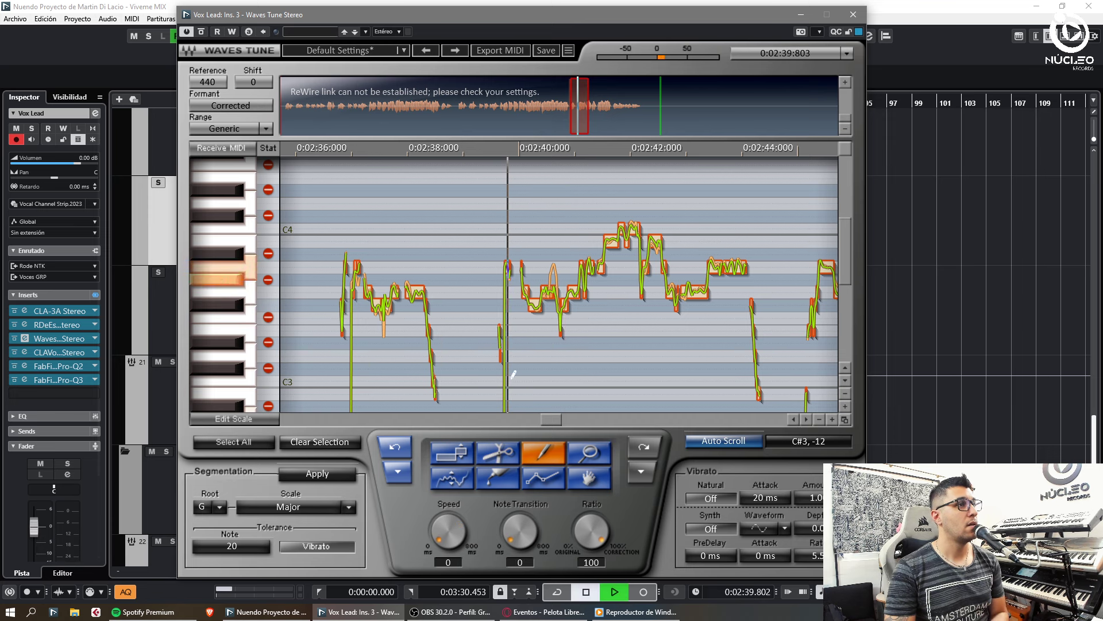
drag(551, 296, 551, 309)
key(space)
key(space)
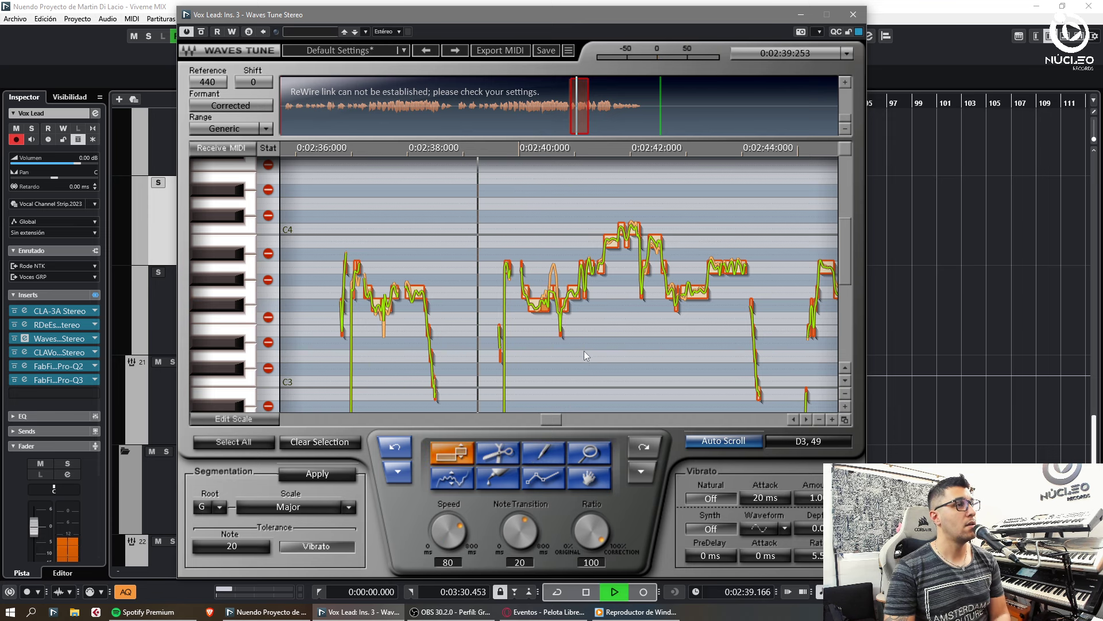
click(583, 348)
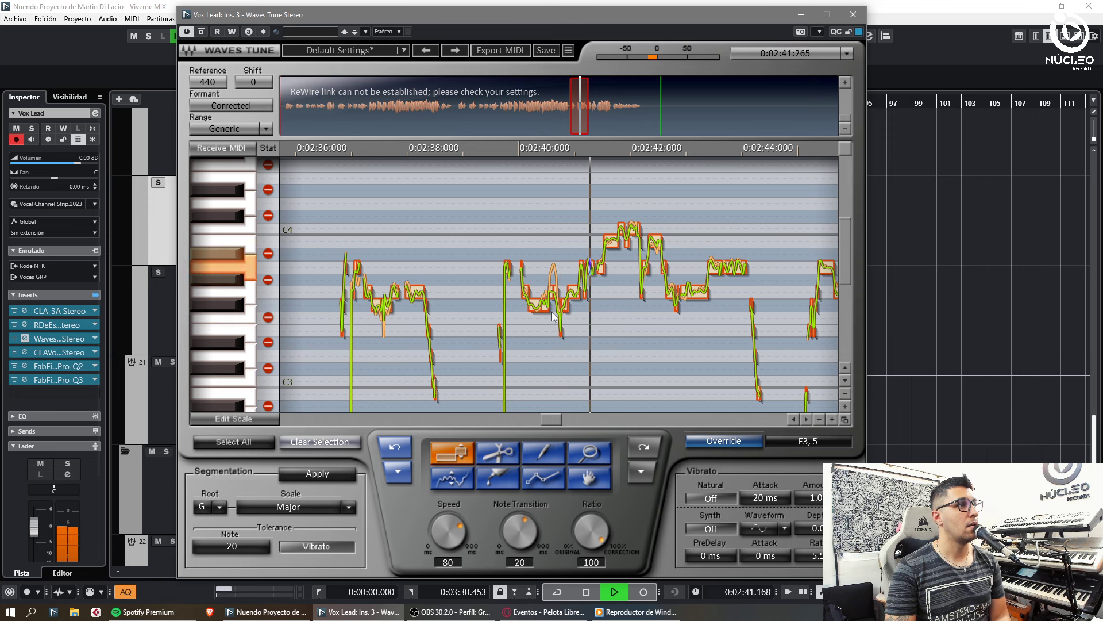
click(560, 296)
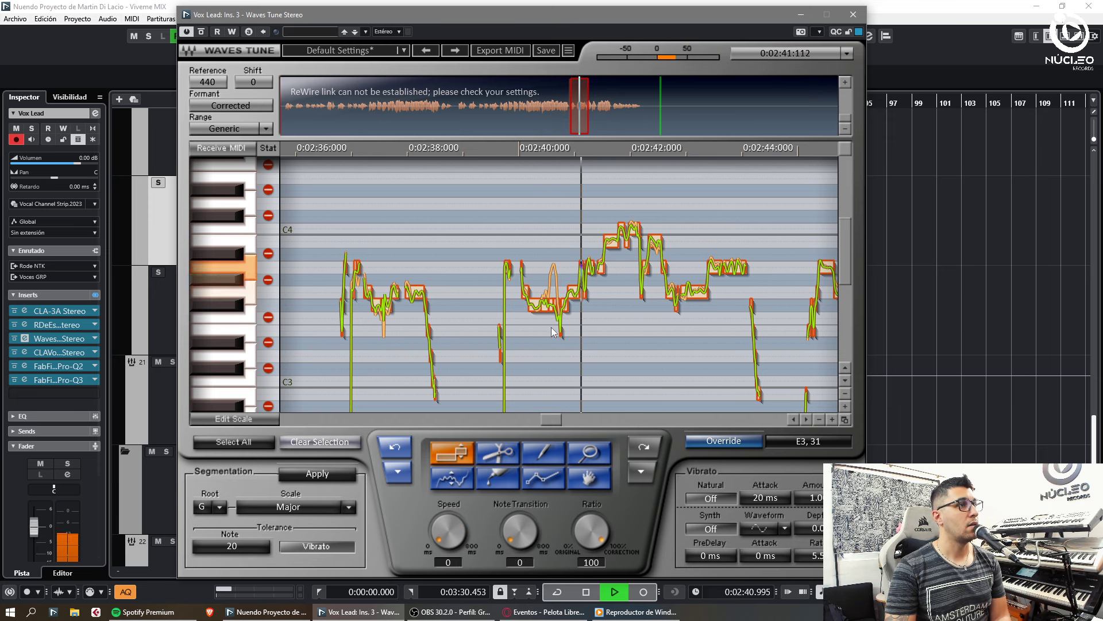
drag(549, 326, 588, 320)
key(space)
key(Delete)
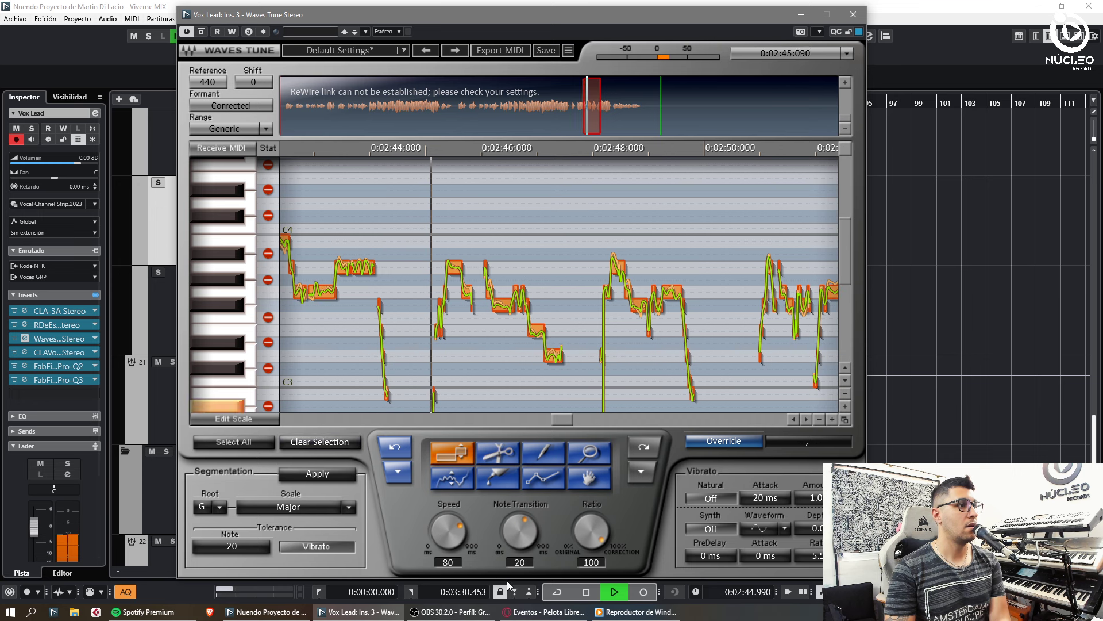
Step: Set the correction speed to 100 ms and the note transition to 30 ms for all vocal notes
double_click(530, 541)
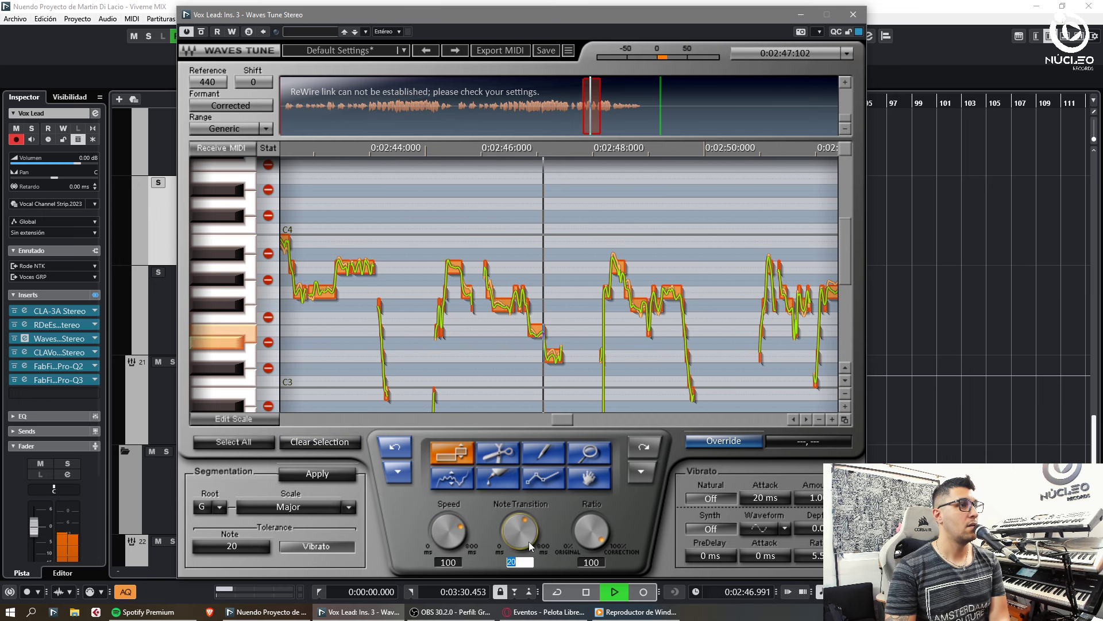
text(30)
click(550, 287)
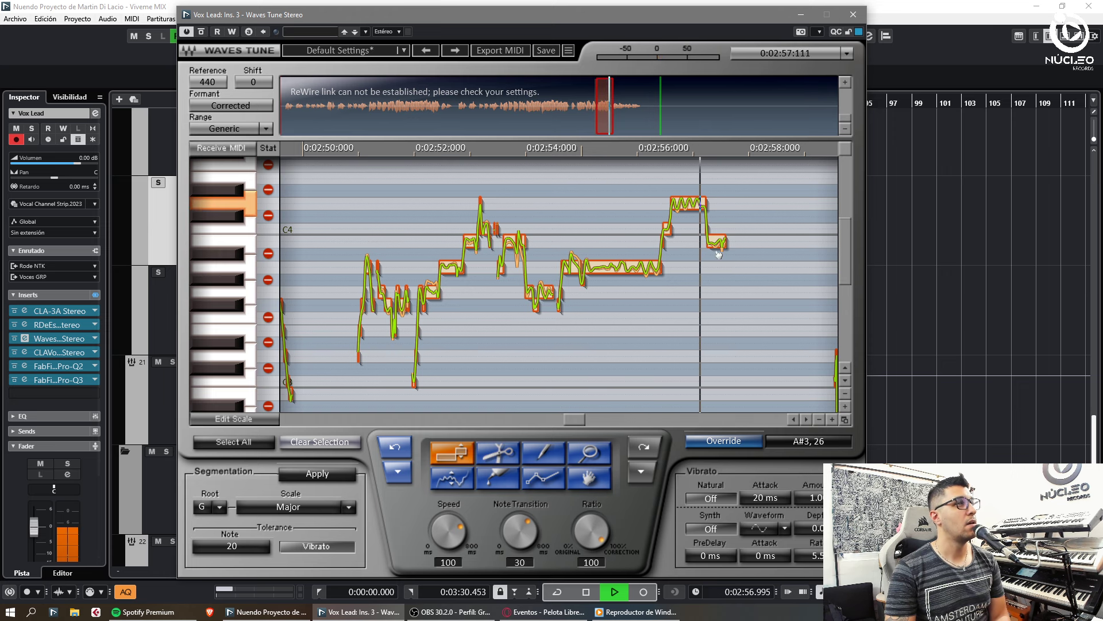
Step: Lower the vocal note near 3:05 to F2 and raise the short notes near 3:09 to G2
click(615, 123)
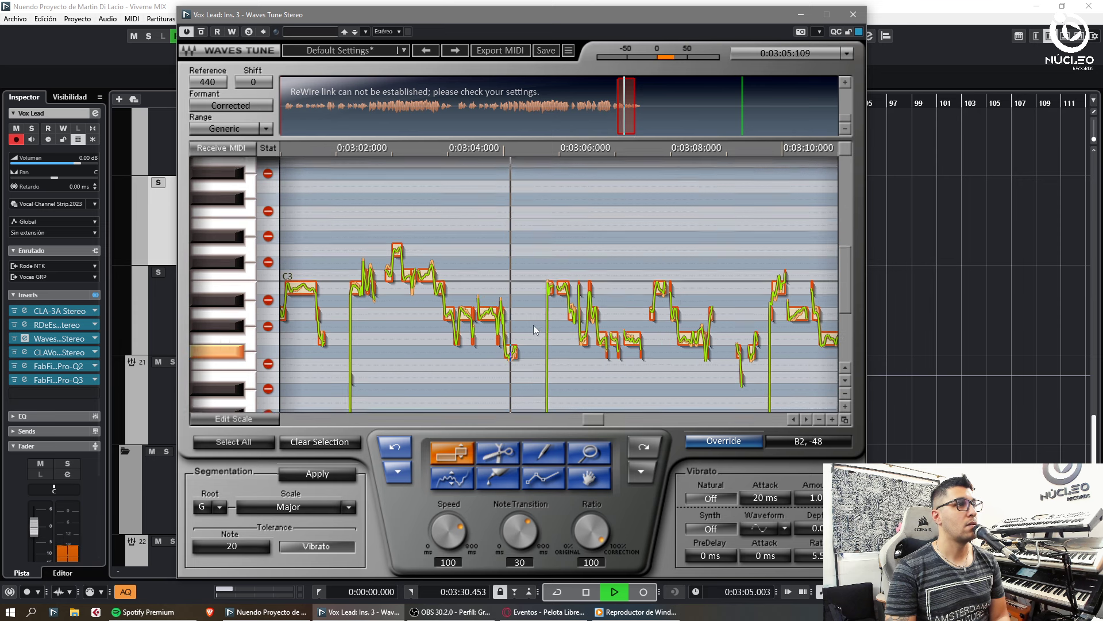
key(Down)
drag(502, 331, 769, 338)
key(Up)
key(Up)
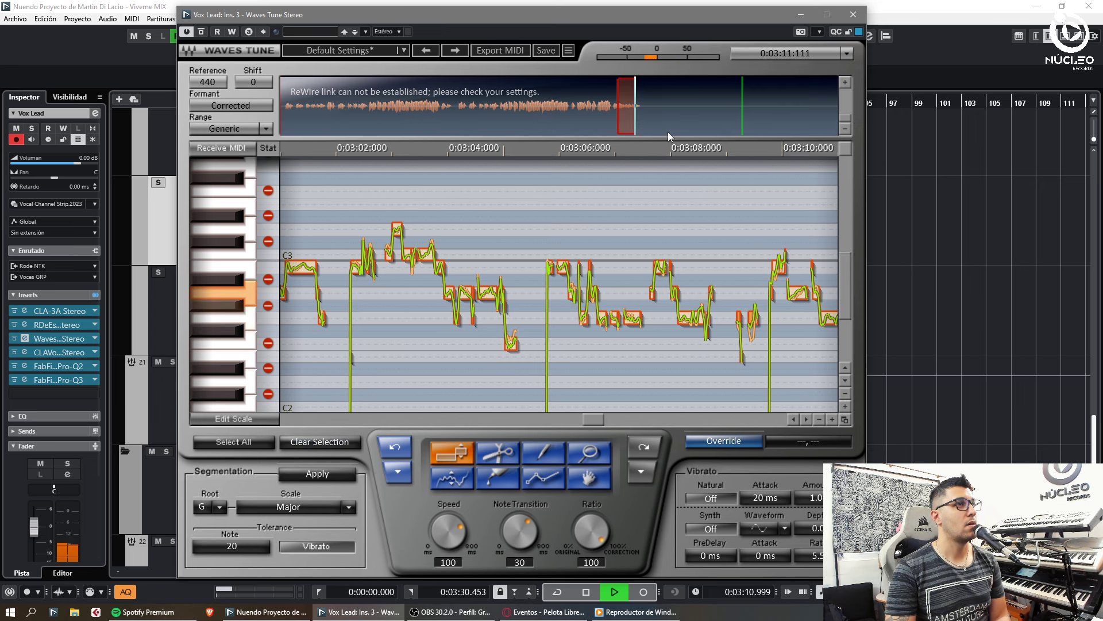
Step: Check the final vocal phrase up to about 3:14 and close the Waves Tune window
drag(640, 114, 639, 113)
click(639, 112)
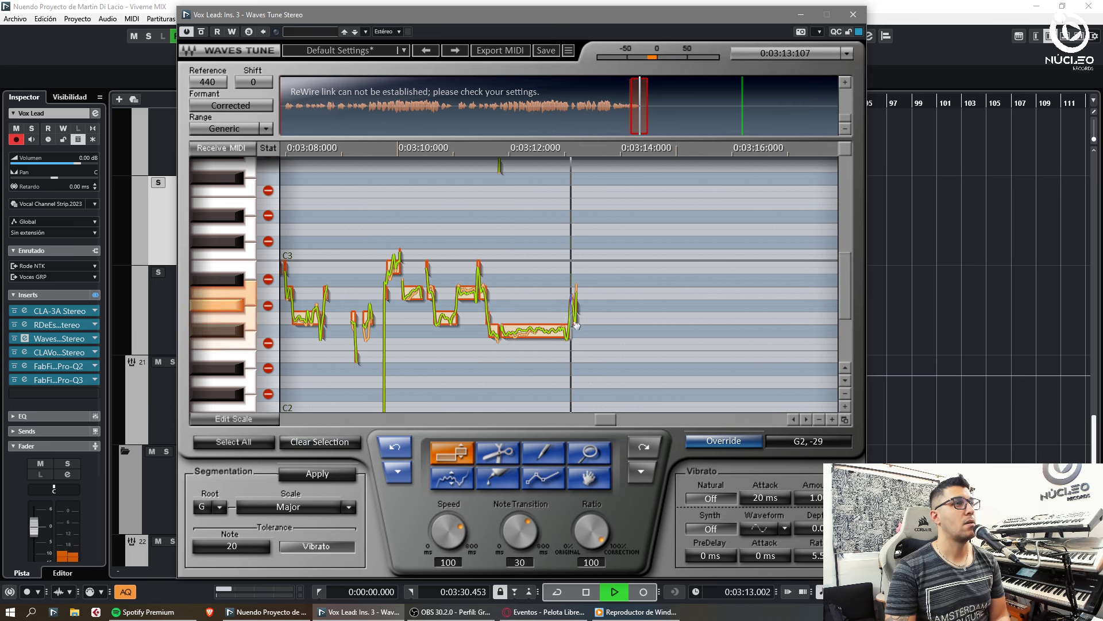
key(ctrl+a)
click(853, 15)
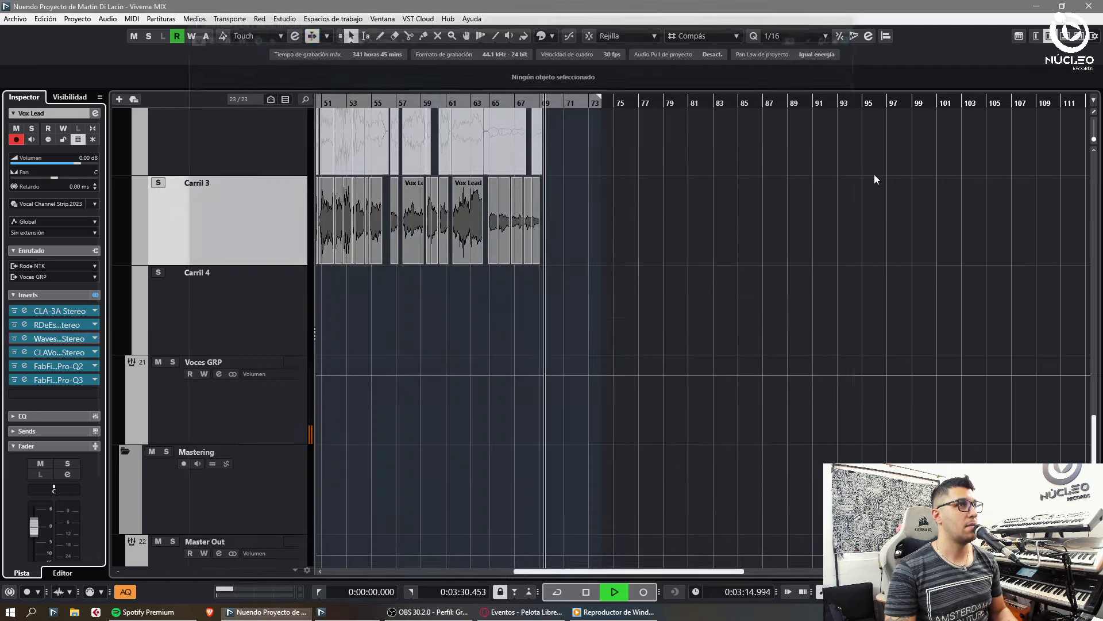
Step: Zoom the arrangement out to the whole lead vocal and play the song from the beginning
key(space)
key(g)
key(g)
key(KP_Decimal)
key(h)
key(space)
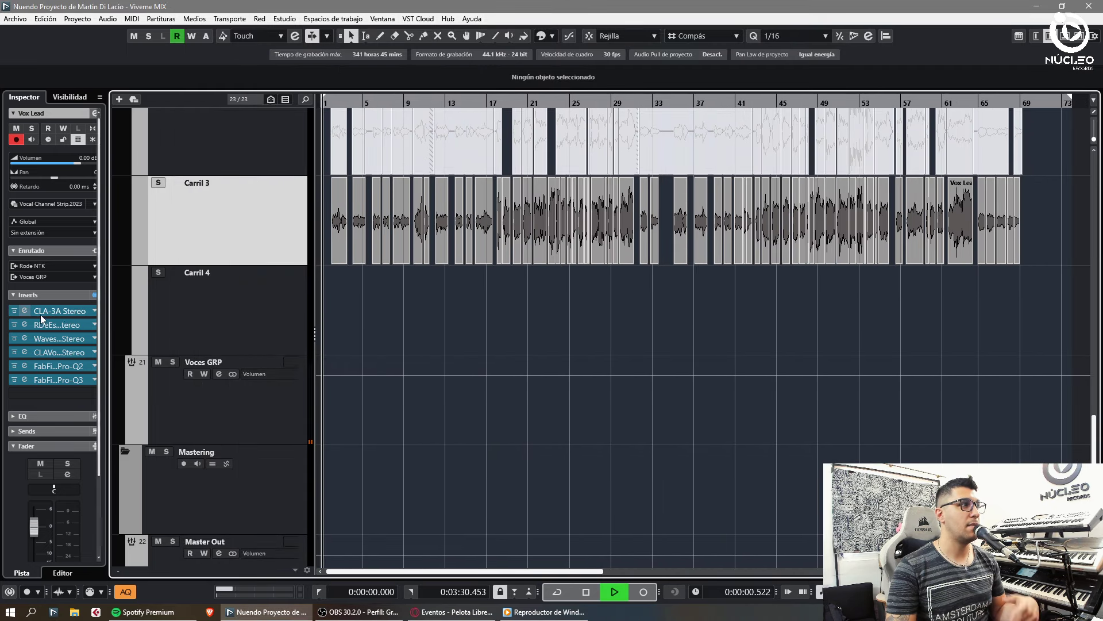
Step: Reopen Waves Tune on the Vox Lead track and review the corrected notes from about 0:24 to 0:33
click(24, 338)
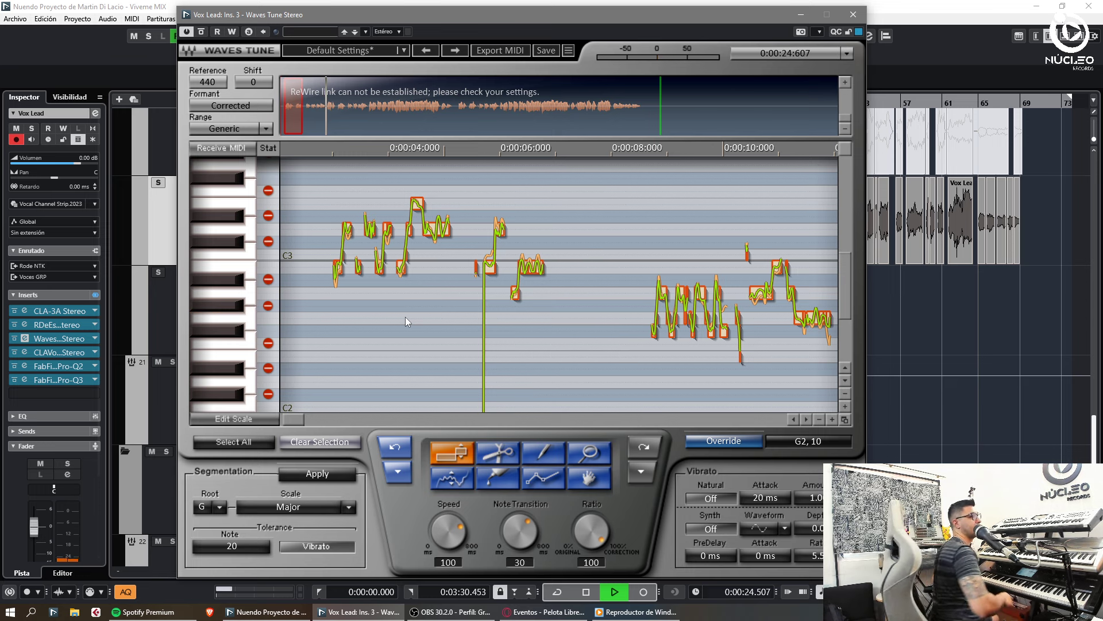
drag(293, 118, 337, 119)
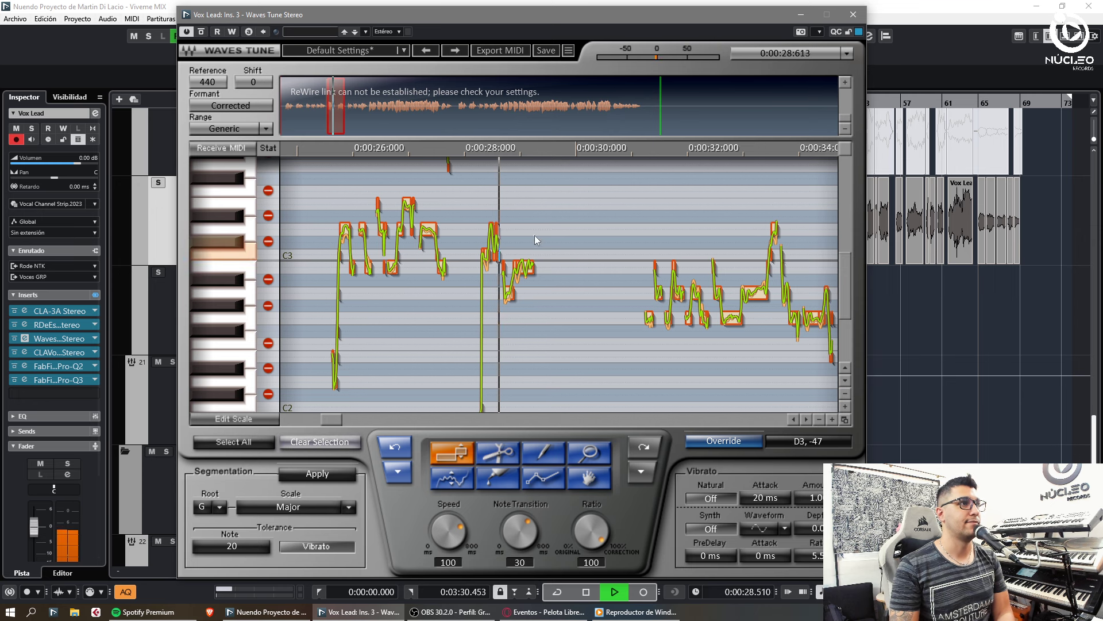
click(345, 122)
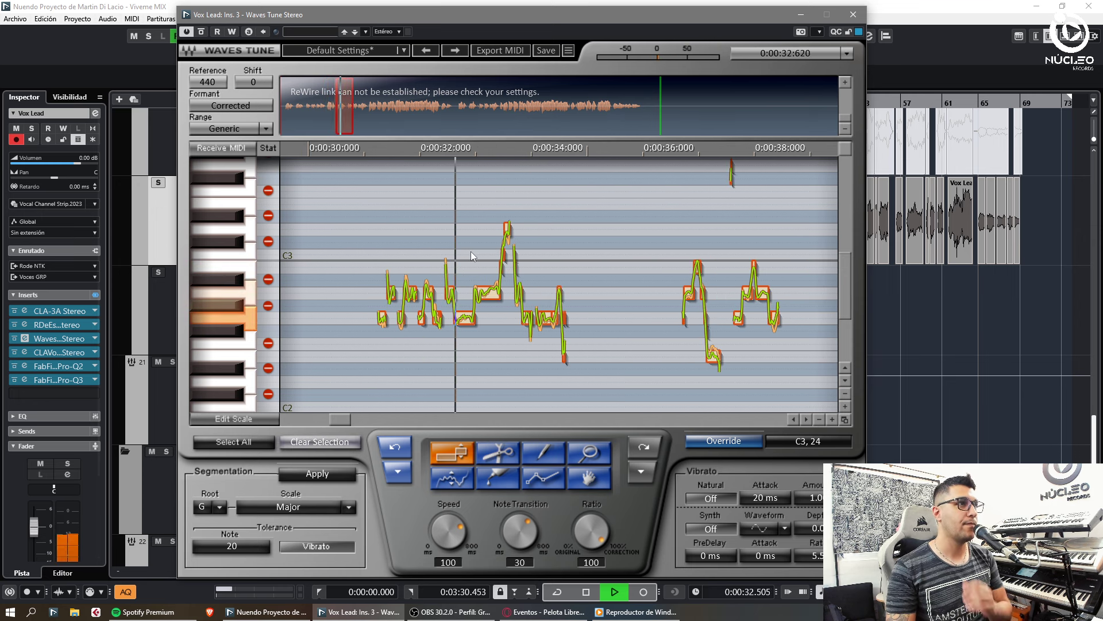
Step: Set the note transition to 35 ms and the correction ratio to 80 %
drag(596, 532, 595, 546)
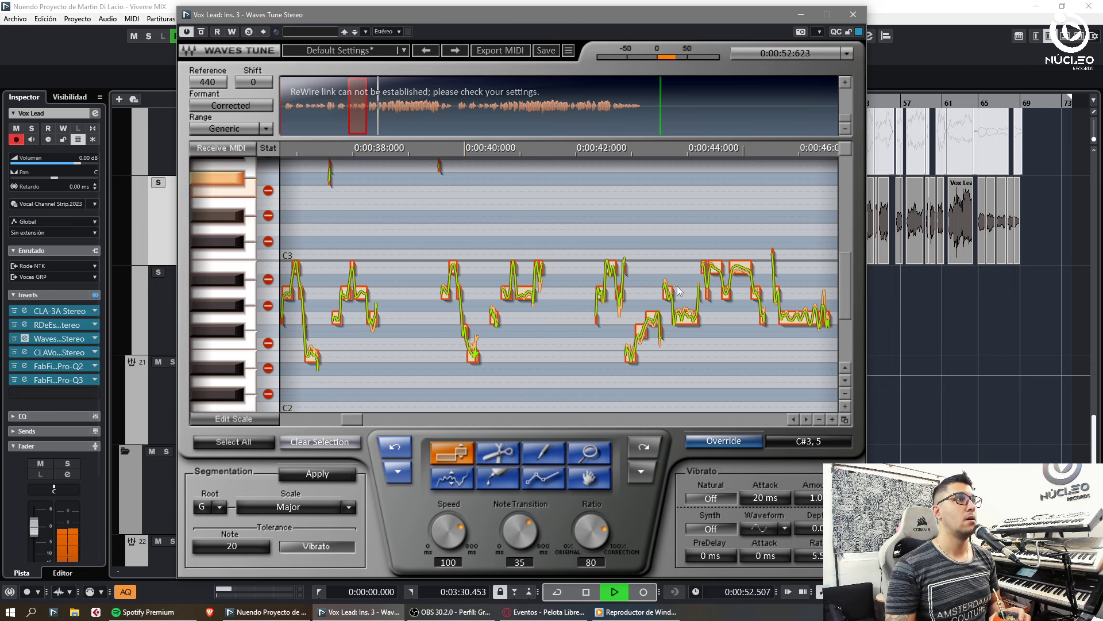
Step: Follow the playback with automatic scrolling and review the corrected vocal notes from about 0:54 to 1:30
click(693, 443)
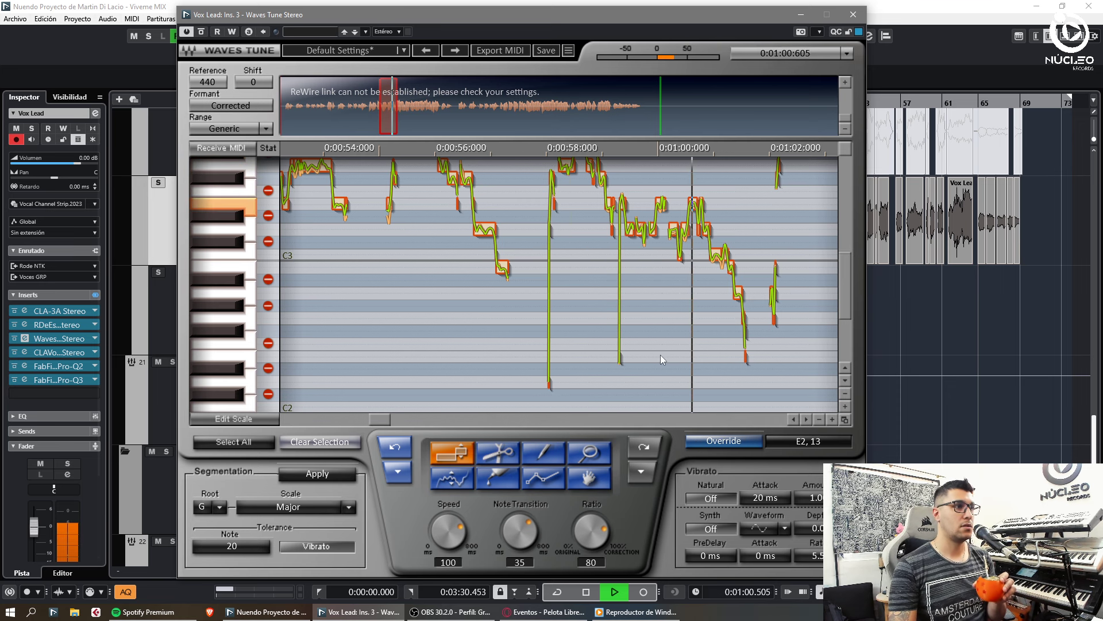
scroll(661, 354, up, 2)
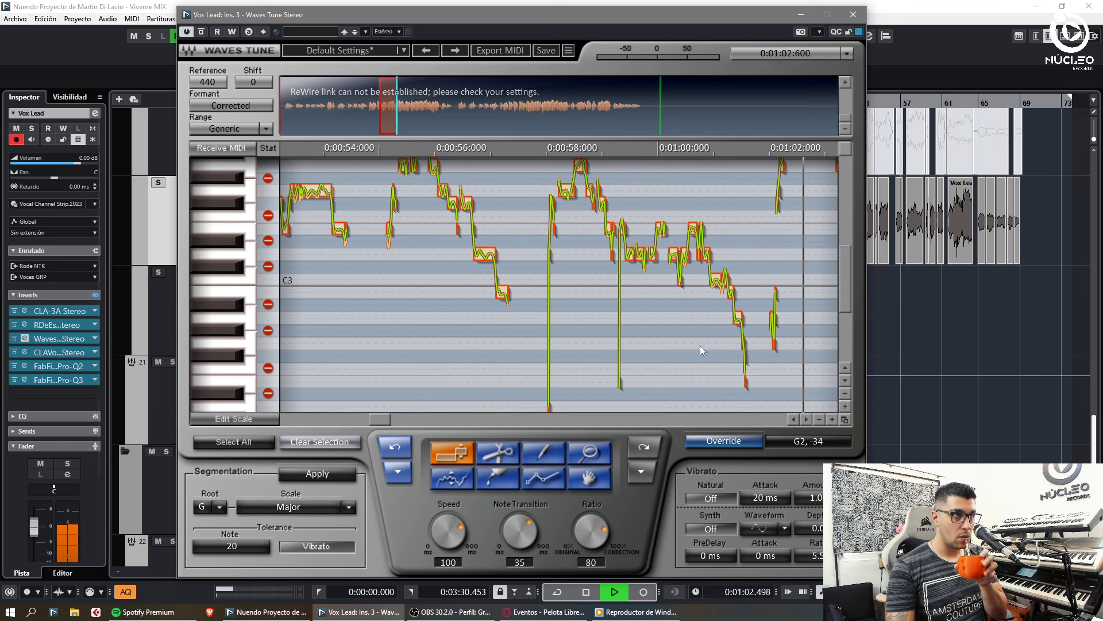
drag(402, 119, 415, 120)
scroll(517, 275, up, 4)
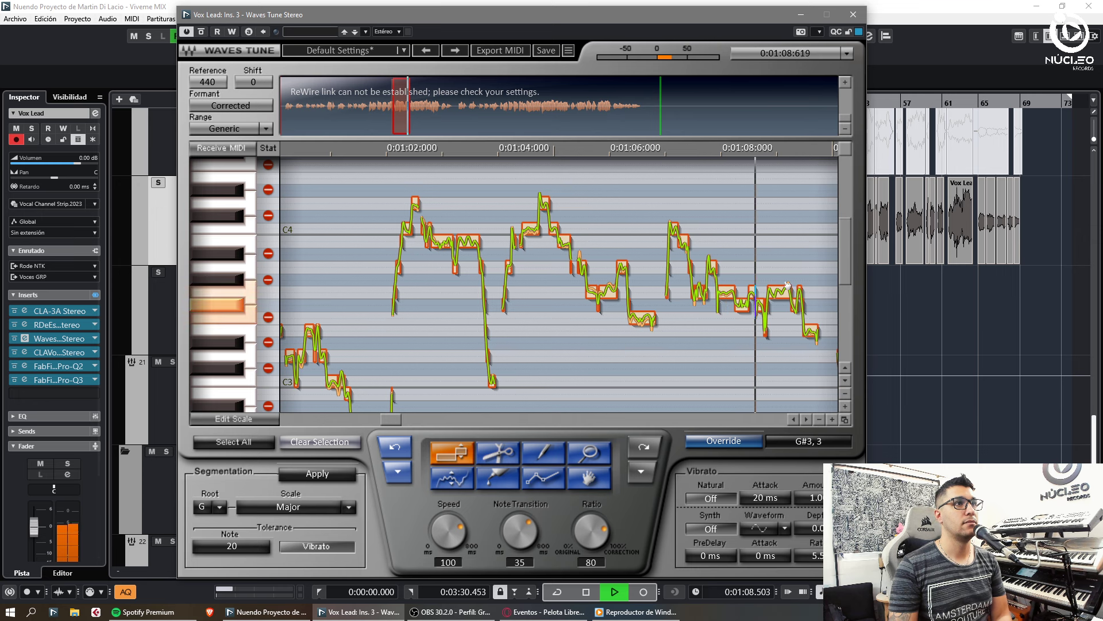
click(412, 127)
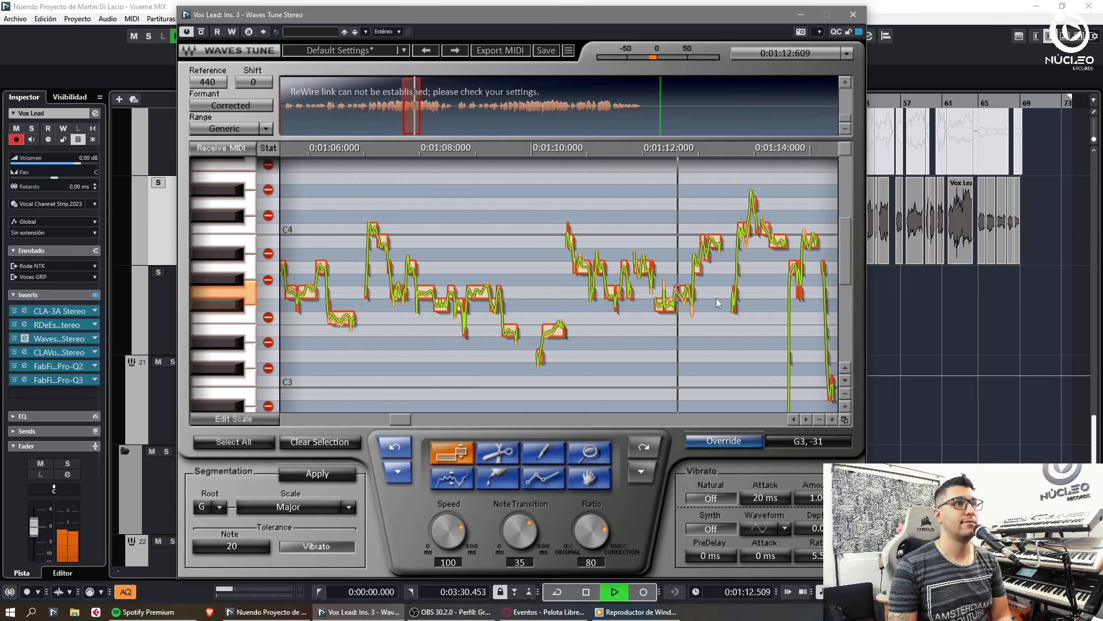
click(425, 121)
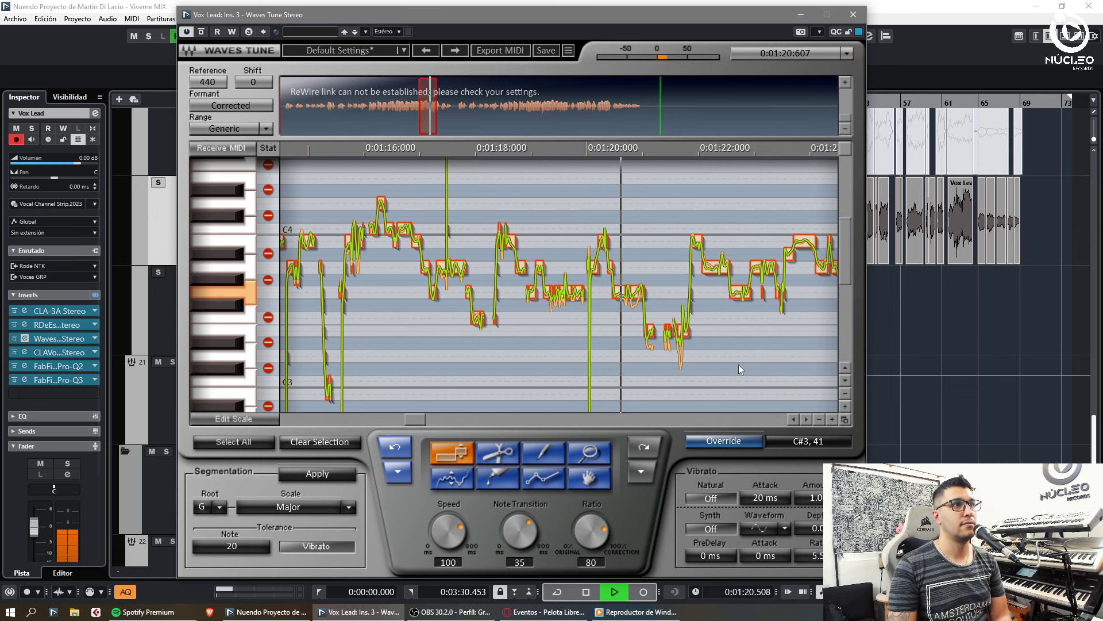
drag(429, 131, 441, 133)
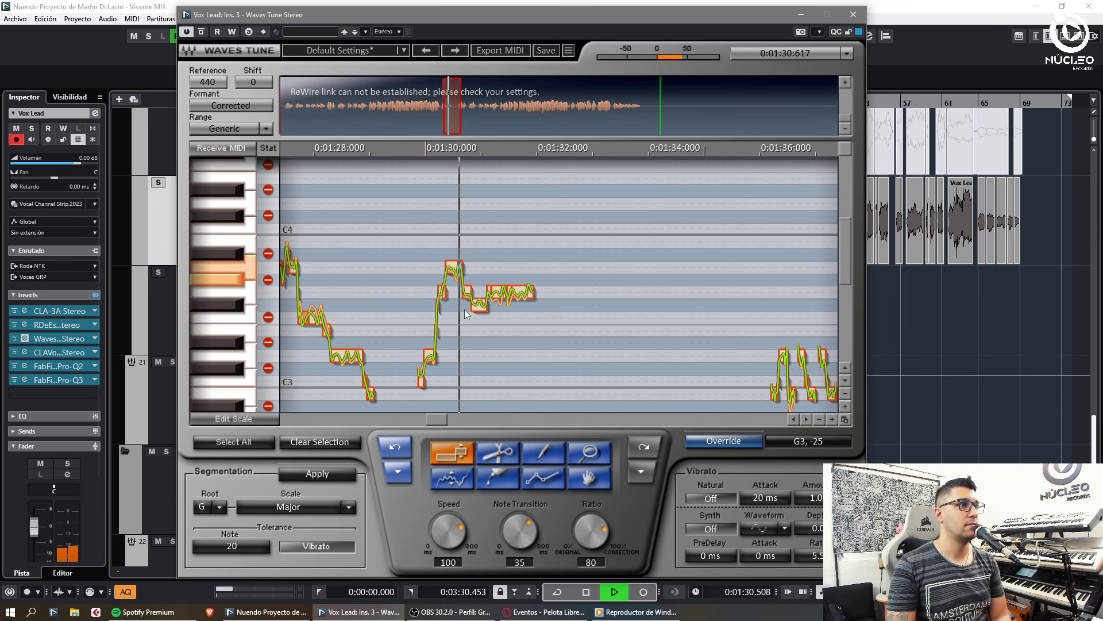
Step: Try the vocal note near 1:30 at B2 and replay the phrase
key(space)
key(space)
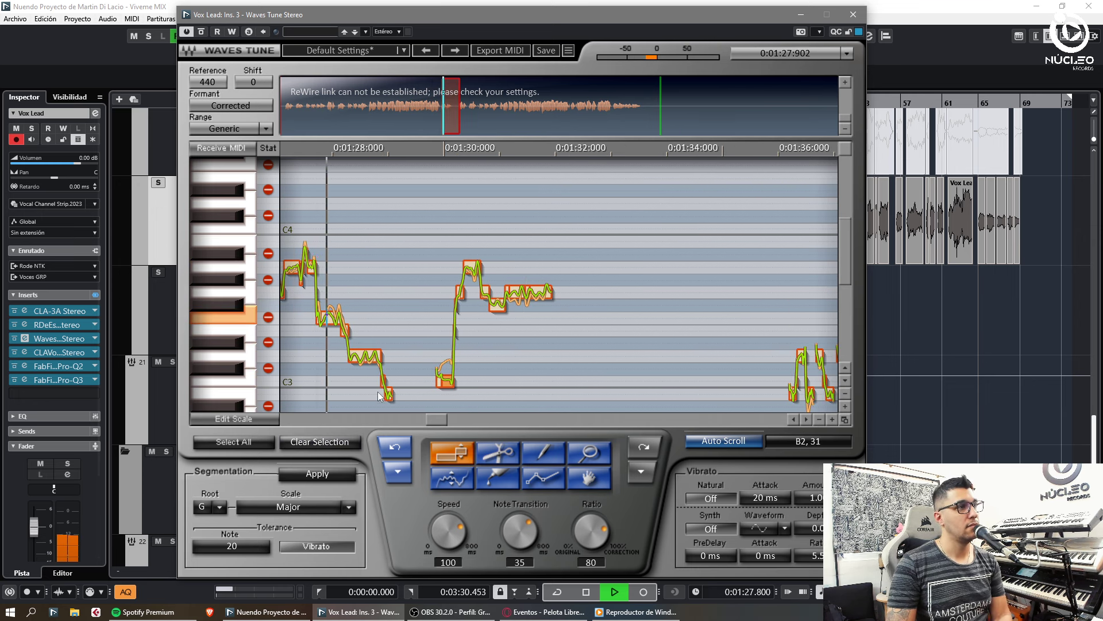
drag(388, 381, 445, 394)
key(space)
key(space)
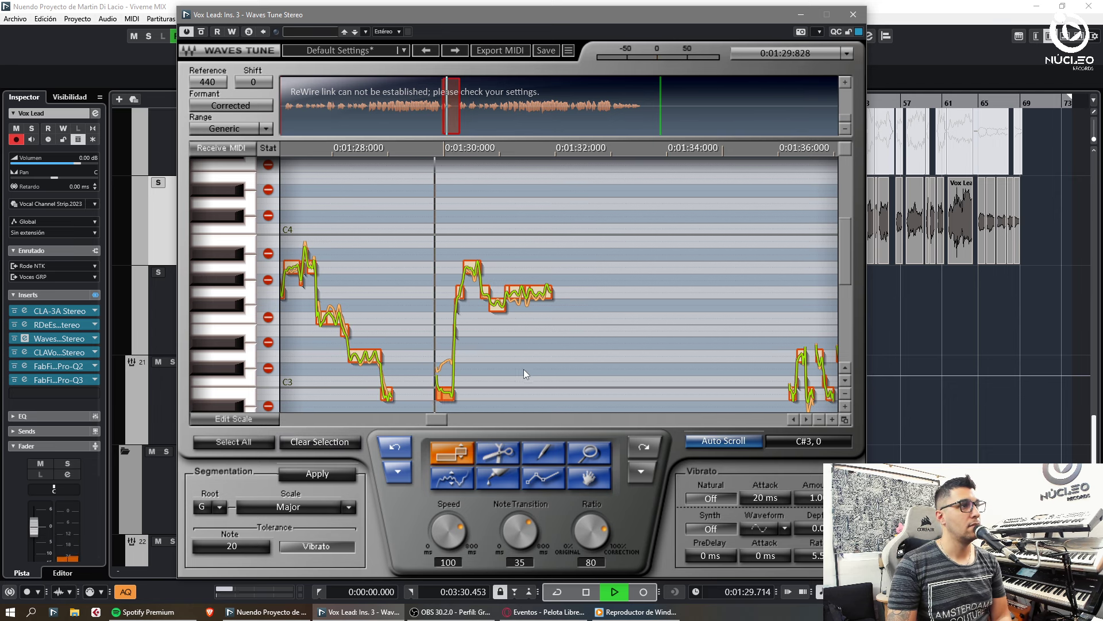
Step: Raise the vocal note near 1:30 by three semitones to D3 and listen back to the phrase
drag(432, 374, 460, 394)
key(Up)
key(Up)
key(Up)
key(space)
key(space)
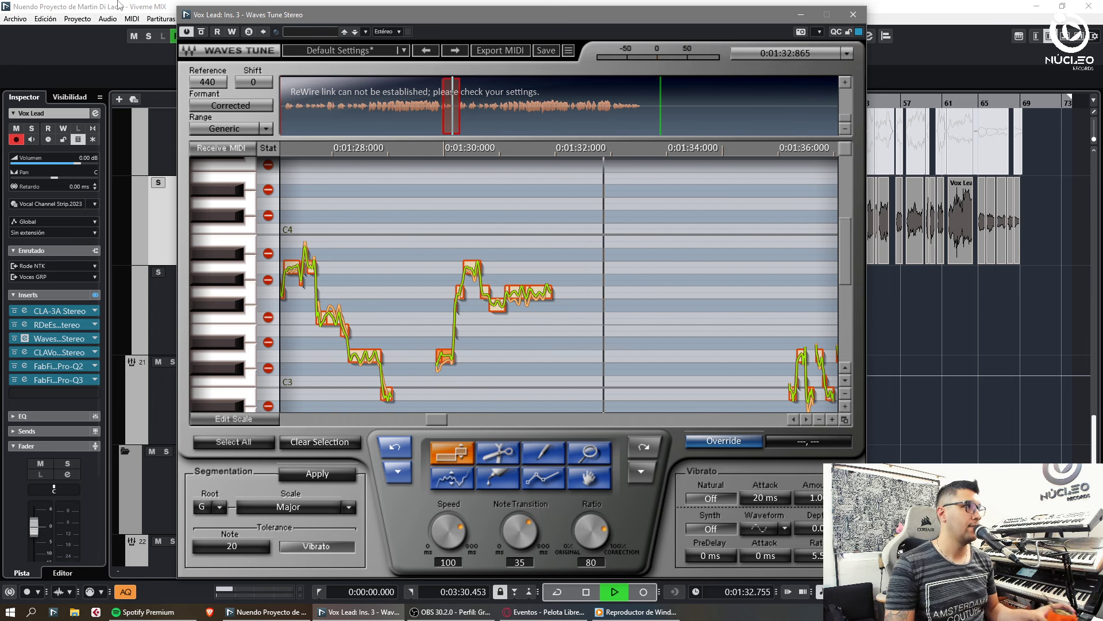
Step: Save the project and return to the Waves Tune editor of the lead vocal
click(17, 23)
click(49, 100)
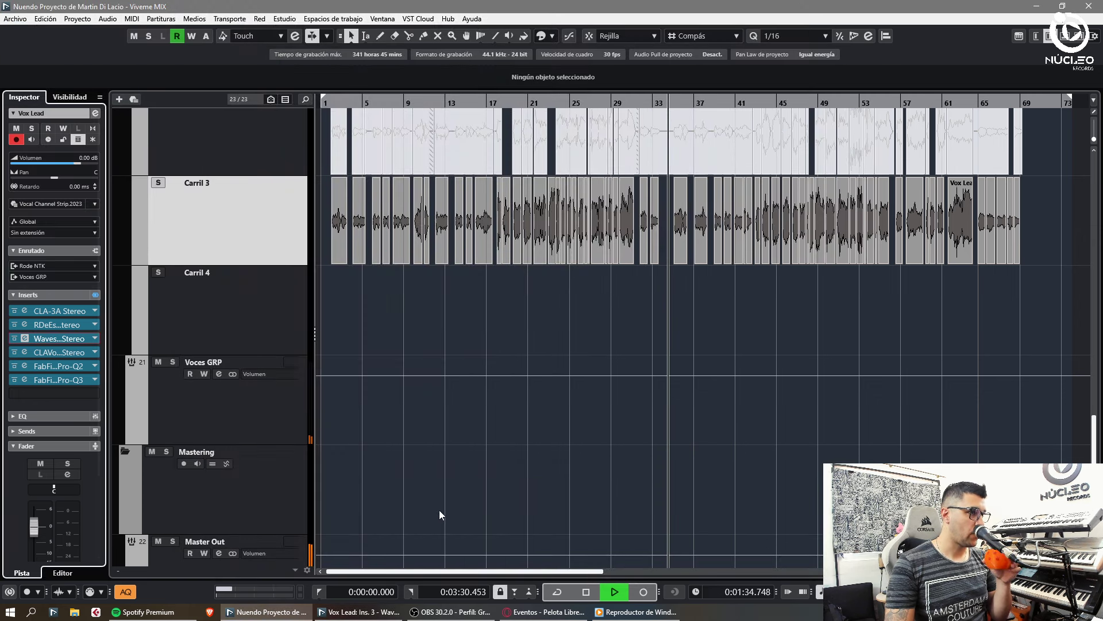
click(391, 610)
Step: Review the corrected vocal notes from about 1:35 to 2:00 while the song plays
click(463, 115)
scroll(502, 243, down, 5)
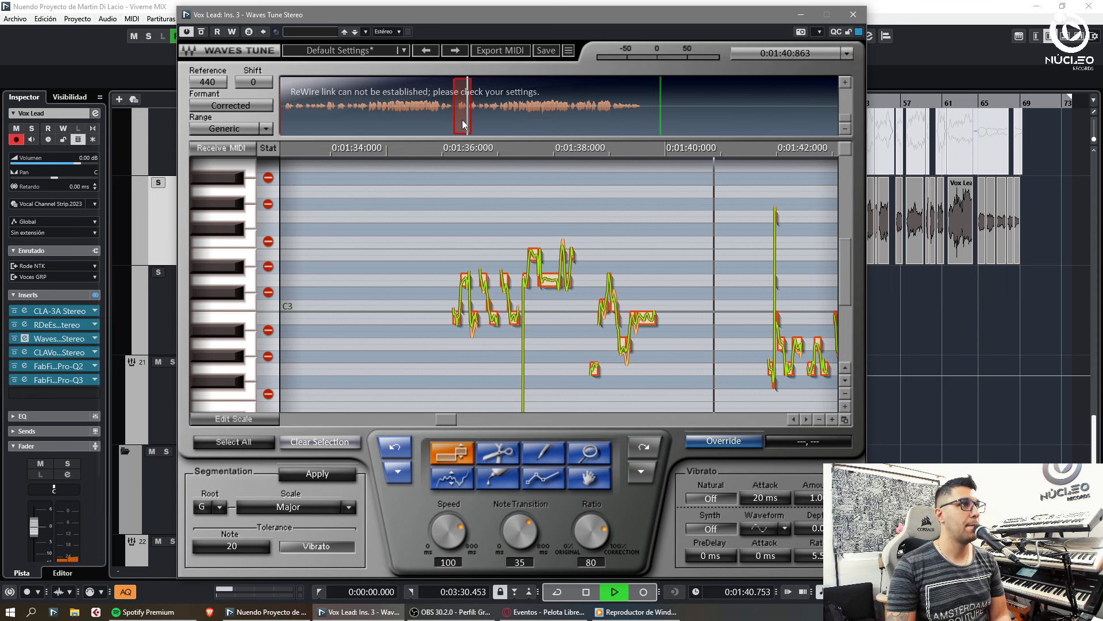
drag(463, 120, 474, 123)
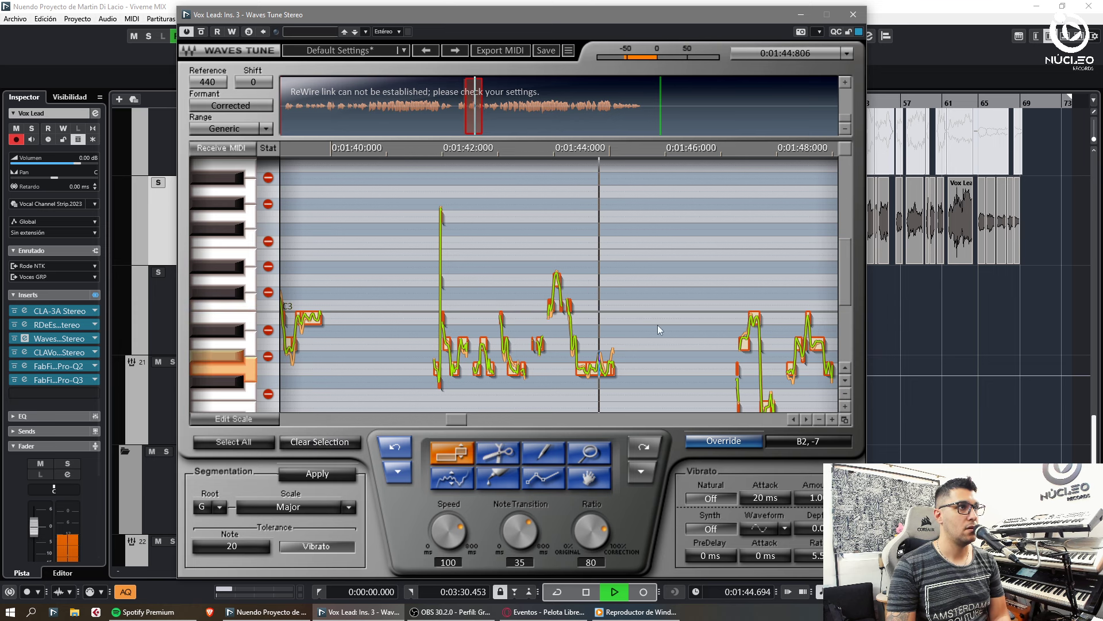
drag(480, 123, 490, 127)
scroll(488, 251, down, 4)
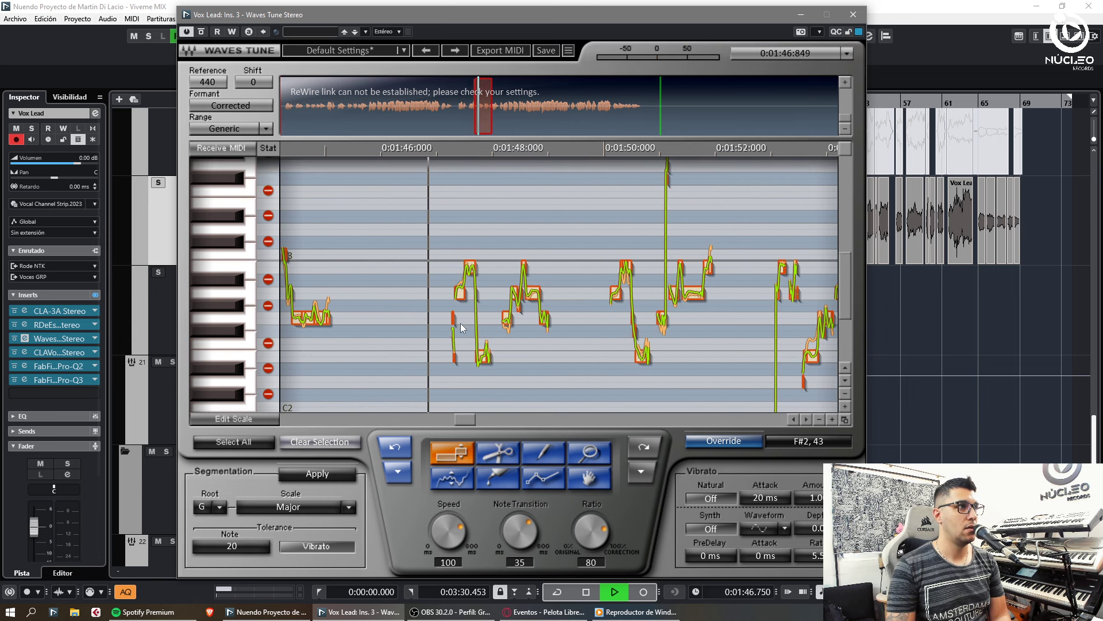
click(541, 361)
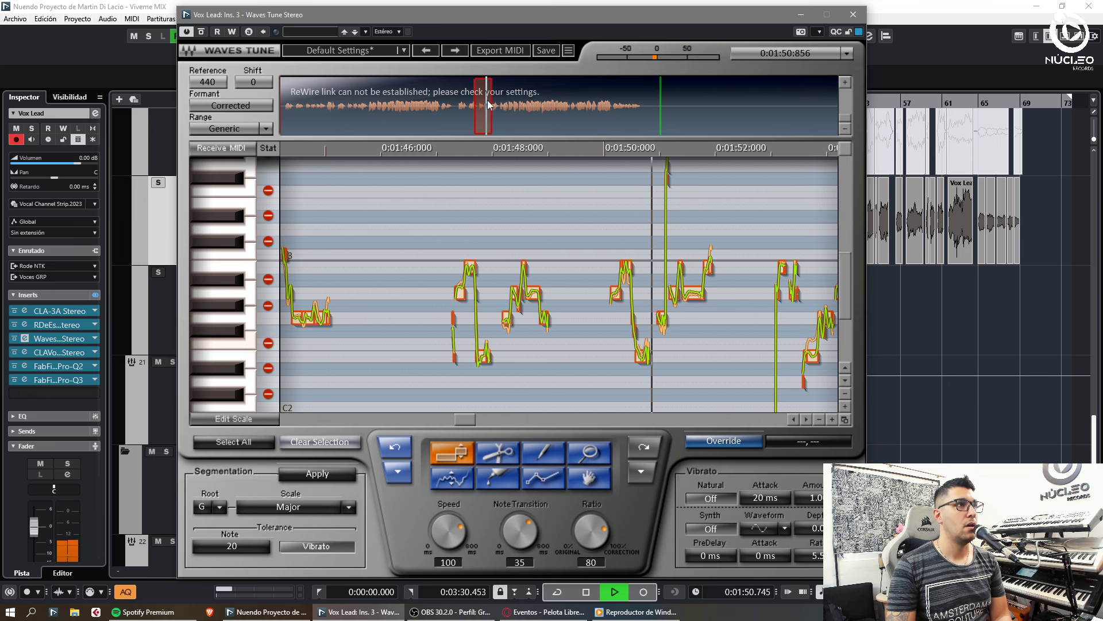
drag(490, 125, 495, 130)
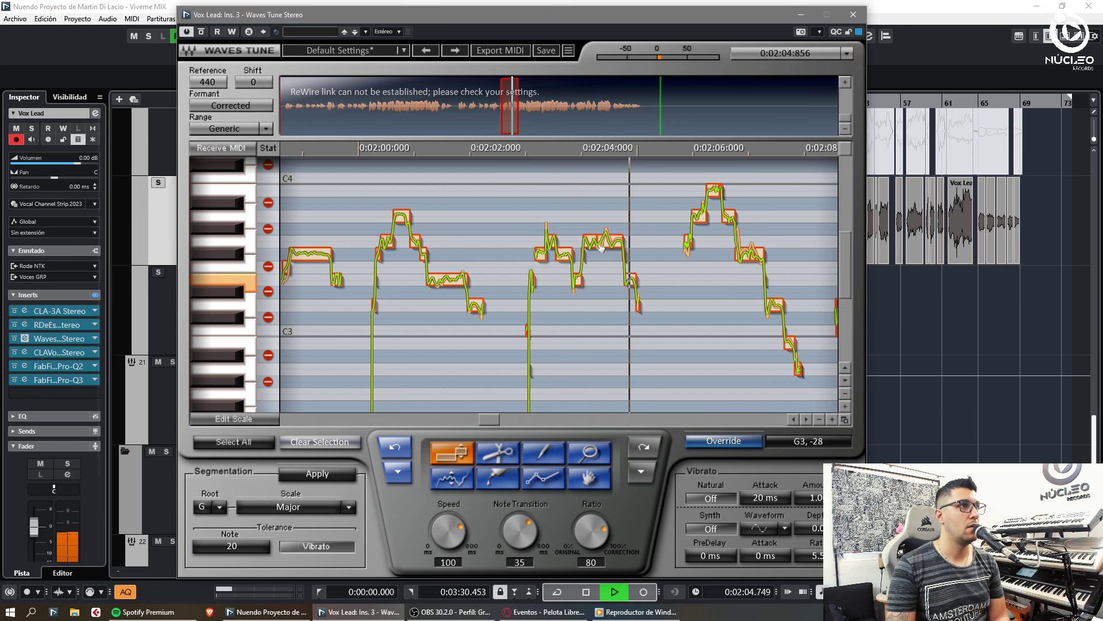
Step: Redraw the pitch curve of the held G3 vocal note near 2:04 with the Pencil tool and replay the passage
click(545, 453)
key(space)
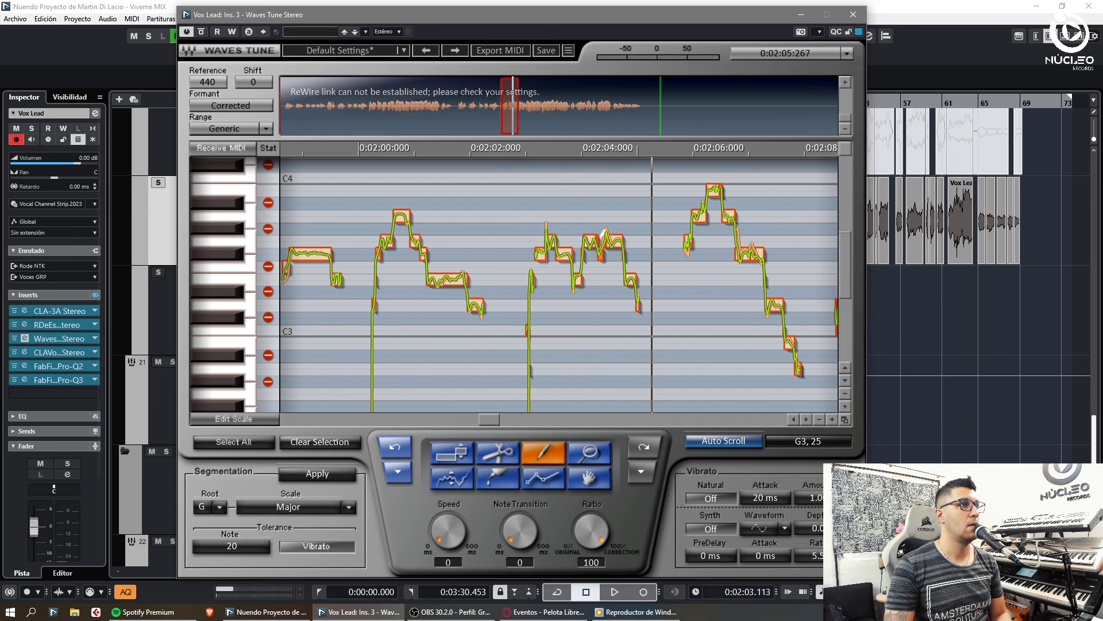
key(space)
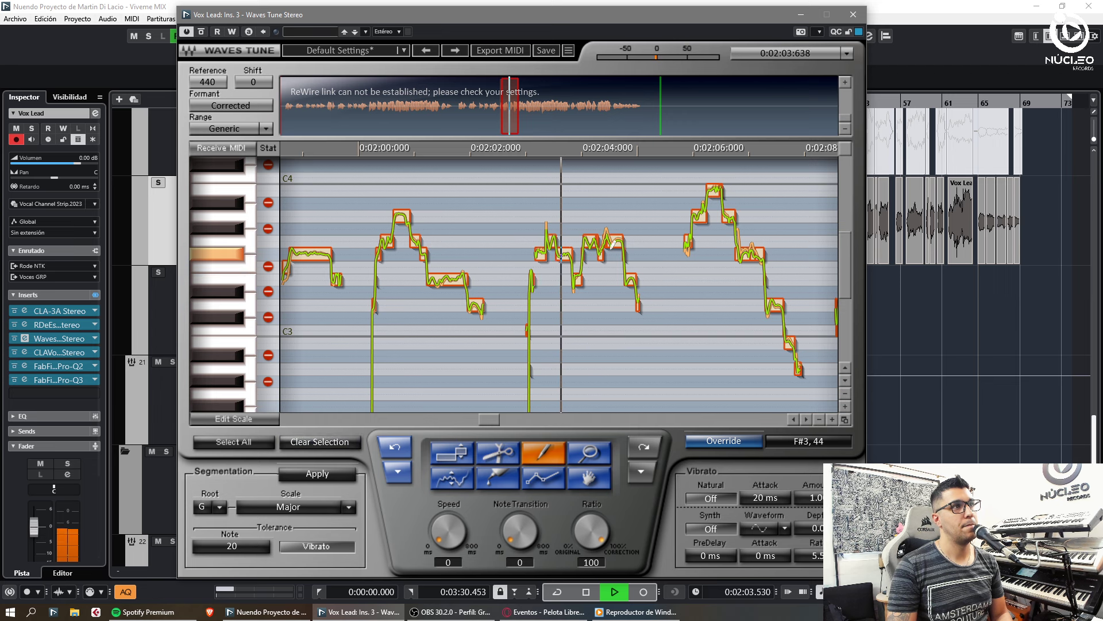
click(444, 450)
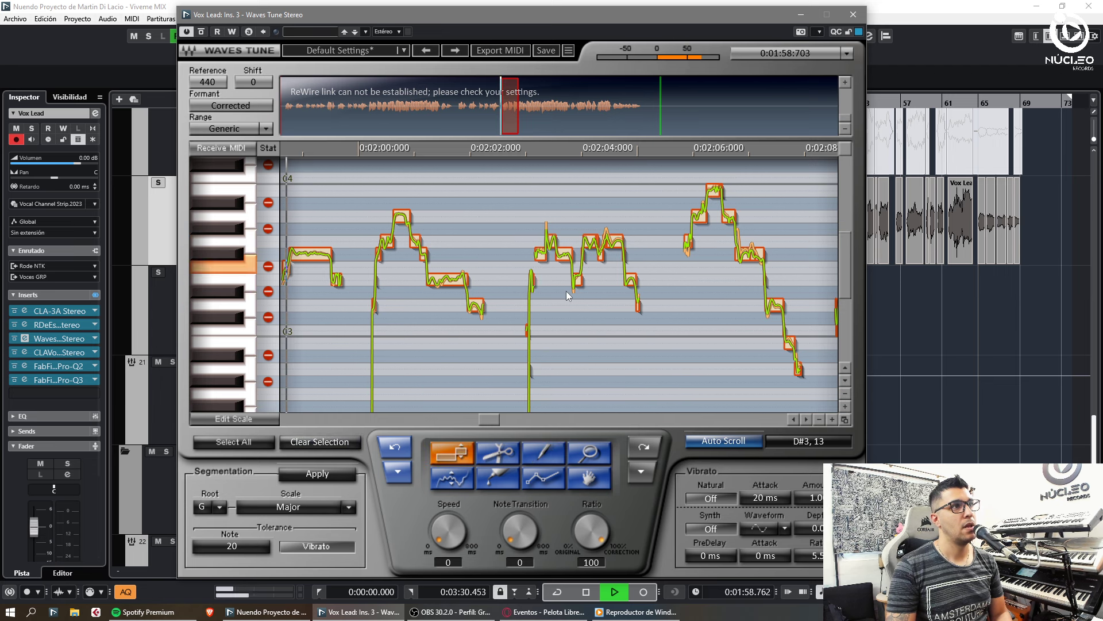
click(541, 454)
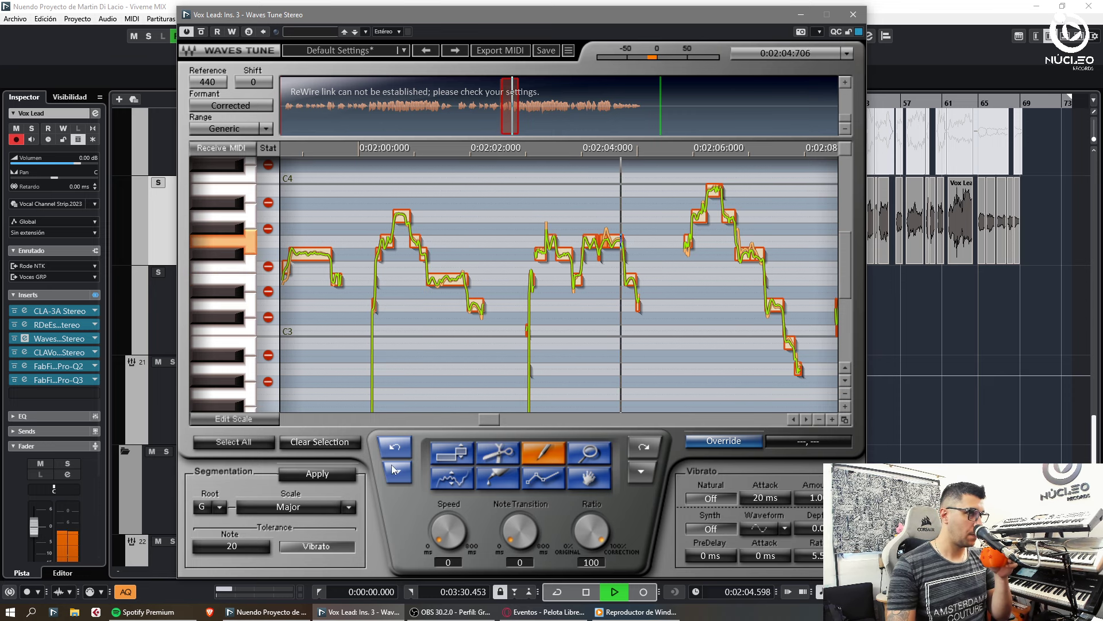
click(451, 455)
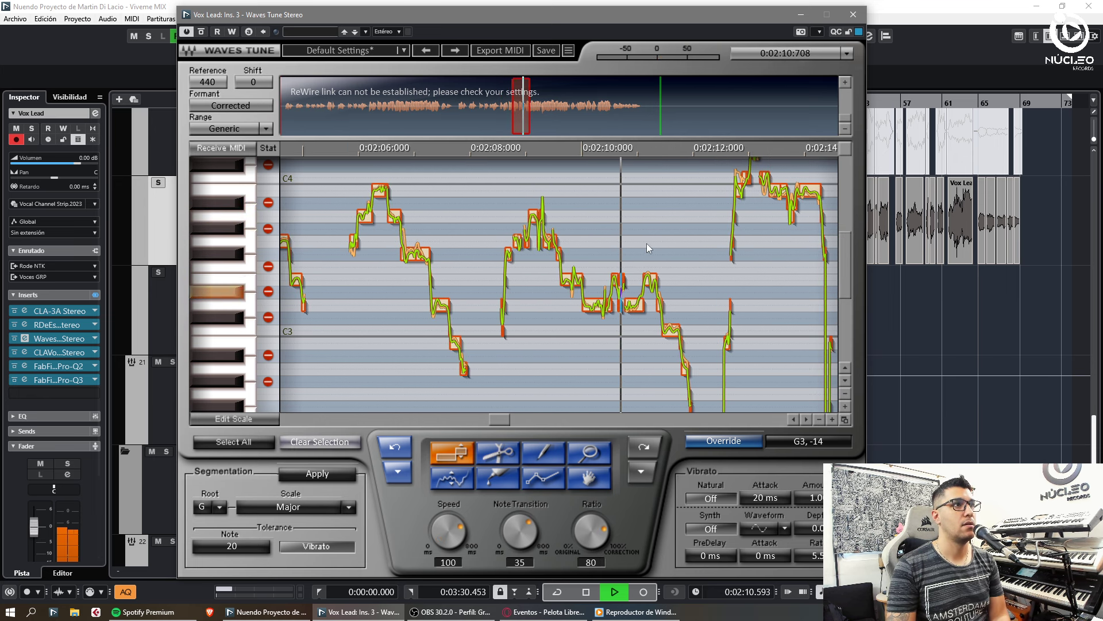
Step: Lower the short vocal note near 2:23 to G3 and replay the passage
drag(524, 134, 533, 128)
scroll(509, 263, up, 4)
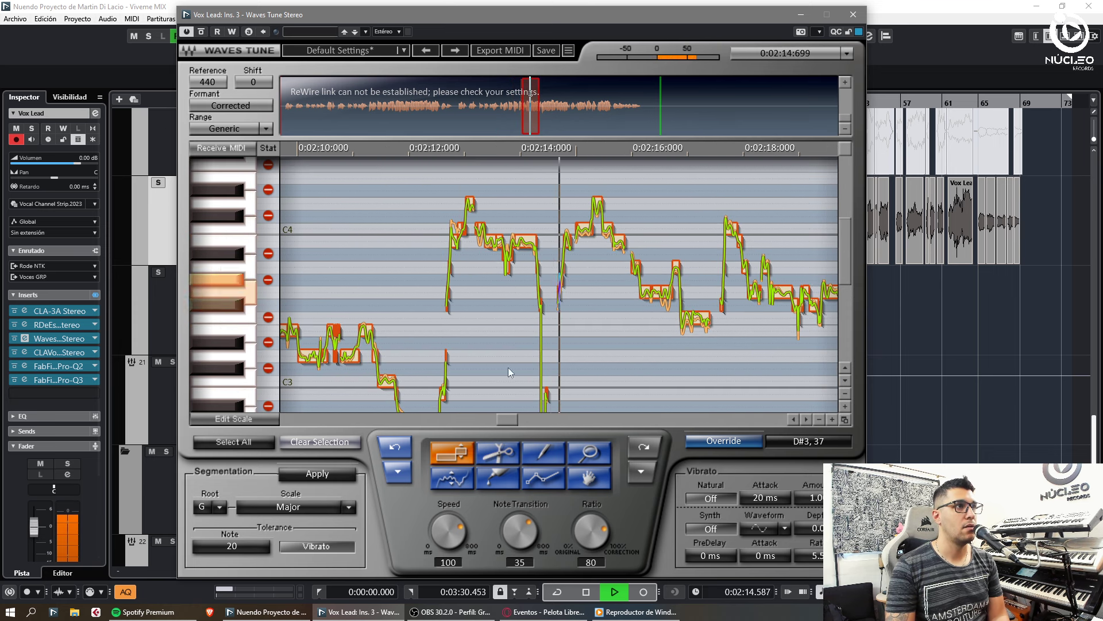
click(542, 452)
click(471, 455)
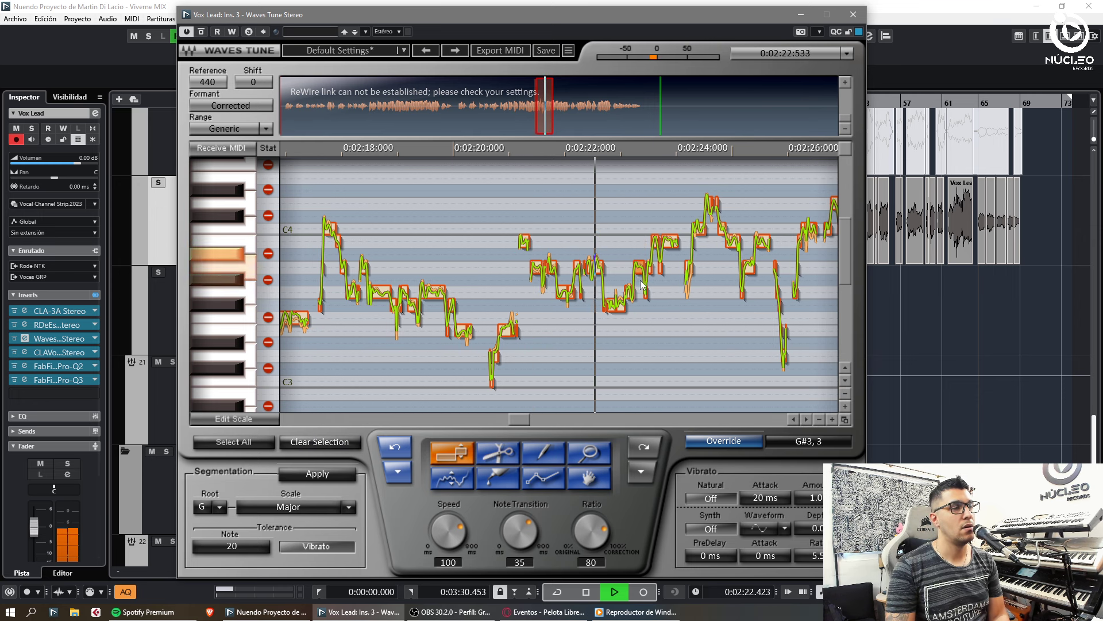
drag(638, 266, 637, 287)
key(KP_Subtract)
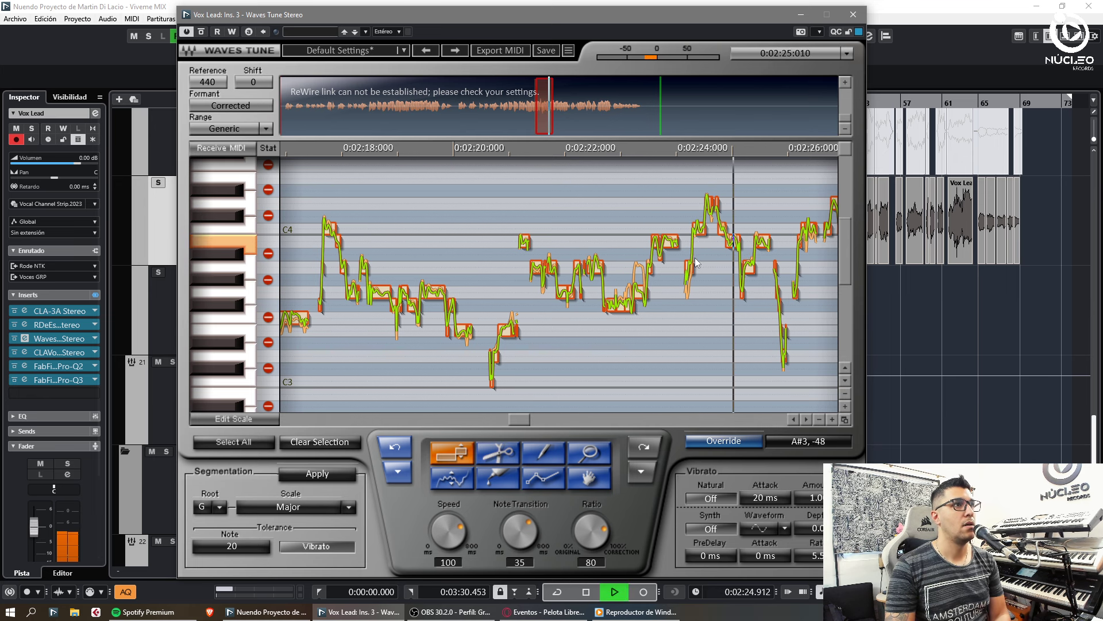
key(space)
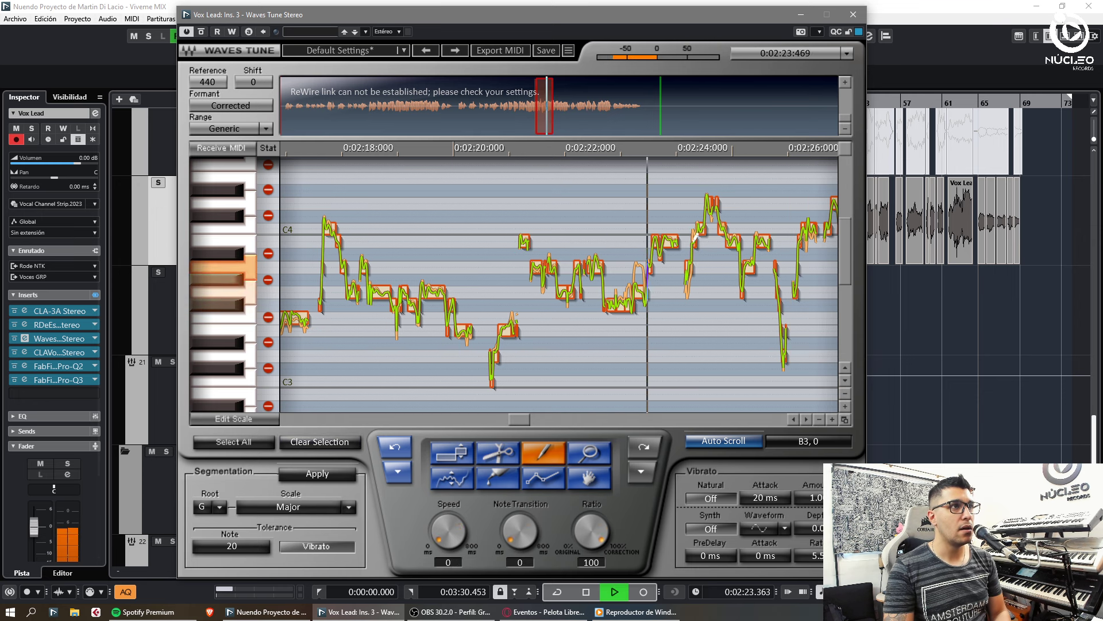
Step: Redraw the pitch curve around the high D4 vocal note near 2:24 with the Pencil tool and listen back
click(543, 125)
key(space)
key(space)
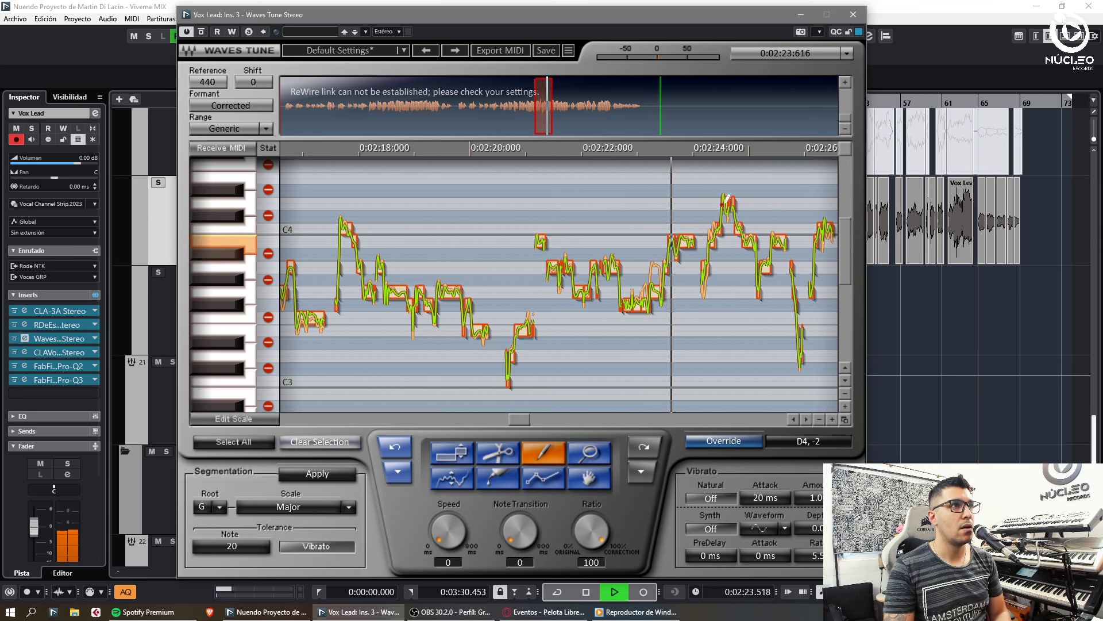
key(space)
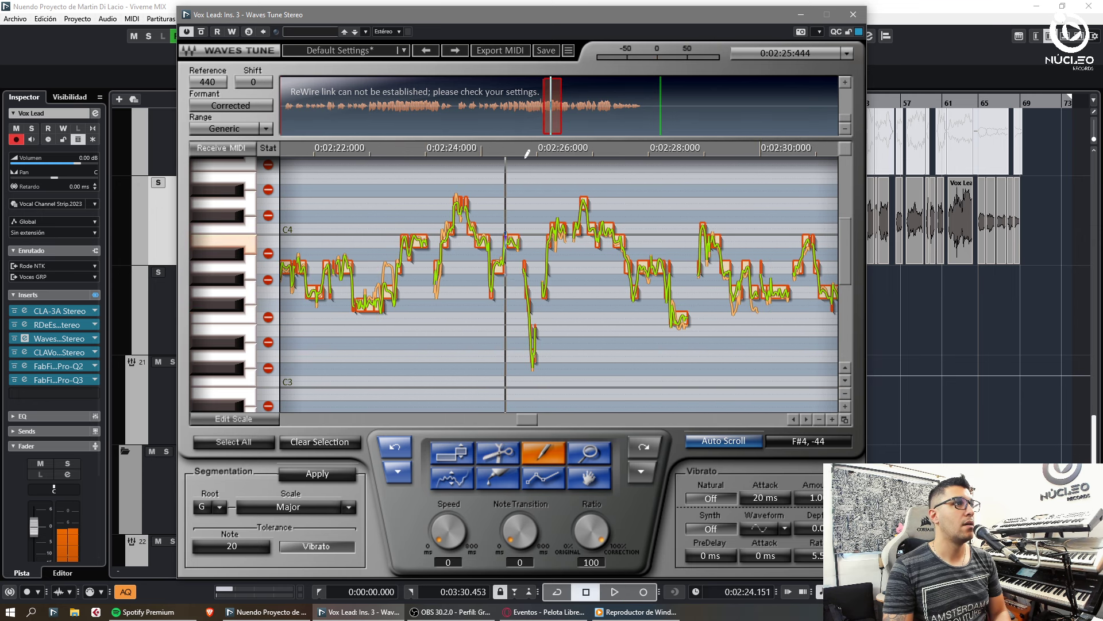
key(space)
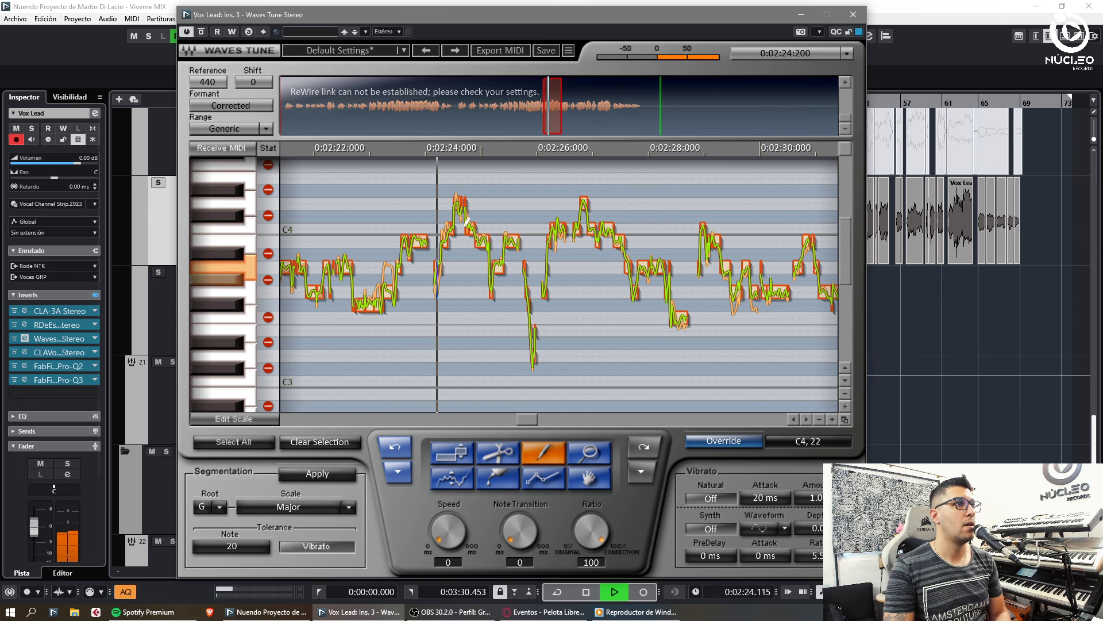
click(460, 458)
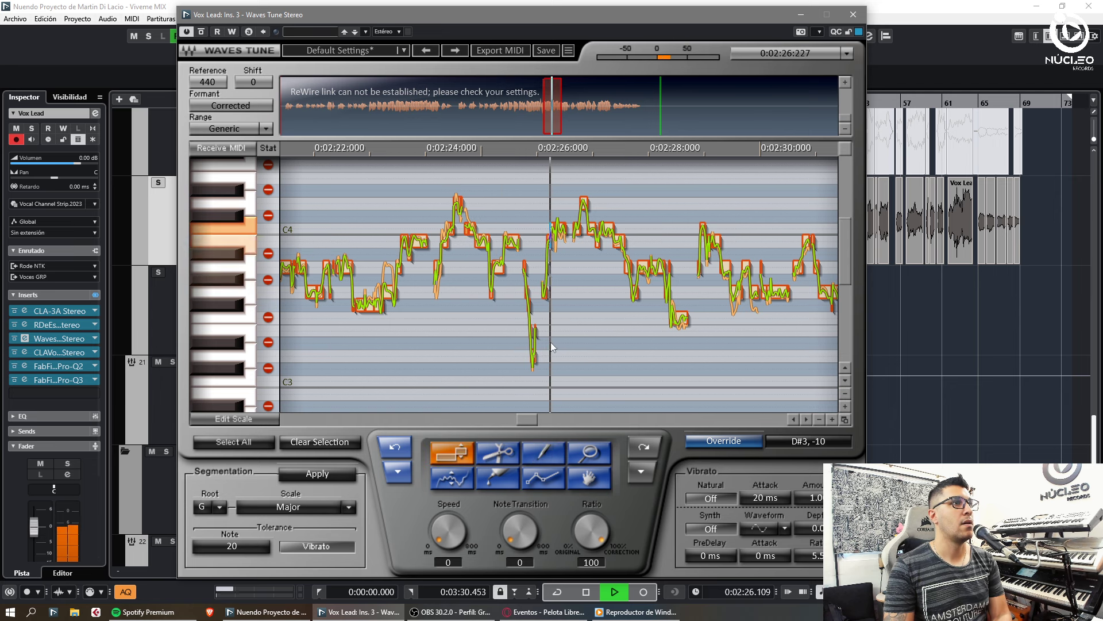
Step: Touch up the pitch curve of the C4 to D4 vocal notes near 2:26 with the Pencil tool while the song plays
click(559, 223)
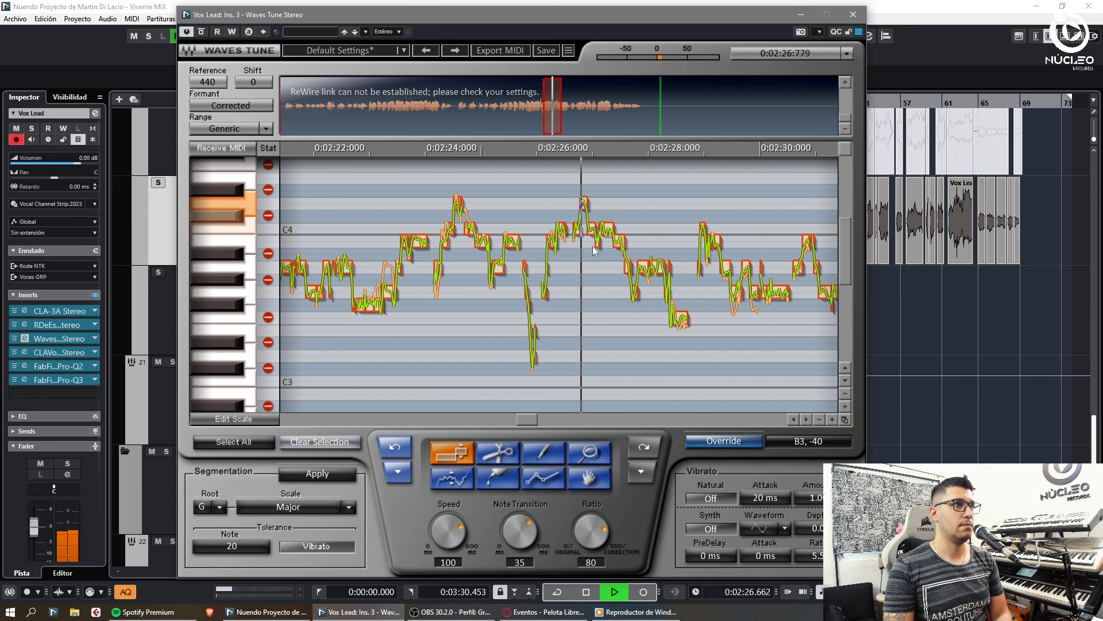
click(547, 453)
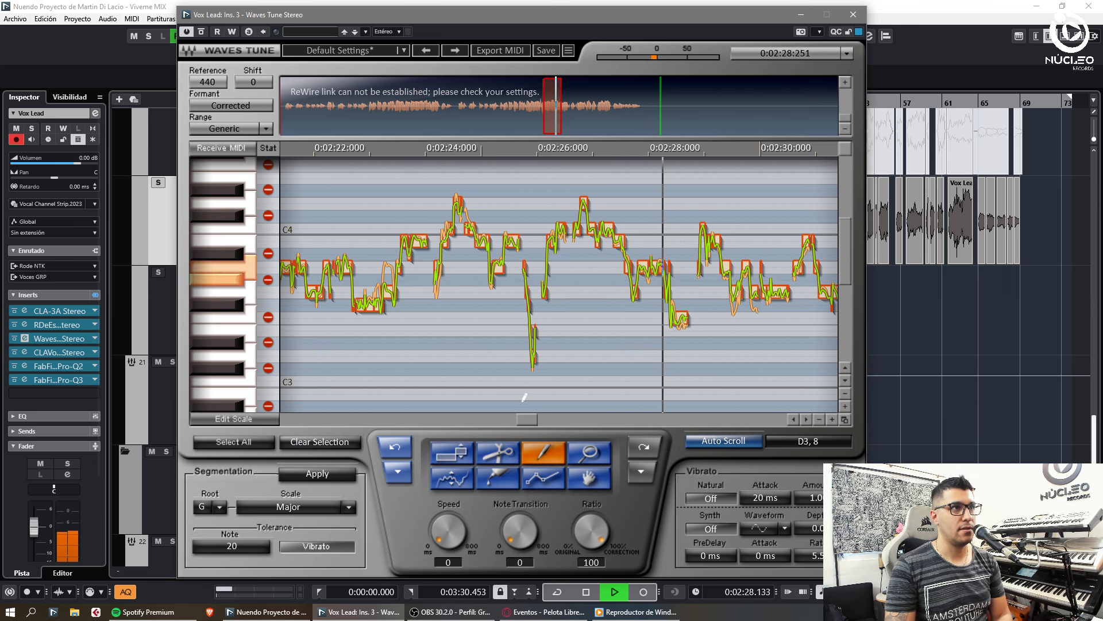
click(454, 452)
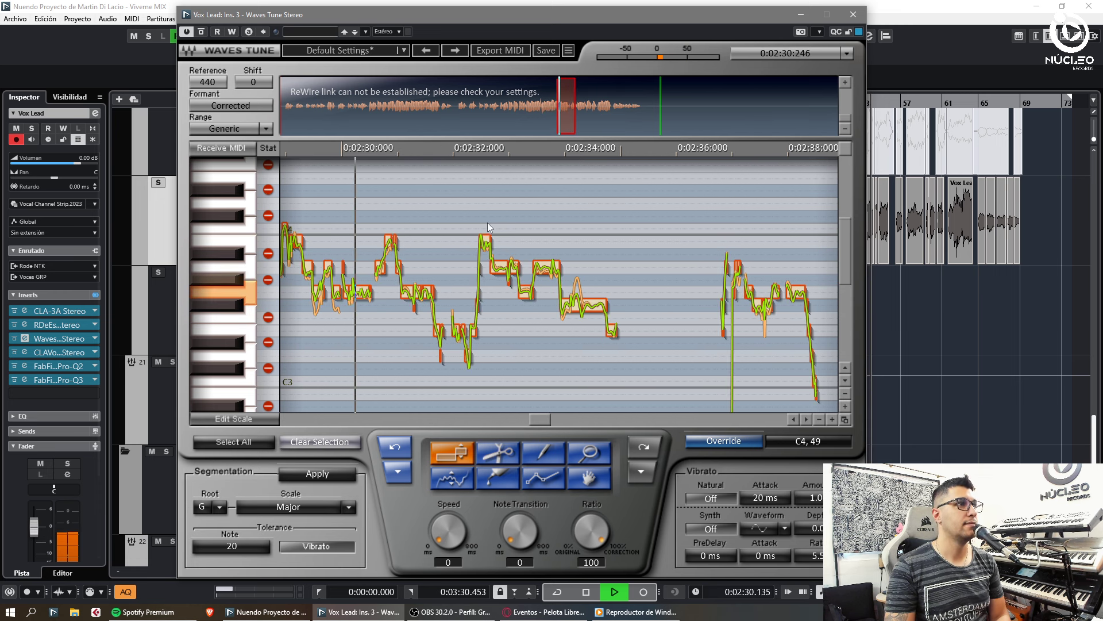
Step: Redraw the pitch curve leading into the short B3 vocal note near 2:30 with the Pencil tool and replay the passage
click(545, 453)
key(space)
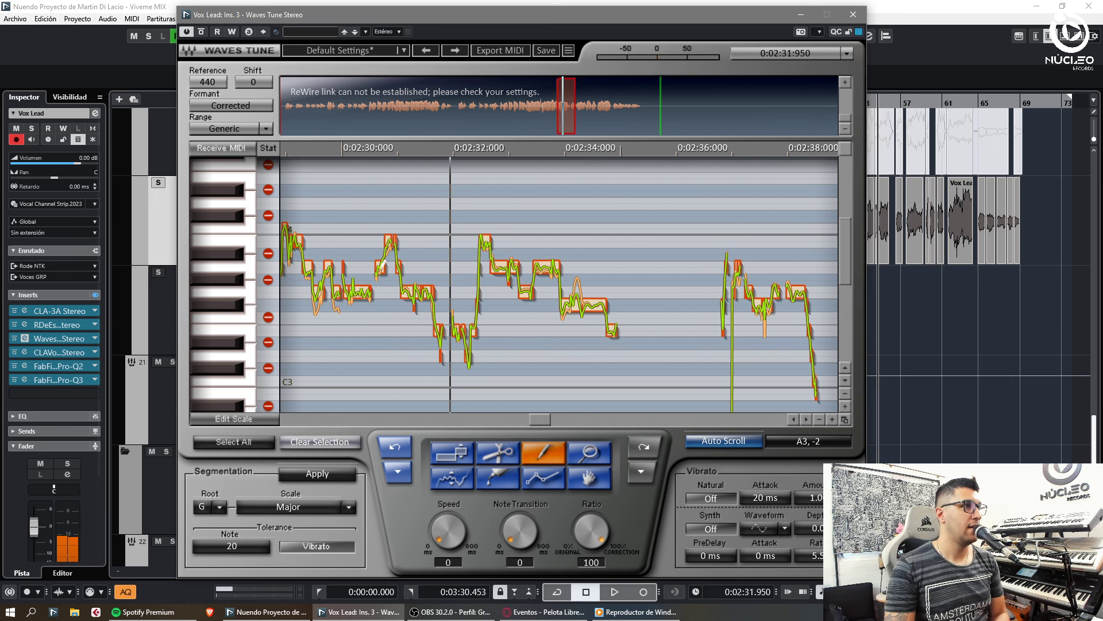
key(space)
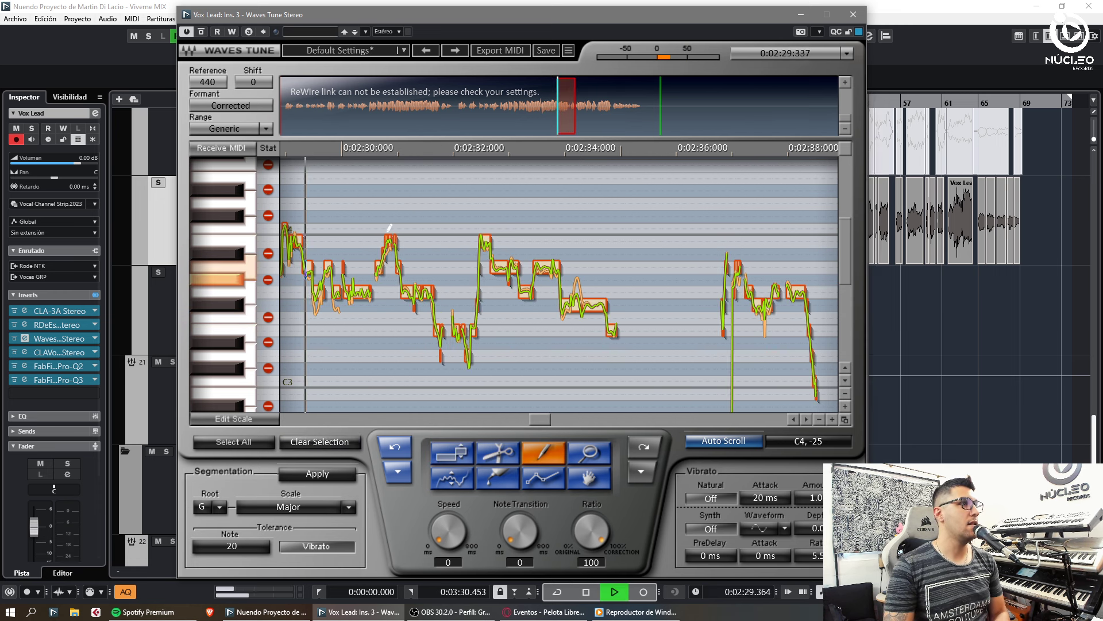
click(451, 457)
click(540, 452)
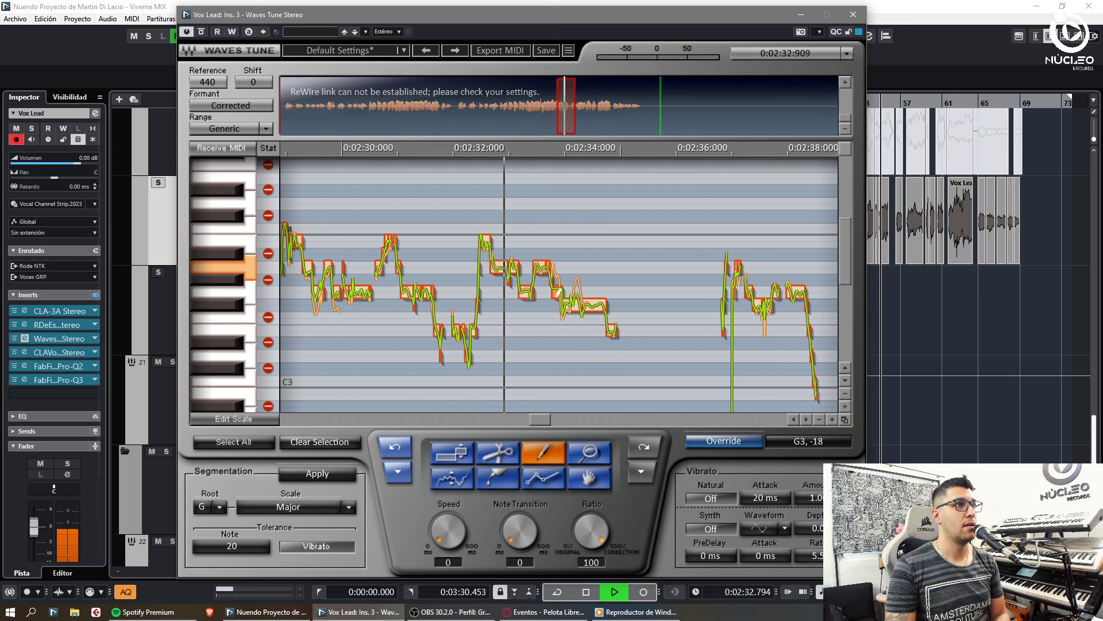
Step: Redraw the pitch transition from the A3 note down to the F#3 note near 2:33 with the Pencil tool and listen back
key(space)
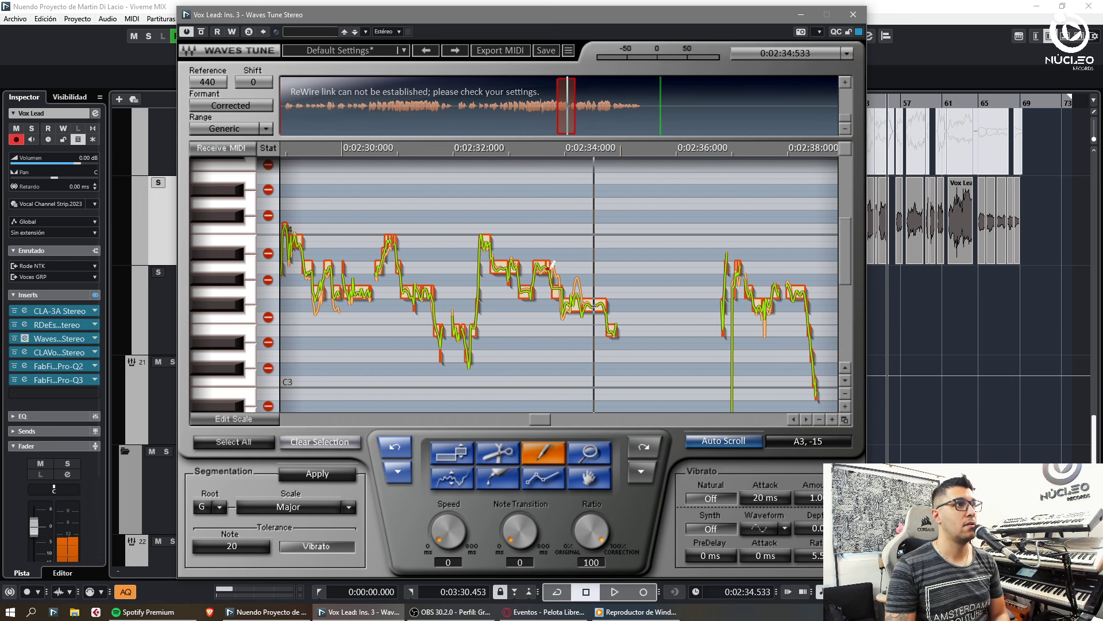
key(space)
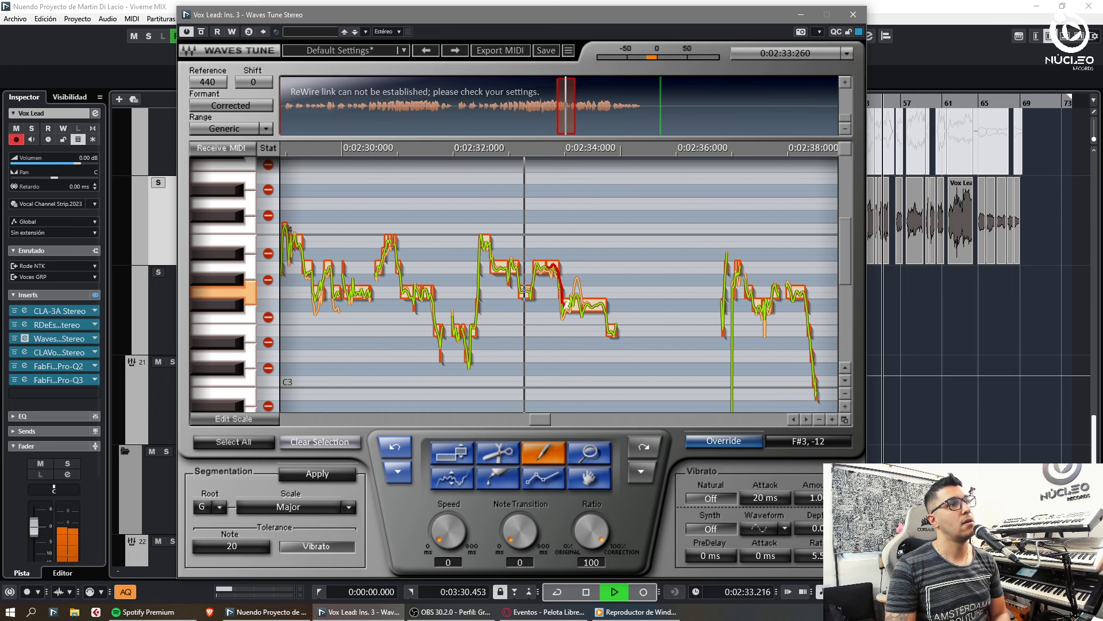
key(space)
key(space)
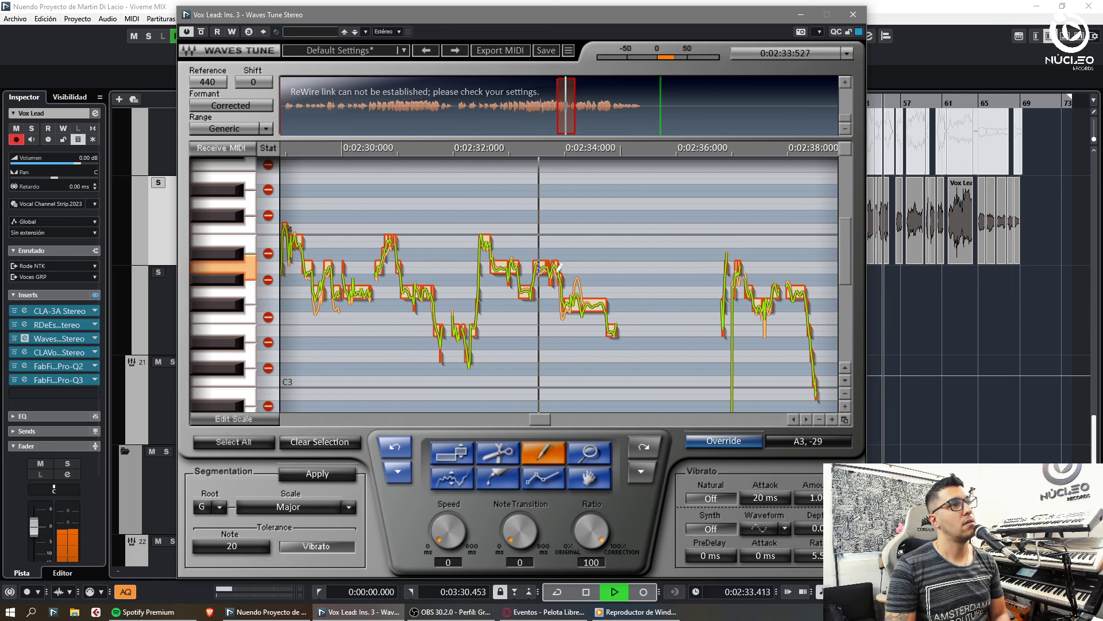
click(459, 455)
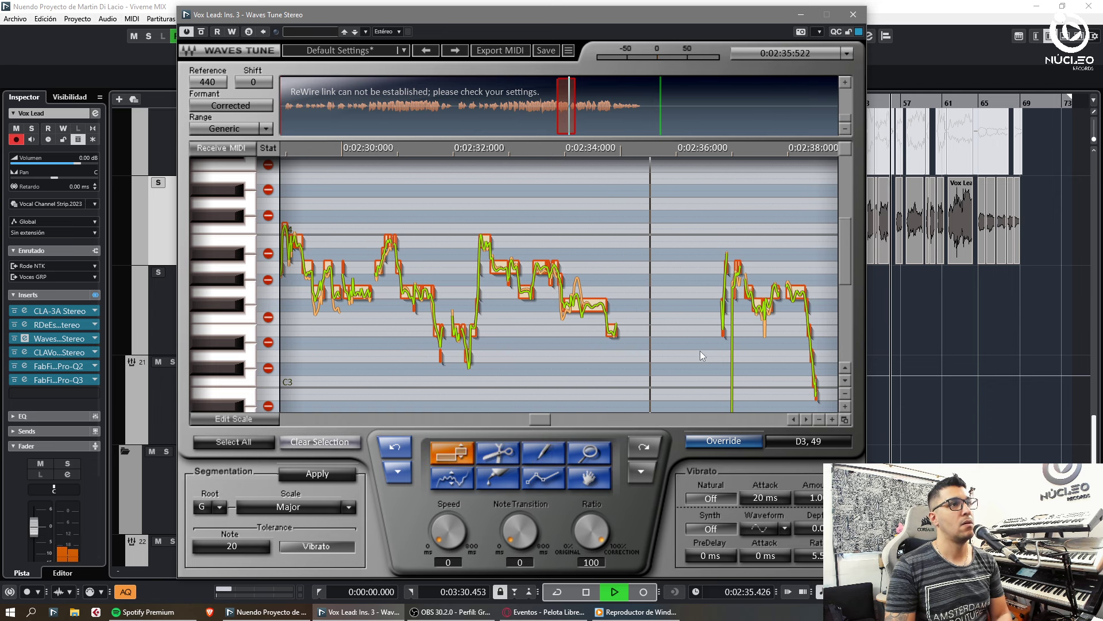
Step: Redraw the pitch curve at the start of the A3 vocal note near 2:37 with the Pencil tool and replay the phrase
click(728, 297)
click(576, 125)
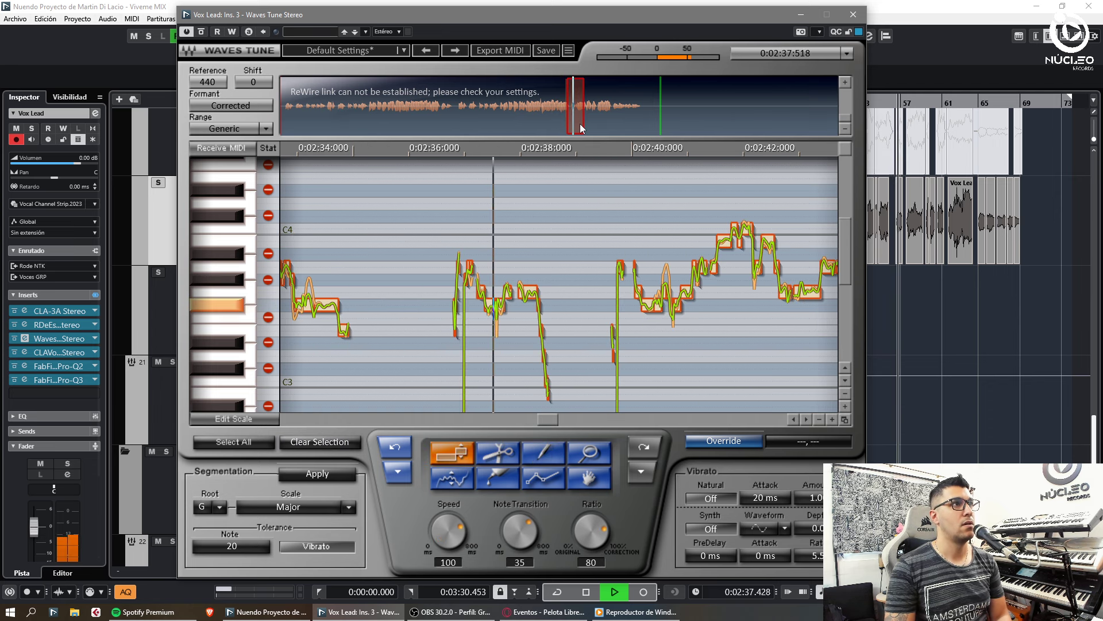
click(539, 448)
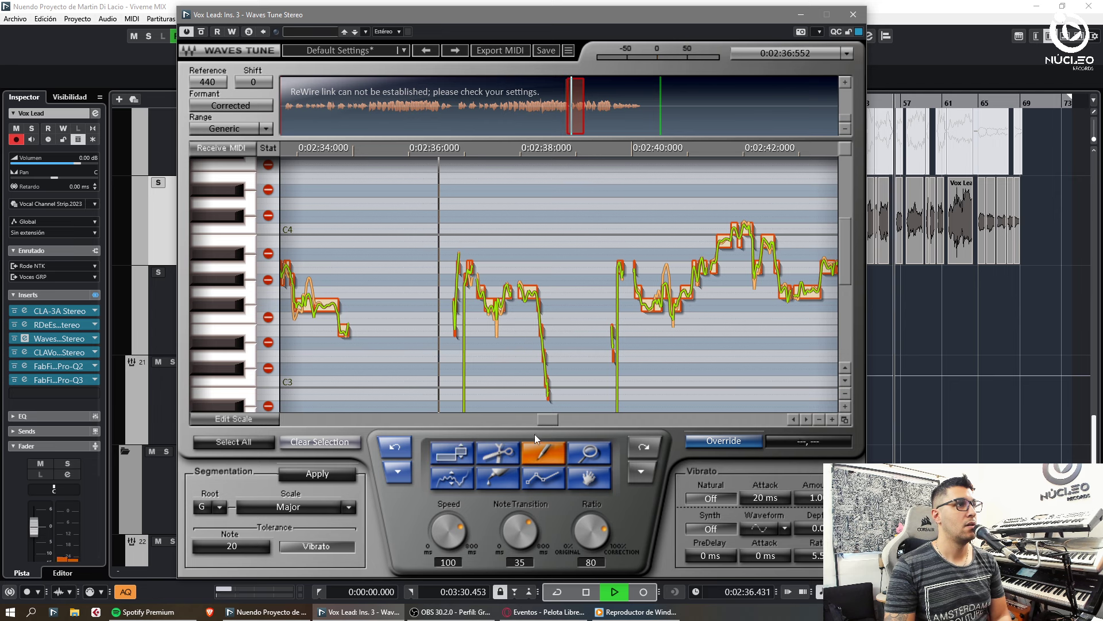
drag(465, 278, 472, 268)
key(KP_Subtract)
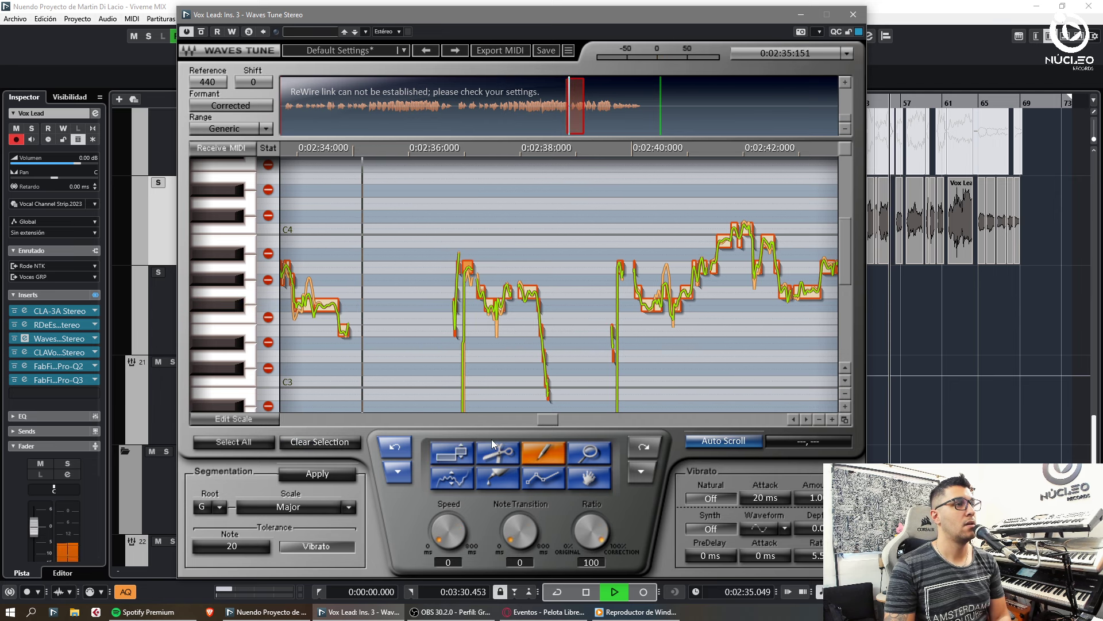
click(463, 451)
click(515, 248)
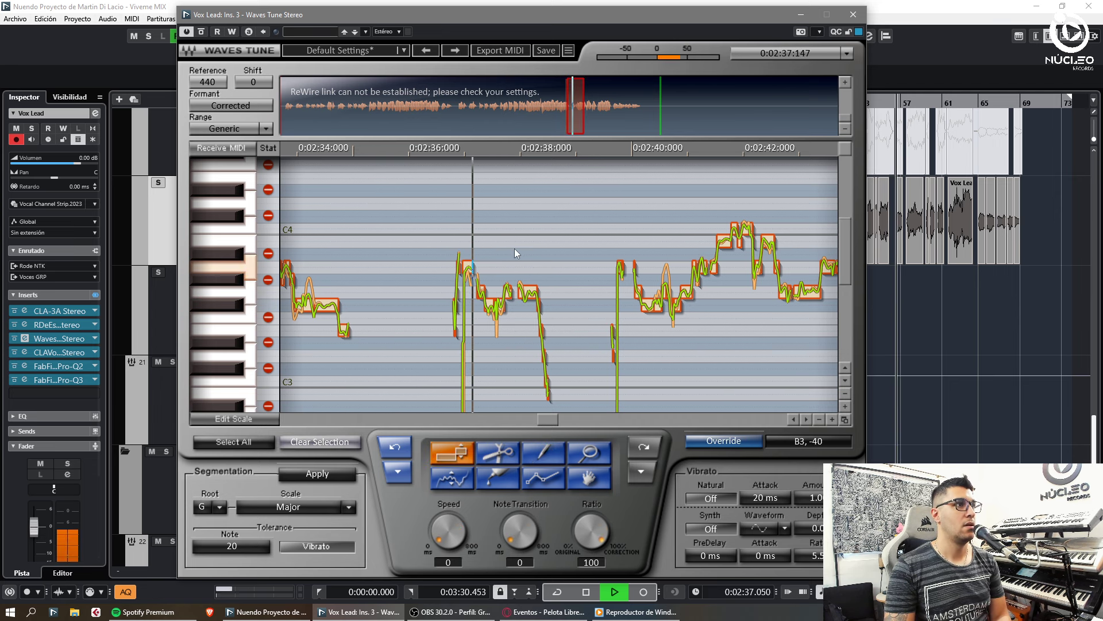
scroll(488, 295, down, 3)
Step: Close Waves Tune, move the Vox Lead_07 clip in the middle of bar 56 from Carril 2 to Carril 4, and play it
click(854, 15)
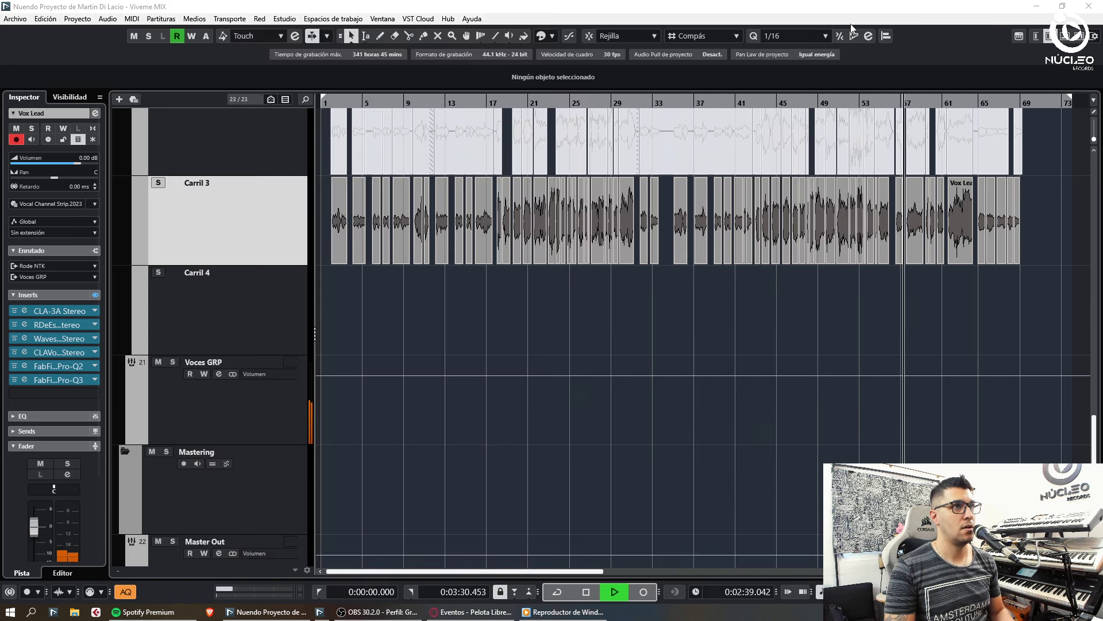
key(h)
key(h)
key(h)
key(h)
key(h)
key(h)
key(h)
key(h)
key(h)
key(h)
scroll(561, 224, up, 2)
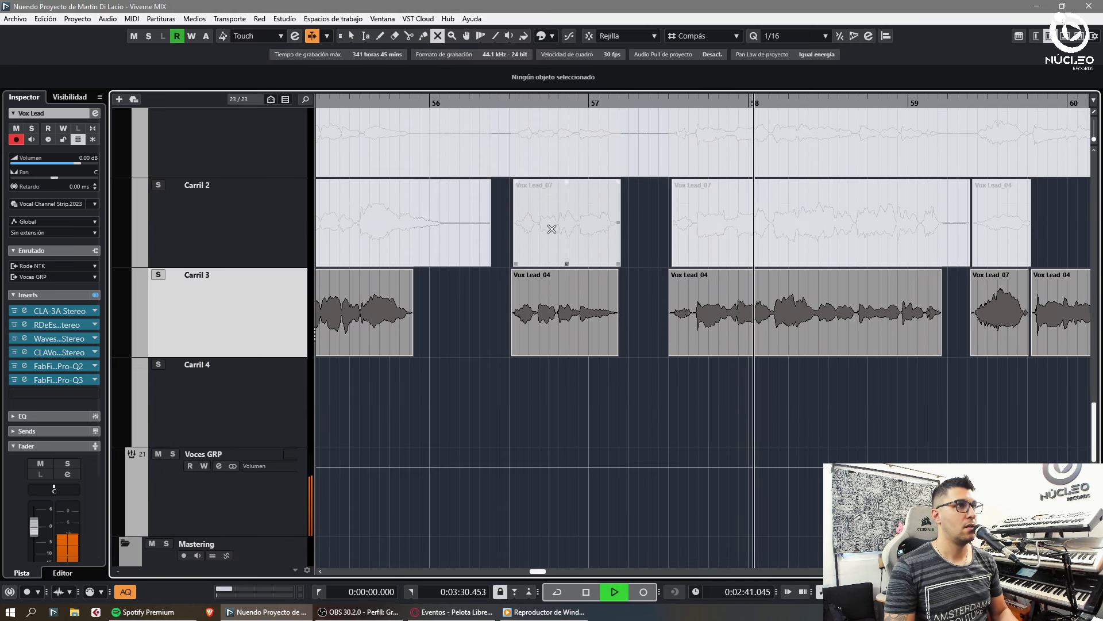
drag(561, 224, 563, 402)
key(space)
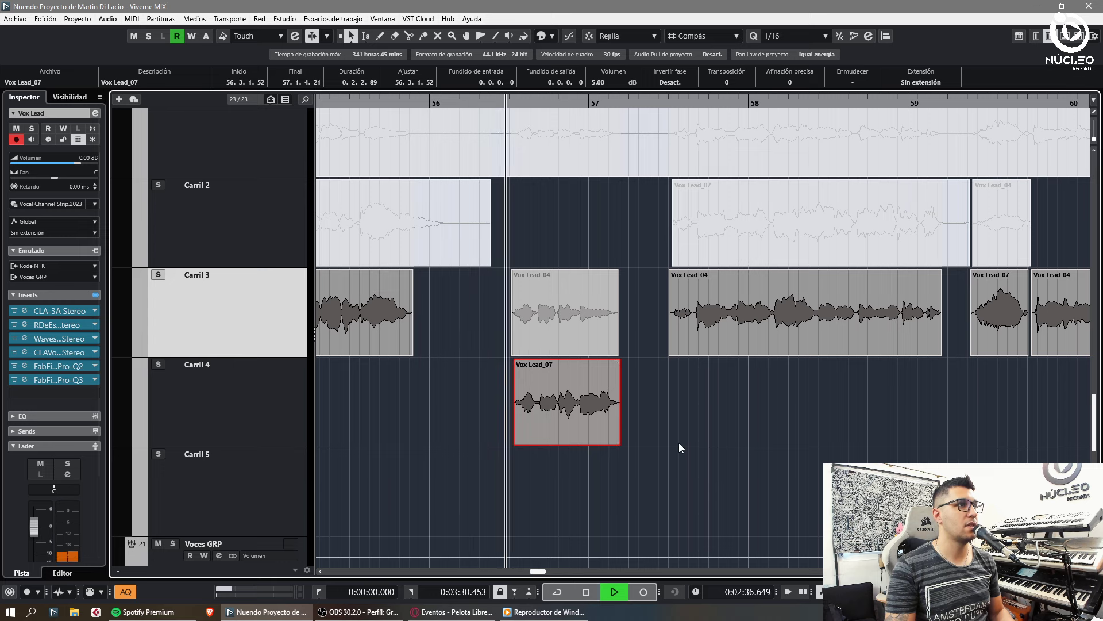
Step: Reopen Waves Tune on the lead vocal, clear the old detected notes around 2:37, and play the new take to rescan its pitch
click(819, 426)
key(g)
key(g)
key(space)
drag(666, 103, 659, 110)
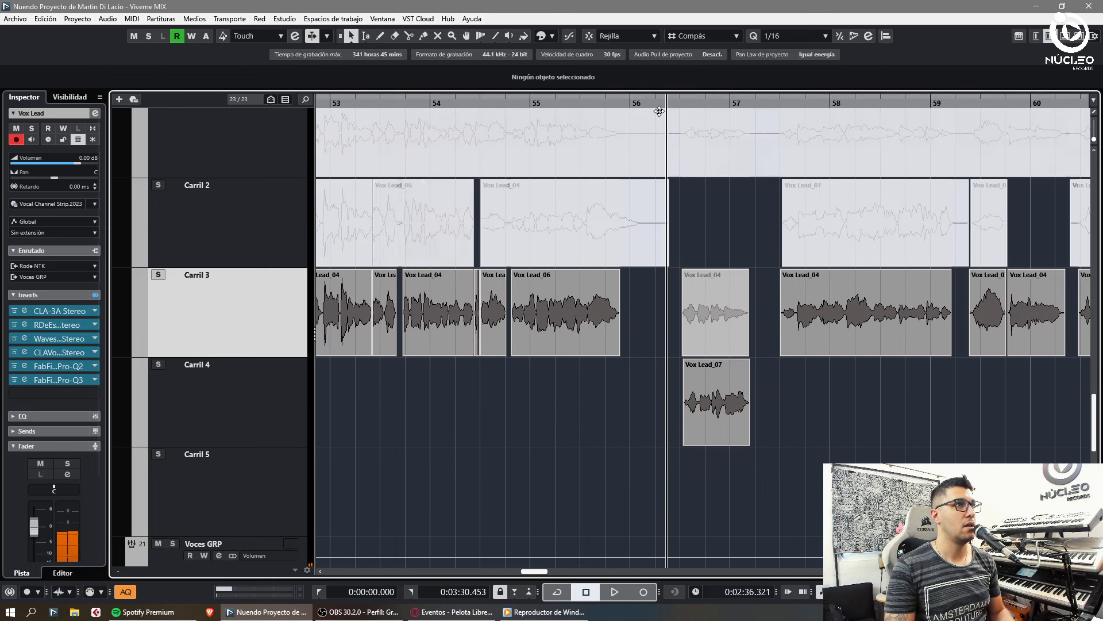
click(176, 389)
click(25, 338)
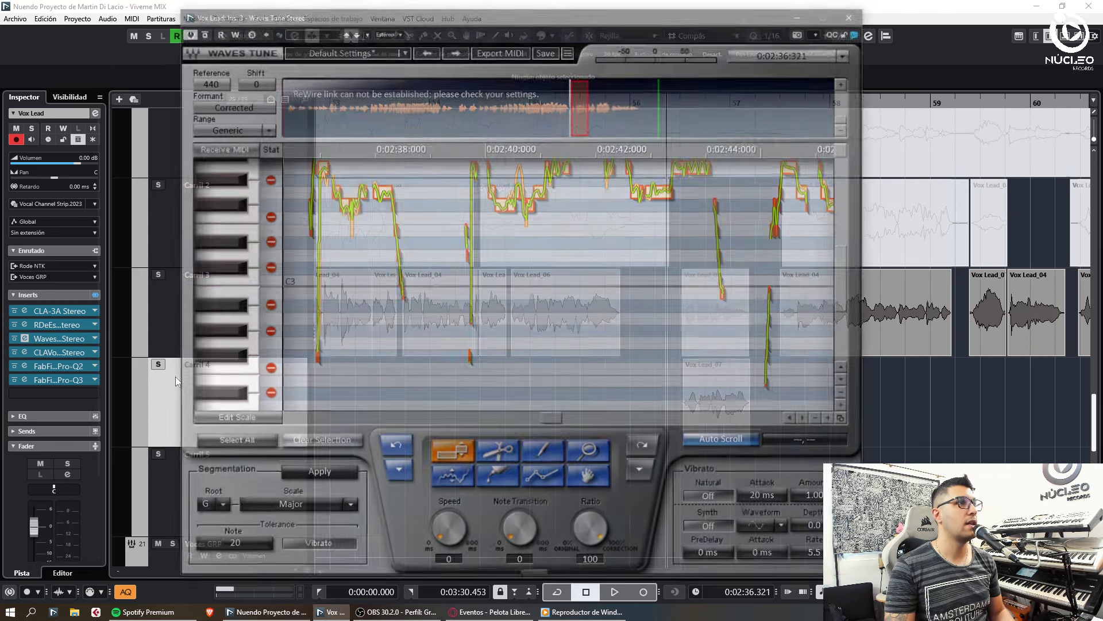
key(space)
key(space)
scroll(506, 295, down, 2)
drag(293, 199, 405, 293)
click(320, 443)
key(space)
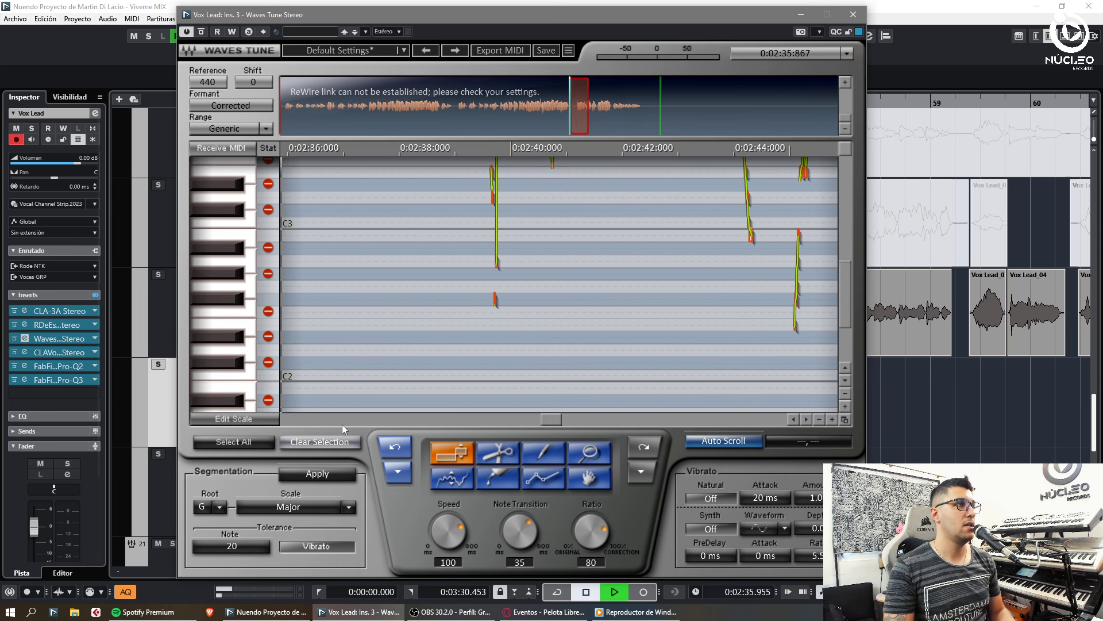
scroll(454, 361, up, 3)
scroll(453, 362, up, 1)
scroll(365, 293, down, 4)
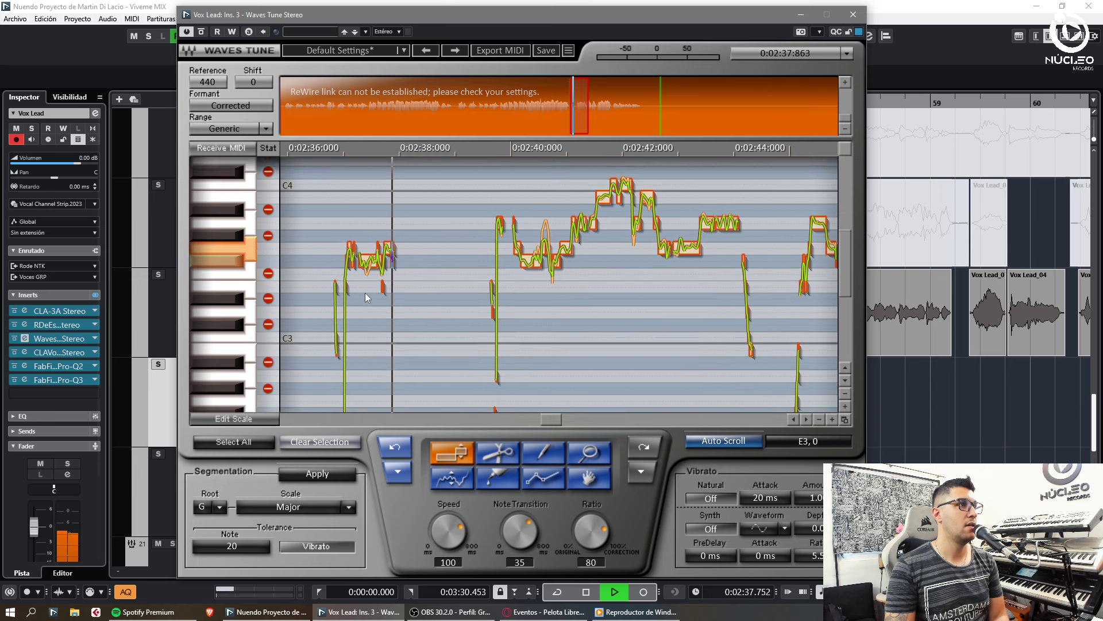
Step: Raise the first rescanned vocal note near 2:37 to A3 and set the phrase's Speed to 50 and Note Transition to 20
key(space)
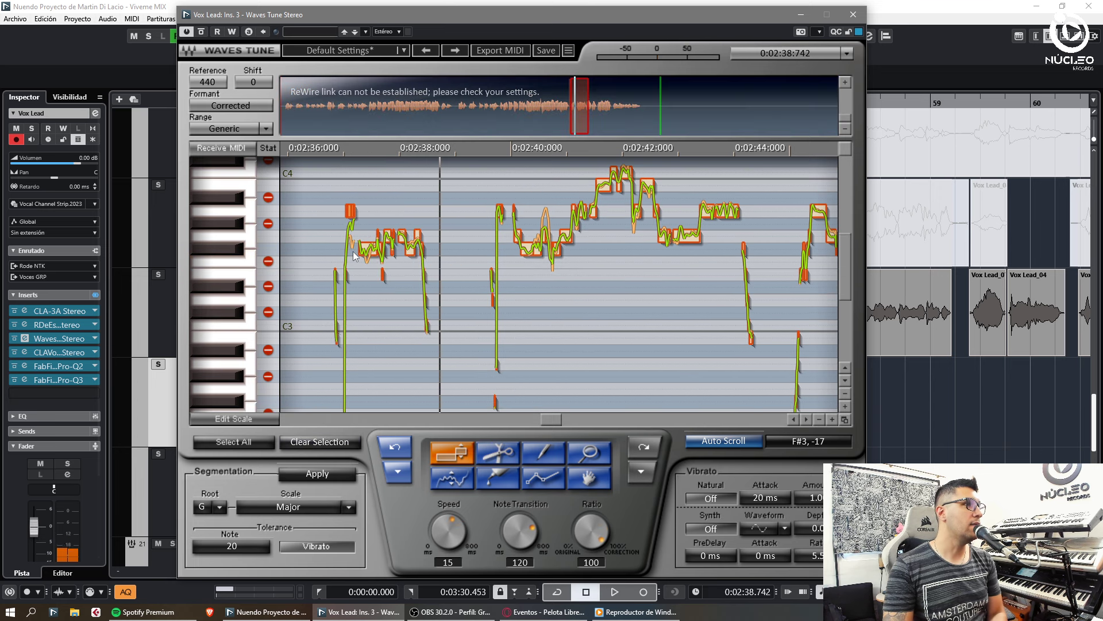
drag(315, 184, 407, 312)
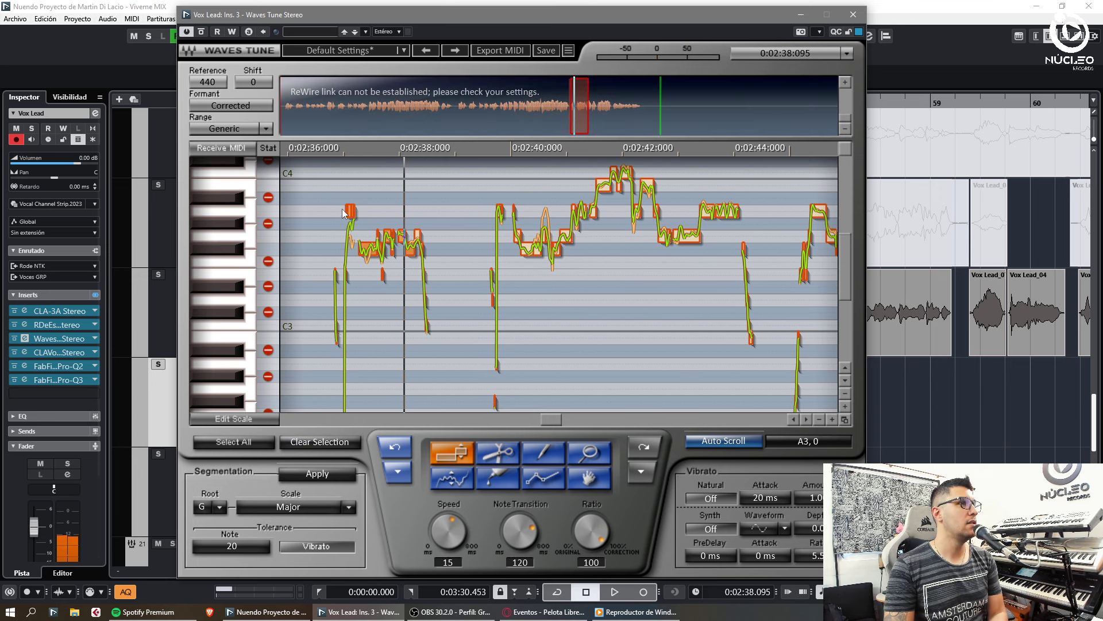
drag(342, 209, 436, 305)
drag(447, 536, 447, 555)
drag(519, 532, 519, 559)
click(383, 300)
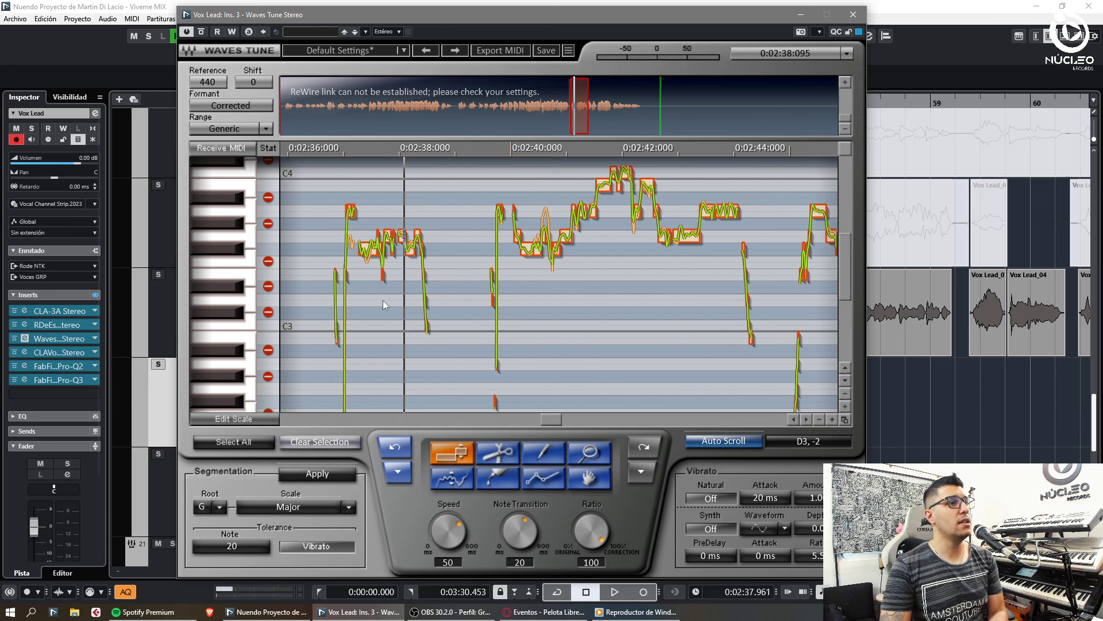
Step: Raise the low vocal notes just after 2:37 to G3, using the Slice tool on the phrase, and listen through to about 2:41
key(space)
key(space)
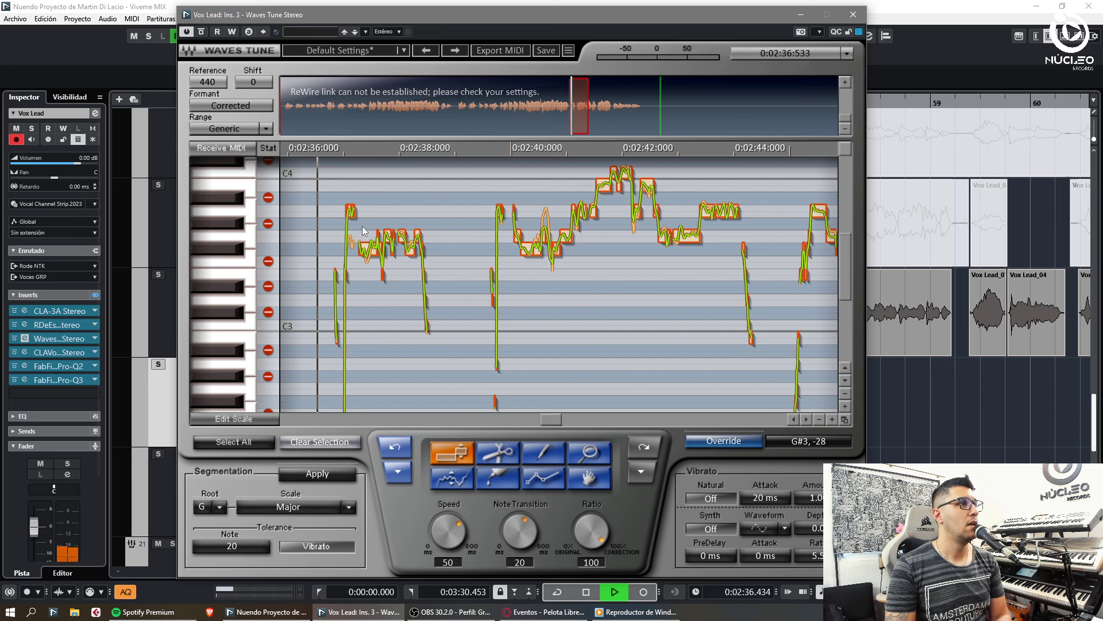
key(space)
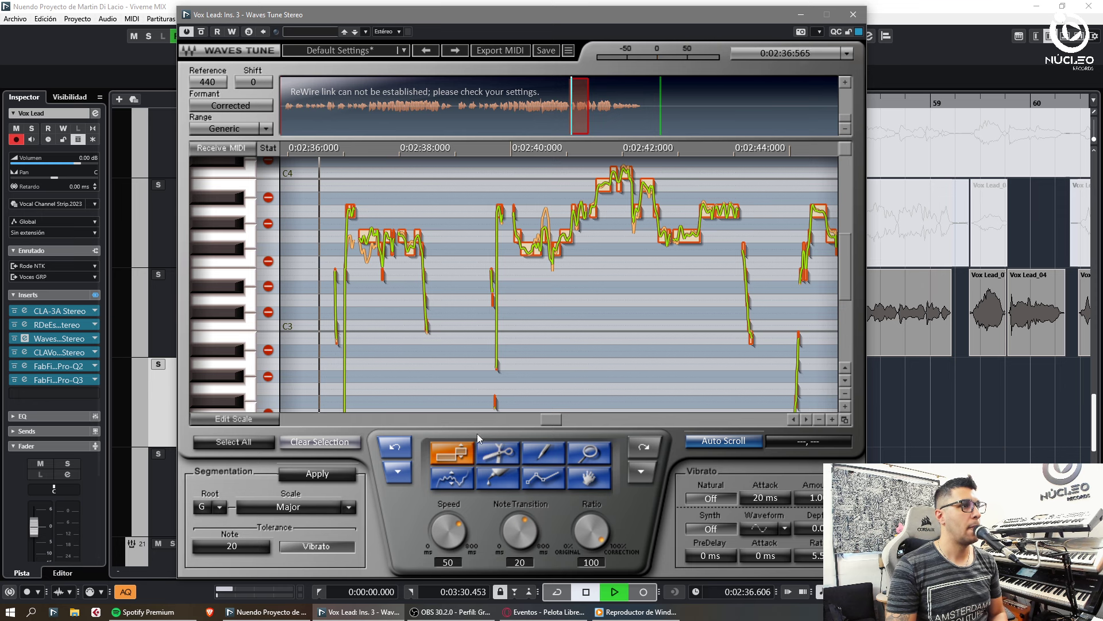
click(499, 452)
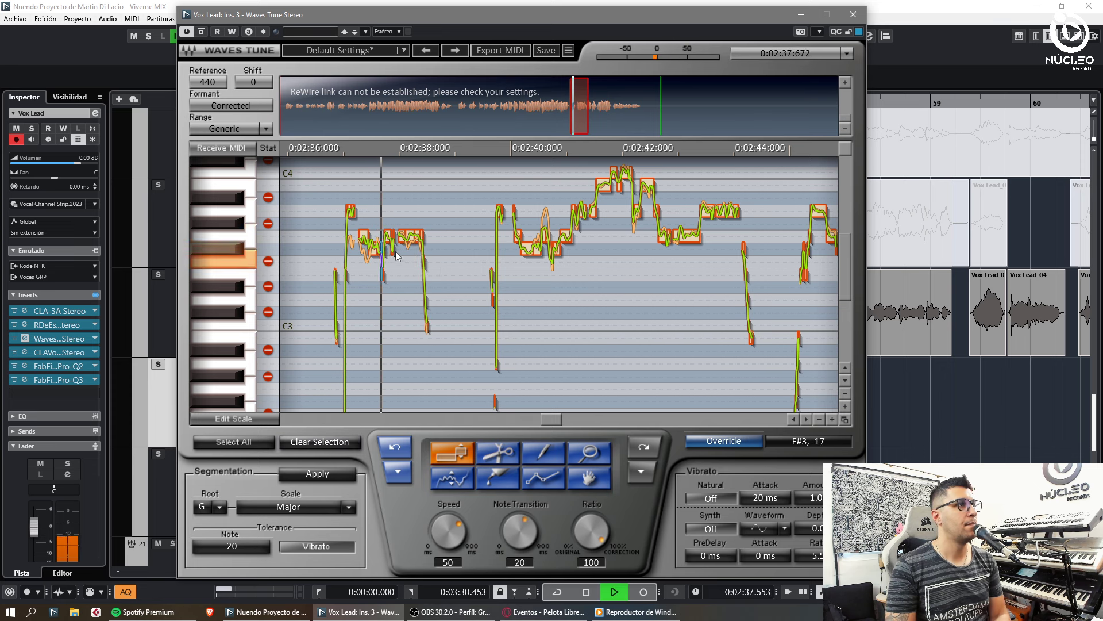
key(space)
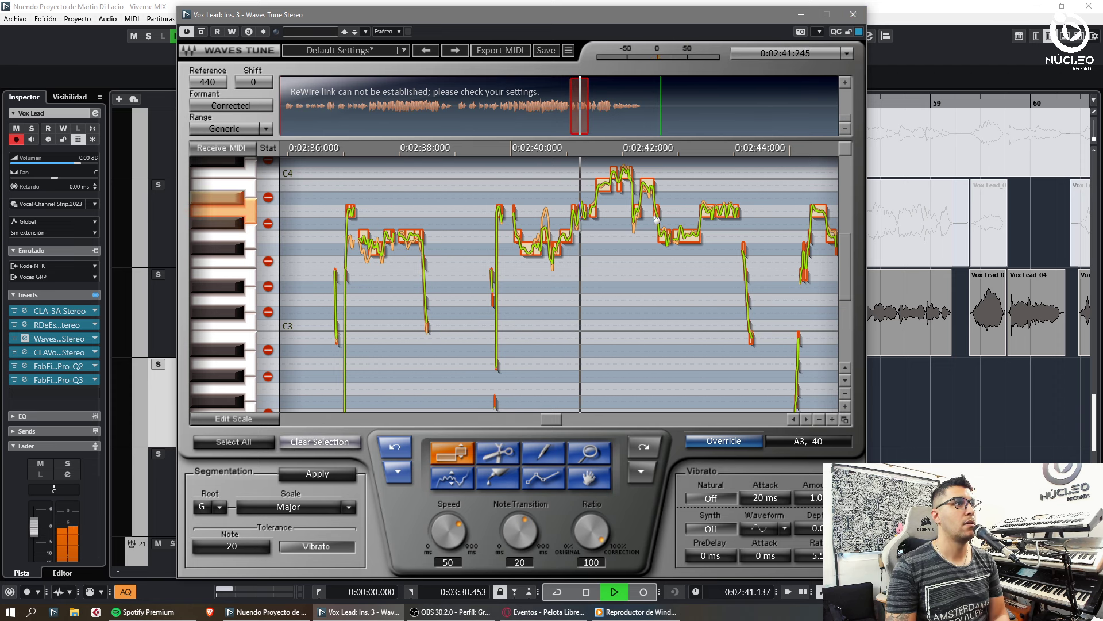
key(space)
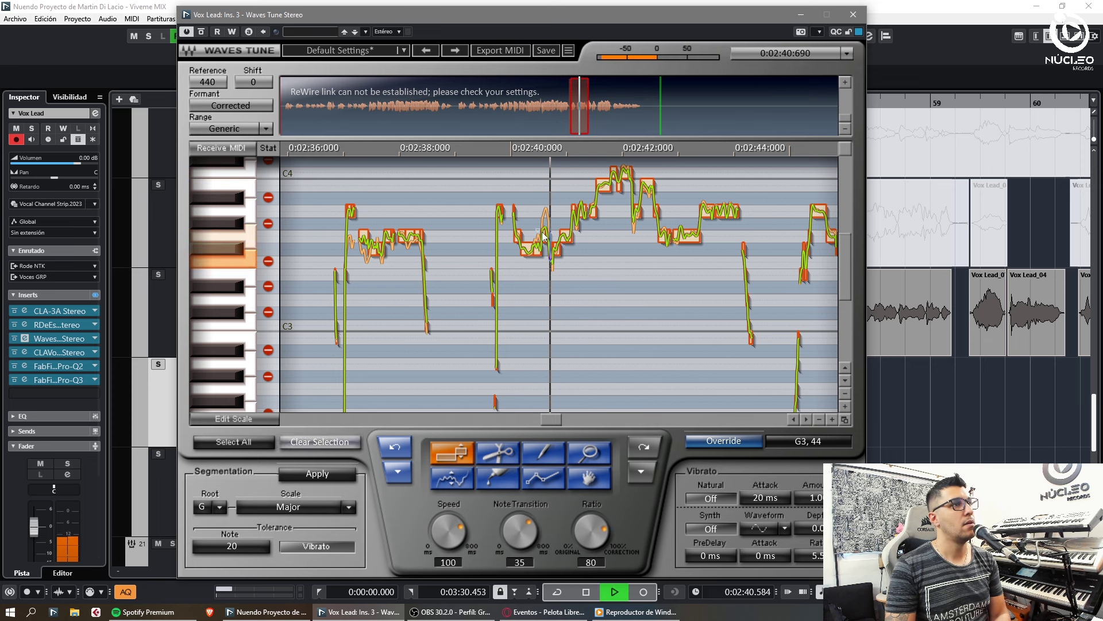
key(space)
Step: Close Waves Tune and move the first part of the split Vox Lead_07 clip, from mid bar 57 to early bar 58, to Carril 4
click(854, 15)
scroll(877, 393, up, 4)
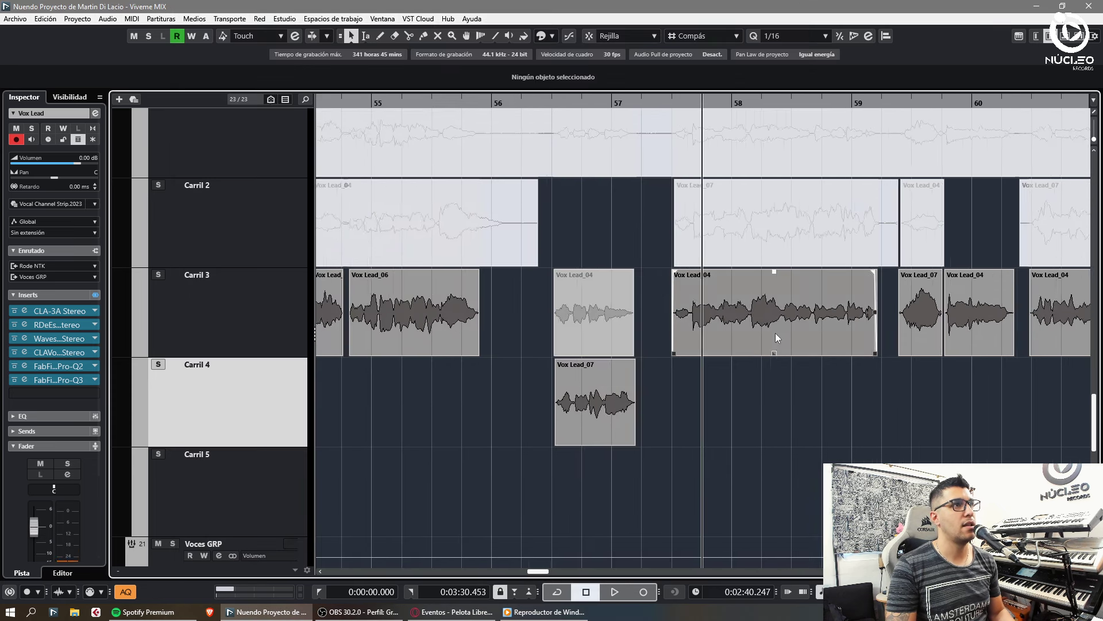
click(736, 235)
key(1)
drag(736, 235, 730, 403)
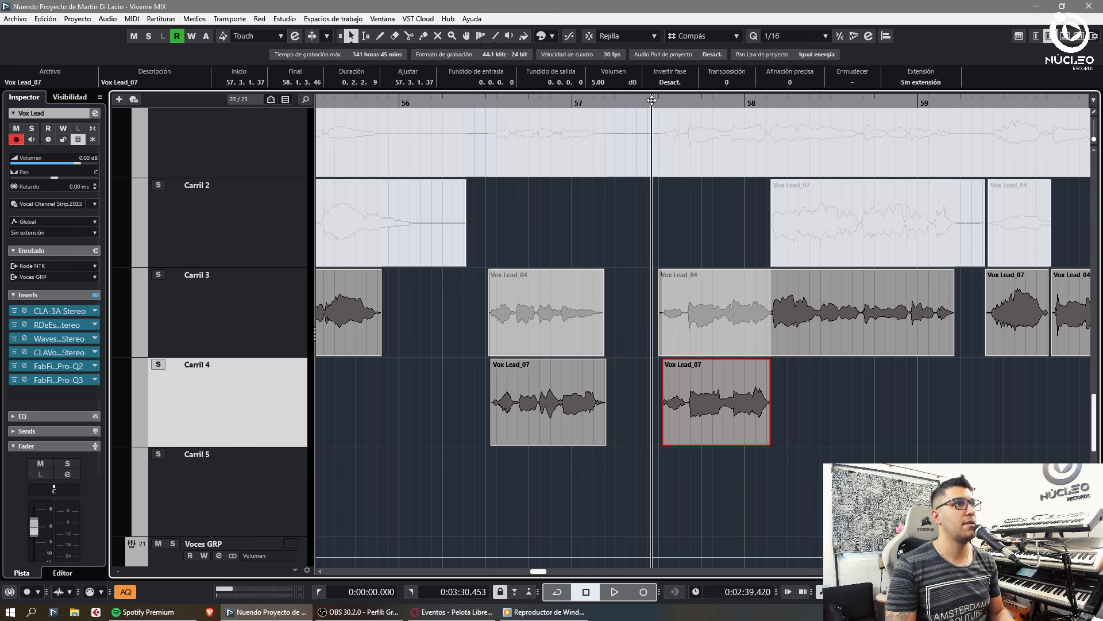
Step: Reopen Waves Tune, delete the detected vocal notes from about 2:40 to 2:41, and play the passage to rescan it
key(space)
click(25, 338)
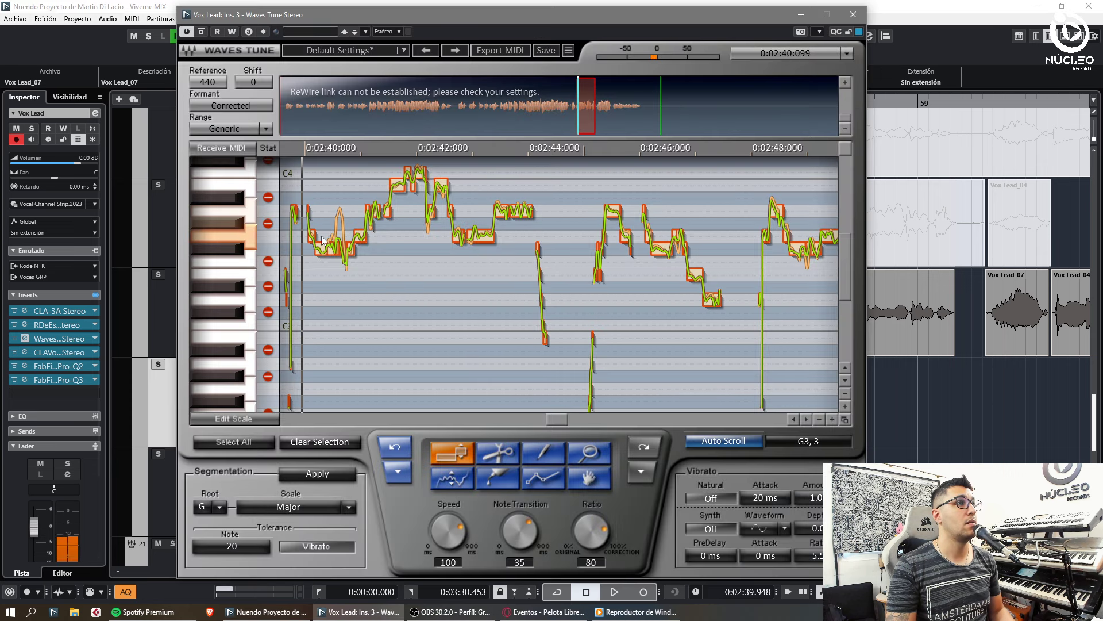
drag(295, 198, 371, 344)
key(Delete)
key(space)
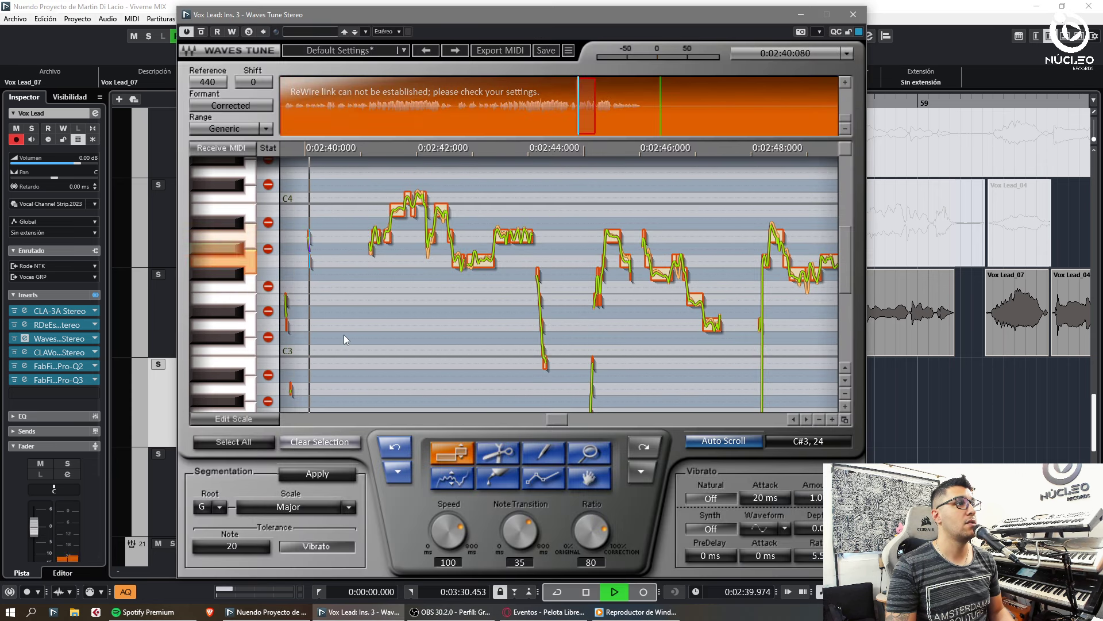
key(space)
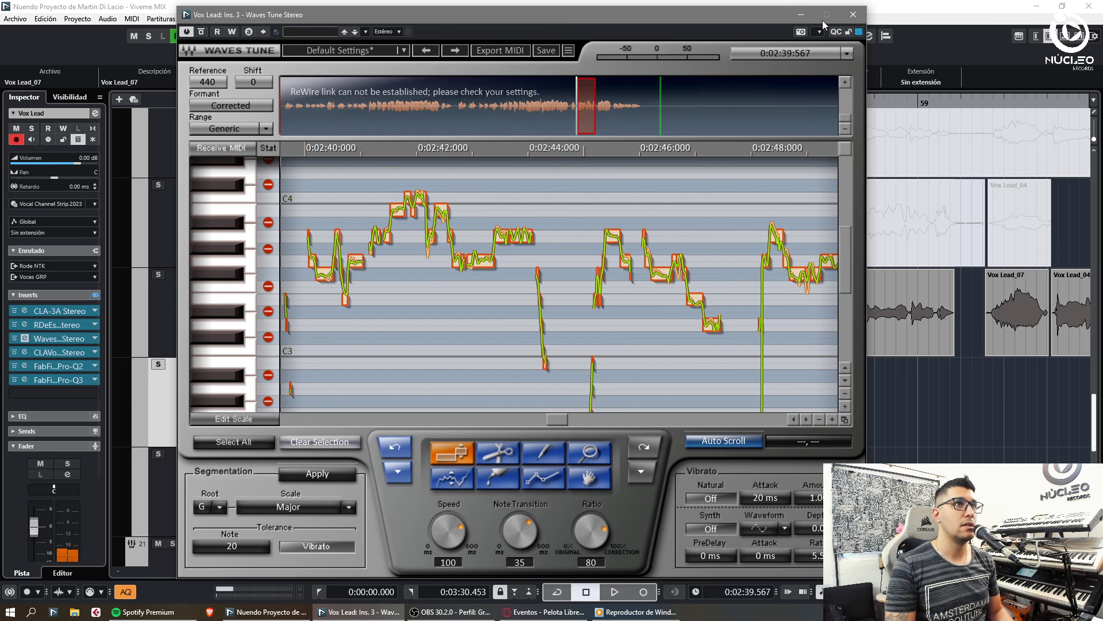
Step: Close Waves Tune, split the Vox Lead_02 clip near the middle of bars 57 and 59, and move the middle section to Carril 5
click(853, 14)
click(780, 398)
key(3)
click(646, 155)
click(999, 153)
key(1)
drag(798, 151, 798, 489)
Step: Mute the Vox Lead_07 clip in Carril 4 and the Vox Lead_04 clip in Carril 3 that overlap the take in Carril 5
key(7)
click(693, 379)
click(713, 336)
key(1)
click(796, 398)
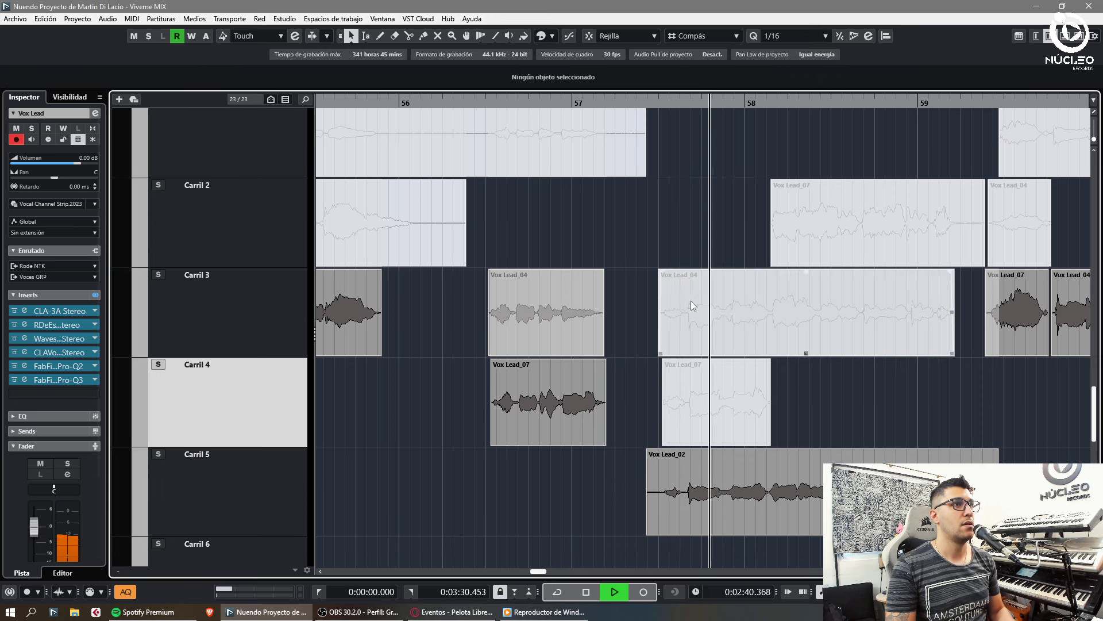
drag(623, 325, 810, 420)
key(Delete)
click(721, 472)
key(ctrl+z)
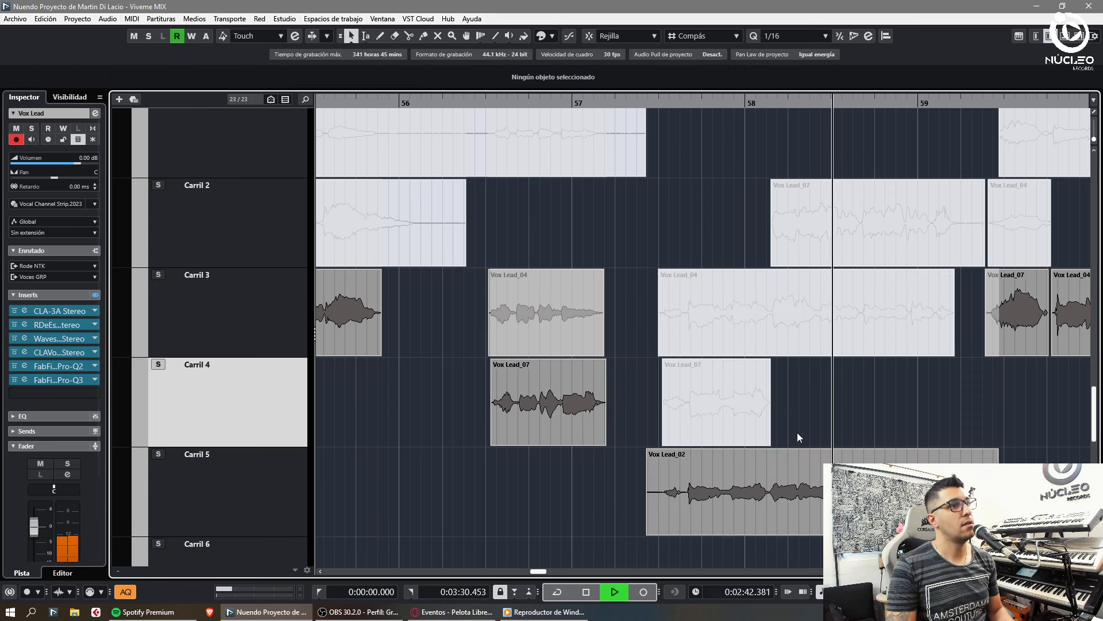
Step: Bypass the Waves Tune insert on the lead vocal and play the Vox Lead_02 take from the middle of bar 57
key(space)
click(14, 340)
click(647, 103)
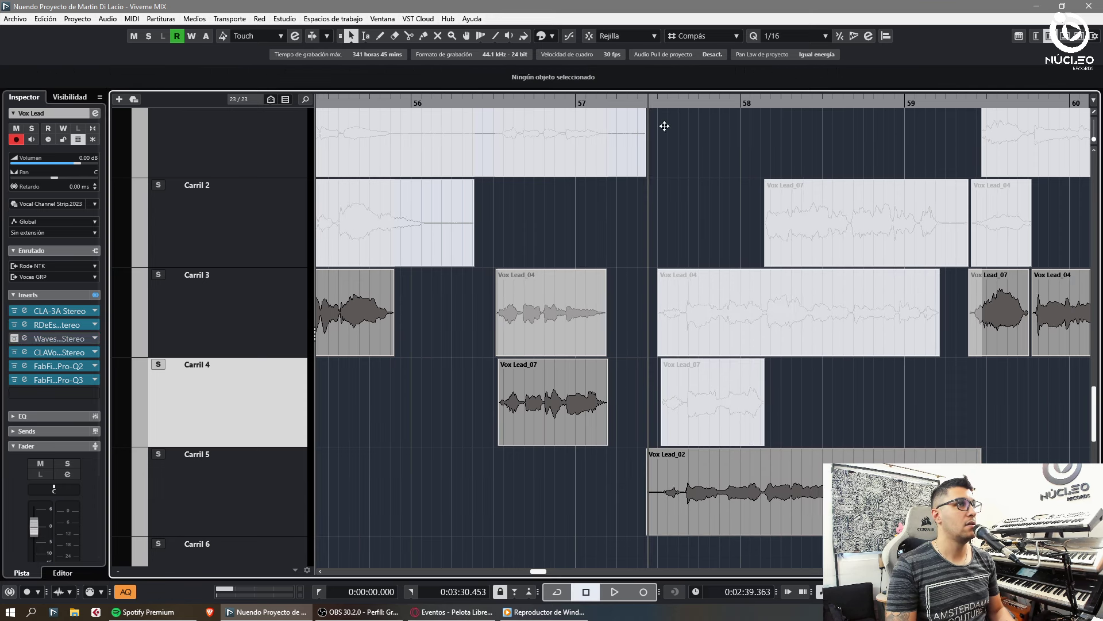
key(space)
key(g)
key(g)
key(g)
key(g)
scroll(810, 316, down, 3)
scroll(815, 325, up, 2)
key(h)
key(h)
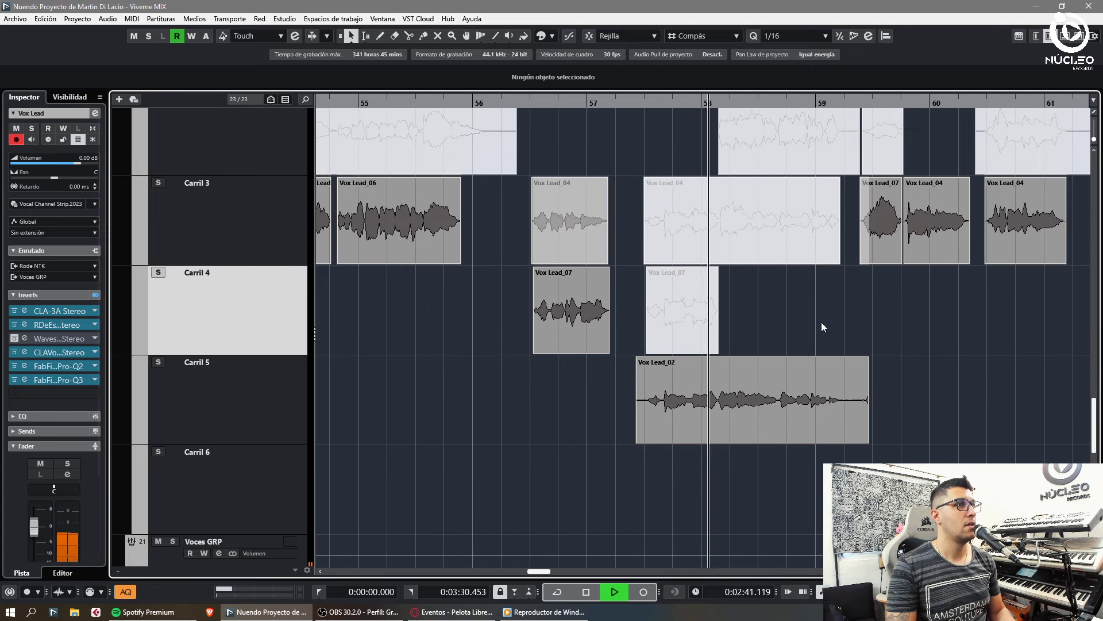
scroll(822, 322, up, 4)
scroll(775, 325, down, 2)
scroll(718, 381, down, 1)
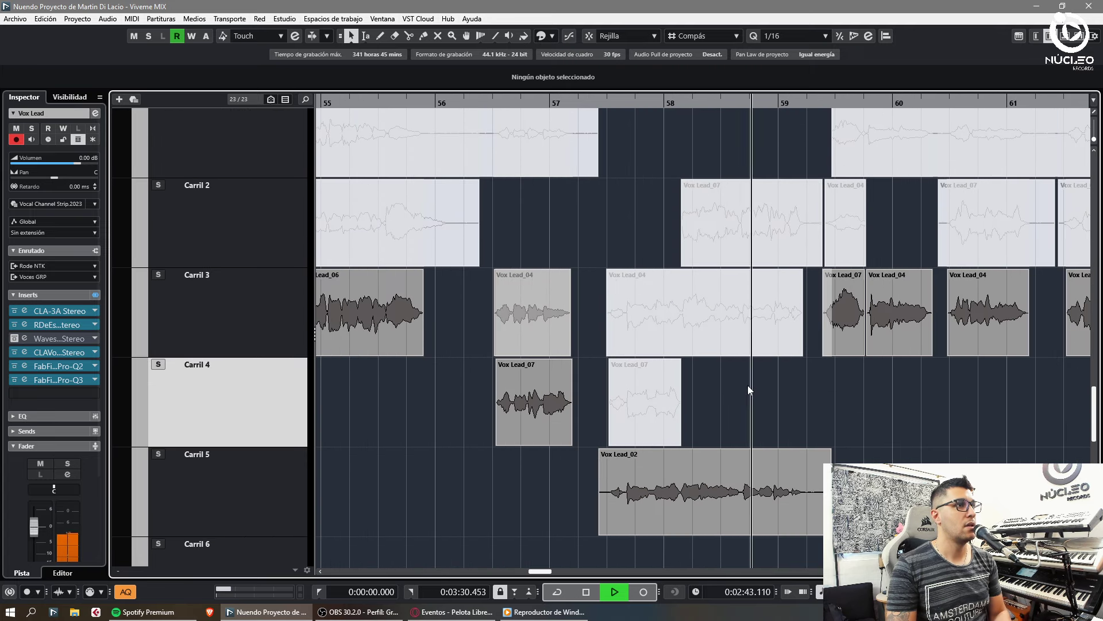
Step: Move the Vox Lead_02 take to Carril 4 and the unmuted Vox Lead_04 take of bars 57 to 59 to Carril 1
drag(717, 474, 706, 373)
click(678, 310)
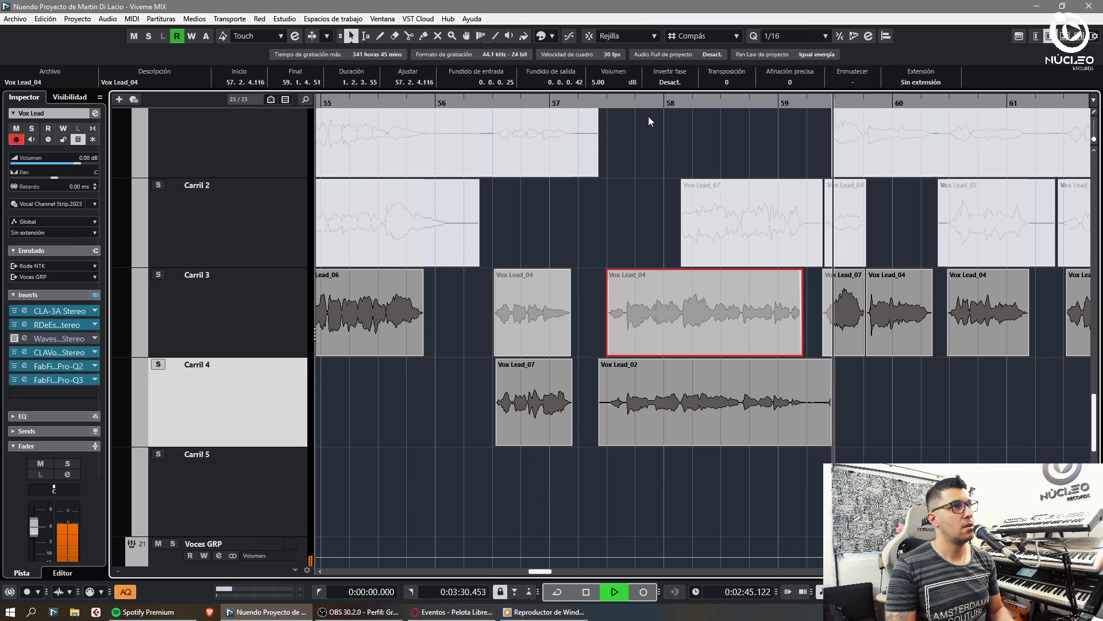
drag(686, 316, 686, 143)
key(h)
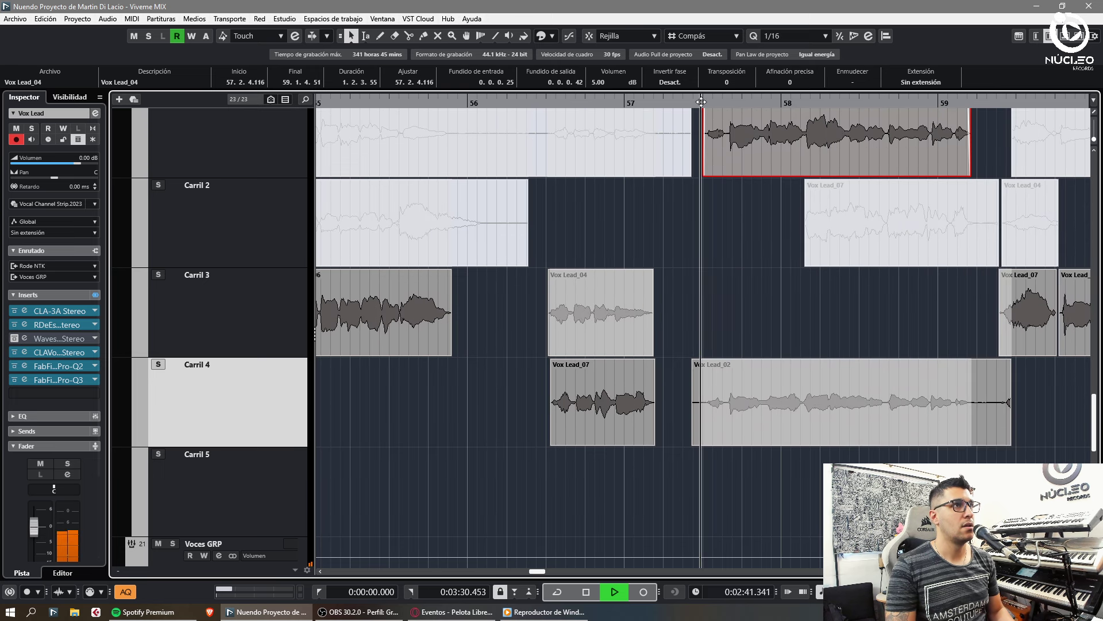
Step: Extend the start of the Vox Lead_07 clip in Carril 2 back to bar 57 beat 2, turn on loop playback, and unmute the clip
scroll(758, 178, up, 1)
key(h)
key(h)
key(h)
key(h)
key(g)
key(g)
key(g)
key(h)
key(h)
key(g)
key(g)
key(f)
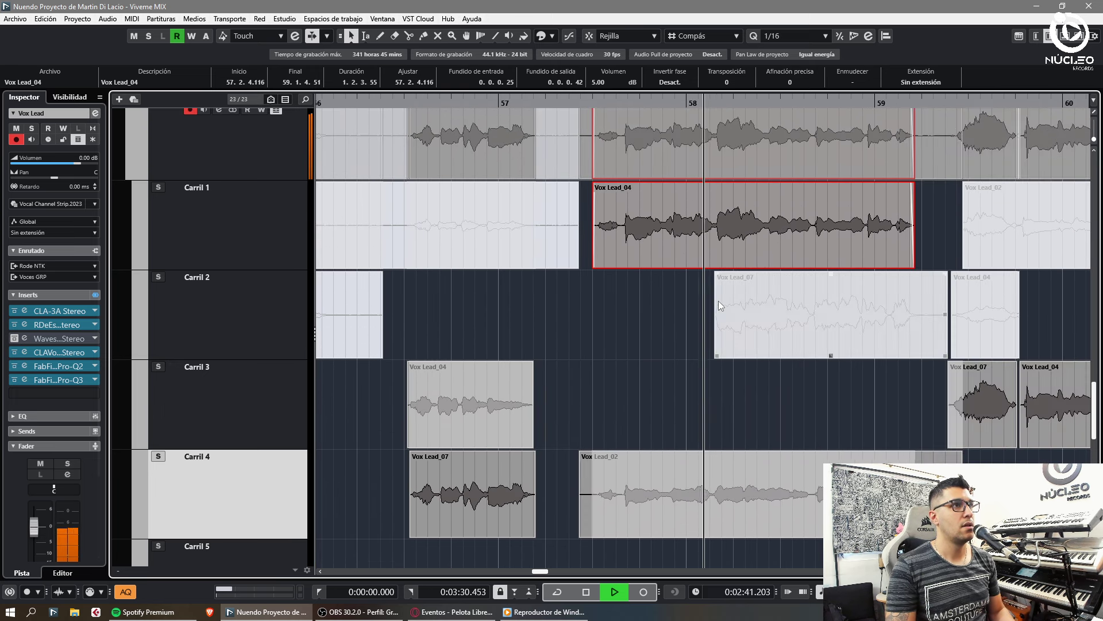
drag(688, 355, 519, 356)
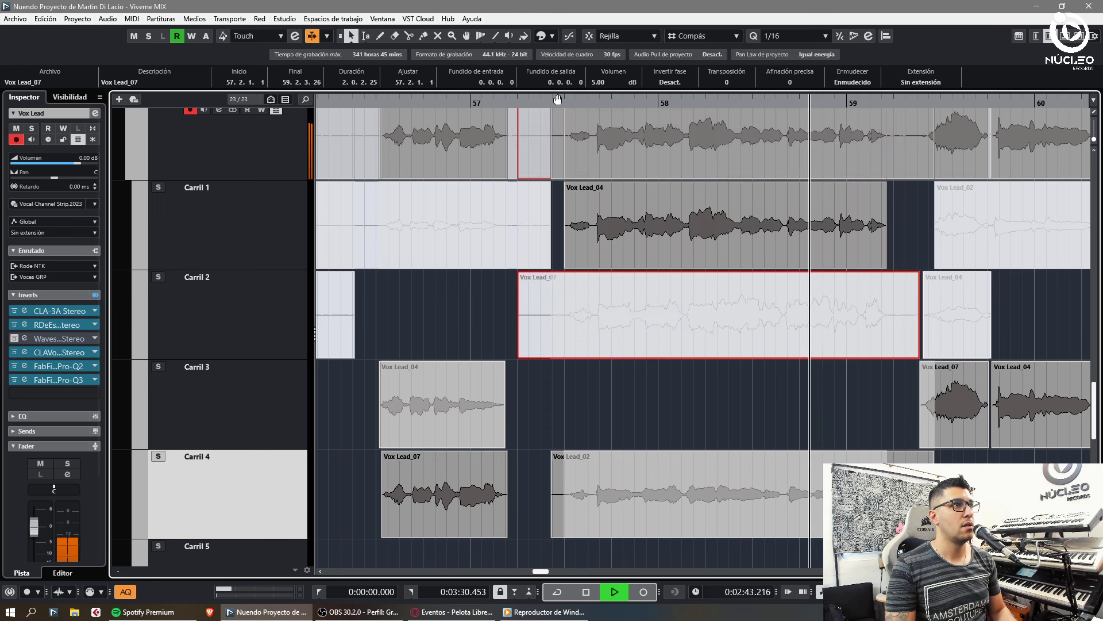
key(KP_Divide)
mouse_move(707, 342)
mouse_down()
mouse_move(725, 370)
mouse_move(707, 321)
mouse_up()
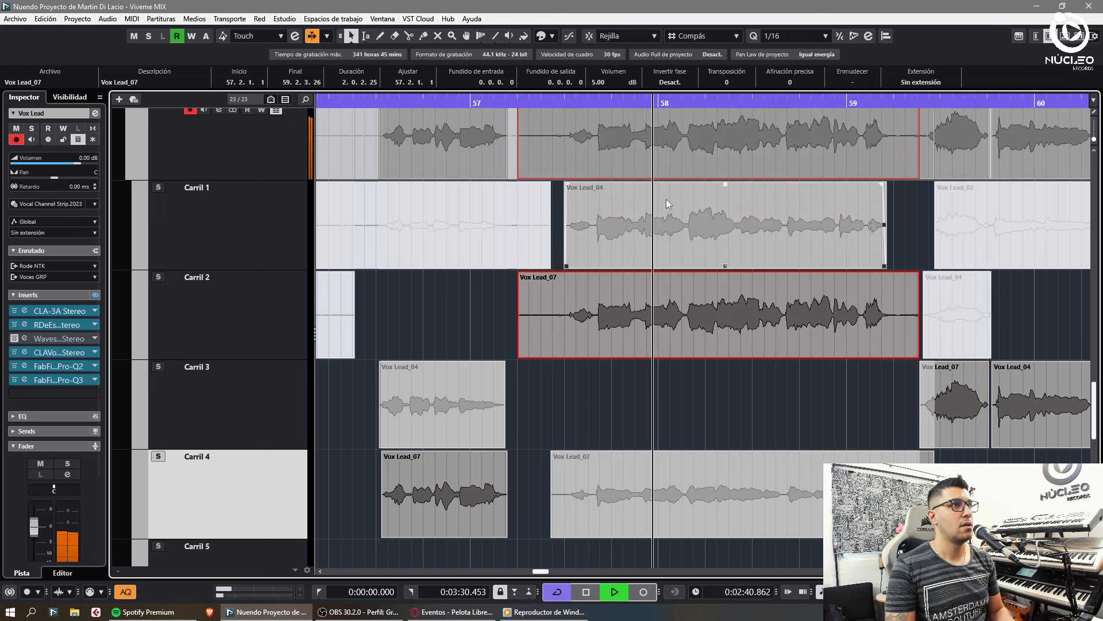
Step: Split the Vox Lead_07 clip in Carril 2 early in bar 58 and delete its first part
key(h)
key(h)
key(h)
key(g)
key(g)
key(h)
key(h)
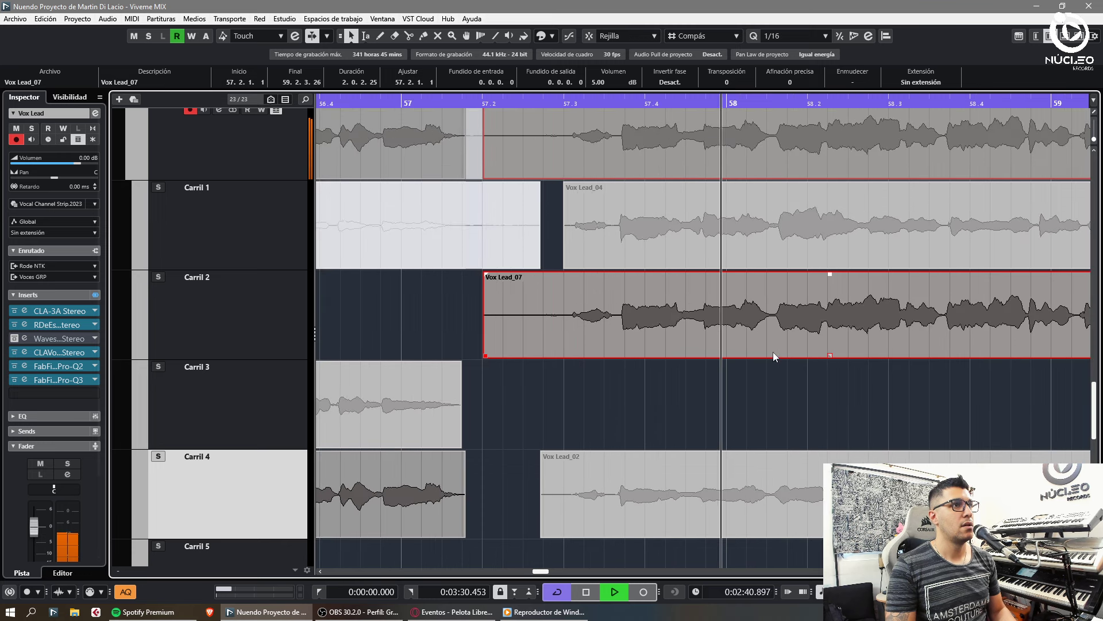
key(g)
key(g)
alt+click(716, 336)
click(693, 330)
key(Delete)
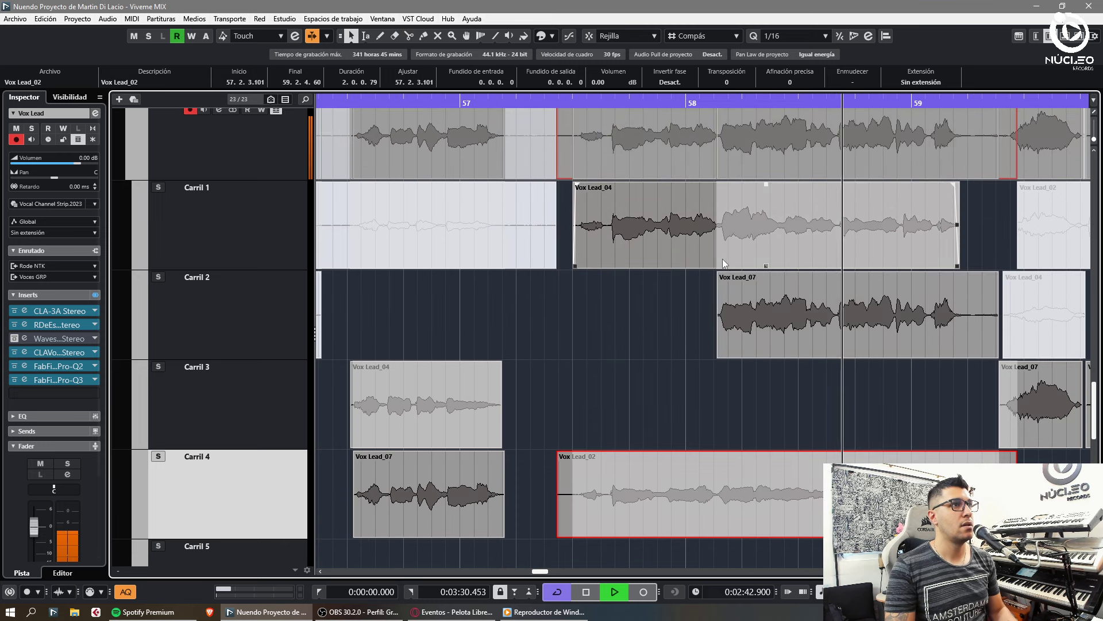
Step: Move the Vox Lead_04 take from Carril 1 to Carril 3 and make the Vox Lead_02 take in Carril 4 the active one
drag(652, 247, 653, 376)
key(l)
scroll(661, 247, down, 2)
key(g)
key(g)
key(g)
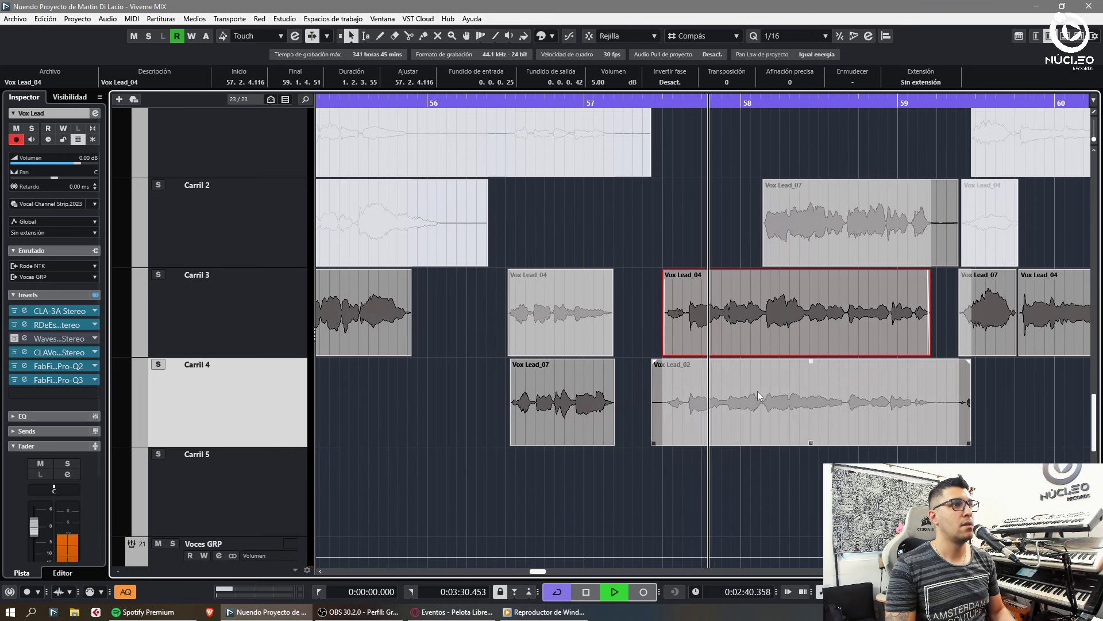
mouse_move(765, 395)
mouse_down()
mouse_move(777, 468)
mouse_move(780, 400)
mouse_up()
key(g)
Step: Look through the audio pool for the lead vocal recordings and their file paths, and close the pool
key(ctrl+p)
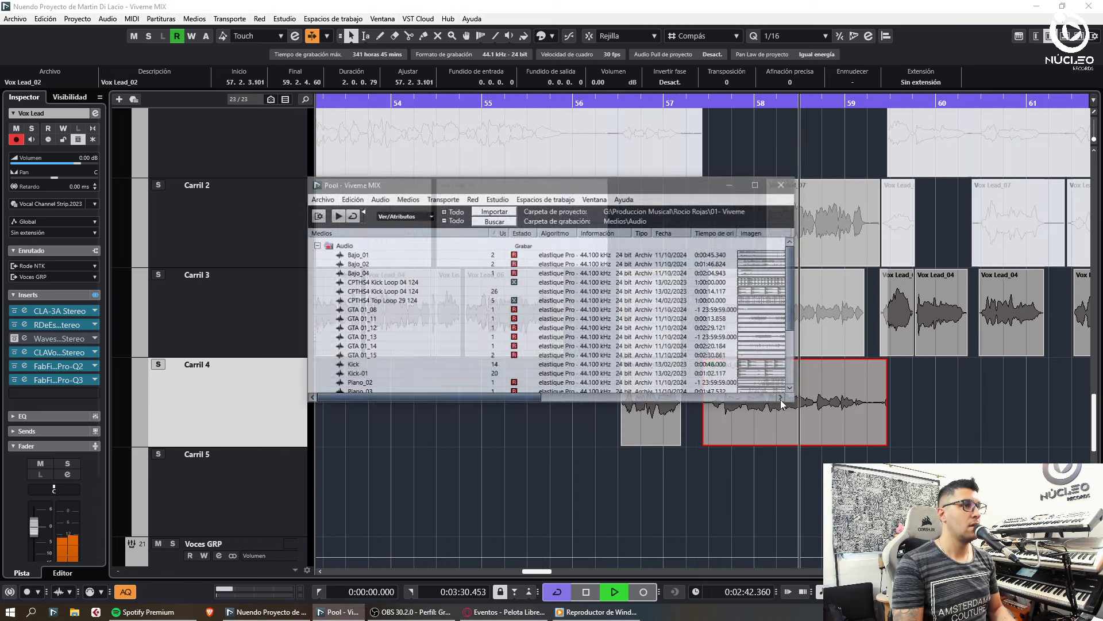
scroll(457, 315, down, 4)
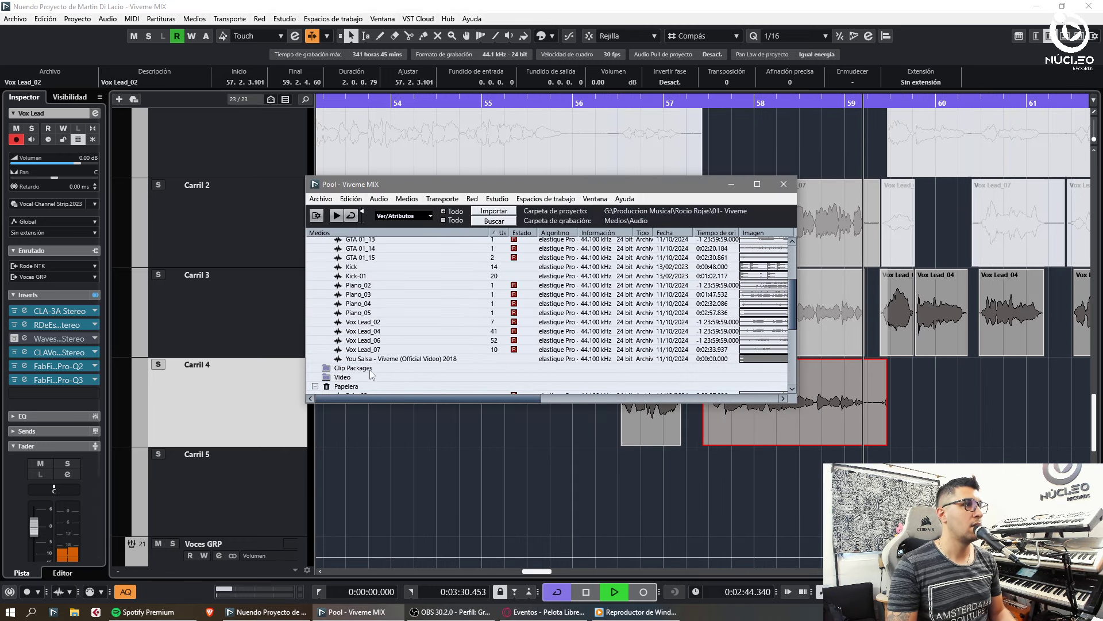
click(514, 469)
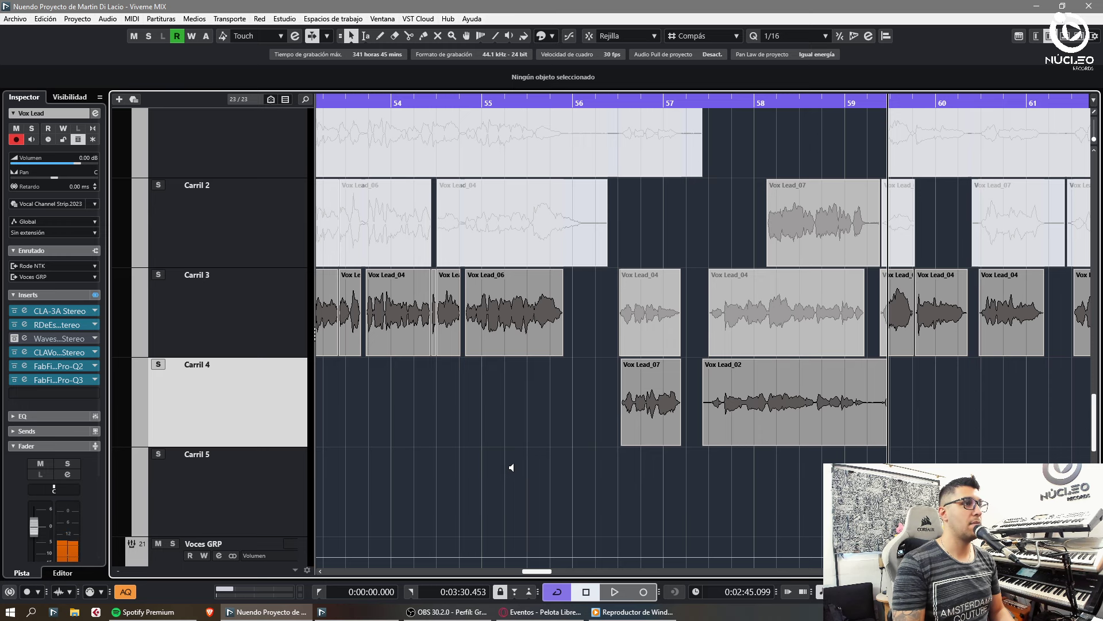
key(ctrl+p)
scroll(431, 339, down, 3)
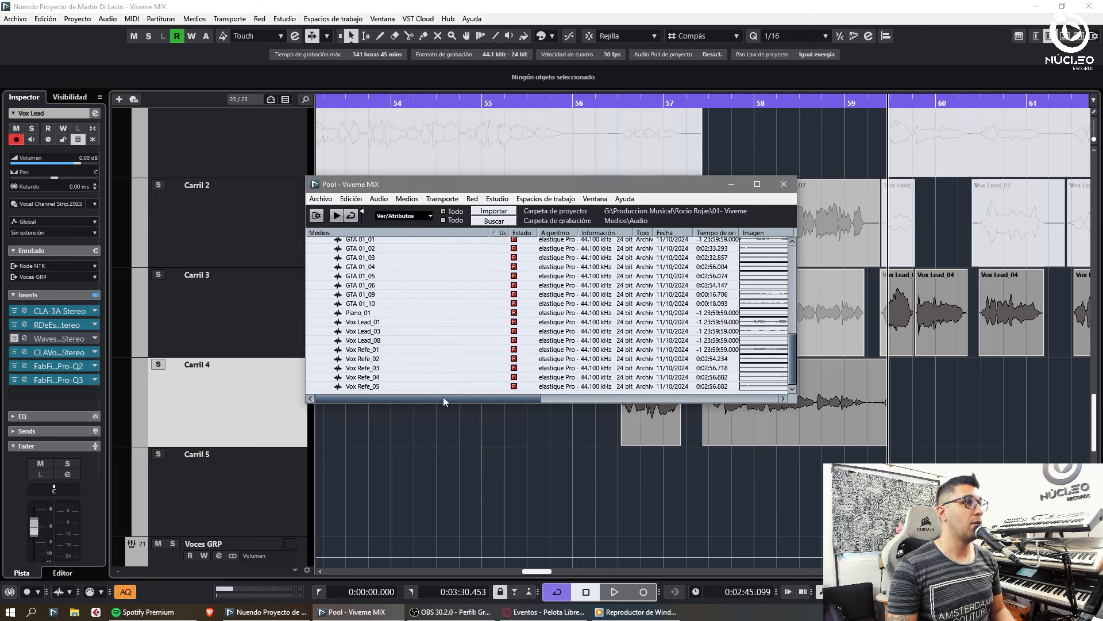
click(706, 397)
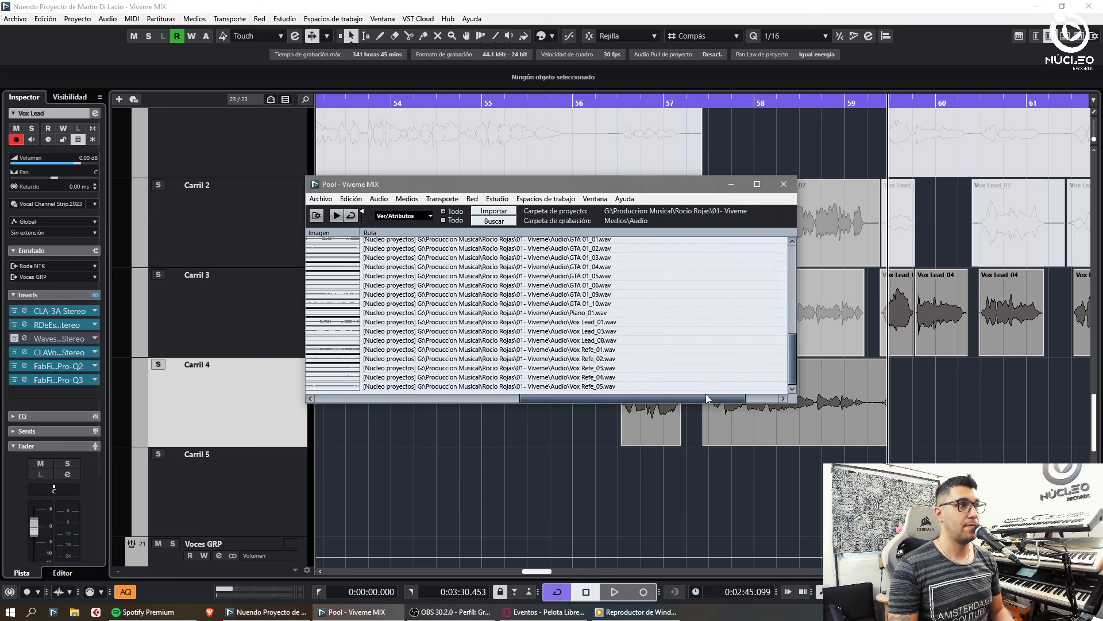
click(787, 186)
Step: Play from mid bar 57 and mute the Vox Lead_04 and Vox Lead_07 takes overlapping Vox Lead_02 in Carriles 3 and 2
click(704, 102)
key(space)
key(g)
key(g)
key(h)
key(7)
click(764, 319)
key(1)
key(h)
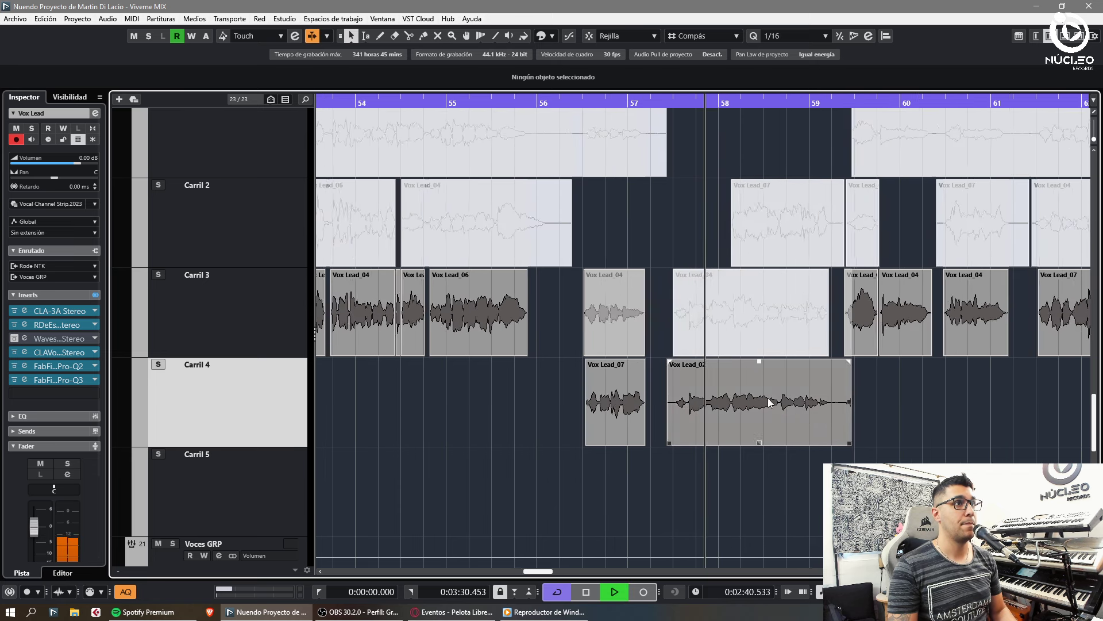
Step: Move the stacked takes between bars 56 and 59 up one lane, placing the active Vox Lead_07 and Vox Lead_02 clips in Carril 3
key(h)
drag(693, 231, 786, 425)
key(ctrl+Up)
click(801, 419)
key(h)
click(517, 397)
shift+click(516, 312)
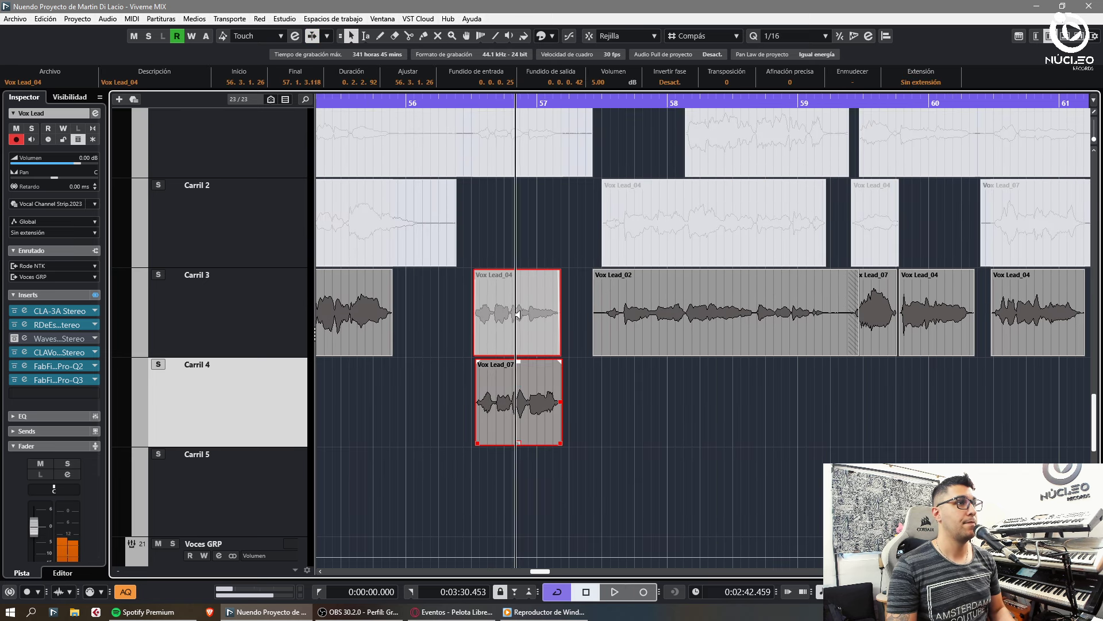
key(ctrl+Up)
Step: Reactivate and open Waves Tune, delete the detected notes from about 2:39 to 2:44, and play the passage to rescan it
key(space)
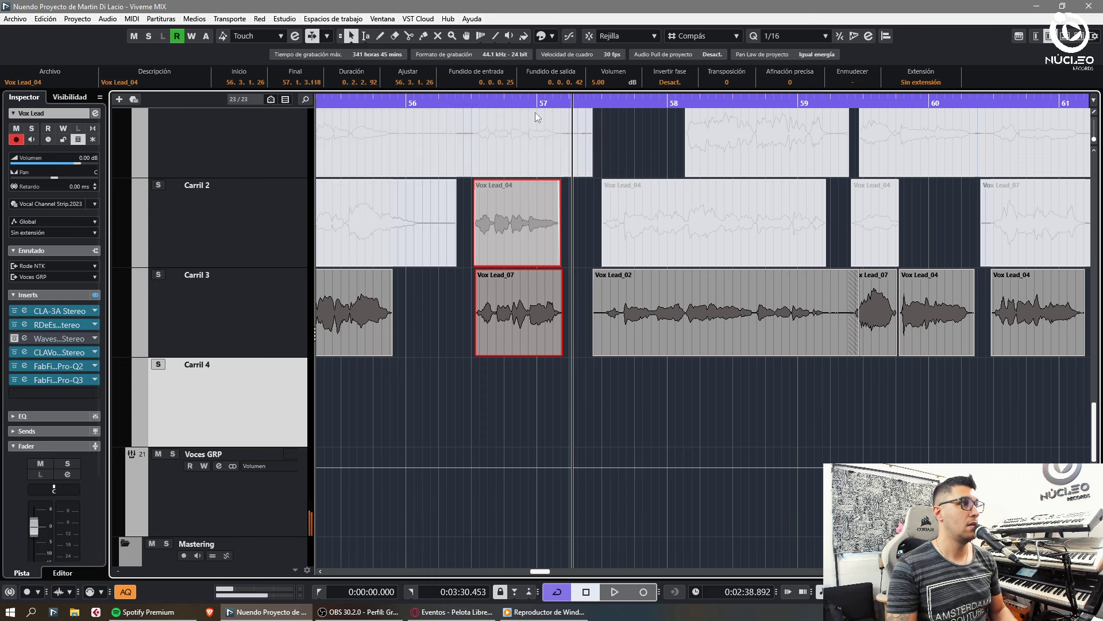
key(space)
click(25, 339)
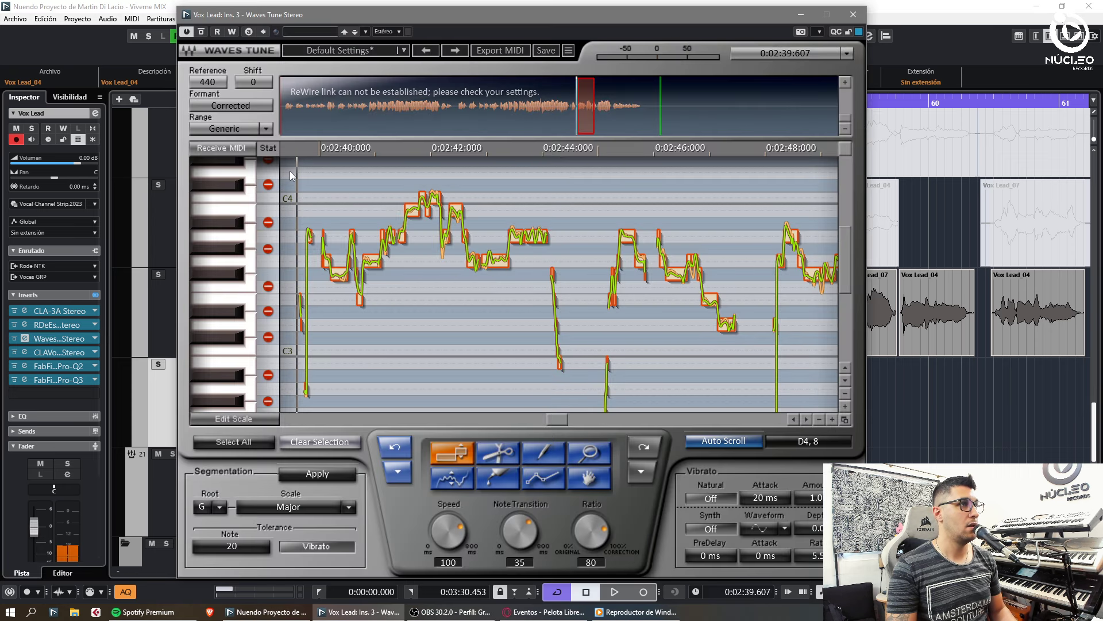
drag(291, 171, 566, 408)
click(347, 441)
key(space)
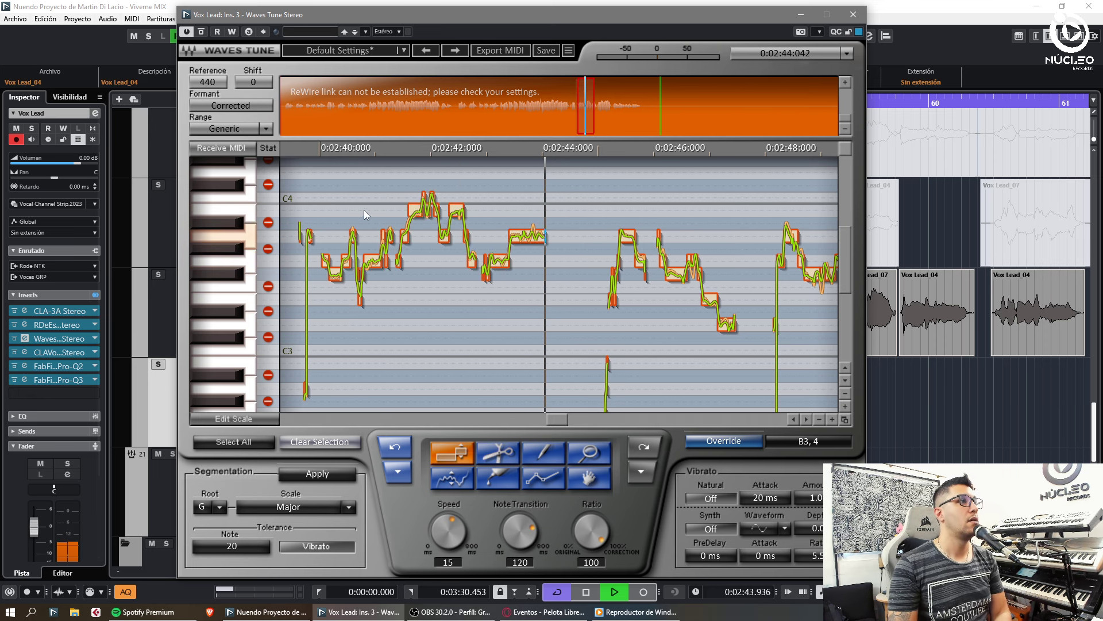
Step: Set Speed to 50 and Note Transition to 20 for the rescanned notes up to about 2:44 and audition them
drag(299, 186, 578, 327)
key(space)
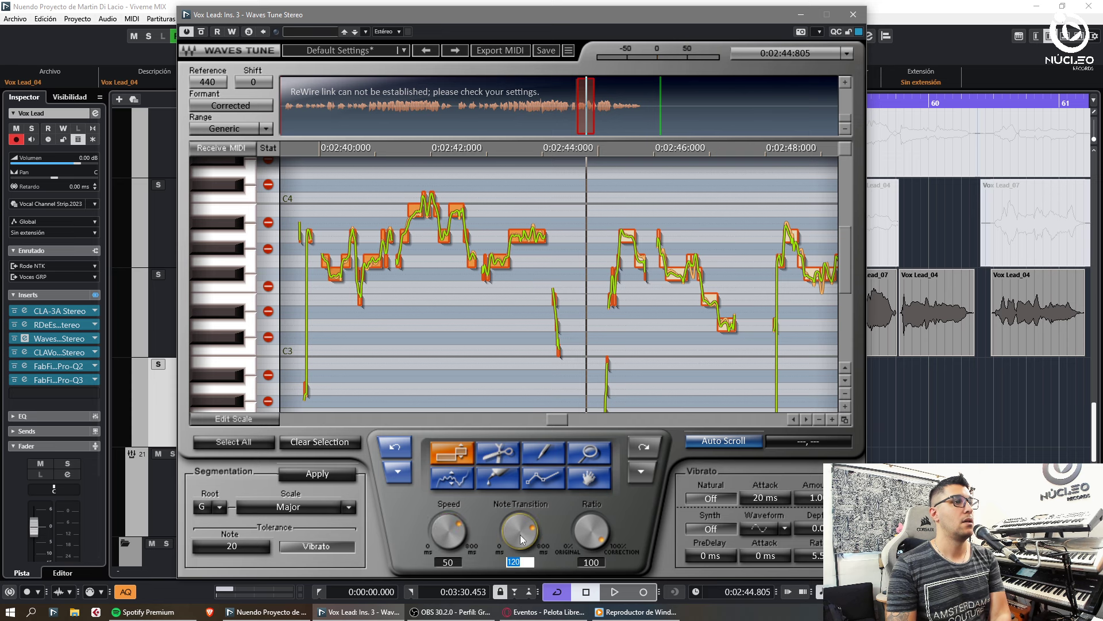
text(2)
key(Return)
key(space)
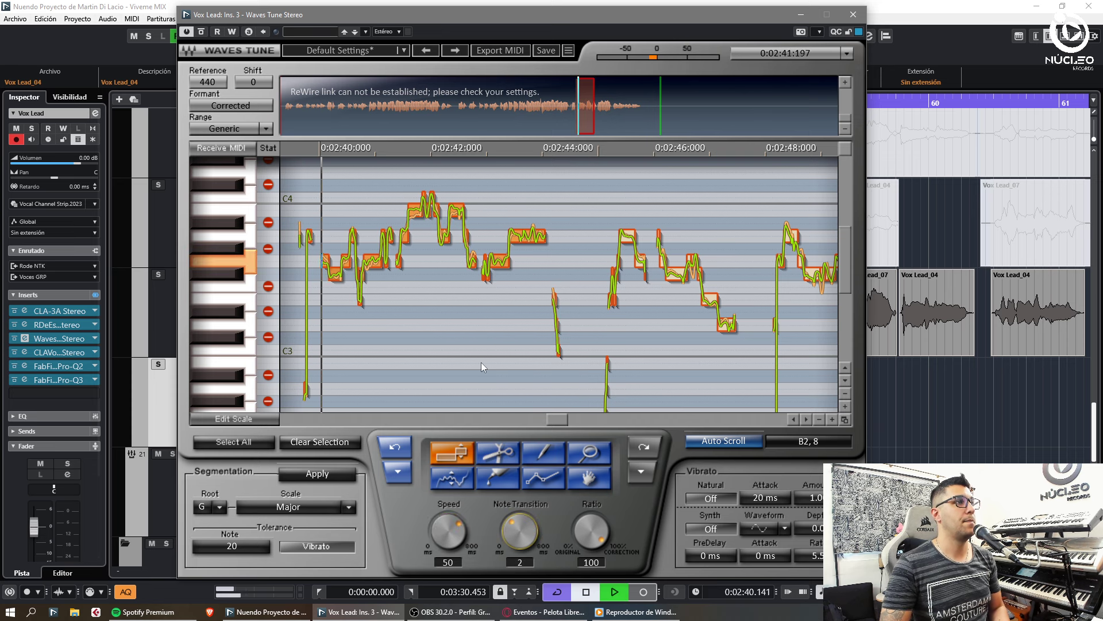
click(430, 253)
key(space)
key(KP_Subtract)
key(space)
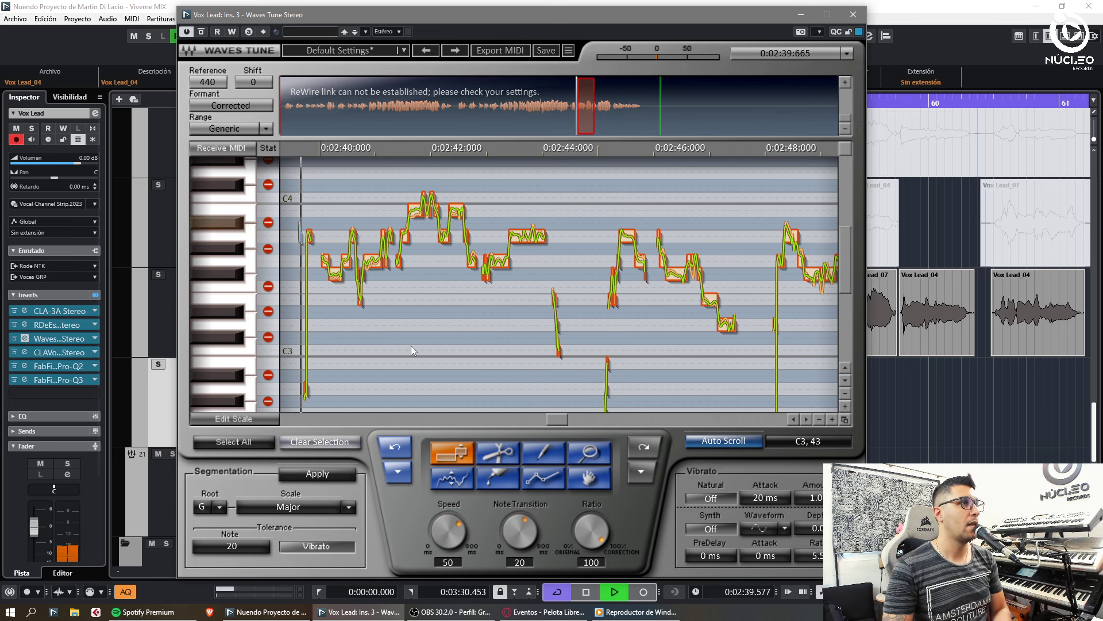
key(space)
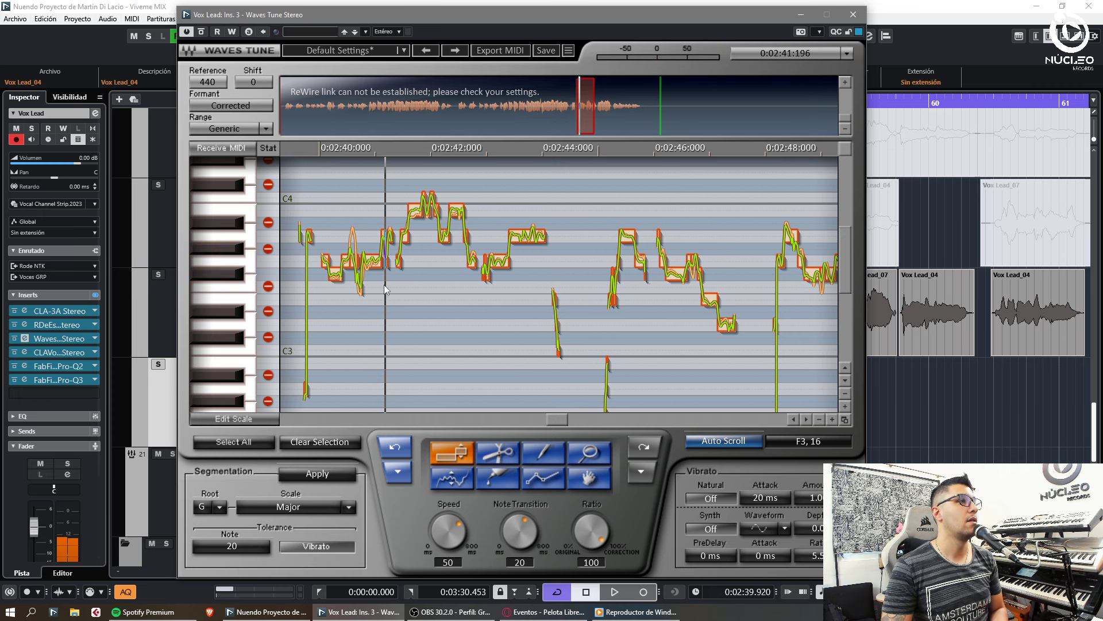
Step: Set the rescanned notes up to about 2:44 to Speed 100, Note Transition 20 and Ratio 80
key(space)
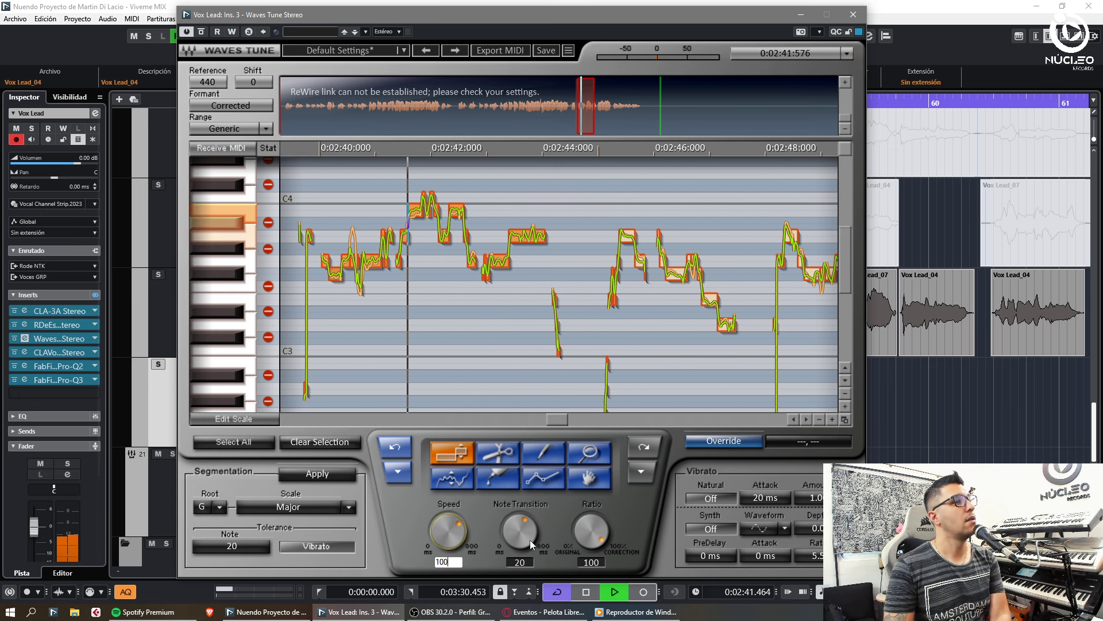
key(Tab)
text(320)
key(Tab)
text(80)
key(Return)
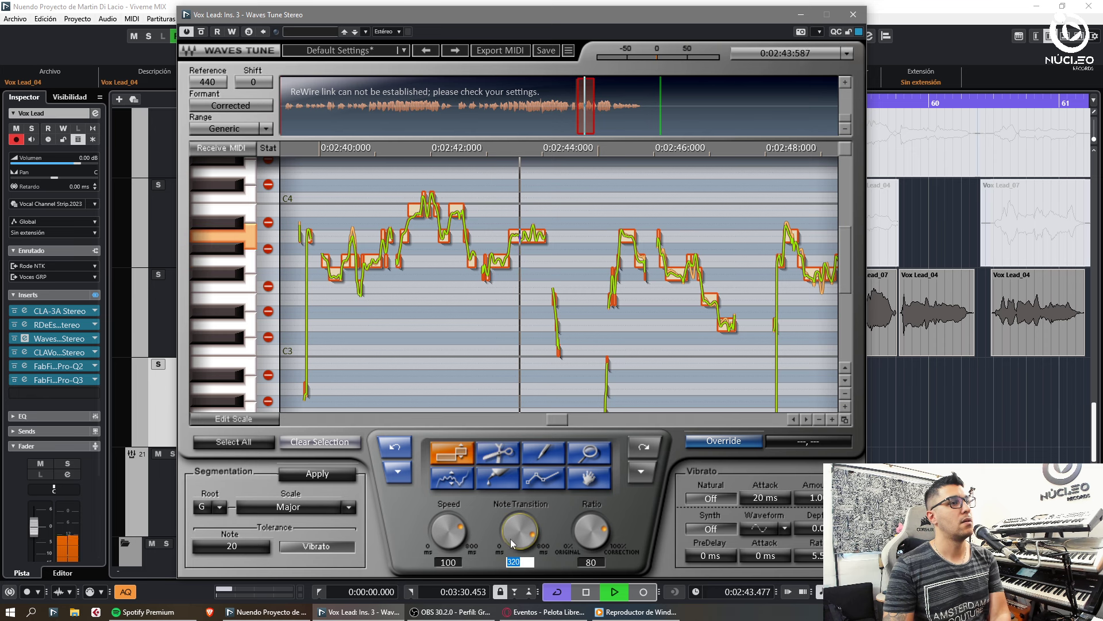
text(20)
key(Return)
key(space)
key(KP_Subtract)
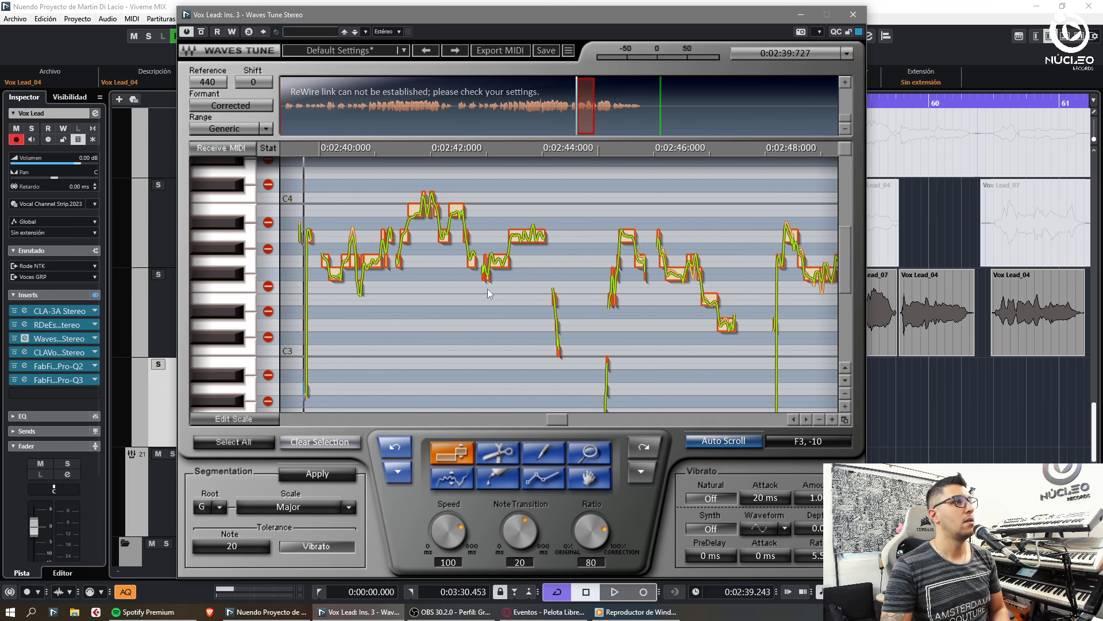
Step: Try redrawing the pitch curve of the notes between about 2:40 and 2:41 with the pencil, auditioning the changes
key(space)
click(542, 453)
click(440, 456)
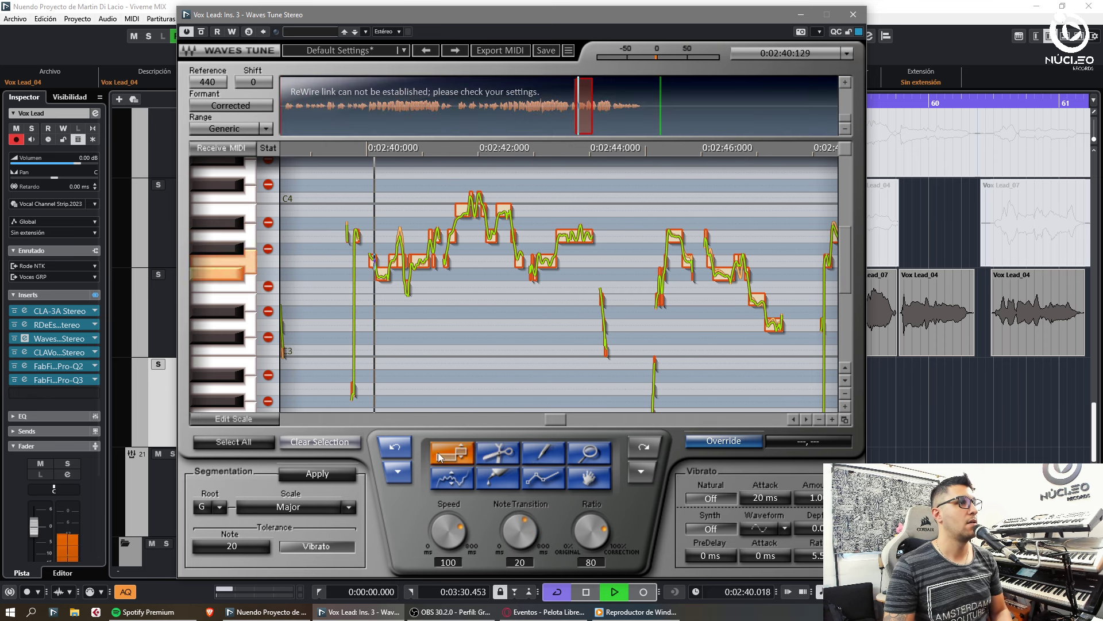
click(529, 455)
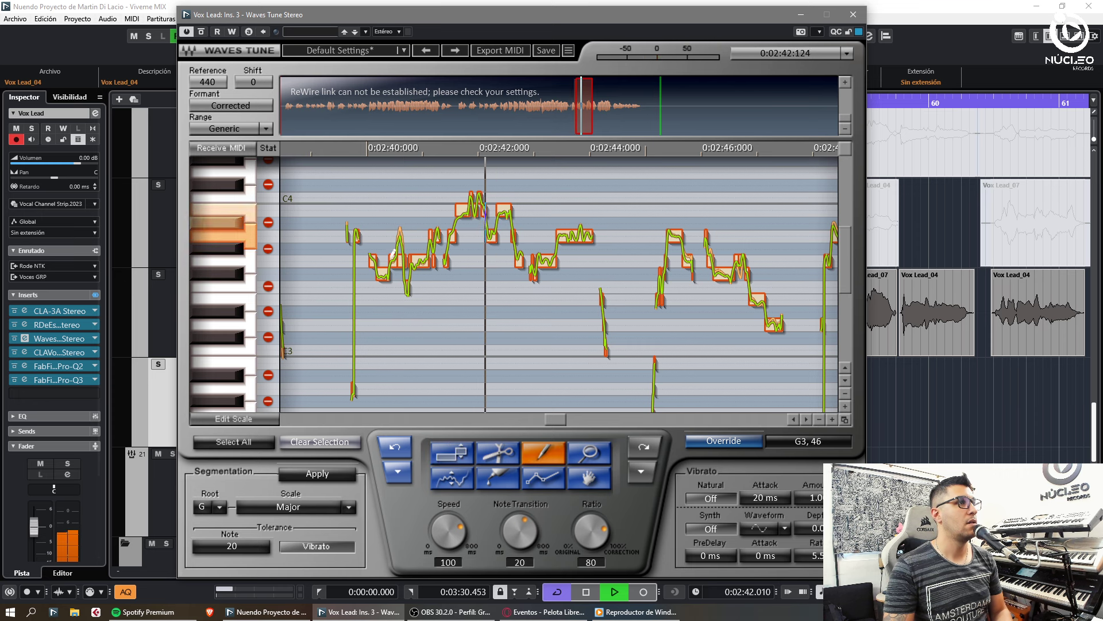
key(space)
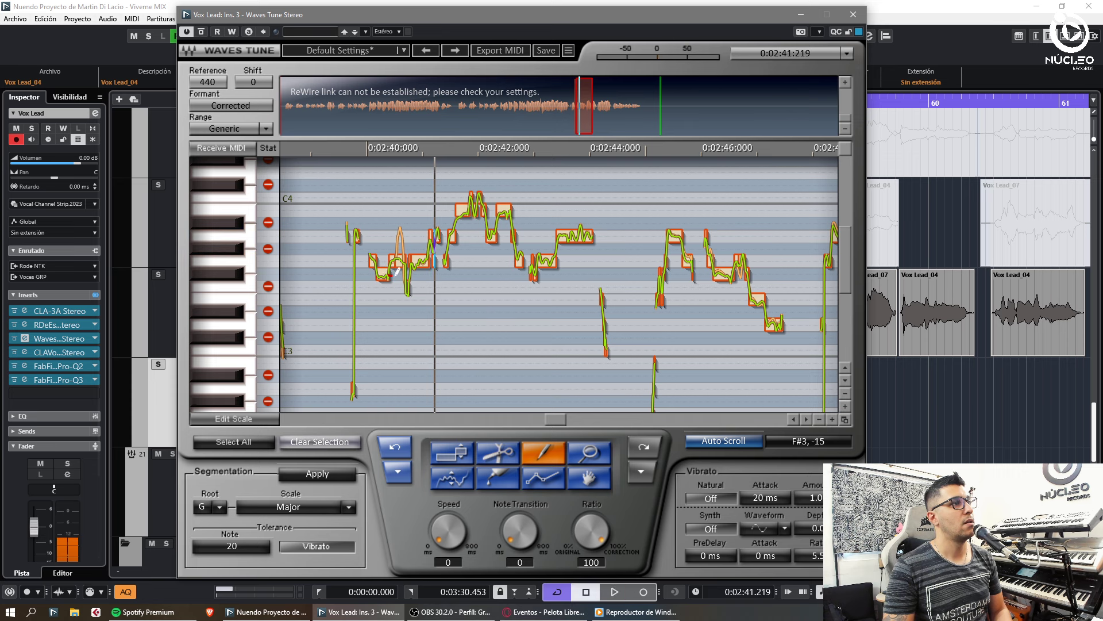
key(space)
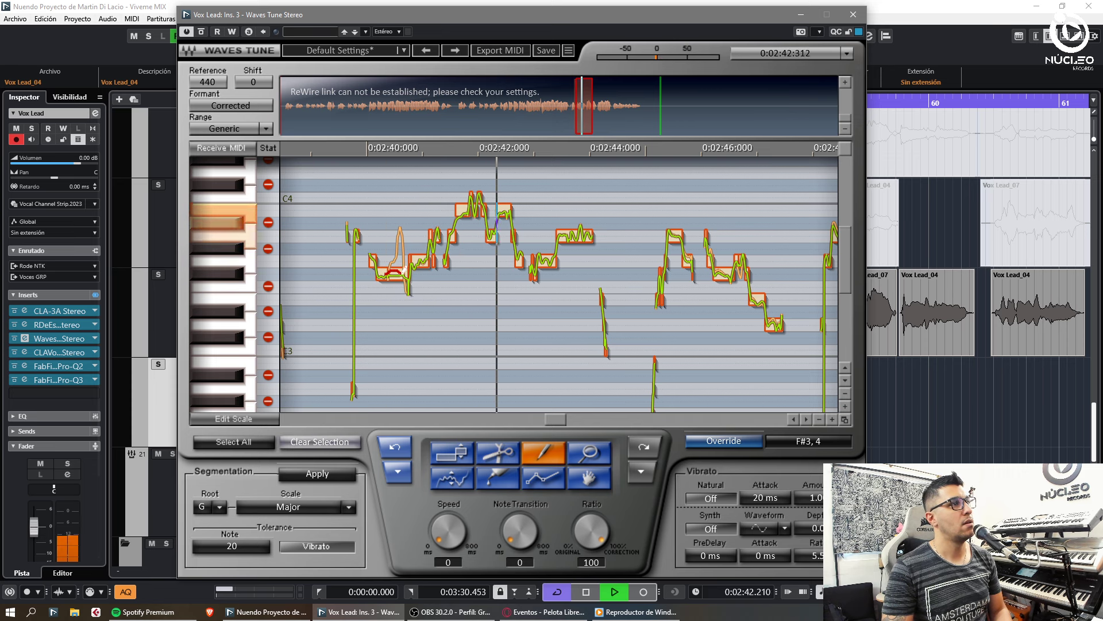
key(space)
key(space)
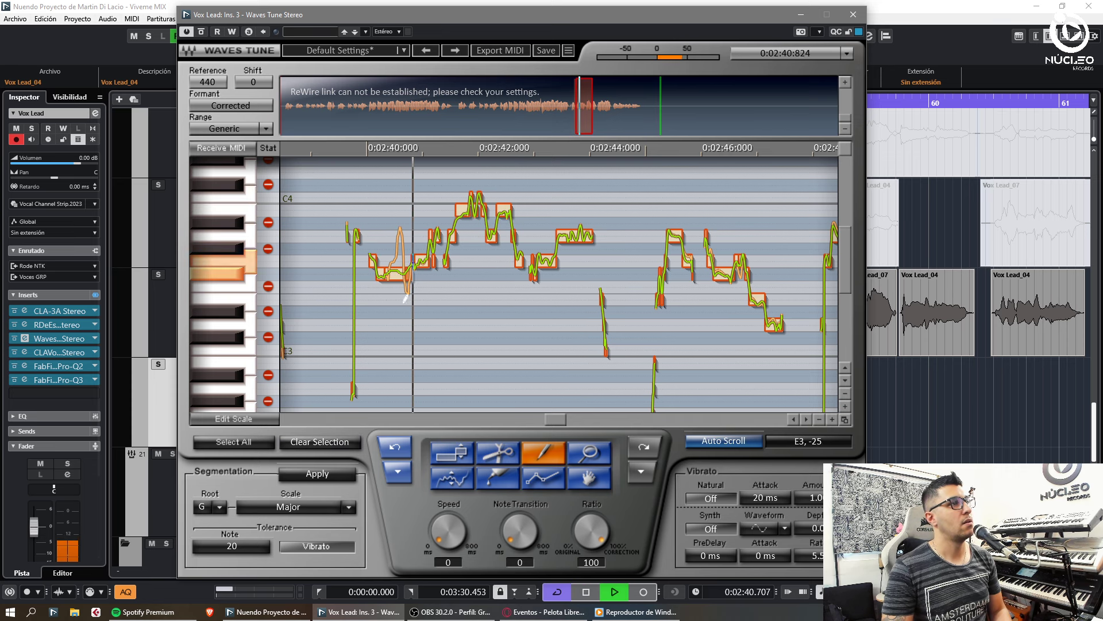
Step: Delete the redrawn notes between about 2:40 and 2:41 and play the passage to rescan them
drag(365, 248, 410, 291)
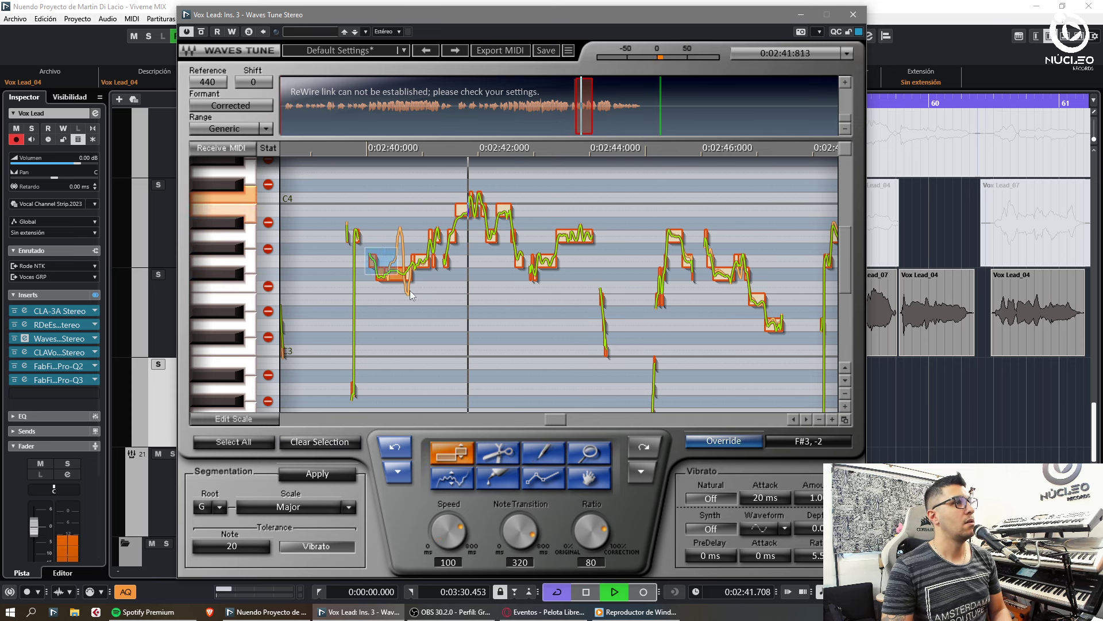
click(345, 446)
key(KP_Subtract)
key(KP_Subtract)
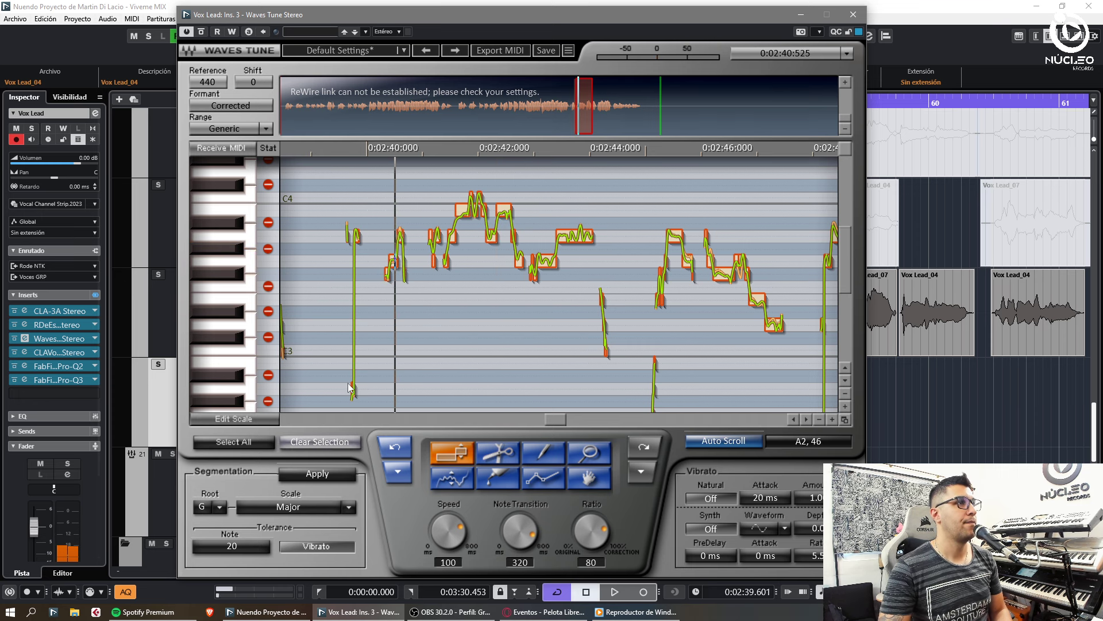
Step: Set the Ratio of the rescanned notes between about 2:40 and 2:41 to 0 and audition the passage
drag(367, 214, 433, 314)
drag(592, 529, 589, 598)
key(KP_Subtract)
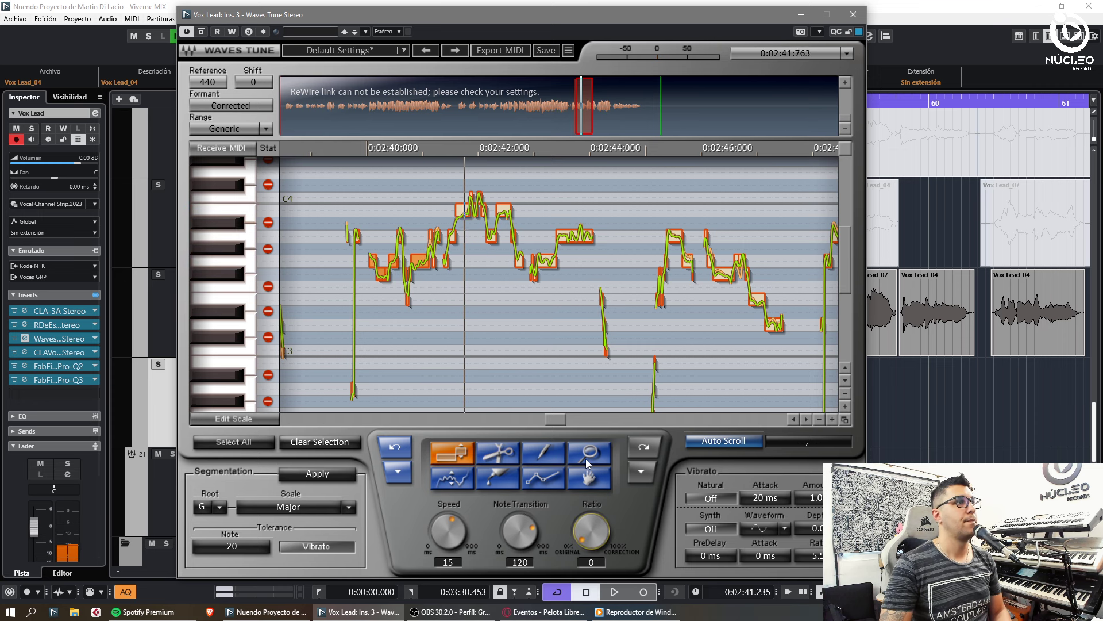
click(460, 325)
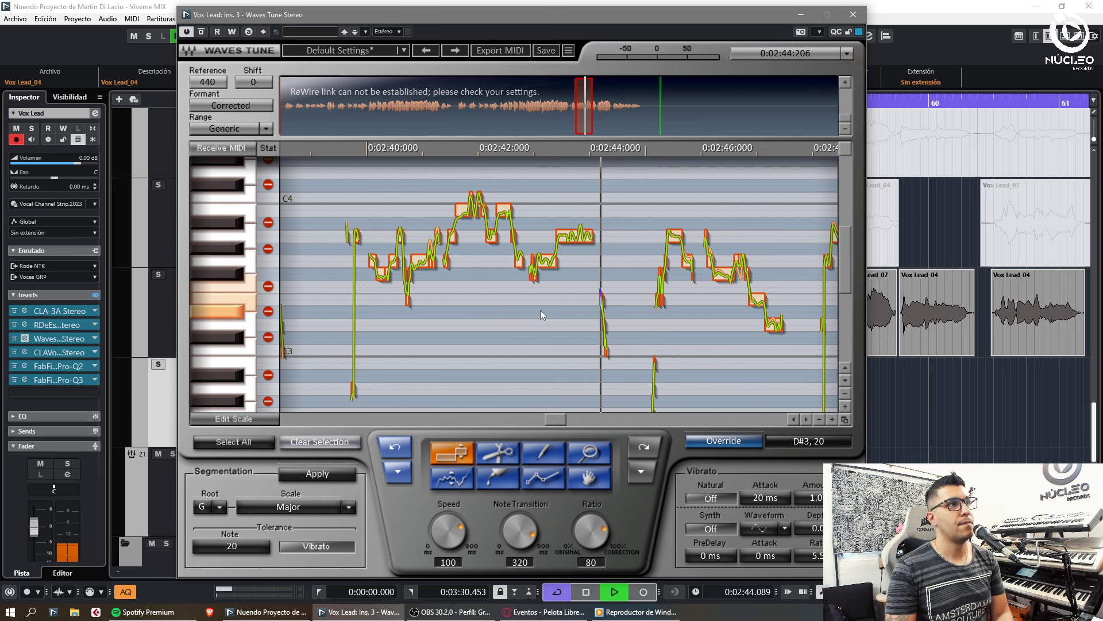
key(KP_Subtract)
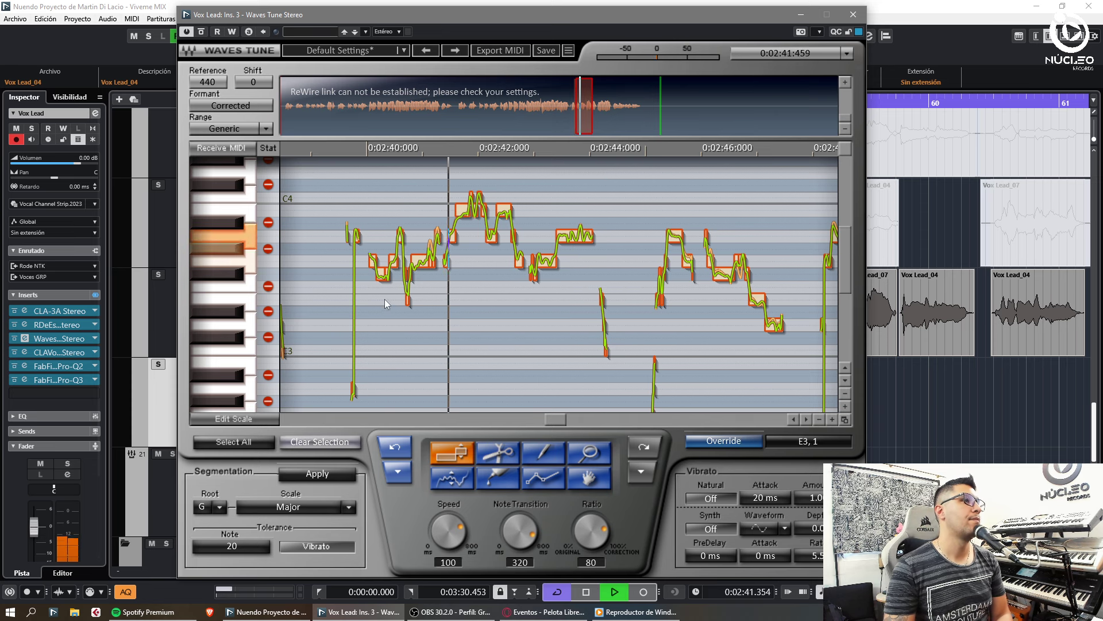
drag(407, 300, 408, 277)
Step: Close Waves Tune, mute the Vox Lead_02 clip in Carril 3, and cut off its tail just after bar 59
click(853, 14)
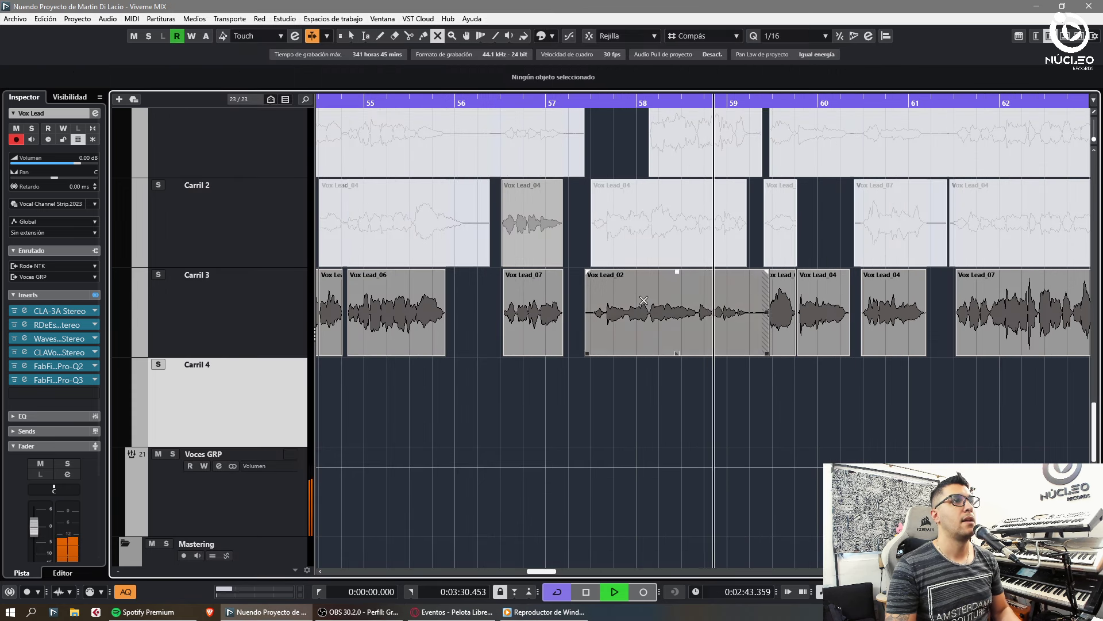
key(h)
key(h)
key(3)
click(693, 343)
key(1)
click(705, 342)
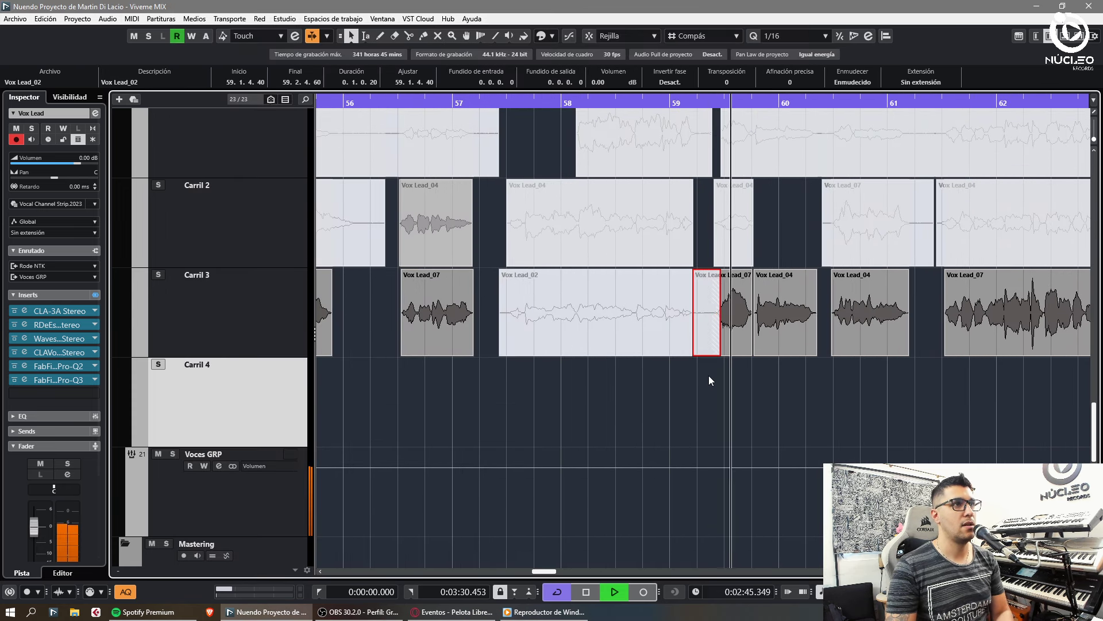
key(Delete)
Step: Mute the short Vox Lead_07 clip after bar 59 in Carril 3 and move the matching Vox Lead_04 take to Carril 4, unmuted
key(h)
key(g)
click(233, 312)
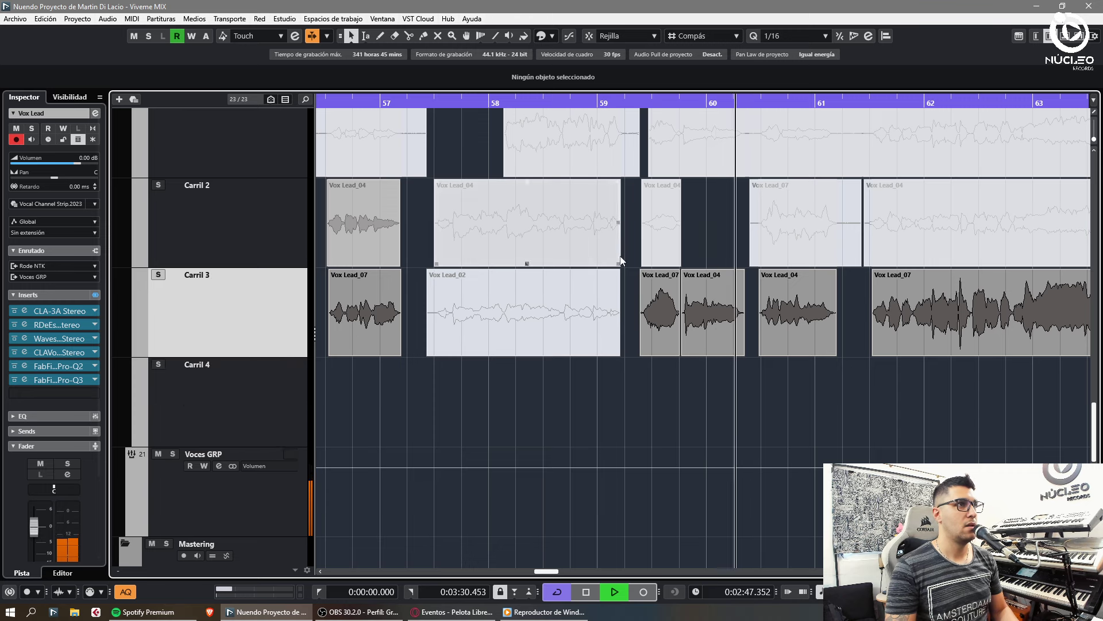
key(space)
key(7)
click(657, 293)
key(1)
click(653, 230)
key(Delete)
drag(652, 261, 654, 396)
Step: Play from just before the swapped Vox Lead_04 take and examine the detected notes in Waves Tune
click(630, 103)
key(space)
key(g)
key(g)
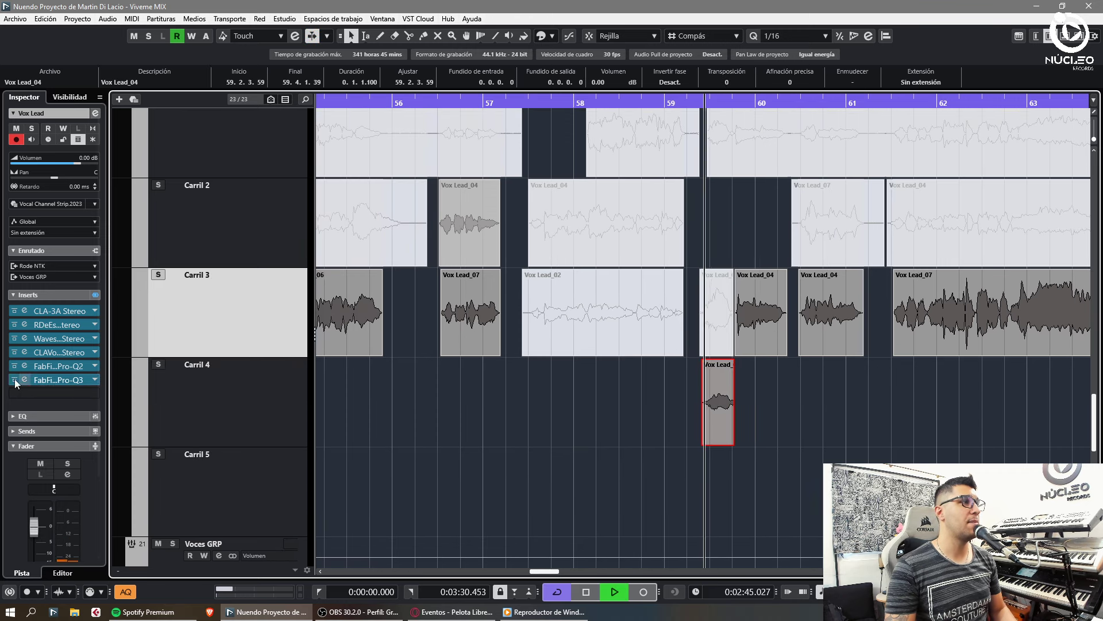
click(25, 339)
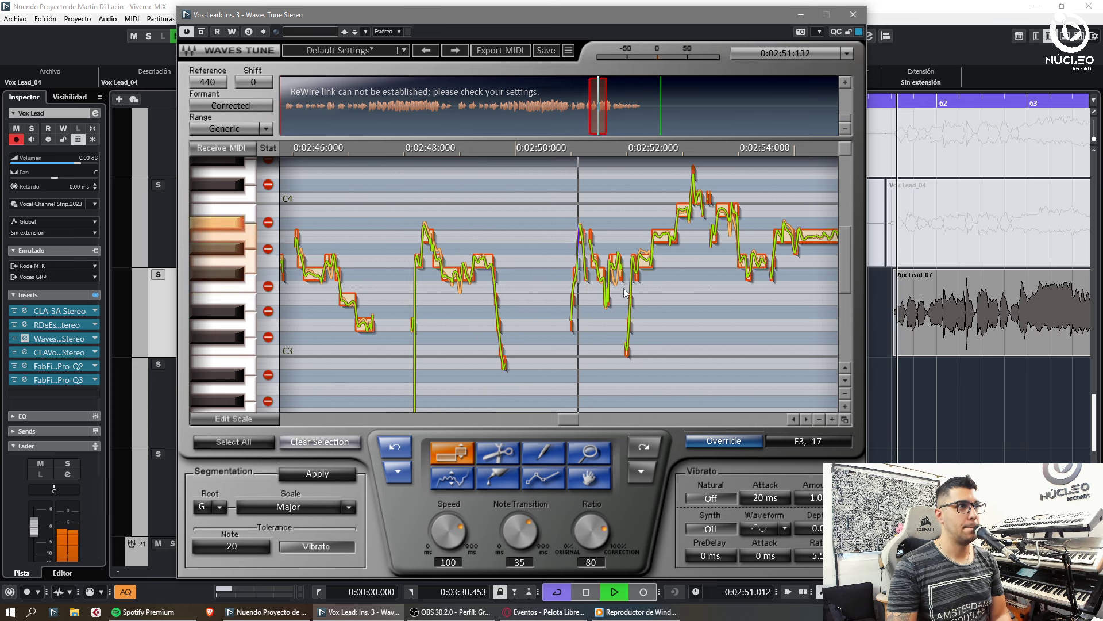
click(853, 15)
Step: Move the Vox Lead_04 take of bars 61 to 64 to Carril 4 and audition it with Waves Tune bypassed
key(g)
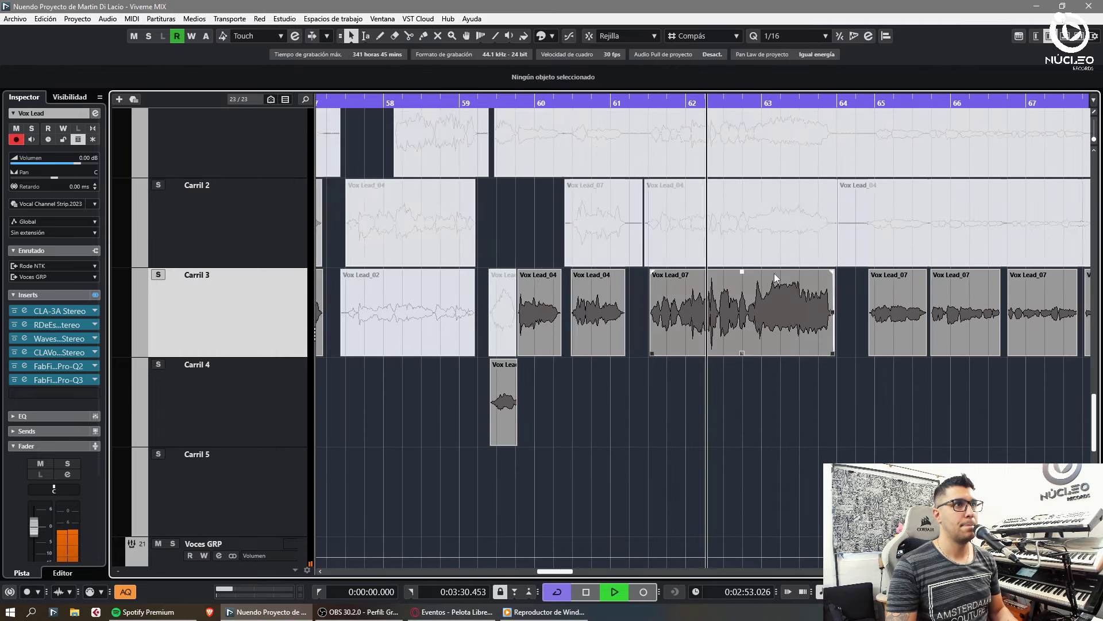
key(h)
drag(715, 223, 713, 426)
click(14, 338)
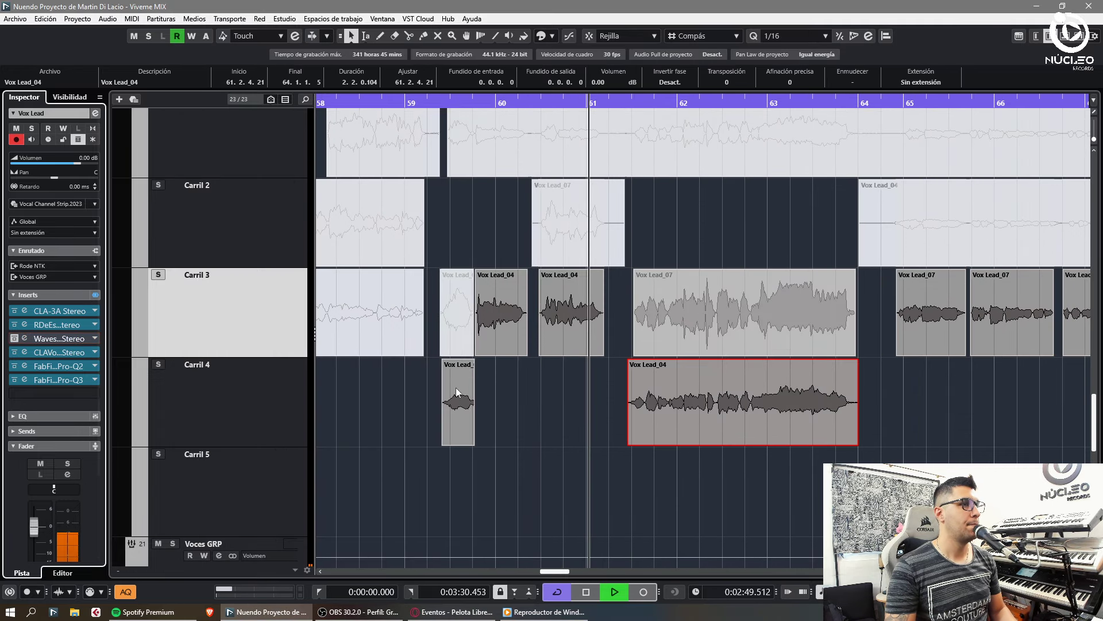
click(567, 426)
key(h)
key(h)
key(h)
key(g)
key(g)
key(g)
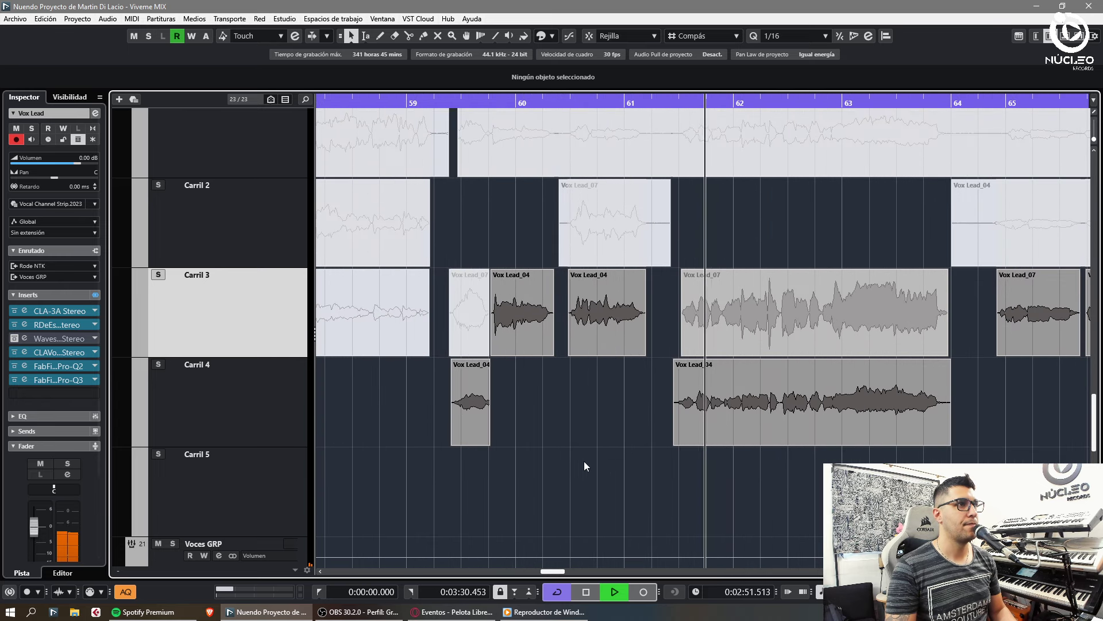
key(h)
key(h)
Step: Return the Vox Lead_04 take of bars 61 to 64 to Carril 2 and mute it
mouse_move(729, 315)
mouse_down()
mouse_move(738, 220)
mouse_move(731, 302)
mouse_up()
drag(725, 388, 722, 202)
mouse_move(755, 301)
mouse_down()
mouse_move(768, 379)
mouse_move(771, 313)
mouse_up()
click(789, 390)
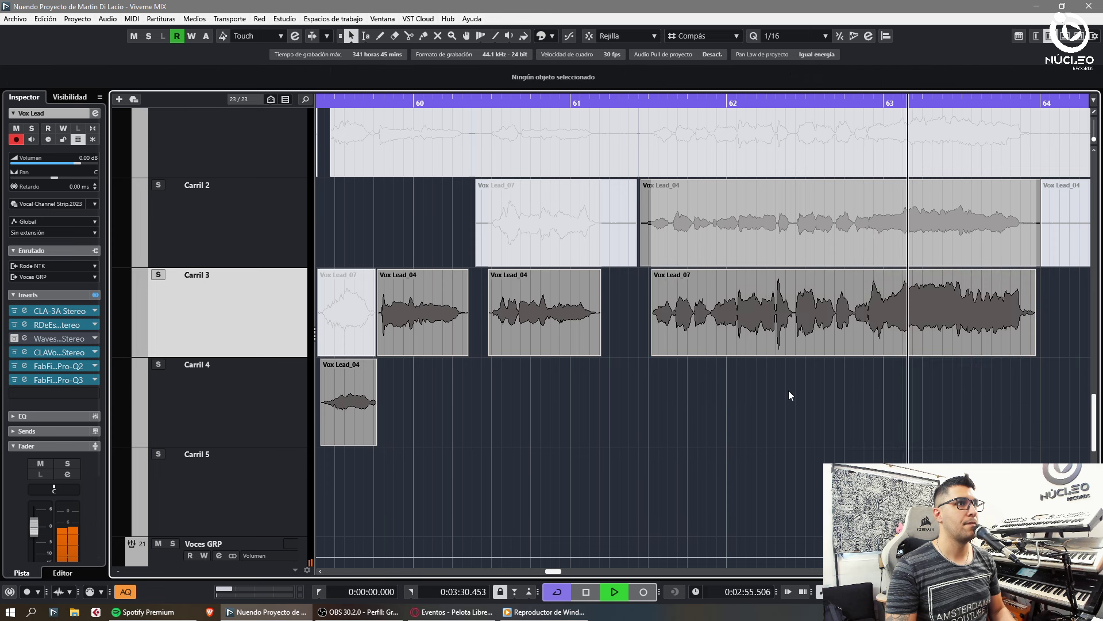
key(g)
key(g)
key(7)
click(709, 244)
key(1)
Step: Play the vocal from around bar 59 and check the short Vox Lead_04 take in Carril 4
key(g)
key(g)
key(g)
key(g)
key(g)
key(f)
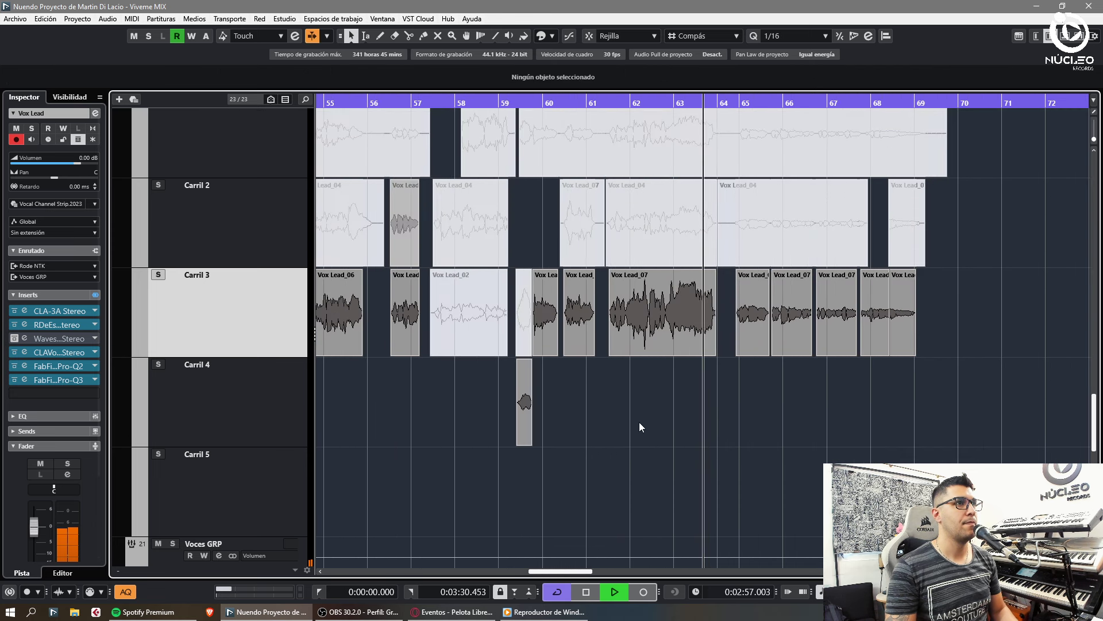
click(502, 104)
key(h)
key(h)
key(h)
key(h)
key(h)
key(h)
key(h)
key(h)
key(g)
key(g)
key(g)
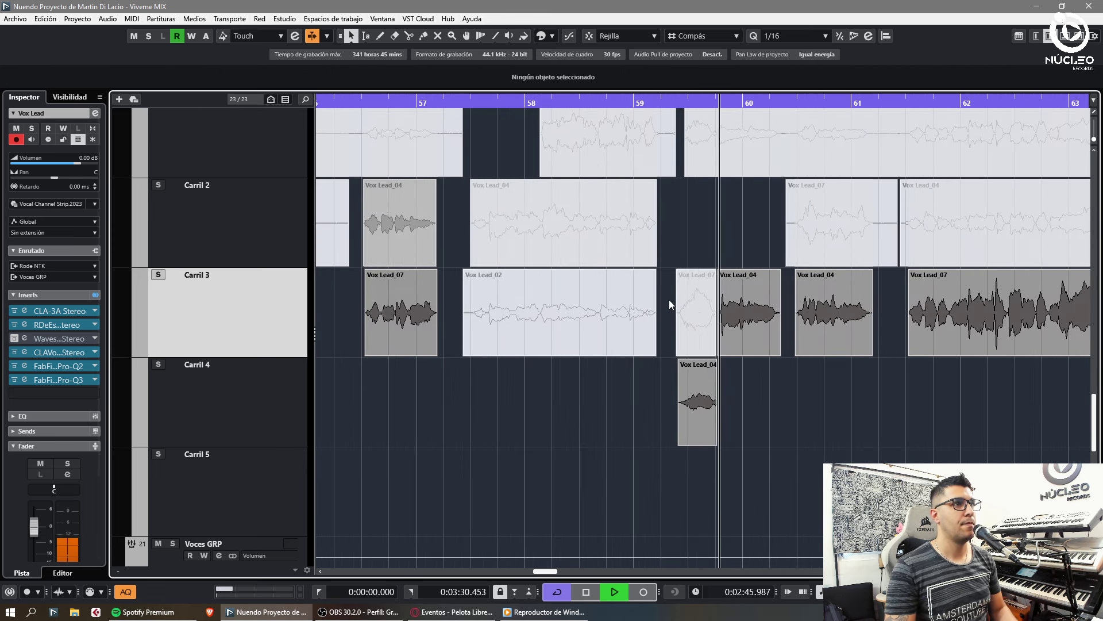
Step: Move the muted Vox Lead_07 clip after bar 59 to Carril 2 and the Vox Lead_04 take from Carril 4 to Carril 3
drag(694, 313, 694, 230)
drag(694, 397, 691, 312)
click(670, 391)
Step: Unmute the Vox Lead_02 clip between bars 57 and 59 in Carril 3 and play from before it
key(7)
click(445, 104)
click(534, 313)
key(1)
click(566, 331)
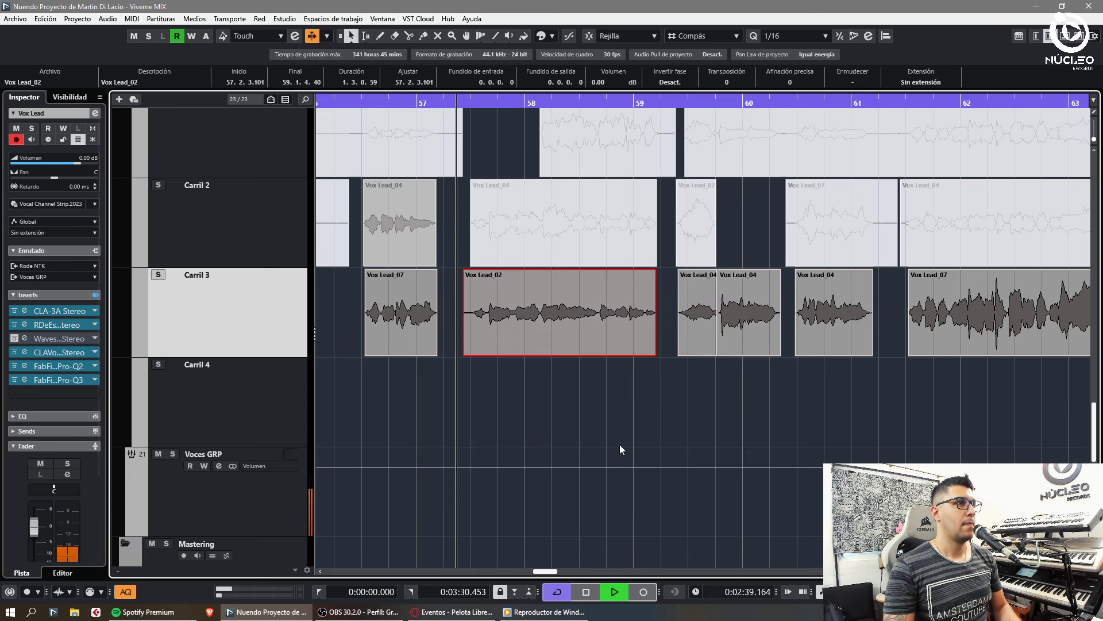
click(620, 445)
Step: Move the active Carril 3 vocal clips from bar 56 to bar 69 onto a new audio track below the others
key(g)
key(g)
key(g)
key(g)
key(g)
scroll(689, 408, down, 2)
key(g)
key(g)
key(g)
drag(983, 253, 694, 563)
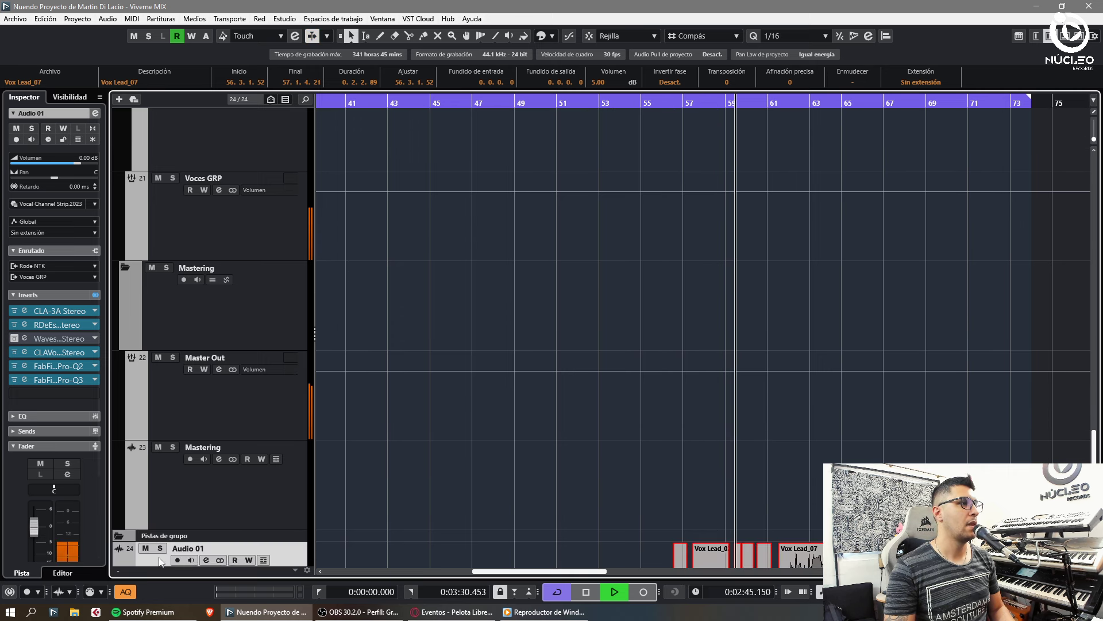
Step: Move the new audio track directly above Voces GRP and rename it Vox FX
drag(161, 561, 208, 267)
scroll(202, 353, up, 3)
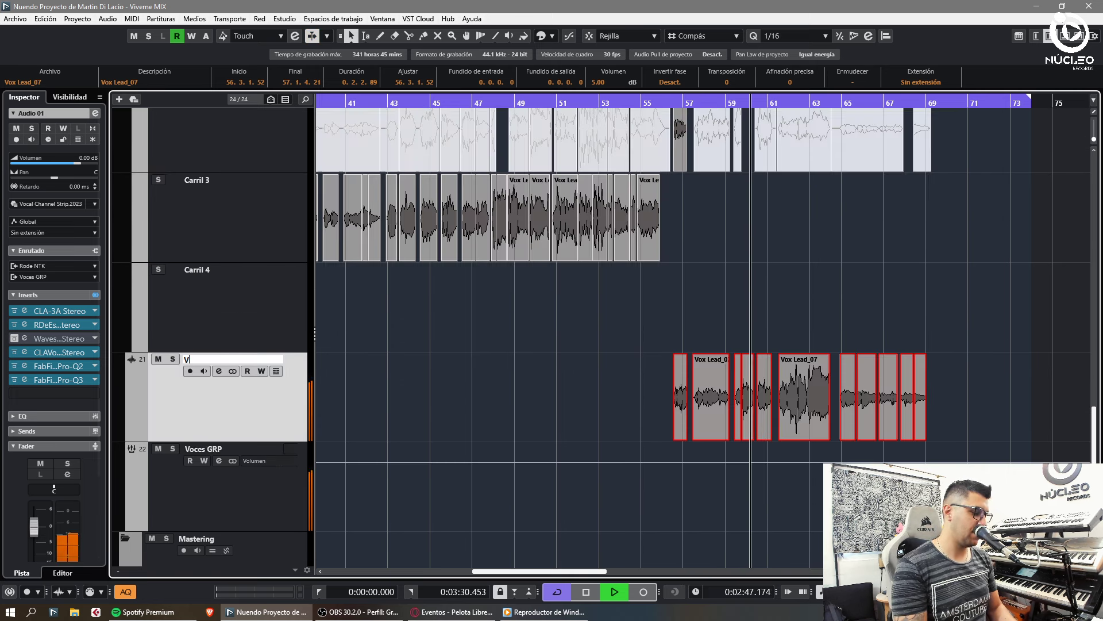
text(FX)
key(Return)
click(577, 355)
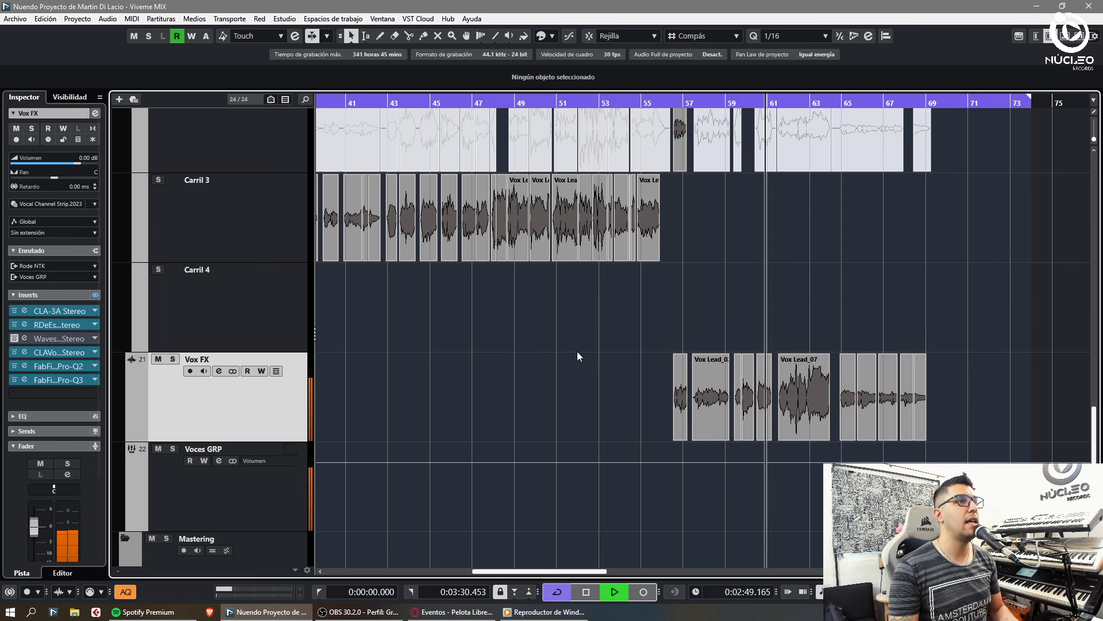
Step: Remove Waves Tune from the Vox FX inserts and load CLA Effects Stereo in a free slot
key(h)
click(578, 150)
key(1)
click(519, 99)
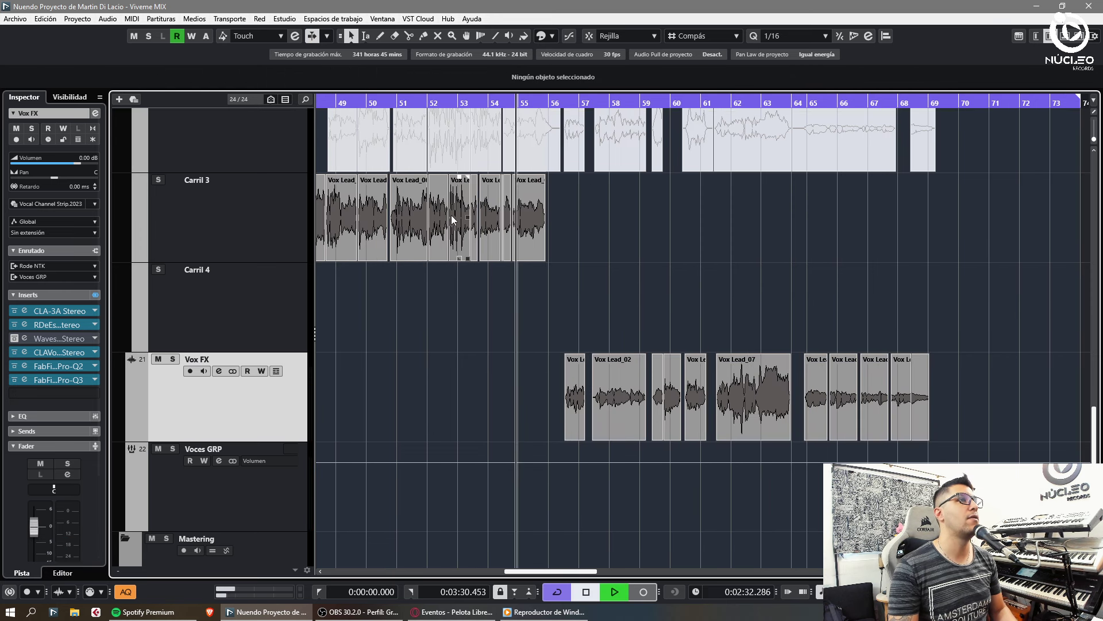
key(h)
key(space)
key(space)
click(57, 337)
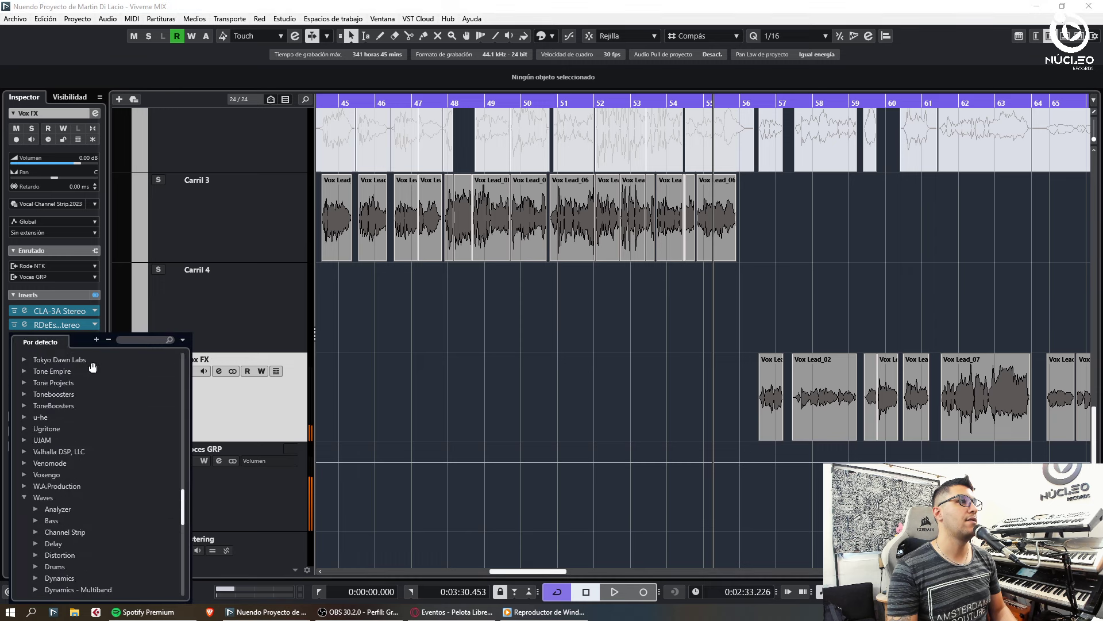
click(54, 360)
click(58, 393)
text(effects)
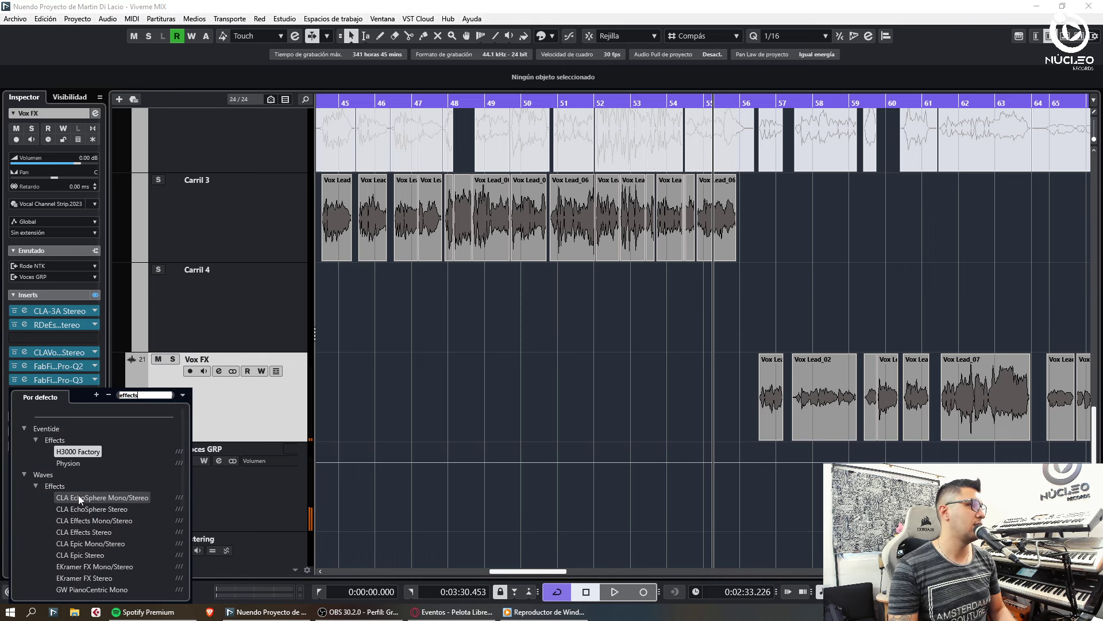
click(85, 533)
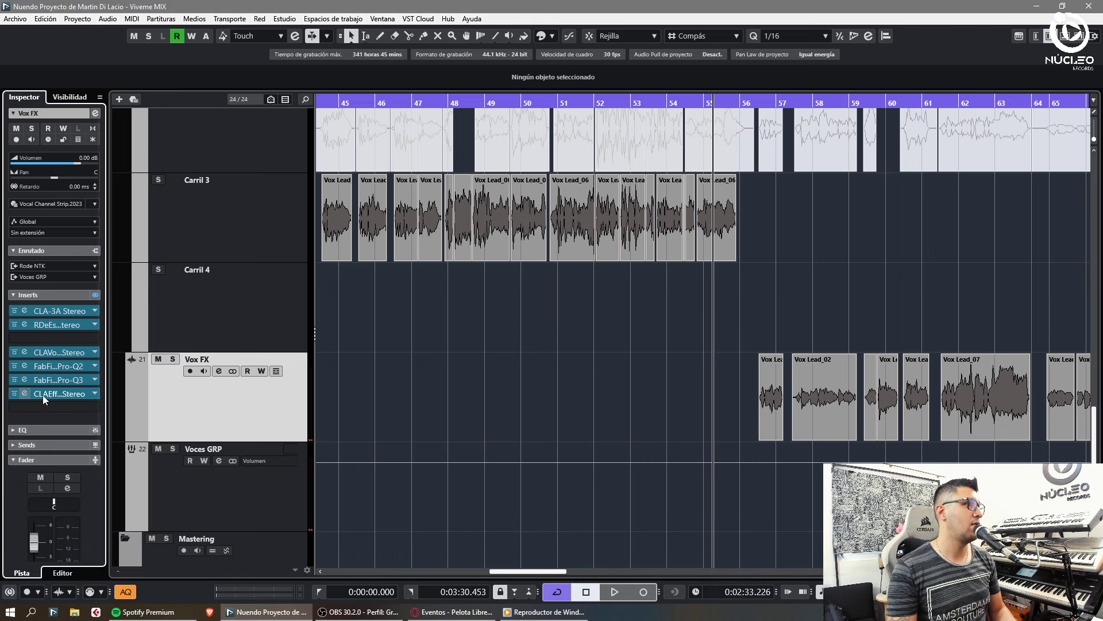
Step: Move CLA Effects to the third insert slot and set it to Filter EQ, Drive distortion and Room reverb, with delays and Pitch off
drag(43, 395, 37, 344)
click(24, 339)
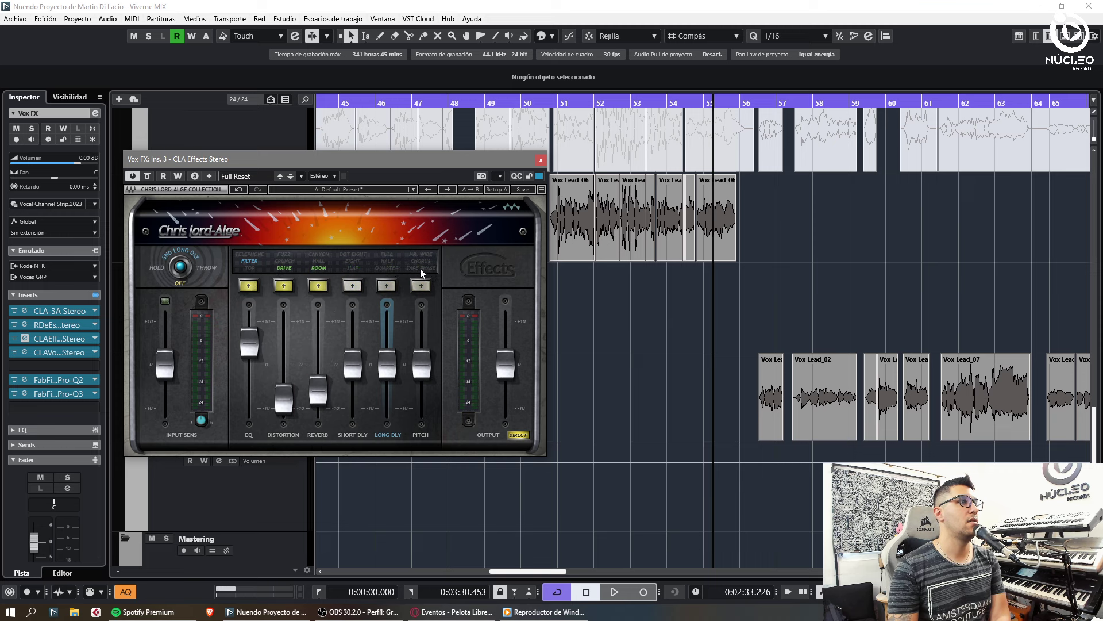
click(540, 159)
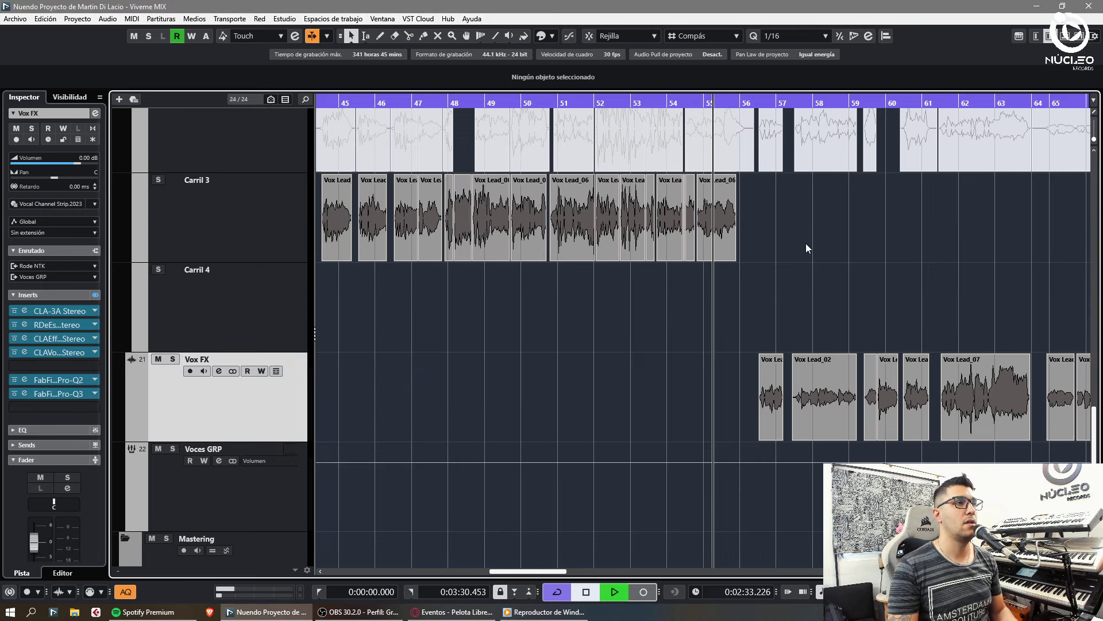
Step: Play from around bar 55 to audition the transition into the Vox FX section
key(h)
key(h)
key(h)
key(h)
key(h)
key(g)
key(g)
key(h)
key(h)
key(g)
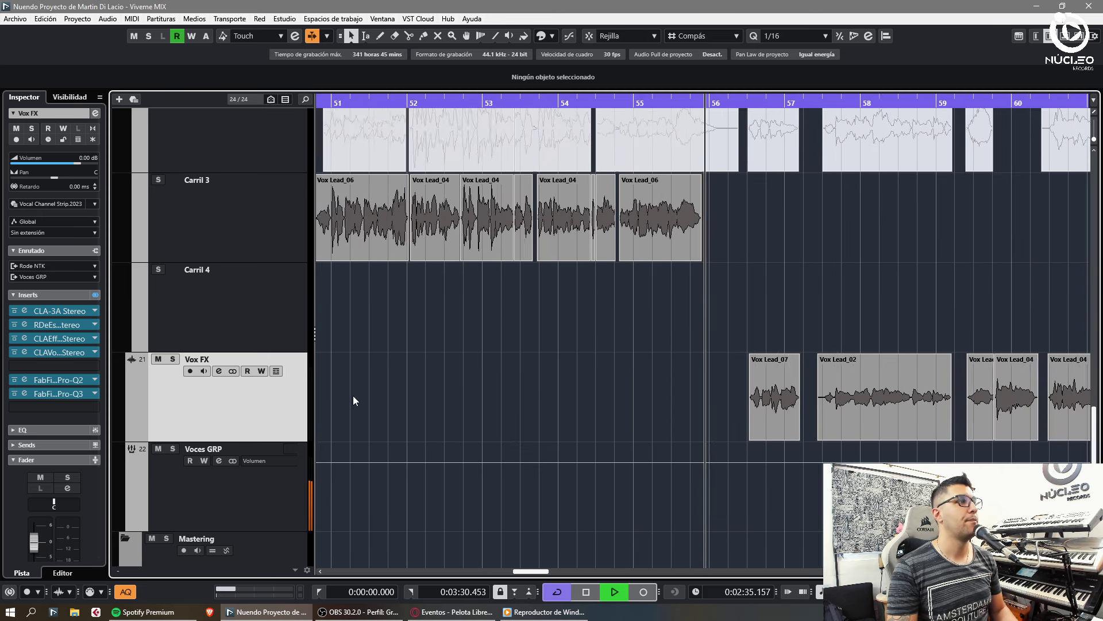
key(g)
key(g)
Step: Lower the Vox FX track's volume to -7 dB during playback
scroll(81, 164, down, 2)
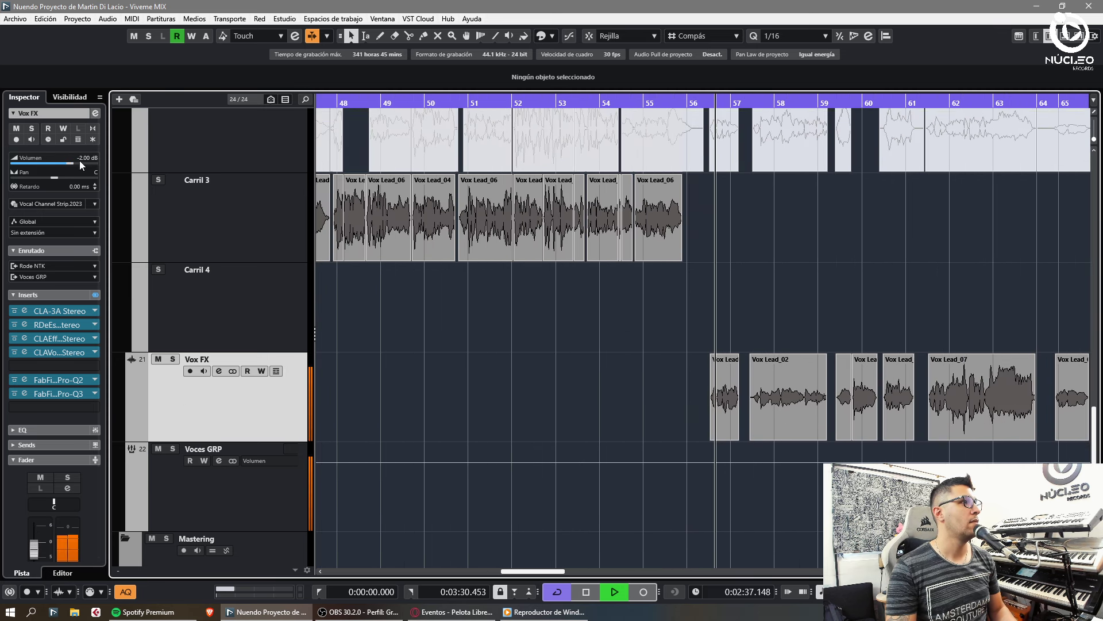
double_click(85, 160)
text(-6)
key(Return)
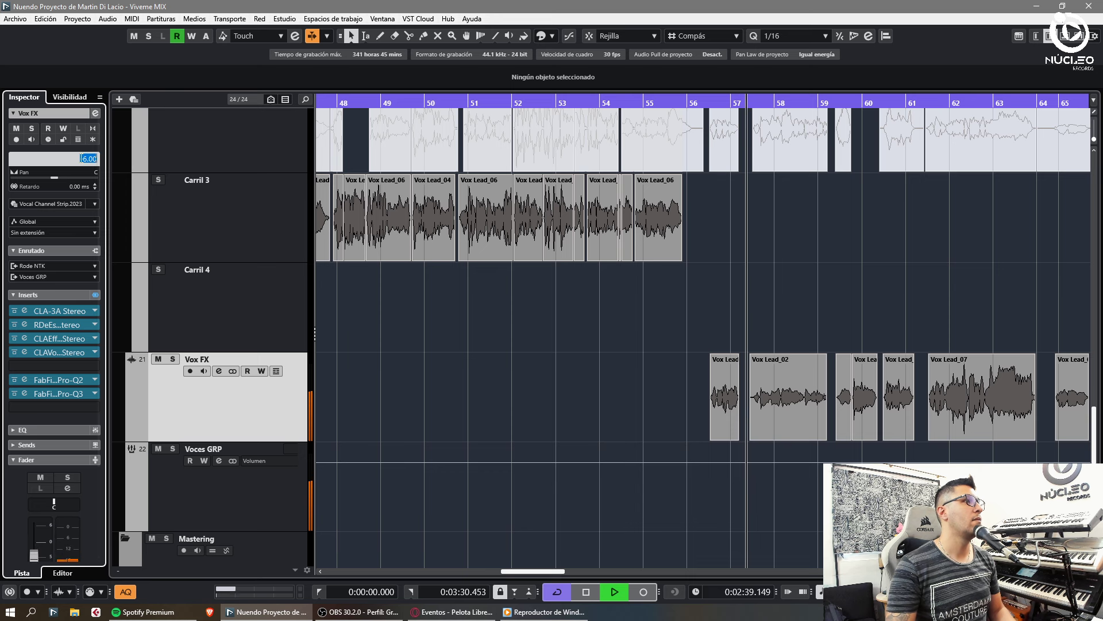
key(Return)
Step: Check the CLA Effects settings on Vox FX and add the Blackhole reverb in the eighth insert slot
click(24, 339)
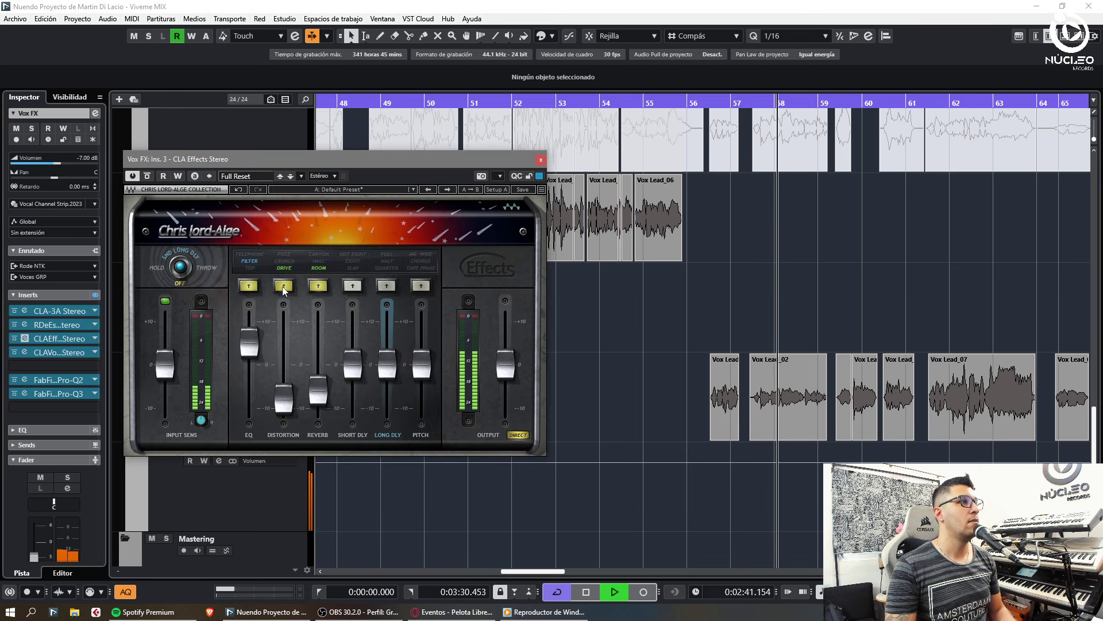
click(541, 159)
click(51, 406)
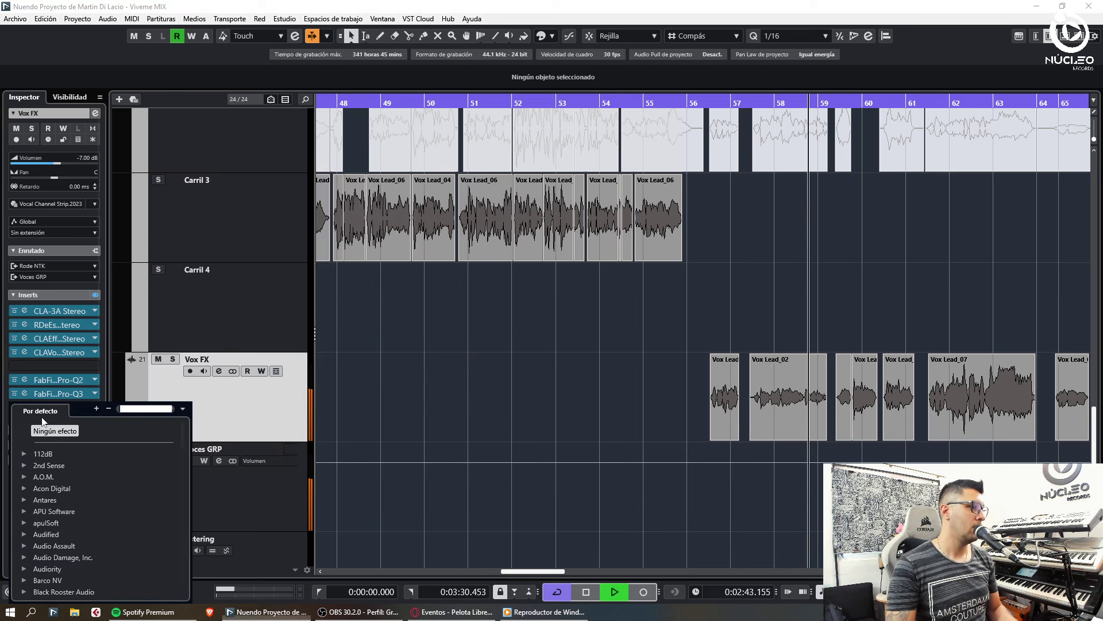
text(blackh)
click(64, 464)
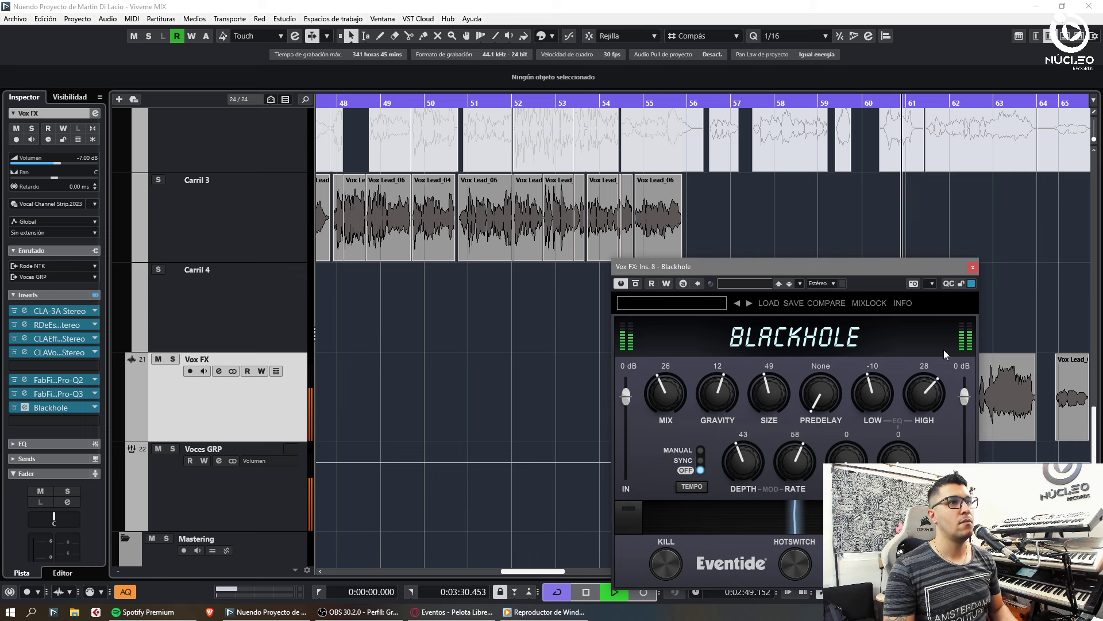
click(972, 268)
Step: Audition the Vox FX phrases between about bars 61 and 64 with Blackhole active, and stop playback
key(g)
key(g)
key(h)
click(796, 407)
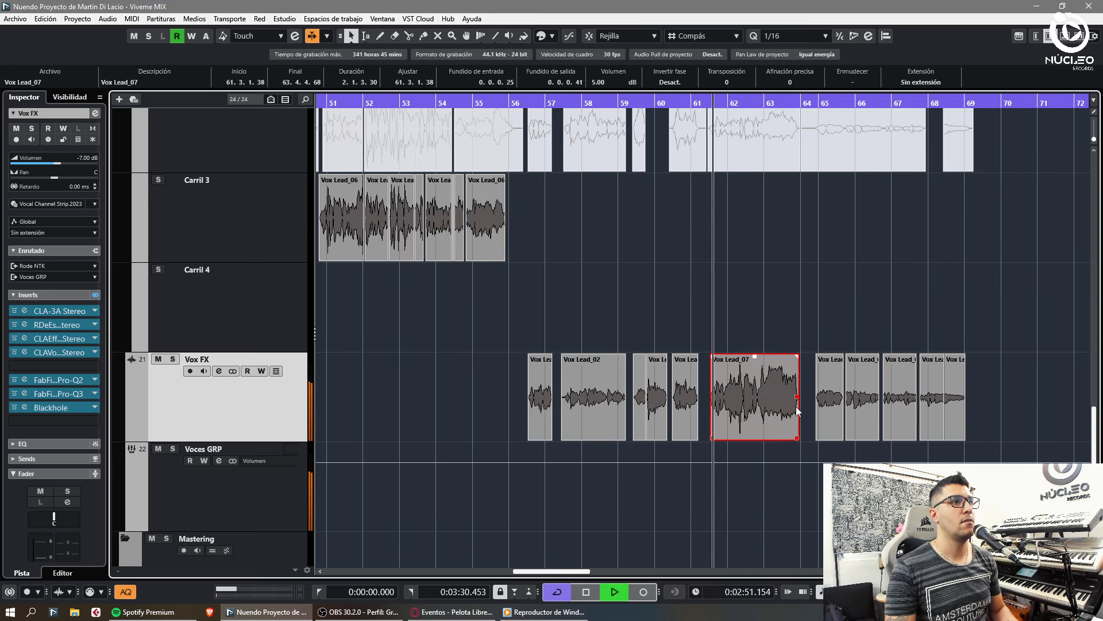
key(h)
key(h)
key(h)
click(797, 296)
key(h)
key(h)
key(h)
key(h)
key(g)
key(g)
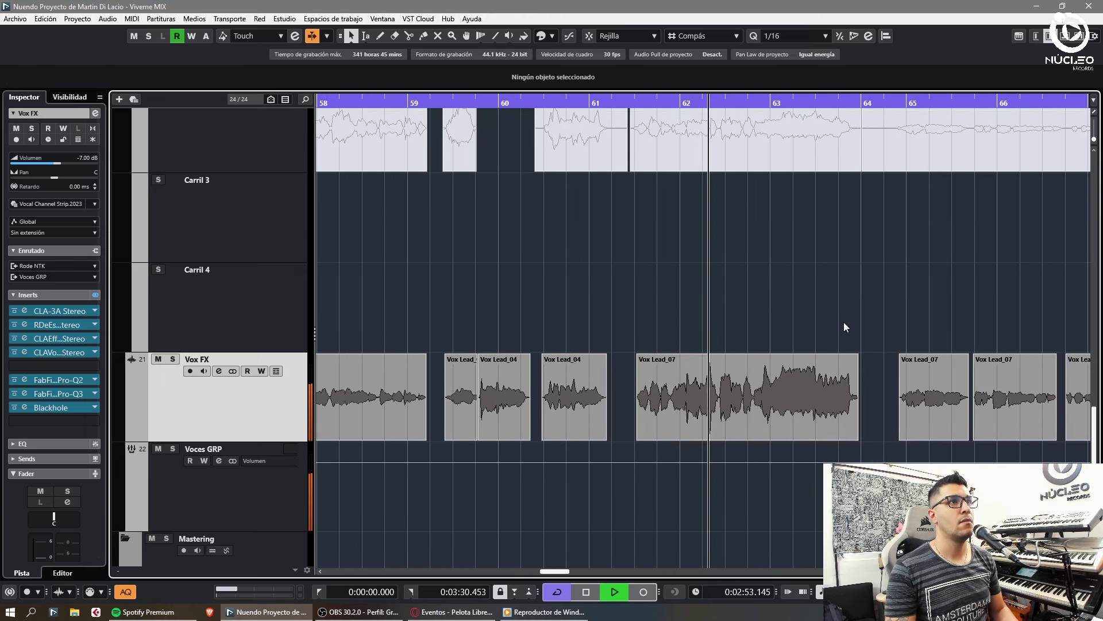
key(g)
key(g)
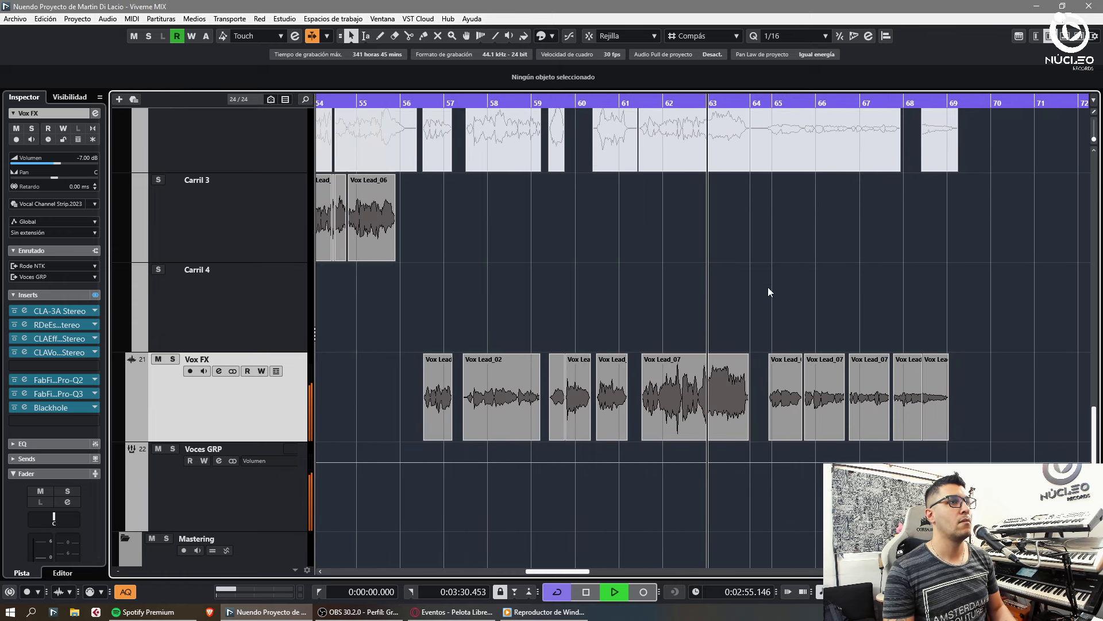
key(h)
key(h)
key(h)
key(h)
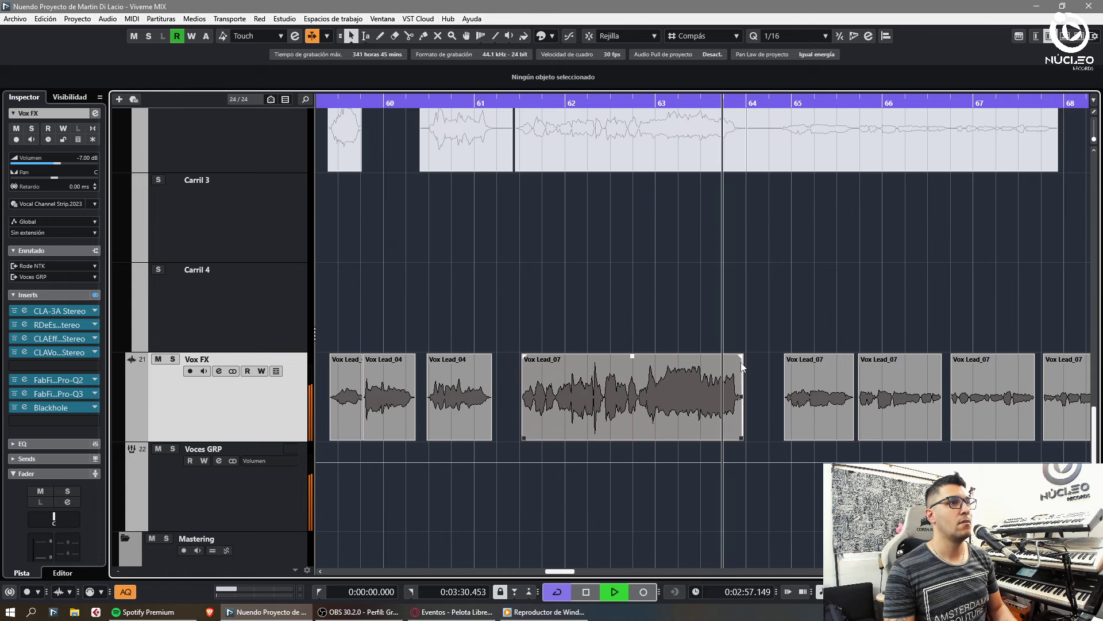
key(g)
key(g)
key(g)
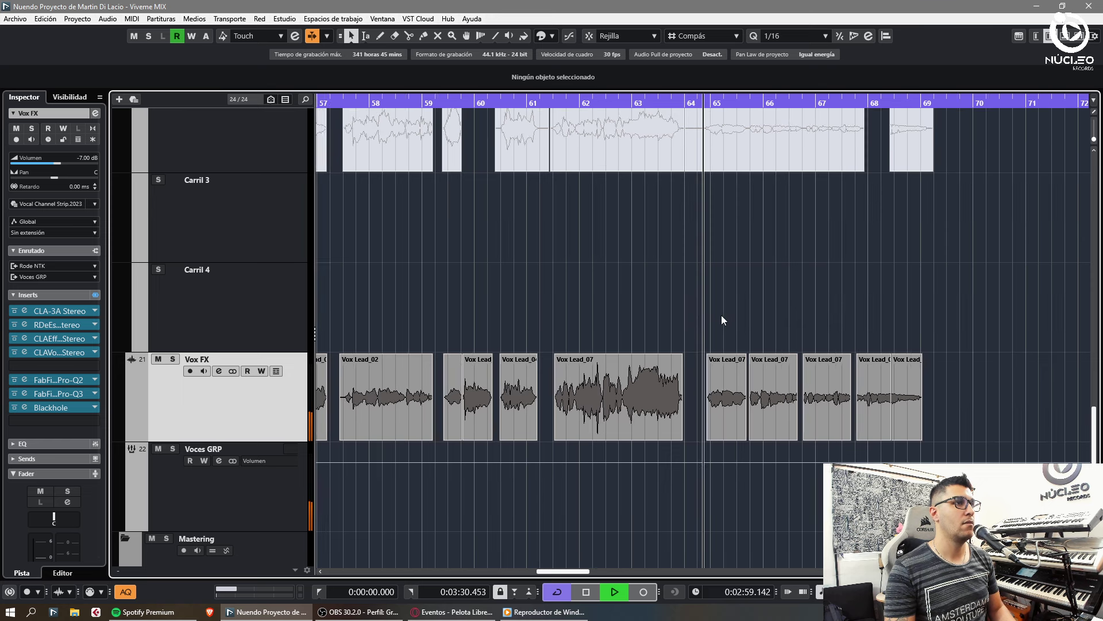
key(g)
click(630, 359)
key(space)
click(693, 366)
key(g)
key(g)
key(h)
key(h)
key(h)
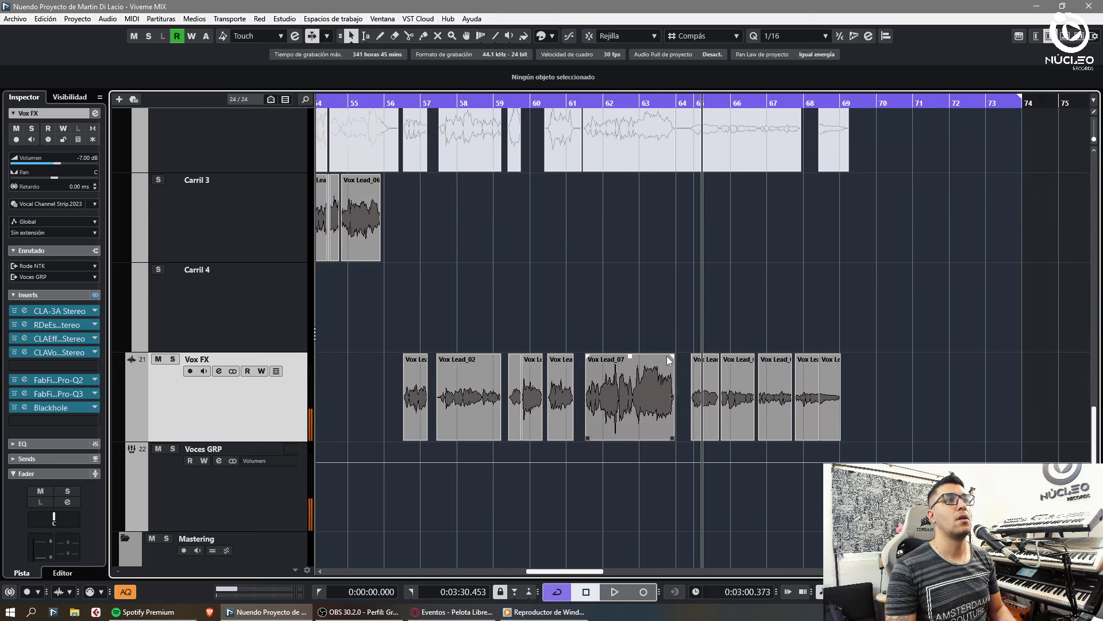
key(g)
drag(677, 310, 367, 416)
drag(702, 368, 689, 346)
key(ctrl+z)
Step: Move the Vox Lead_07 event starting at bar 61 from Vox FX to lane 3 (Carril 3) of the lead vocal
click(706, 294)
key(g)
key(g)
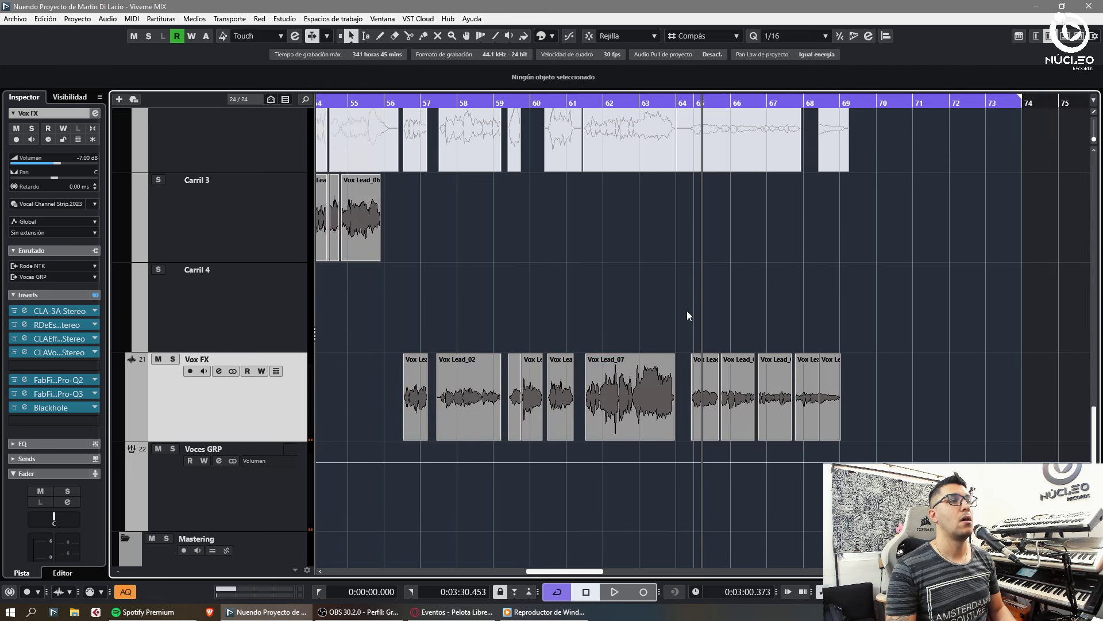
key(h)
drag(759, 423, 759, 246)
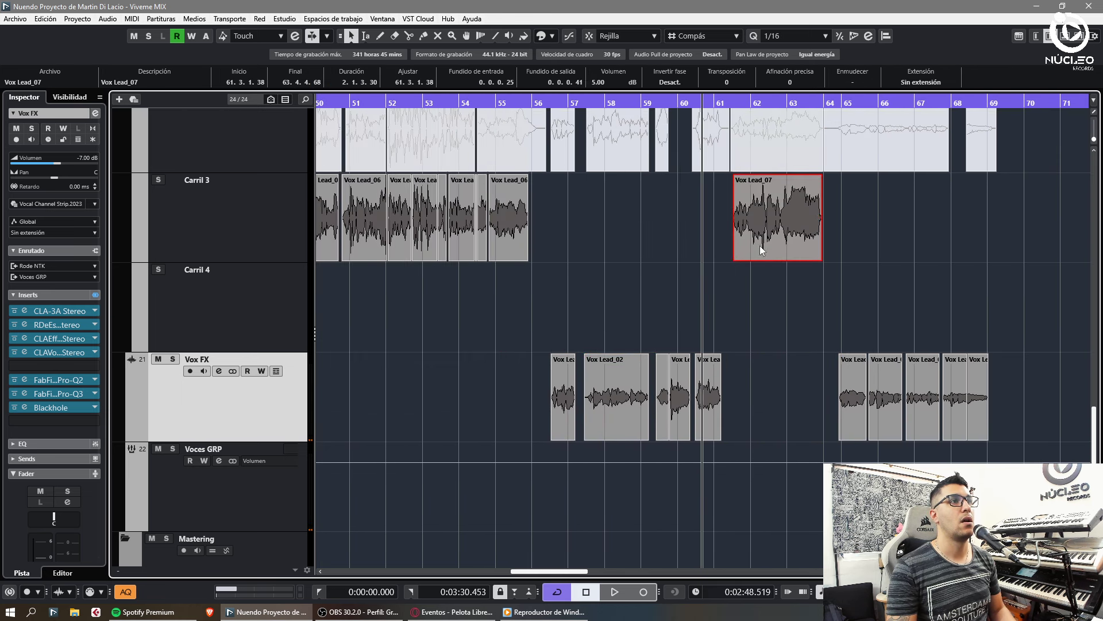
key(h)
key(h)
key(h)
key(h)
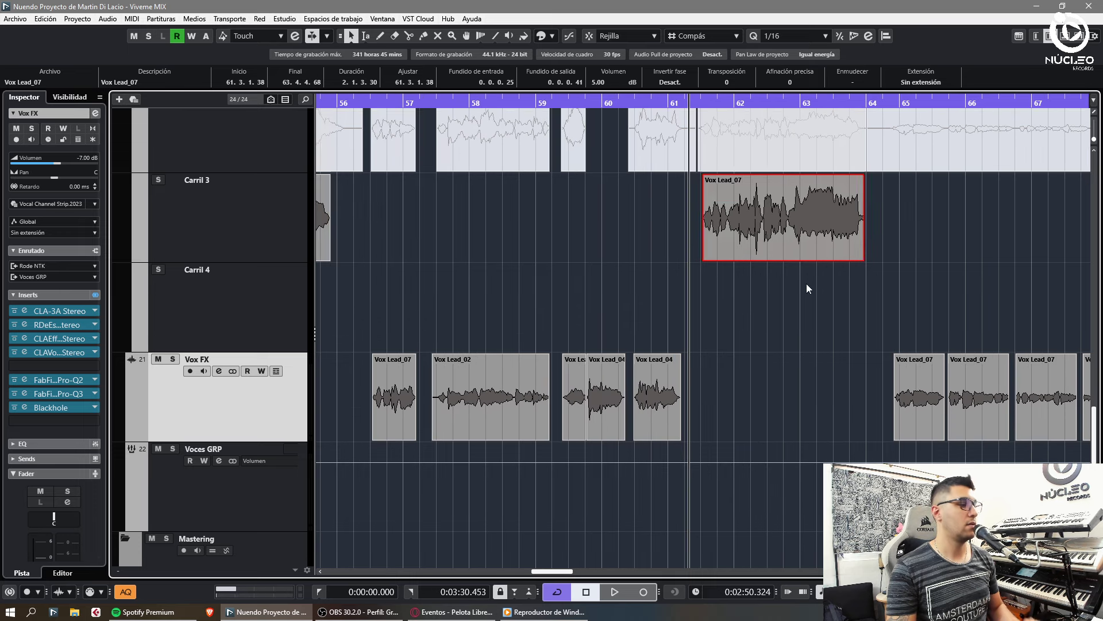
click(807, 286)
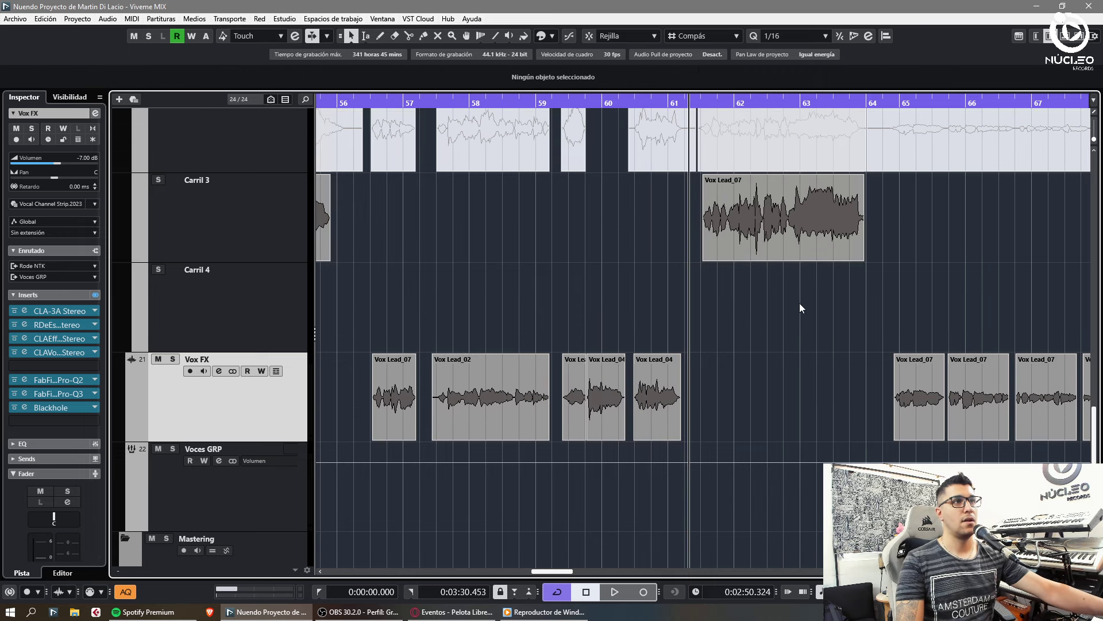
Step: Play from about bar 61 to audition the Vox Lead_07 phrase without the Vox FX processing
key(g)
key(h)
key(h)
key(h)
key(h)
key(h)
key(h)
key(h)
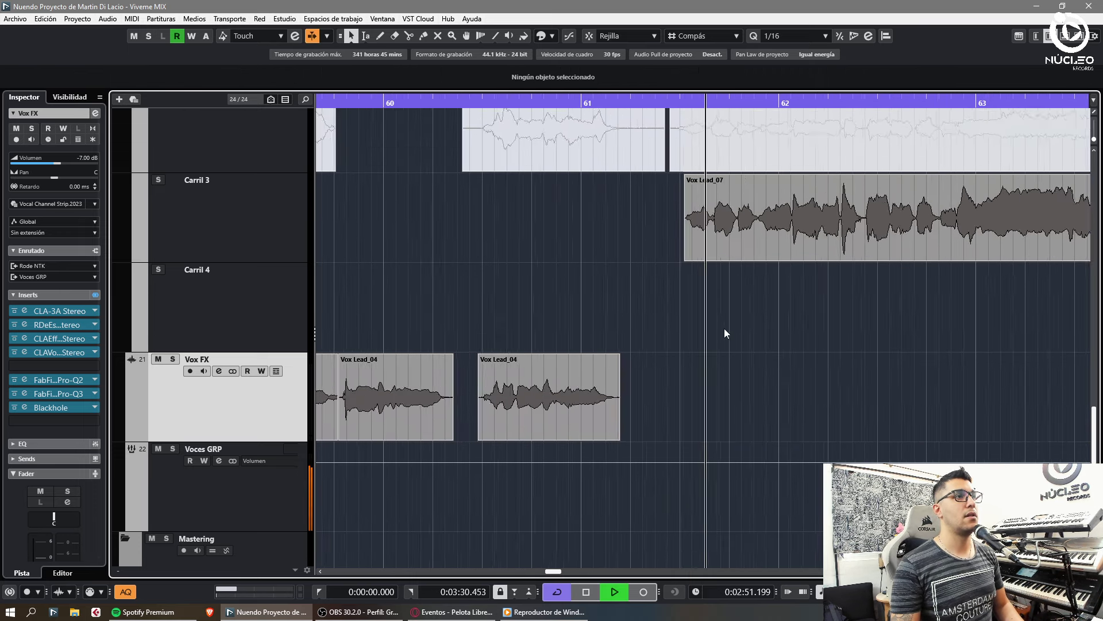
key(g)
key(g)
key(g)
Step: Touch up the lead vocal's pitch curve around 0:02:54 with the Pencil tool in Waves Tune on Vox Lead
click(209, 278)
click(24, 338)
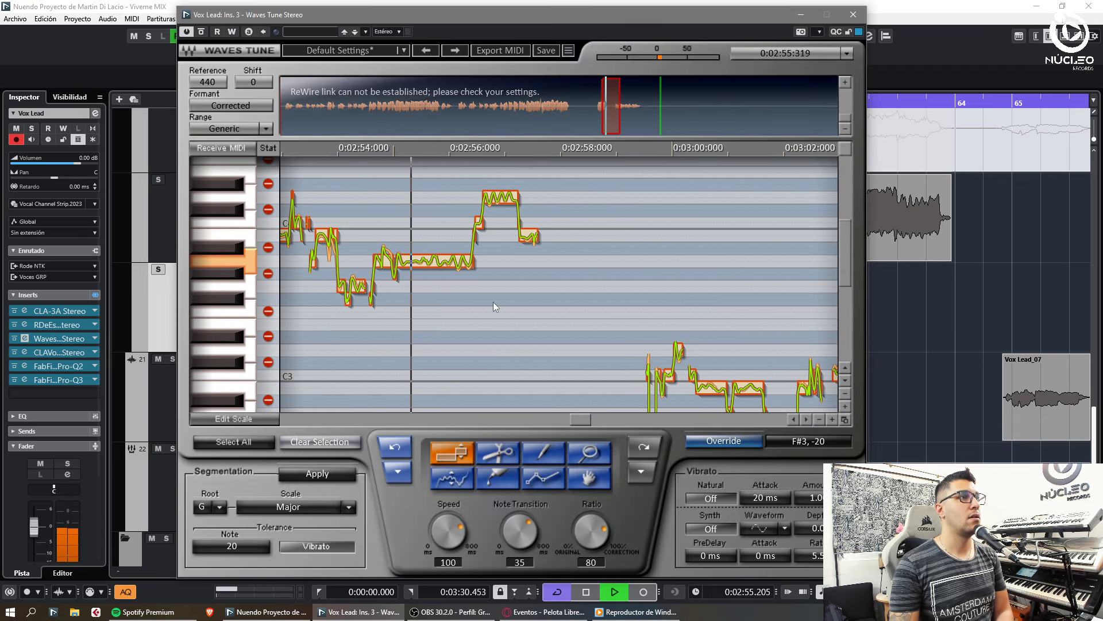
click(530, 452)
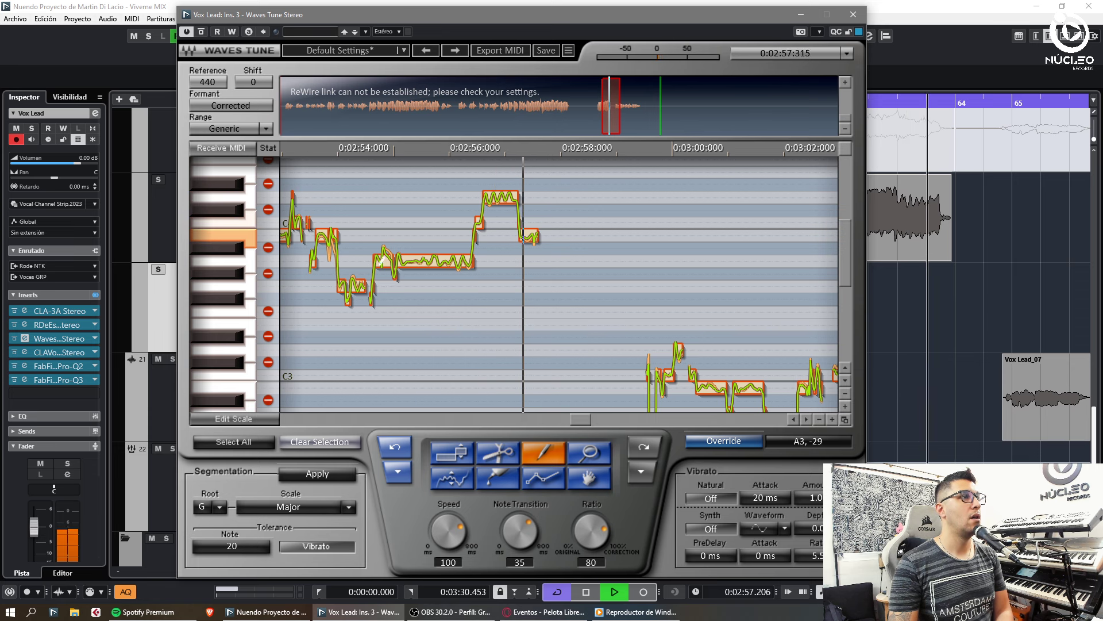
key(space)
key(KP_Subtract)
key(space)
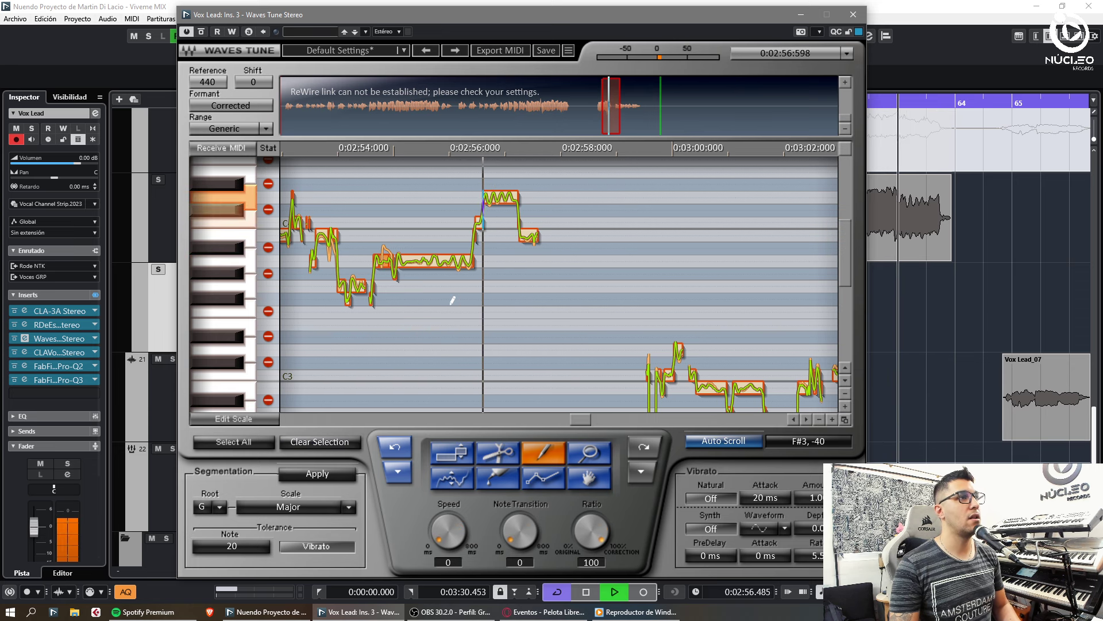
click(454, 453)
click(853, 15)
Step: Replay from around bar 59 to audition the Vox FX phrases leading into the lane 3 phrase
key(g)
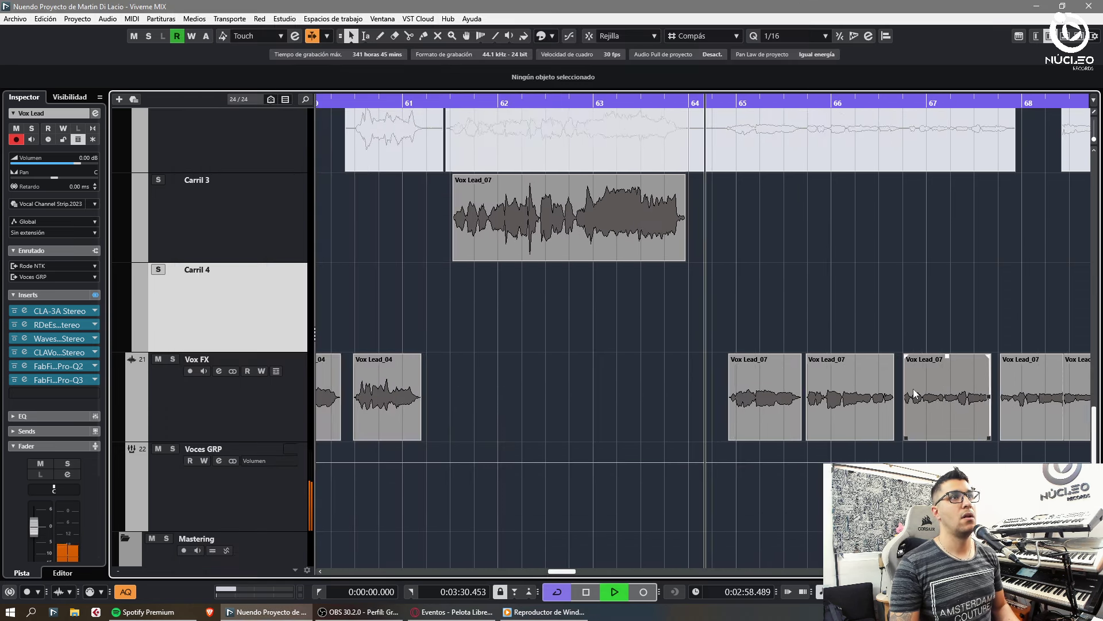
key(g)
key(g)
click(371, 102)
key(h)
key(h)
key(h)
key(h)
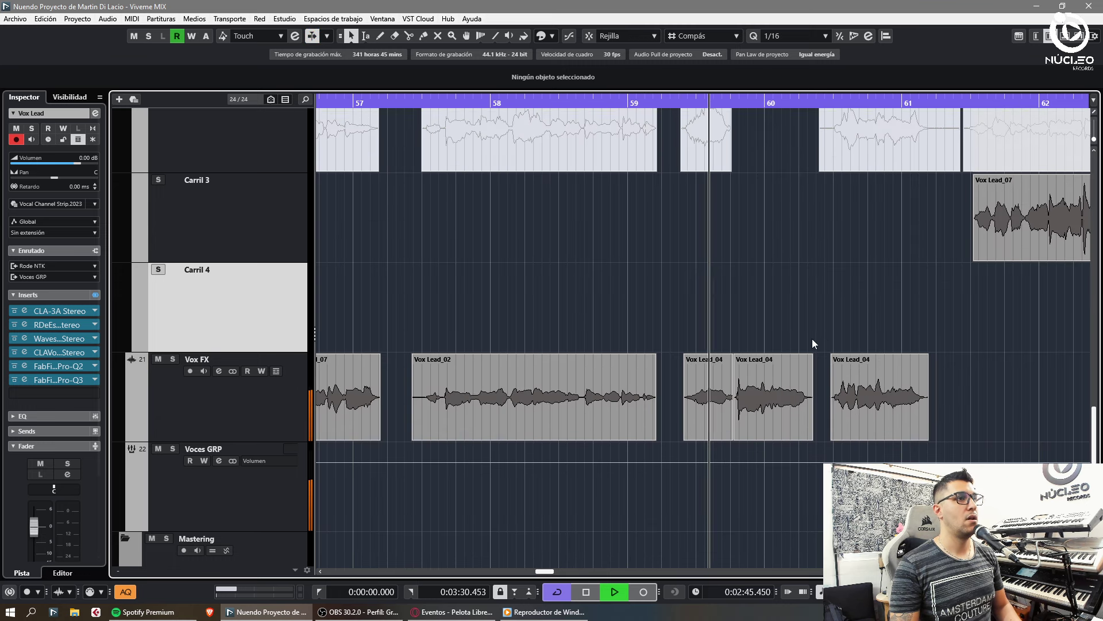
key(g)
key(g)
key(h)
key(h)
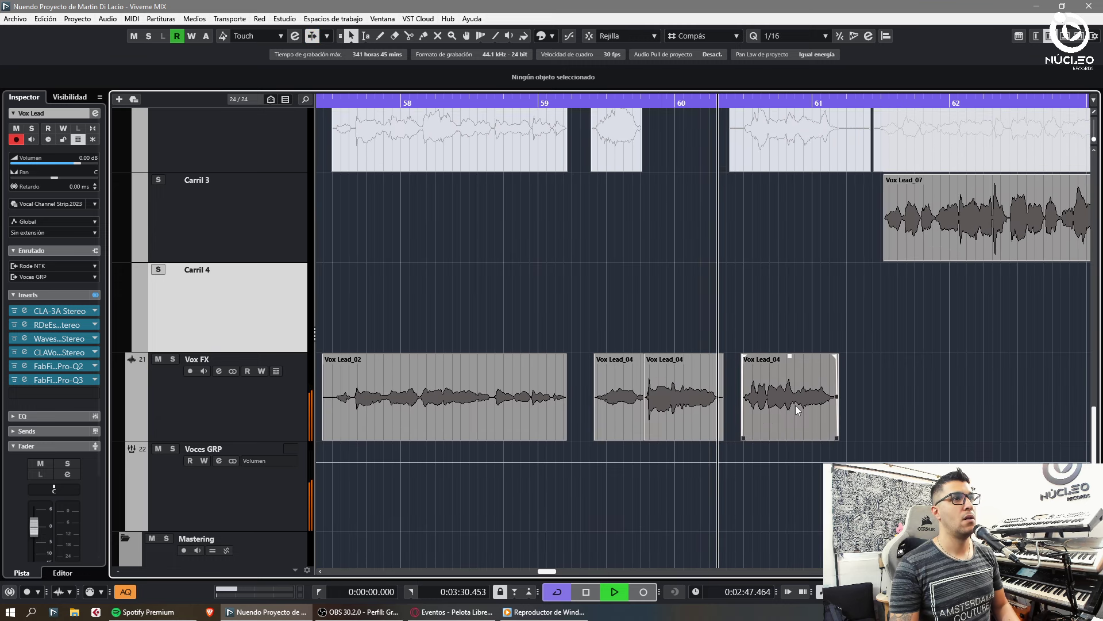
Step: Move the Vox Lead_04 event starting in bar 60, after the rest, from Vox FX to lane 3 (Carril 3)
drag(794, 404, 791, 227)
click(763, 322)
key(h)
key(h)
Step: Lower the volume of the Vox Lead_04 event in lane 3 to -2 dB, checking it during playback from about bar 60
click(694, 215)
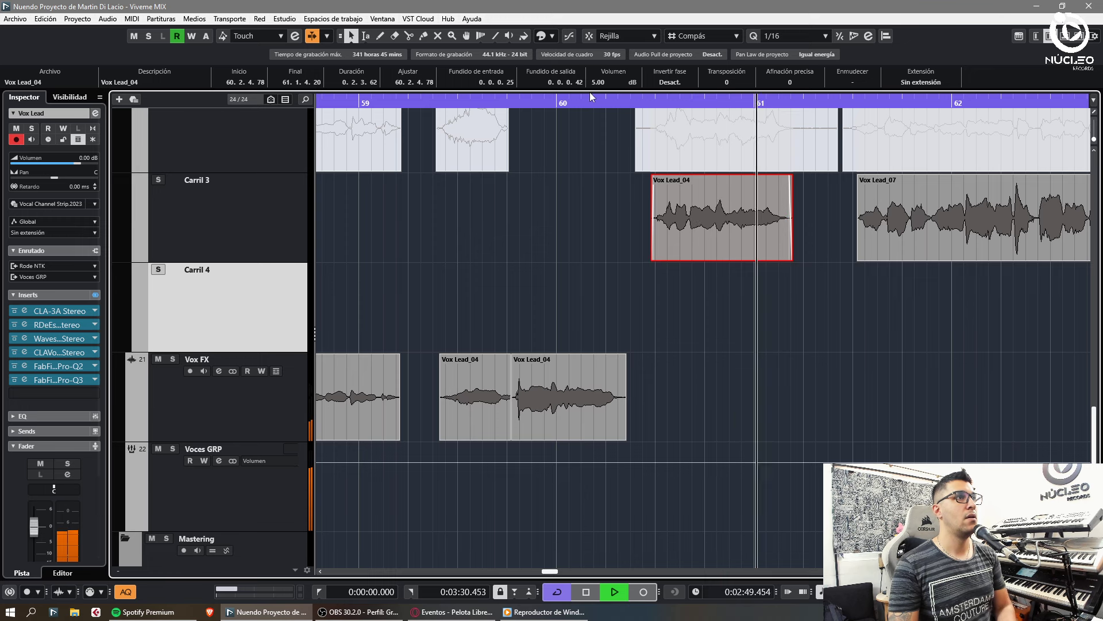
key(Return)
click(528, 102)
click(705, 400)
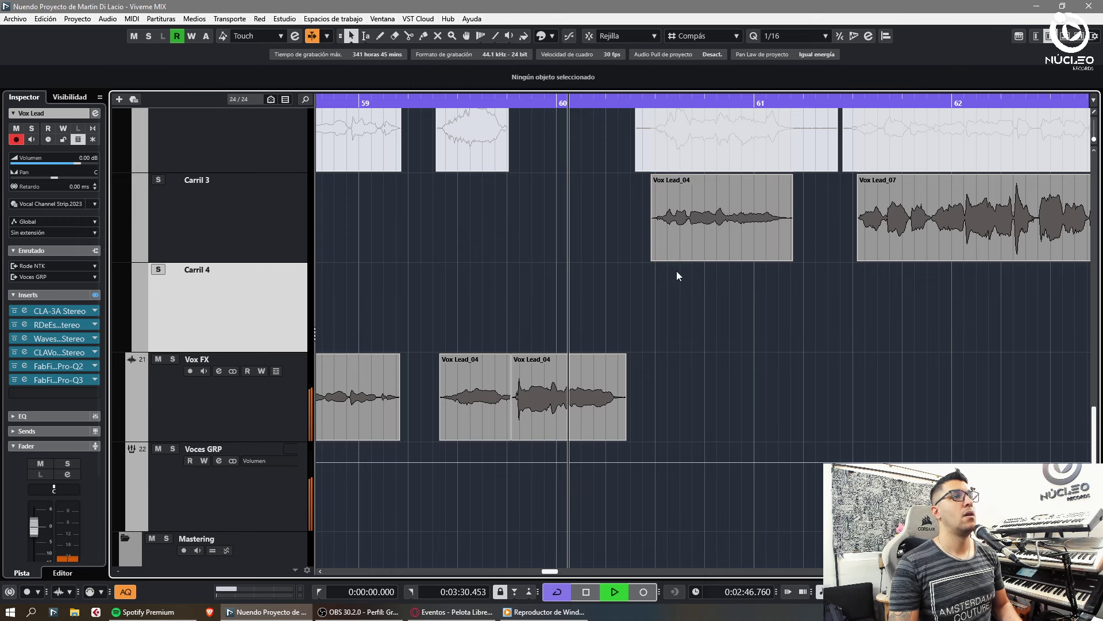
click(656, 182)
text(-)
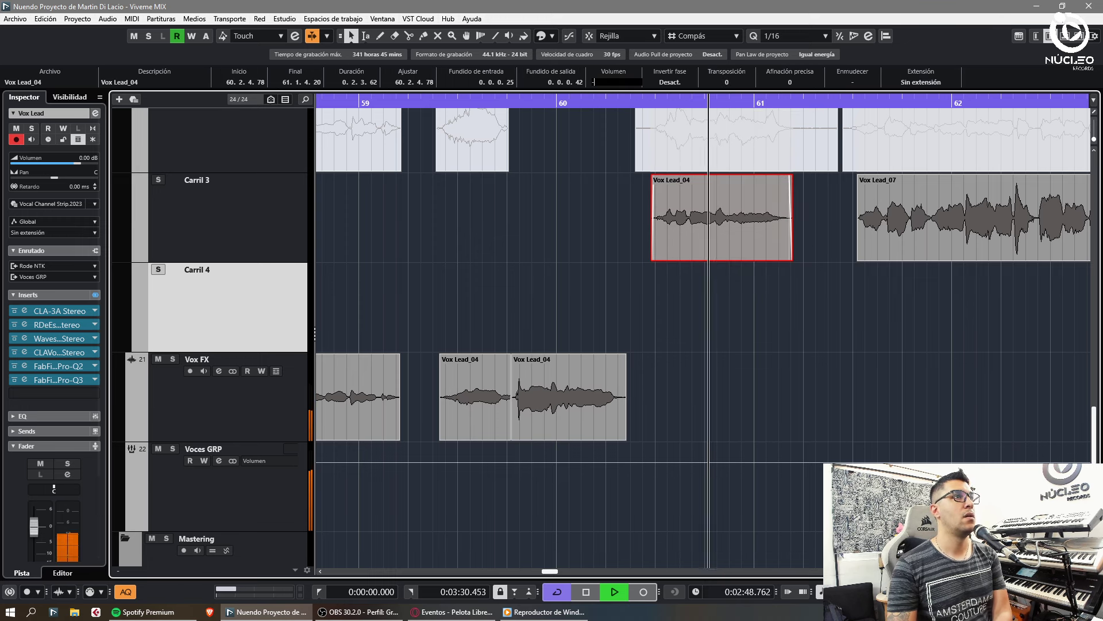
text(2)
key(Return)
click(783, 315)
Step: Listen to the lane 3 phrases through bars 61 to 64 to check the rebalanced transition
key(g)
key(g)
key(g)
key(g)
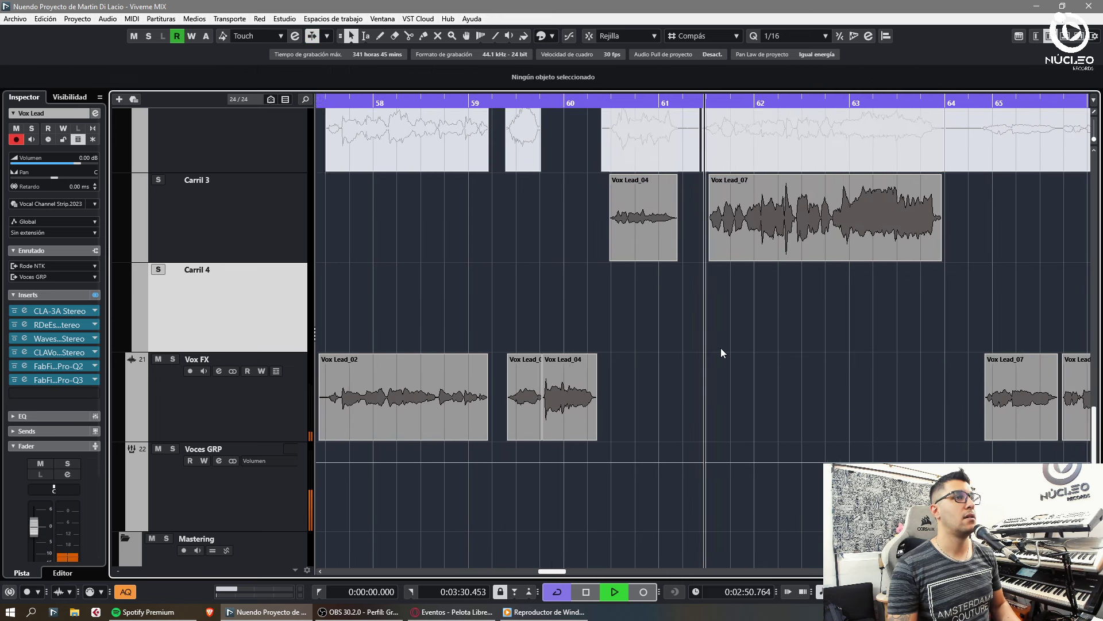
key(g)
key(g)
key(g)
key(h)
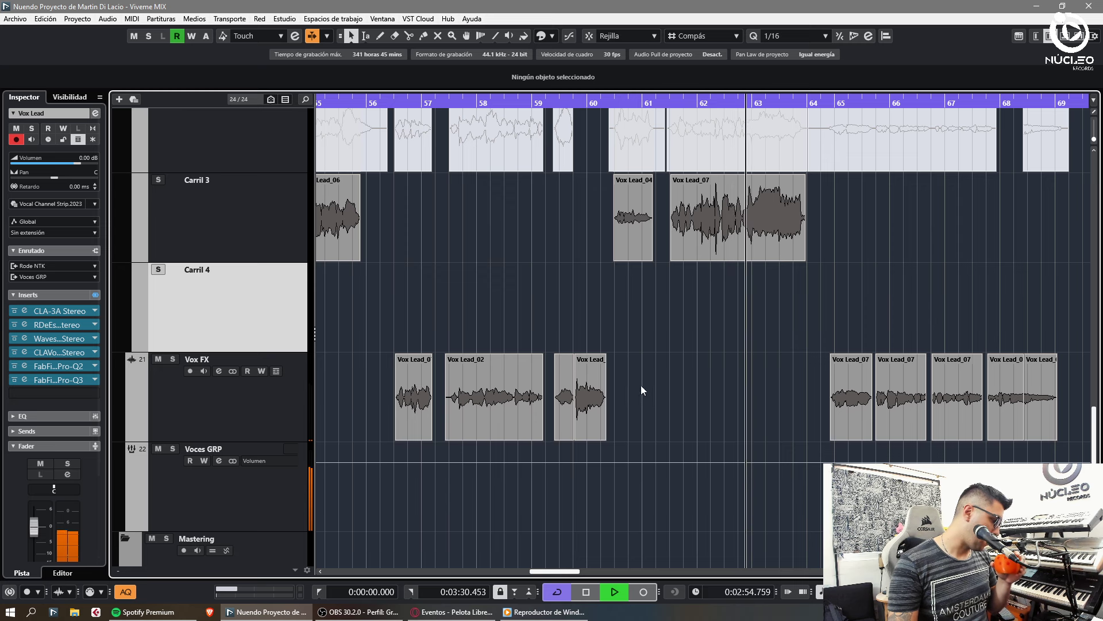
click(589, 384)
click(625, 358)
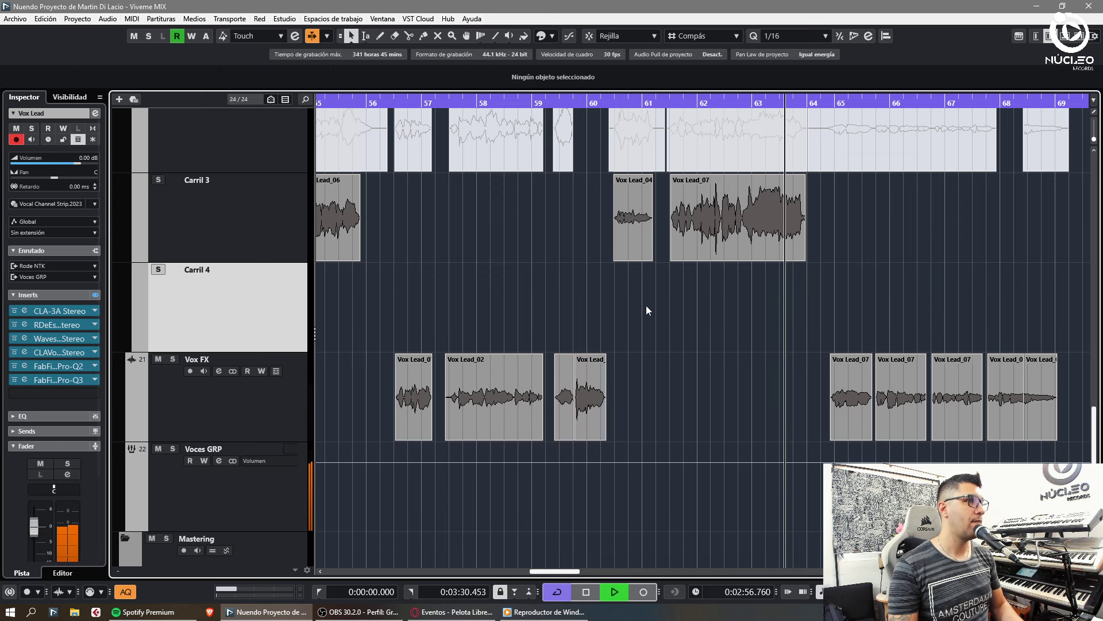
key(g)
key(h)
key(g)
key(g)
key(g)
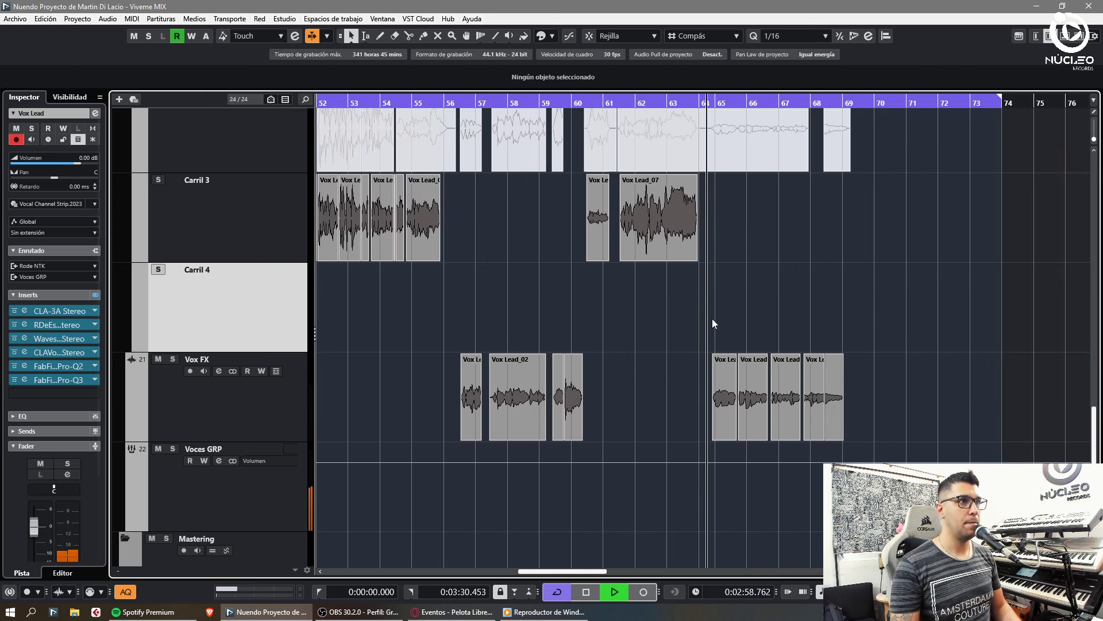
Step: Listen to the closing Vox FX phrases from about bar 64 to past bar 69, and stop playback
key(h)
key(h)
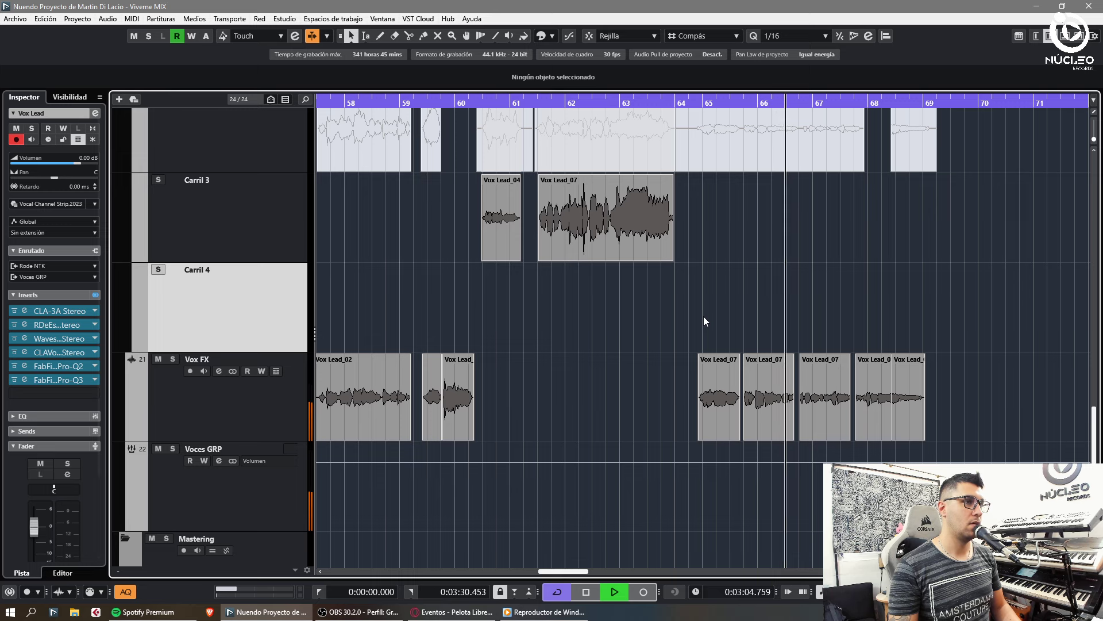
key(h)
key(h)
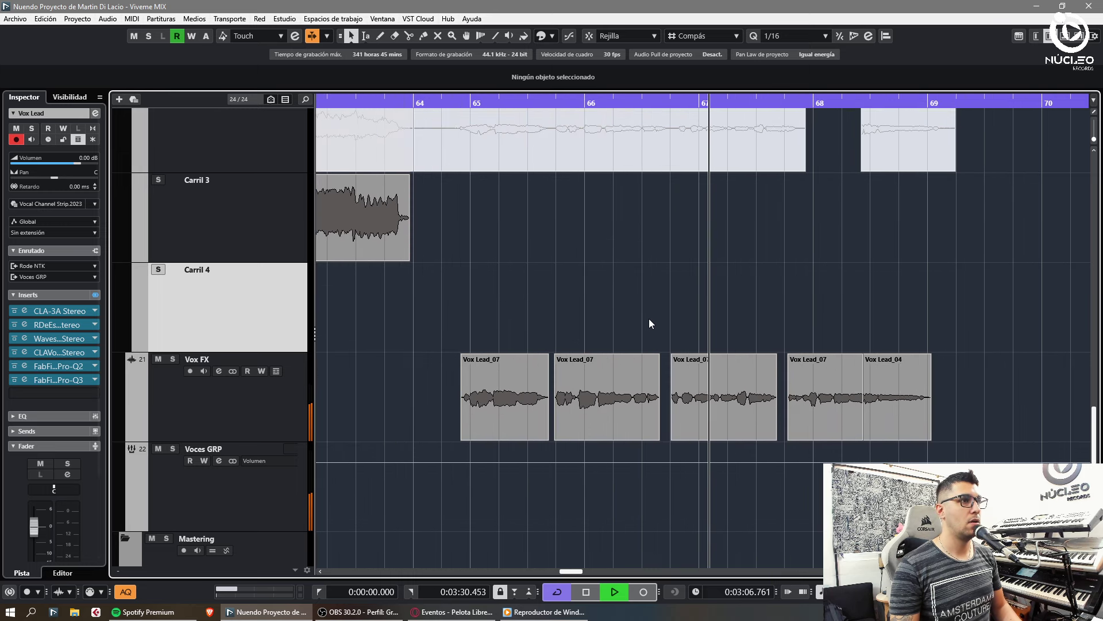
key(g)
key(g)
key(g)
key(g)
key(h)
key(h)
key(g)
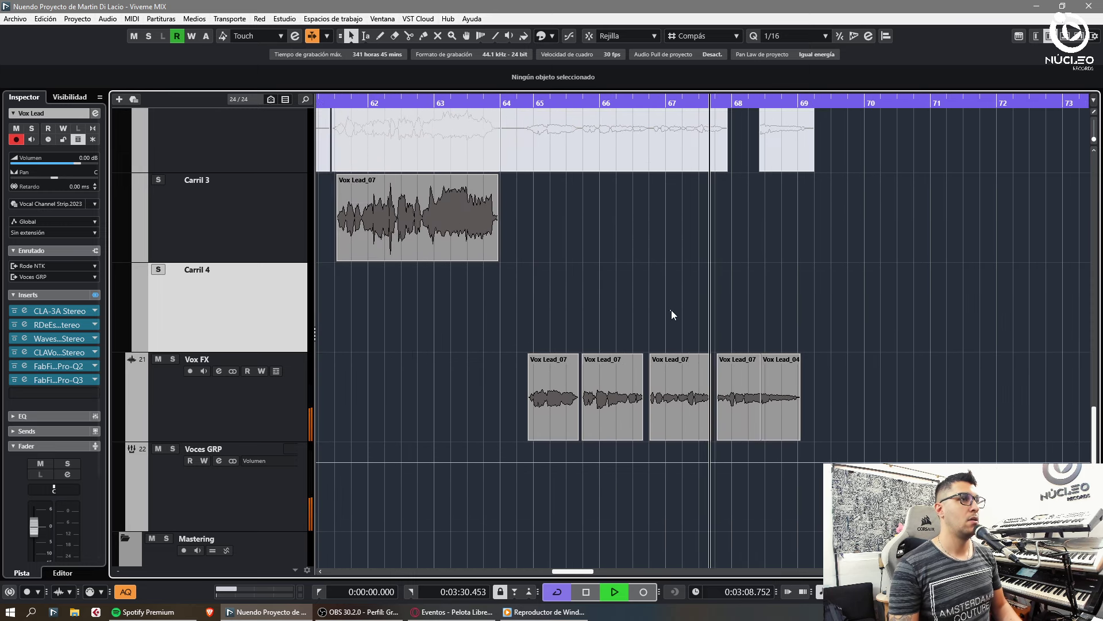
key(h)
key(g)
key(g)
key(g)
key(h)
key(h)
drag(788, 340, 436, 391)
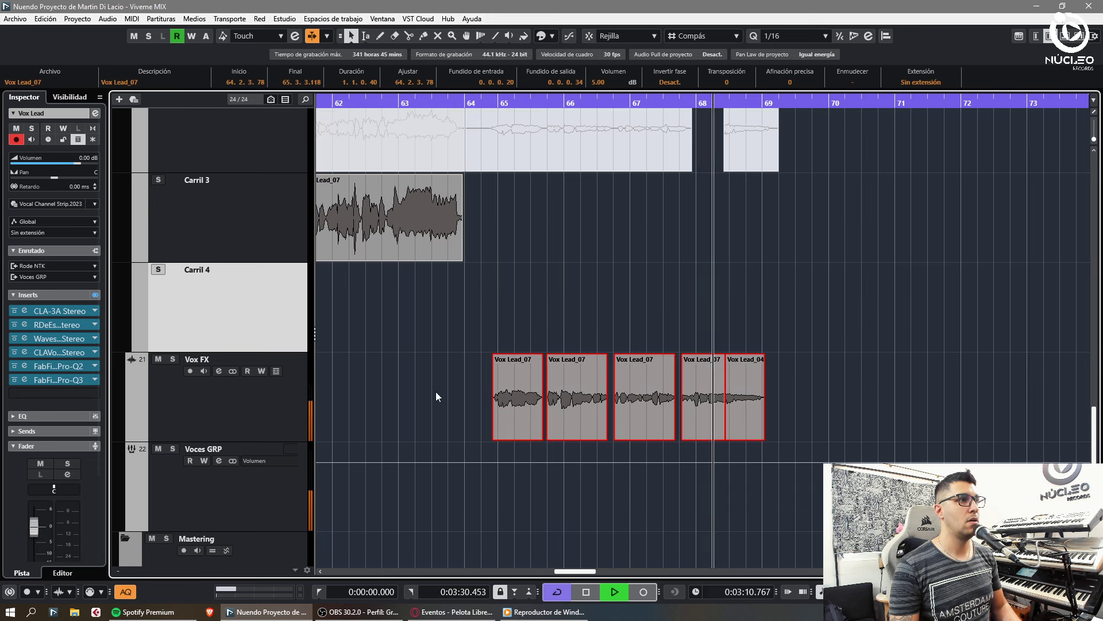
click(683, 215)
key(g)
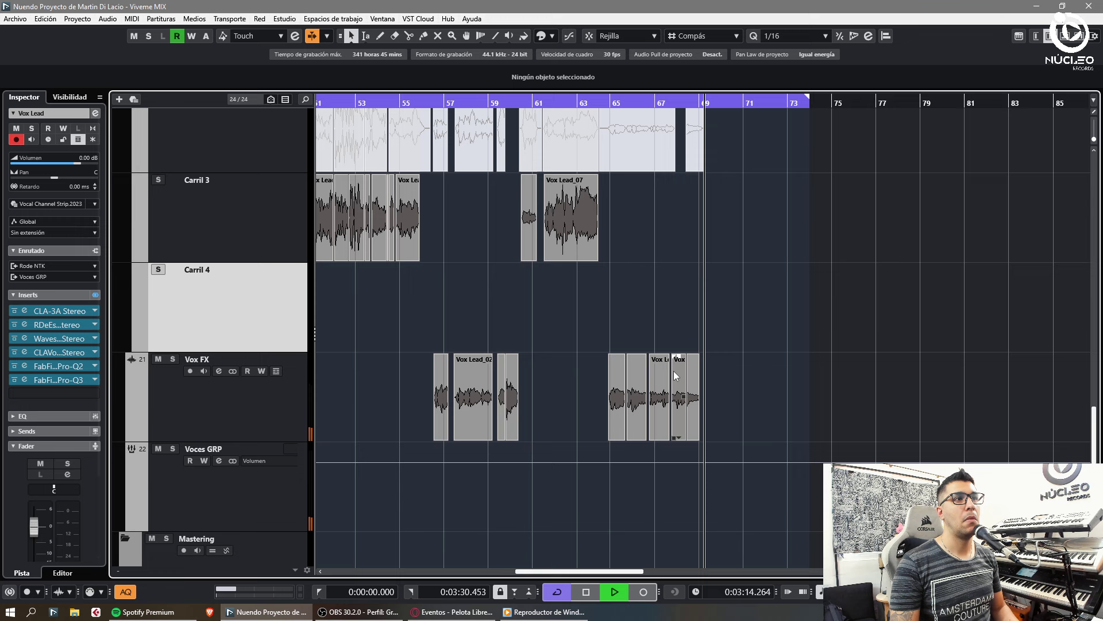
click(635, 362)
click(528, 280)
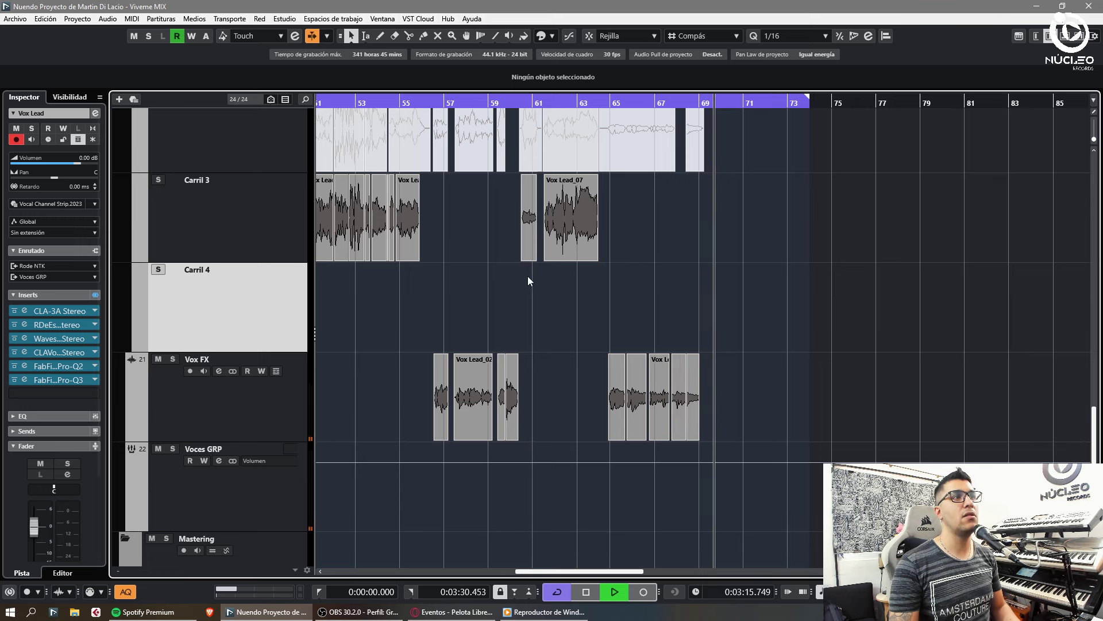
drag(534, 237, 600, 391)
click(891, 354)
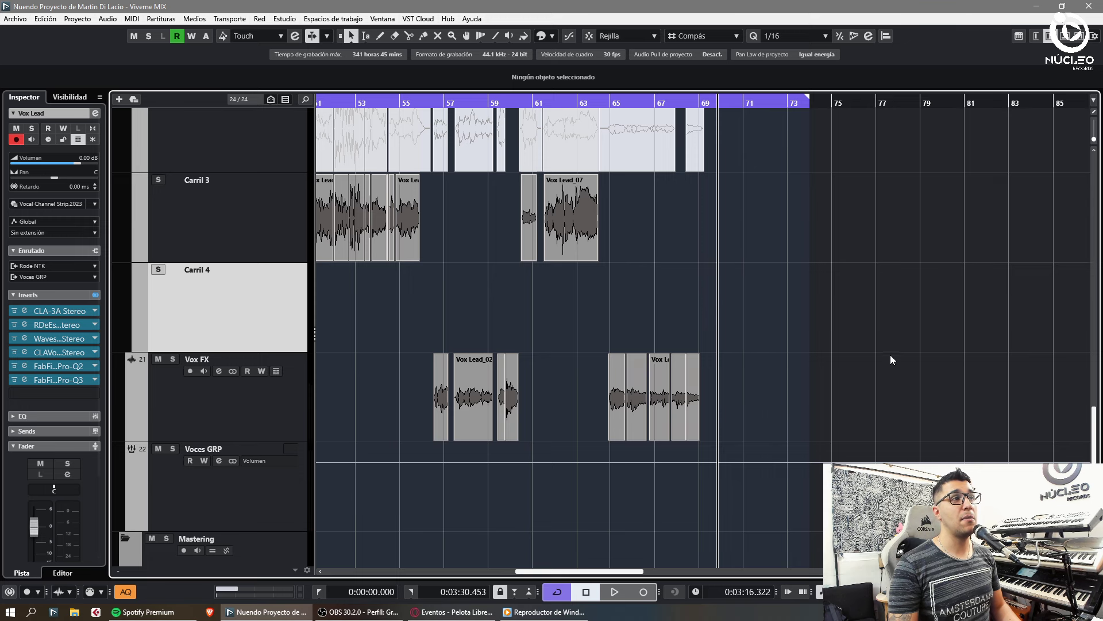
key(h)
key(g)
key(g)
drag(778, 264, 395, 421)
key(h)
click(811, 308)
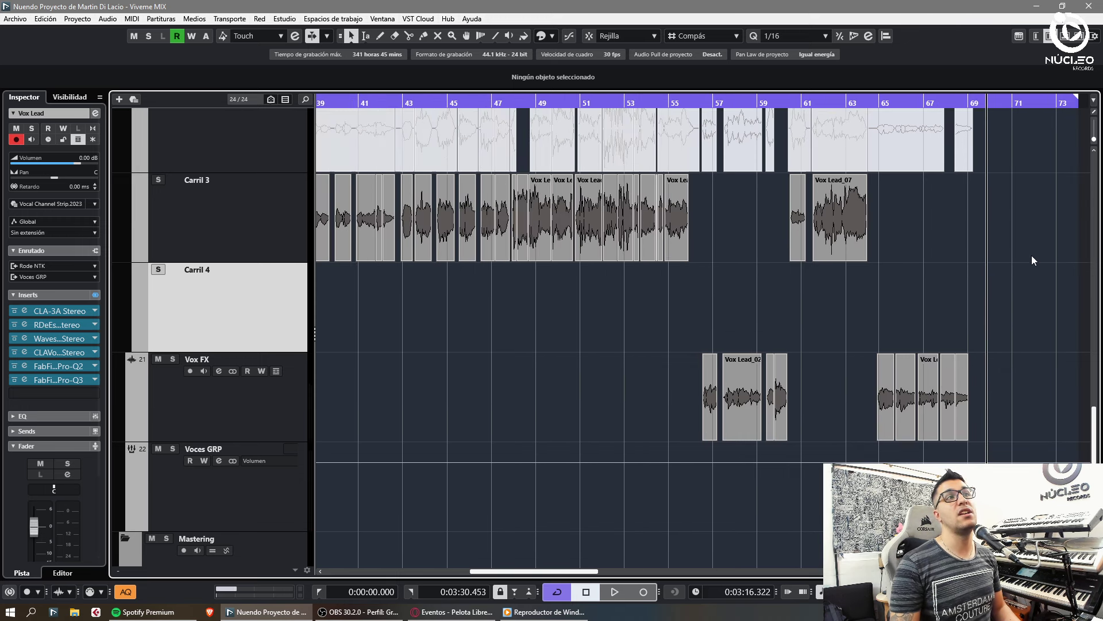
drag(1015, 218, 705, 419)
Step: Return the playhead to the start of the project with the whole arrangement in view
key(g)
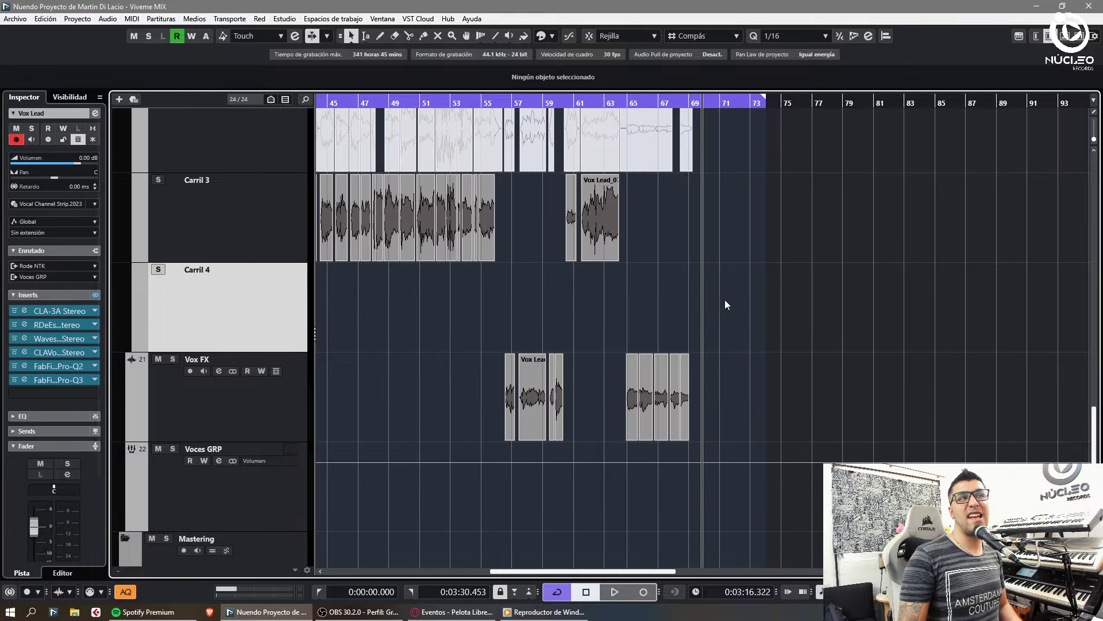
key(g)
key(g)
key(g)
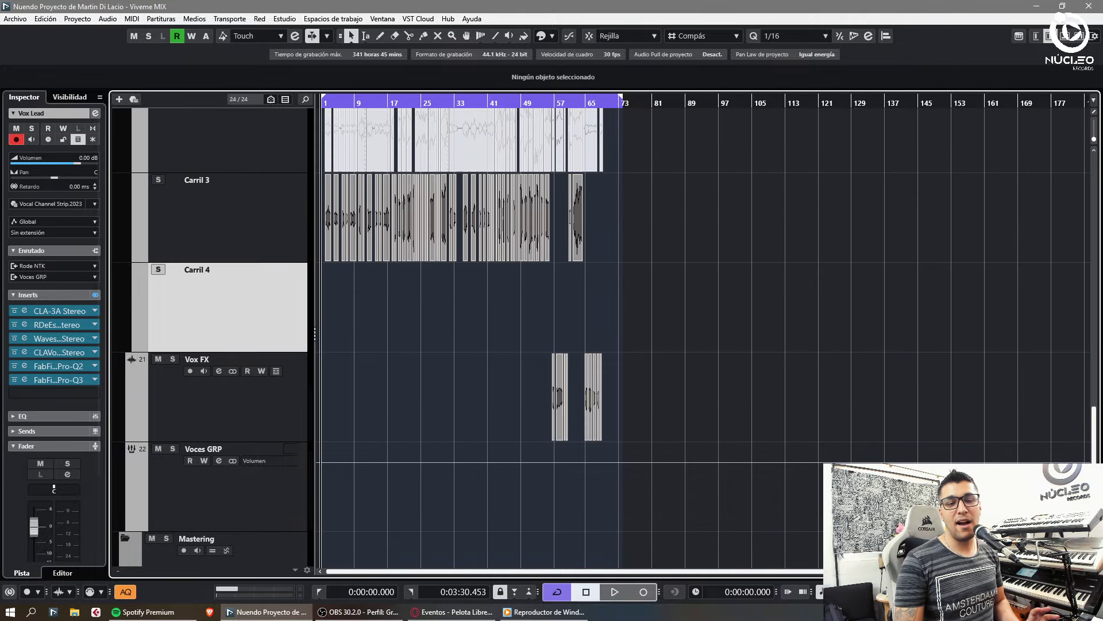